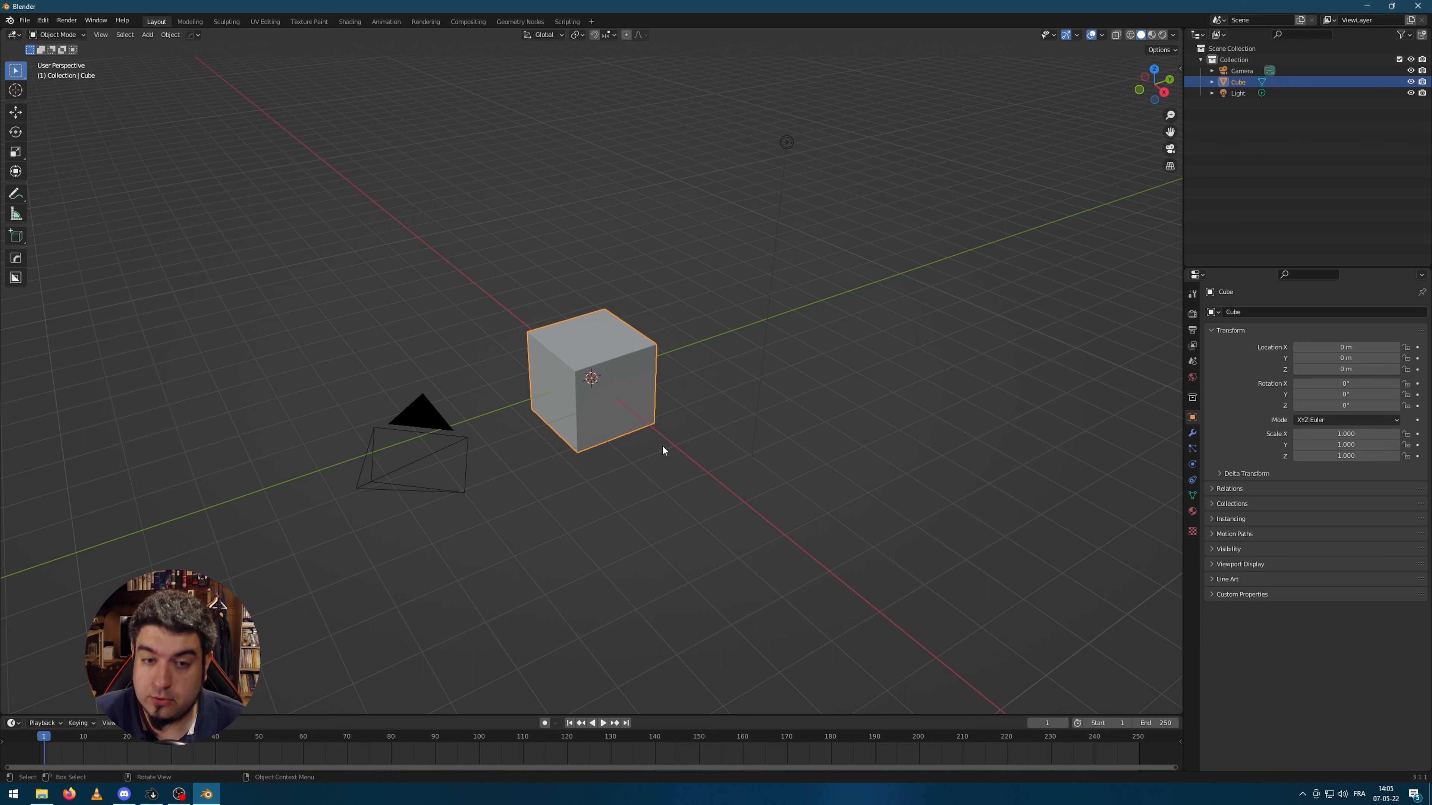
- Move the default cube freely to about X 0.17 m, Y 1.03 m, Z 0.66 m and inspect it from several angles
key(g)
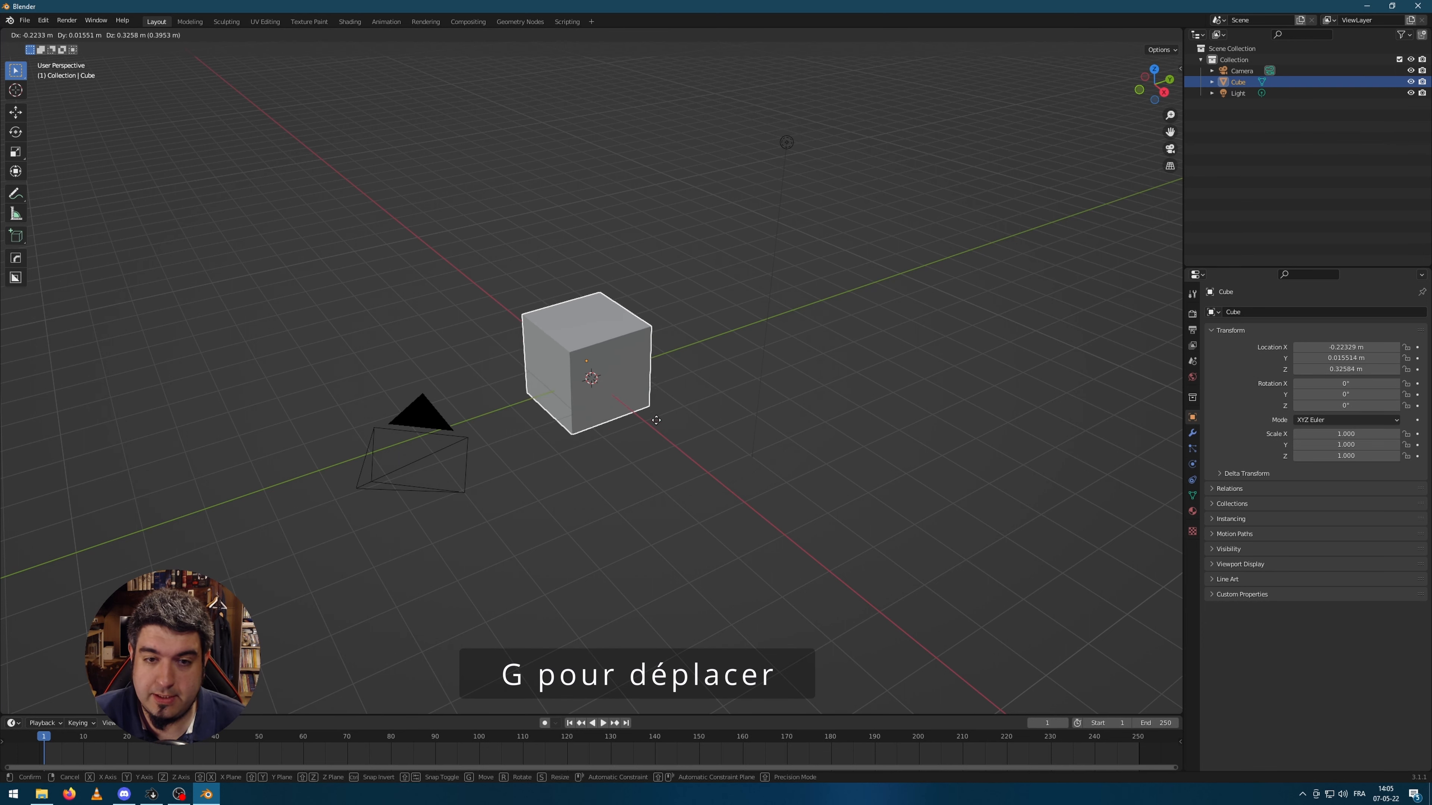
click(701, 412)
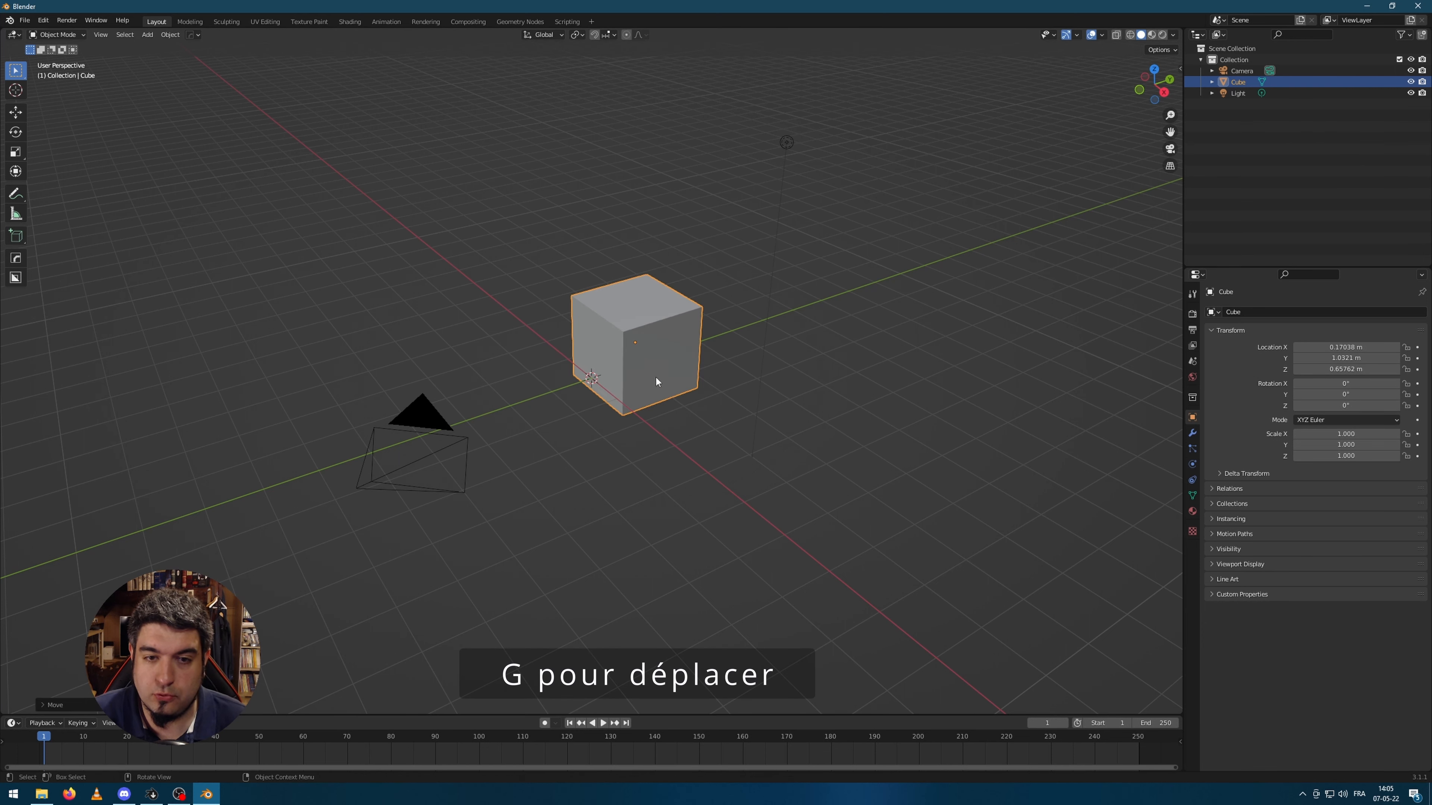
middle_drag(656, 382, 607, 179)
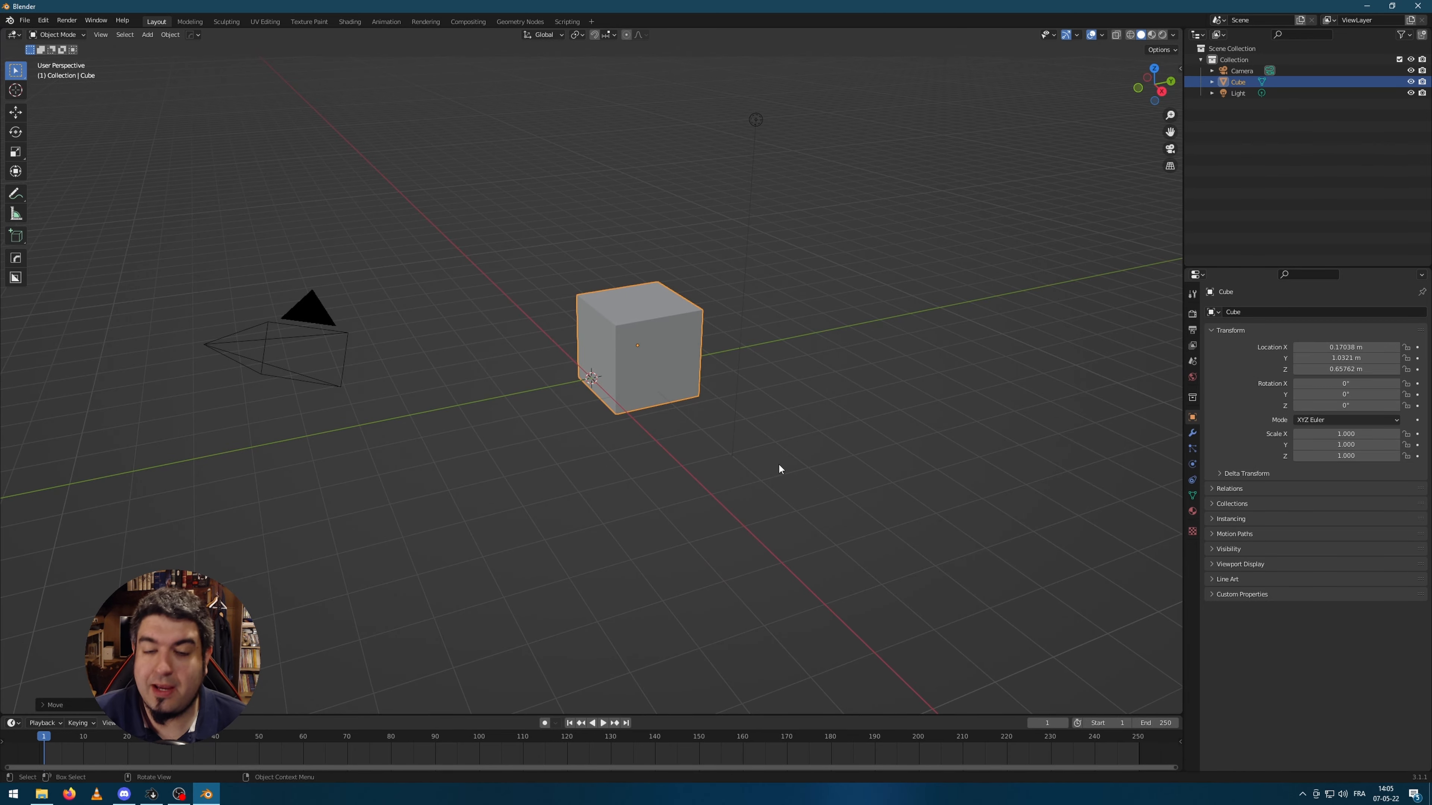
middle_drag(779, 469, 588, 352)
middle_drag(621, 251, 661, 378)
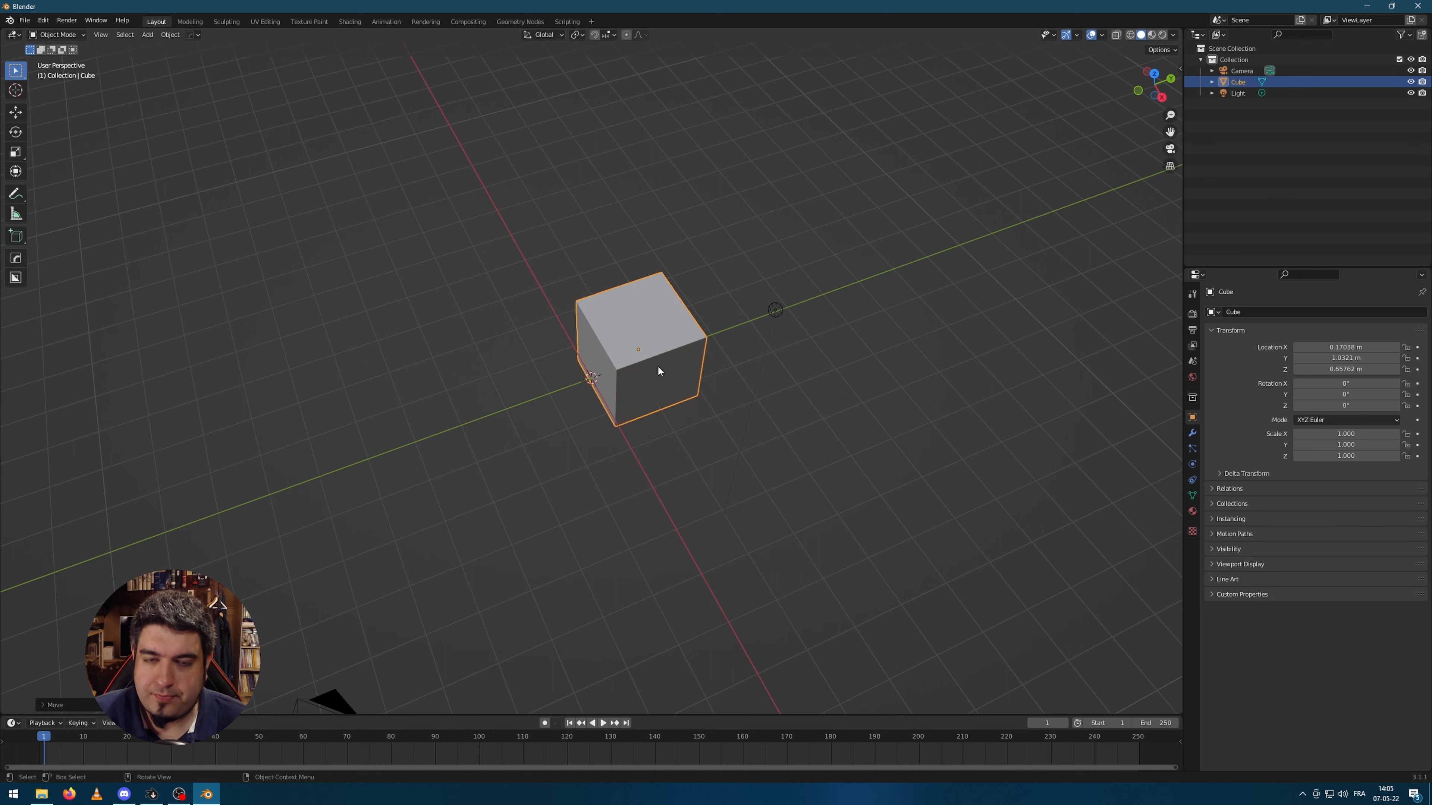
middle_drag(750, 369, 811, 423)
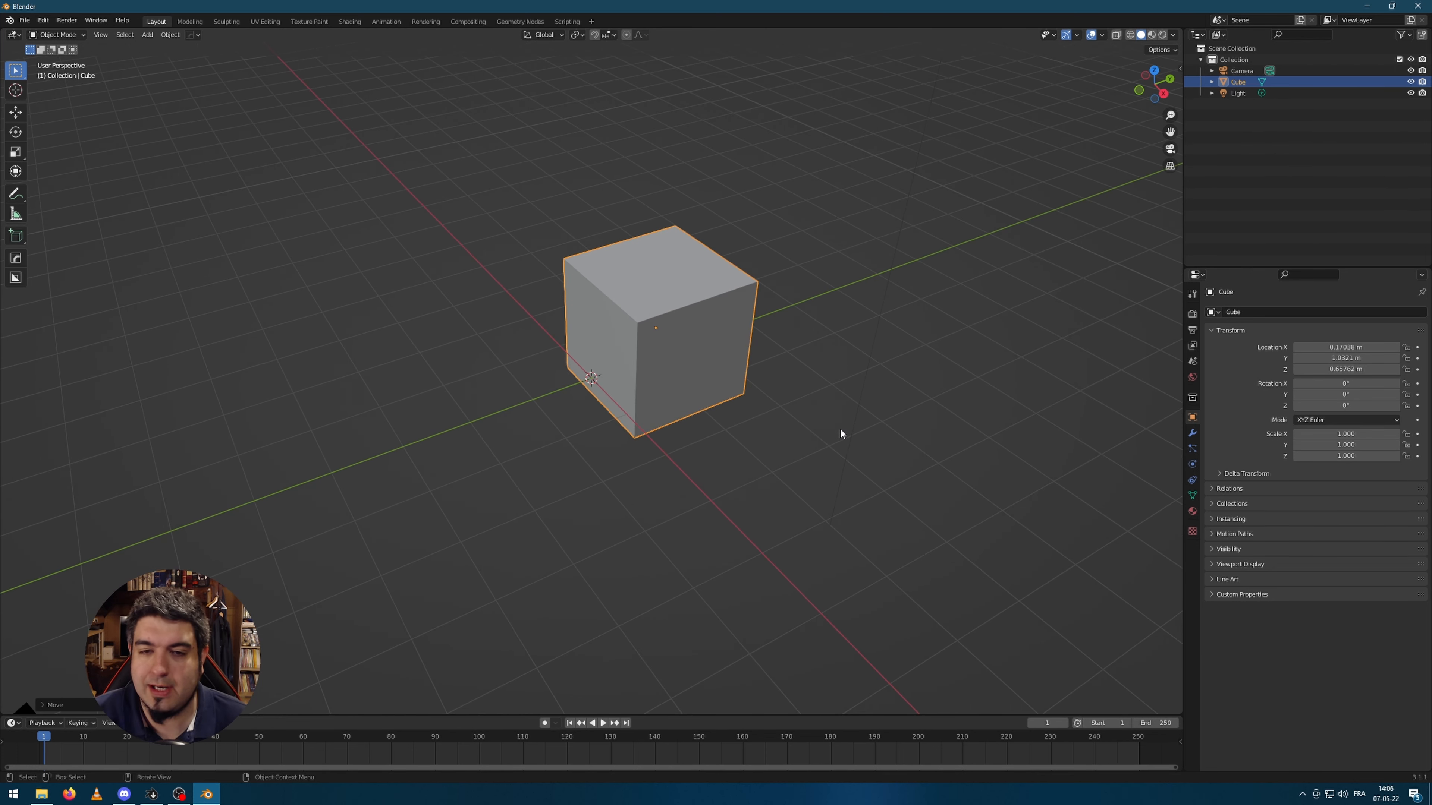
- Try constraining the cube's move to the X and Y axes, and raise it along Z to about 1.49 m
key(g)
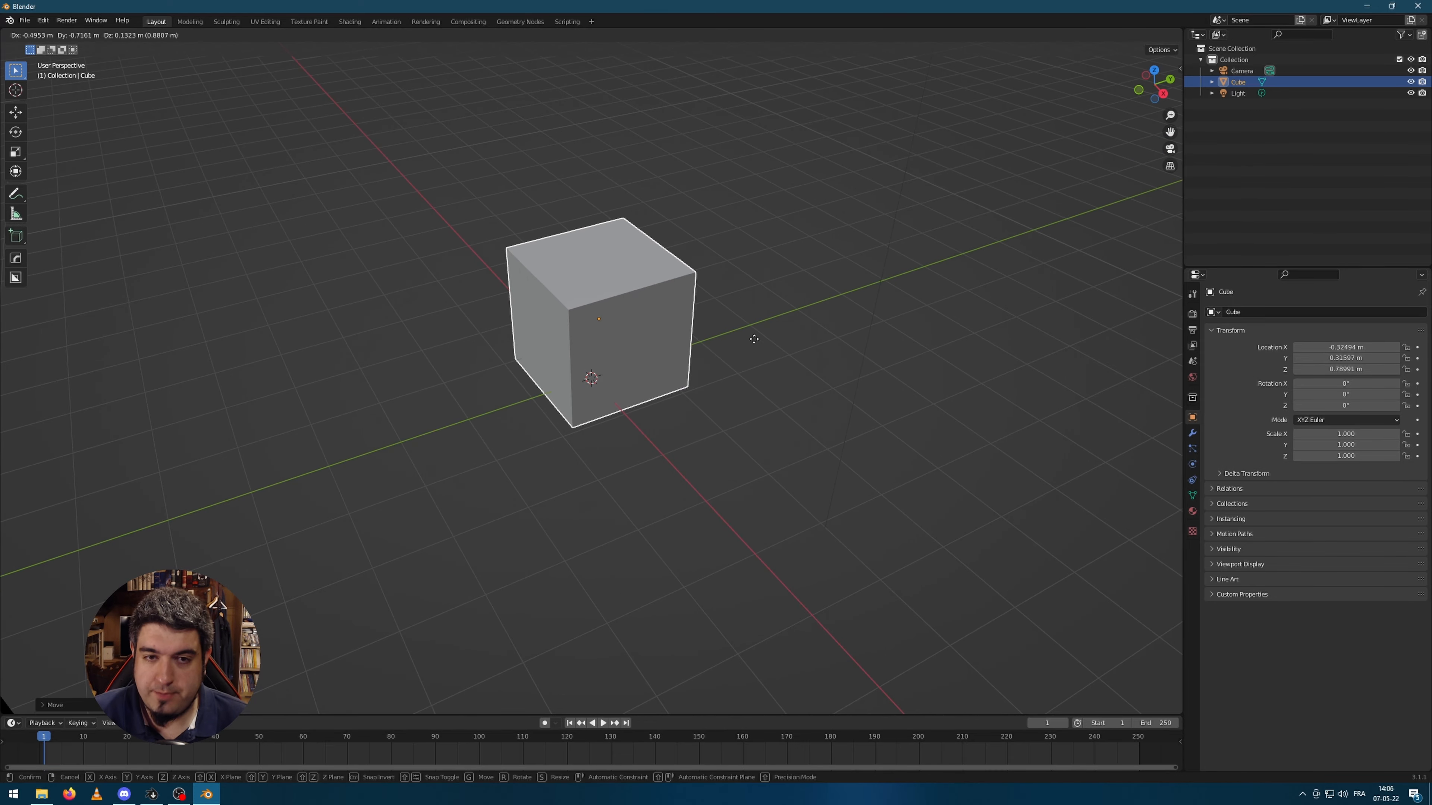
key(x)
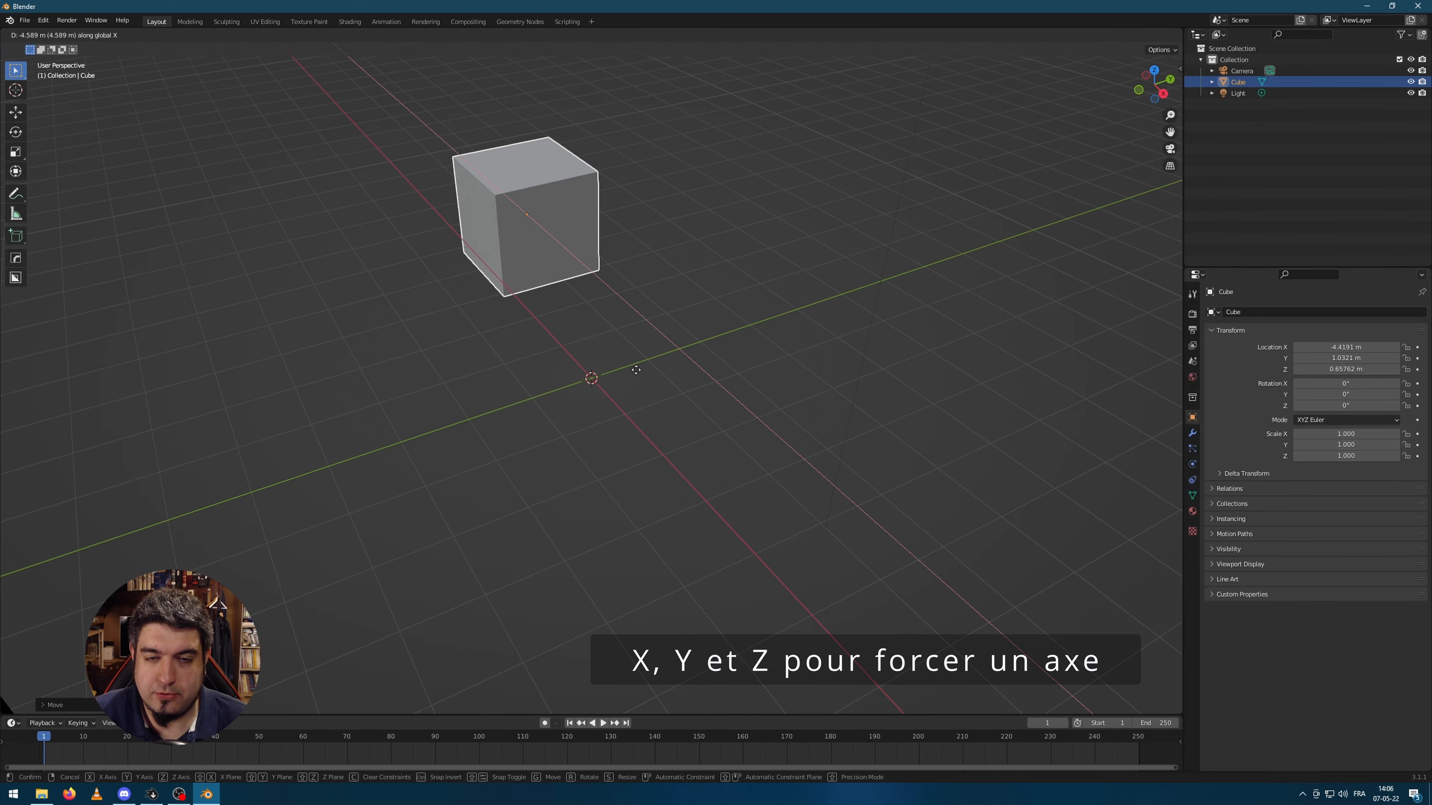
key(y)
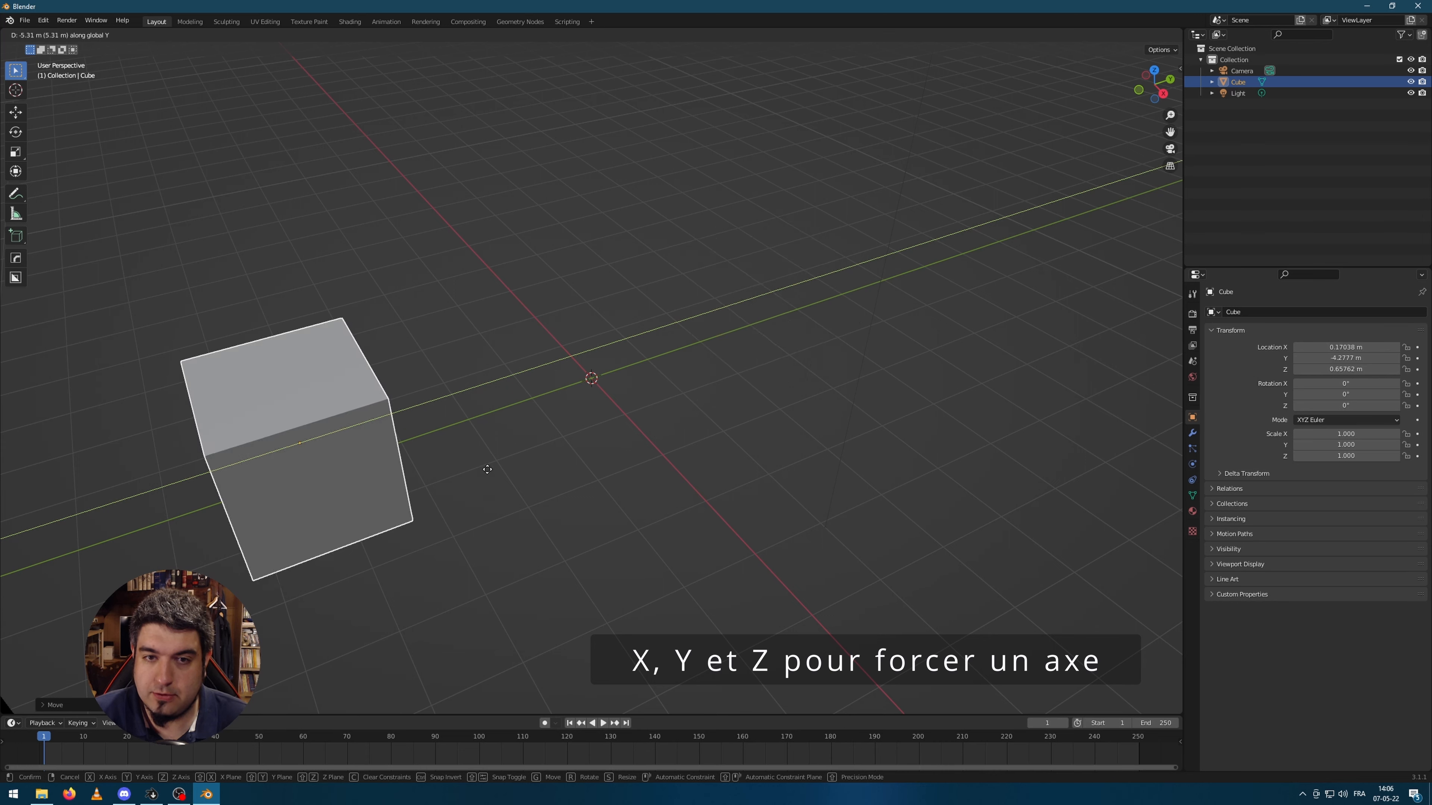
key(z)
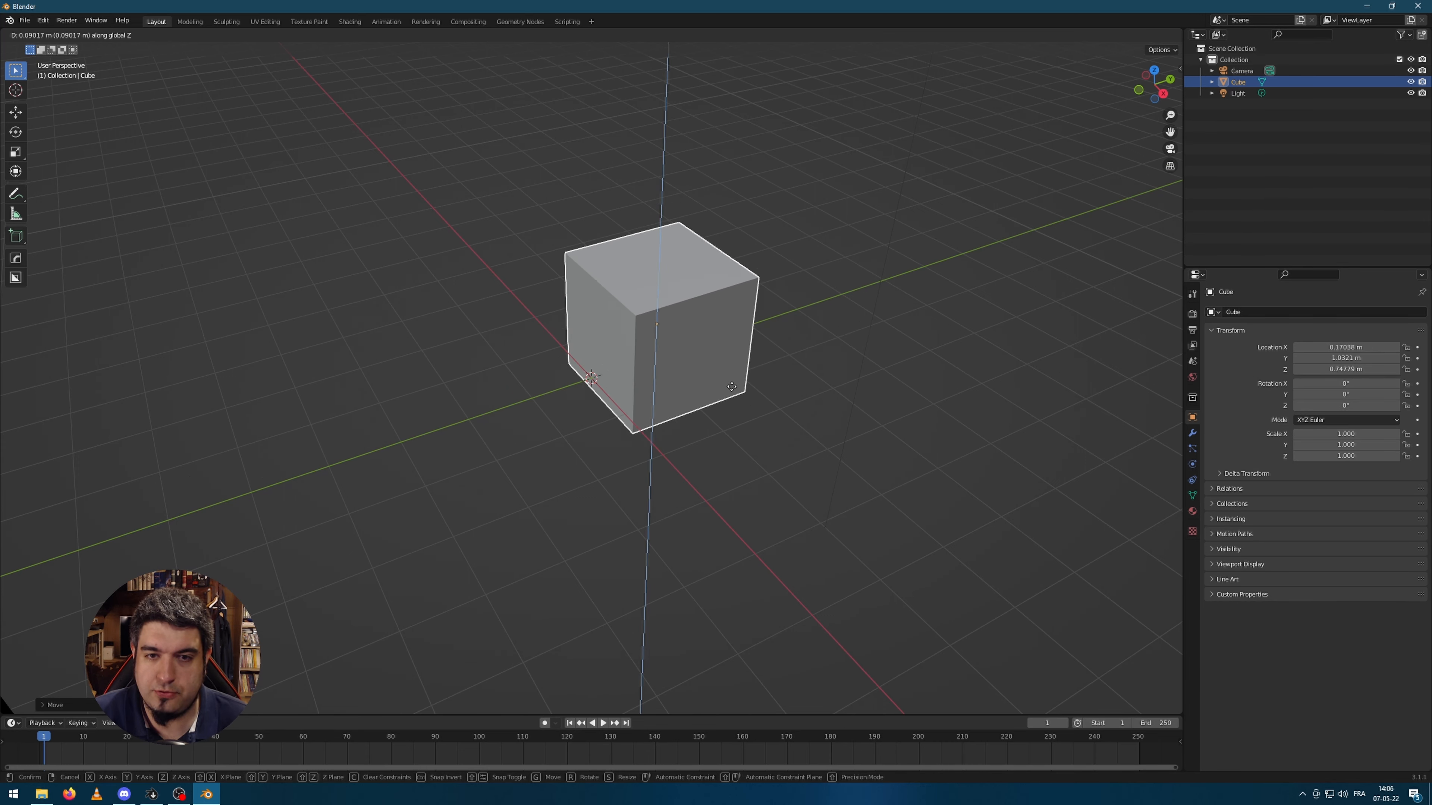
click(702, 298)
scroll(856, 363, down, 2)
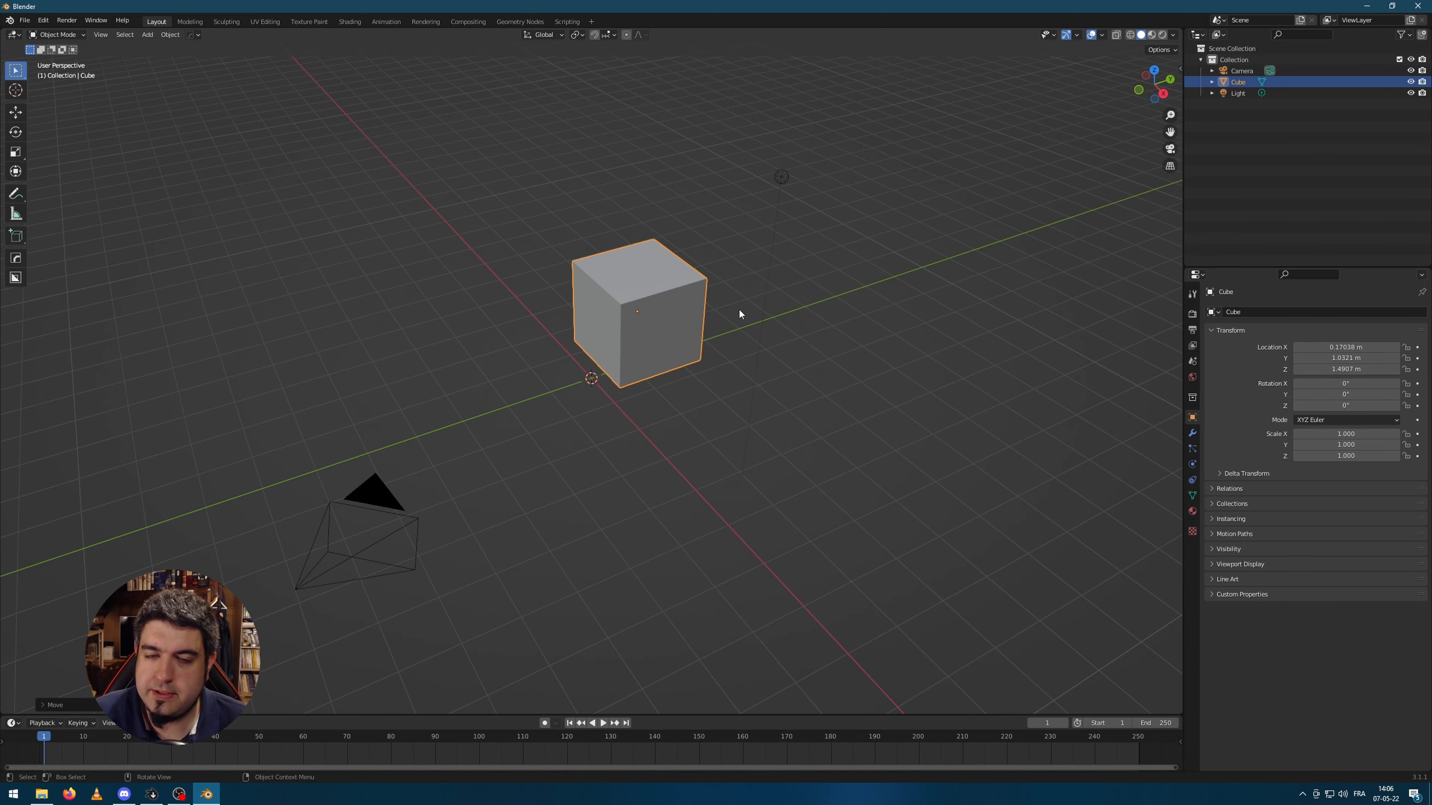
- Scale the cube down uniformly to about 0.332
mouse_move(738, 310)
middle_down()
mouse_move(768, 321)
mouse_move(719, 322)
middle_up()
key(s)
click(685, 340)
- Try a free rotation of the small cube and undo it
key(r)
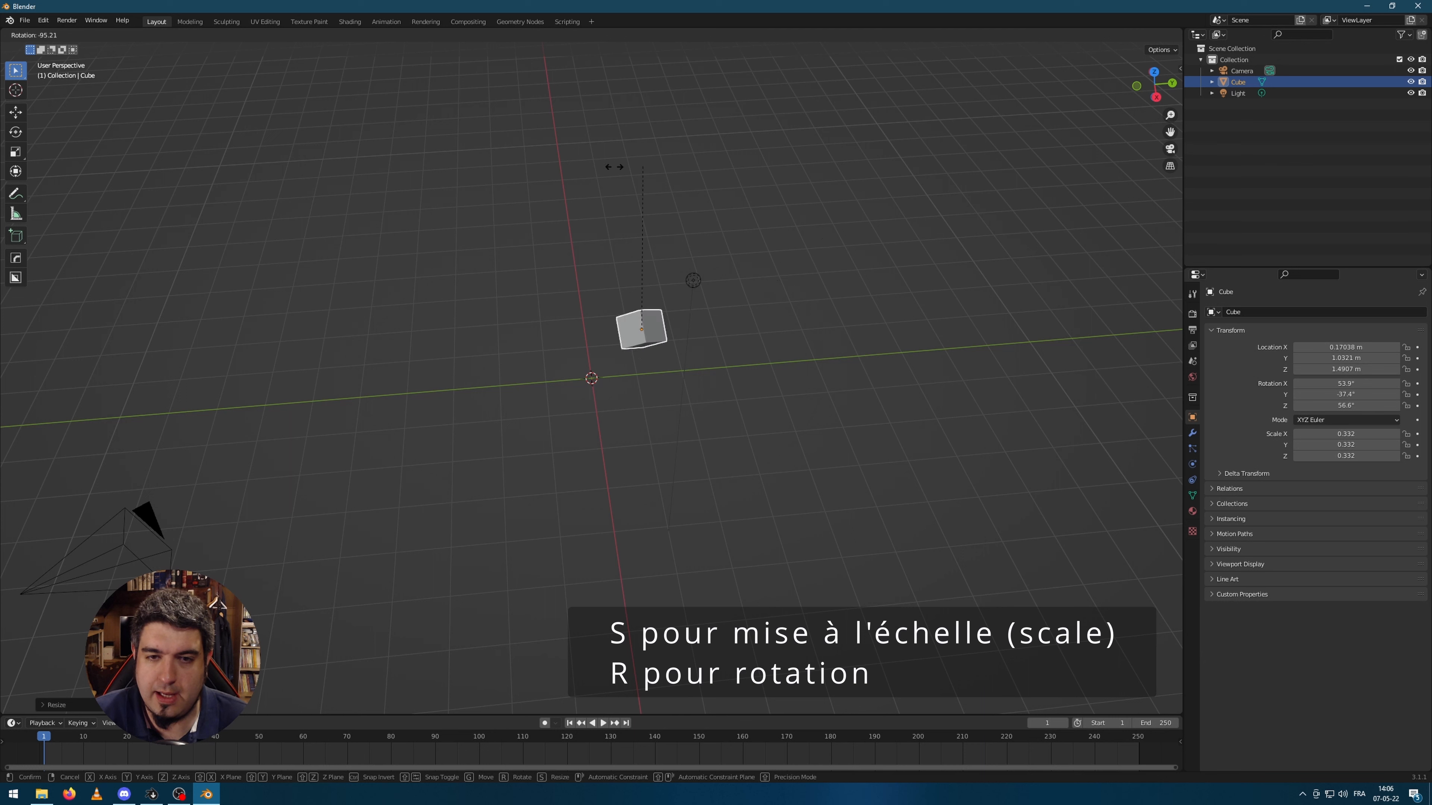
click(767, 361)
key(ctrl+z)
- Duplicate the small cube, place the copy beside it along Y, and delete that copy
key(shift+d)
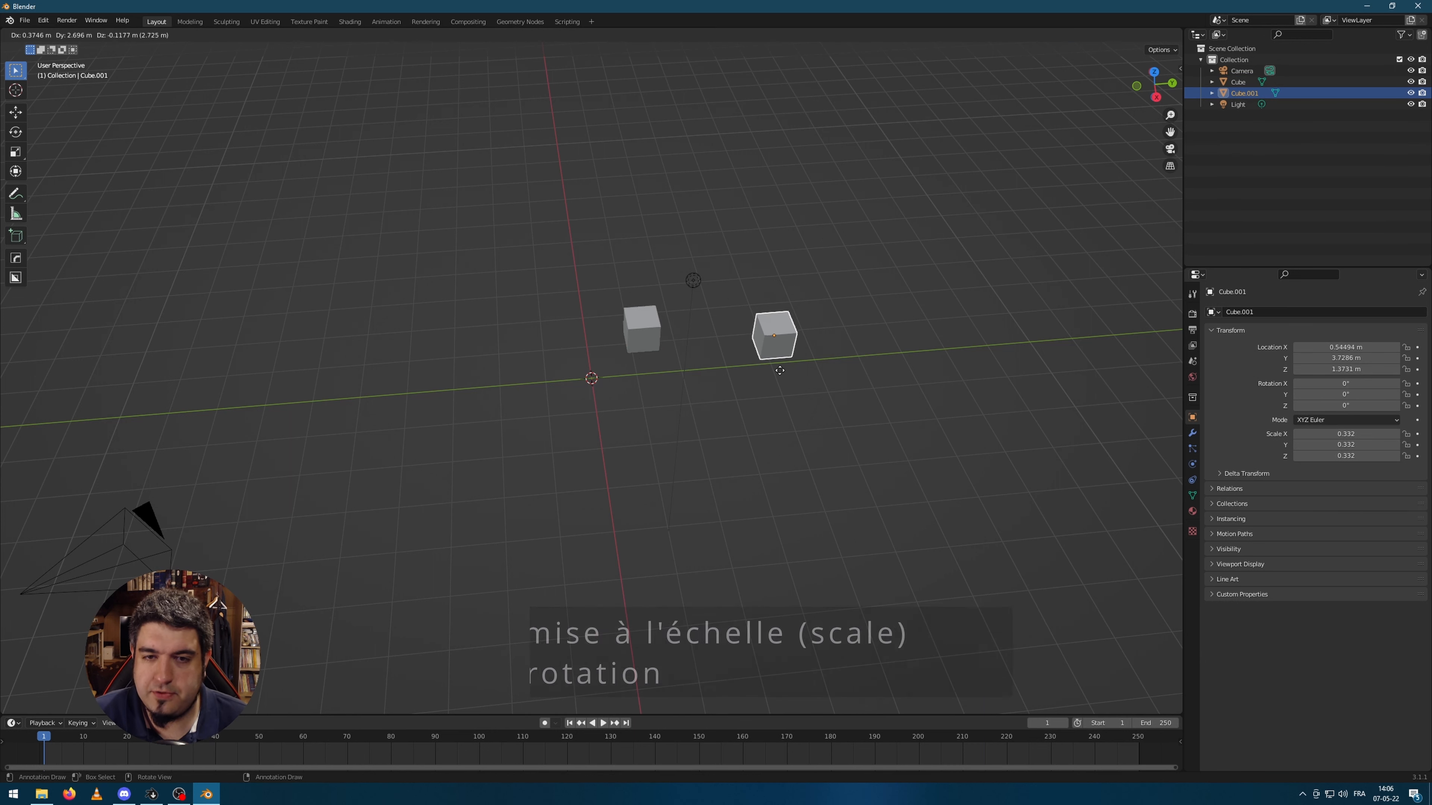
click(792, 376)
key(x)
click(914, 463)
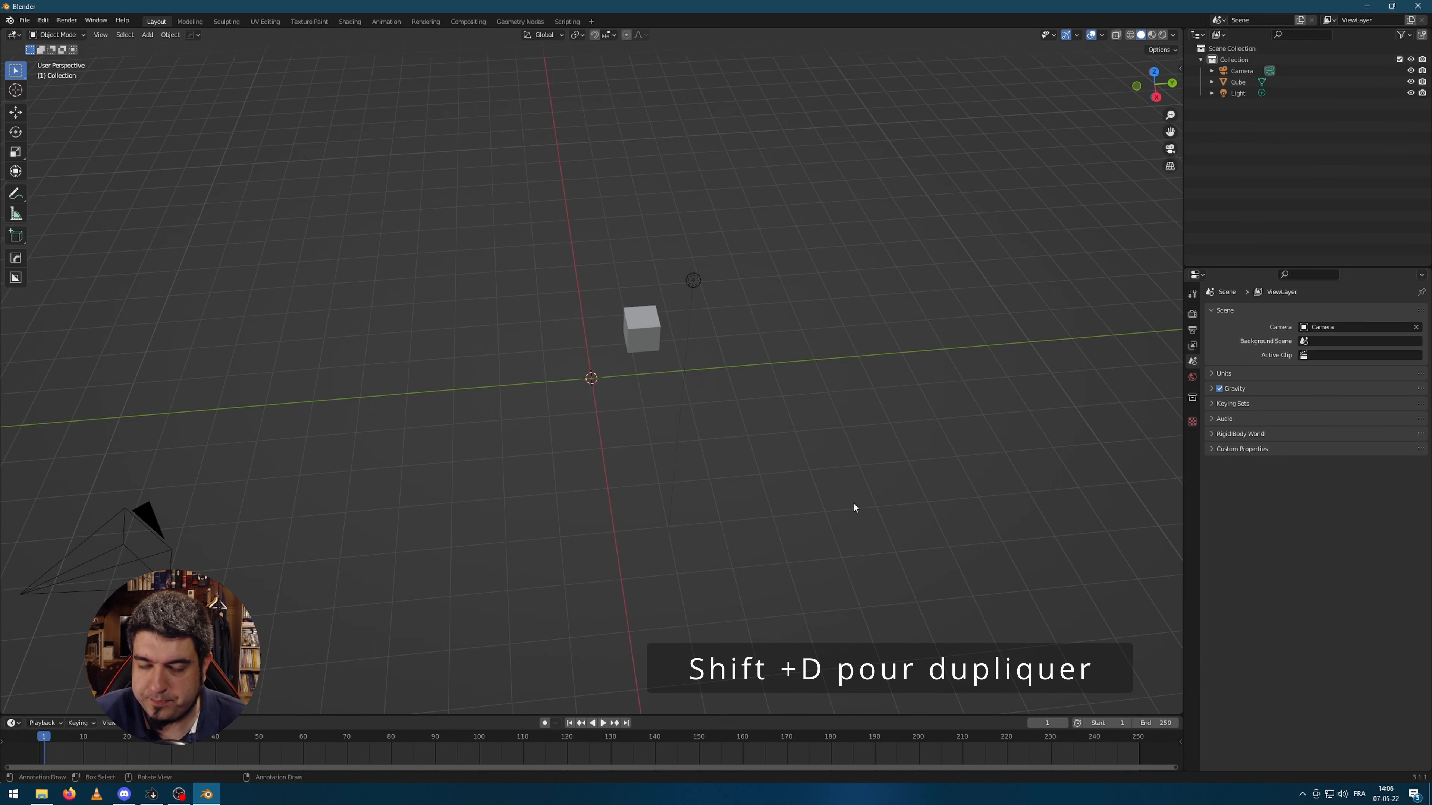
- Select the remaining cube and move it within the horizontal plane to about X 0.99 m, Y -0.08 m
scroll(671, 400, up, 3)
click(701, 316)
scroll(750, 345, up, 2)
shift+middle_drag(771, 331, 735, 358)
key(g)
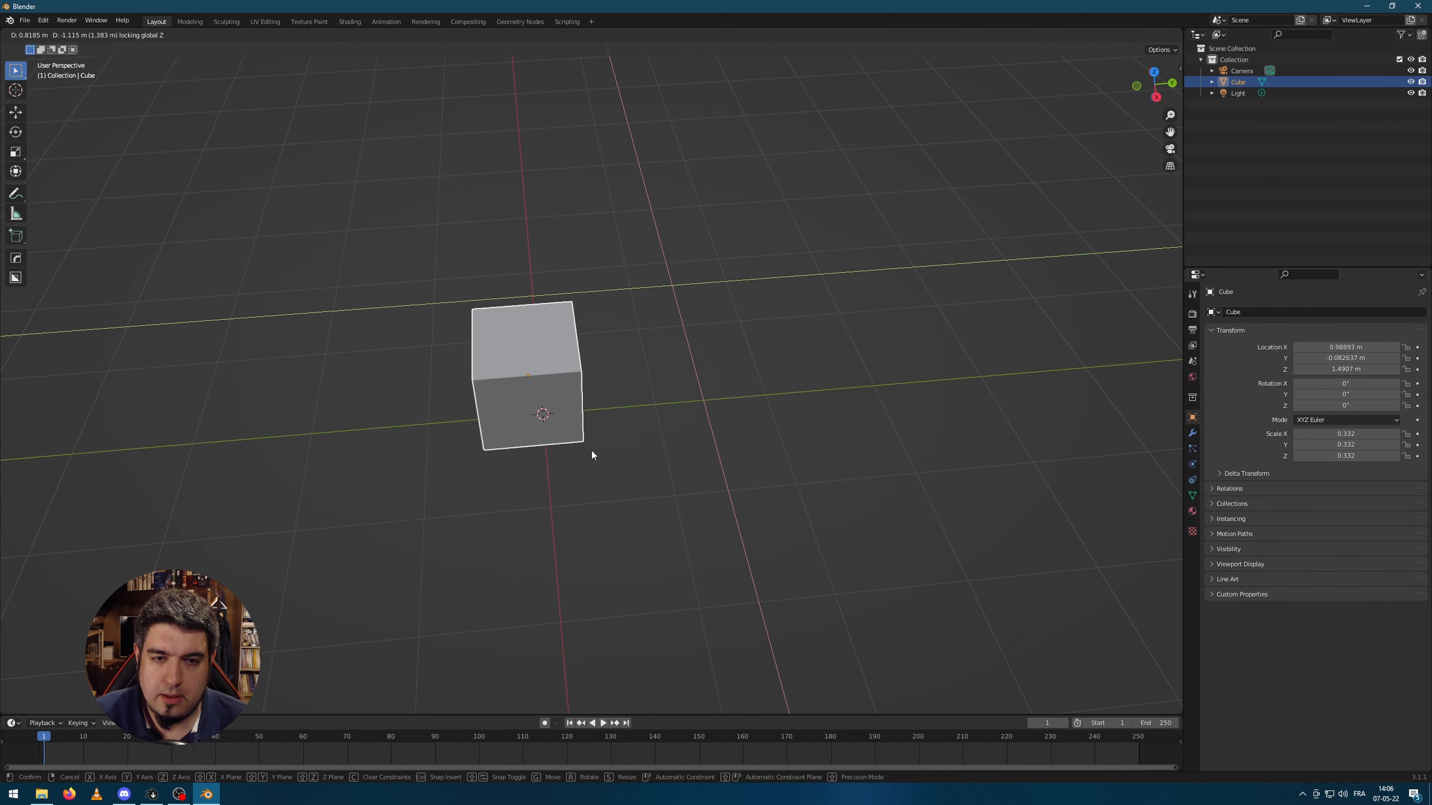
click(592, 447)
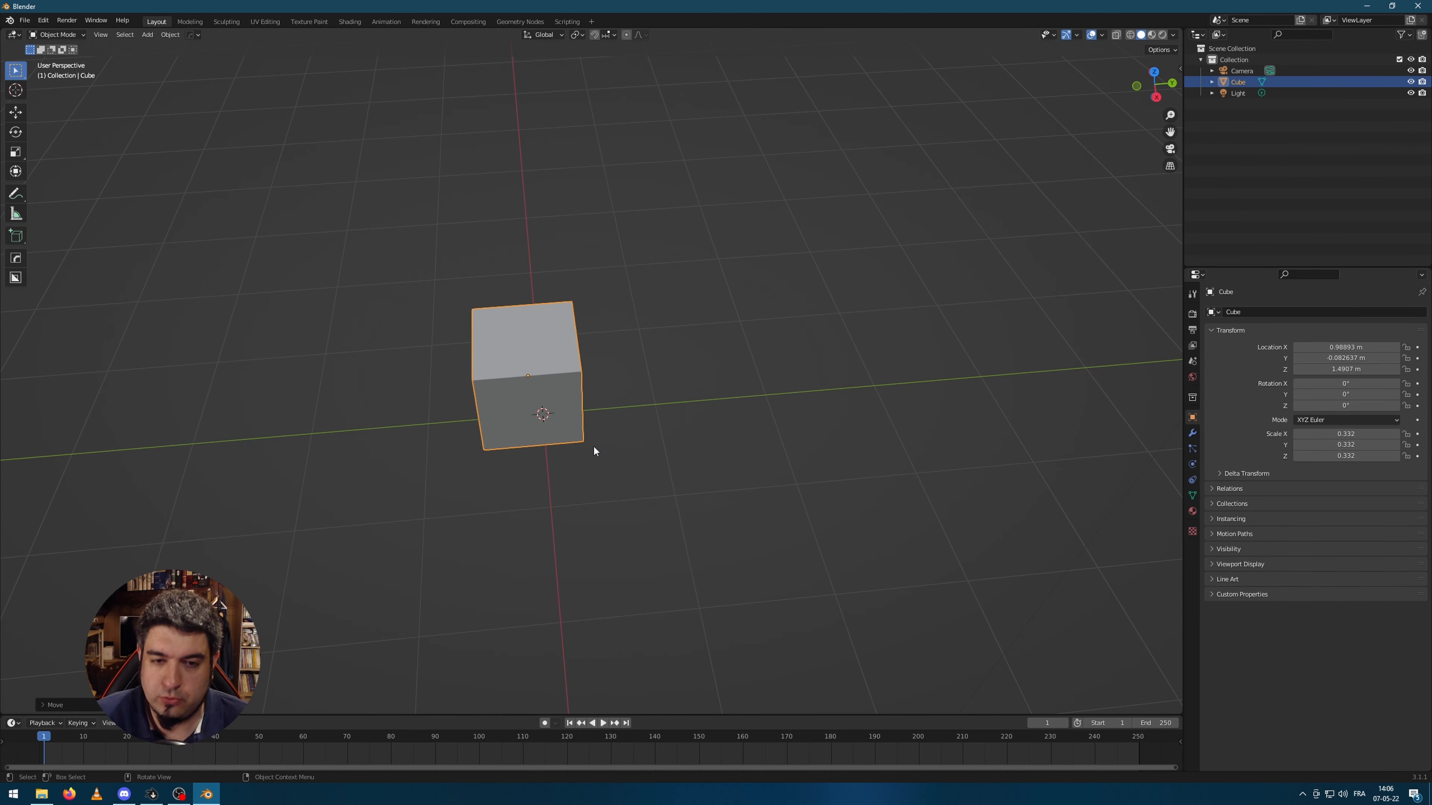
- In the top orthographic view, move the cube onto the world origin, at about 0 m in X and Y
key(KP_7)
key(g)
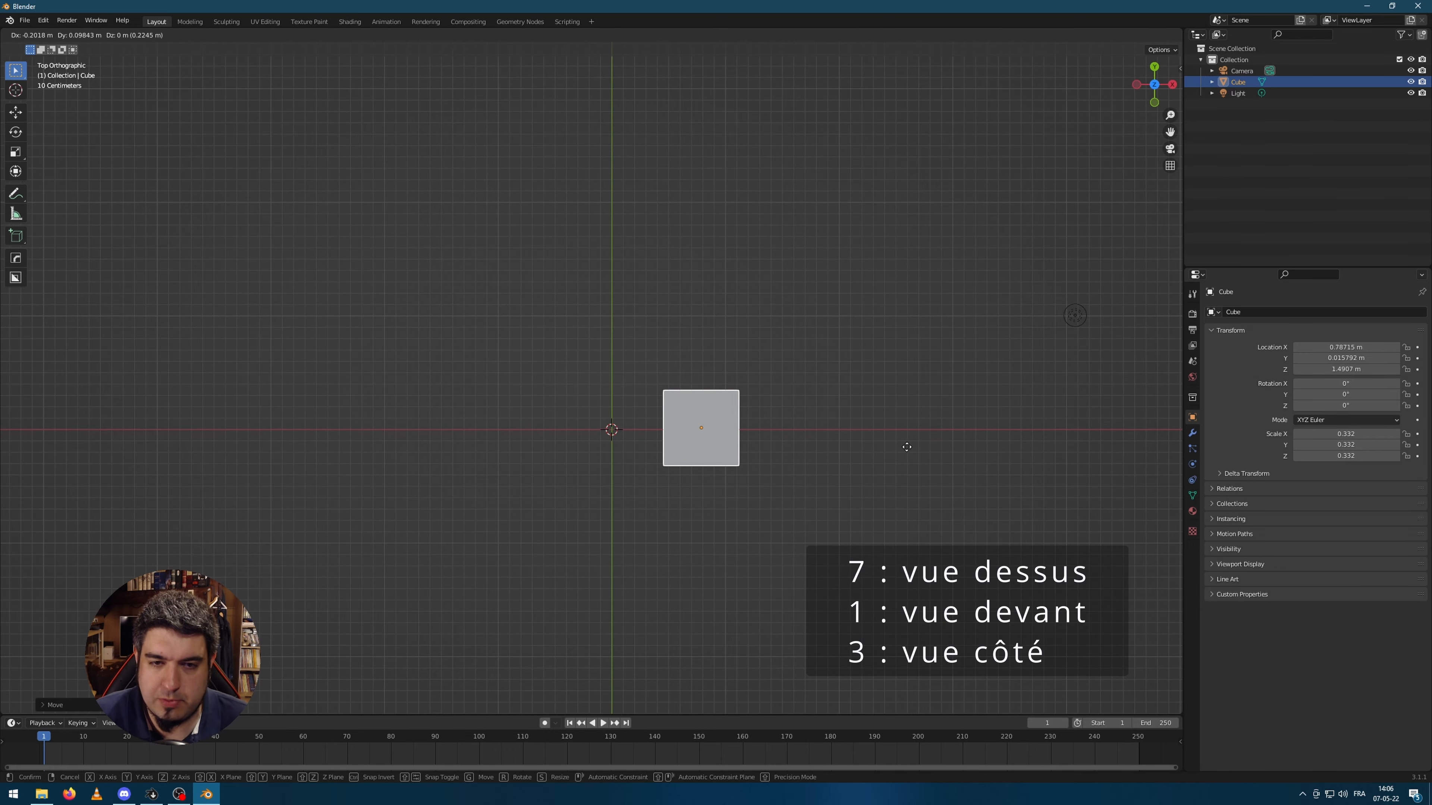
click(816, 451)
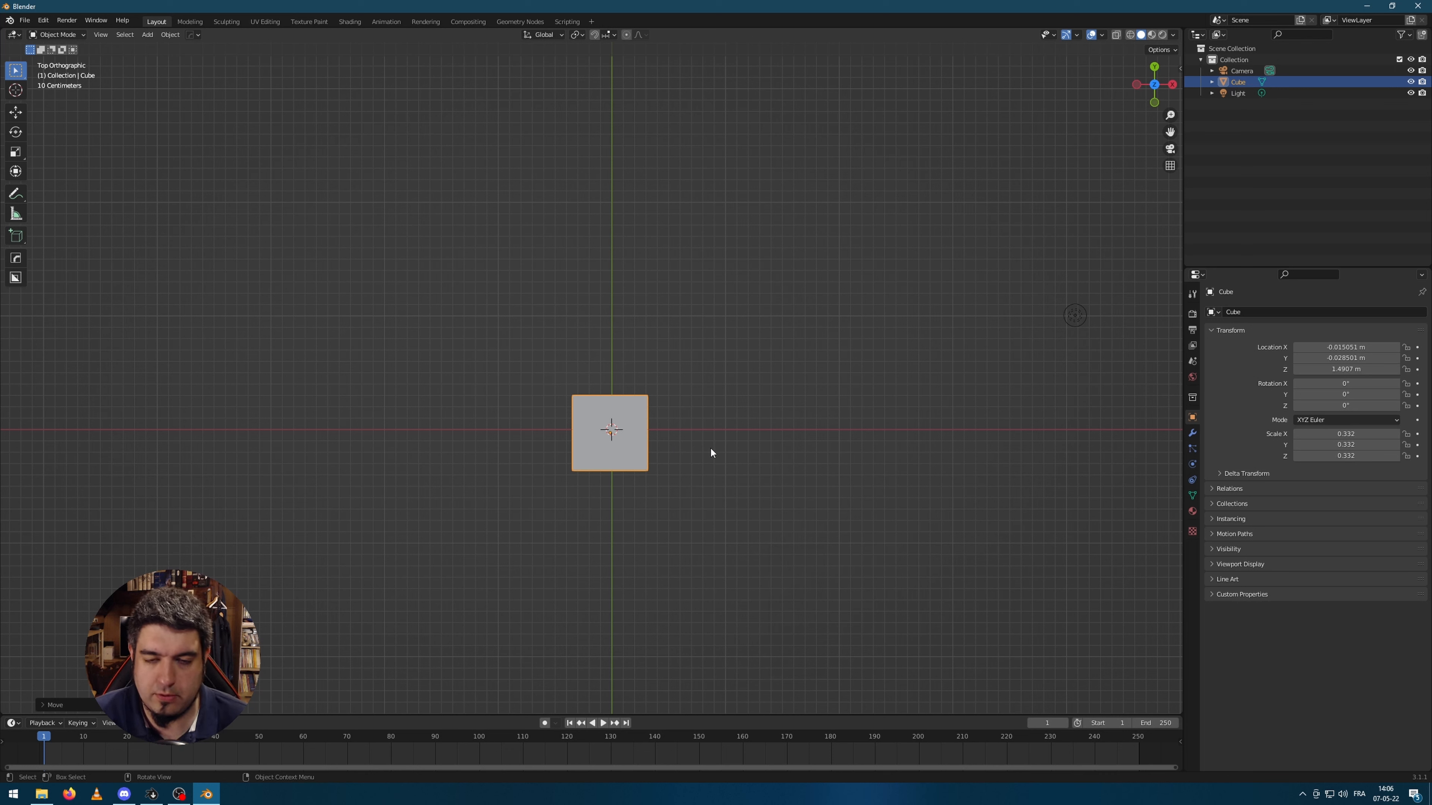
key(g)
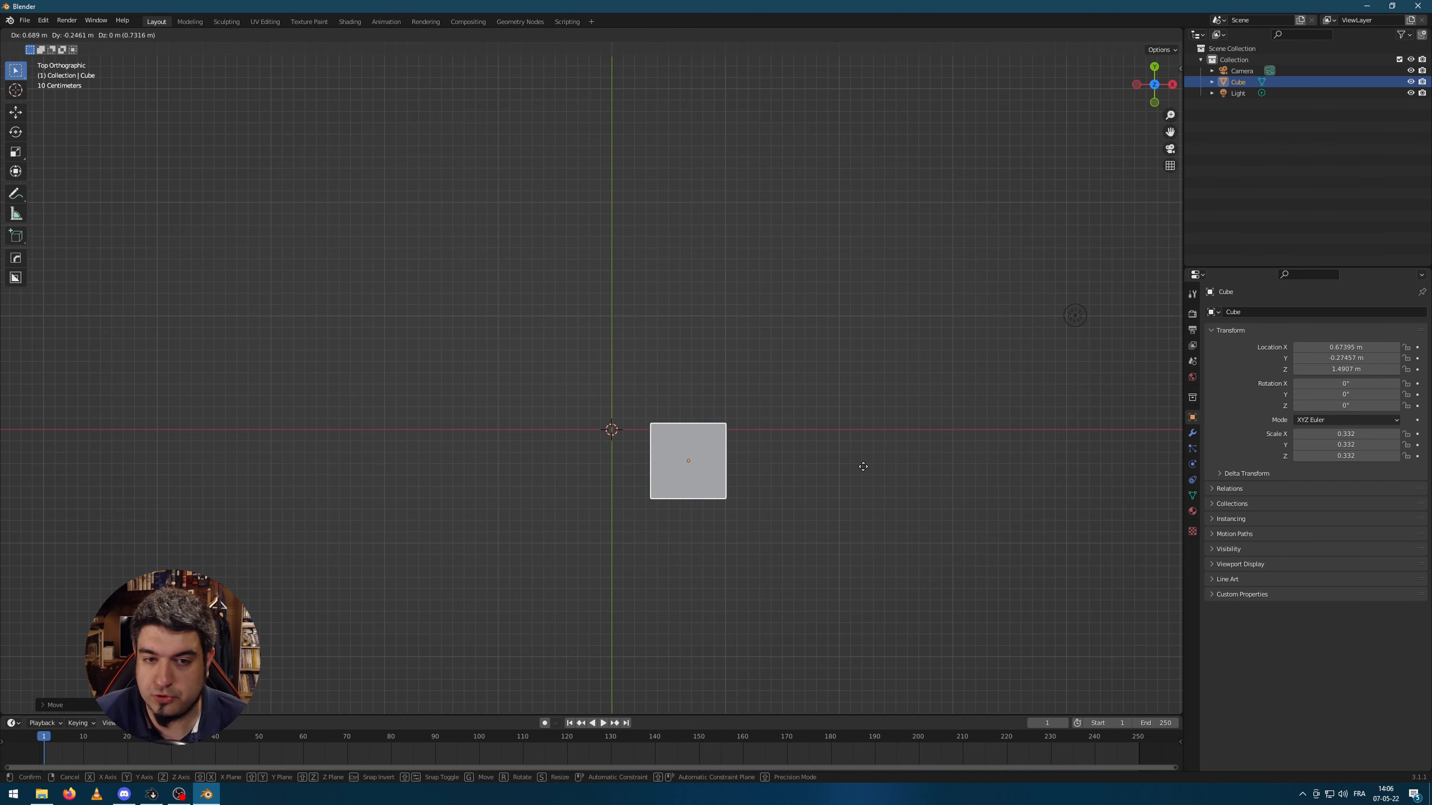
click(758, 452)
- Lower the cube along the Z axis to about -0.03 m so it sits centred on the world origin
middle_drag(831, 534, 818, 441)
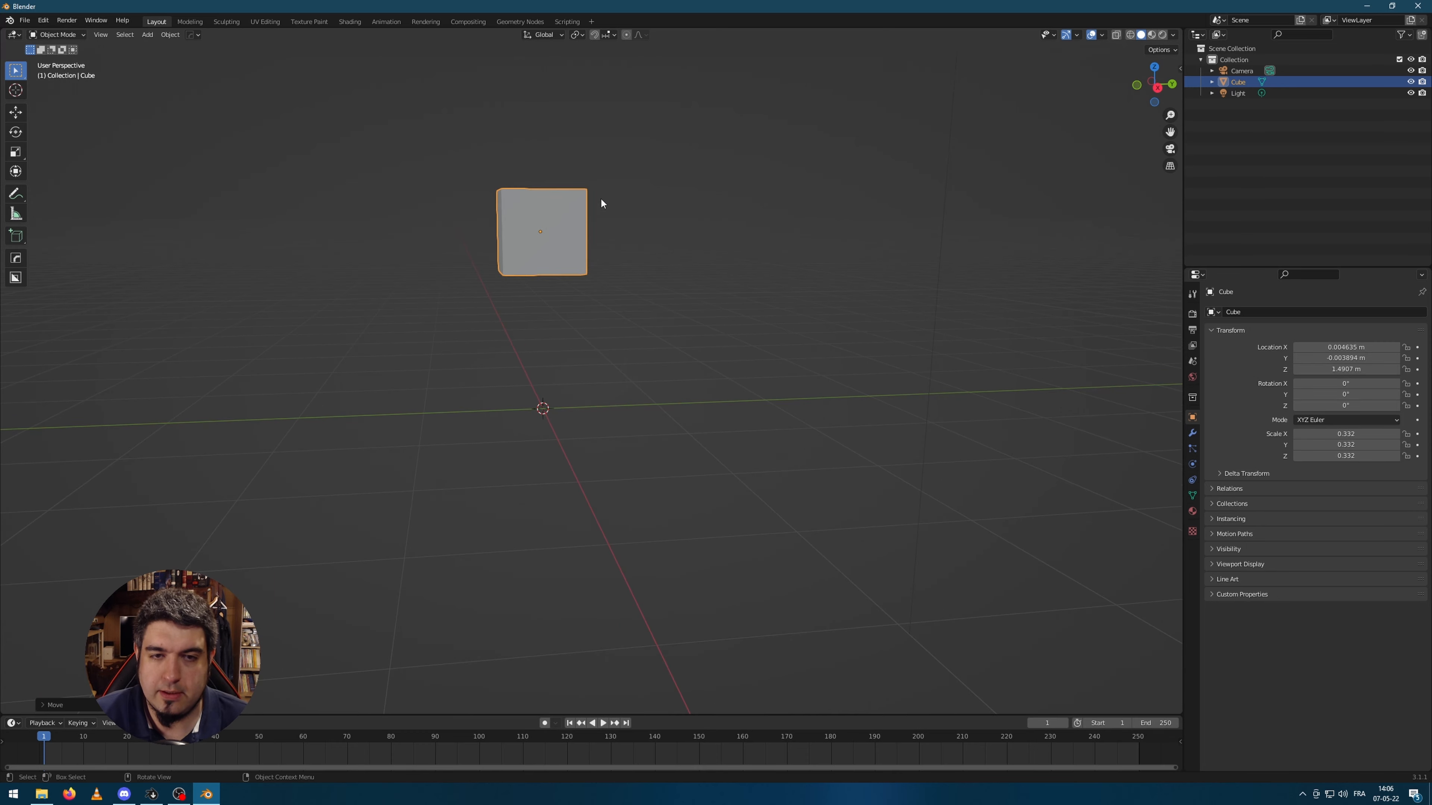
key(g)
key(z)
click(612, 372)
- Stretch the cube along the Y axis only, to a Y scale of about 0.689
middle_drag(586, 452, 585, 490)
scroll(585, 490, up, 3)
shift+middle_drag(666, 431, 778, 383)
key(s)
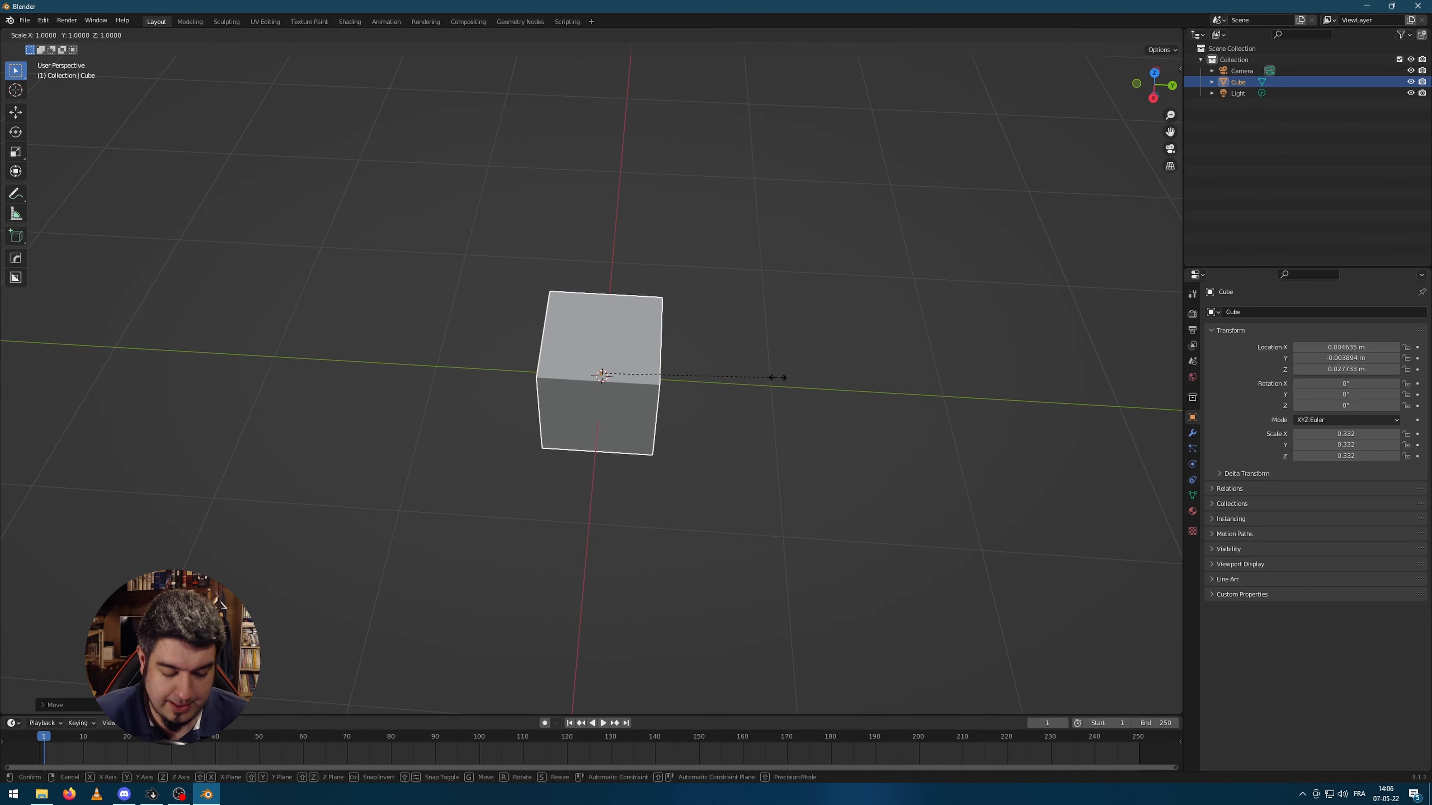
key(y)
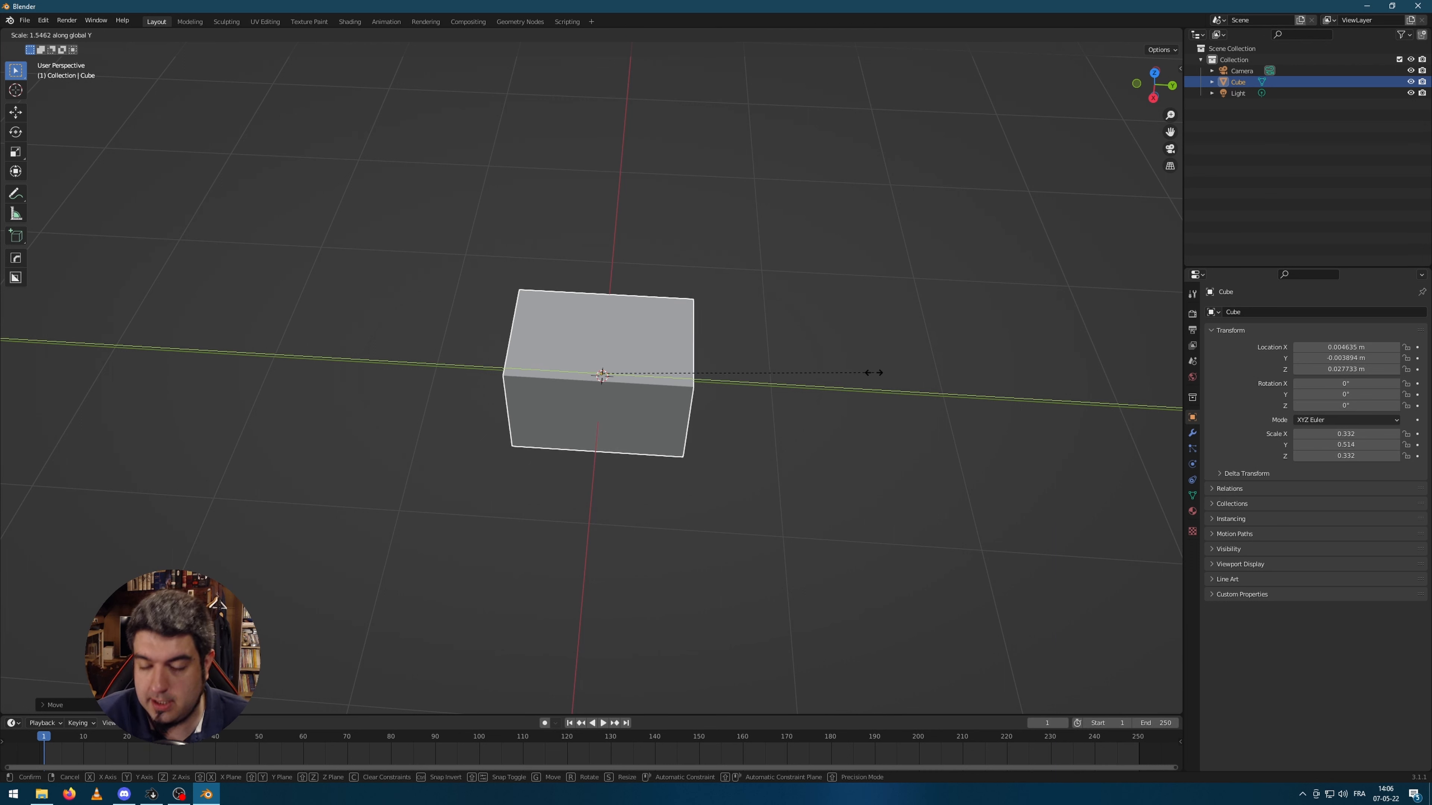
click(964, 388)
- Enter Edit Mode on the stretched box with its whole mesh in view
middle_drag(698, 453, 731, 416)
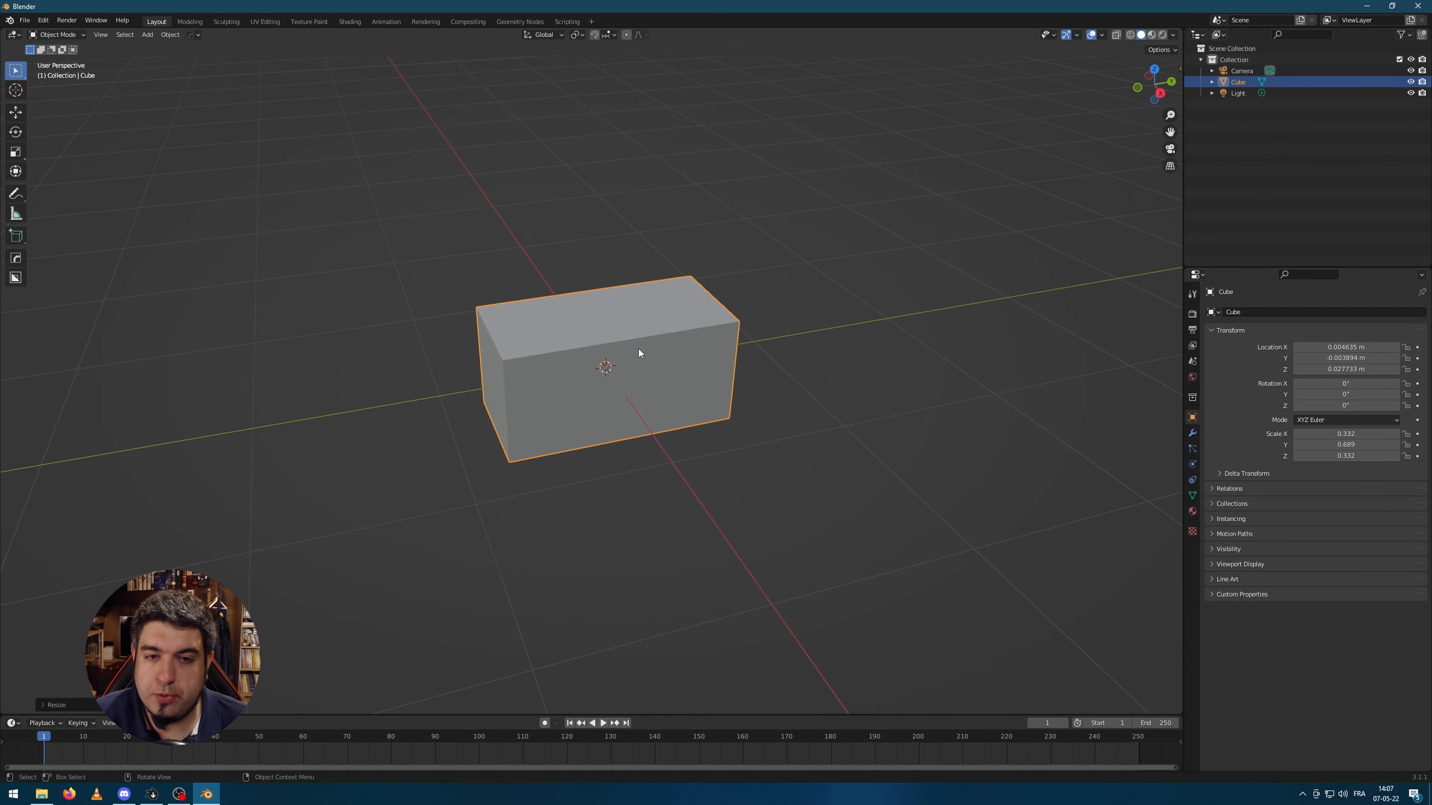
scroll(642, 352, up, 1)
key(Tab)
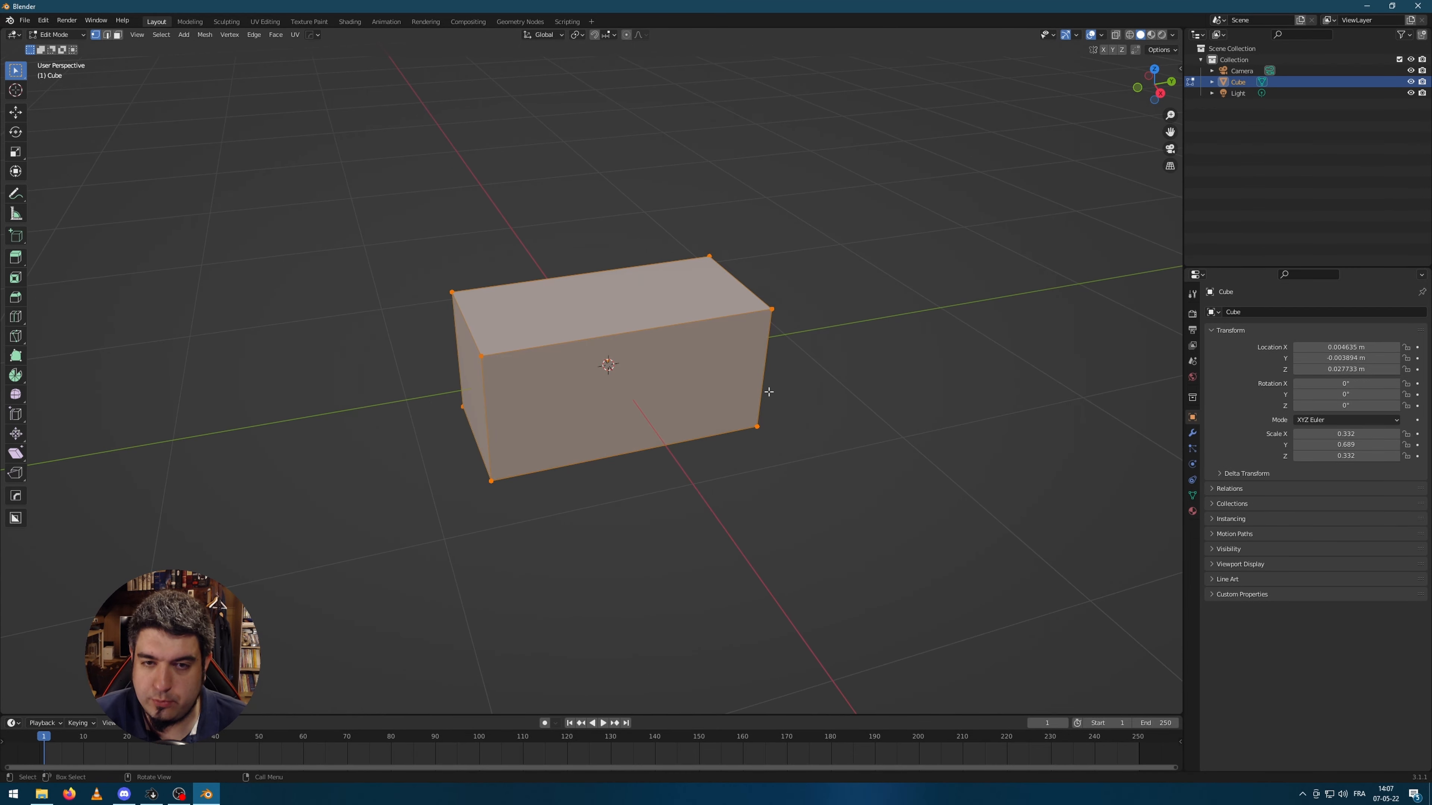
- Try dividing the box across its length with two evenly spaced loop cuts, and undo them
key(ctrl+r)
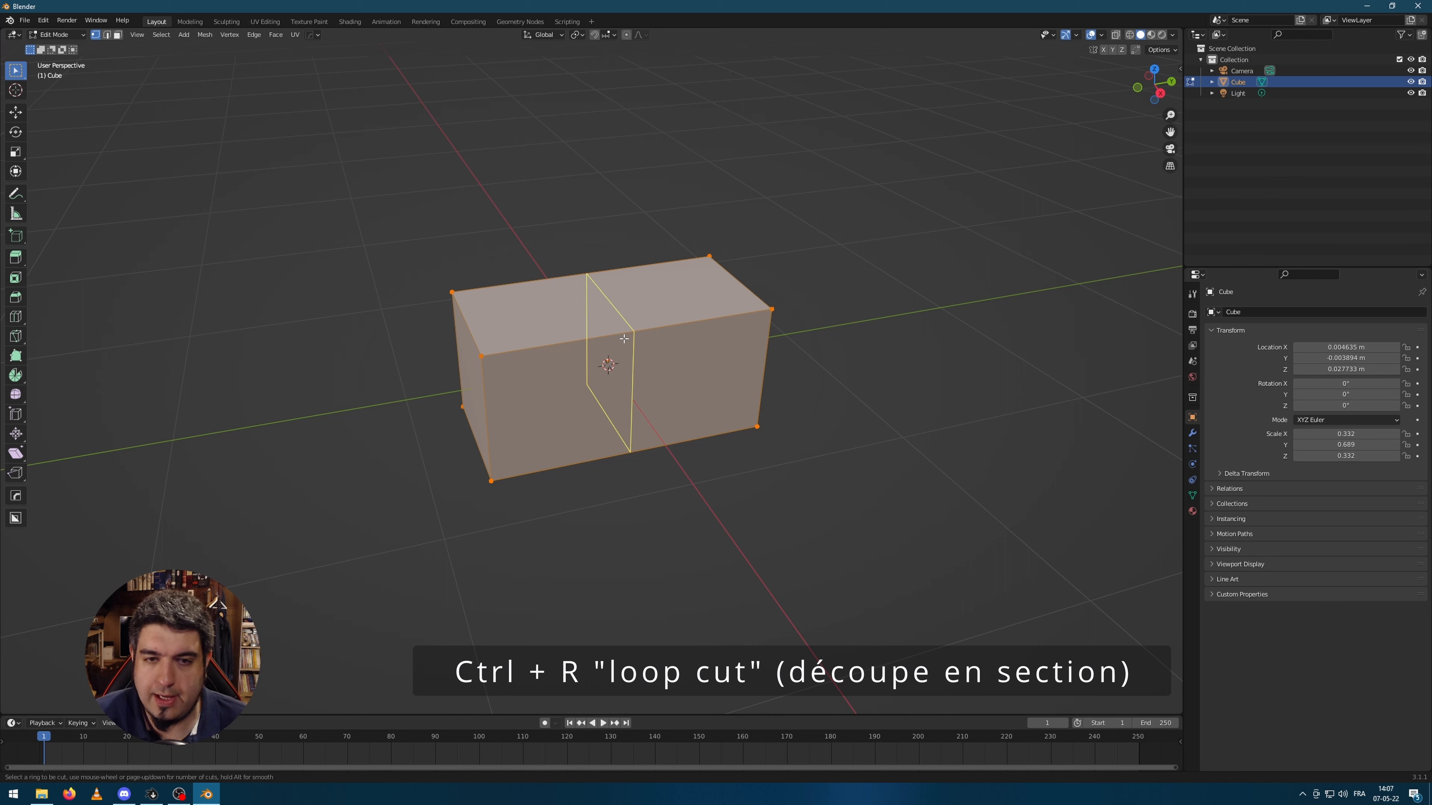
scroll(624, 339, up, 2)
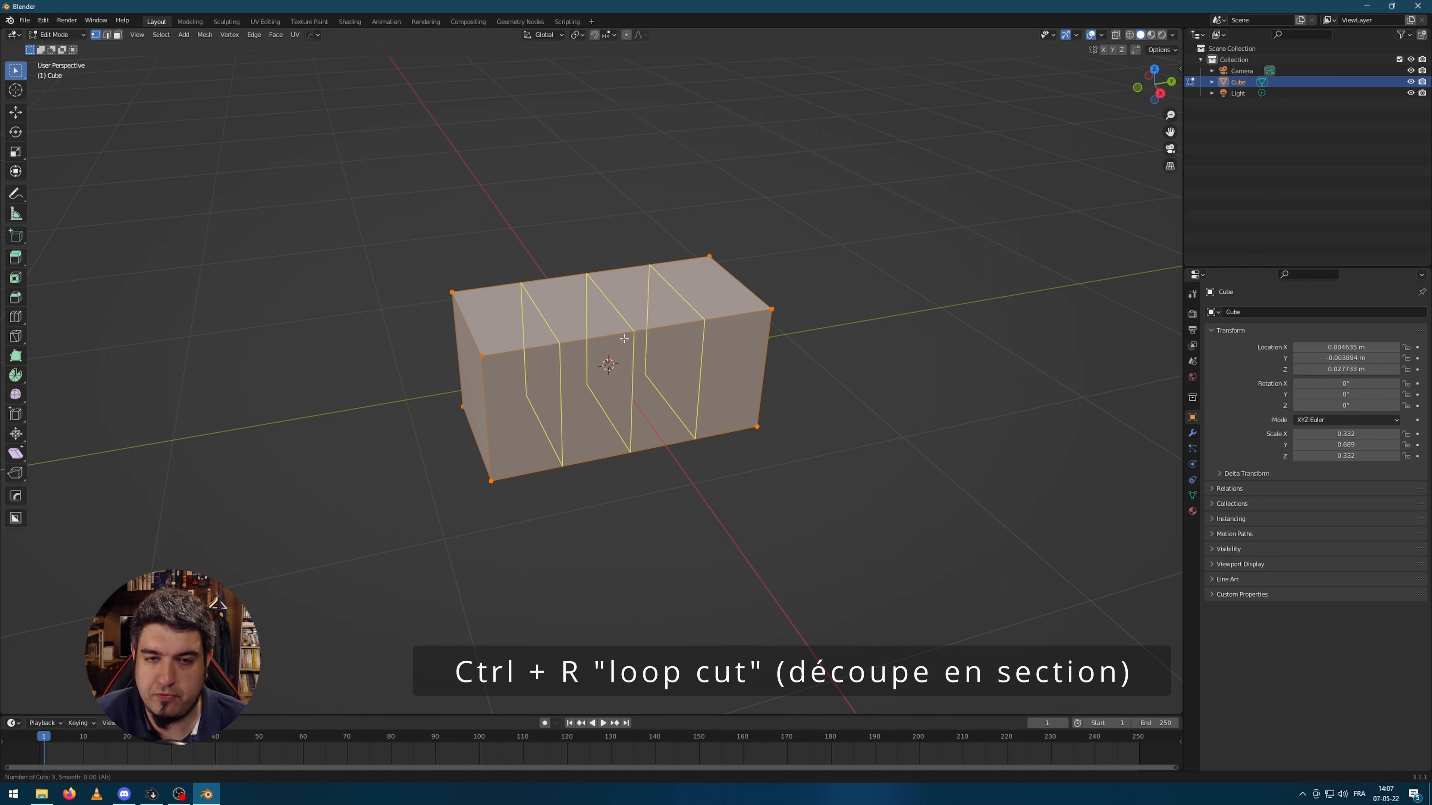
scroll(623, 339, down, 1)
click(623, 339)
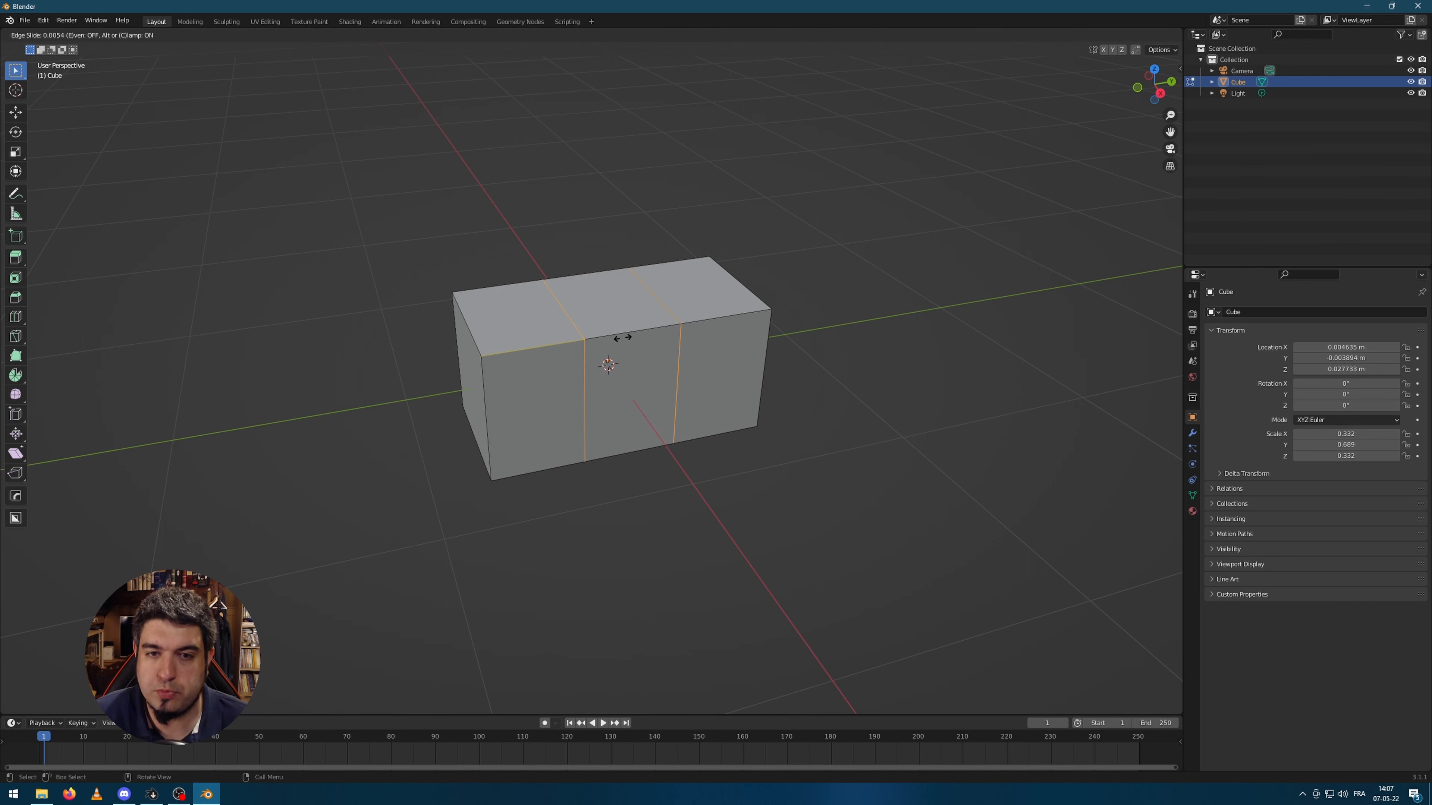
right_click(622, 337)
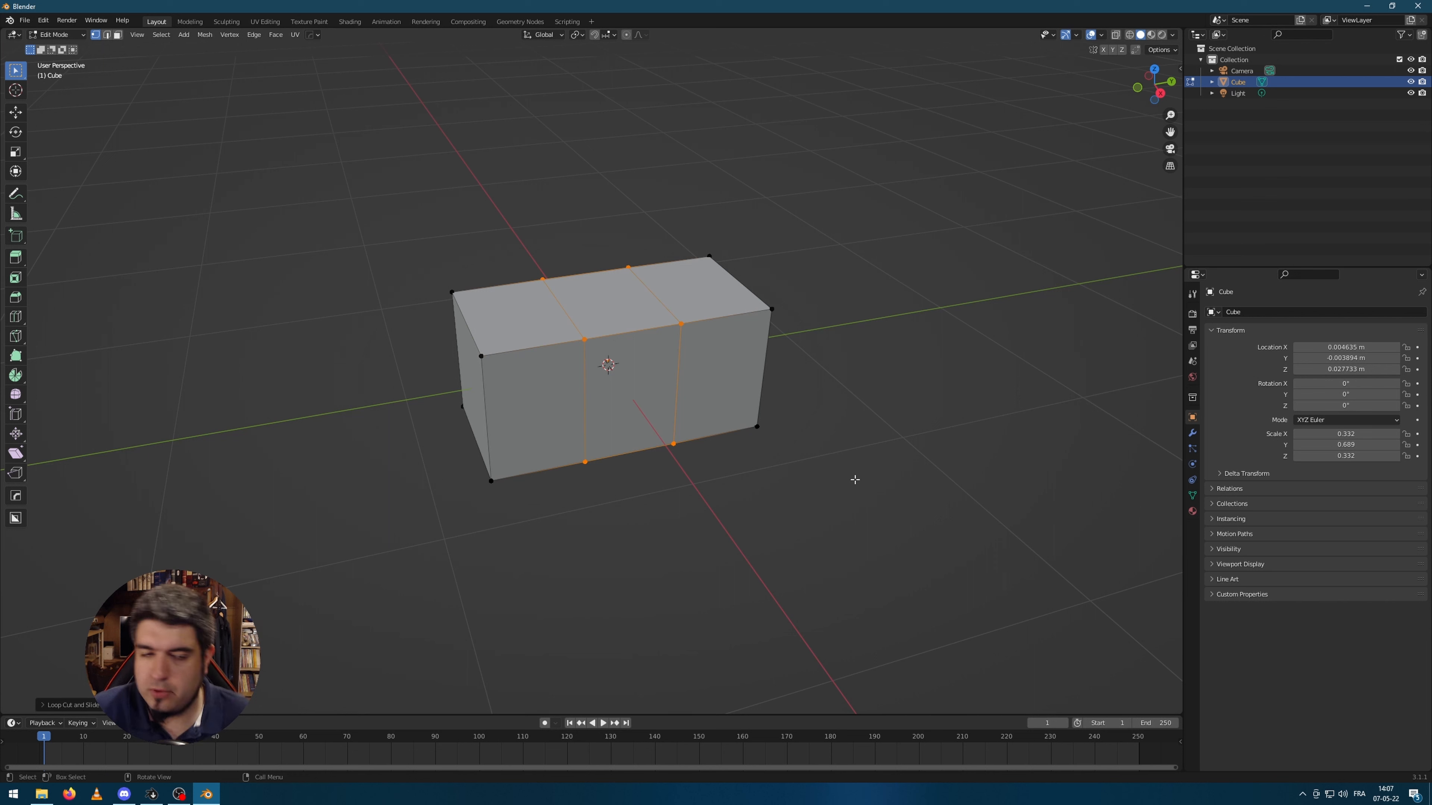
key(ctrl+z)
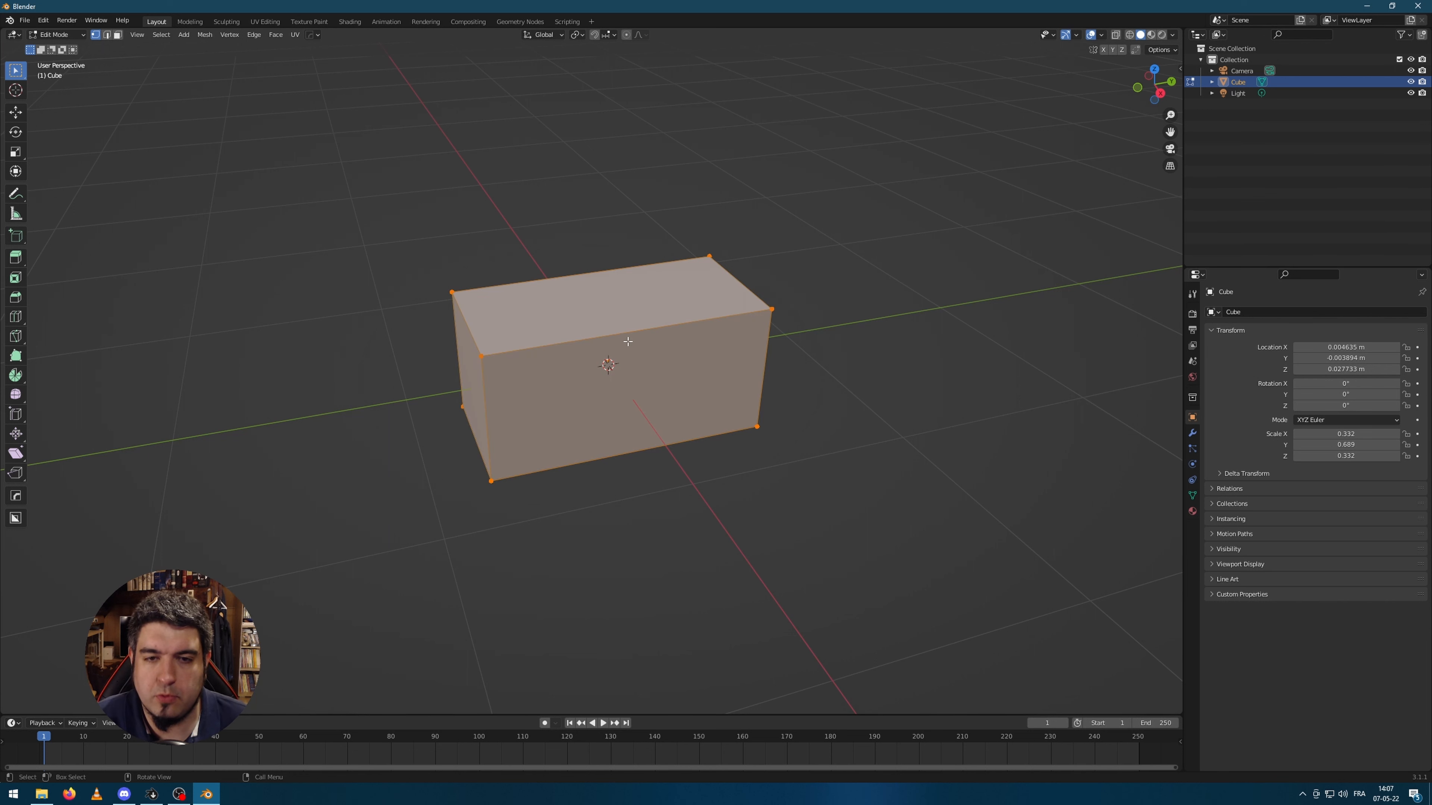
- Add two loop cuts across the box's length, dividing it into three equal sections
key(ctrl+r)
scroll(625, 341, up, 1)
click(626, 341)
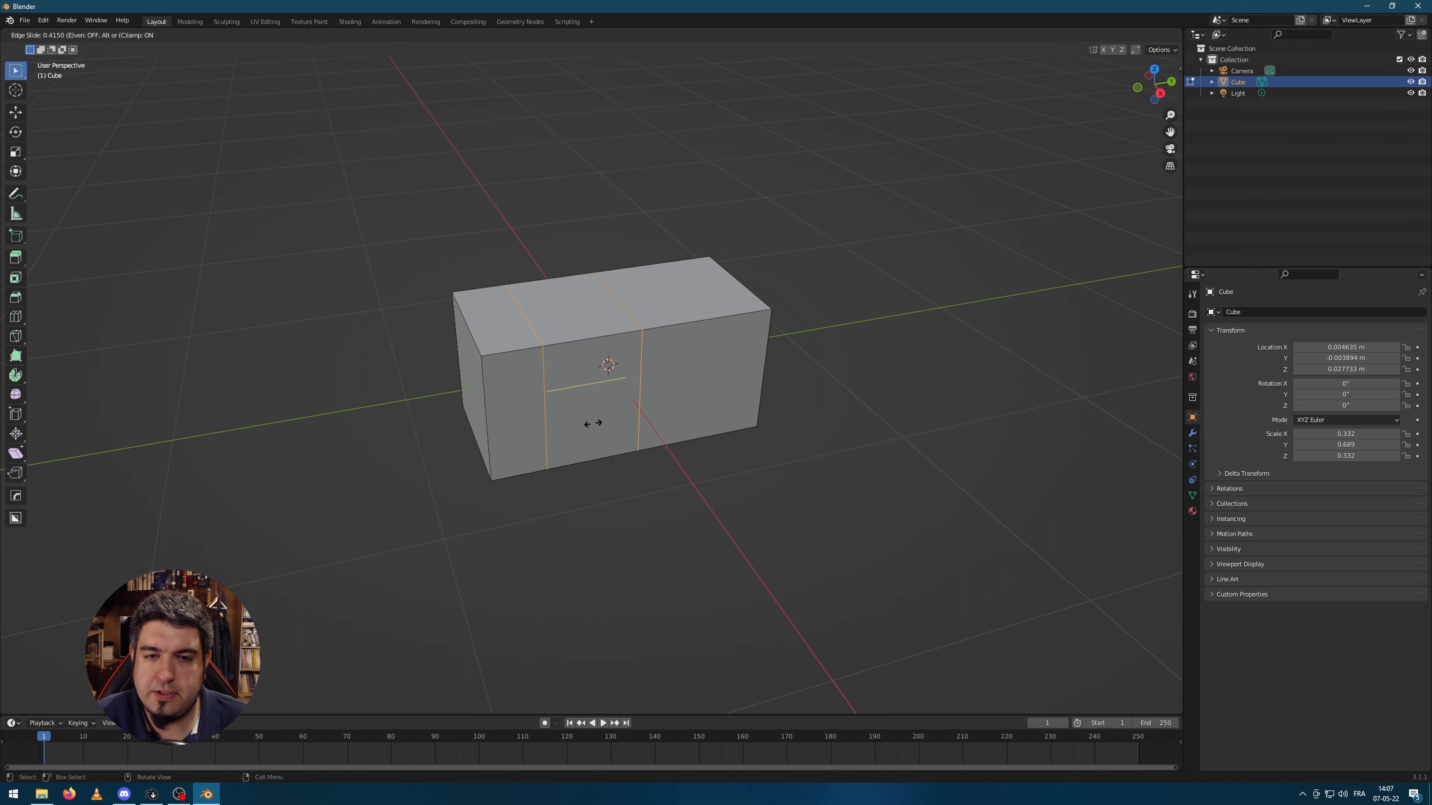
click(630, 404)
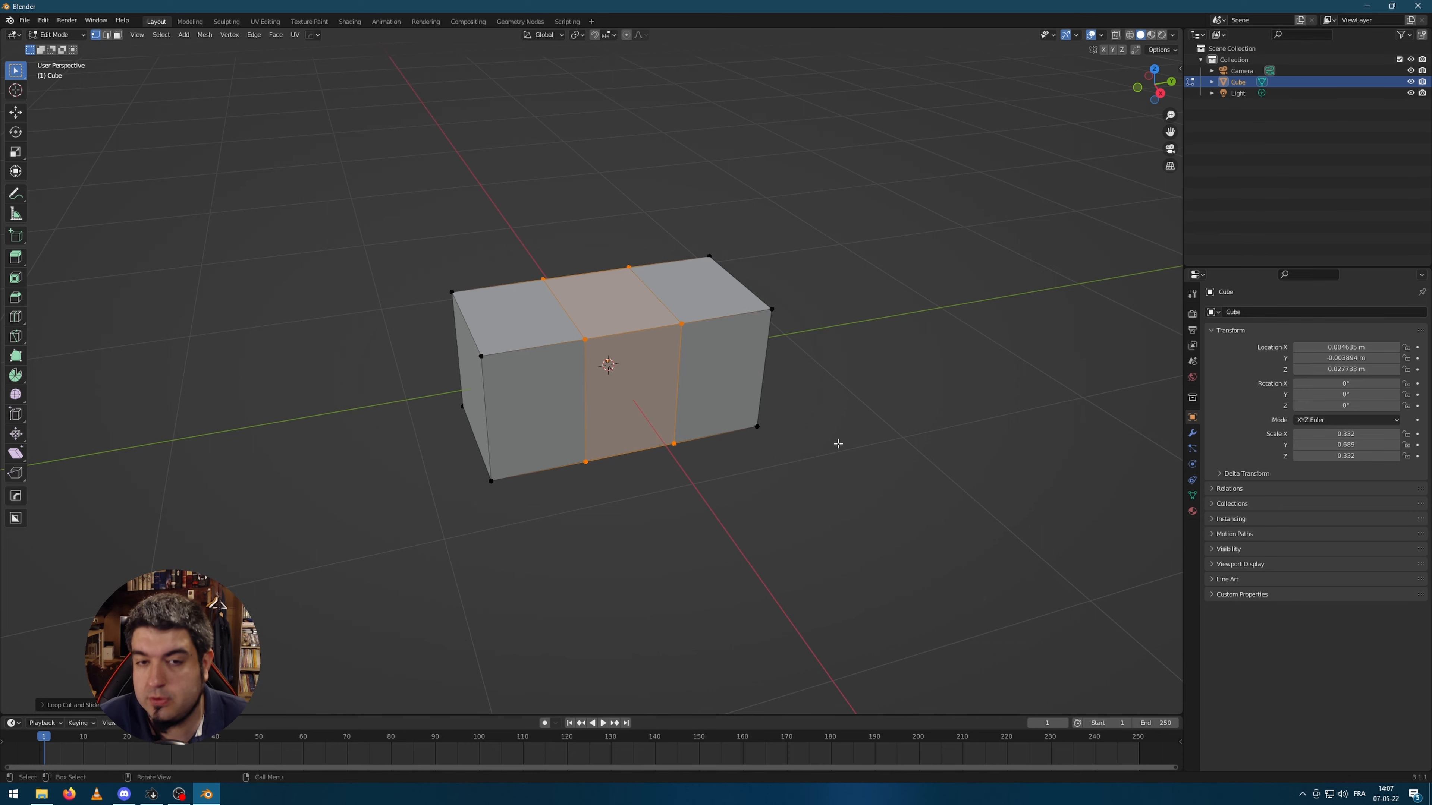
- Scale the box's middle section up uniformly by a factor of about 1.35 to make it bulge
middle_drag(841, 448, 674, 380)
key(s)
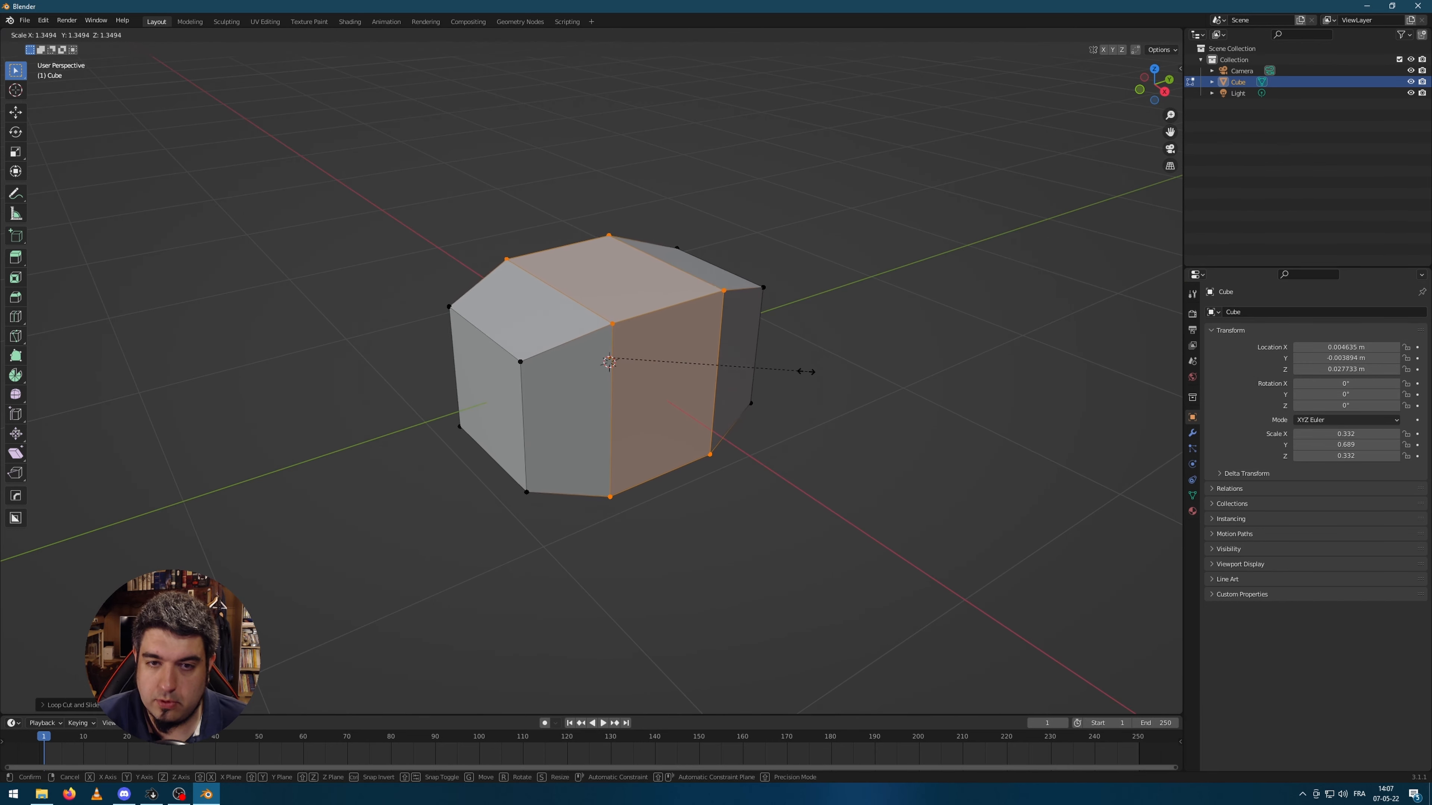
click(812, 370)
- Add two evenly spaced horizontal loop cuts around the sides of the bulged shape, without sliding them
middle_drag(545, 462, 508, 367)
key(ctrl+r)
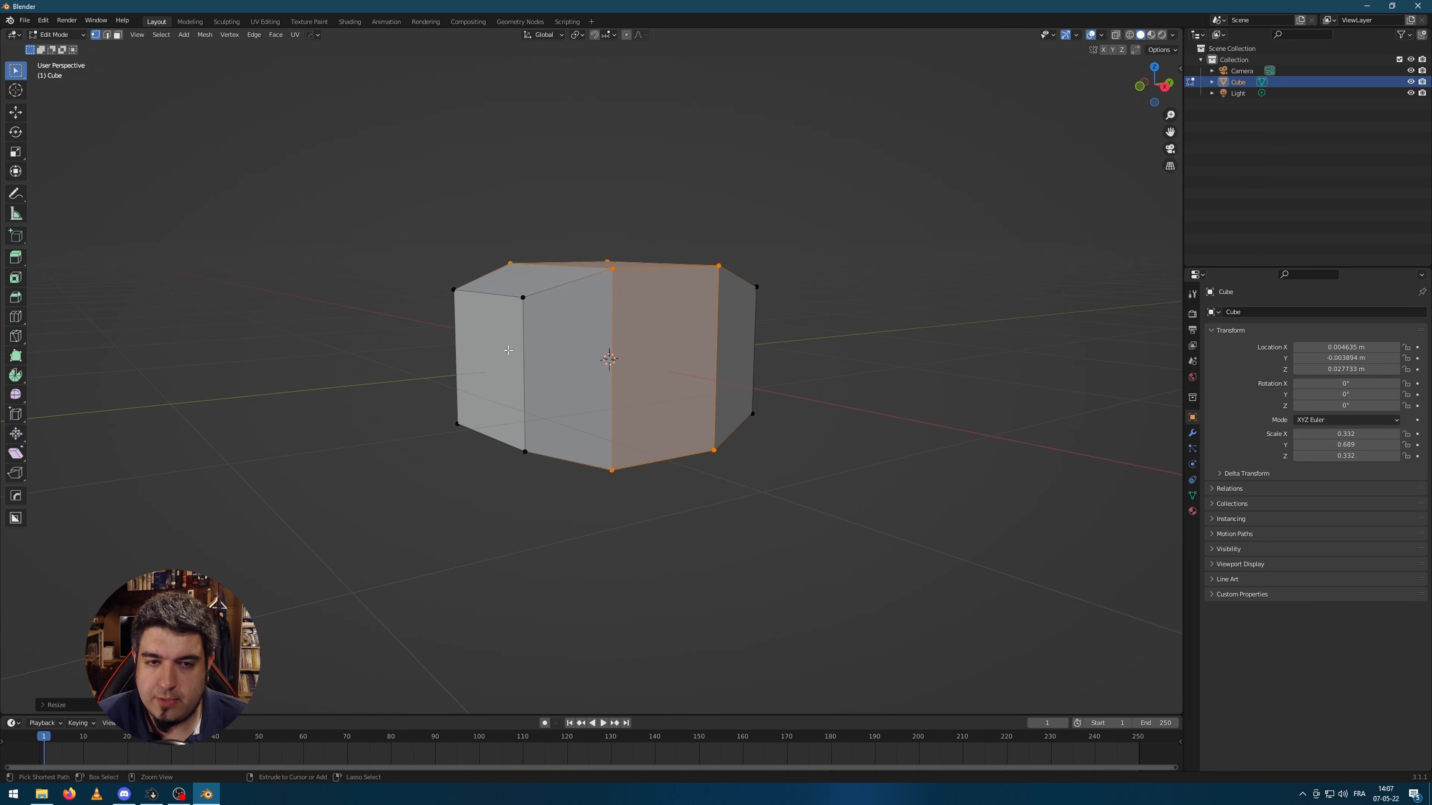
scroll(504, 362, up, 1)
click(504, 362)
right_click(505, 362)
- Switch to face selection and extrude the horizontal middle band of faces outward along their normals
middle_drag(699, 486, 740, 483)
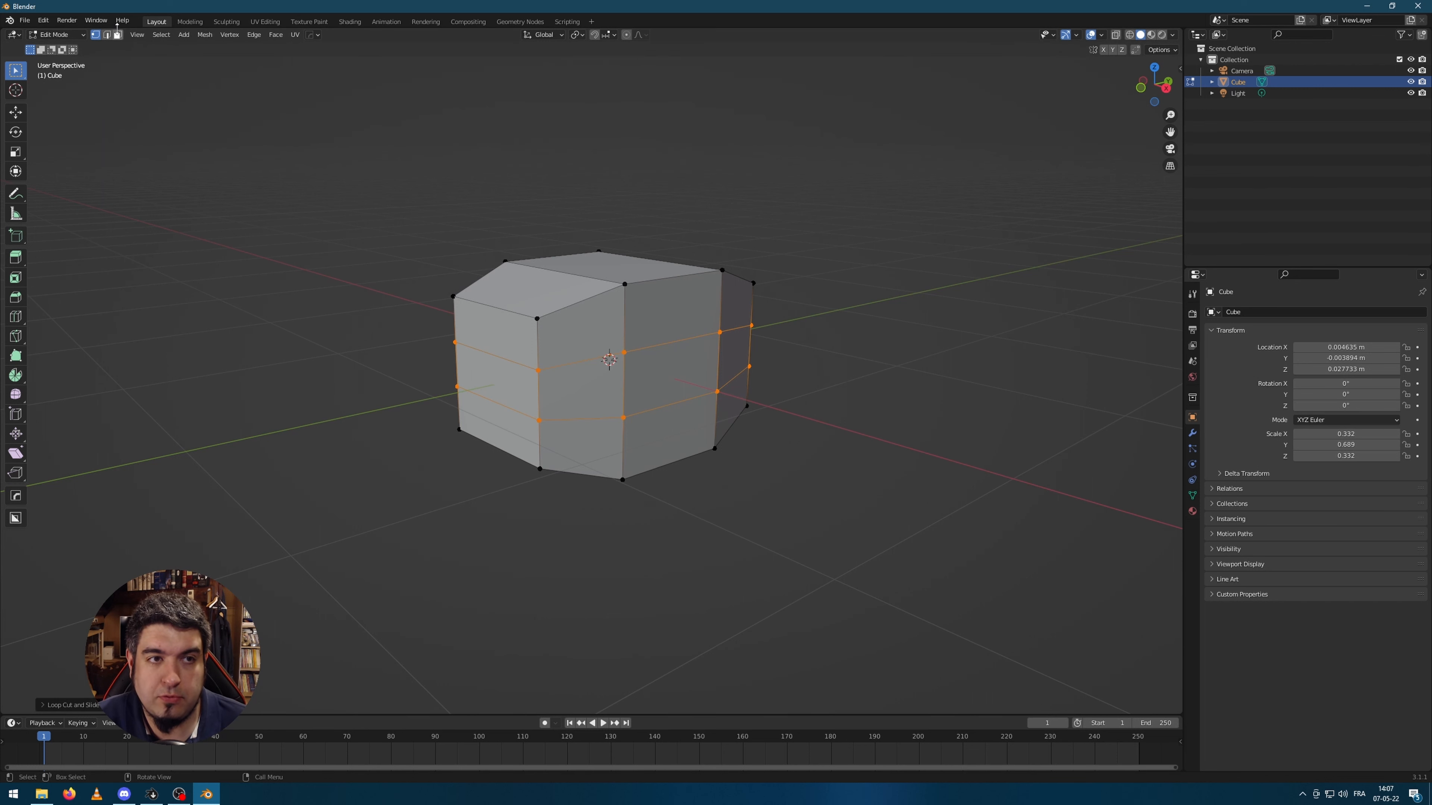
click(117, 35)
middle_drag(665, 404, 850, 486)
key(alt+e)
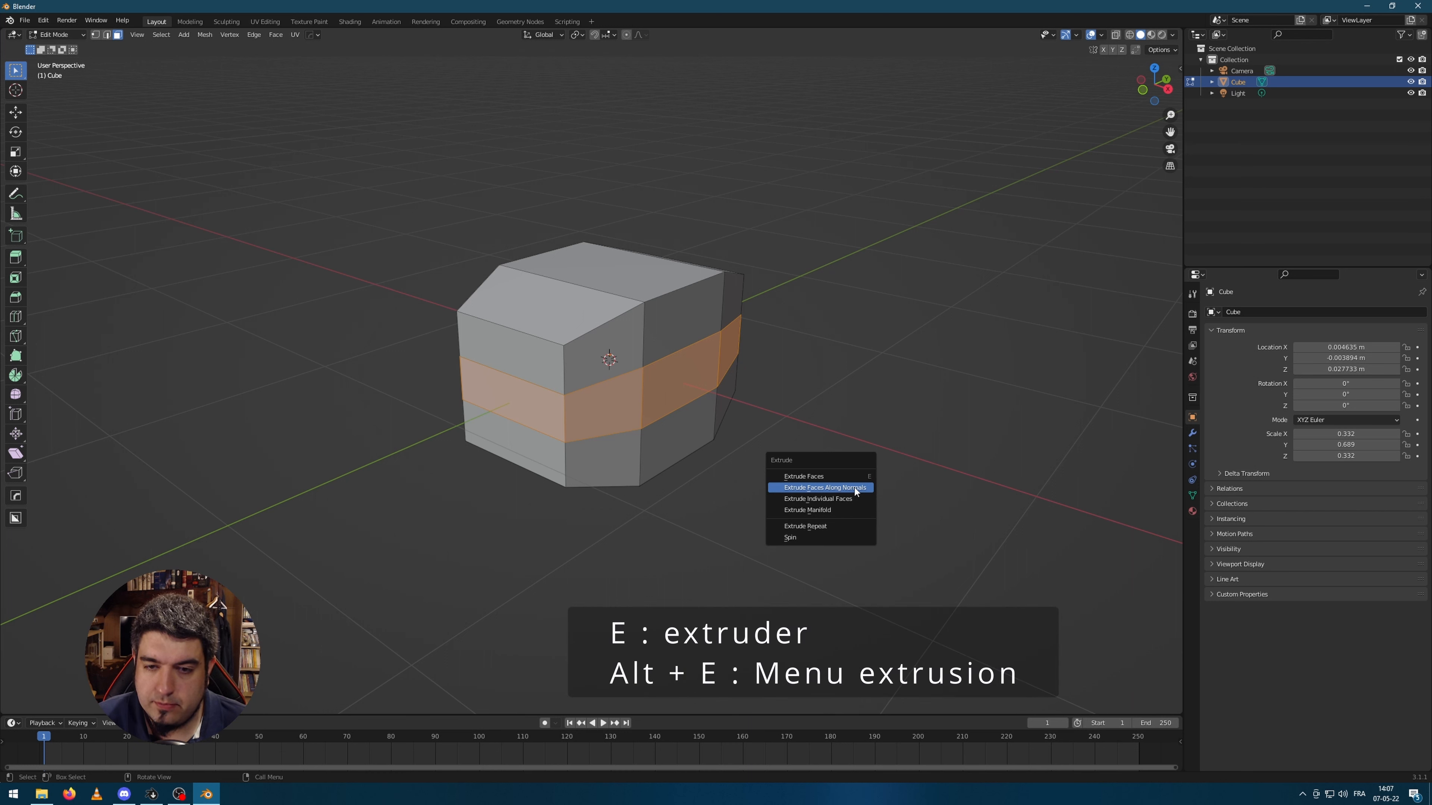
click(854, 488)
click(818, 461)
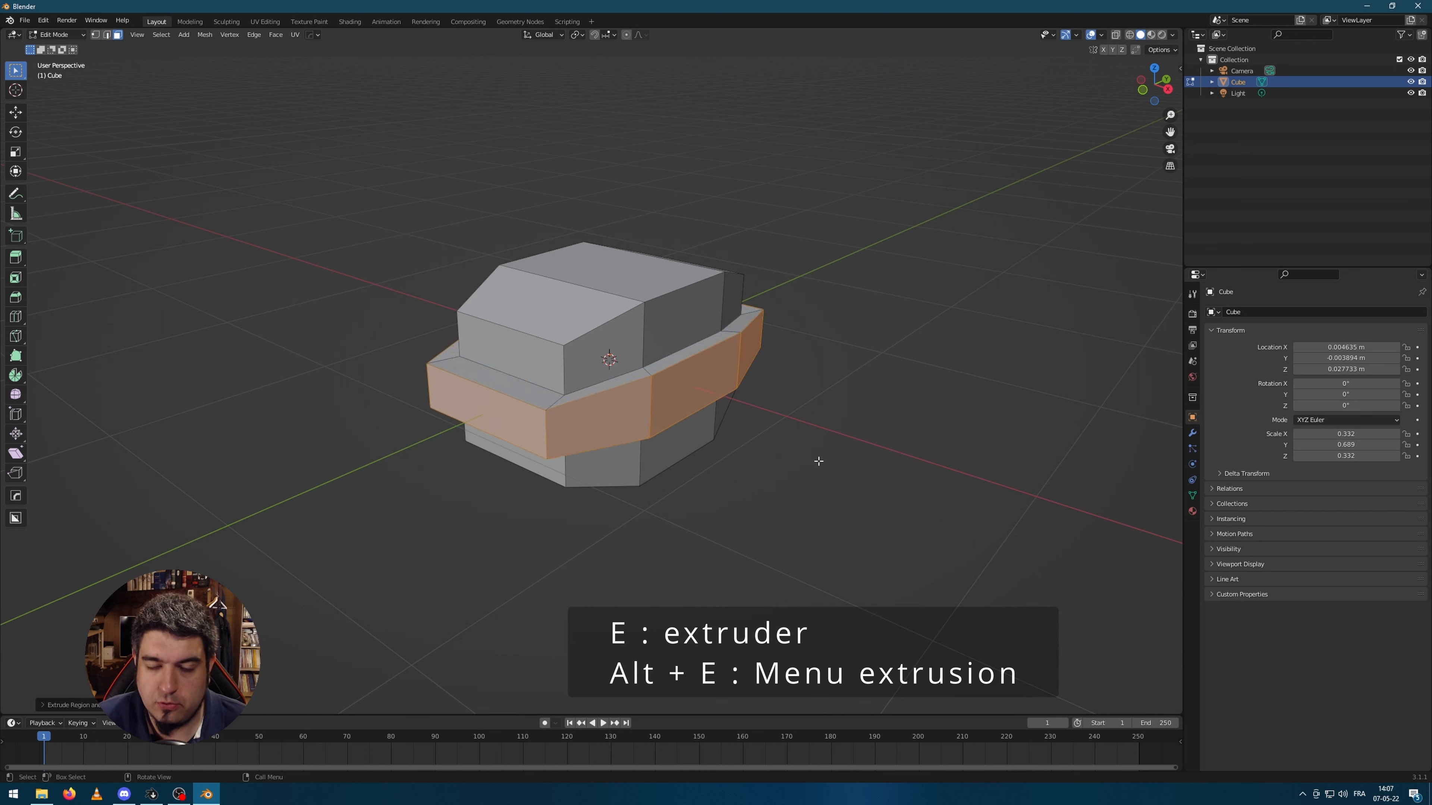
- Undo the outward extrusion, try a plain region extrude of about 0.25 m on the middle band of faces, and undo that attempt
key(ctrl+z)
key(e)
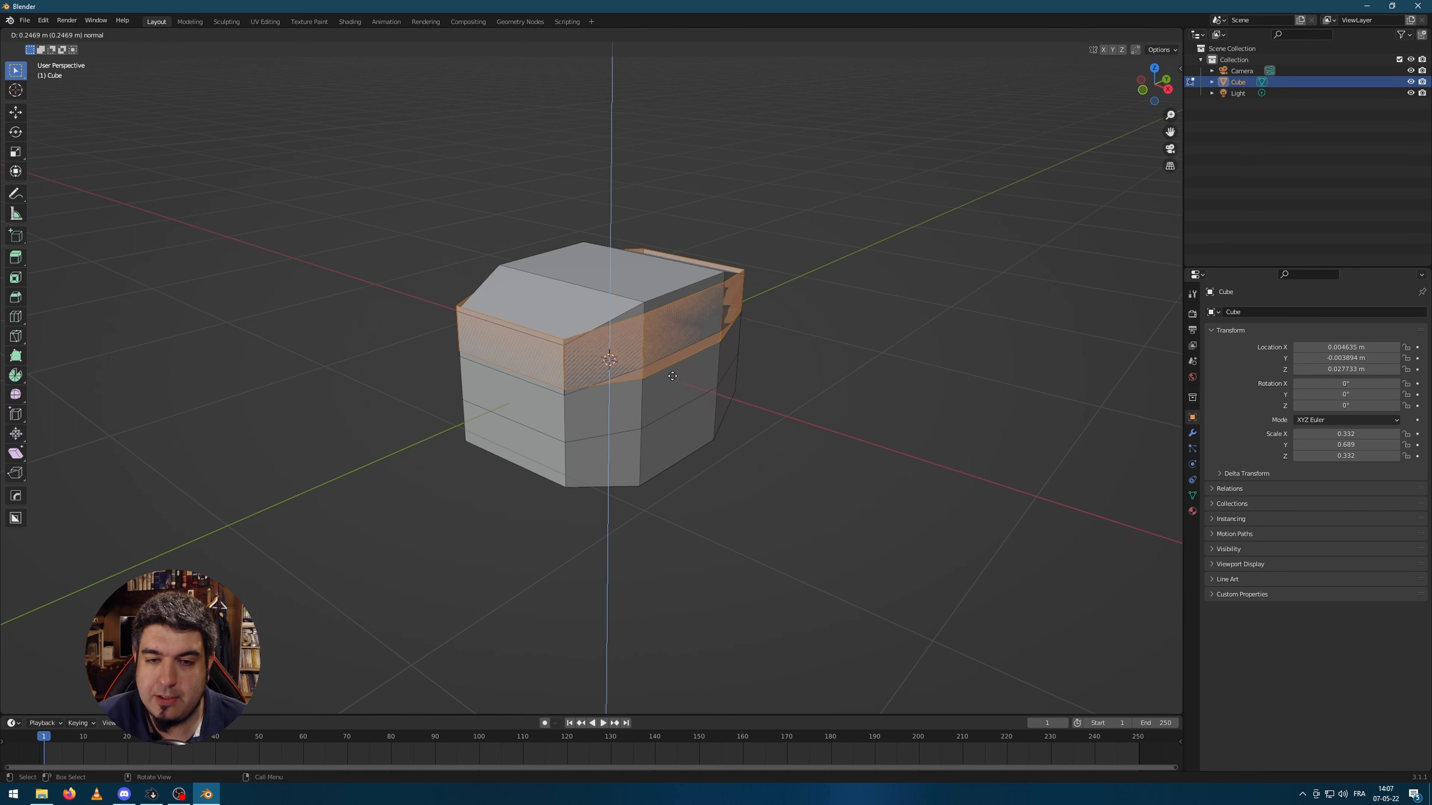
click(672, 376)
middle_drag(598, 390, 660, 440)
middle_drag(863, 488, 755, 448)
key(ctrl+z)
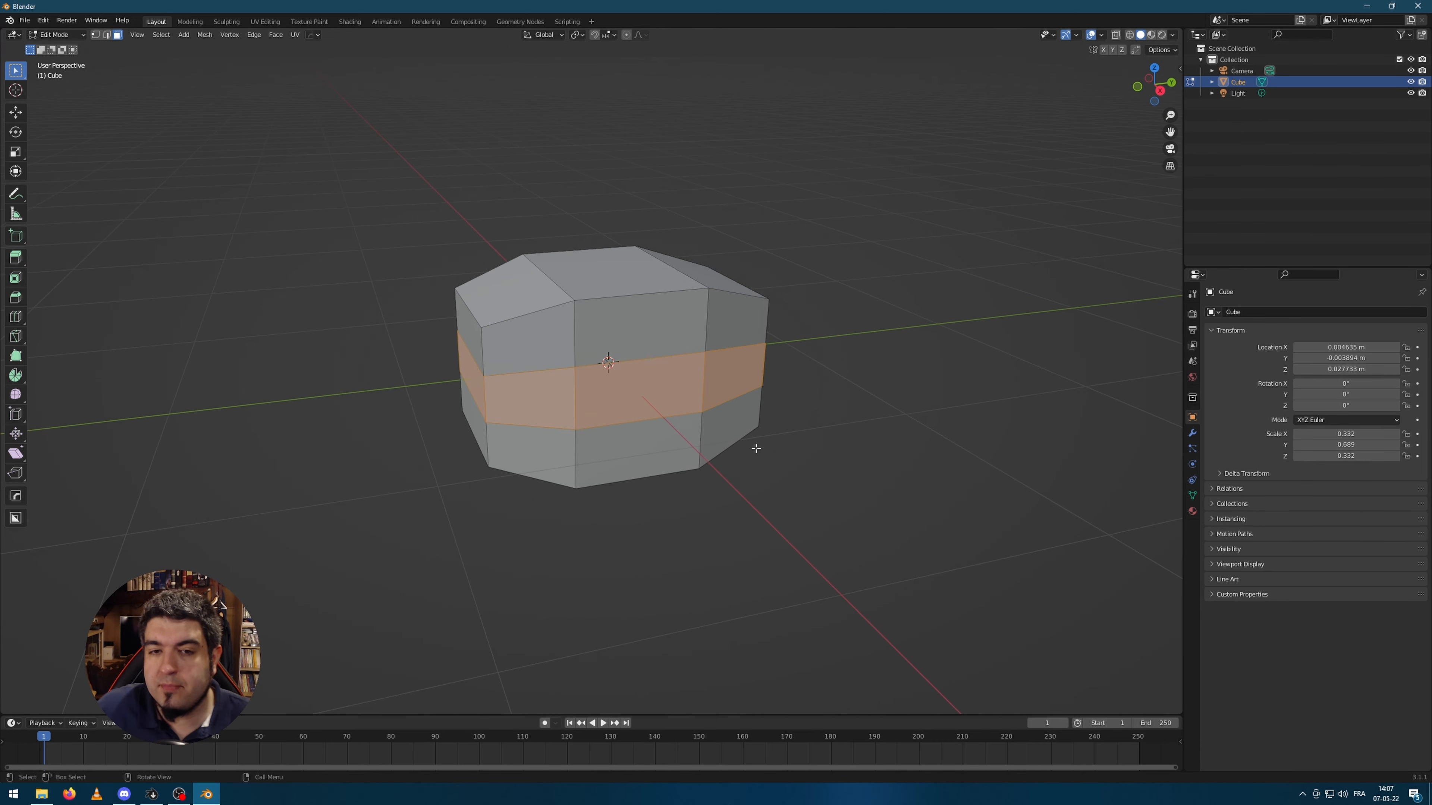
- Try extruding the middle band of faces along normals by about 0.34 m, and undo the extrusion
middle_drag(708, 423, 597, 430)
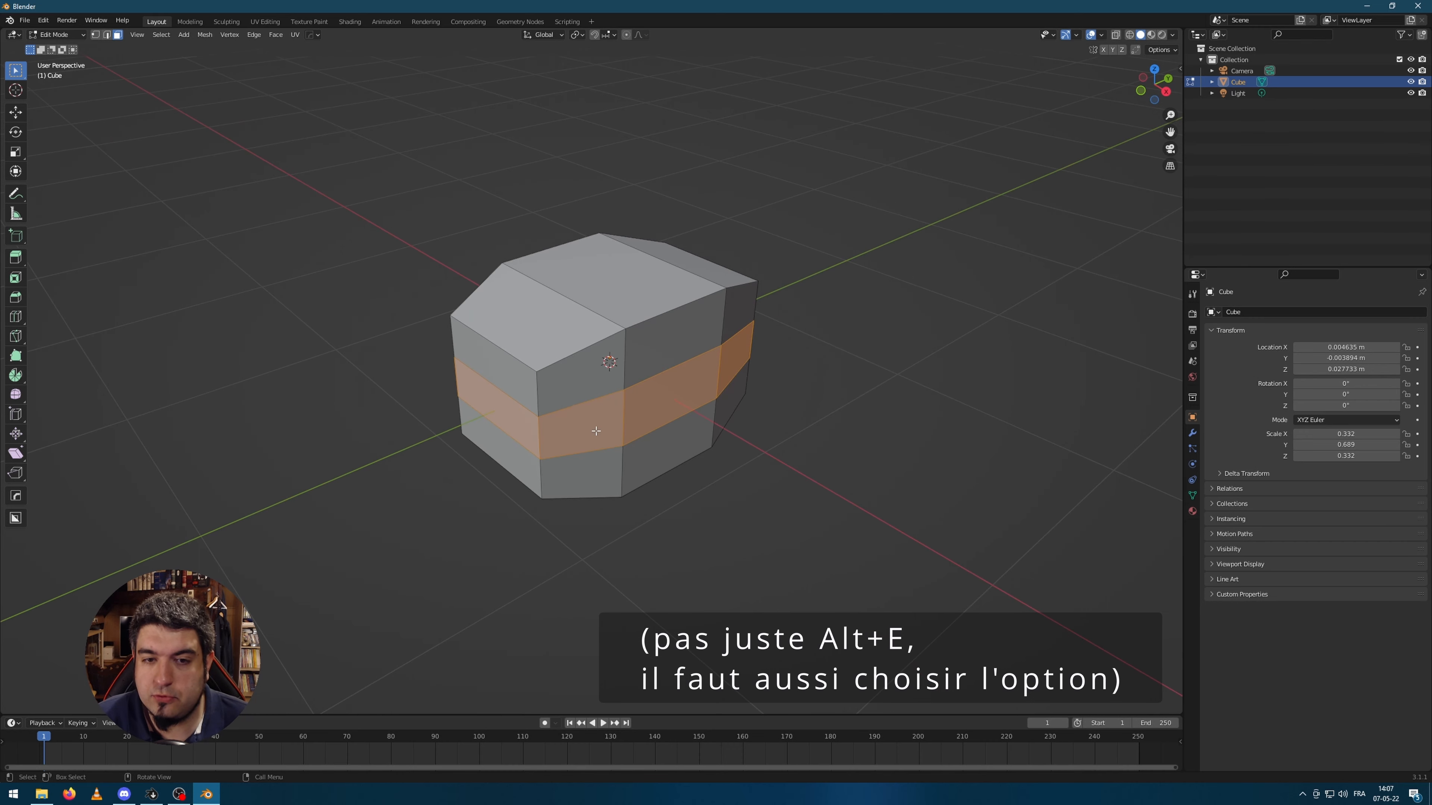
key(alt+e)
click(813, 384)
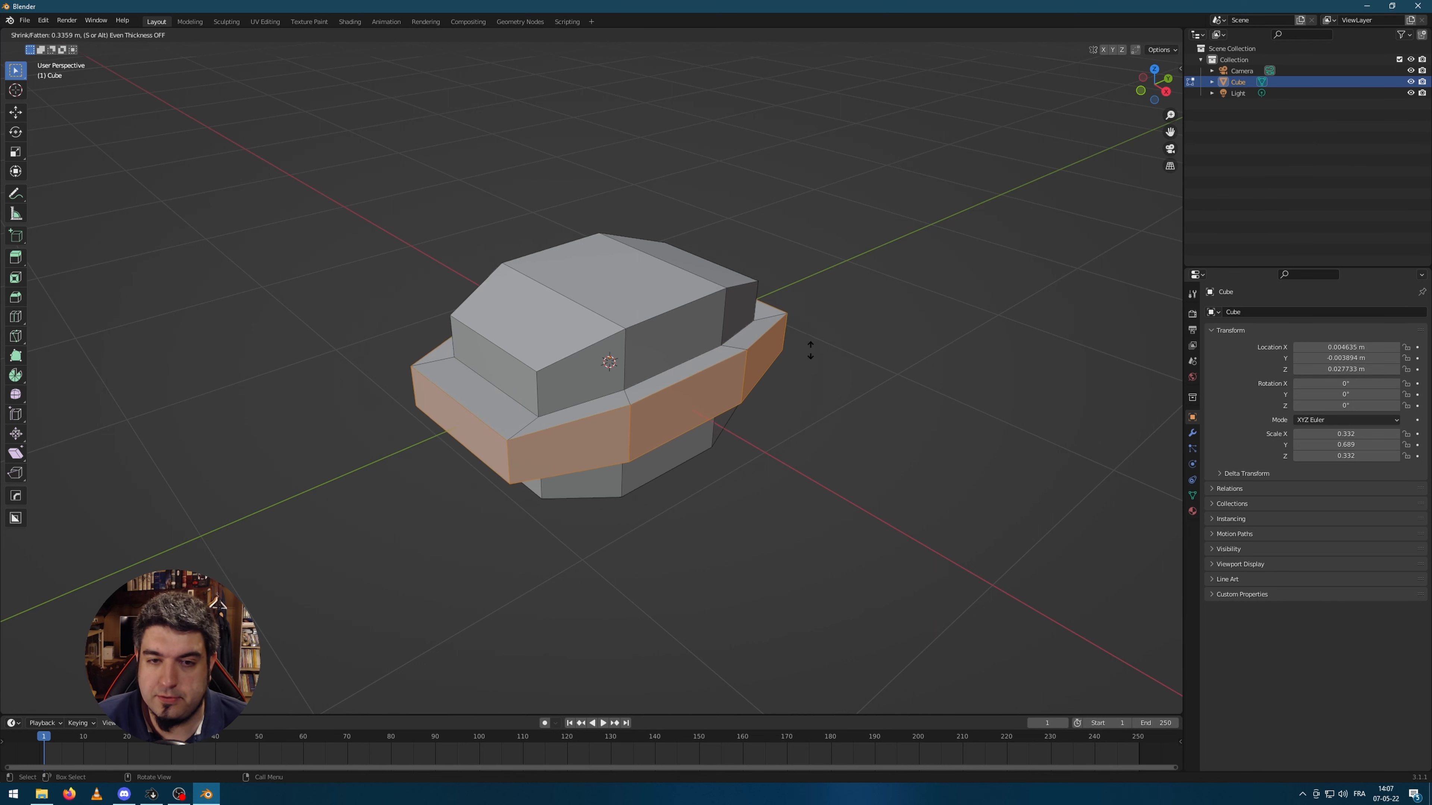
click(816, 376)
key(ctrl+z)
middle_drag(870, 429, 878, 409)
- Return to Object Mode and apply the scale of the shape
key(Tab)
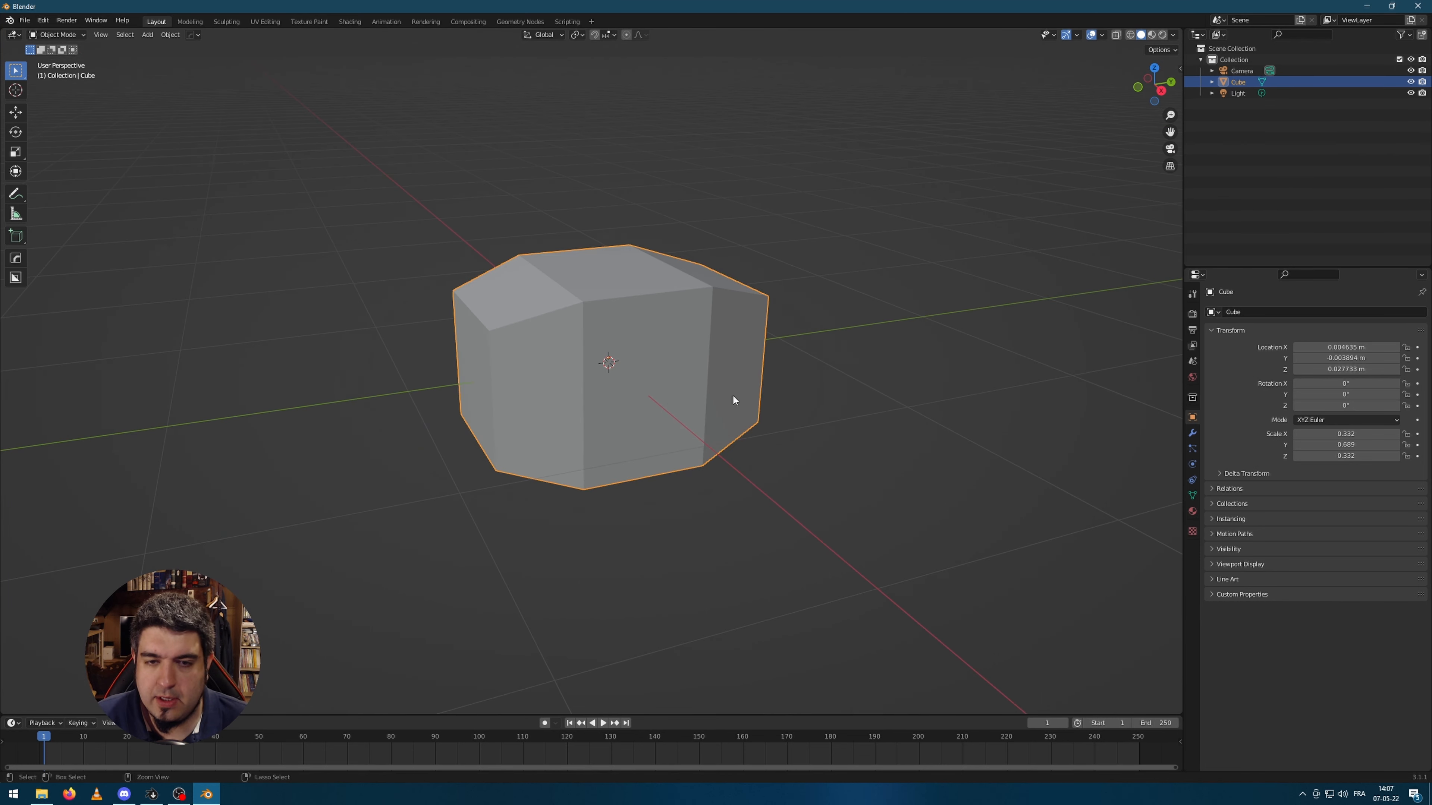
key(ctrl+a)
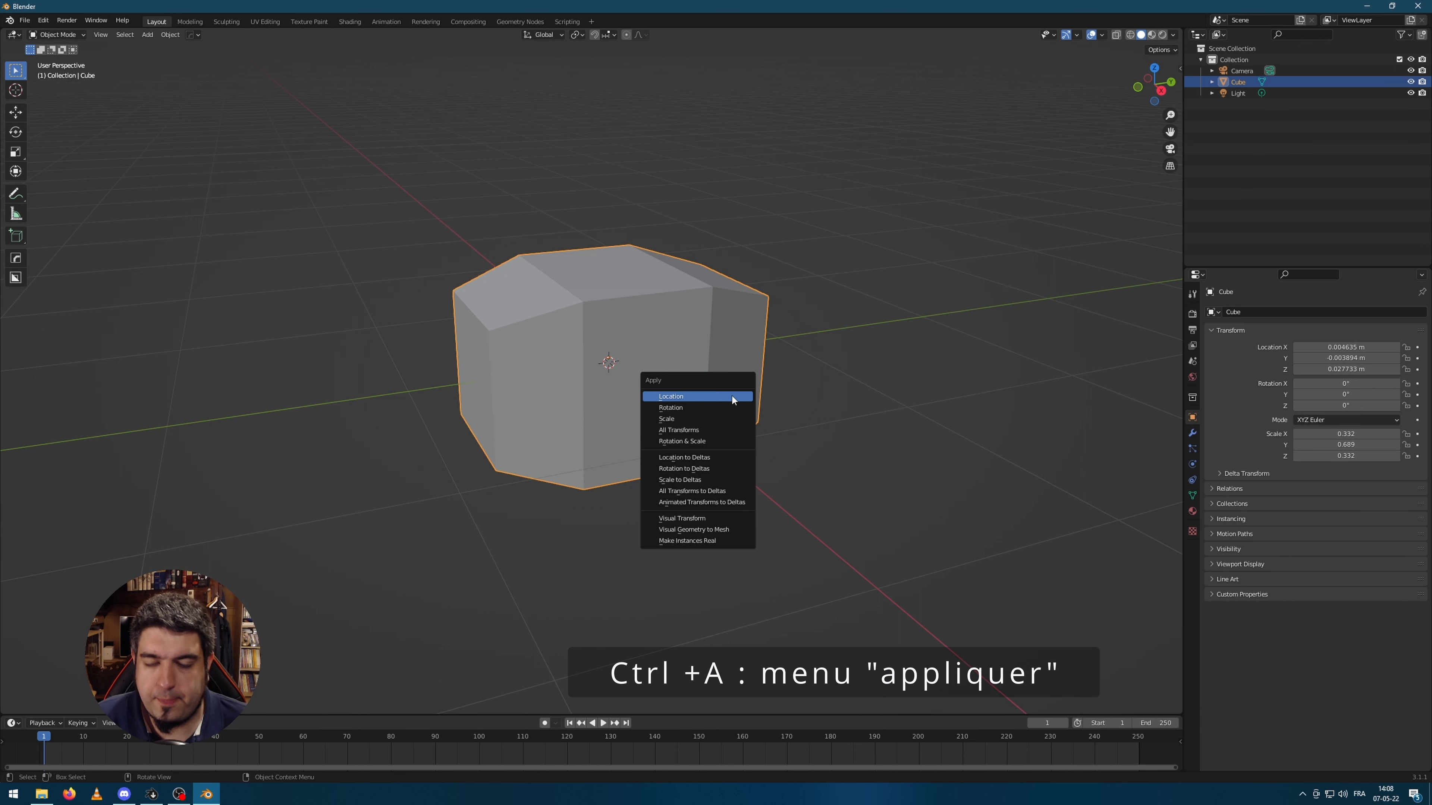
click(667, 419)
middle_drag(680, 436, 513, 172)
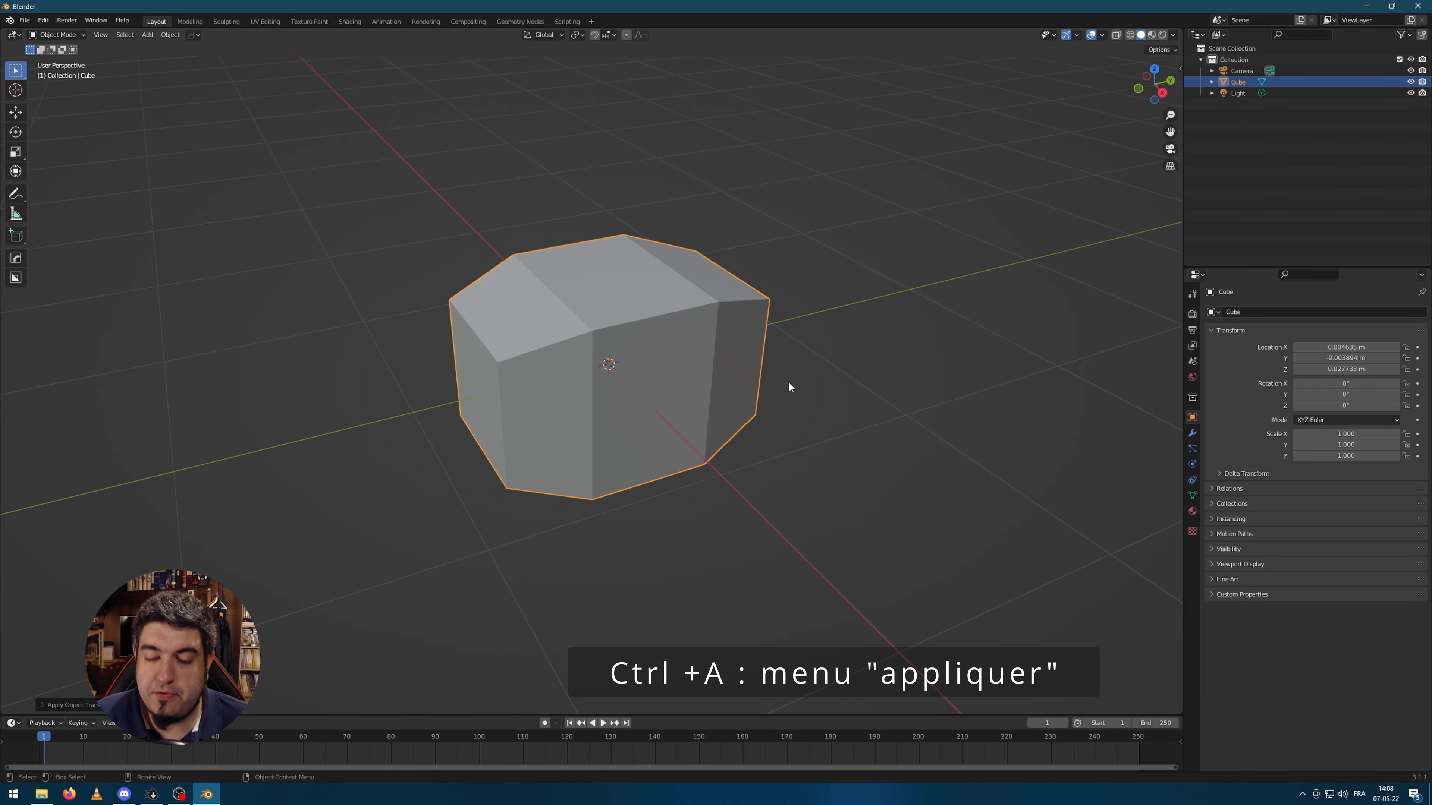
- Go back to Edit Mode and extrude the selected middle band of faces outward along their normals
key(Tab)
key(s)
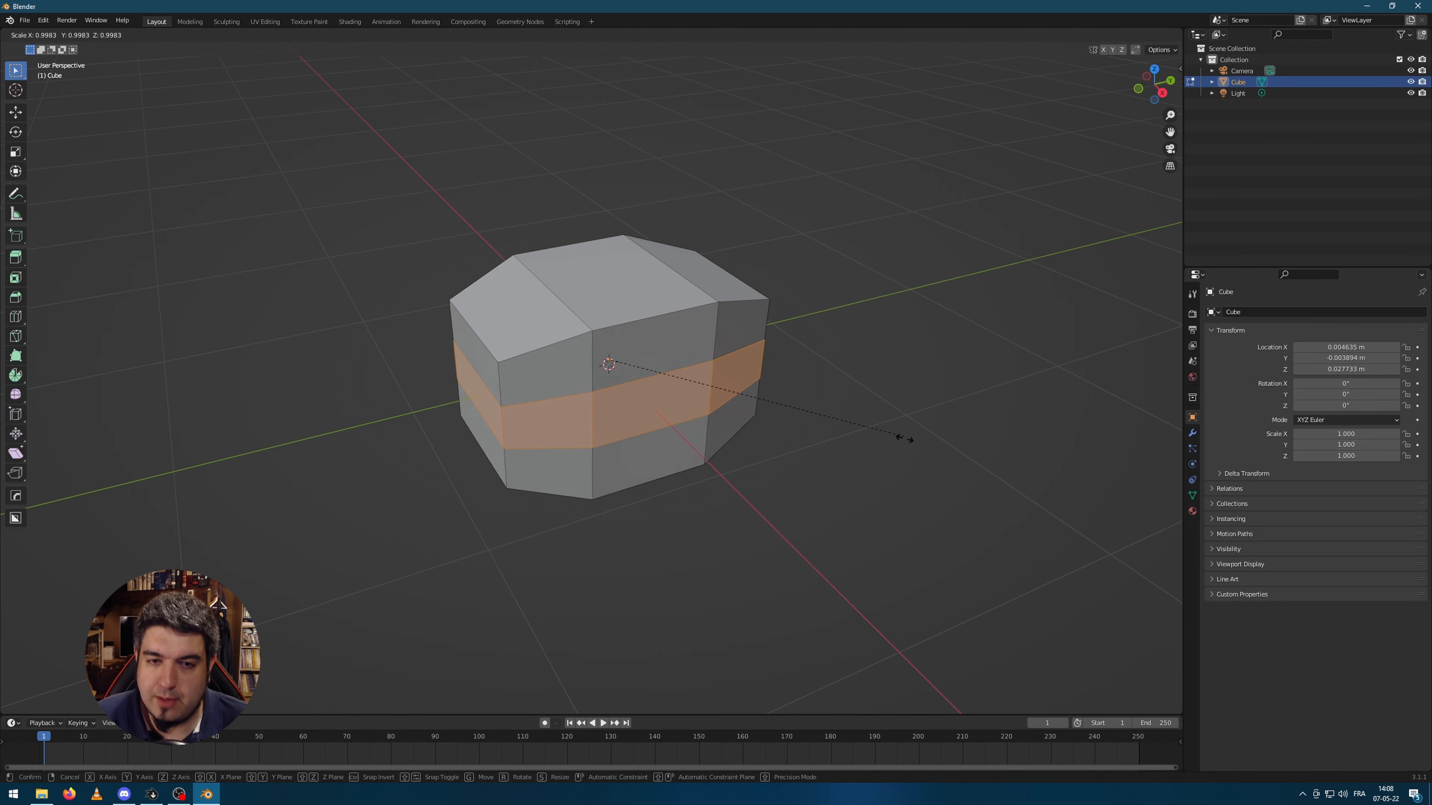
click(904, 440)
right_click(904, 442)
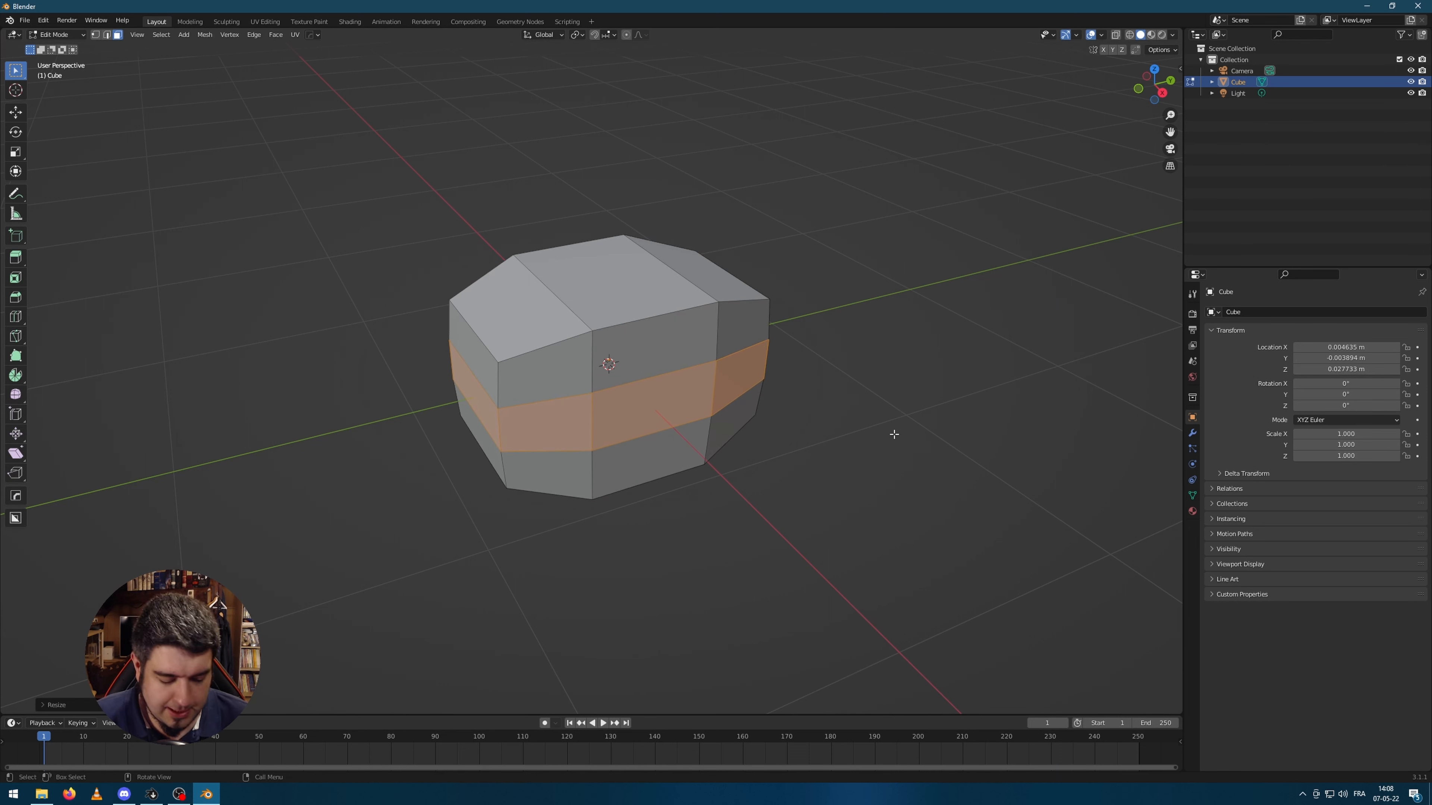
right_click(893, 434)
click(895, 427)
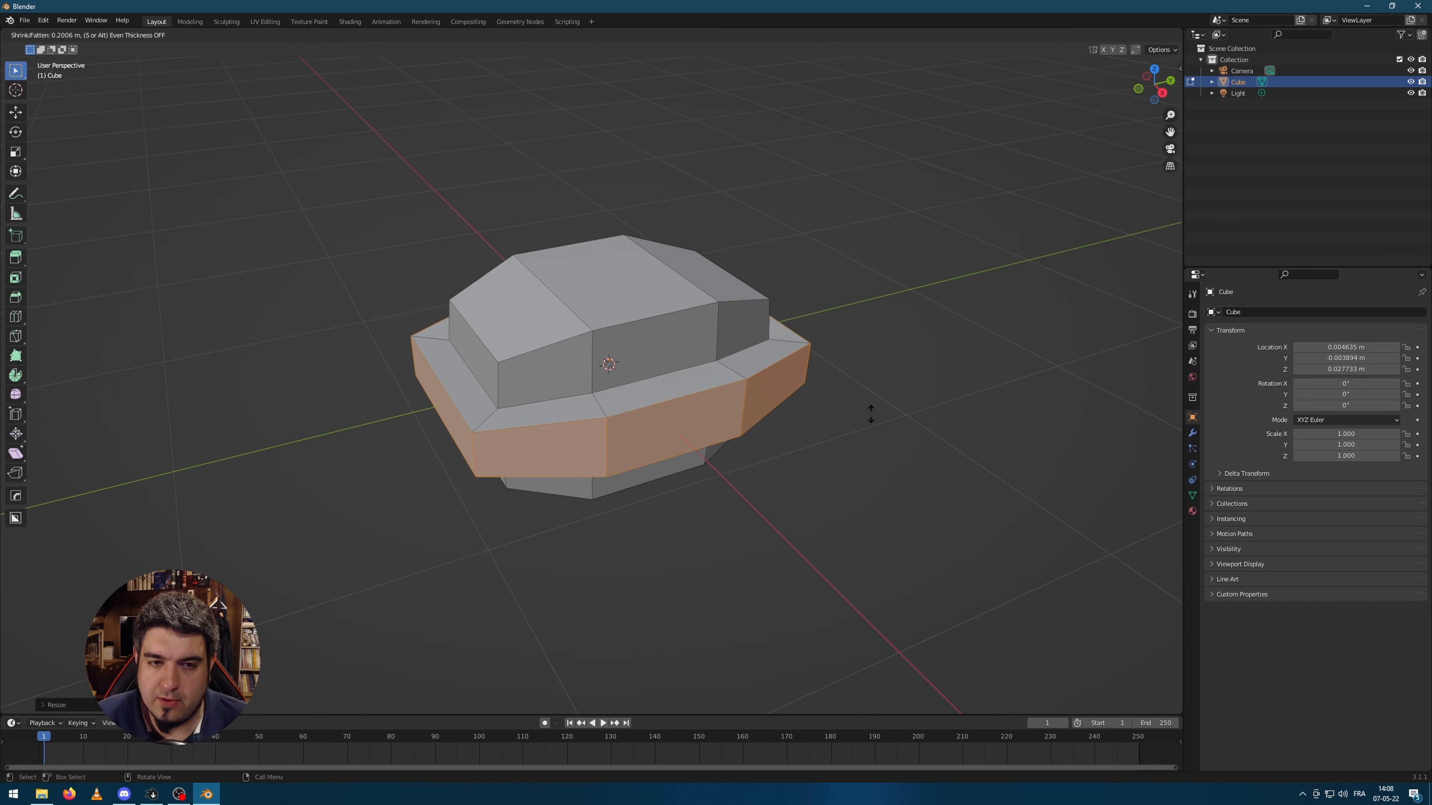
click(879, 420)
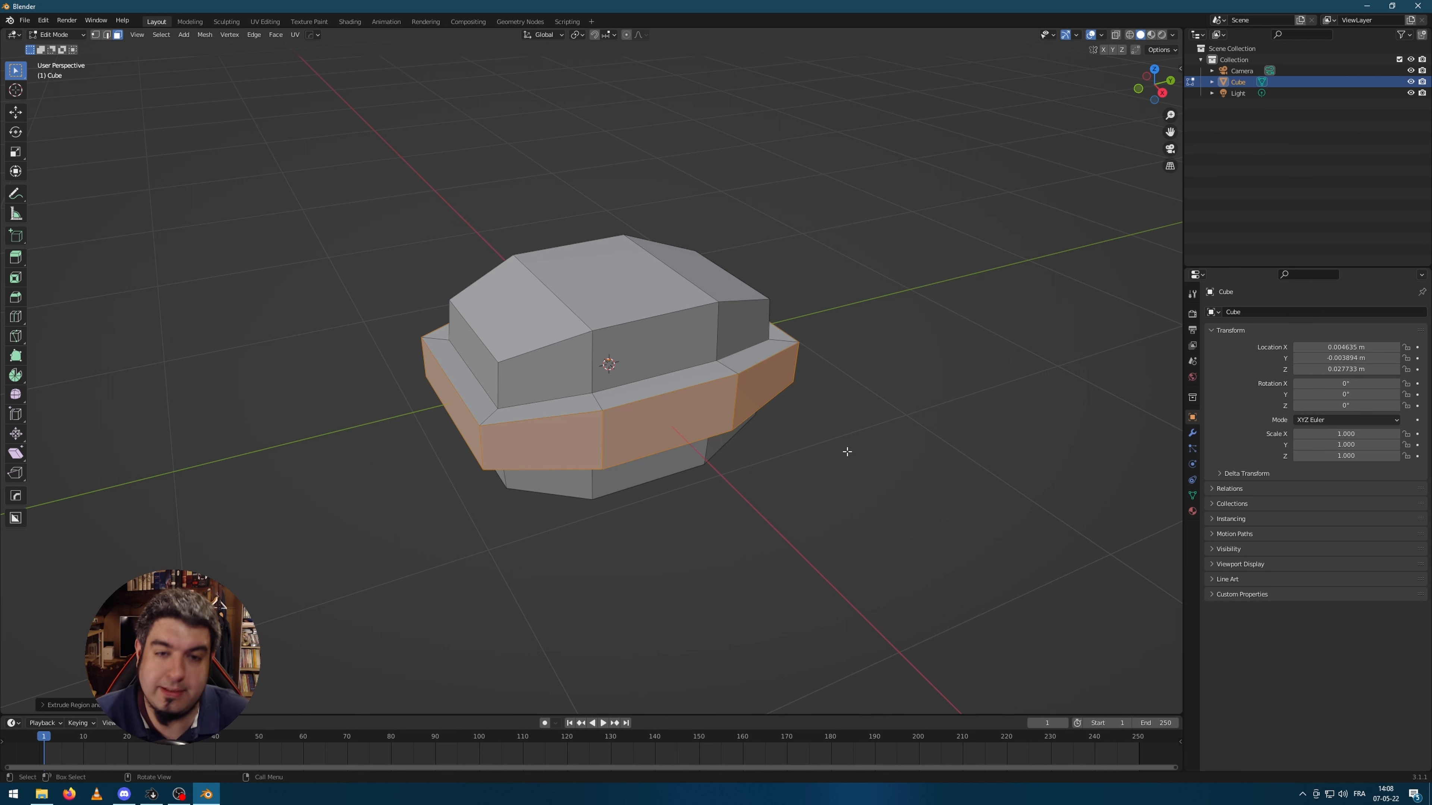
- Add two evenly spaced loop cuts running lengthwise over the shape, without sliding them, and clear the selection
middle_drag(828, 449, 857, 449)
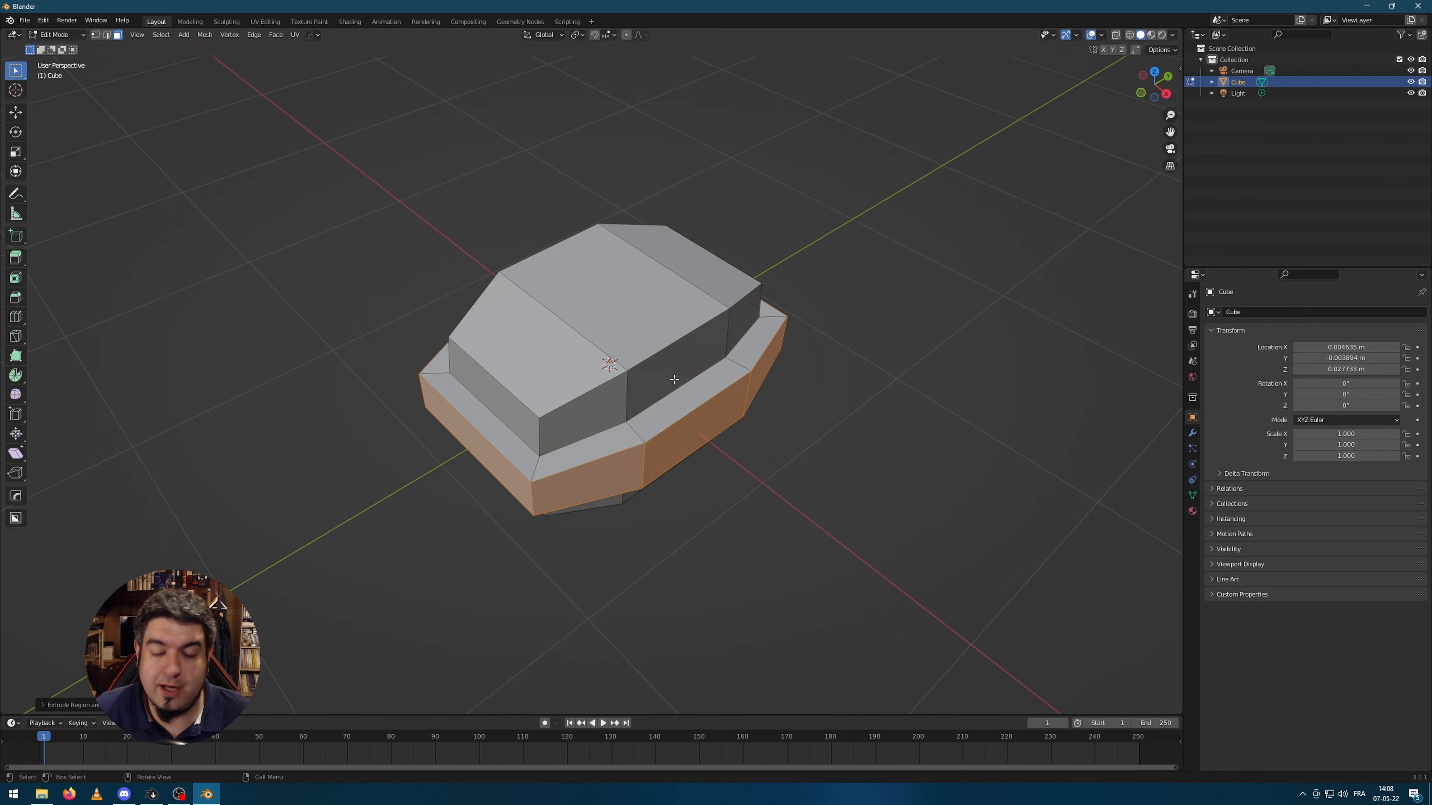
middle_drag(776, 442, 519, 283)
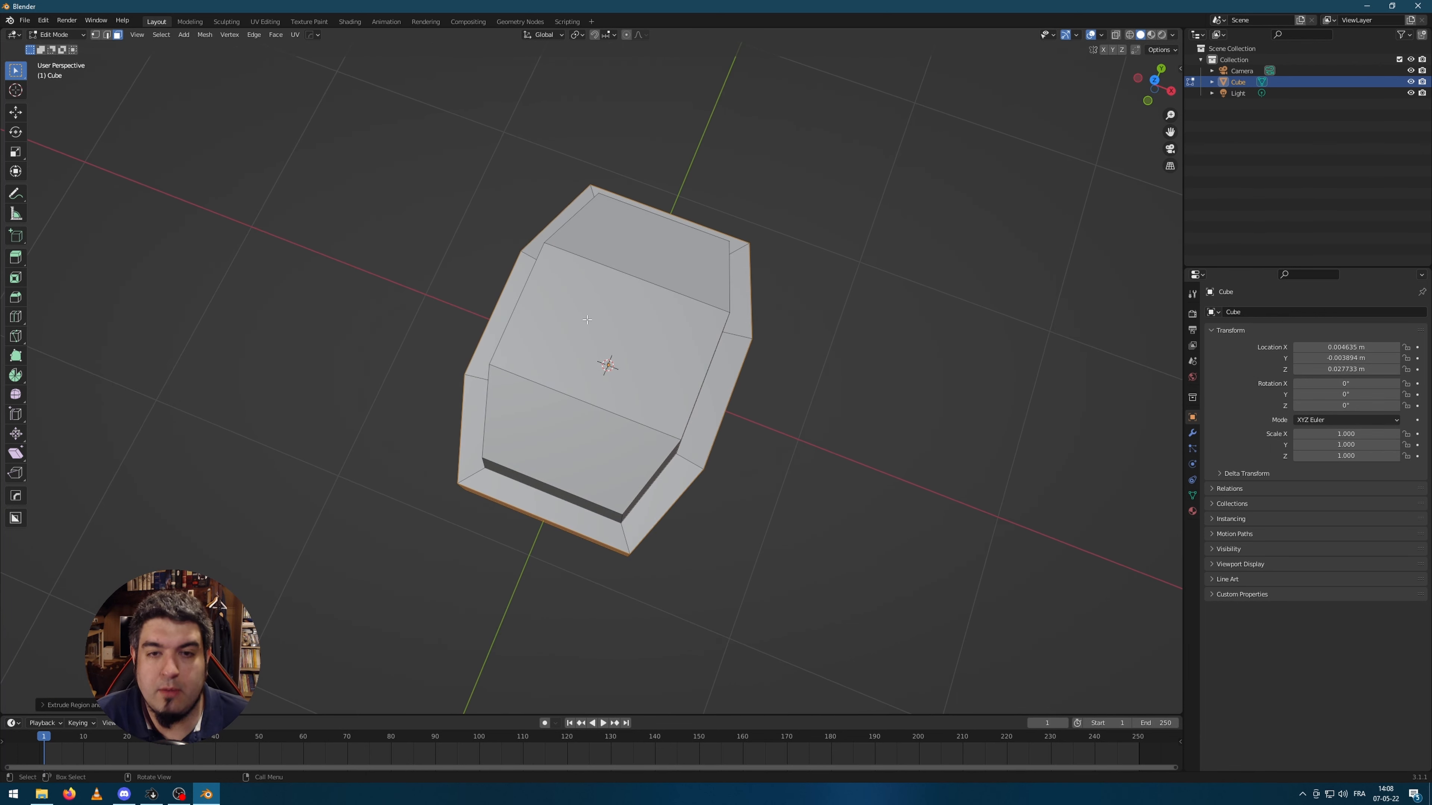
middle_drag(835, 397, 907, 425)
click(931, 511)
middle_drag(930, 511, 863, 468)
key(ctrl+r)
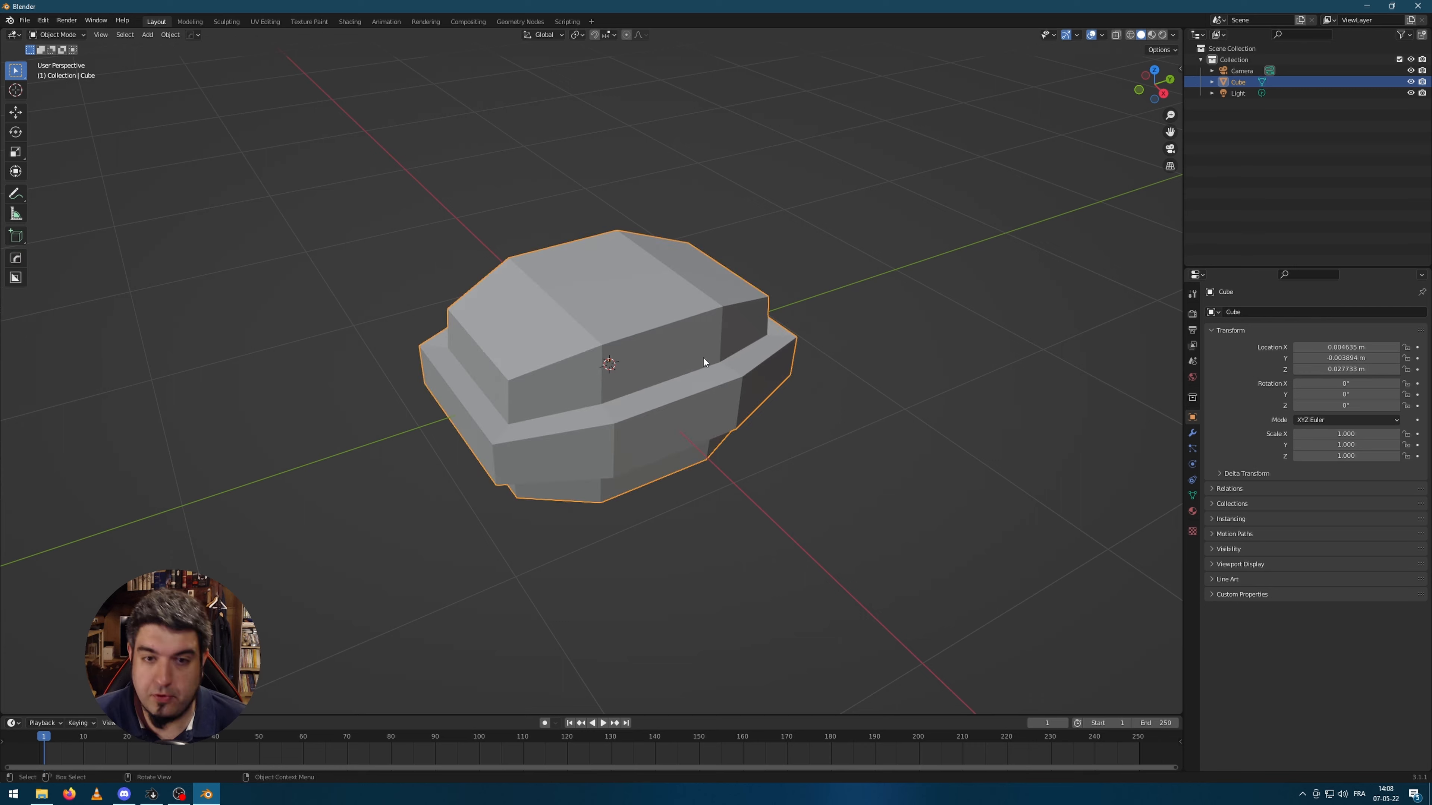
middle_drag(704, 358, 598, 279)
scroll(556, 339, up, 1)
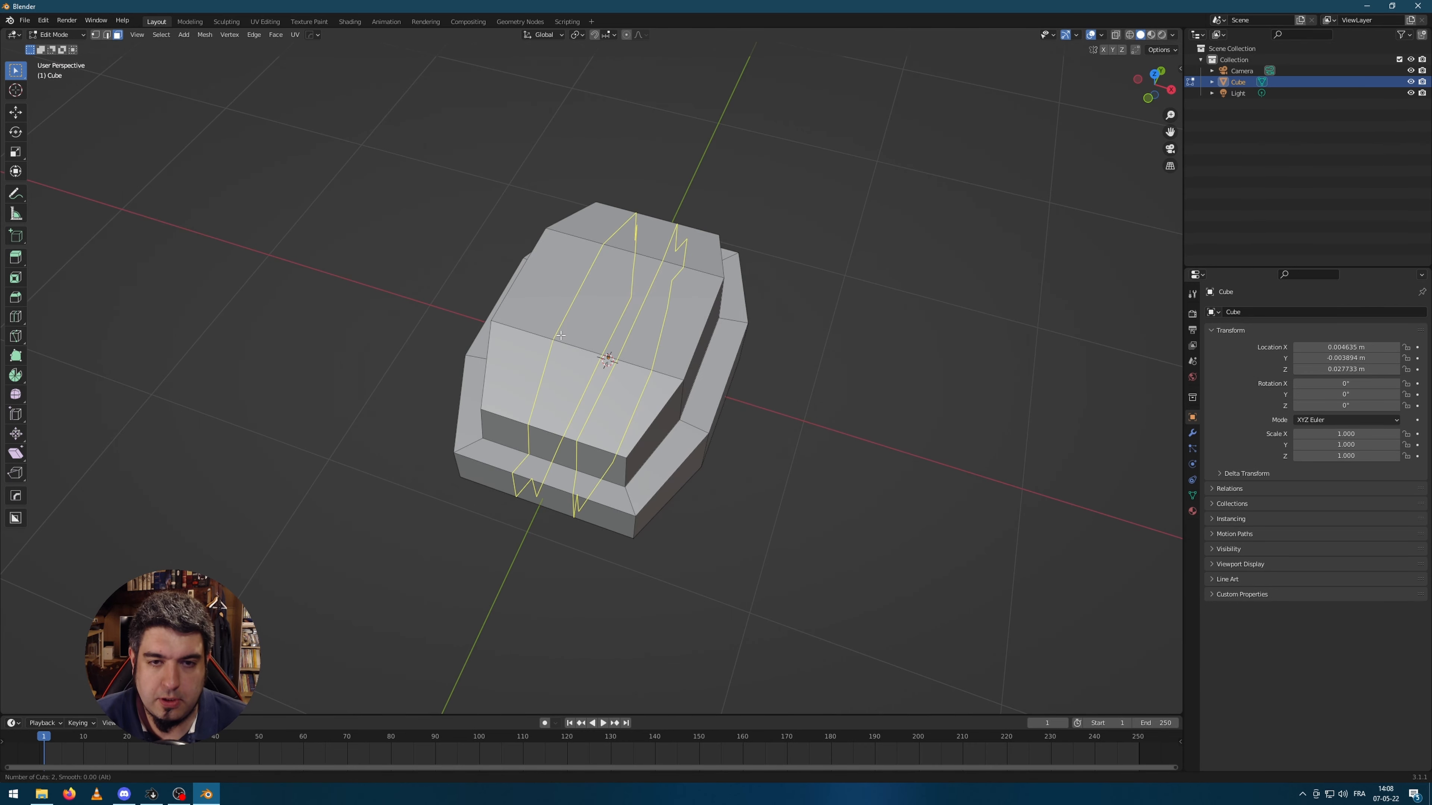
click(560, 335)
right_click(561, 335)
click(834, 363)
- Select the central strip of faces on the front and over the top of the shape and move it along the Z axis
middle_drag(805, 427, 833, 418)
key(3)
click(609, 301)
middle_drag(767, 375, 725, 323)
click(534, 347)
shift+click(560, 300)
middle_drag(812, 303, 695, 320)
shift+click(692, 321)
middle_drag(599, 359, 667, 356)
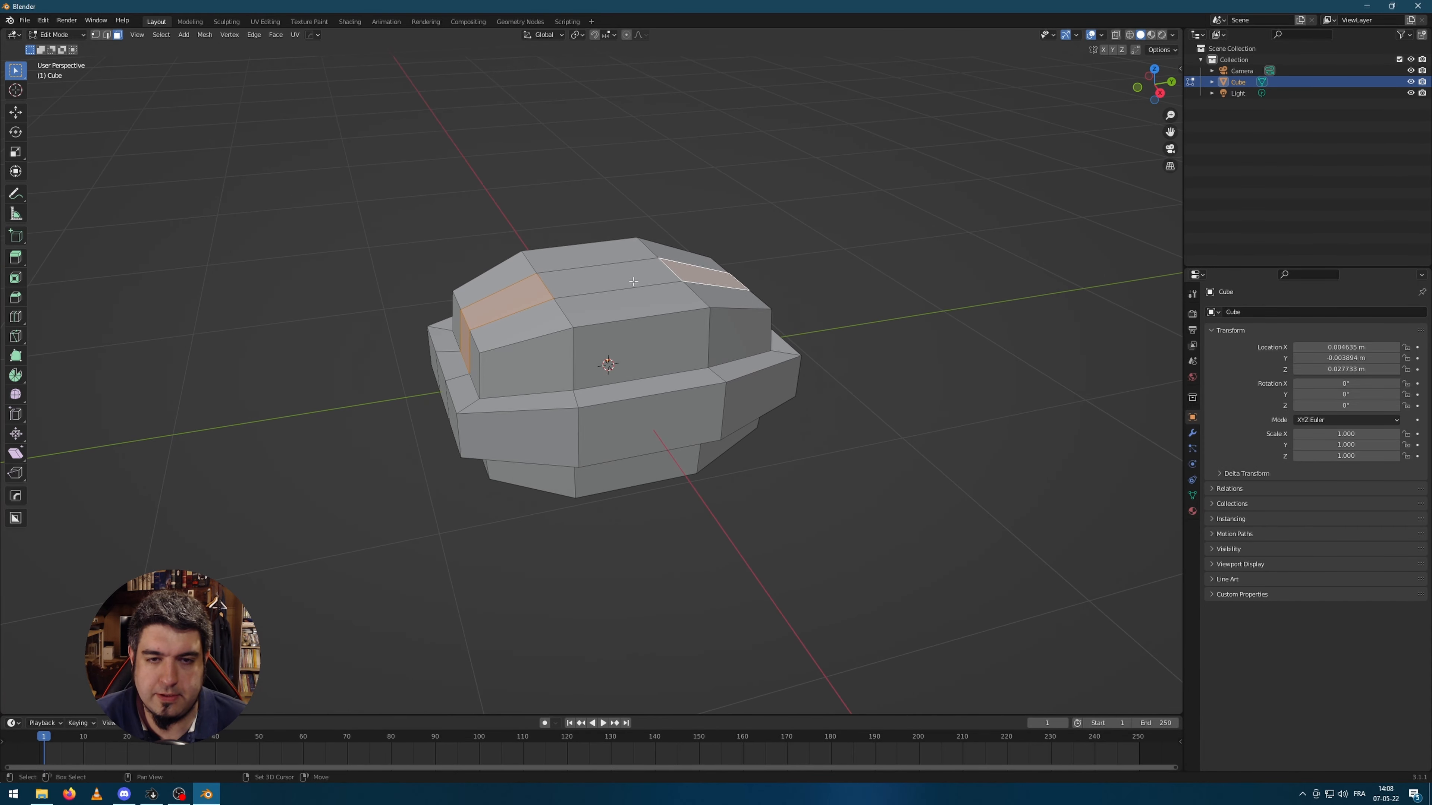
shift+click(632, 281)
middle_drag(488, 424, 467, 388)
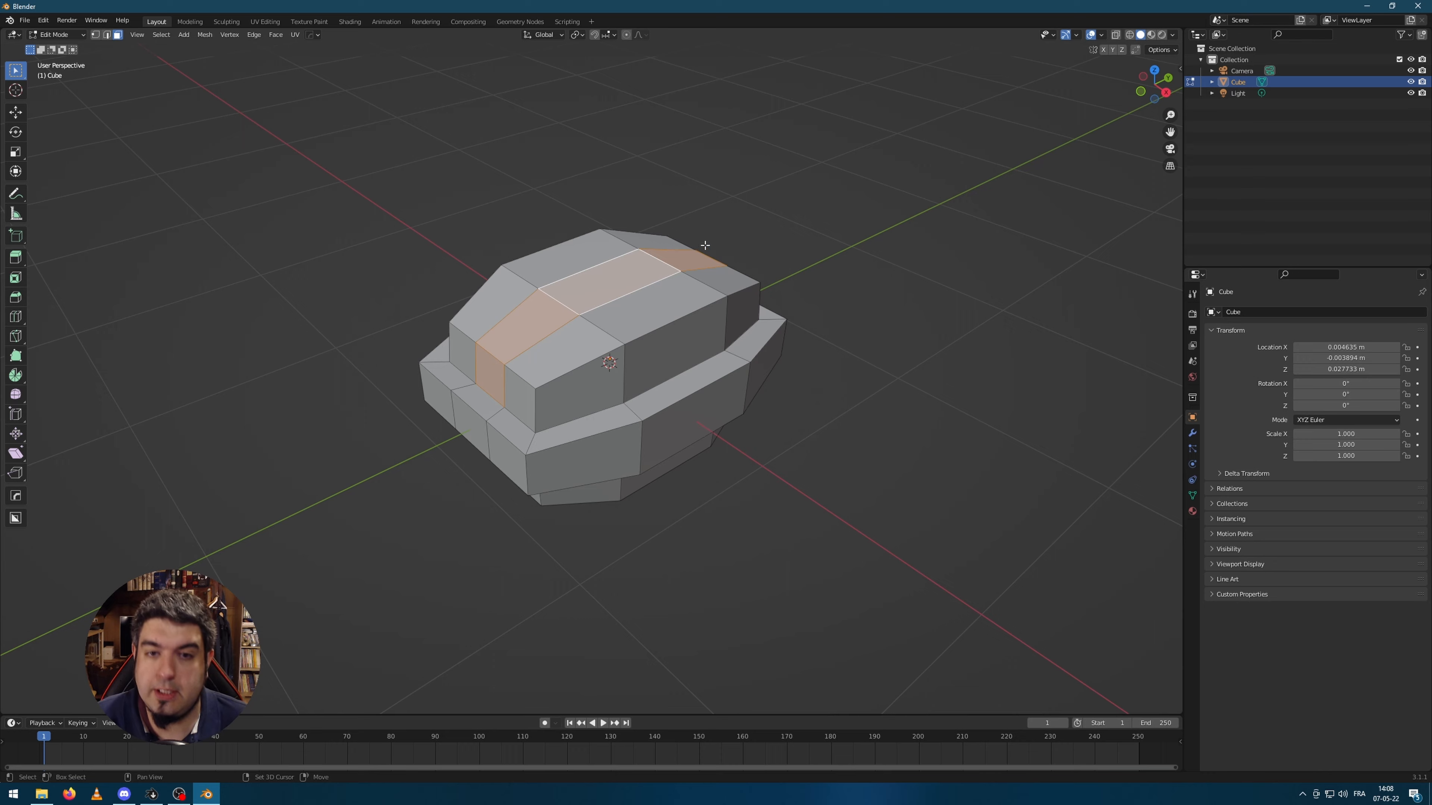
middle_drag(705, 246, 686, 423)
key(g)
key(z)
click(758, 377)
- Return to Object Mode, add a new cube mesh and move it about 3.3 m along the Y axis, beside the first shape
key(Tab)
click(865, 391)
key(shift+a)
mouse_move(685, 423)
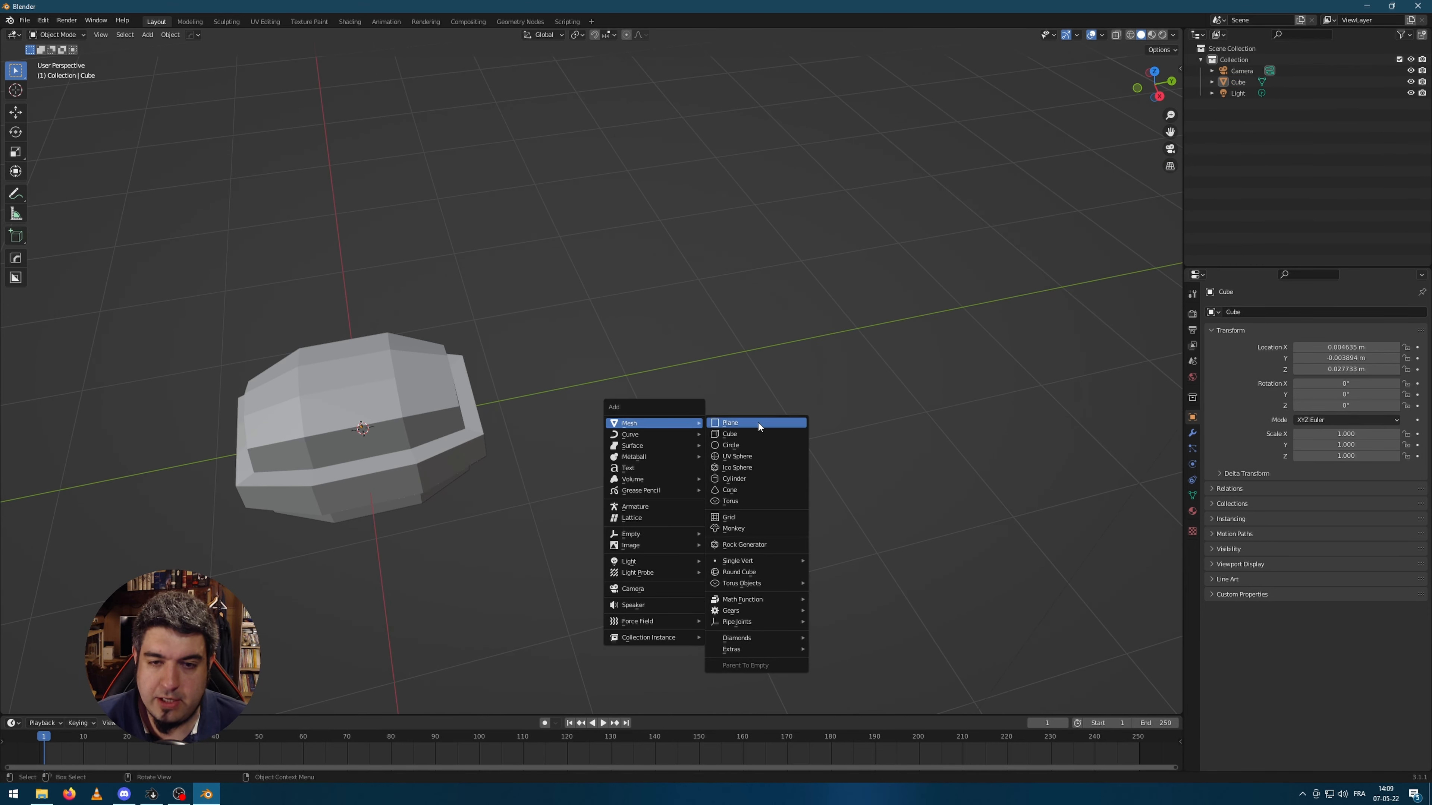
click(730, 434)
middle_drag(720, 441, 495, 381)
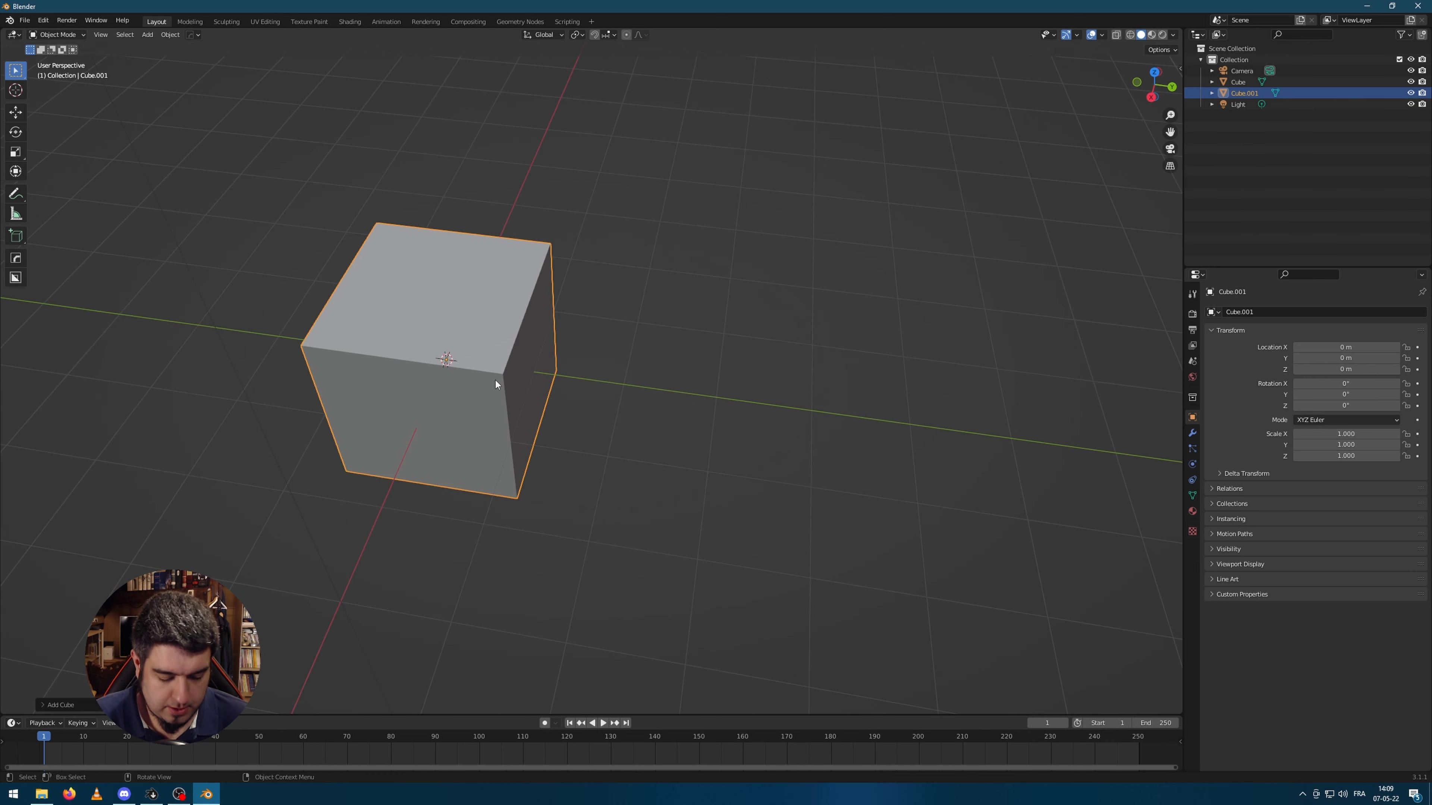
key(g)
key(y)
click(774, 487)
middle_drag(774, 486, 997, 488)
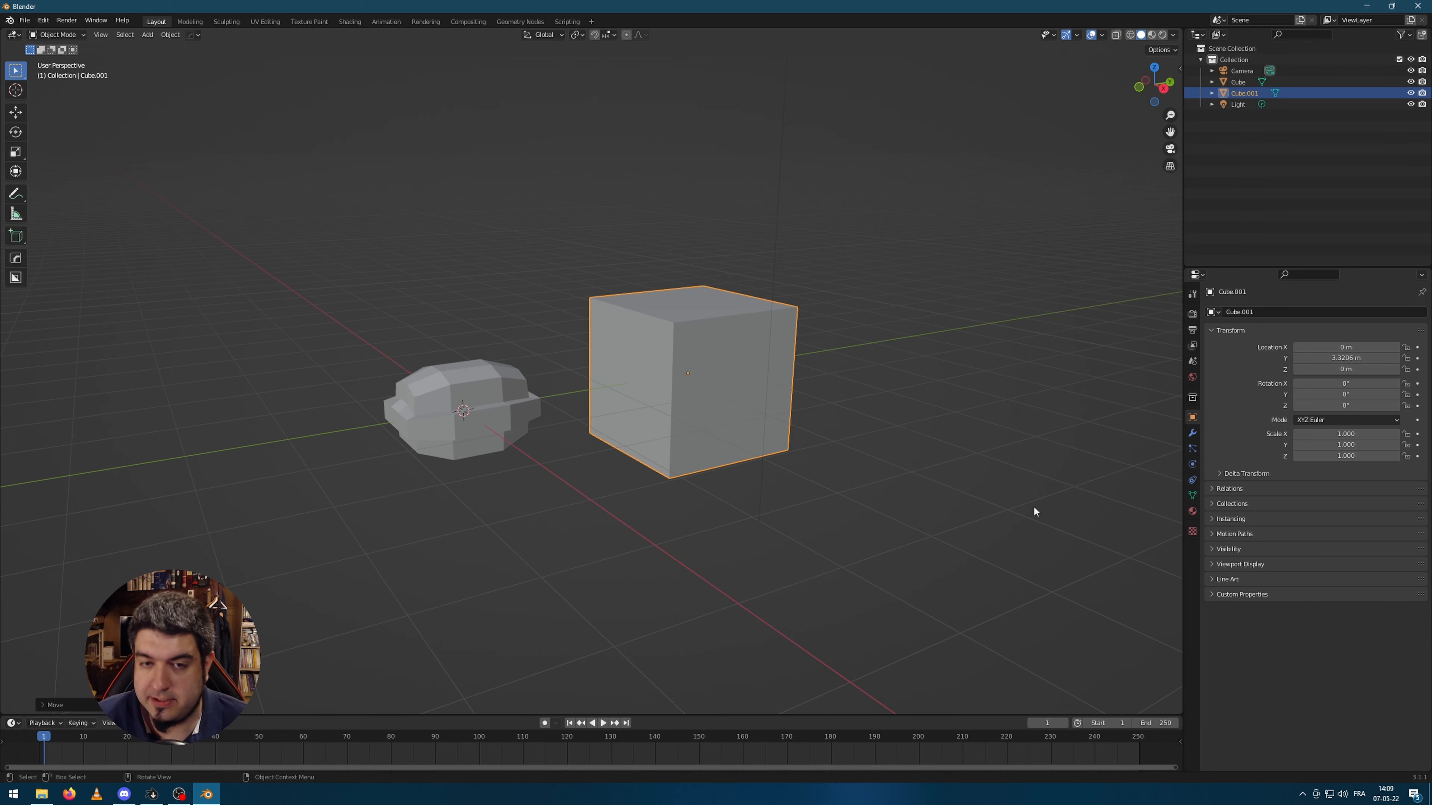
- Flatten the new cube by scaling it along the Z axis by a factor of about 0.32
key(s)
key(z)
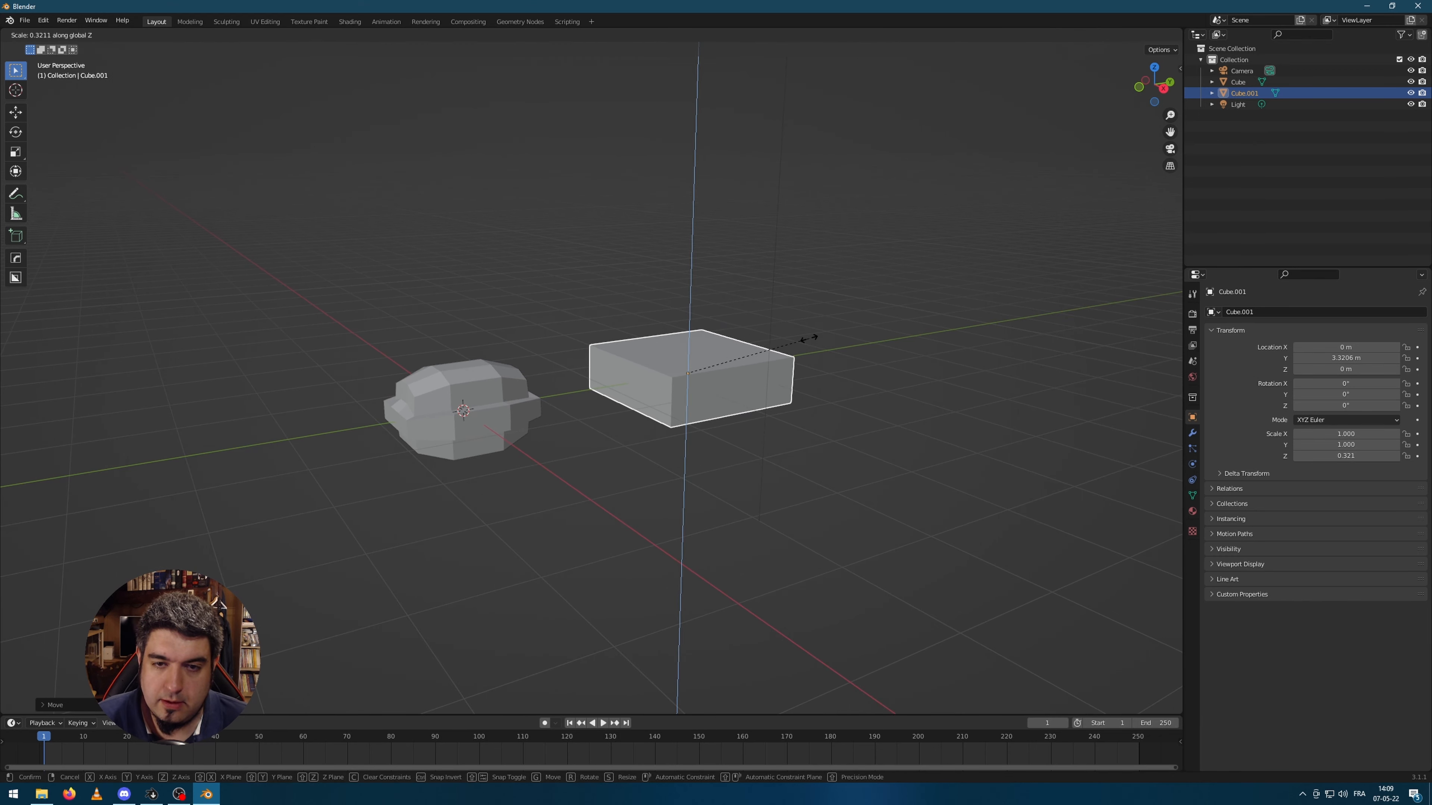
click(807, 335)
middle_drag(875, 367, 626, 320)
- Enter Edit Mode on the flattened cube and add three evenly spaced loop cuts across its width, without sliding them
key(Tab)
key(ctrl+r)
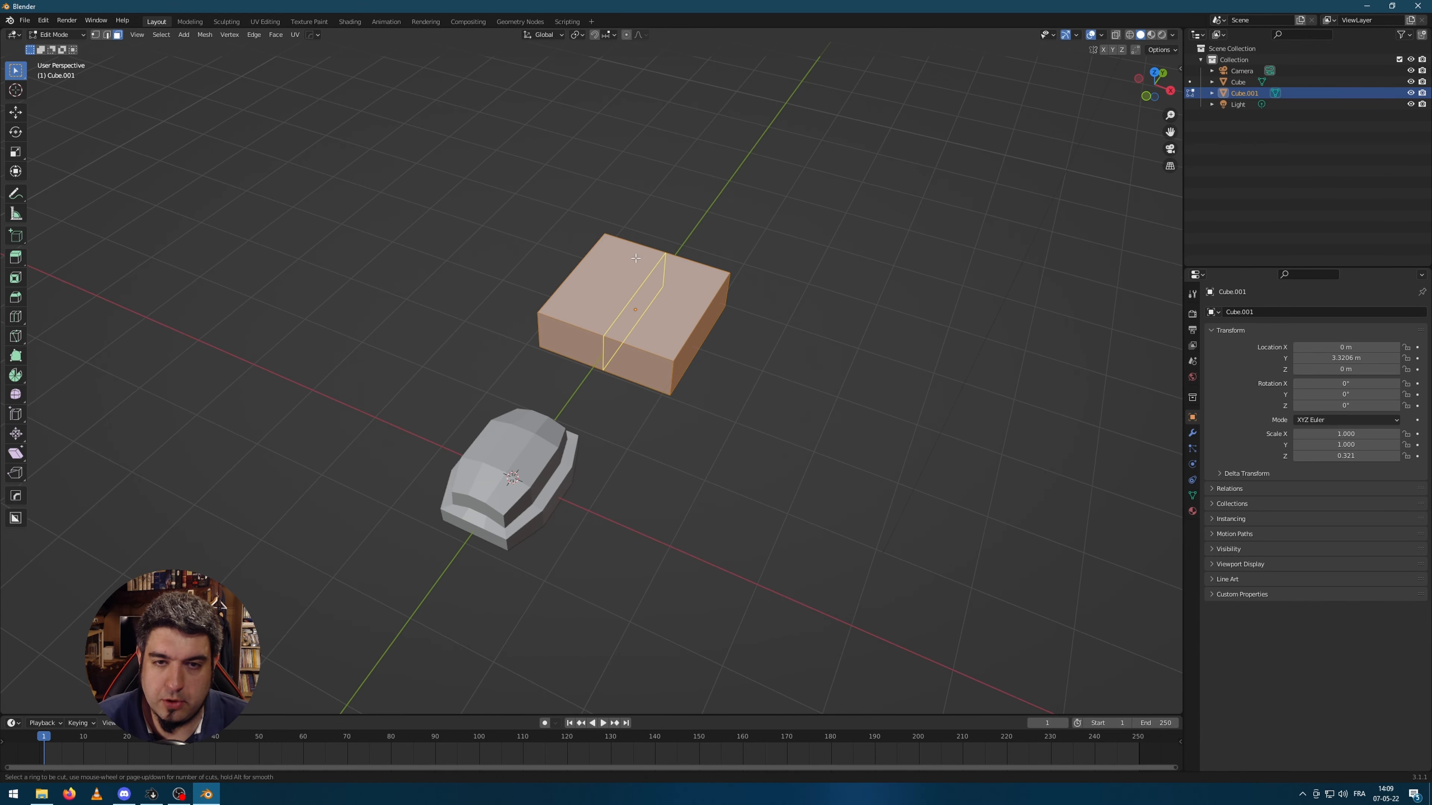
scroll(635, 255, up, 3)
scroll(635, 255, down, 1)
click(635, 256)
right_click(635, 255)
click(772, 343)
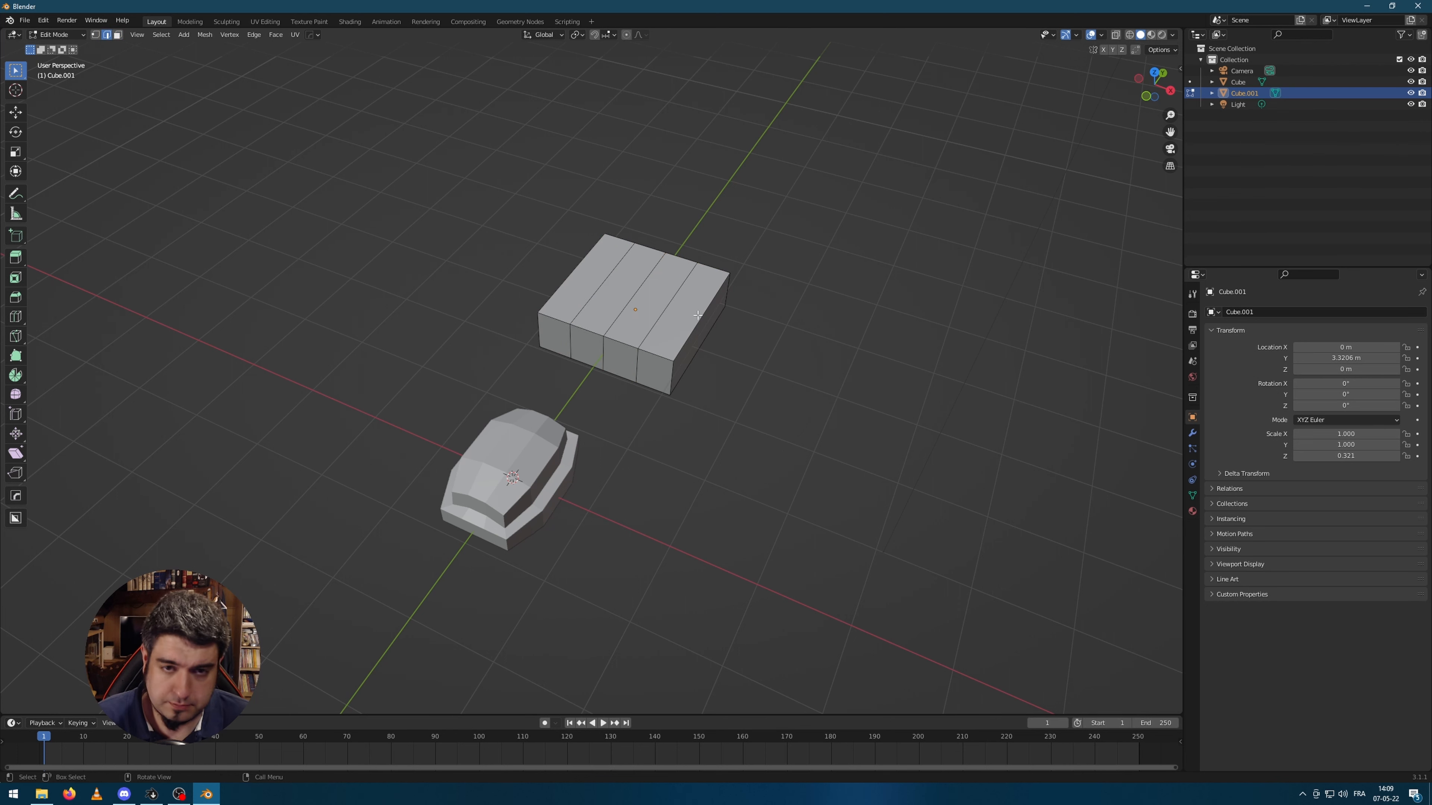
middle_drag(772, 343, 803, 360)
key(3)
click(575, 277)
shift+middle_drag(657, 353, 679, 439)
click(807, 460)
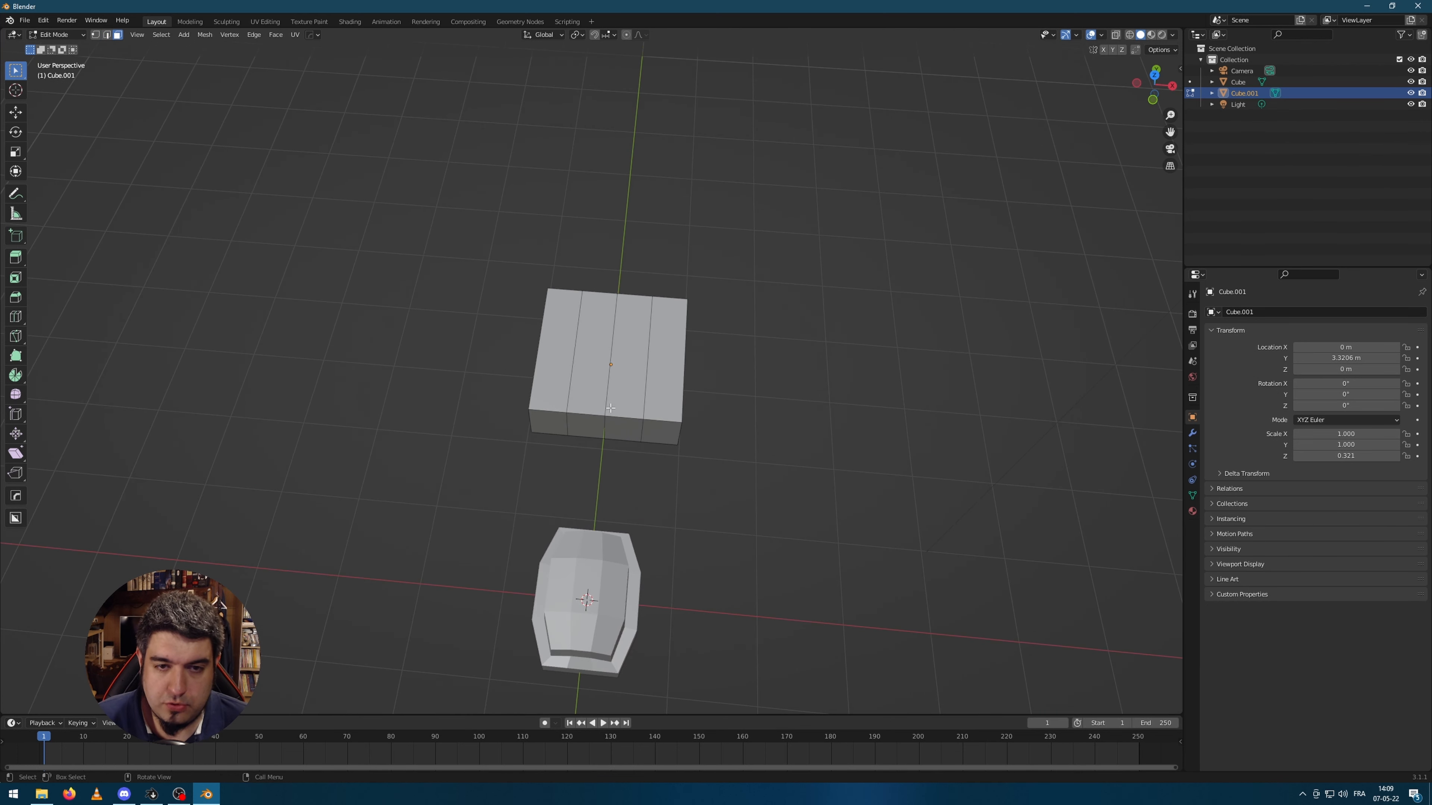
- Select the whole middle edge loop around the flattened box and scale it up uniformly by a factor of about 1.37
middle_drag(608, 383, 620, 418)
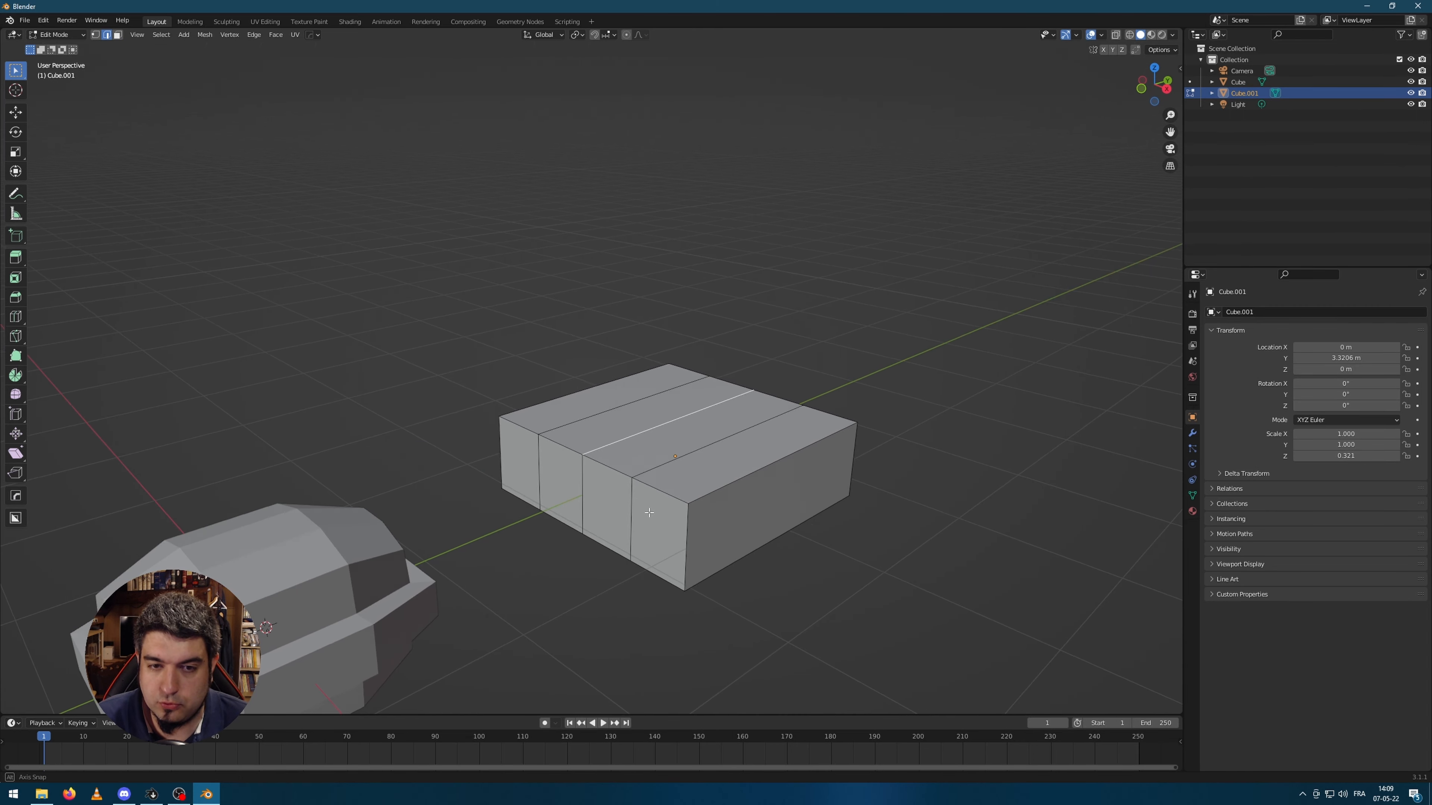
middle_drag(557, 527, 608, 438)
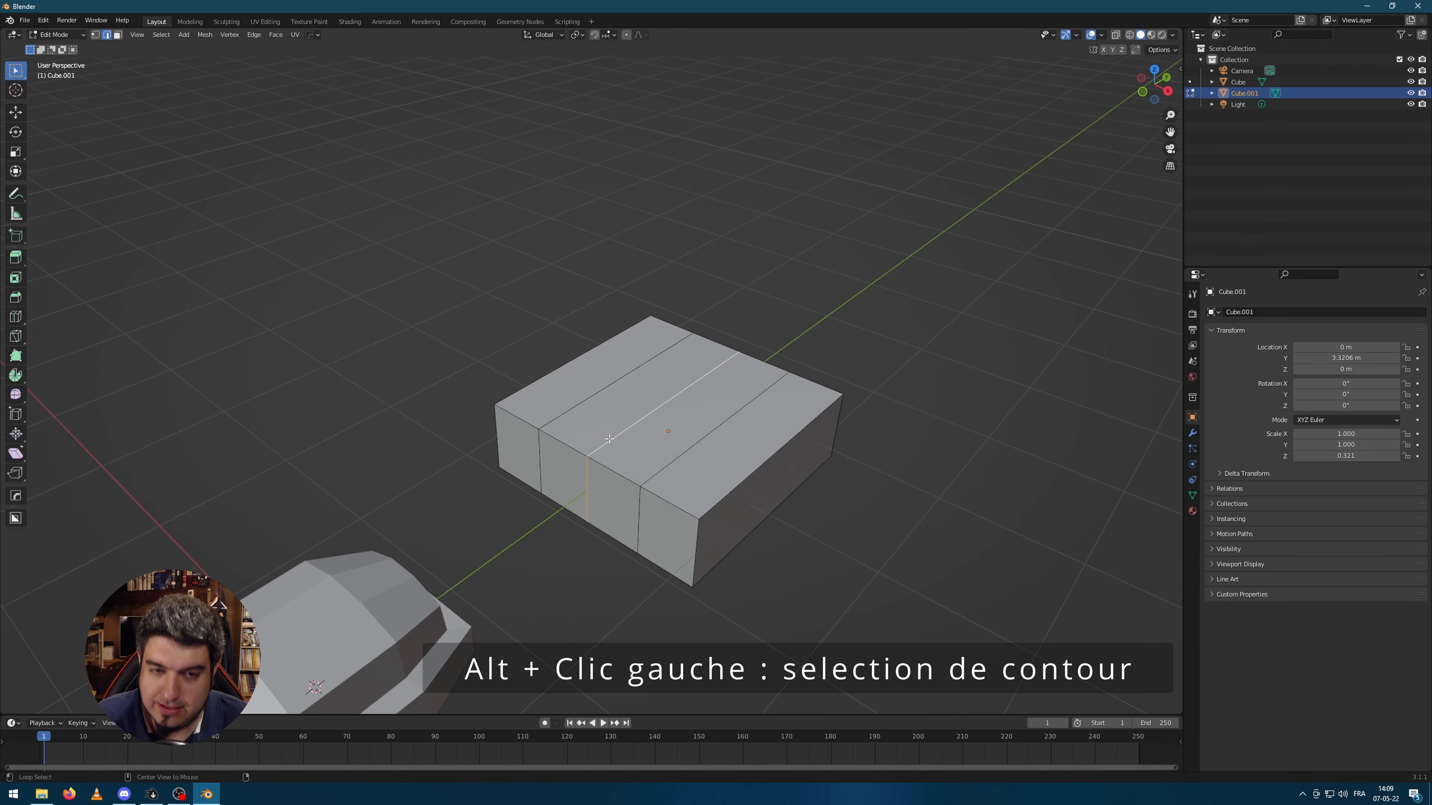
middle_drag(524, 533, 839, 409)
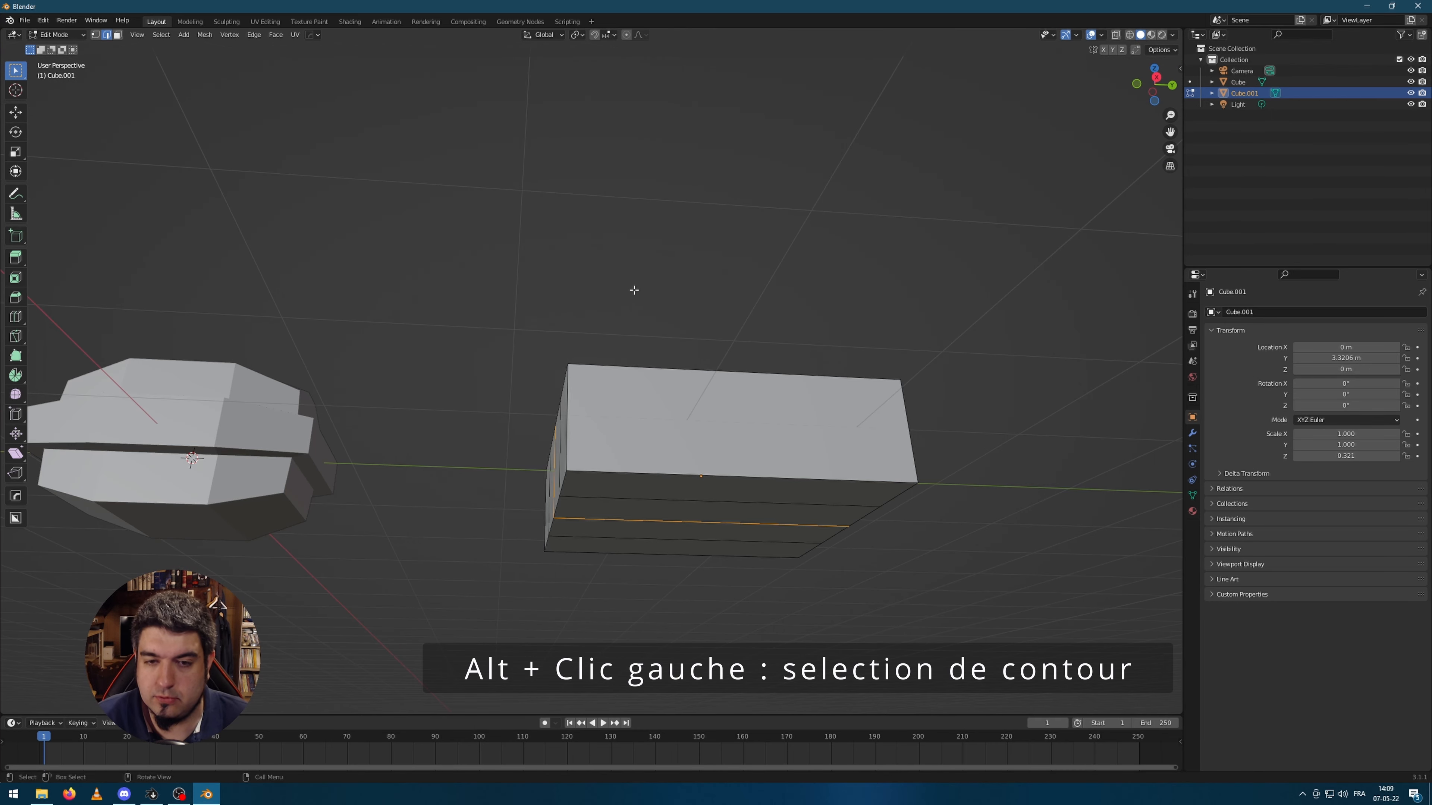
middle_drag(634, 290, 698, 388)
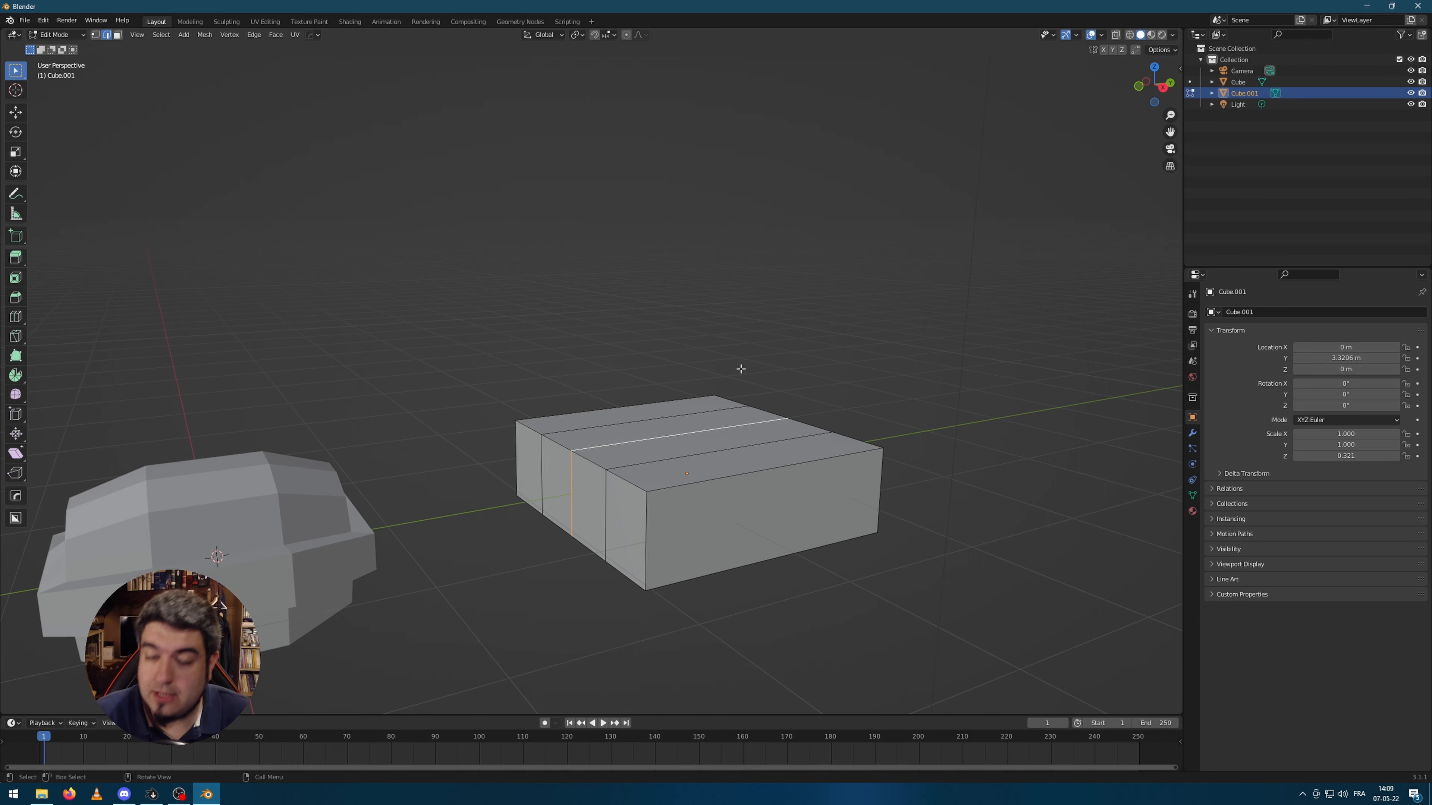
middle_drag(787, 393, 828, 416)
middle_drag(664, 559, 878, 487)
key(s)
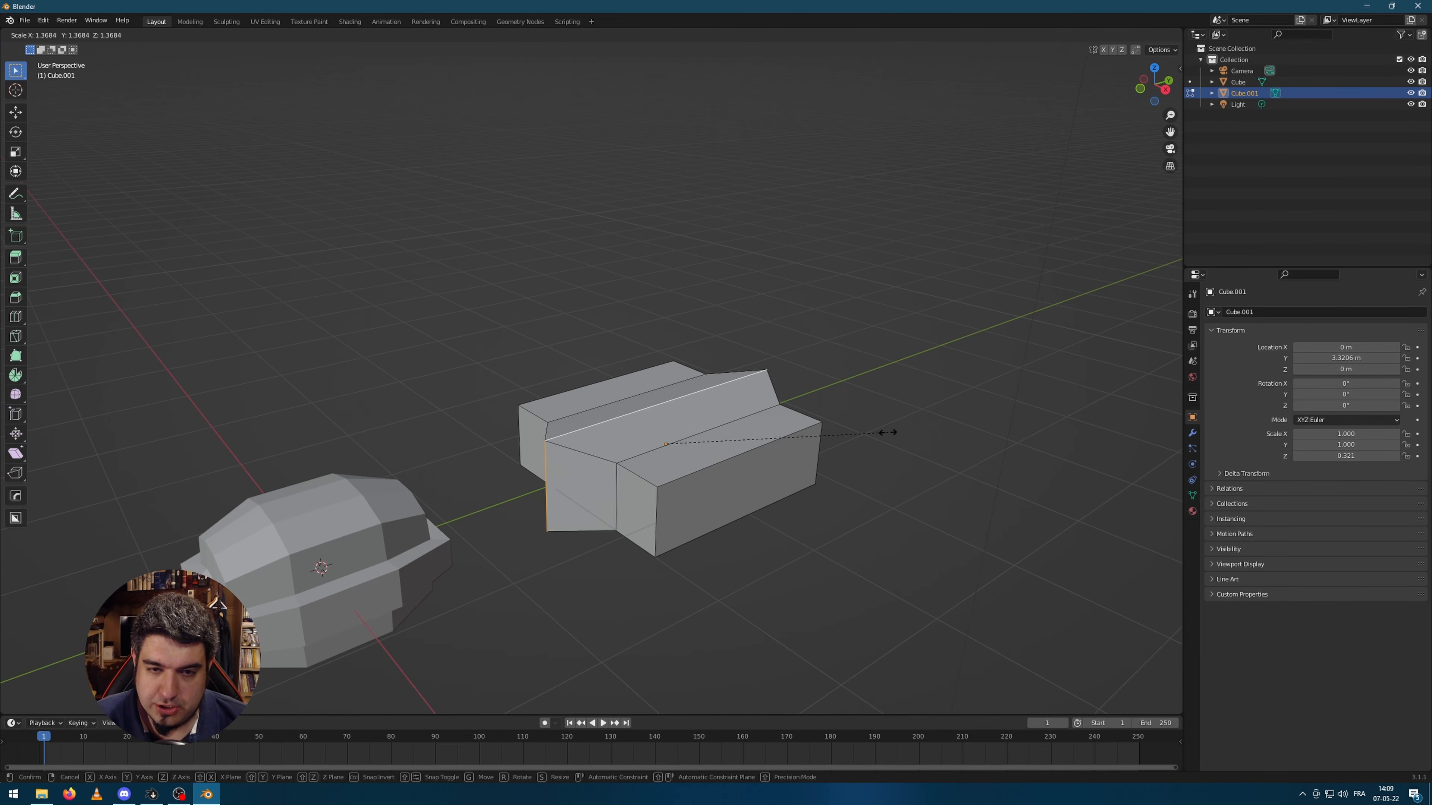
click(887, 434)
- Add a loop cut in the outer section nearest one end of the box and scale that end face down to about half
middle_drag(733, 486, 725, 437)
key(ctrl+r)
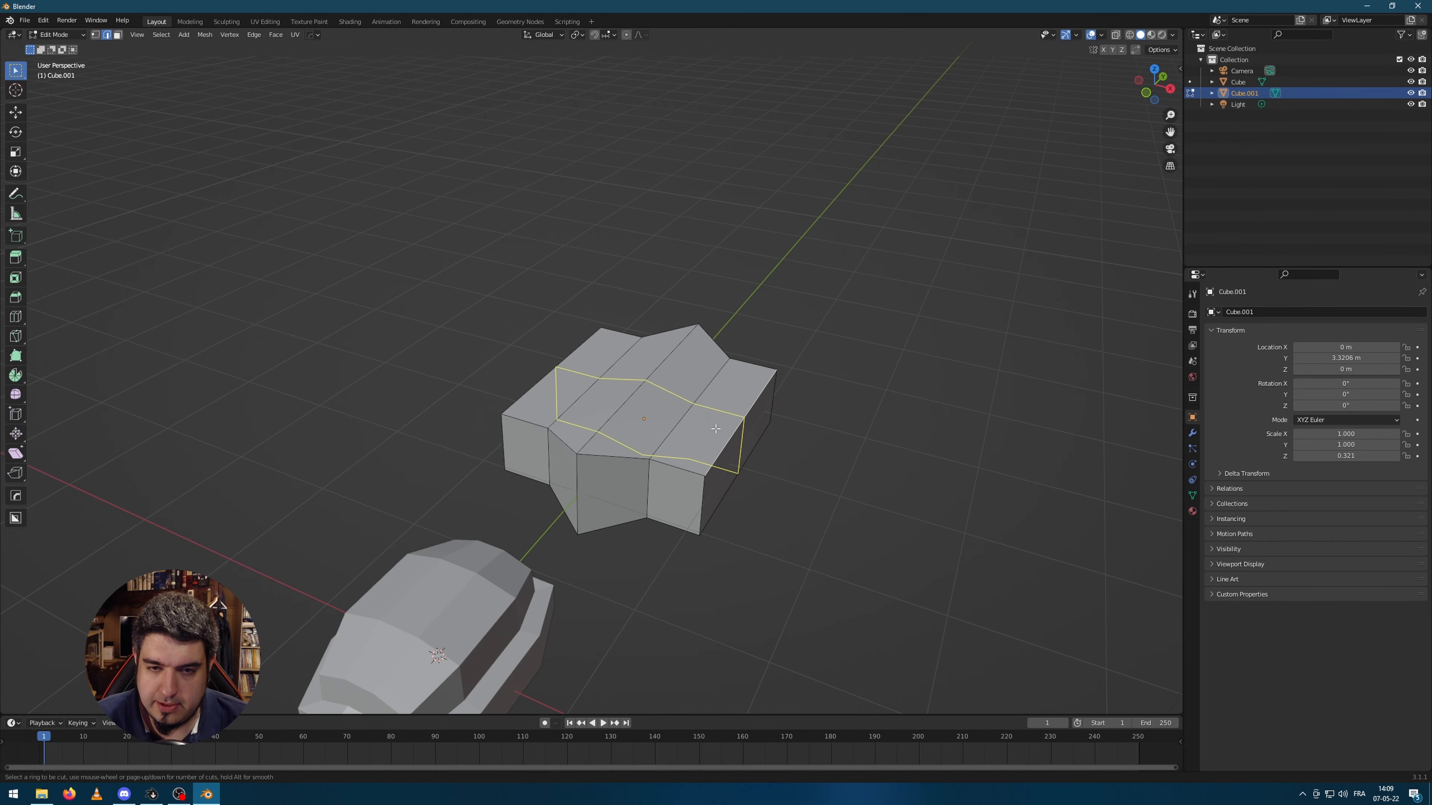
click(691, 481)
key(3)
click(743, 457)
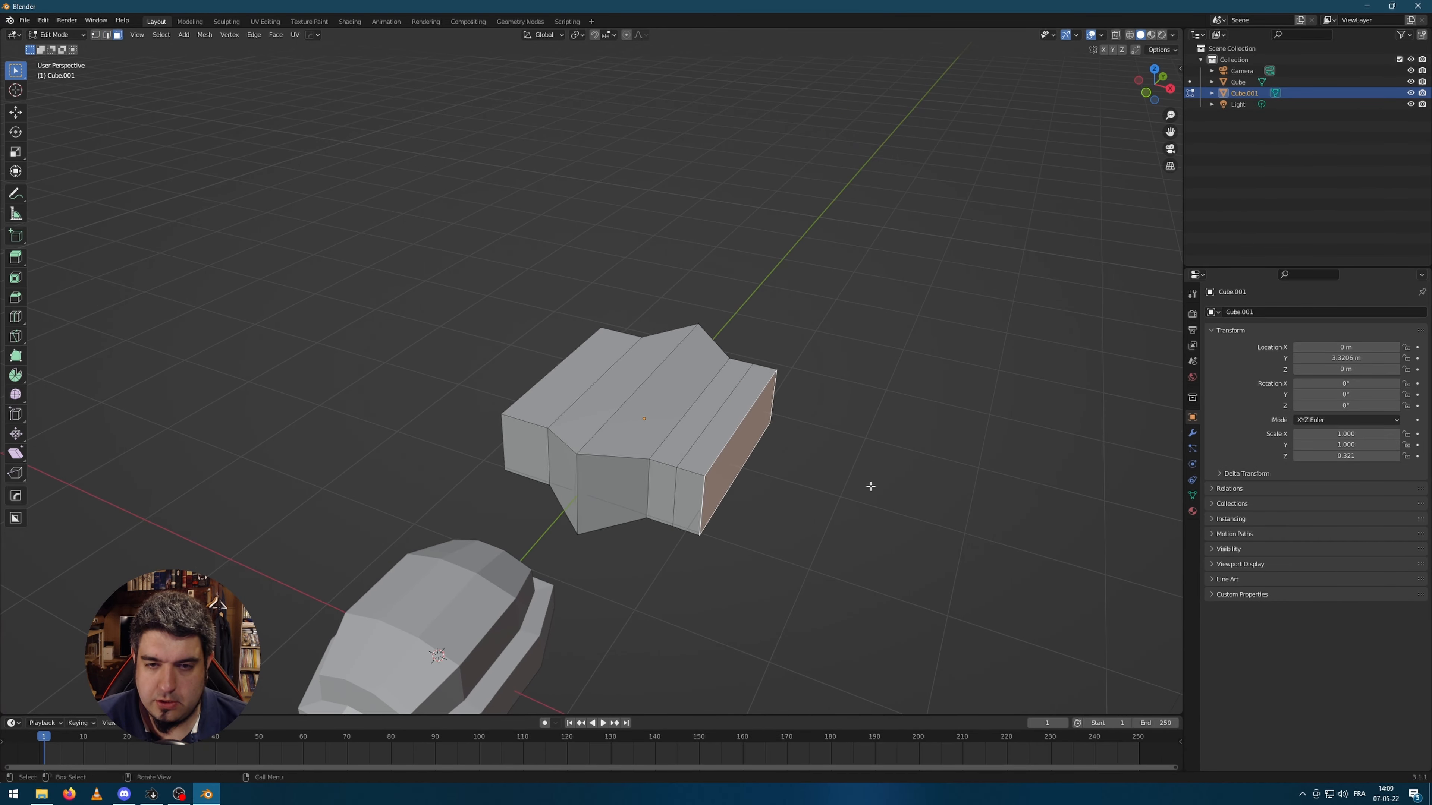
middle_drag(869, 486, 997, 452)
key(s)
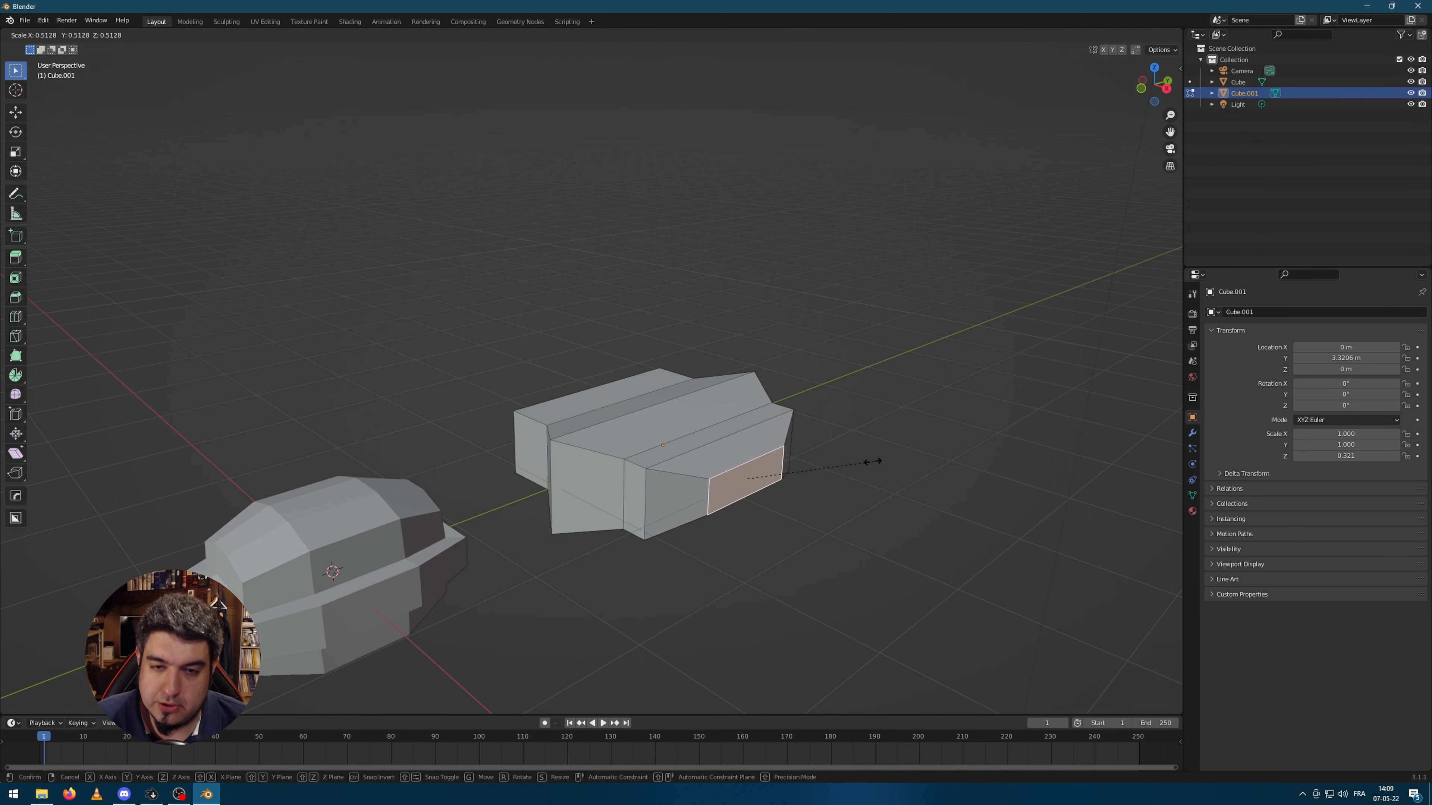
click(799, 536)
- Add a matching loop cut in the outer section at the opposite end of the box and scale that end face down
middle_drag(798, 536, 534, 464)
key(ctrl+r)
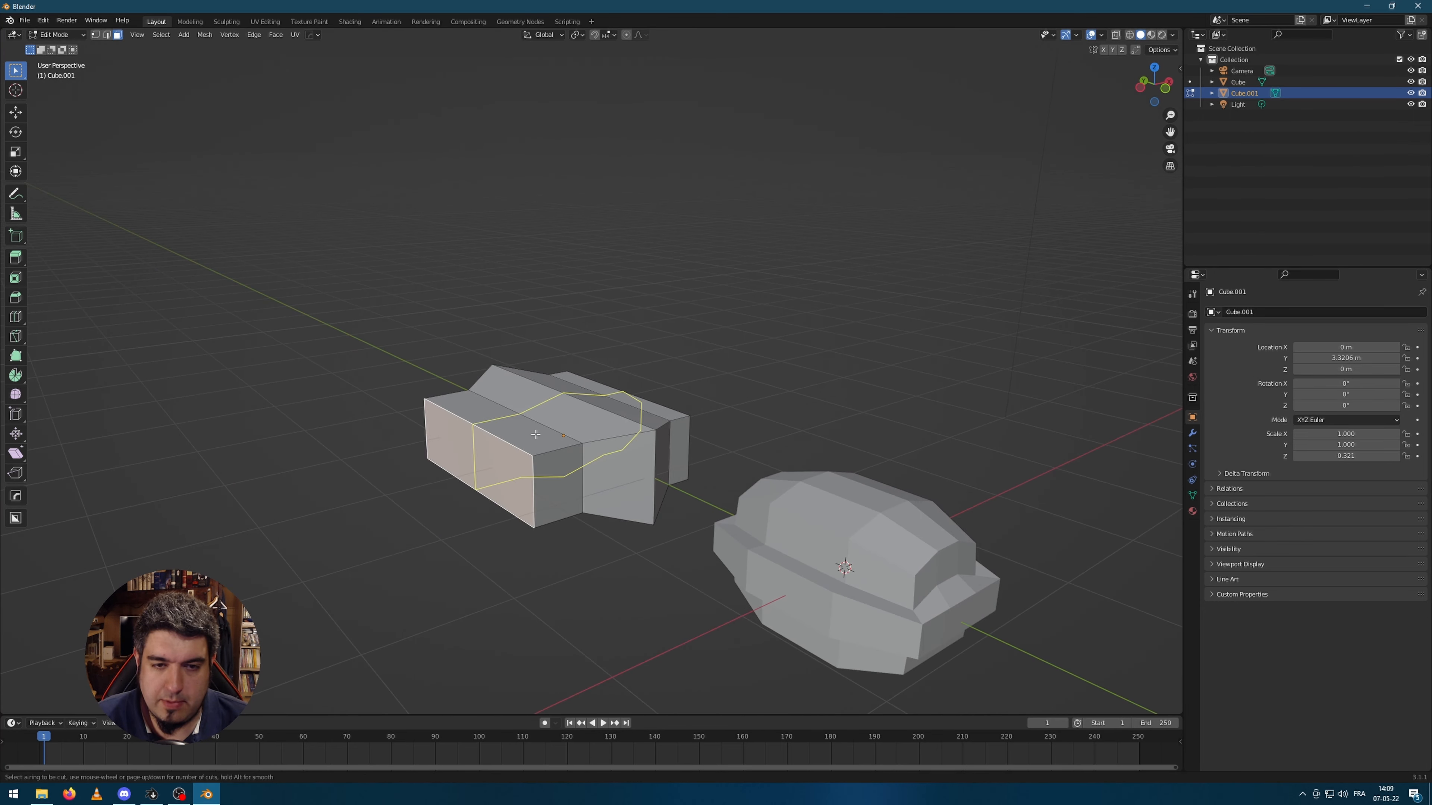
click(542, 455)
click(542, 454)
click(540, 531)
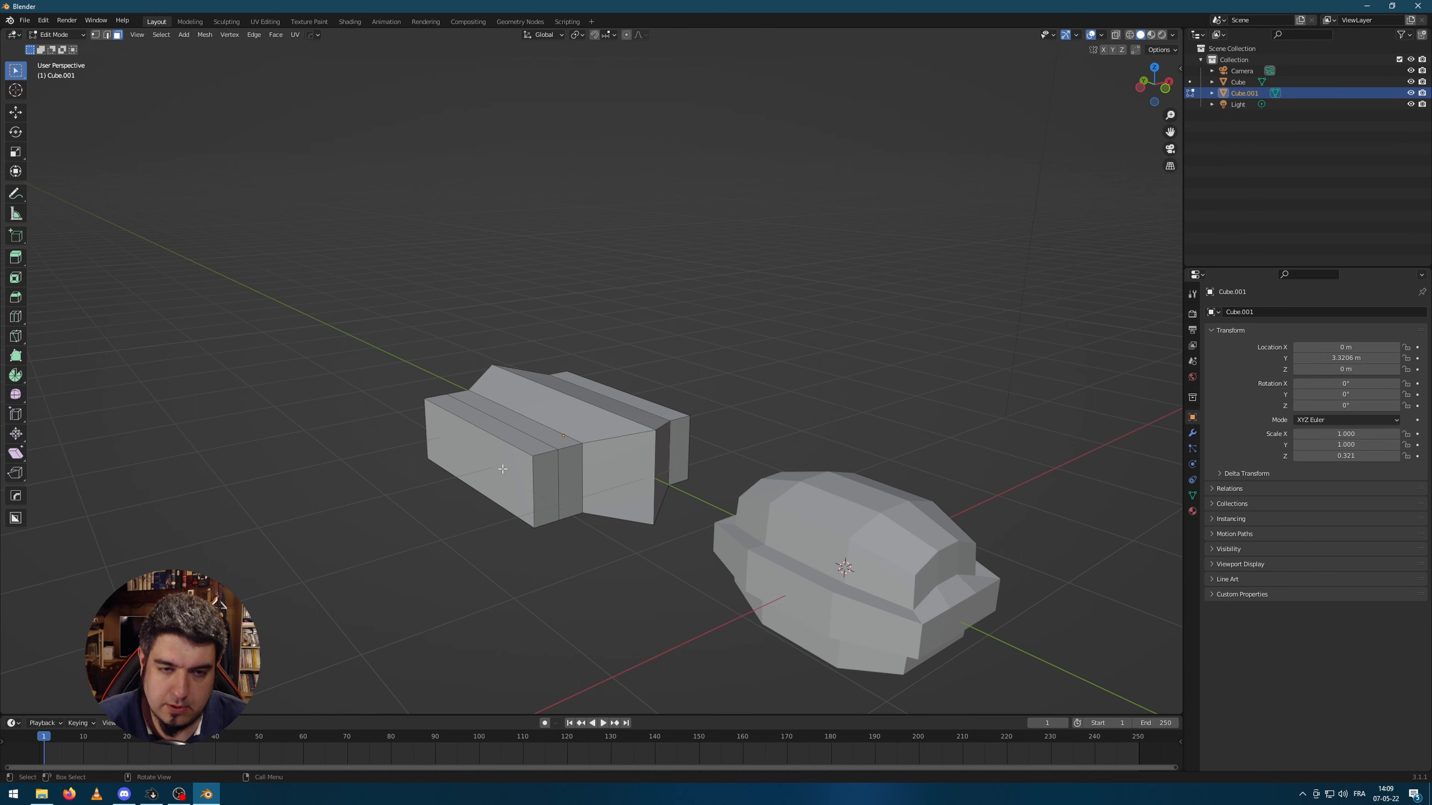
key(ctrl+b)
click(988, 427)
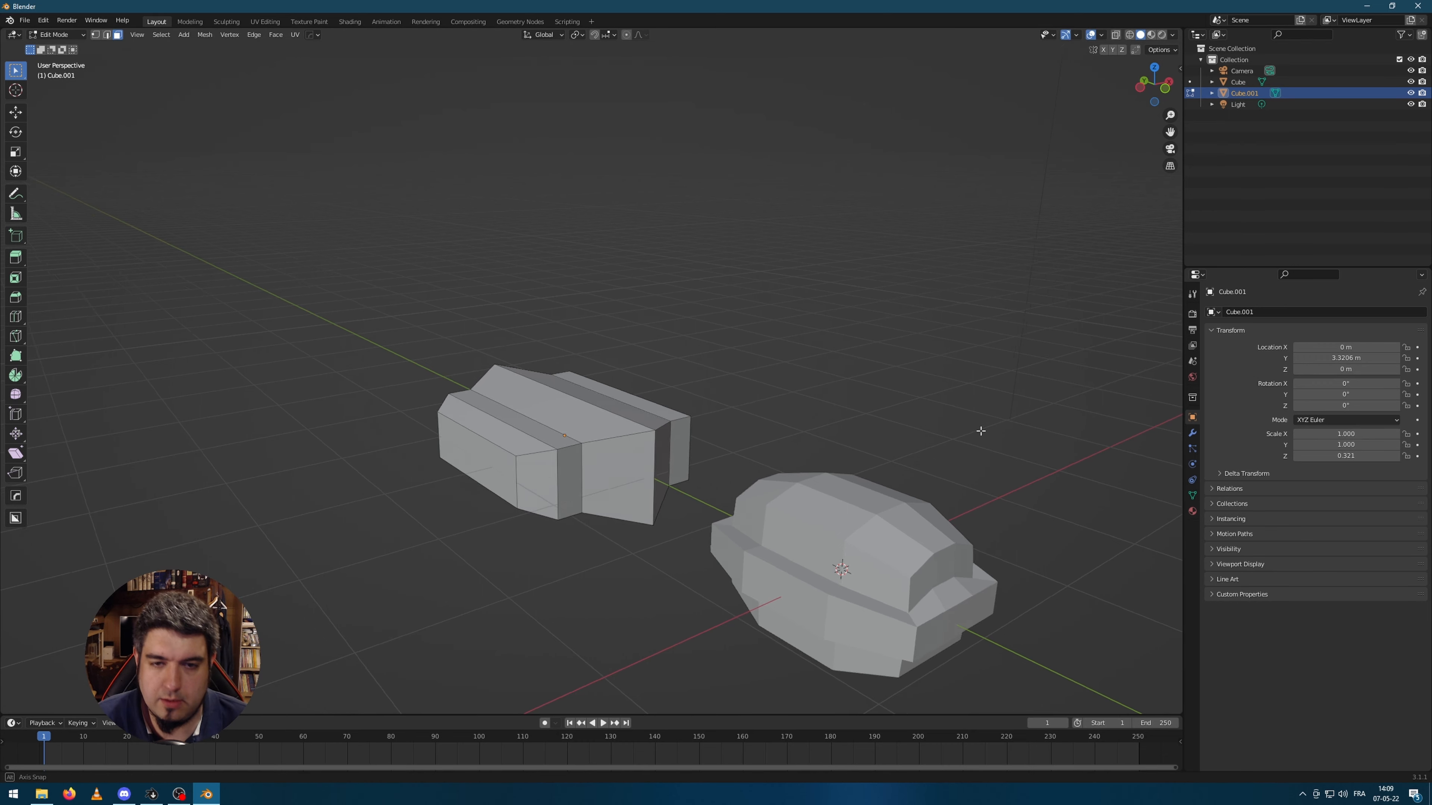
- Return to Object Mode, scale the whole stepped box uniformly to about 0.71, and clear the selection
middle_drag(988, 427, 844, 470)
key(Tab)
middle_drag(828, 537, 606, 597)
key(s)
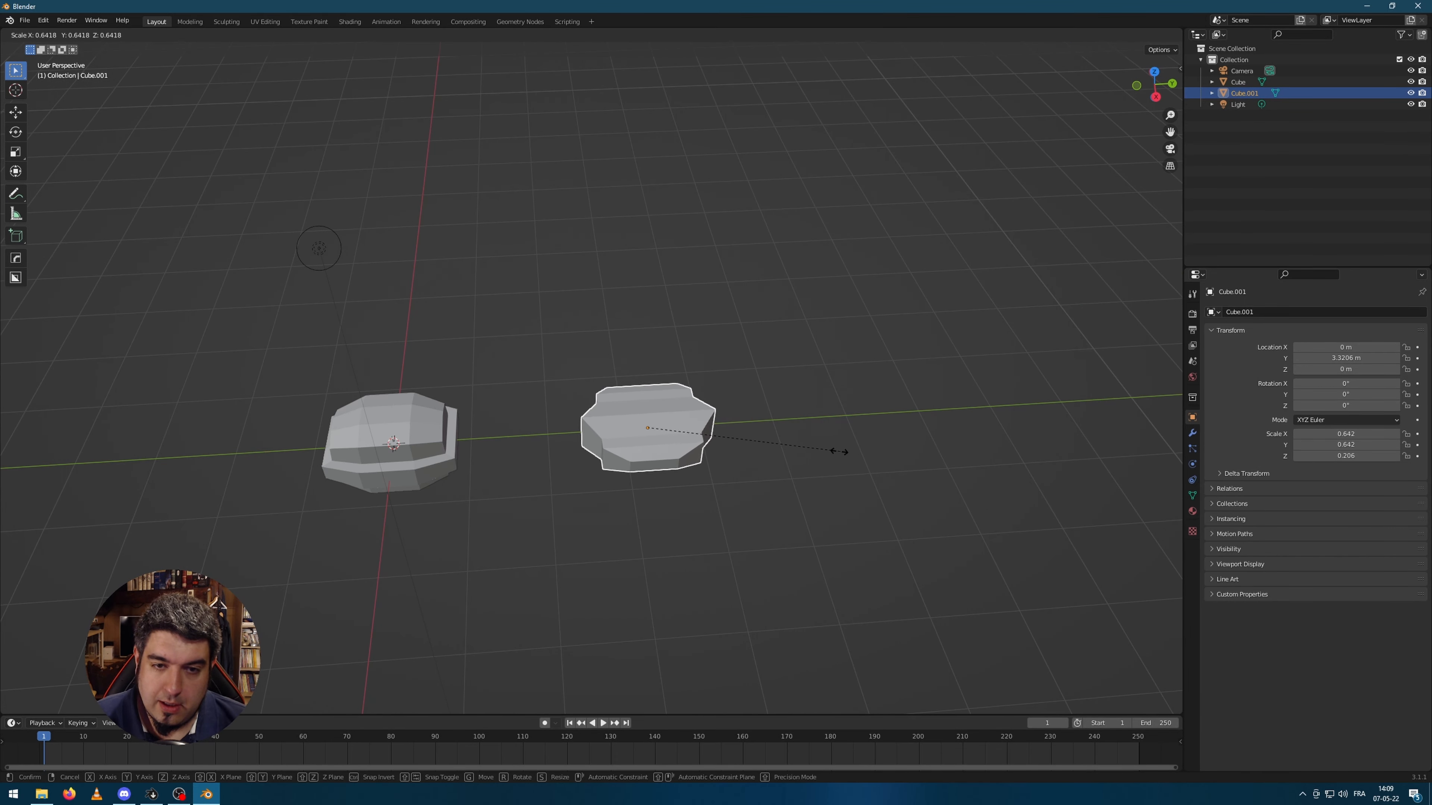
click(858, 454)
click(538, 532)
- Add a new cube and move it along the Y axis to about 6.81 m
key(shift+a)
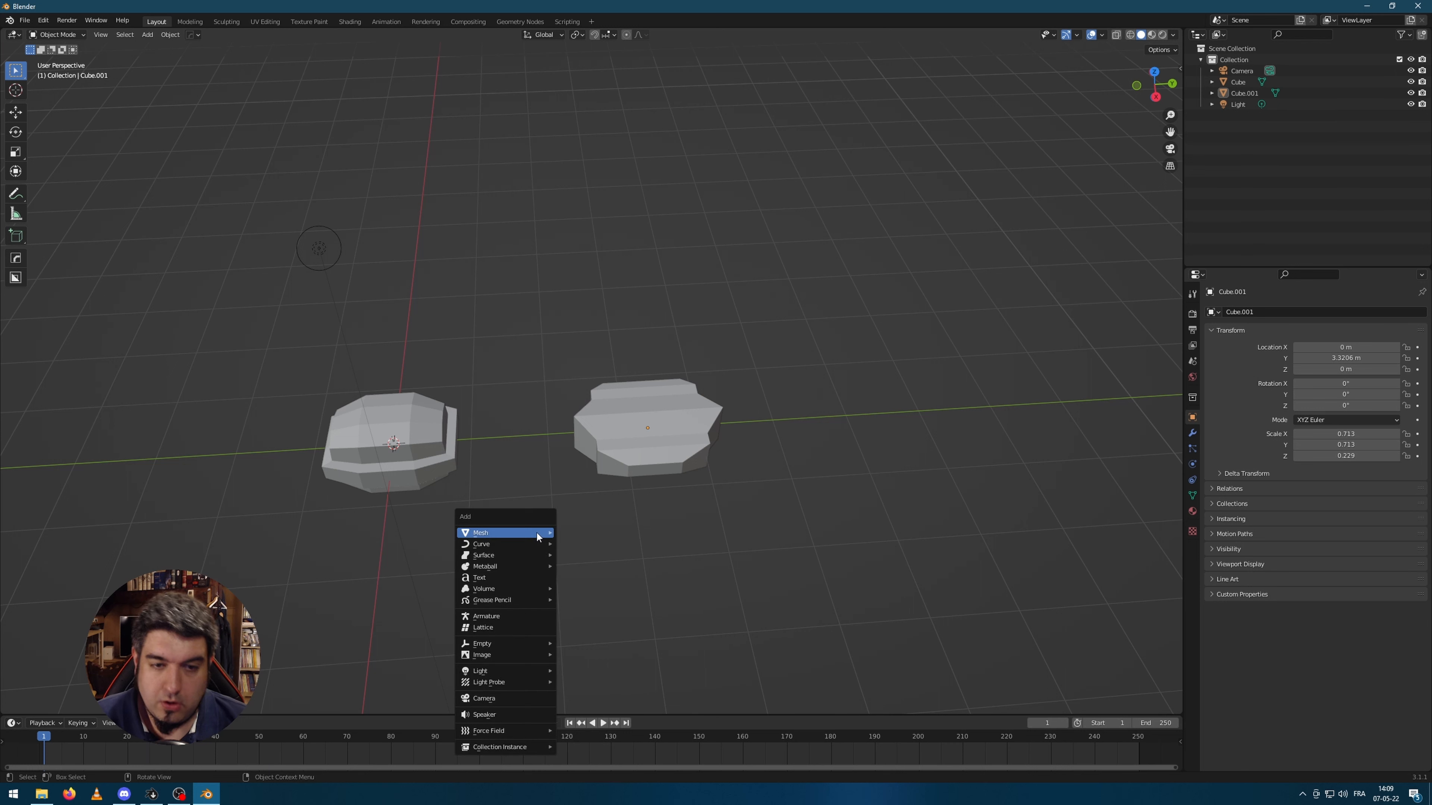
mouse_move(536, 532)
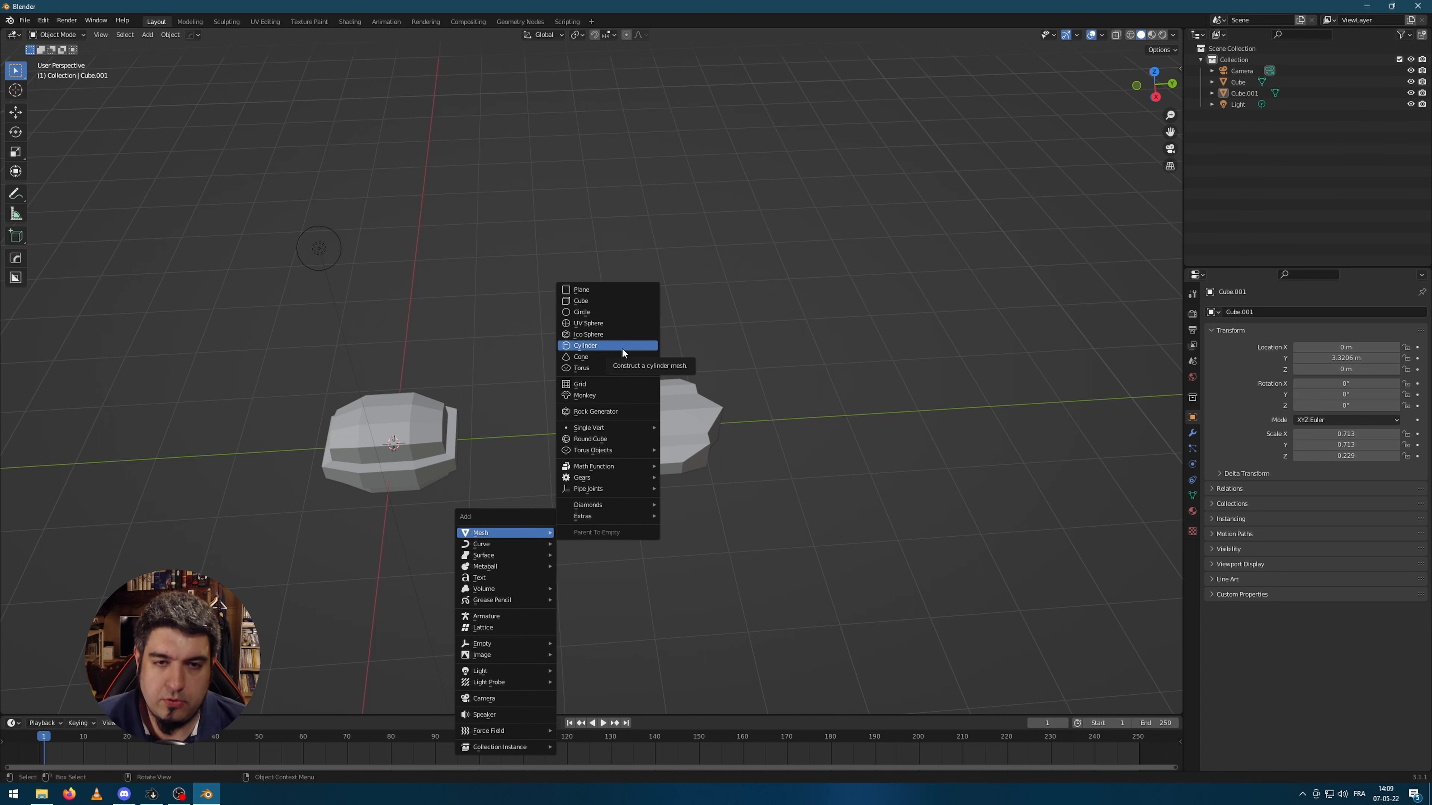
click(599, 302)
key(g)
key(y)
click(974, 441)
- Flatten the new cube to about 0.26 along Z and narrow it to about 0.42 along X
shift+middle_drag(975, 441, 800, 480)
key(s)
key(z)
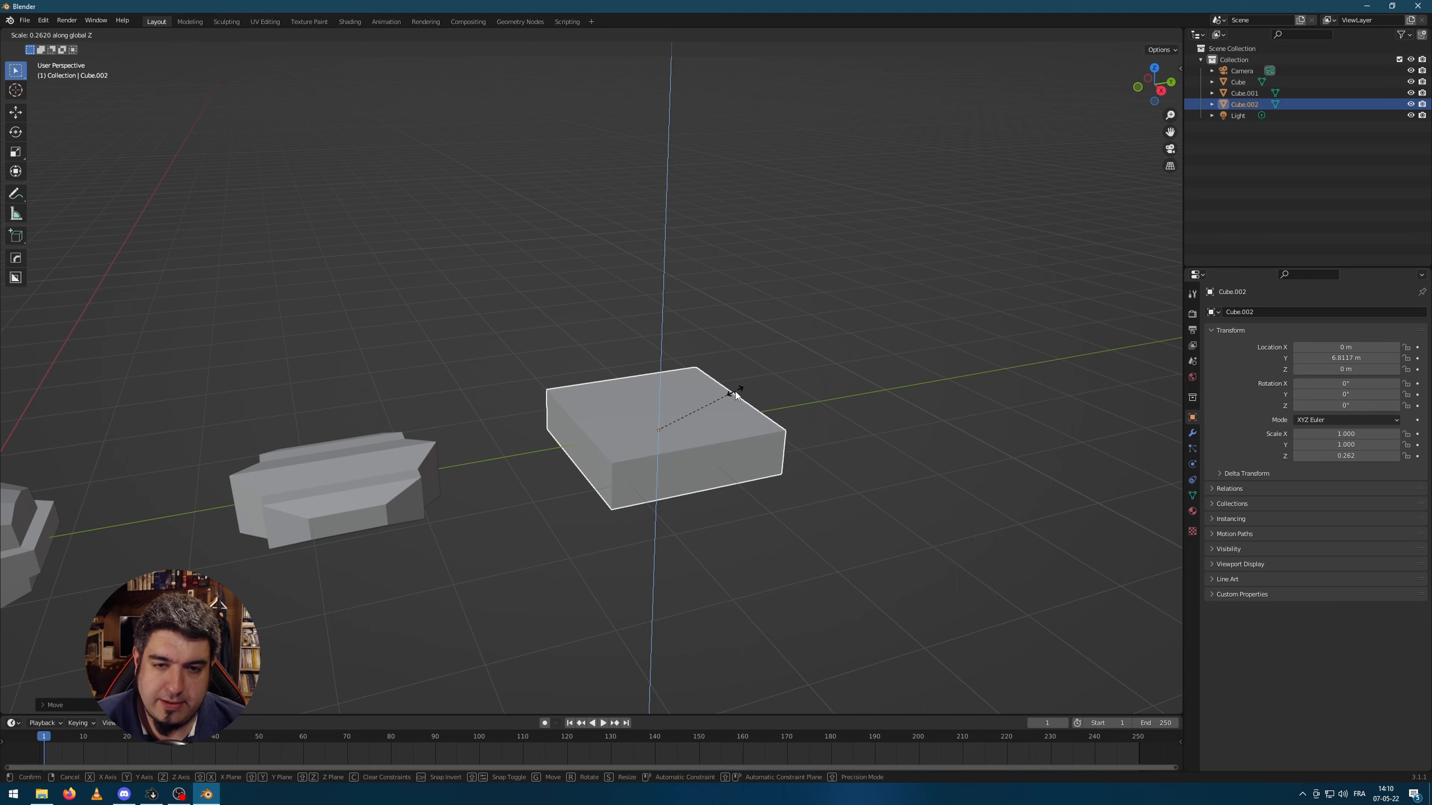
click(735, 392)
middle_drag(735, 392, 795, 456)
key(s)
key(x)
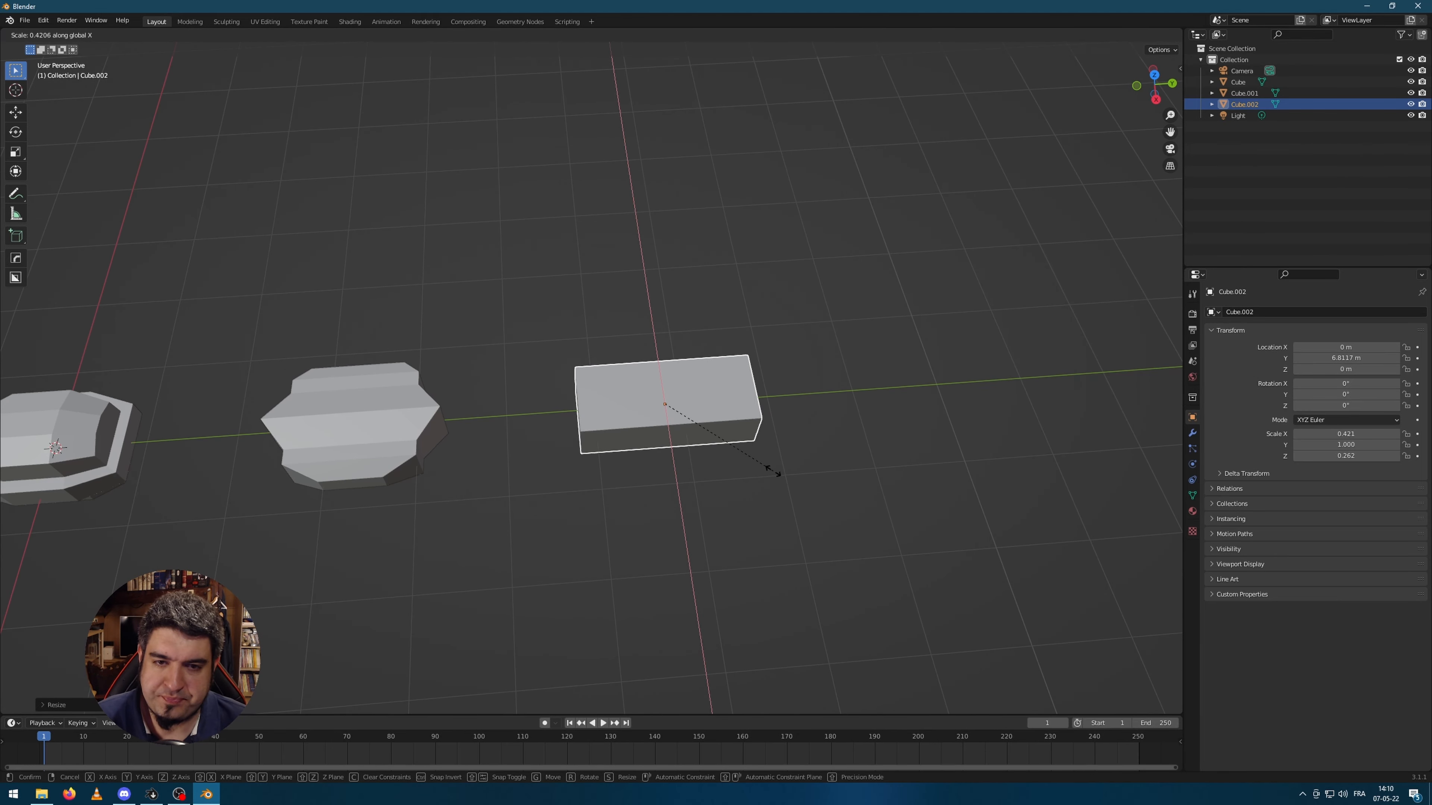
click(768, 471)
- Enter Edit Mode on the flattened block and add three evenly spaced loop cuts across its length, without sliding them
key(Tab)
key(ctrl+r)
scroll(634, 378, up, 2)
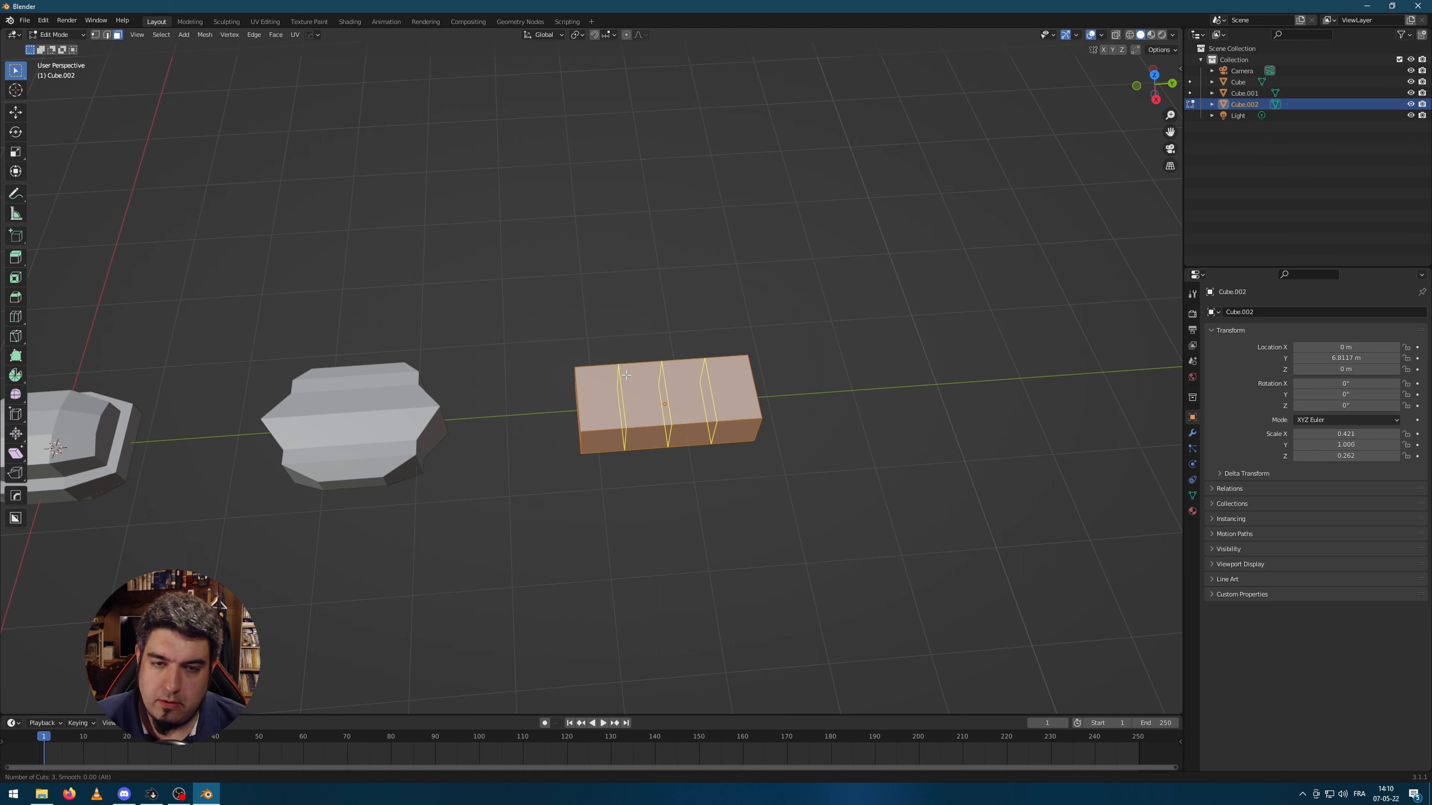
click(633, 378)
right_click(746, 501)
scroll(656, 410, up, 2)
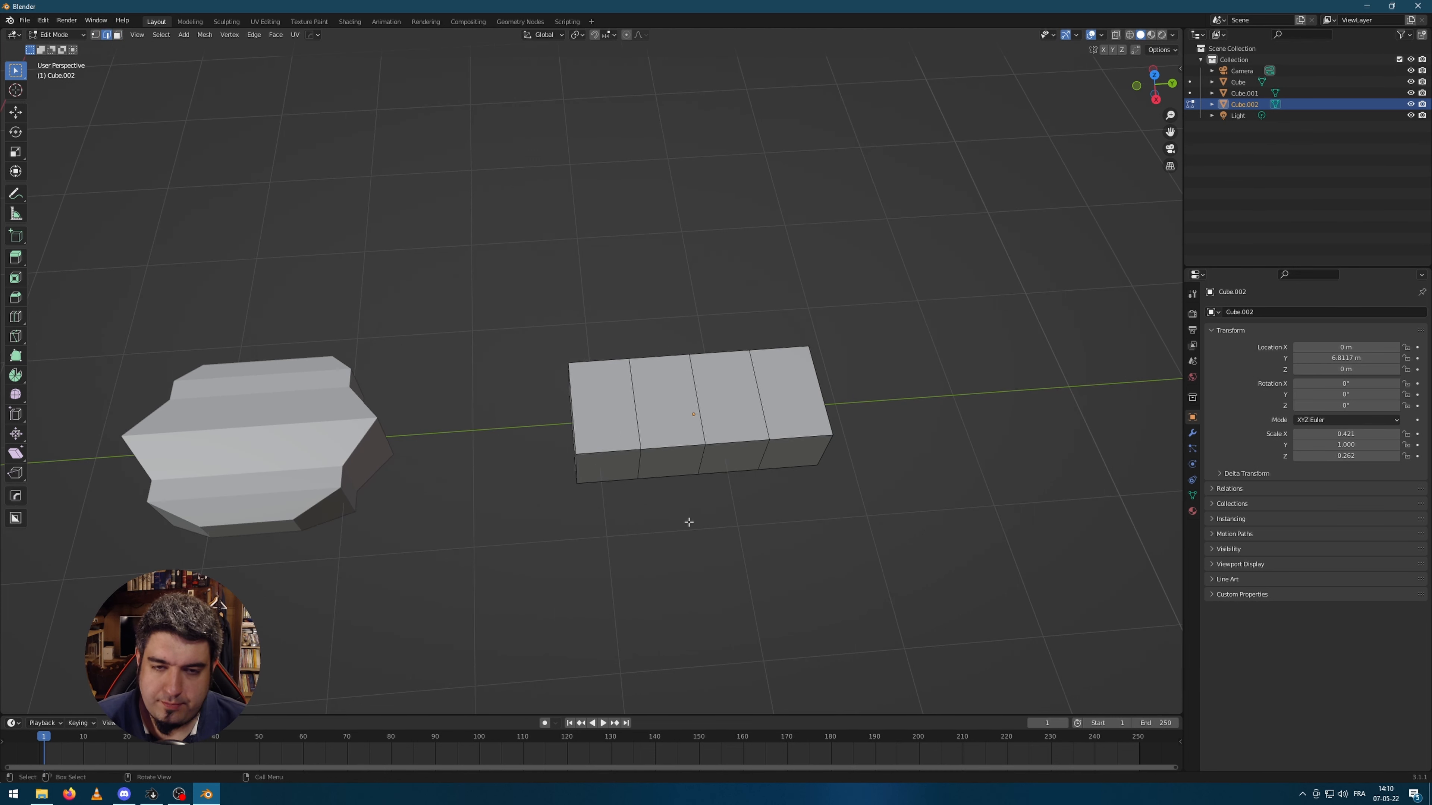
- Bevel the block's three edge loops so that each becomes a narrow pair of parallel loops
scroll(652, 445, up, 2)
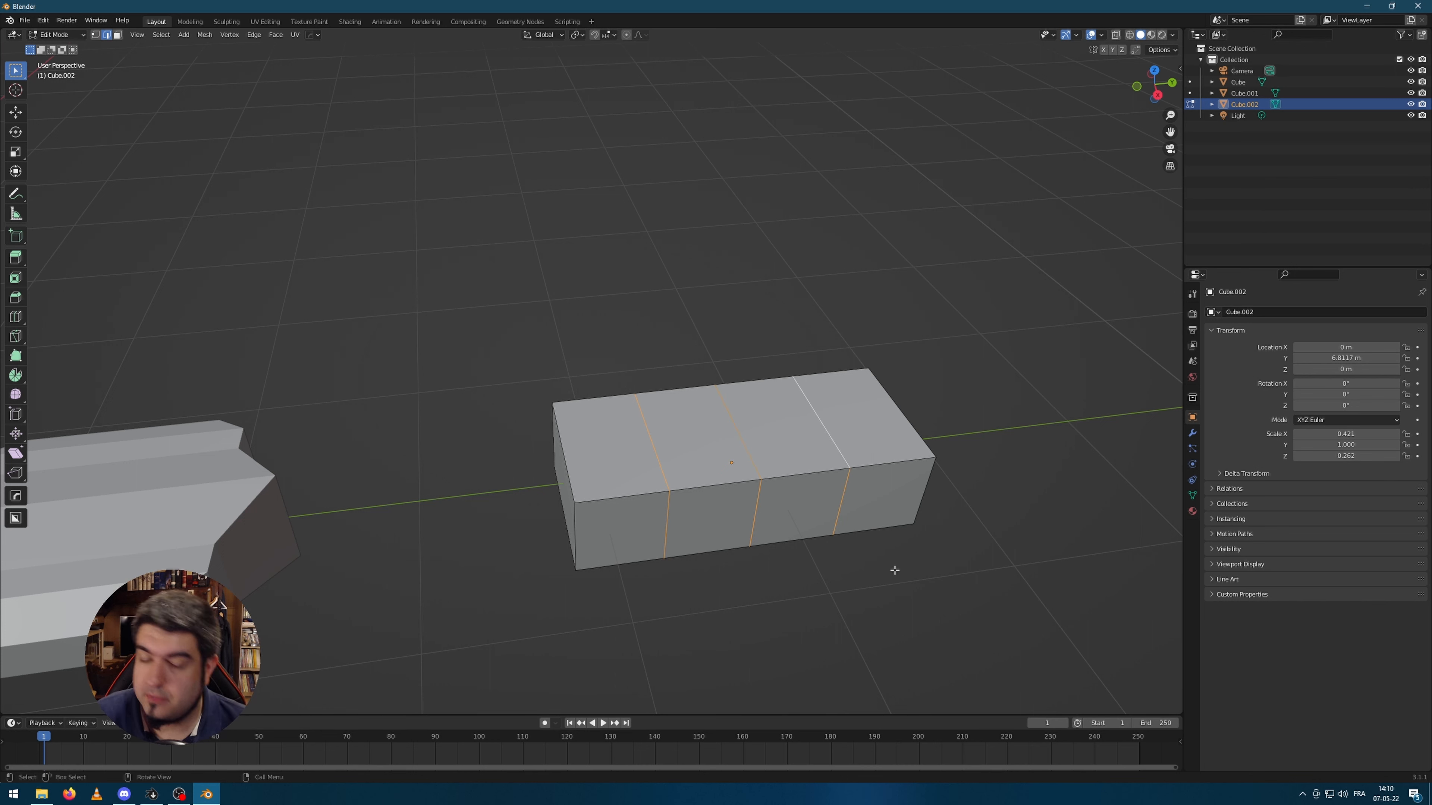
key(ctrl+b)
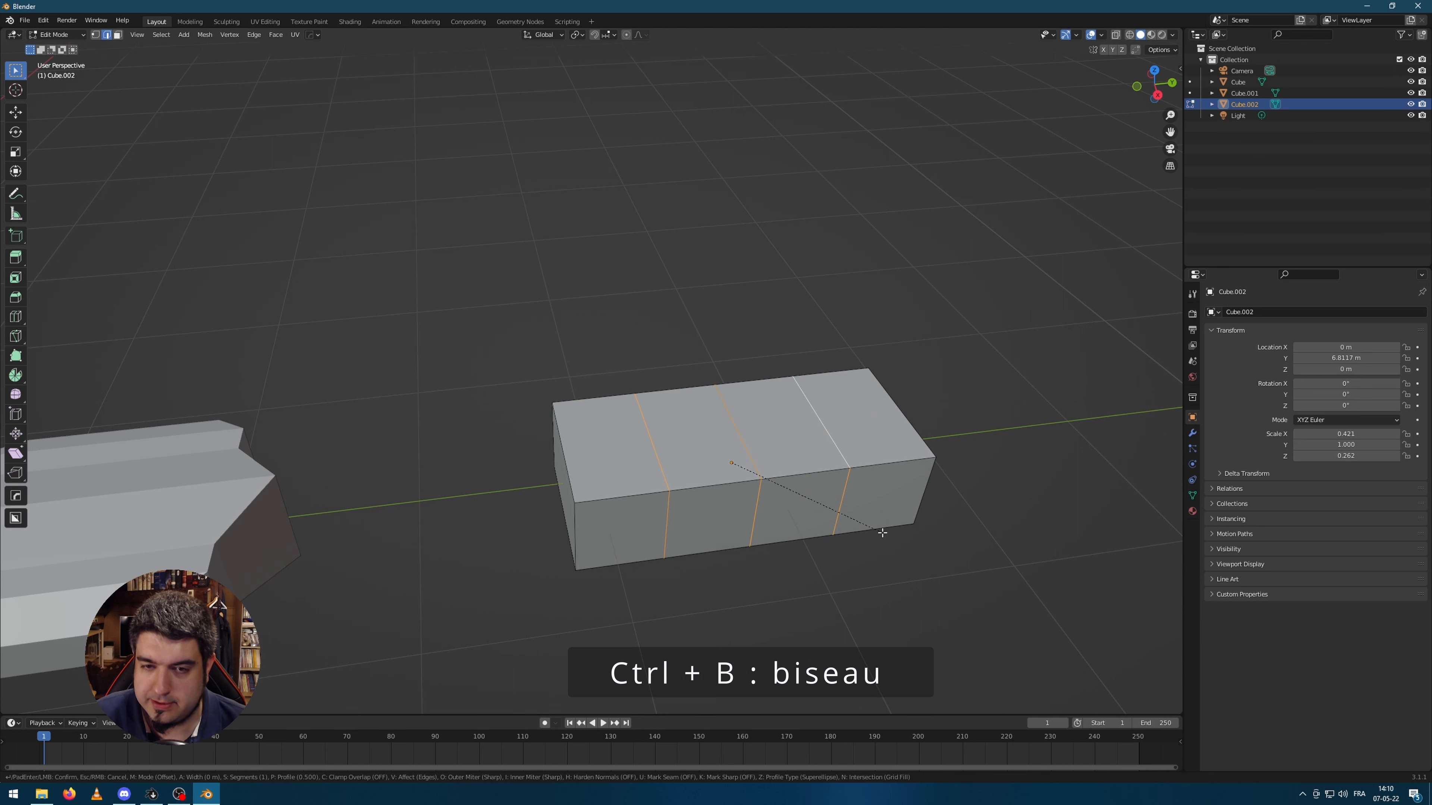
click(913, 553)
- Select one top edge of each bevelled pair and raise these edges about 0.3 m along Z to form a sawtooth roof
middle_drag(989, 624, 942, 615)
click(849, 627)
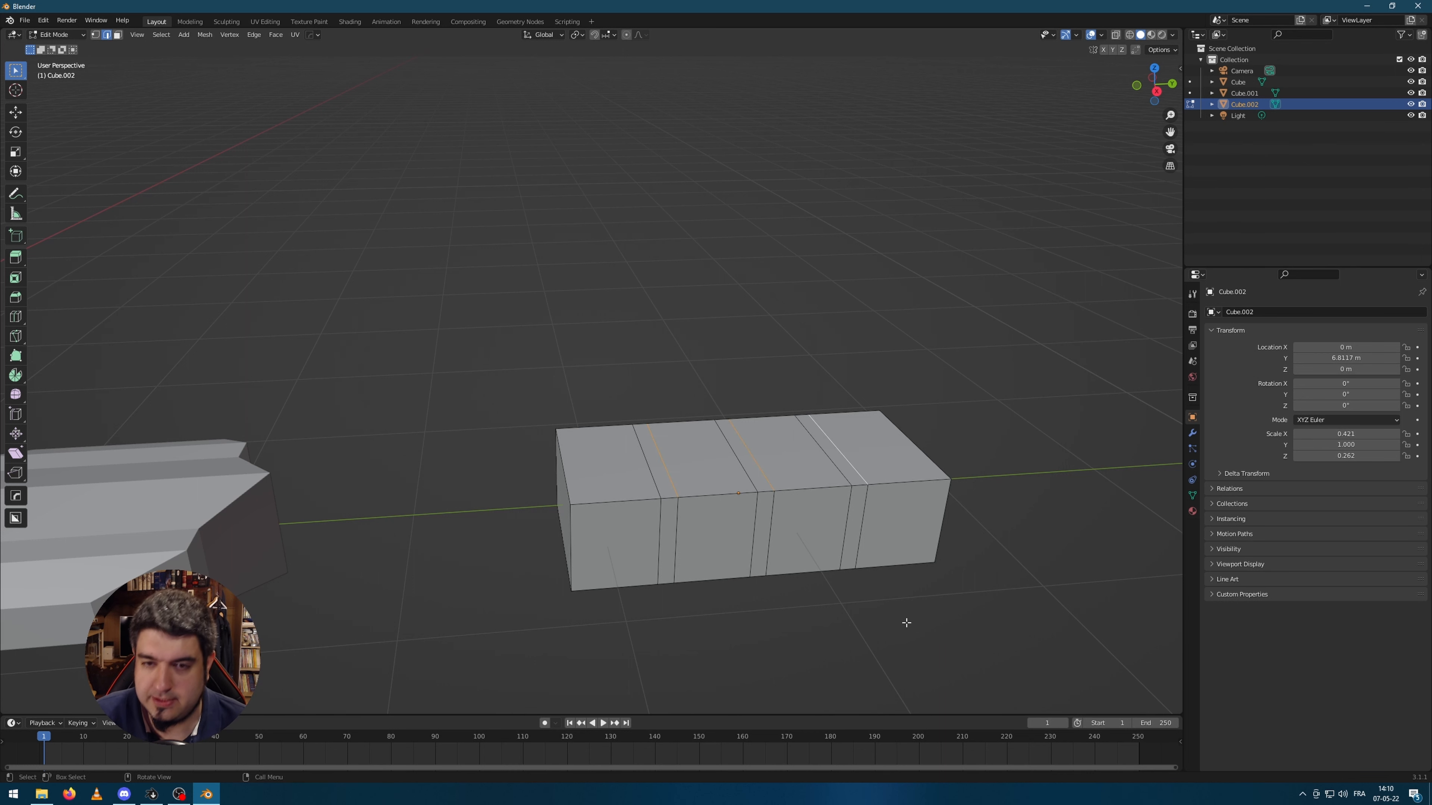
middle_drag(906, 623, 917, 611)
key(g)
key(z)
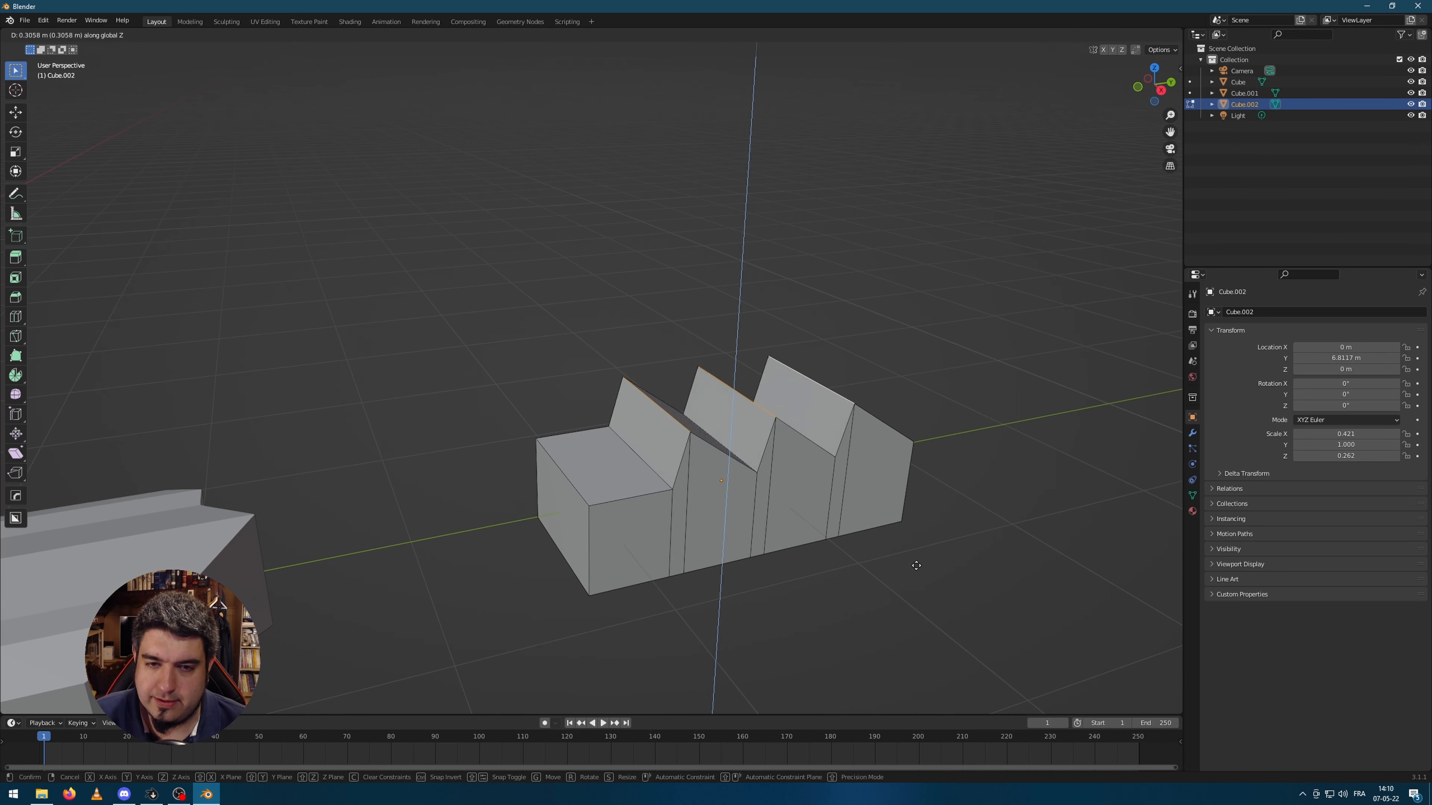
click(914, 572)
- Select the three steep faces of the sawtooth roof and inset them to leave narrow frames
mouse_move(945, 530)
middle_down()
mouse_move(926, 493)
mouse_move(936, 522)
middle_up()
key(3)
click(657, 439)
shift+click(750, 440)
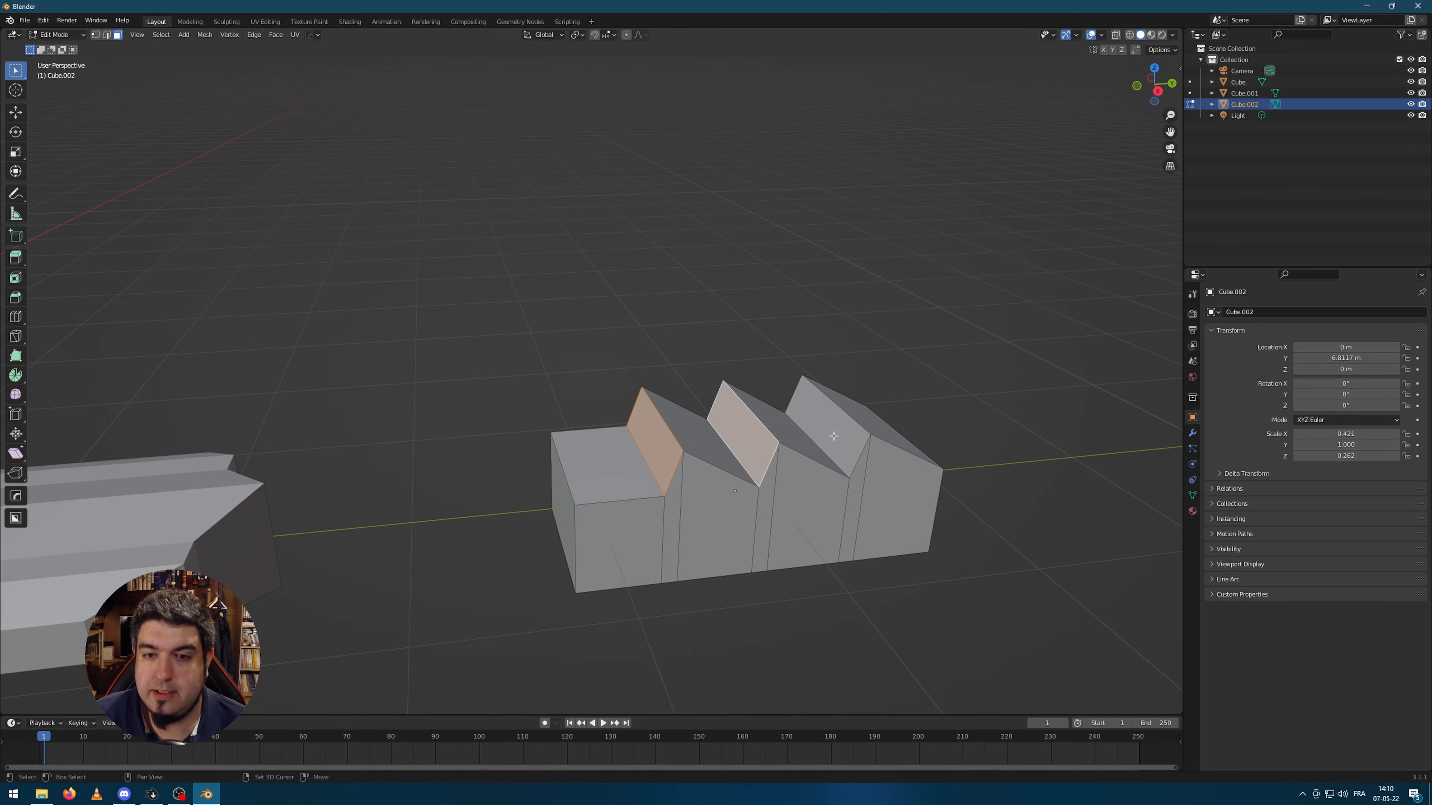
shift+click(826, 428)
right_click(1021, 479)
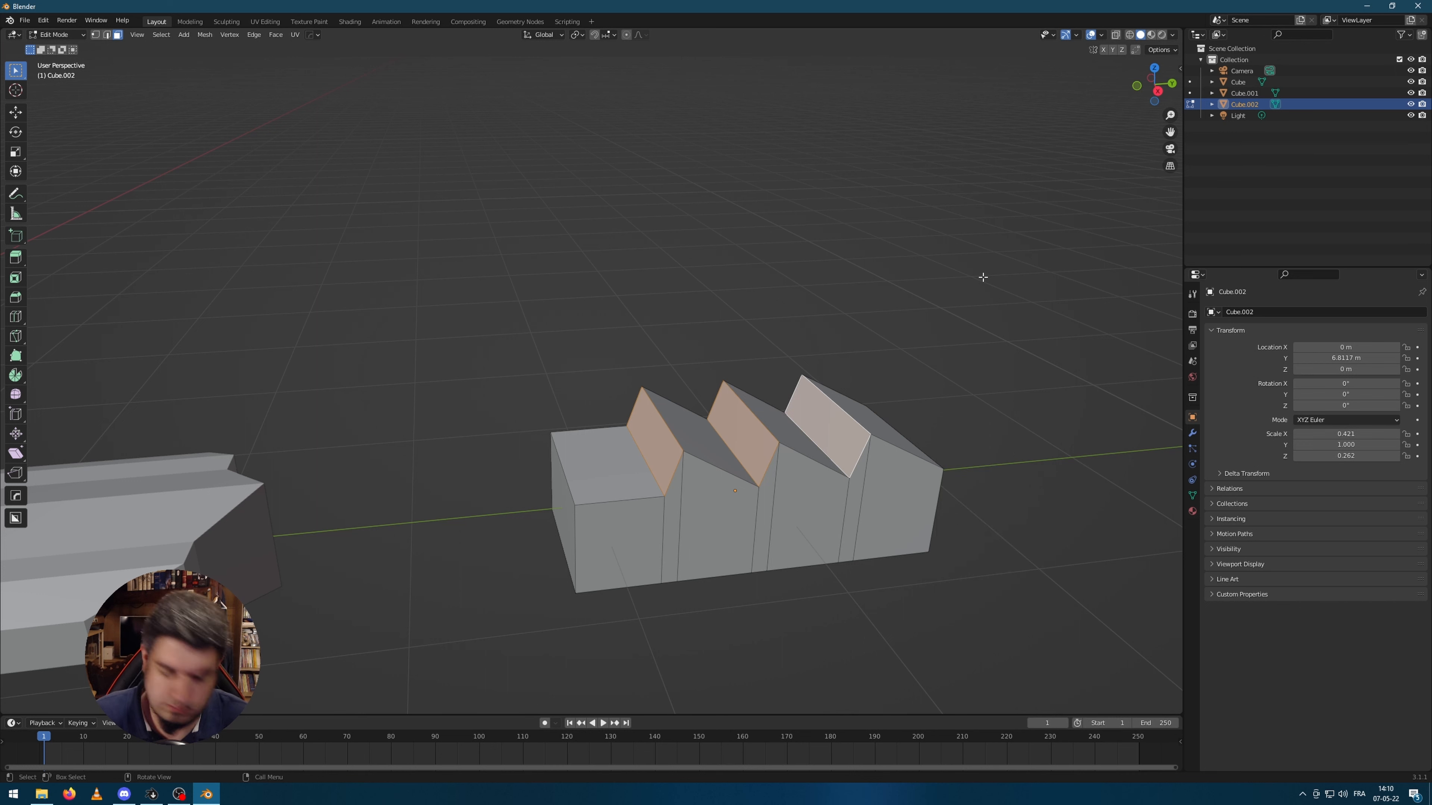
key(i)
click(1023, 320)
- Extrude the three inset roof faces slightly inward to make window recesses, and clear the selection
middle_drag(1022, 319, 909, 372)
key(e)
click(929, 375)
key(alt+a)
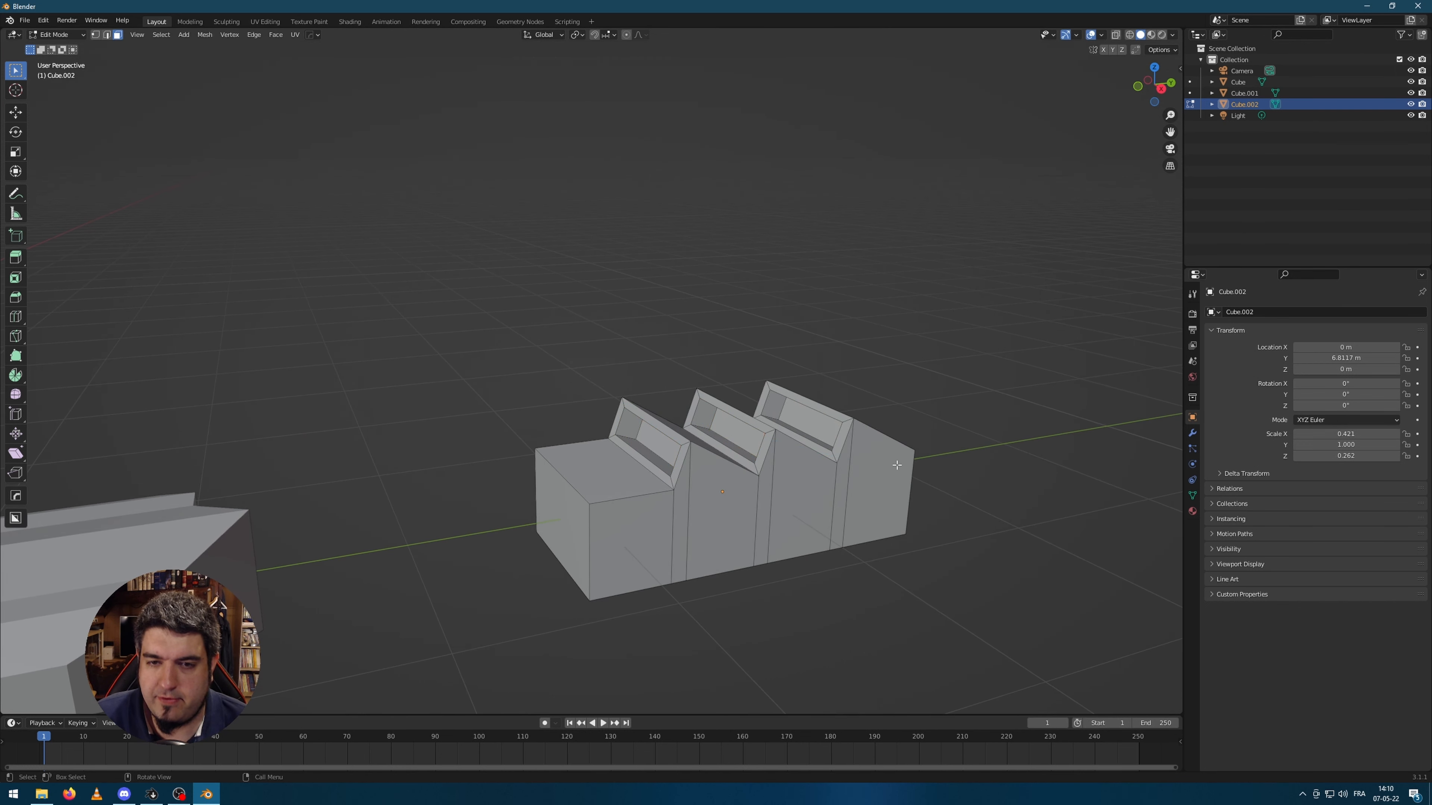
middle_drag(638, 501, 621, 469)
click(621, 469)
shift+click(687, 475)
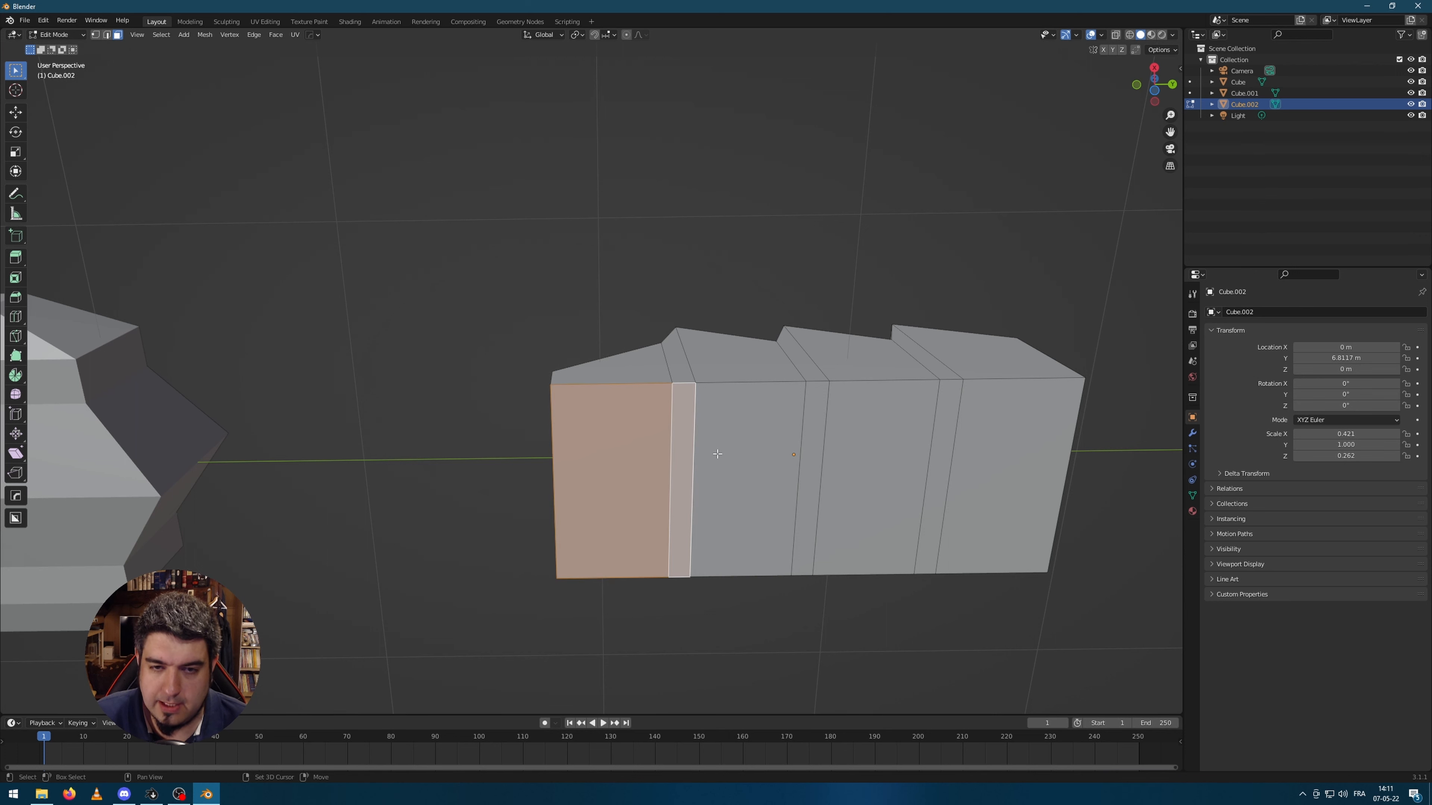
shift+click(750, 462)
shift+click(818, 457)
shift+click(880, 451)
shift+click(946, 437)
shift+click(1009, 443)
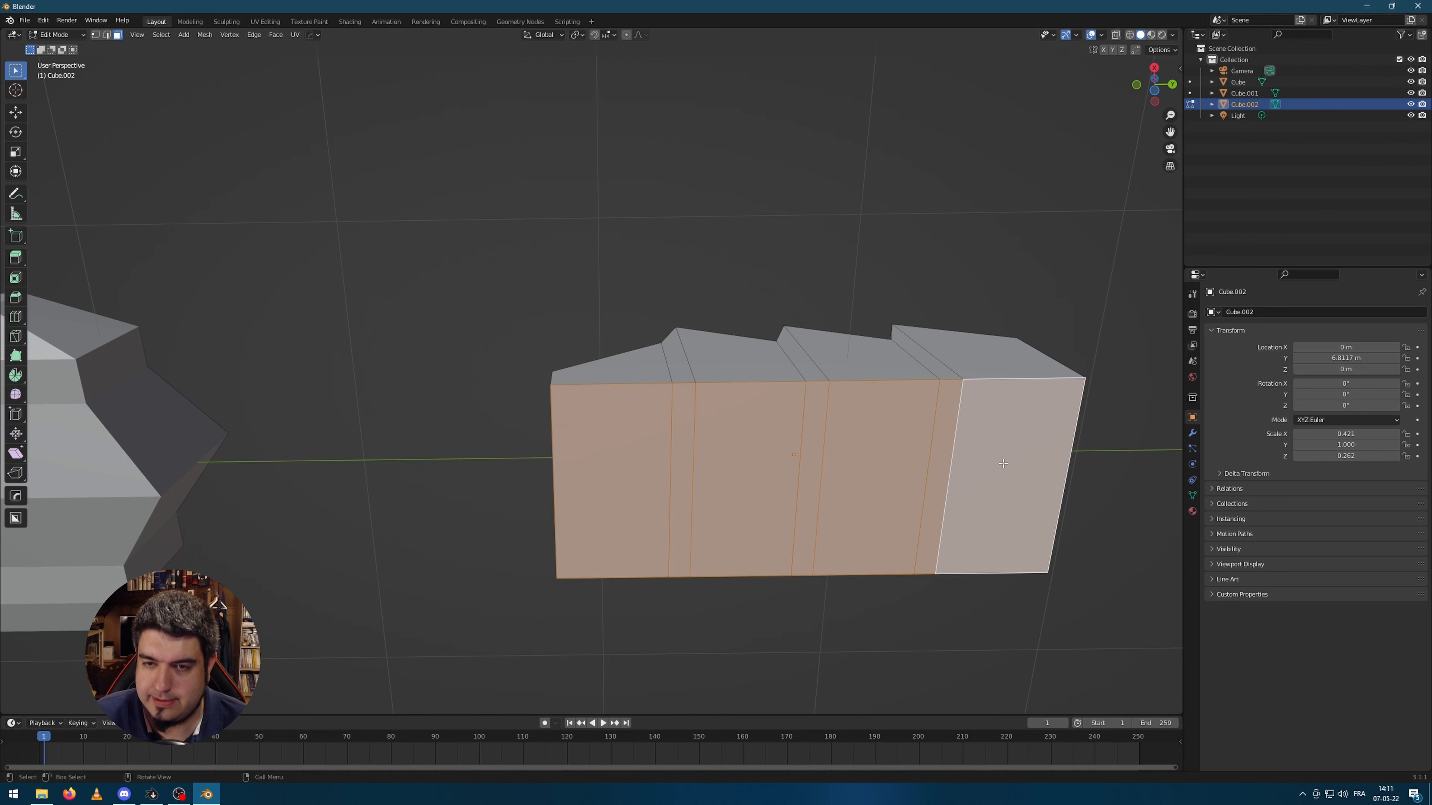
middle_drag(1012, 445, 1022, 554)
key(g)
key(z)
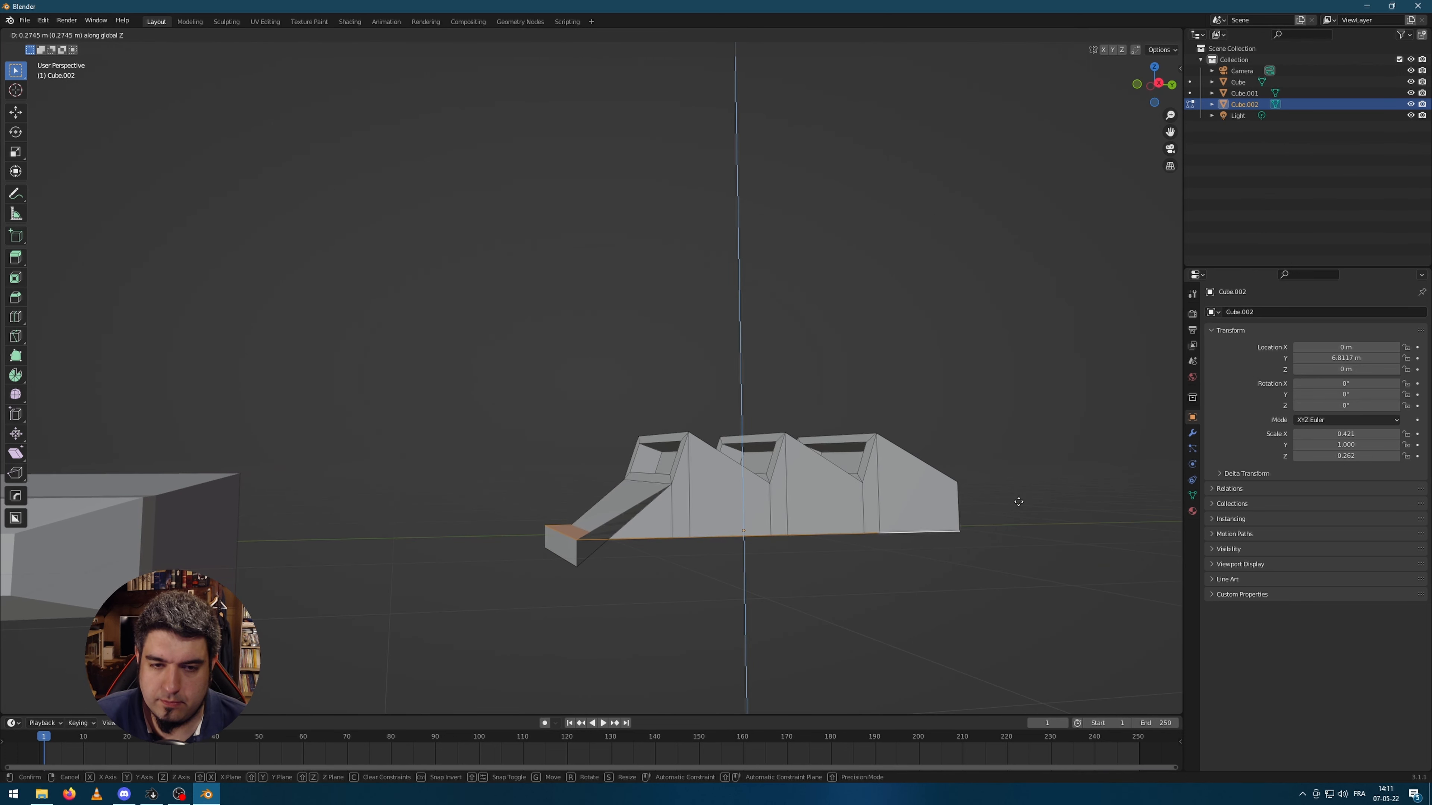
key(Escape)
click(572, 558)
- Select all the underside faces together with the low front end face and raise them along Z to make the block shallower
middle_drag(789, 641, 795, 545)
key(3)
click(595, 525)
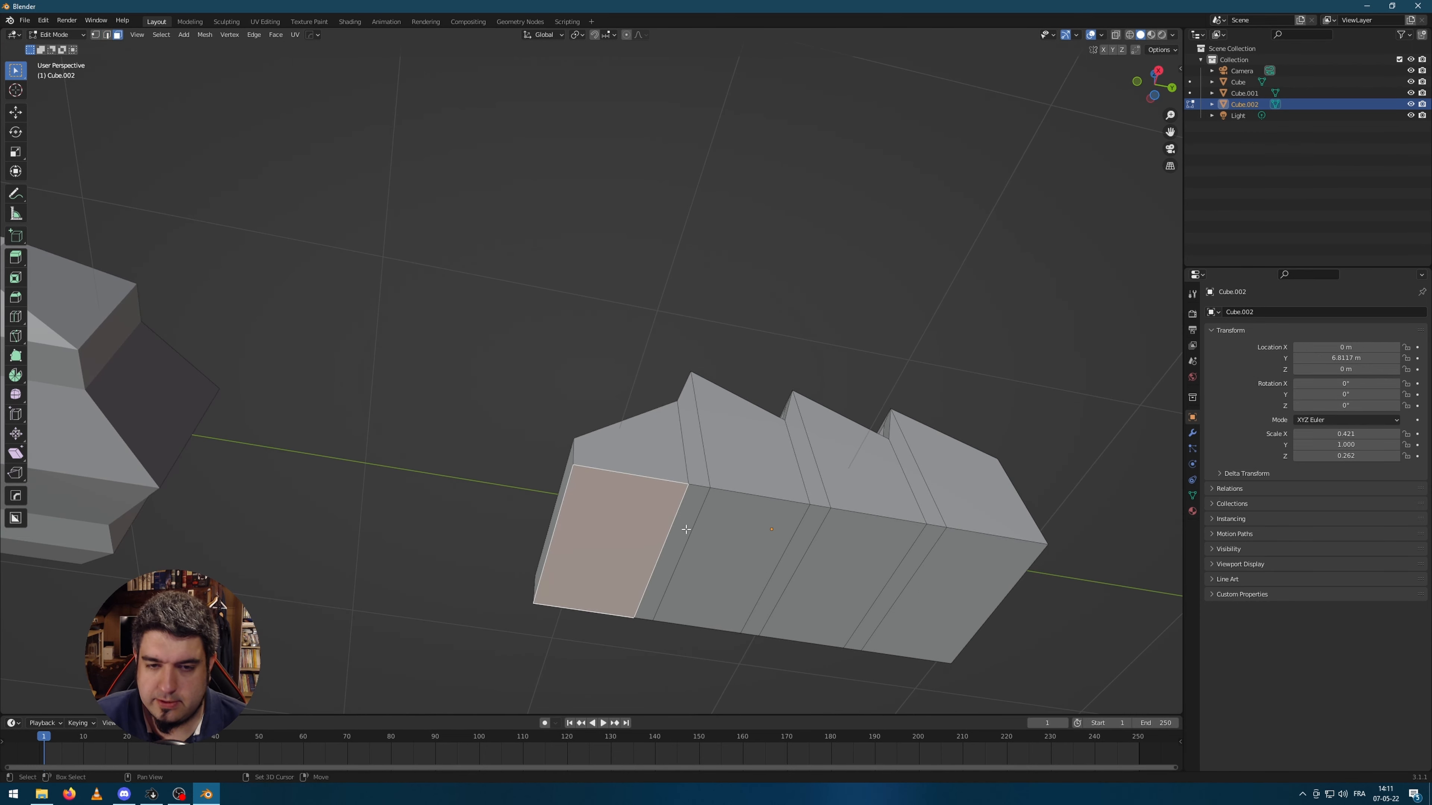
shift+click(677, 545)
shift+click(736, 542)
shift+click(798, 552)
shift+click(858, 548)
shift+click(969, 587)
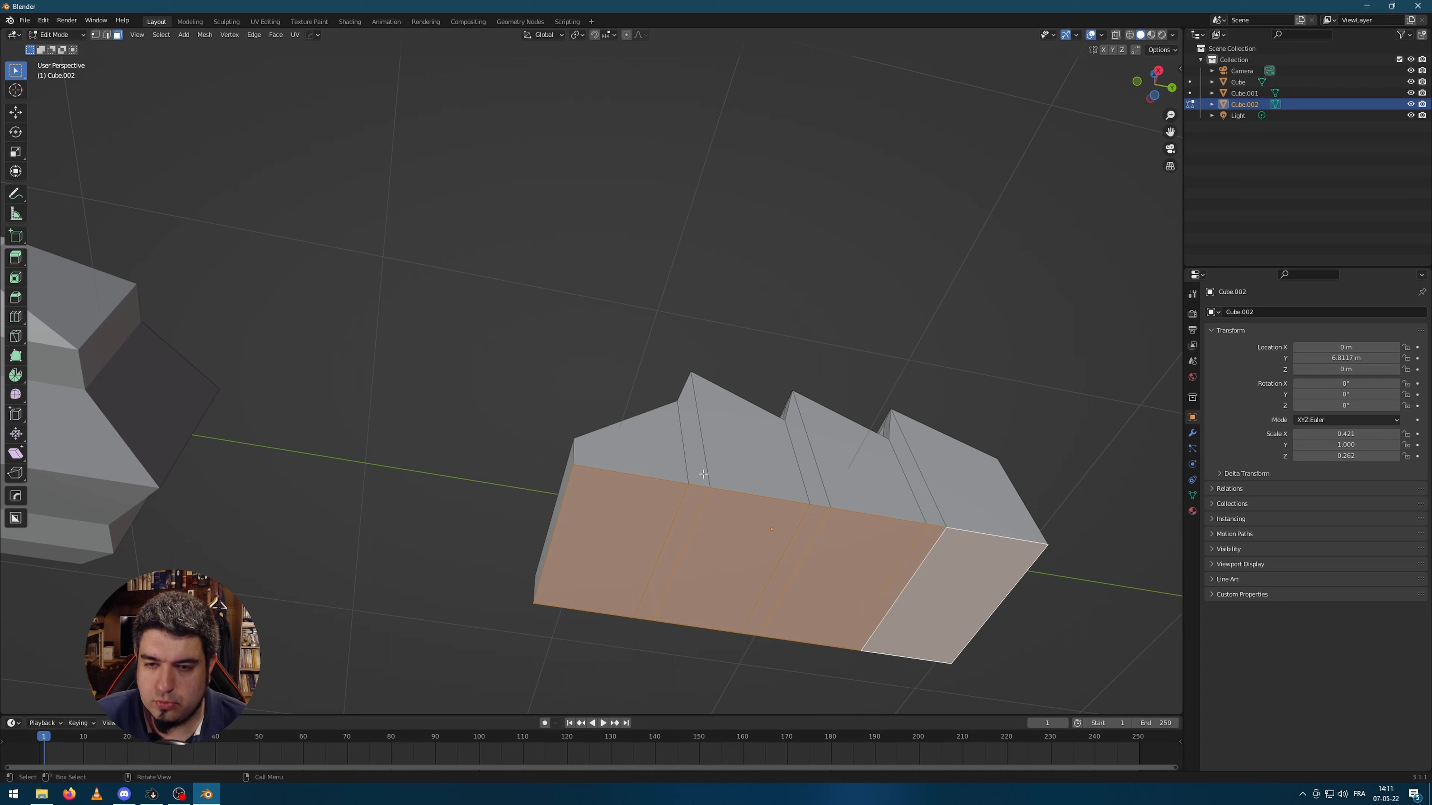
middle_drag(970, 587, 643, 558)
shift+click(624, 564)
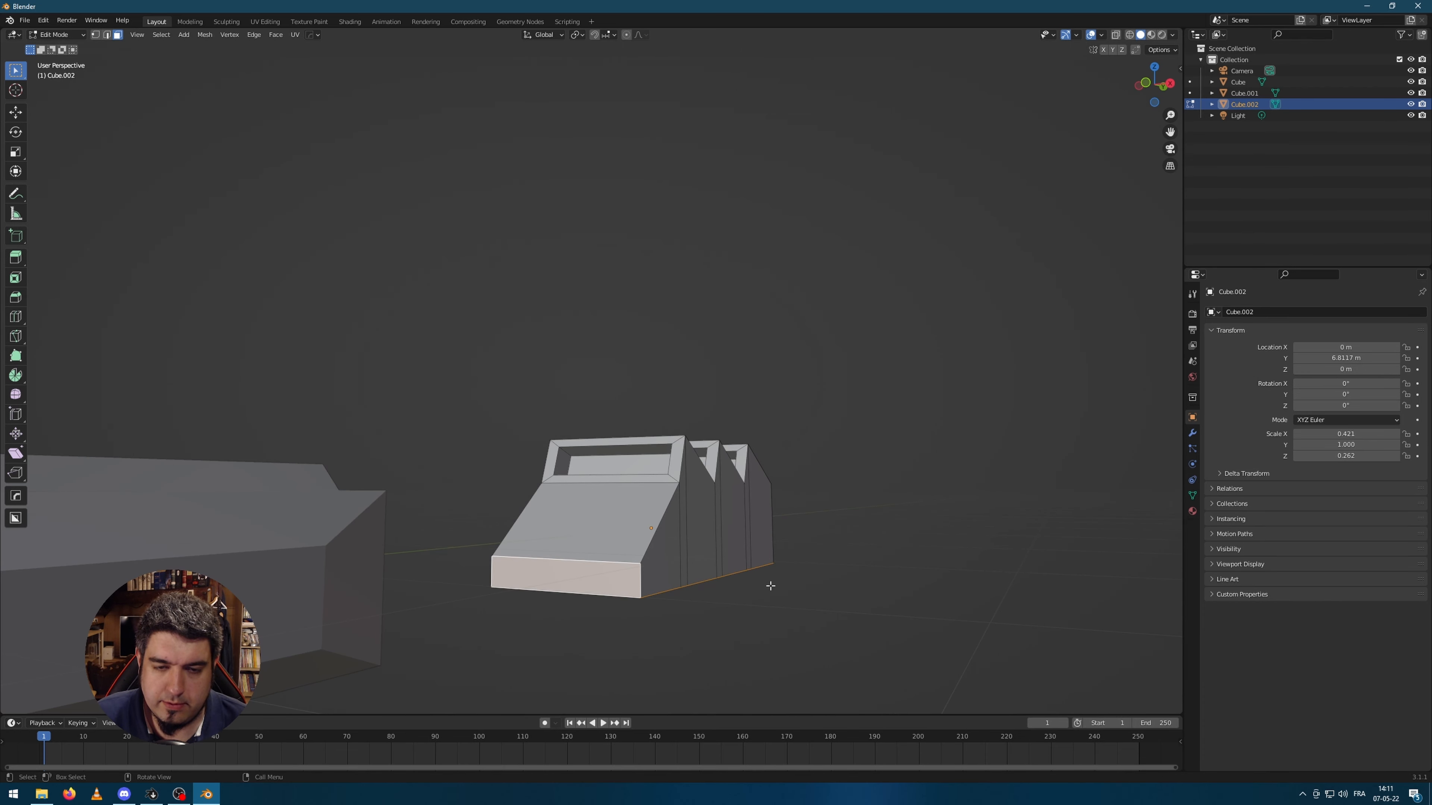
middle_drag(770, 586, 830, 591)
key(g)
key(z)
click(981, 538)
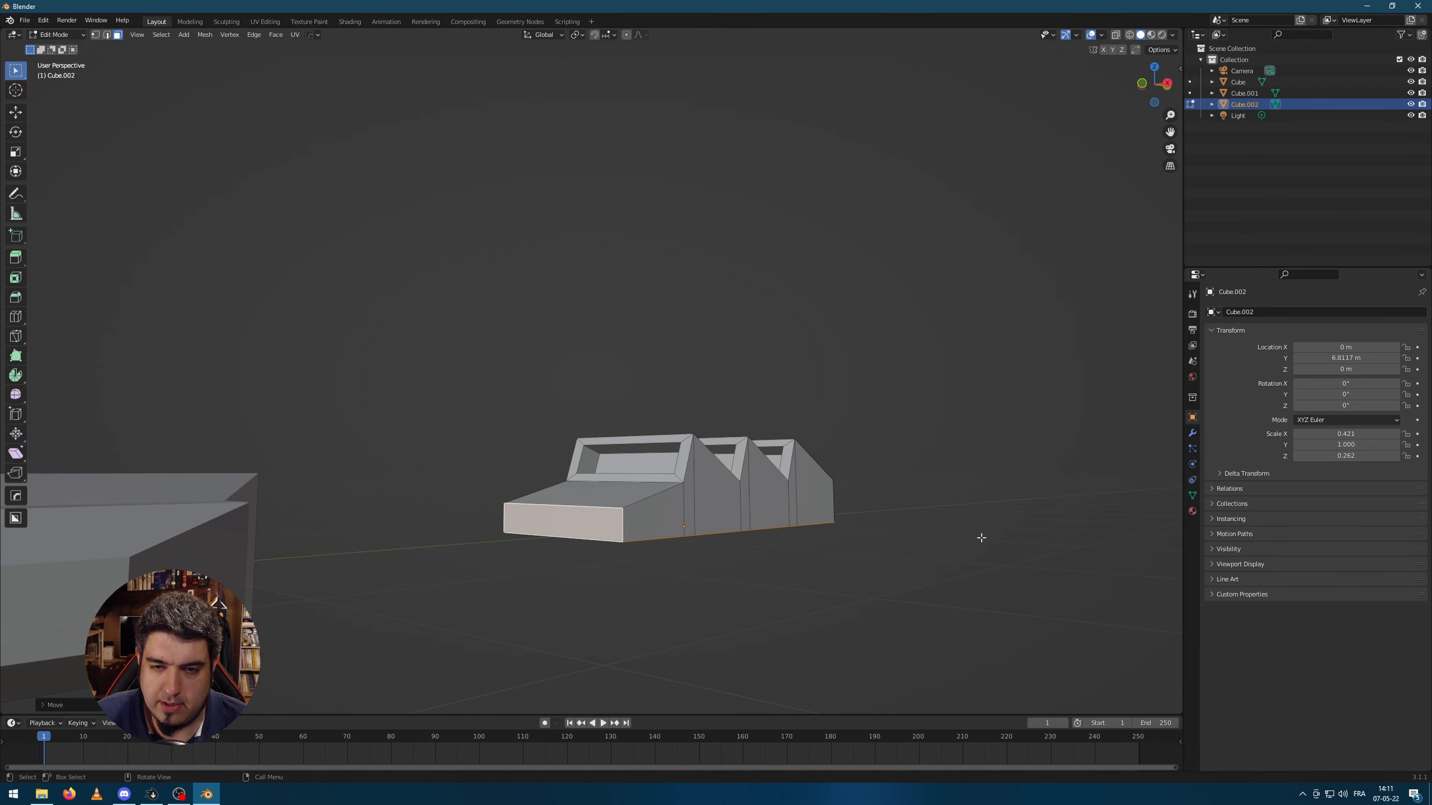
click(981, 537)
- Return to Object Mode from the sawtooth block and clear the object selection
middle_drag(964, 460, 885, 483)
scroll(879, 491, down, 4)
key(Tab)
scroll(758, 510, down, 2)
click(756, 509)
- Add a cylinder and move it along the Y axis to about 11.35 m, beyond the sawtooth block
mouse_move(755, 502)
middle_down()
mouse_move(717, 516)
mouse_move(731, 515)
middle_up()
key(shift+a)
mouse_move(731, 517)
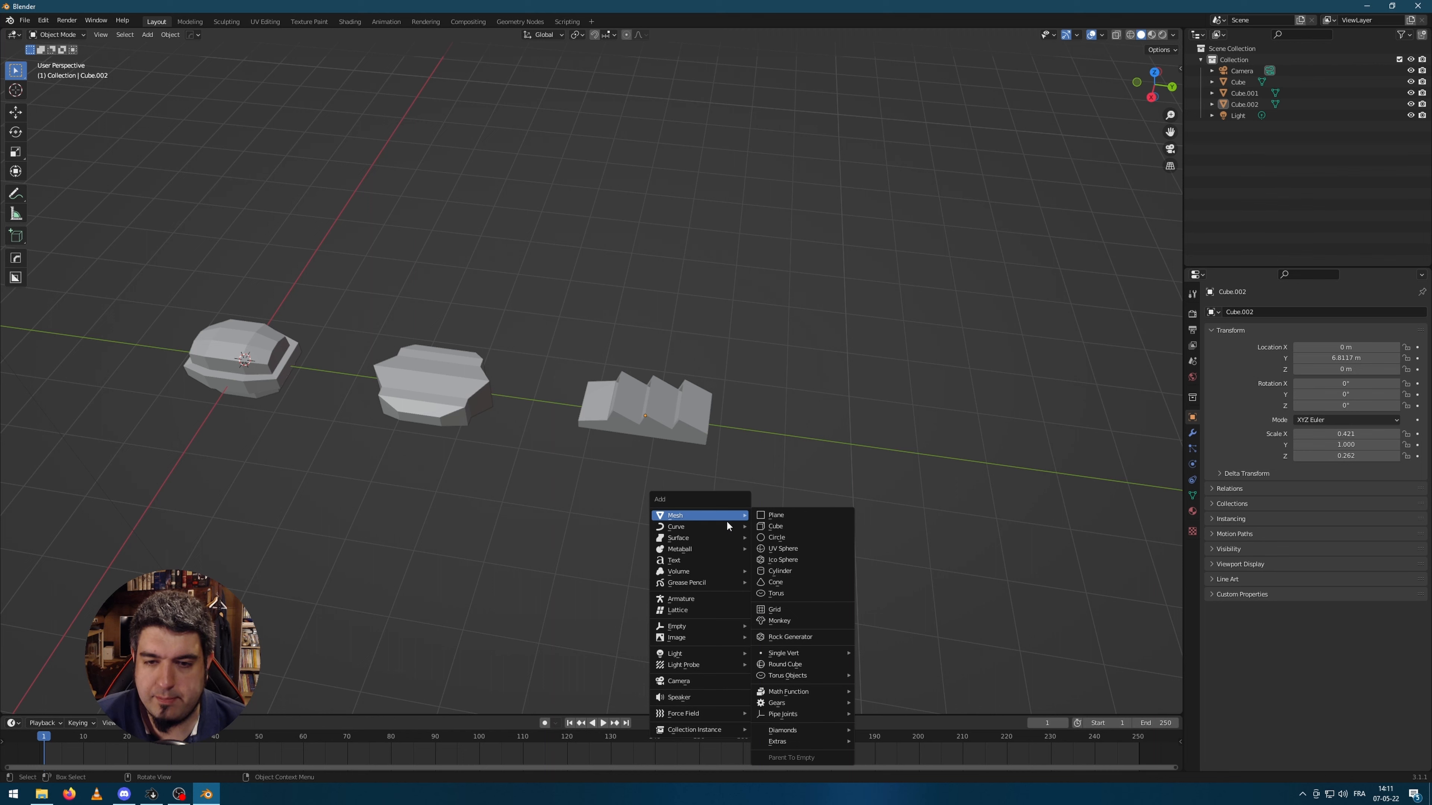
click(787, 570)
middle_drag(323, 409, 285, 393)
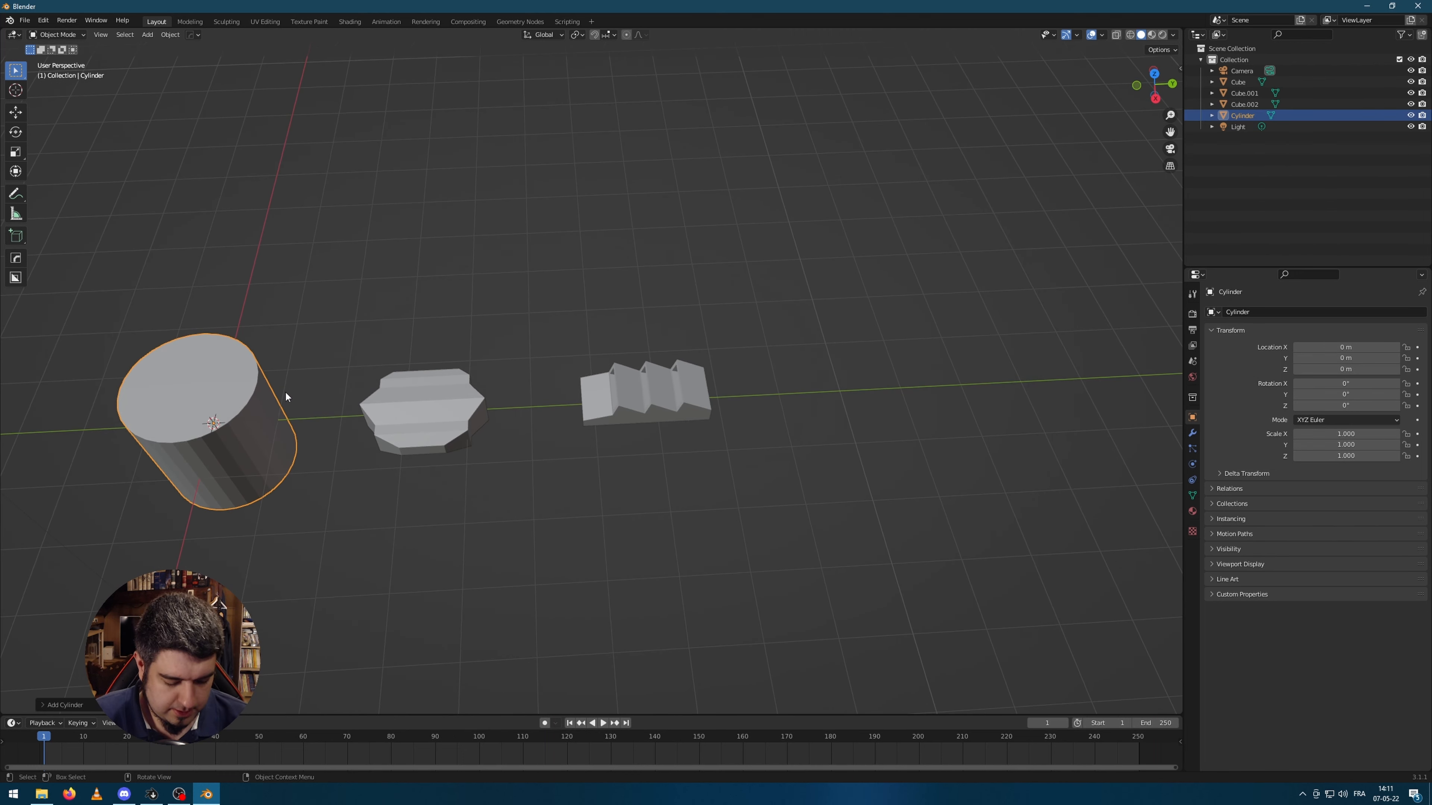
key(g)
key(y)
click(995, 351)
- Rotate the cylinder 90° about the X axis so that it lies along Y
shift+middle_drag(1039, 478, 902, 464)
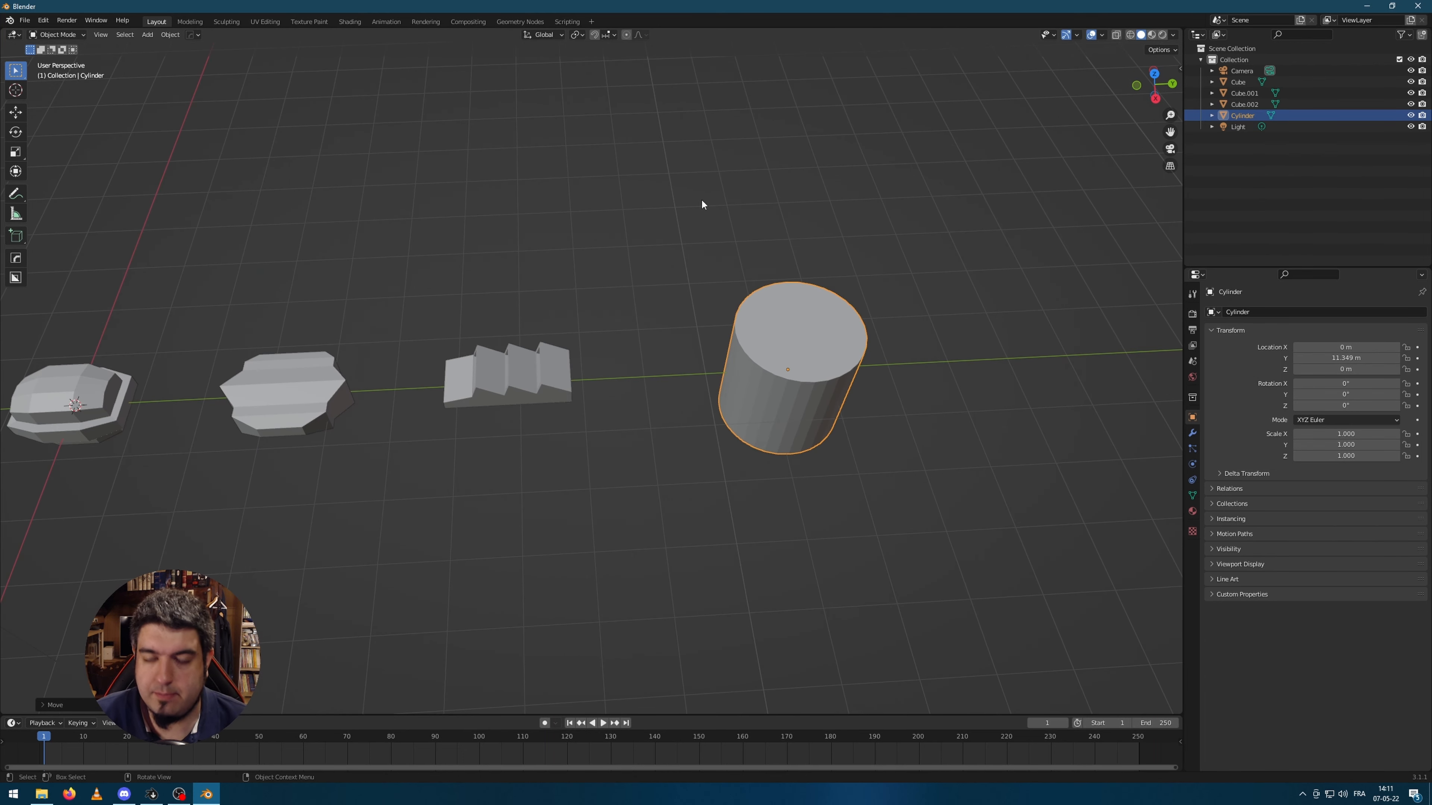
text(rx90)
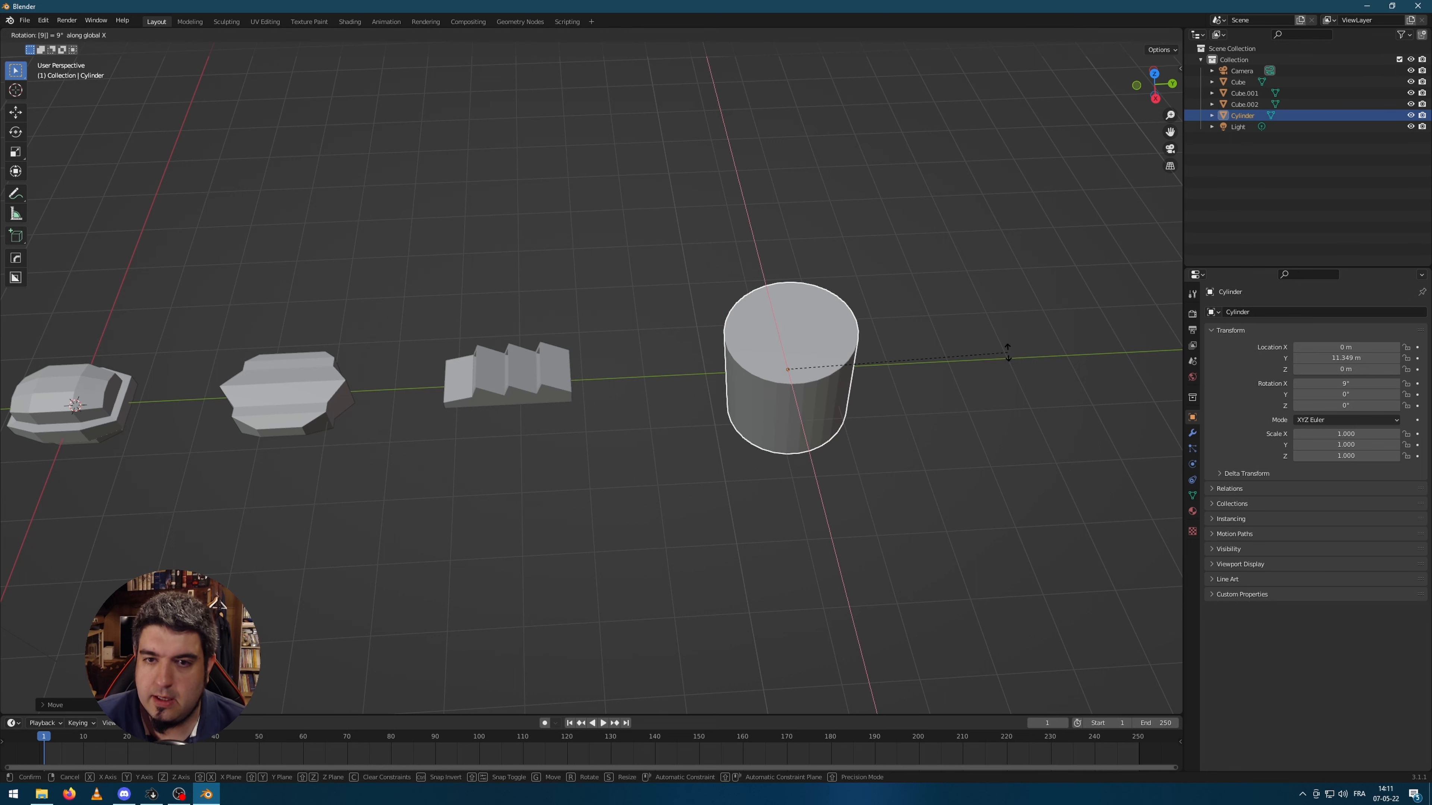
key(Return)
middle_drag(767, 496, 749, 491)
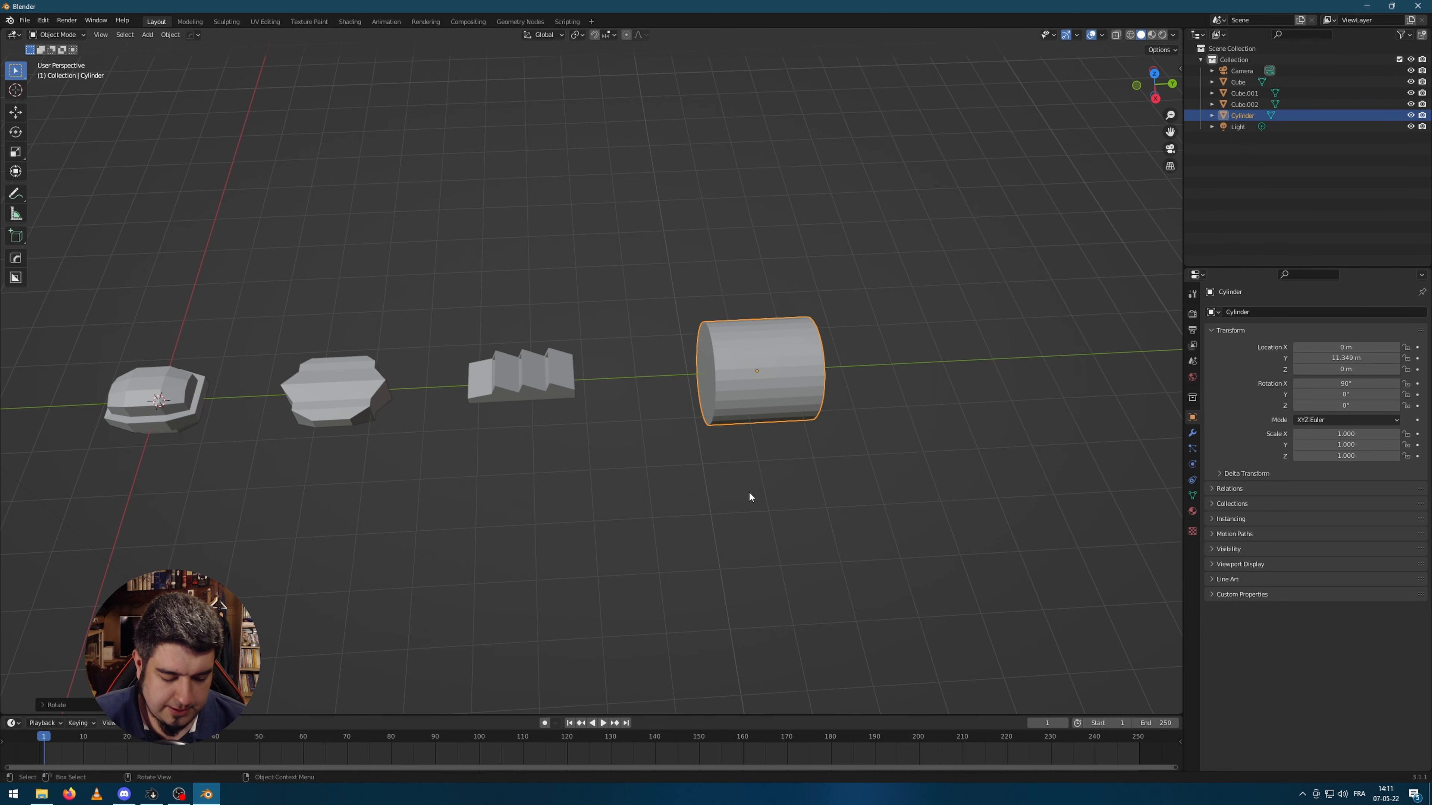
- Stretch the cylinder along Y by a factor of about 2.5 and scale it down uniformly to about 0.66
key(s)
key(y)
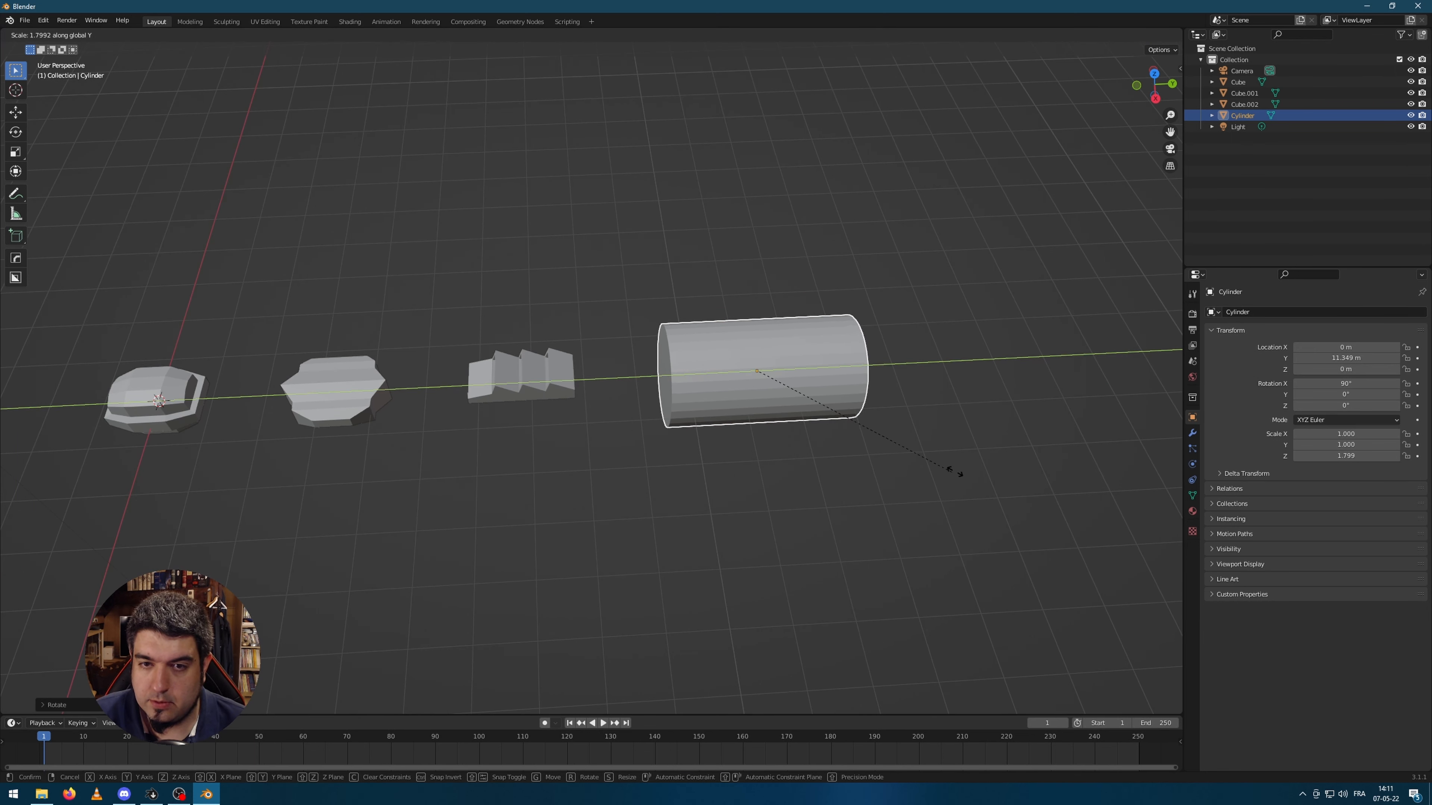
click(1077, 467)
key(s)
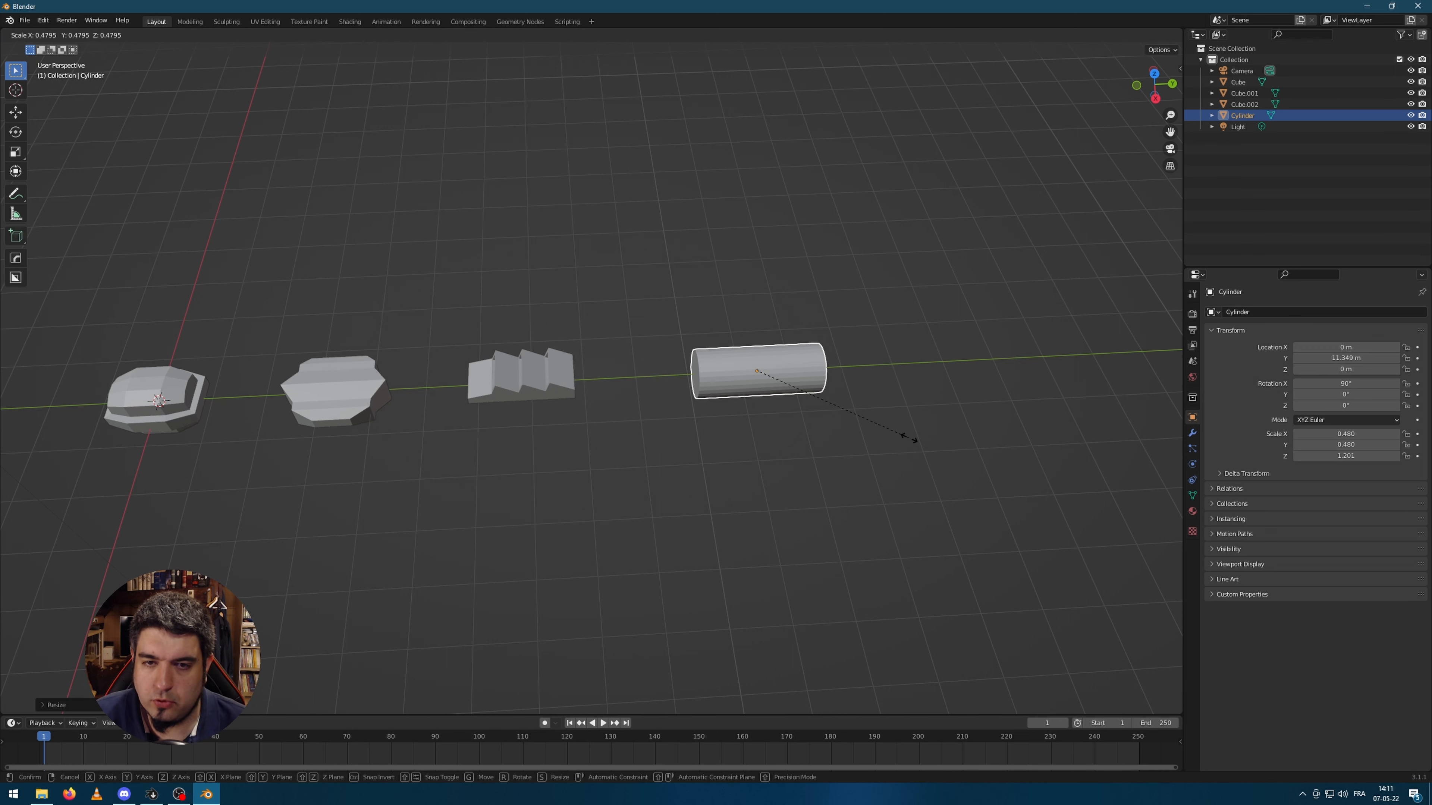
click(974, 438)
- Enter Edit Mode on the cylinder and add four evenly spaced loop cuts around its body, without sliding them
scroll(924, 424, up, 3)
shift+middle_drag(914, 421, 716, 405)
scroll(639, 387, up, 2)
key(Tab)
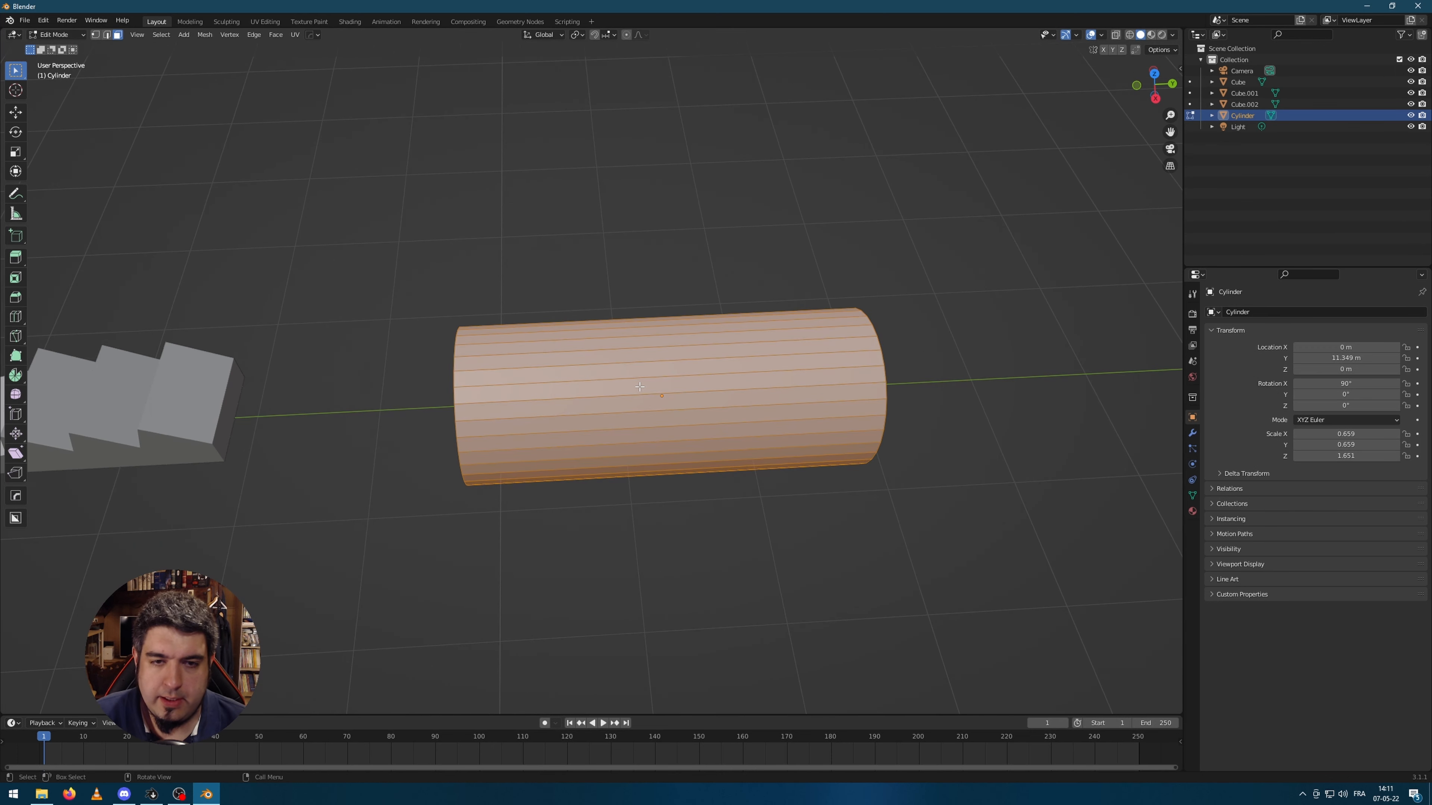
key(ctrl+r)
scroll(589, 341, up, 4)
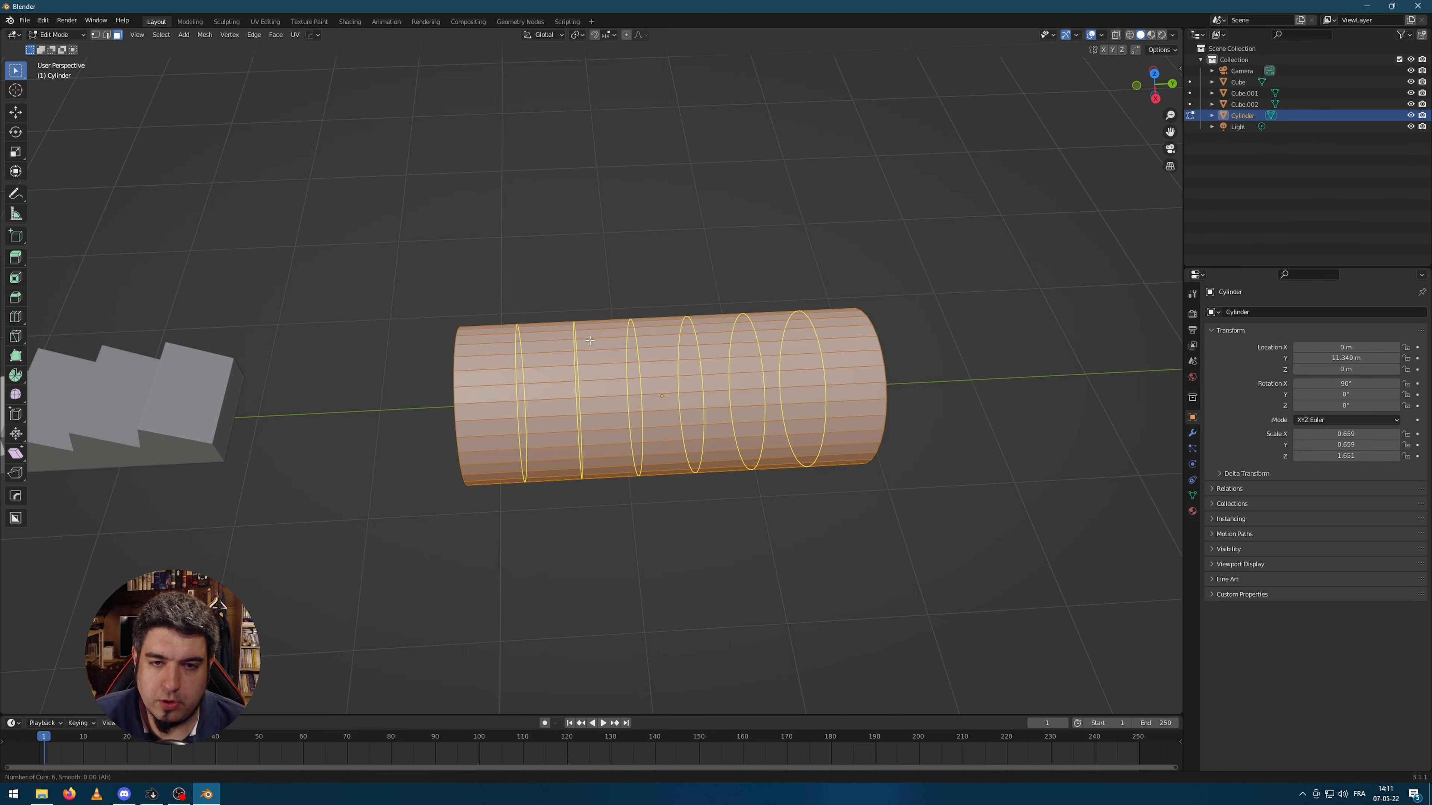
scroll(589, 340, down, 1)
click(588, 341)
right_click(589, 340)
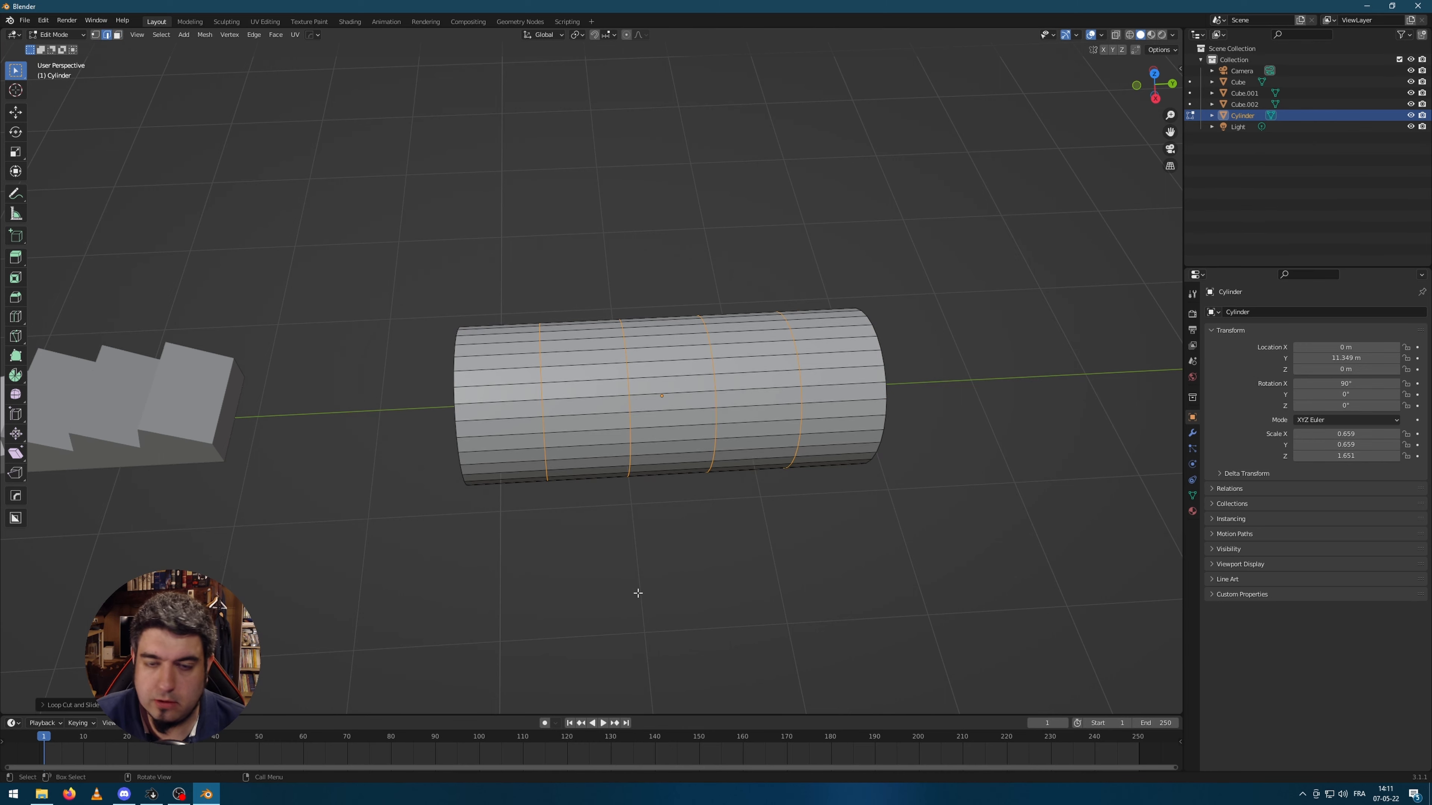
- Bevel the cylinder's four loops by about 0.05 m into bands and extrude these inward along their normals as ring grooves
middle_drag(638, 593, 668, 544)
key(ctrl+b)
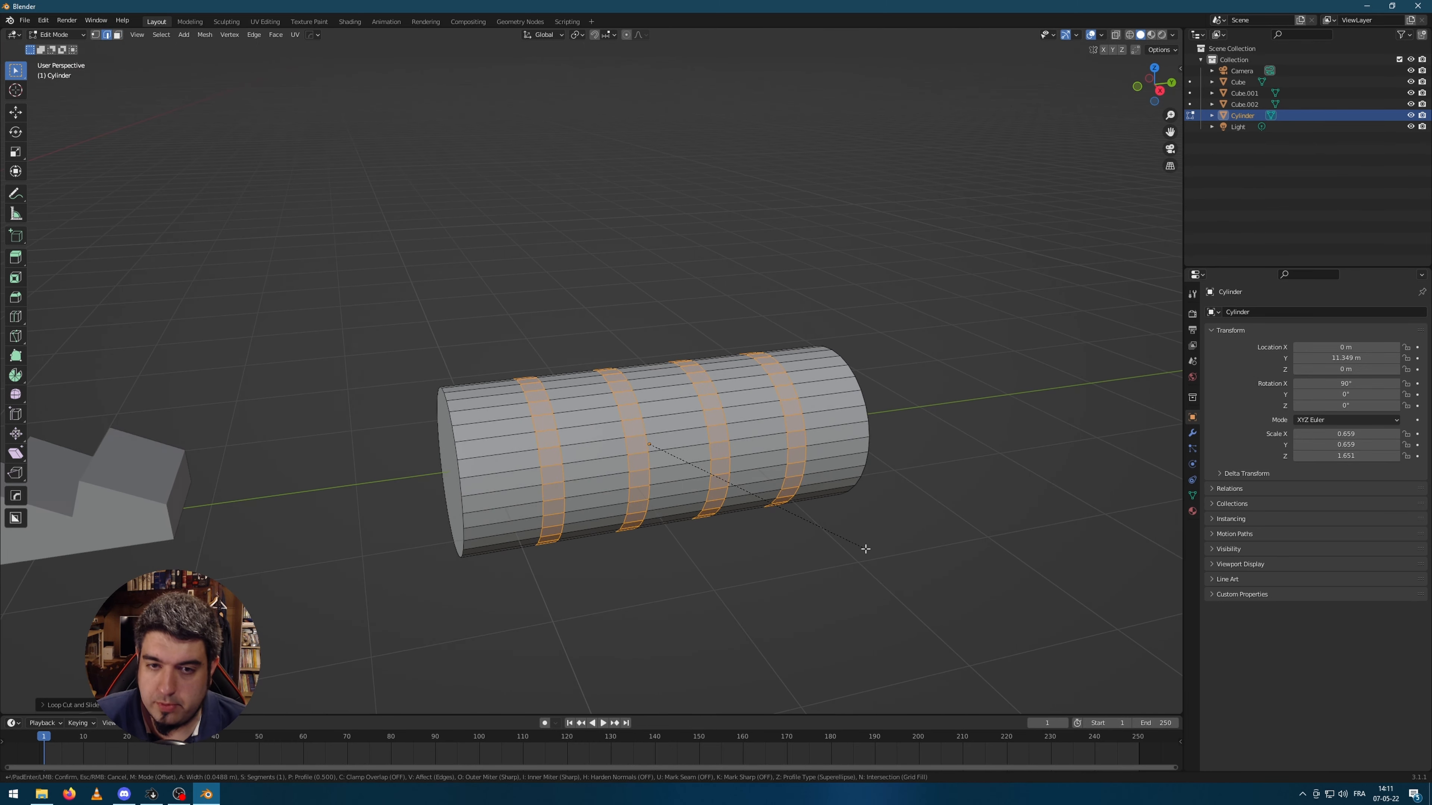
click(864, 550)
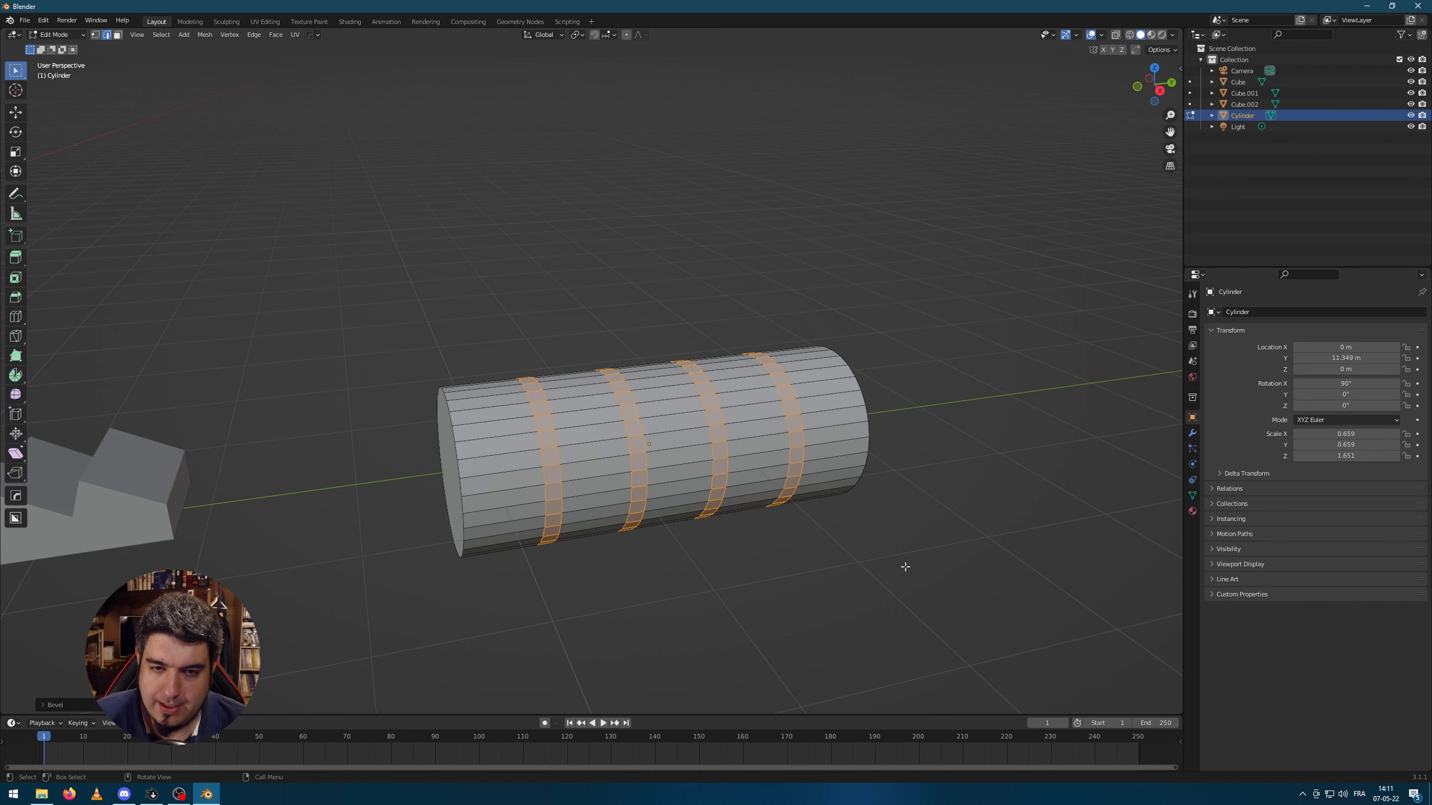
key(alt+e)
click(904, 567)
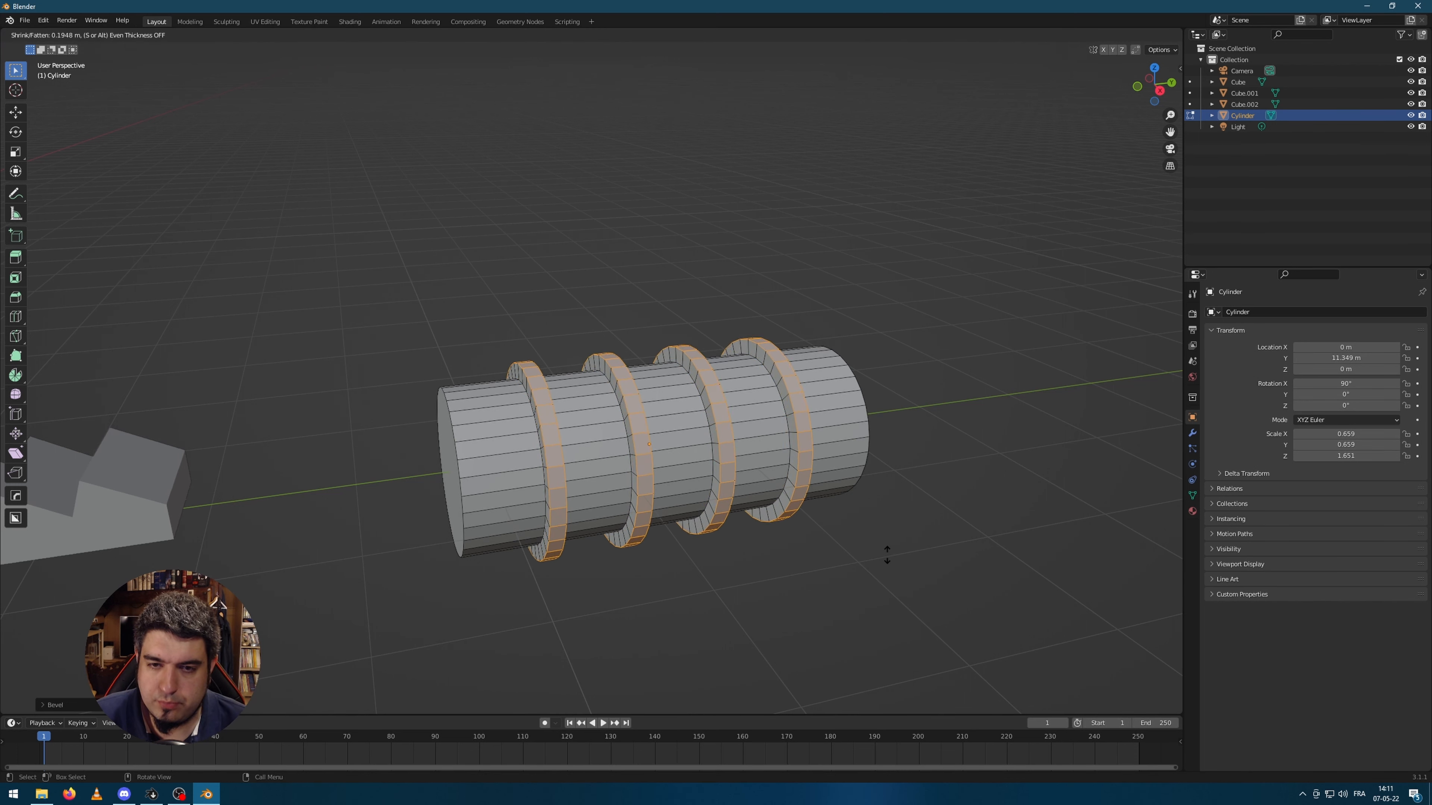
click(890, 579)
- Select the cylinder's end cap nearest the cubes and scale it down to form a tapered nose
middle_drag(891, 580, 773, 541)
key(Tab)
key(Tab)
key(3)
click(498, 515)
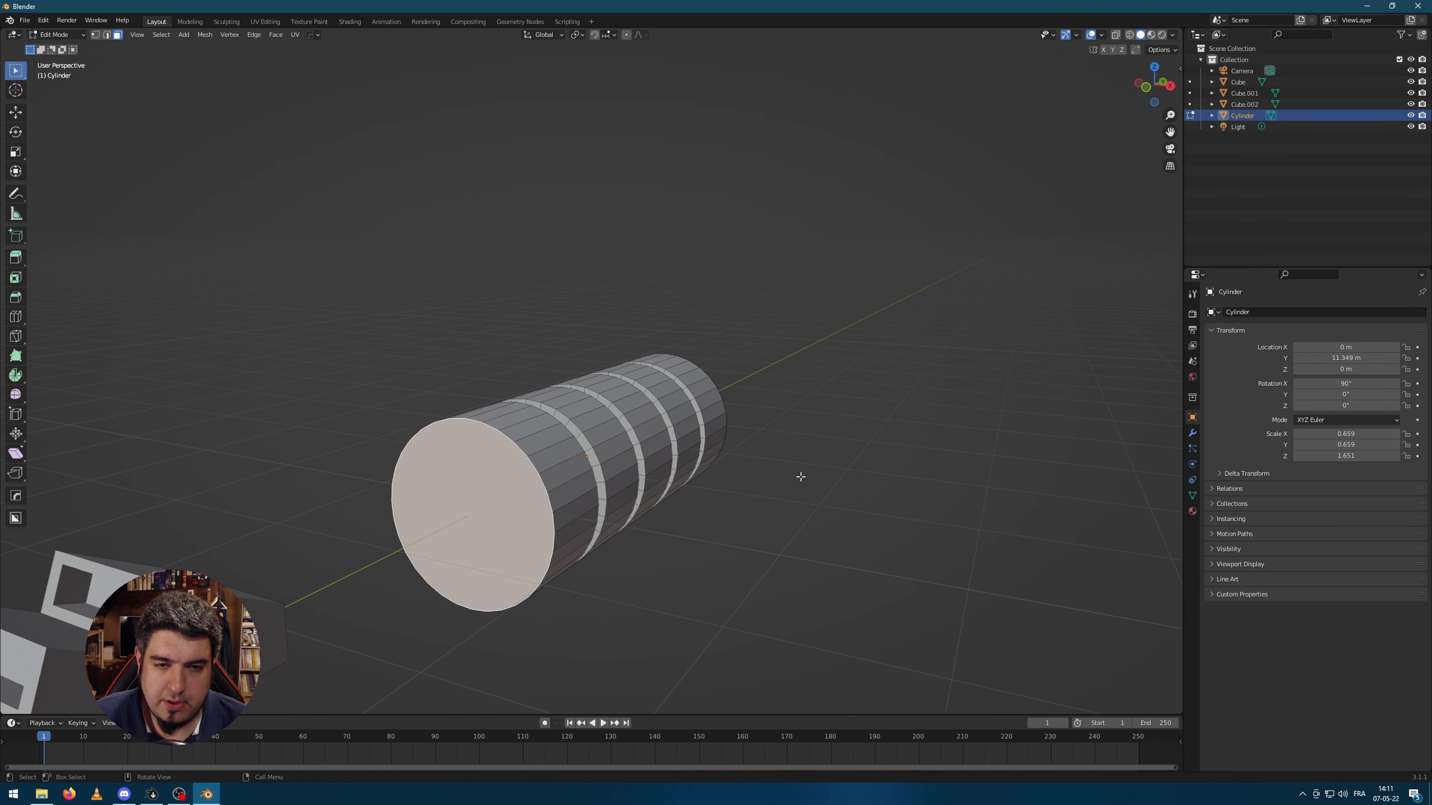
key(s)
click(688, 483)
- Duplicate the cylinder's untapered end cap in place and delete the duplicate
middle_drag(896, 492, 702, 496)
click(748, 541)
shift+middle_drag(748, 540, 612, 434)
key(shift+d)
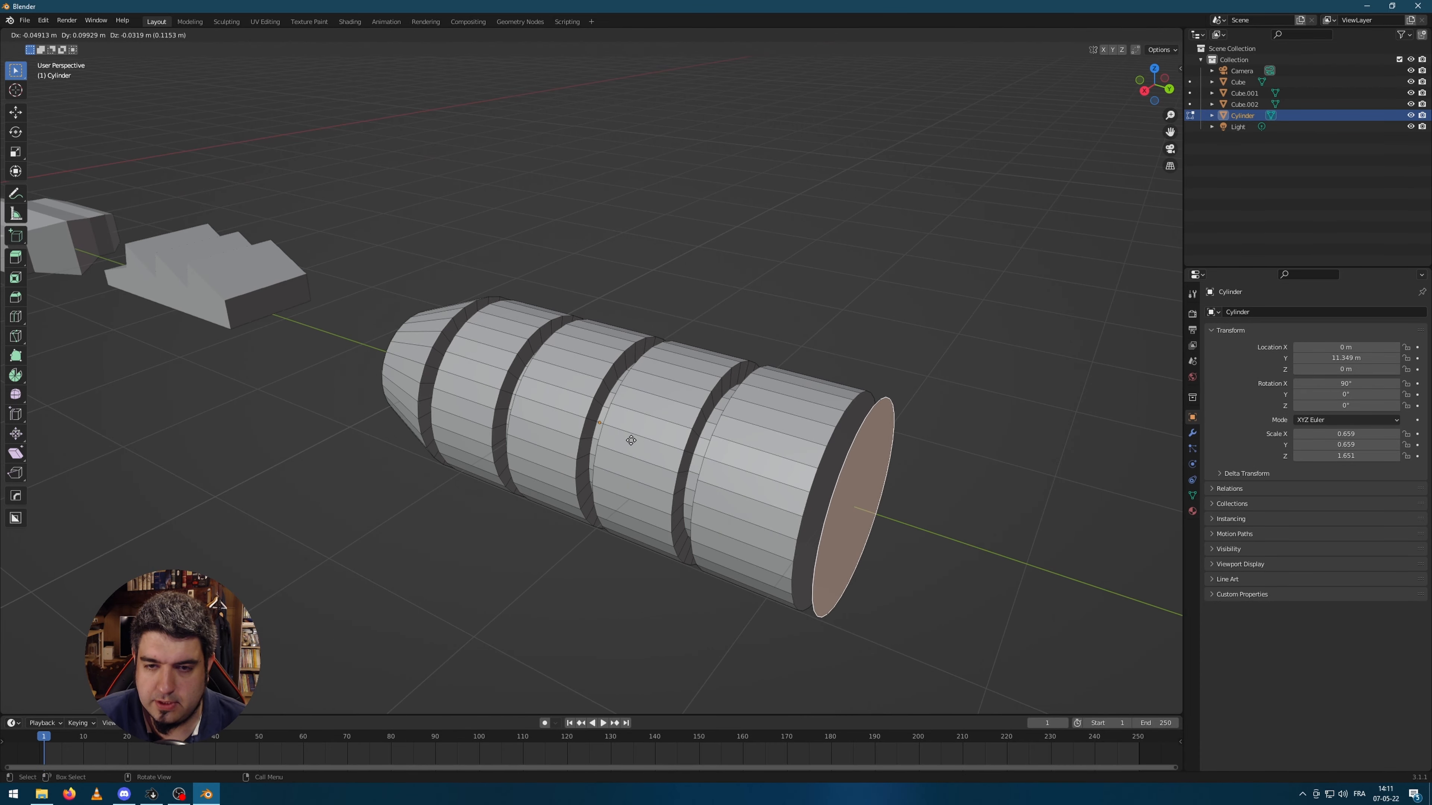
right_click(628, 436)
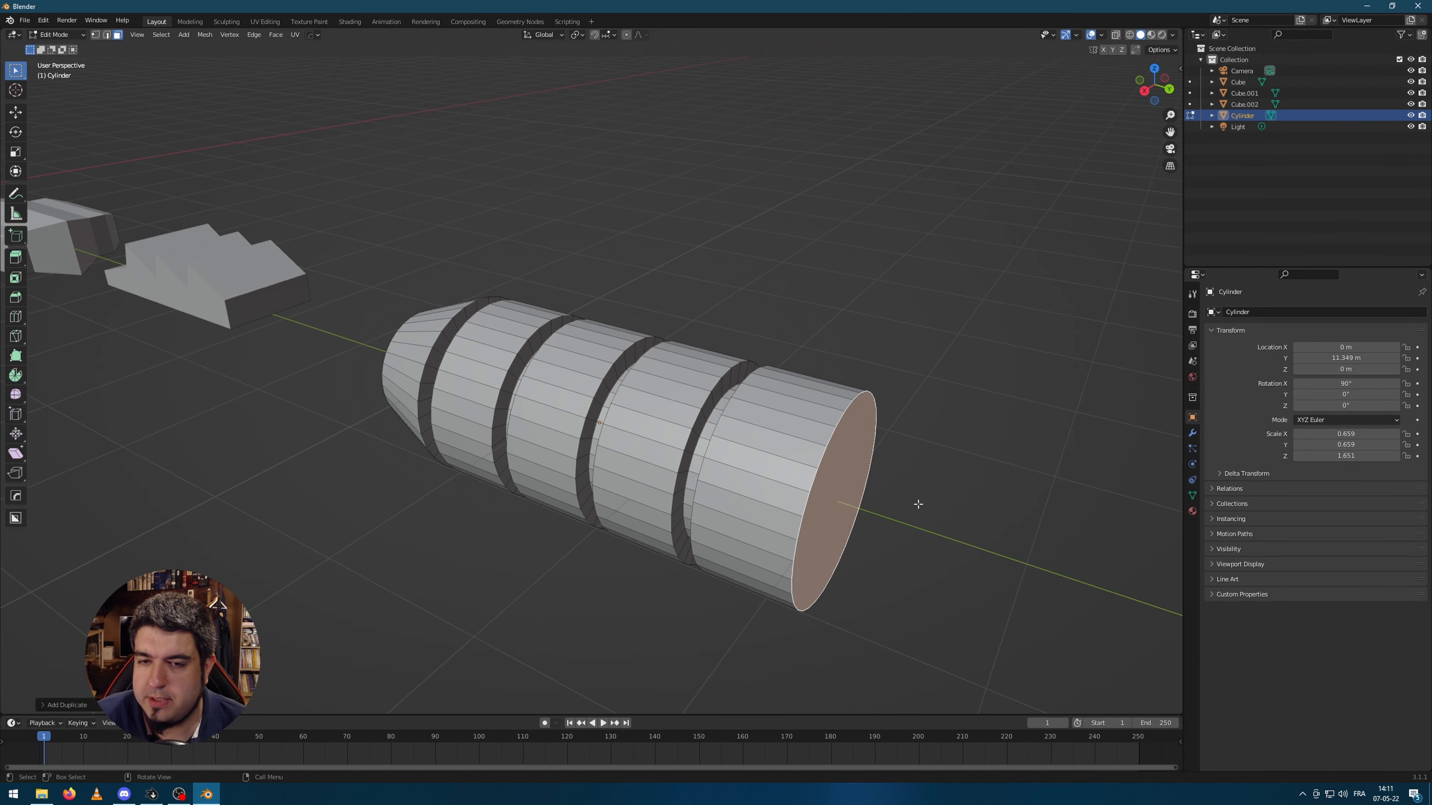
shift+middle_drag(996, 539, 729, 483)
key(x)
click(598, 503)
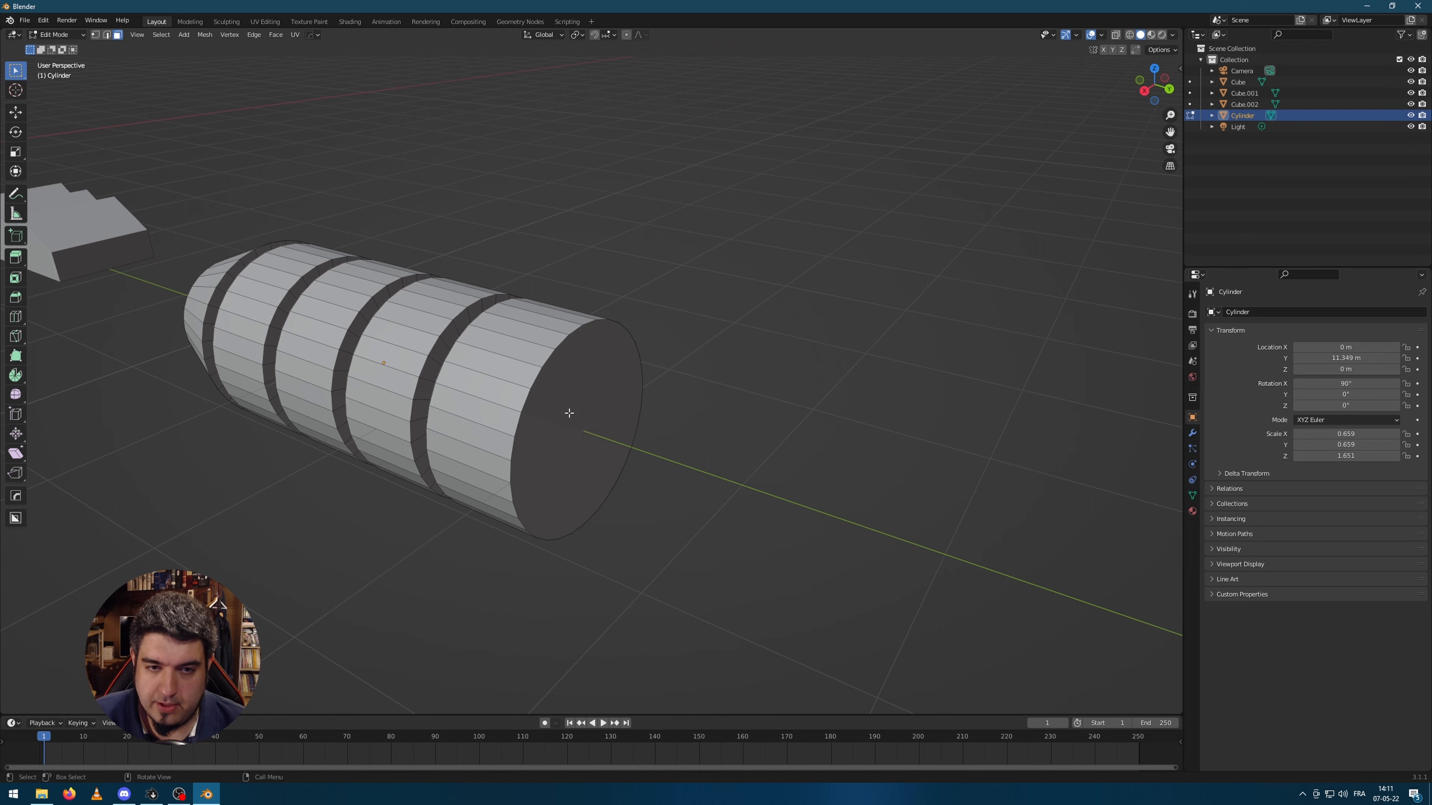
- Duplicate the cylinder's untapered end cap, leaving the copy at its original position
click(572, 412)
key(shift+d)
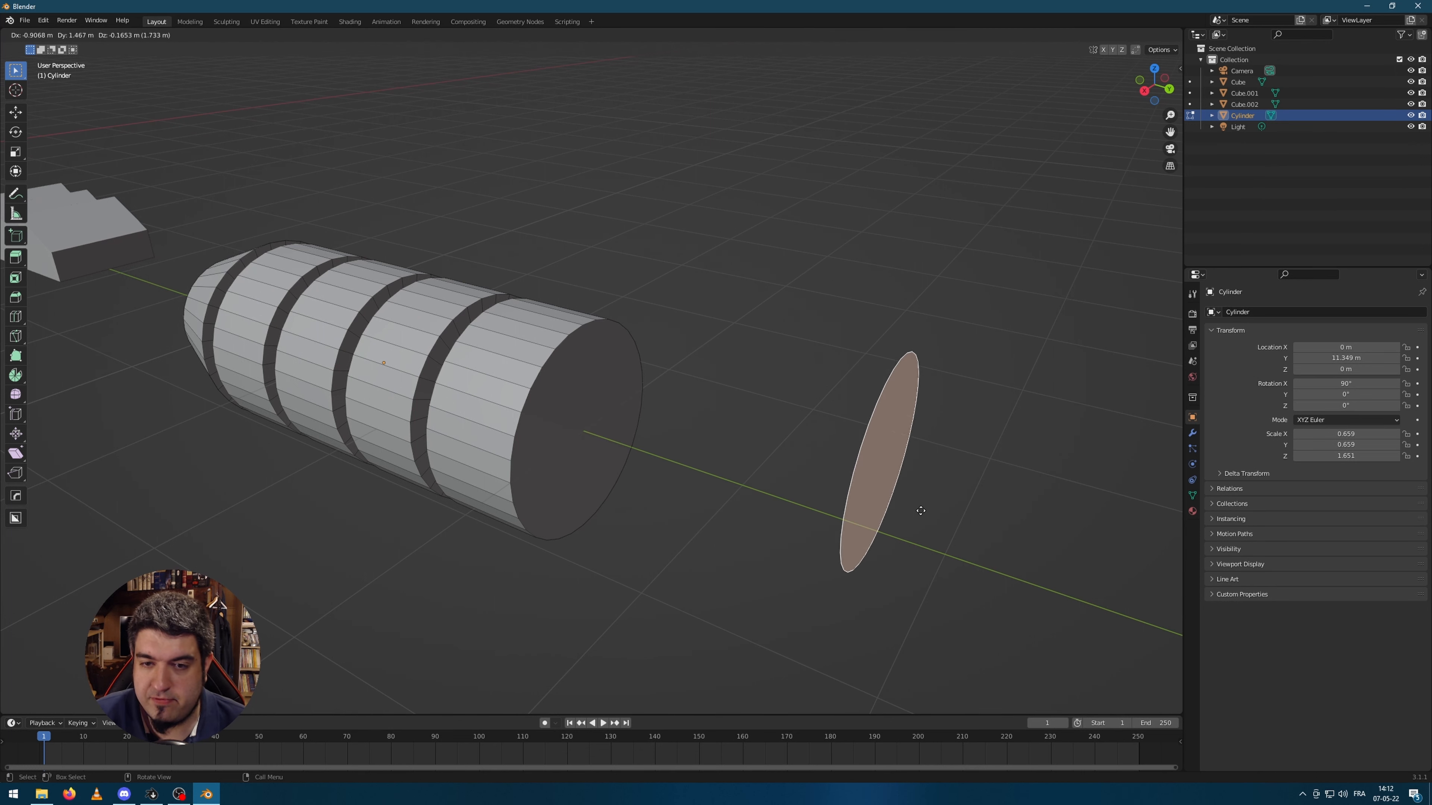
right_click(926, 499)
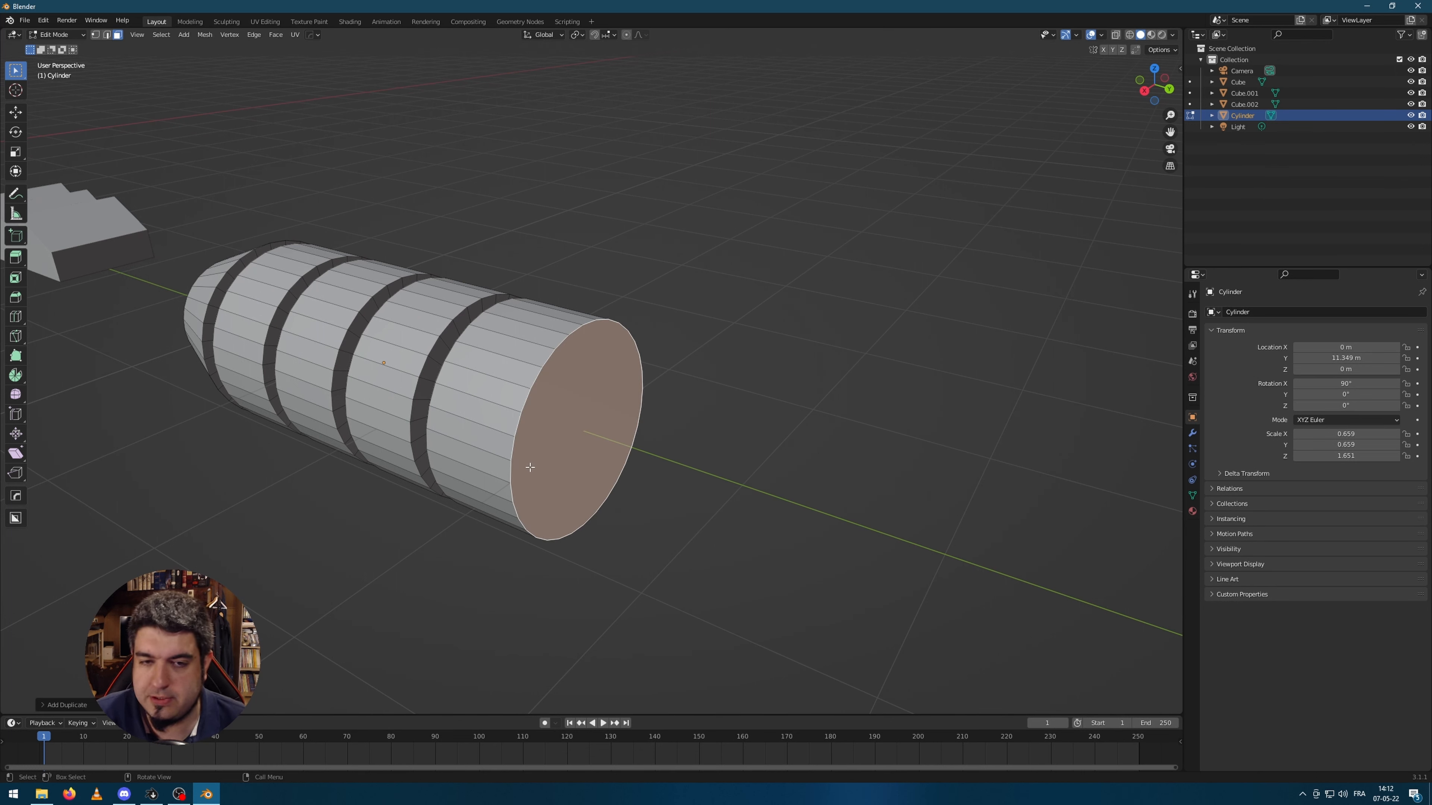
mouse_move(684, 487)
middle_down()
mouse_move(697, 458)
mouse_move(681, 467)
mouse_move(701, 475)
middle_up()
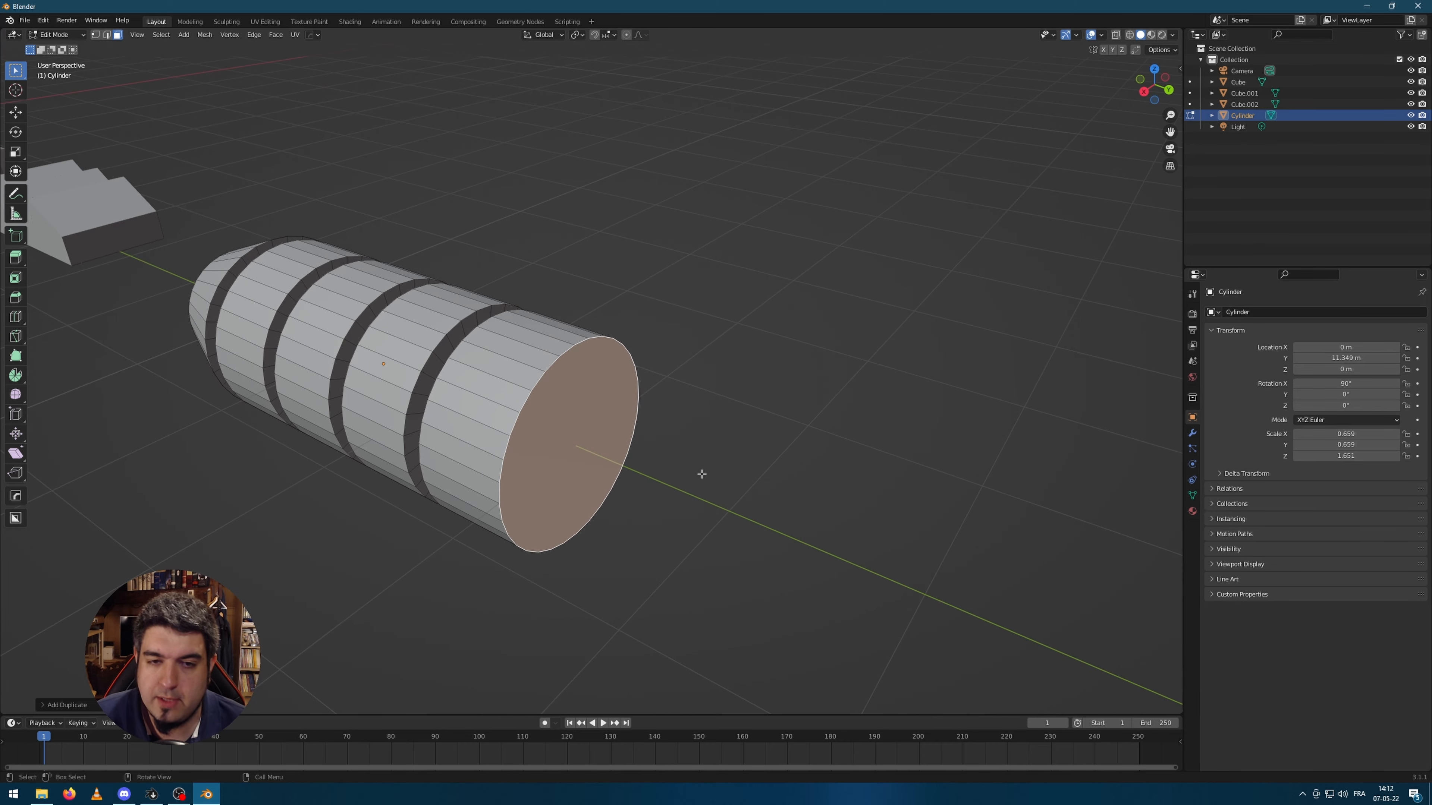
- Enlarge the duplicated cap face to about 1.2 times its size and extrude it outward into a thin disc
key(s)
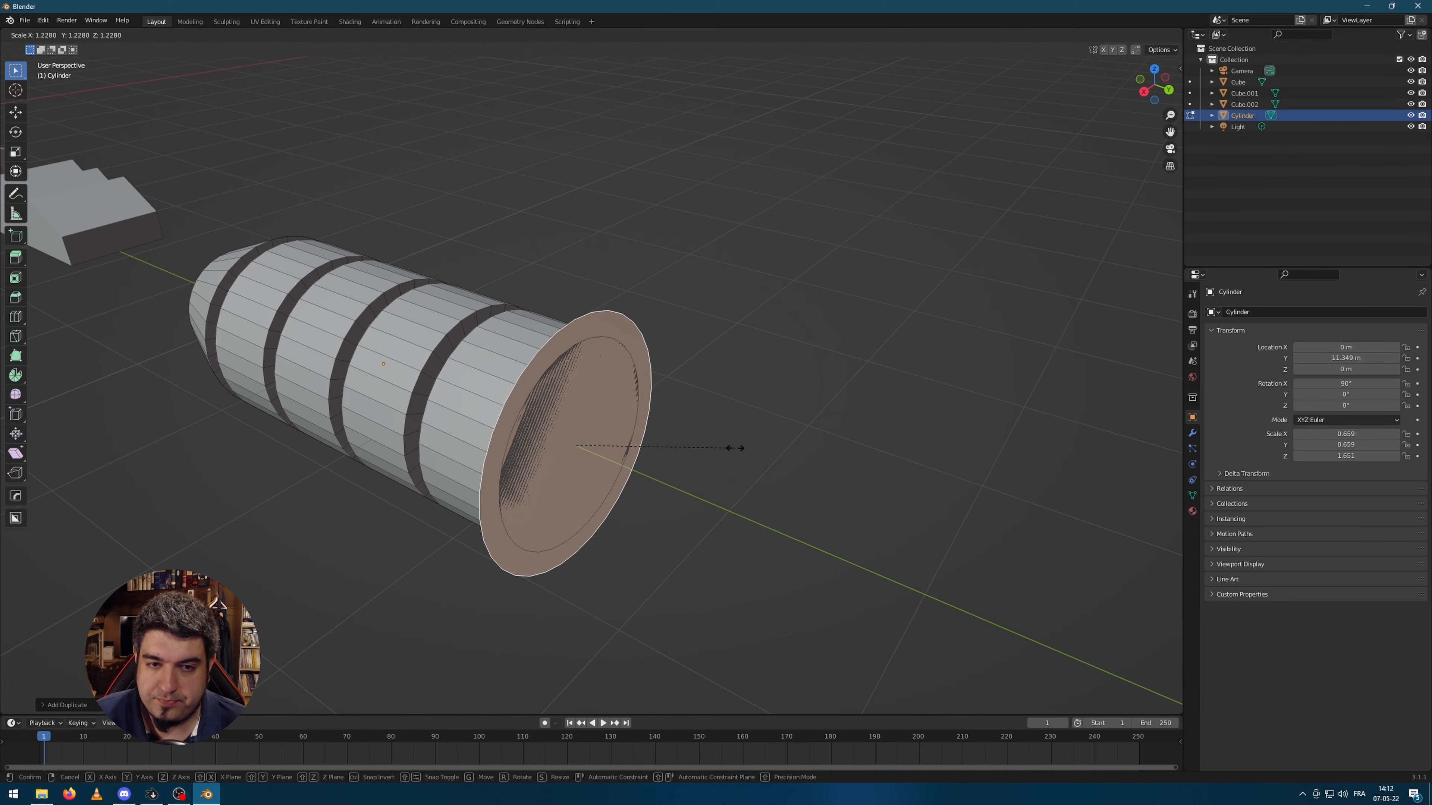
click(684, 460)
middle_drag(684, 460, 710, 426)
key(e)
click(730, 428)
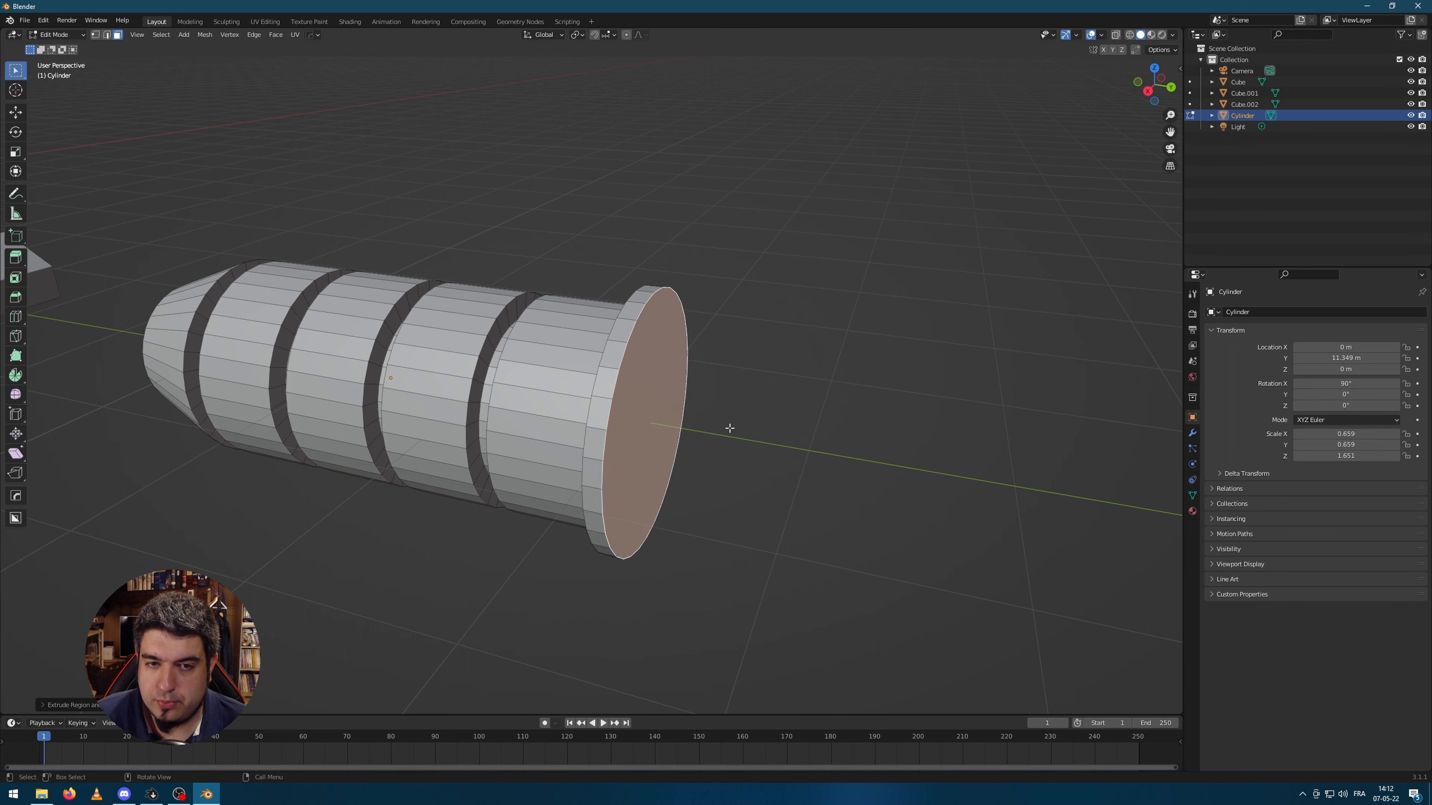
- Extrude a wider step from the disc's outer face by enlarging the face and extruding it a short distance outward
key(s)
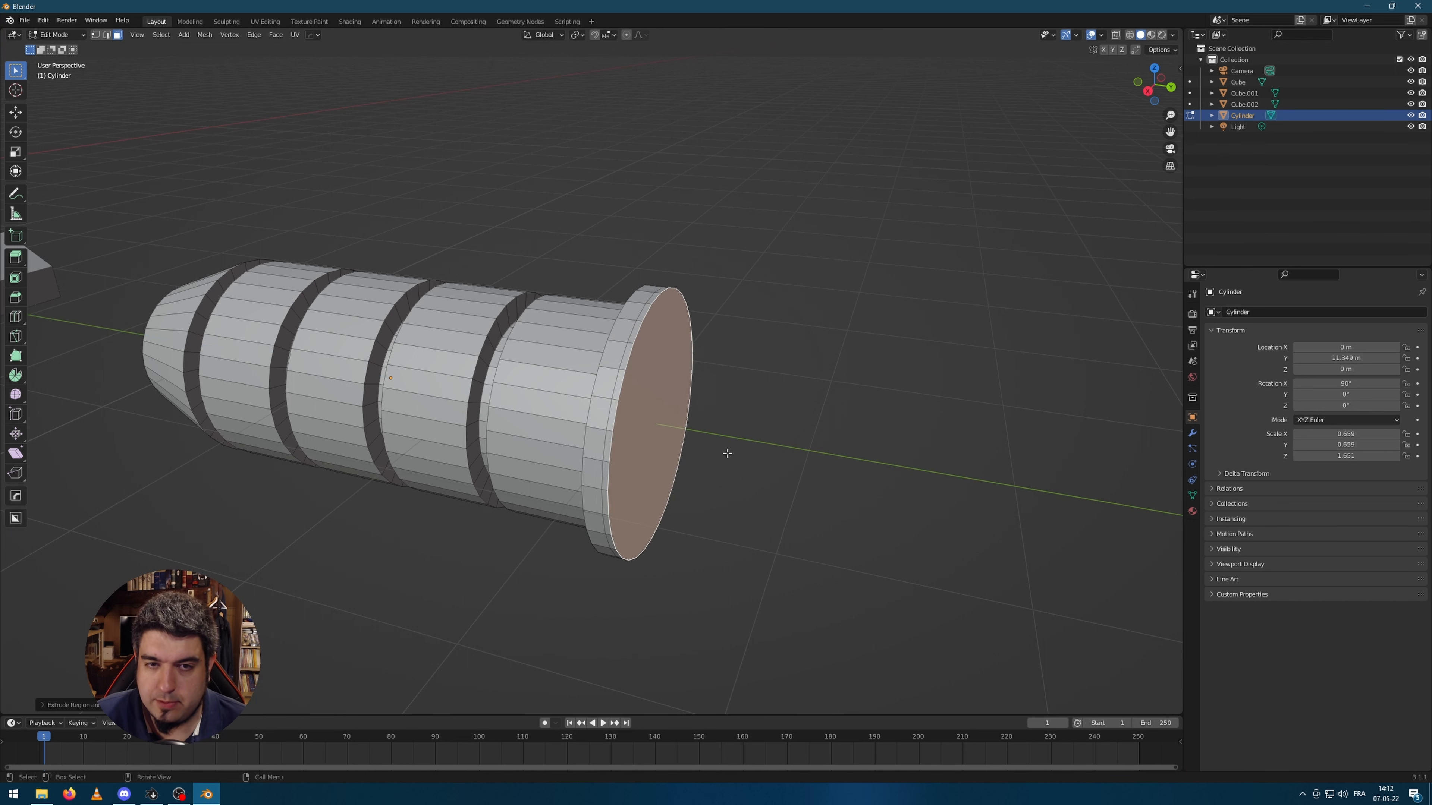
click(751, 429)
key(e)
click(761, 433)
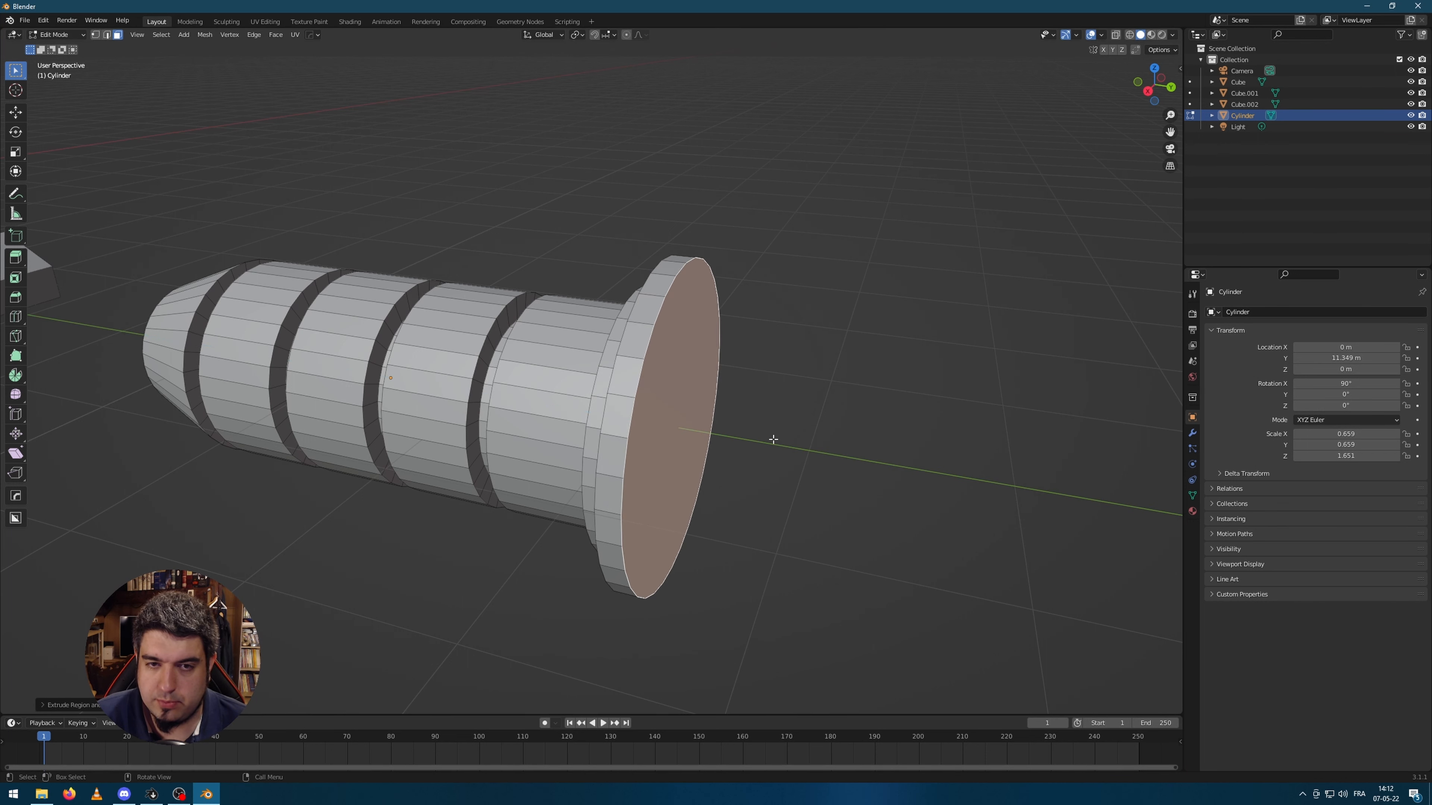
- Inset the wide disc's outer face to leave a thin rim and extrude the inner face inward as a recess
mouse_move(899, 416)
middle_down()
mouse_move(856, 416)
mouse_move(897, 407)
middle_up()
key(i)
click(861, 402)
key(e)
click(904, 445)
key(Tab)
scroll(647, 522, down, 5)
middle_drag(646, 523, 571, 416)
key(Tab)
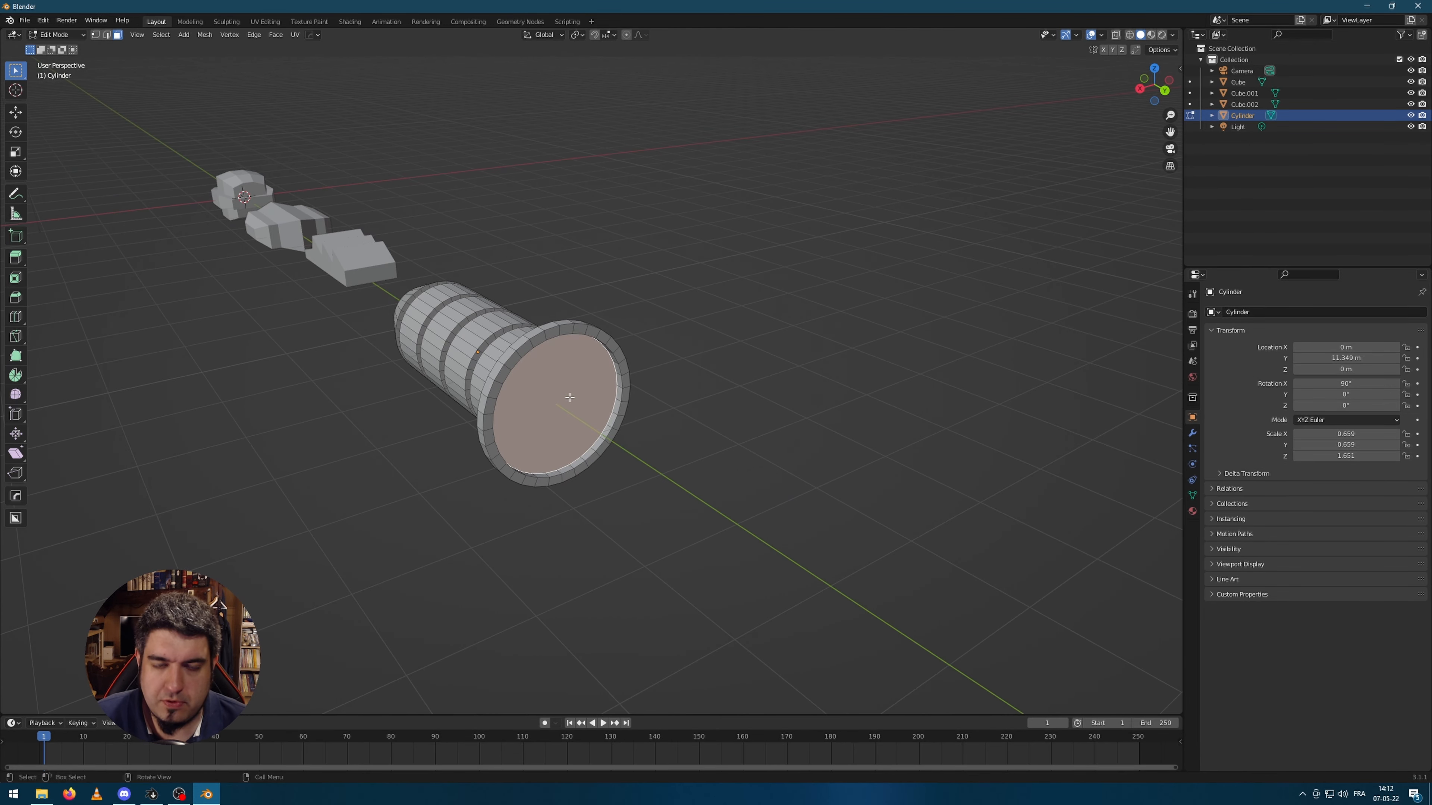
- Grow the selection from the recessed face over the whole stepped disc and stretch it along the Y axis
scroll(599, 455, up, 2)
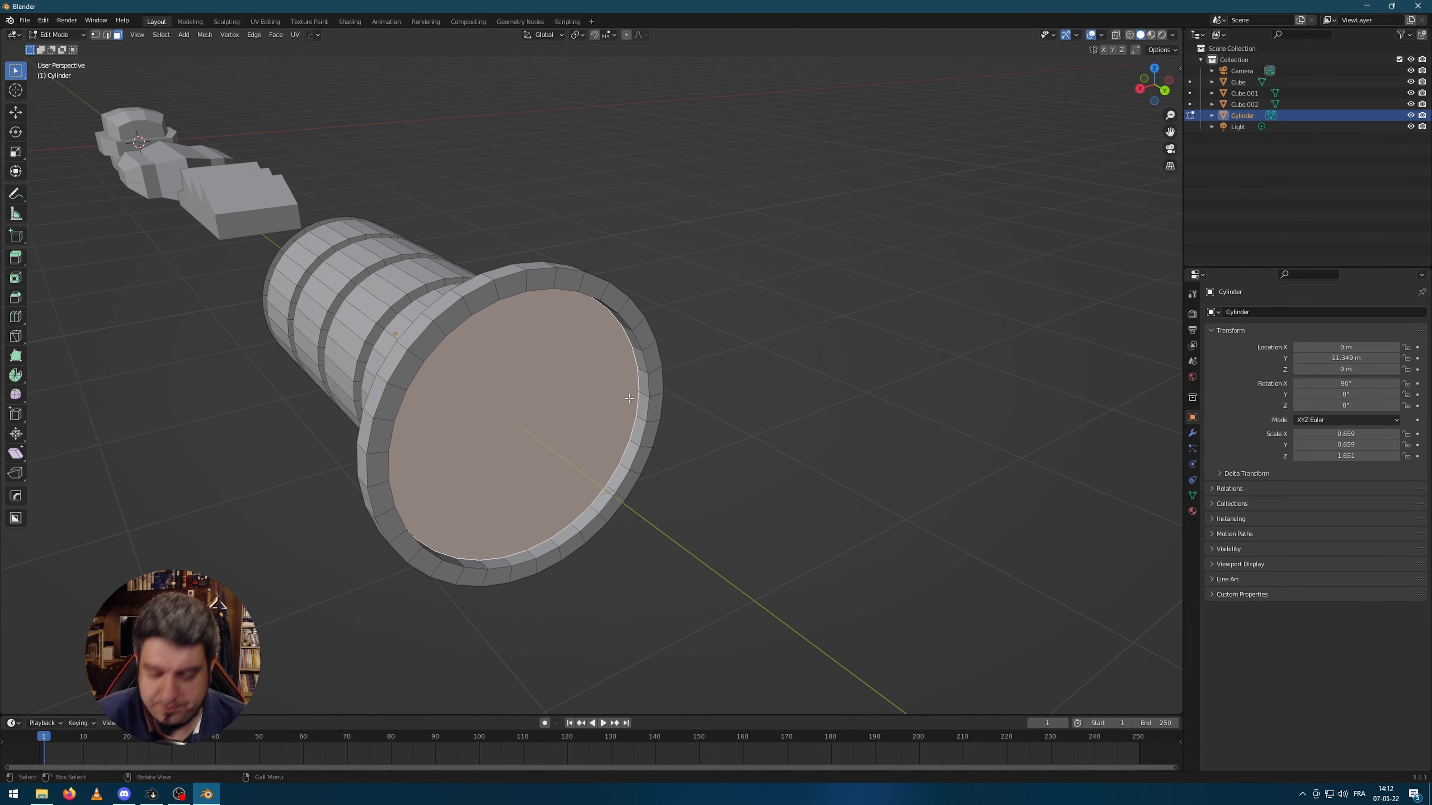
key(ctrl+KP_Add)
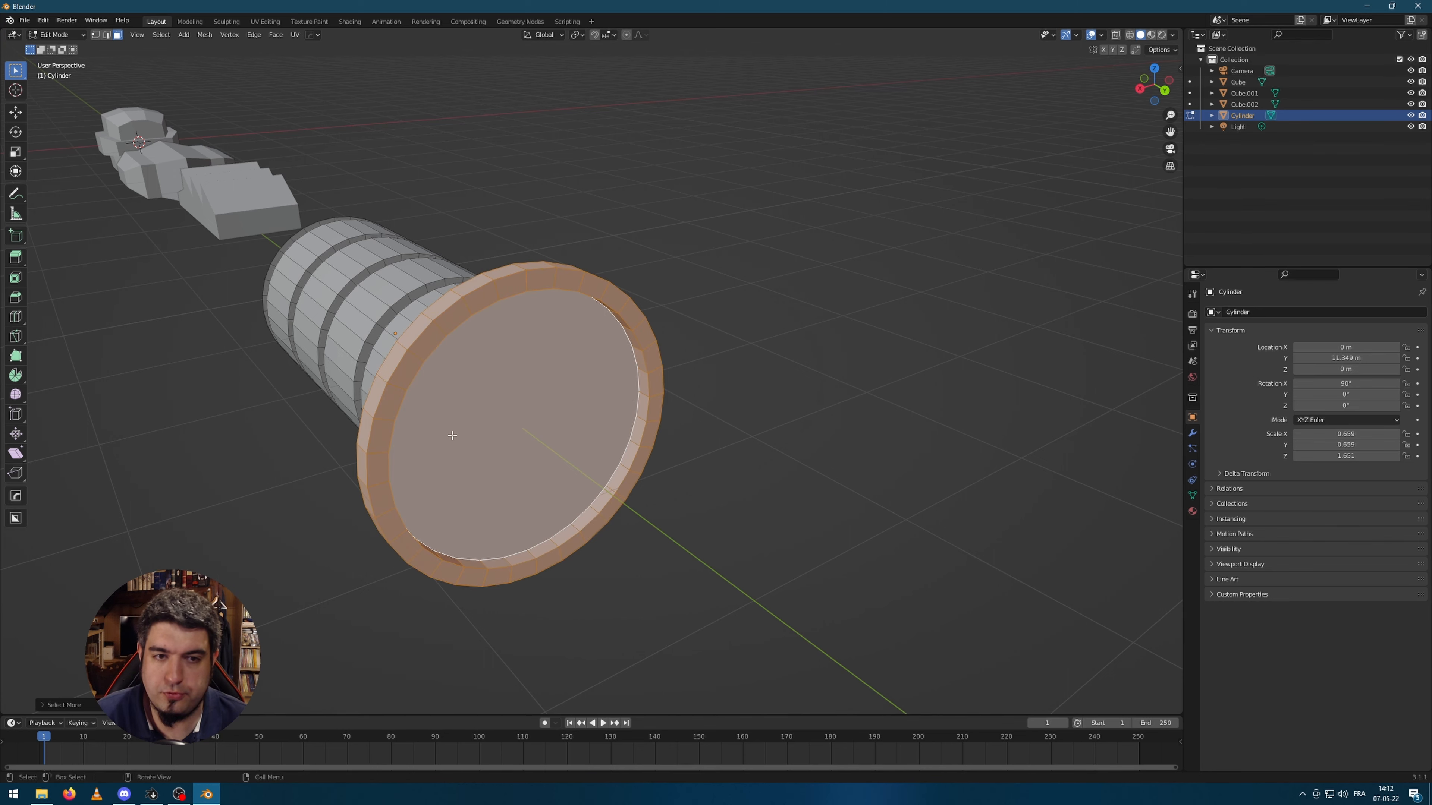
middle_drag(629, 398, 565, 451)
key(ctrl+KP_Add)
key(ctrl+KP_Add)
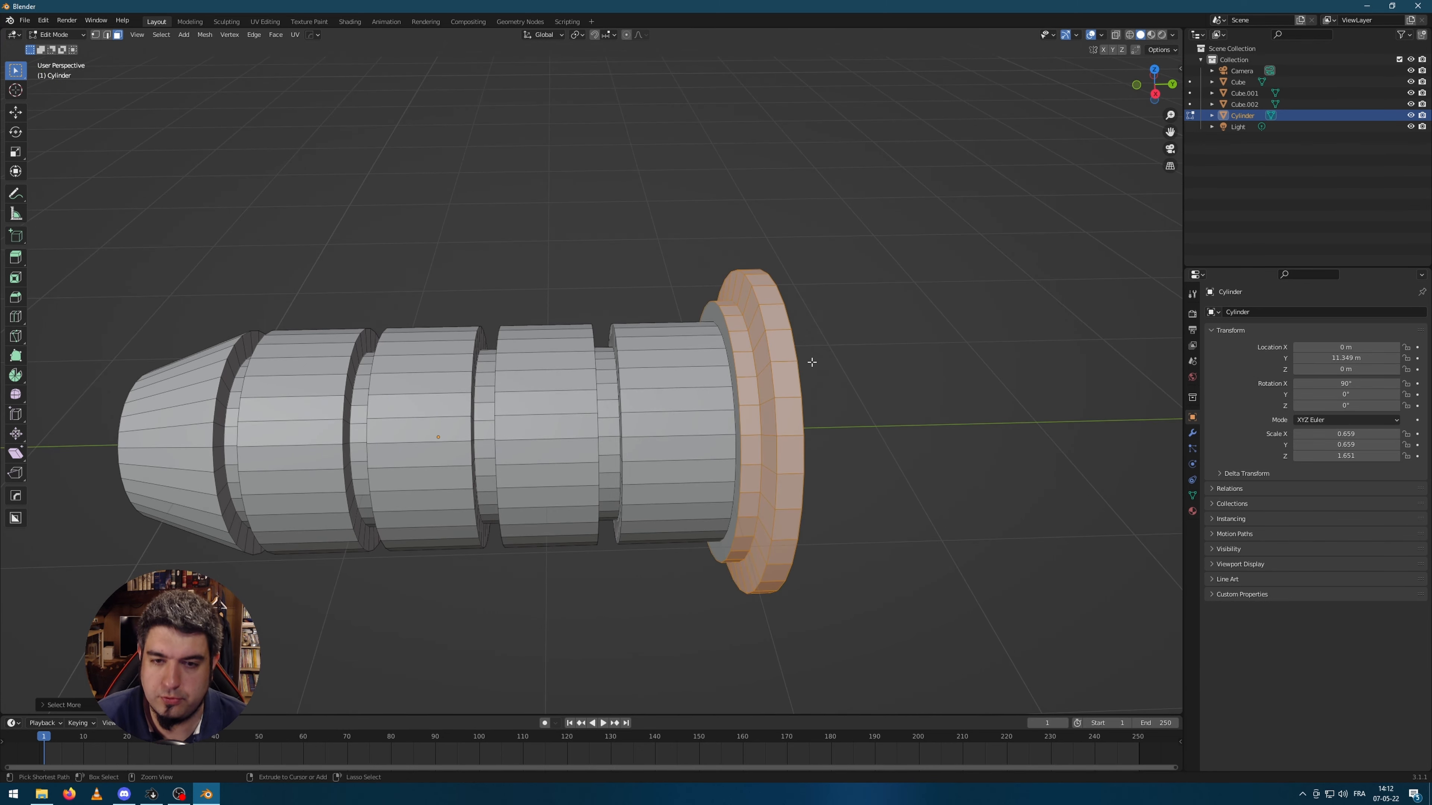
scroll(850, 460, down, 2)
key(s)
key(y)
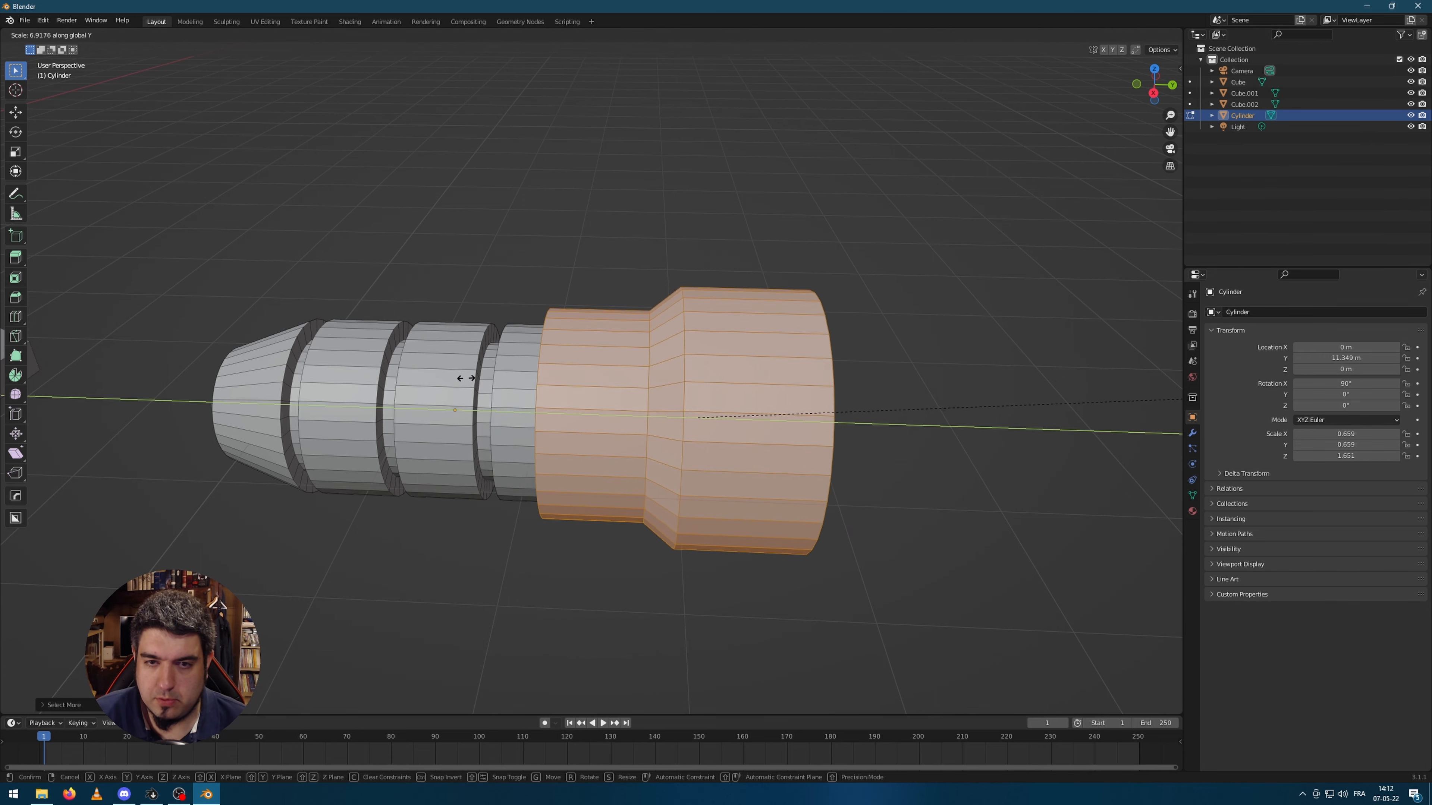
click(26, 345)
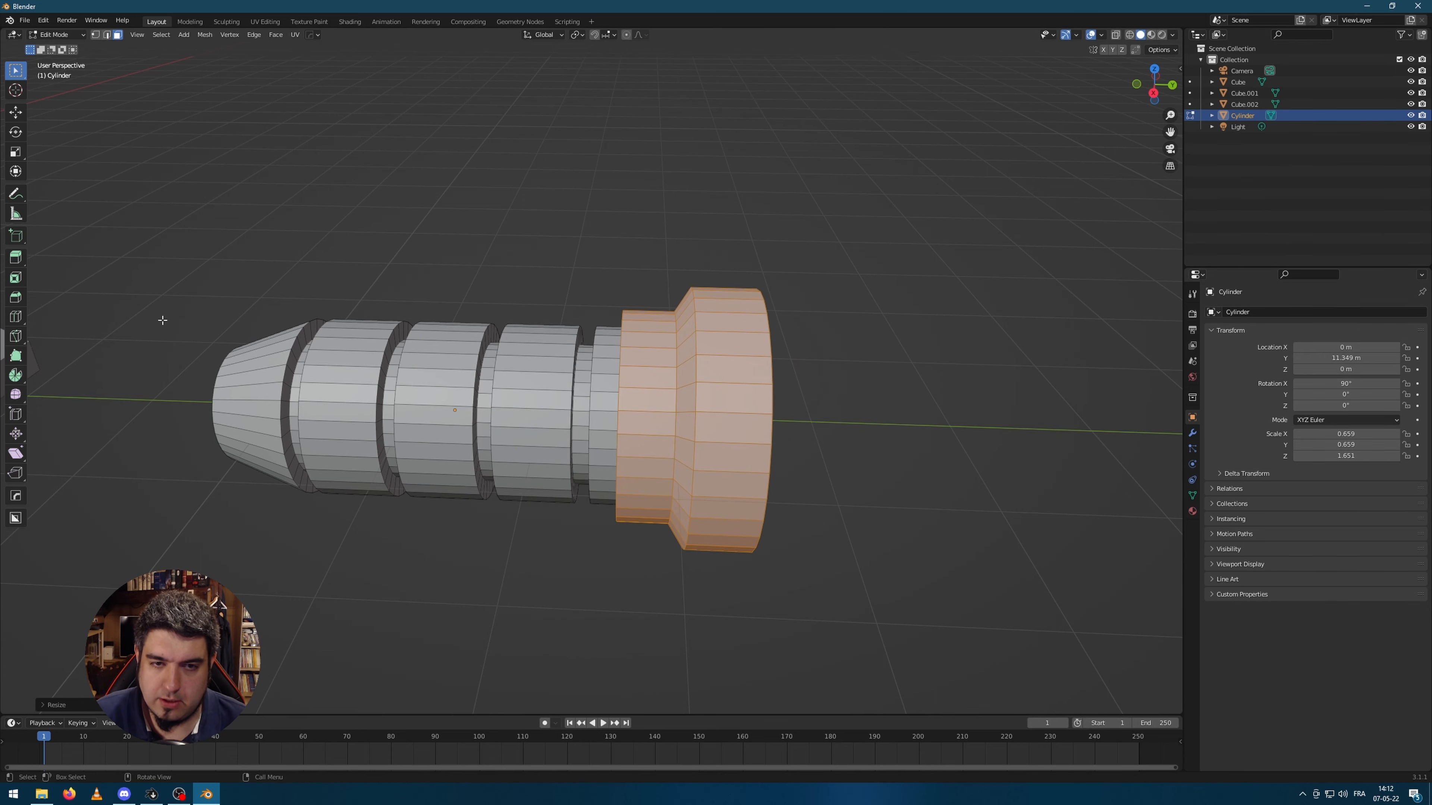
mouse_move(879, 419)
middle_down()
mouse_move(853, 416)
mouse_move(864, 405)
middle_up()
middle_drag(675, 363, 700, 379)
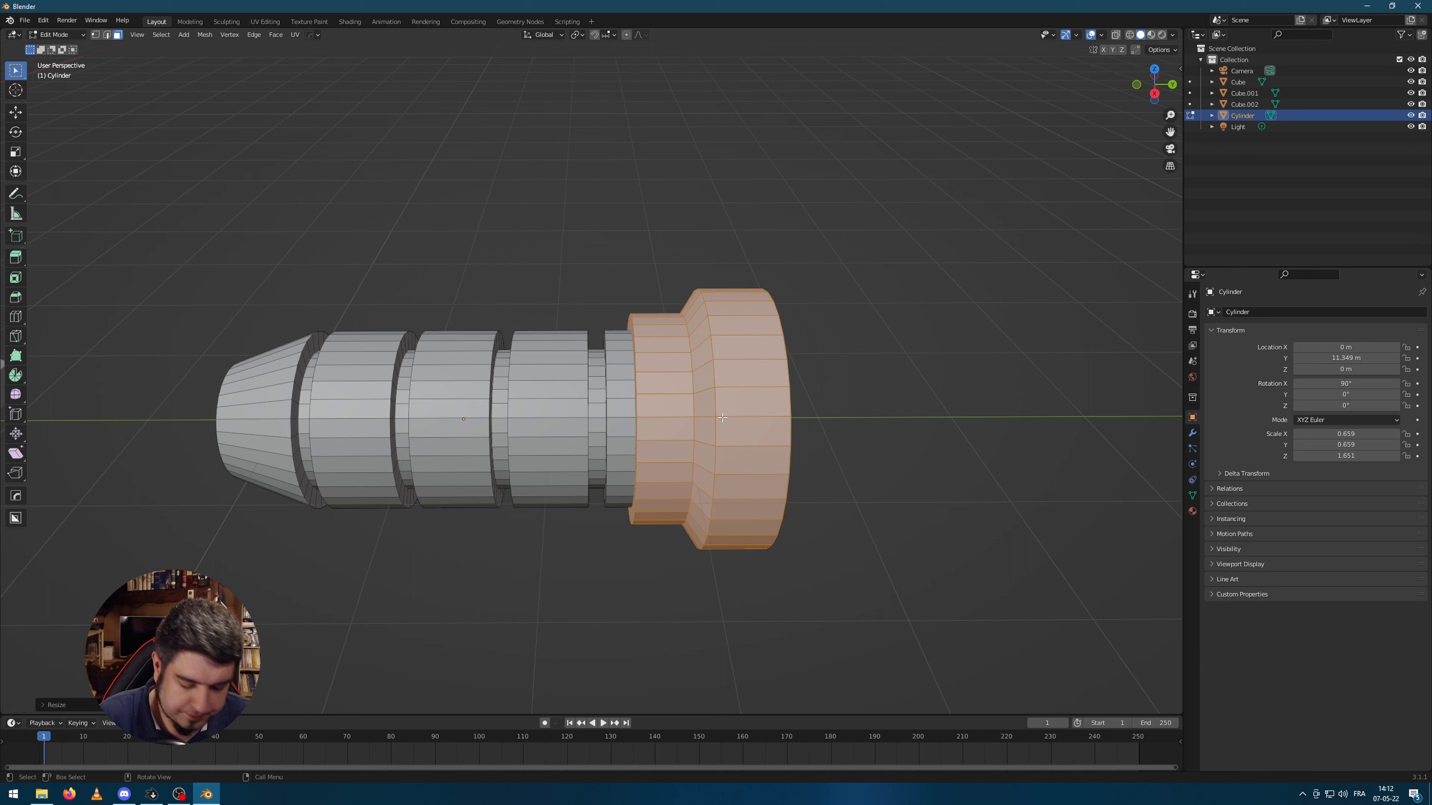
- Move the stepped ring along Y clear of the cylinder body and return to Object Mode
key(g)
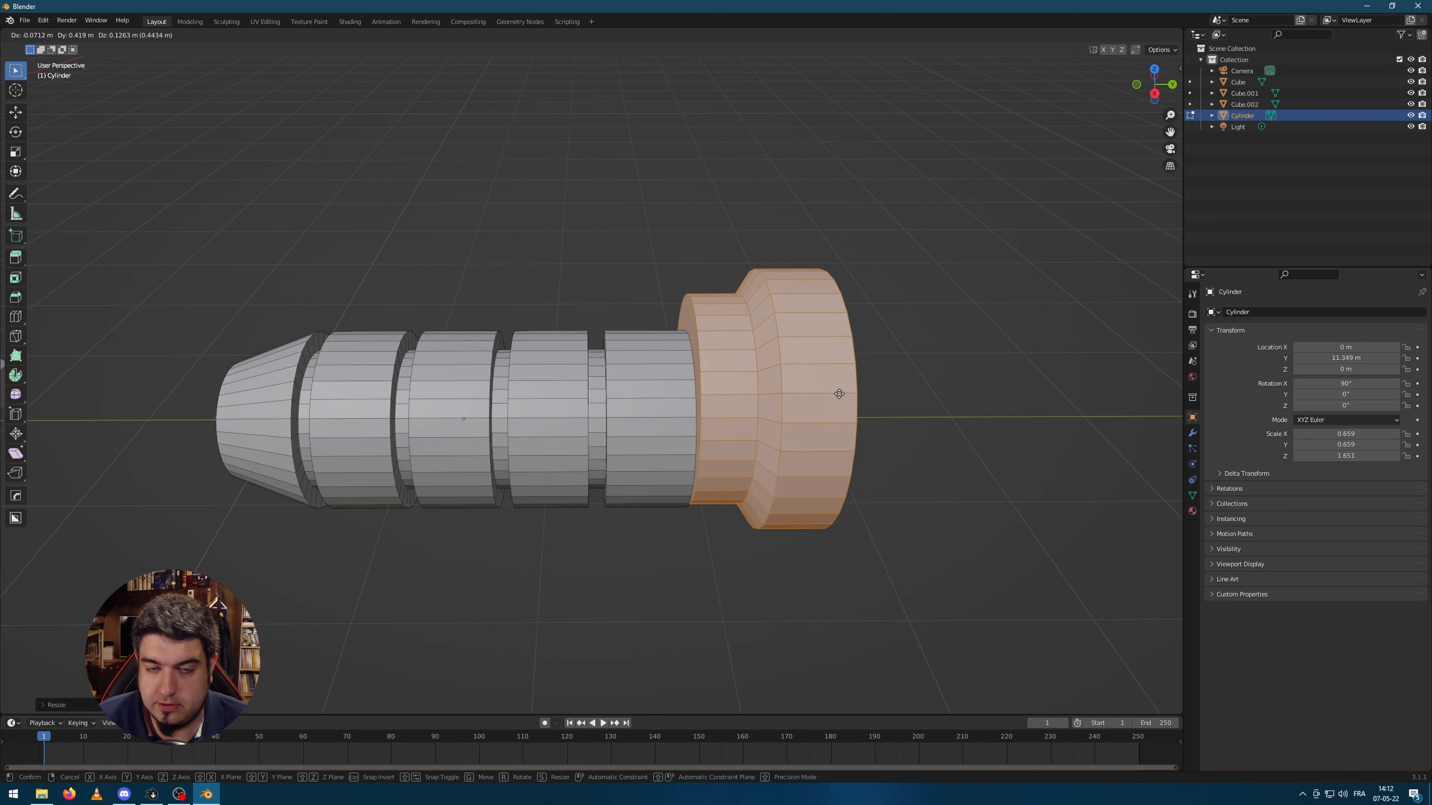
key(y)
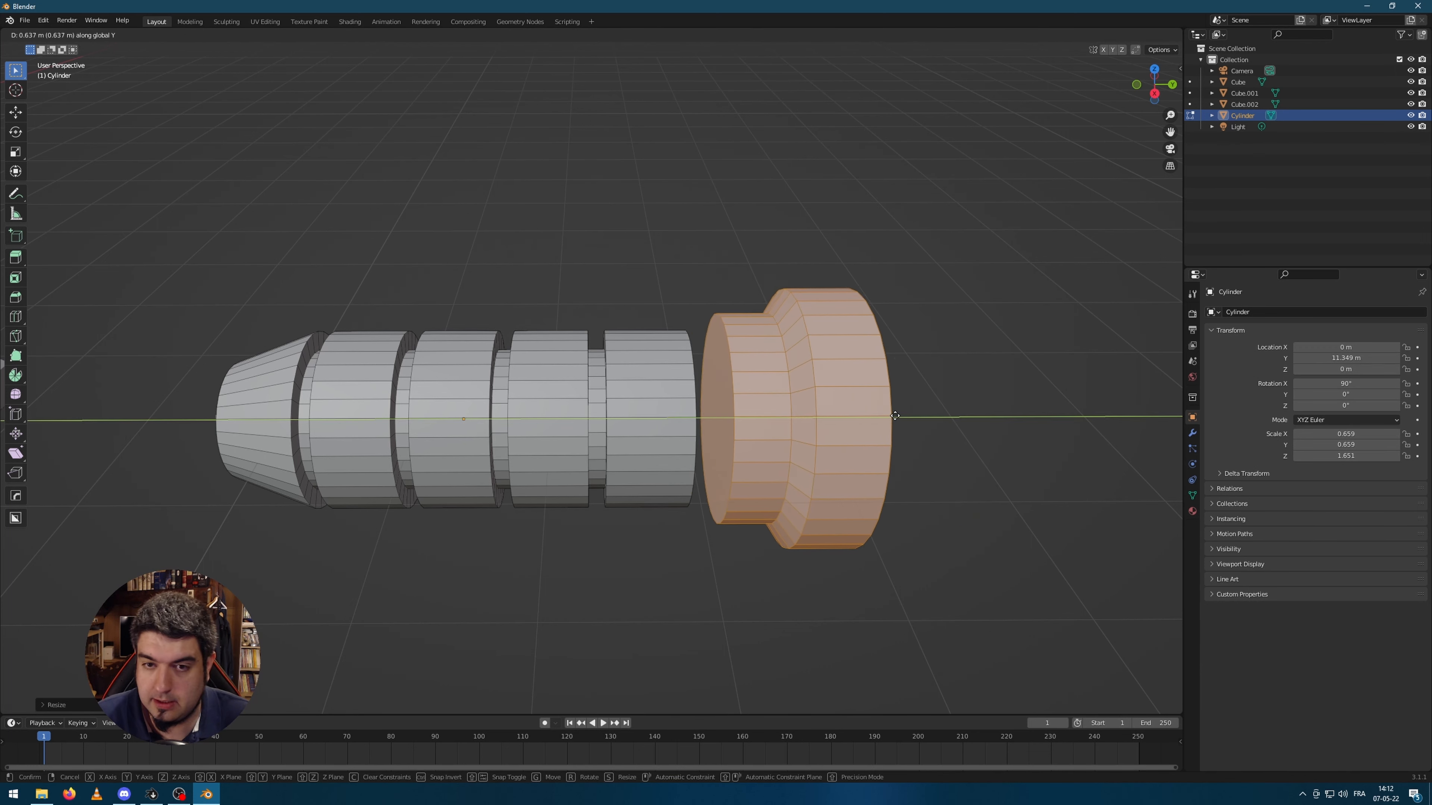
click(1014, 406)
scroll(780, 287, down, 2)
middle_drag(944, 288, 886, 288)
key(Tab)
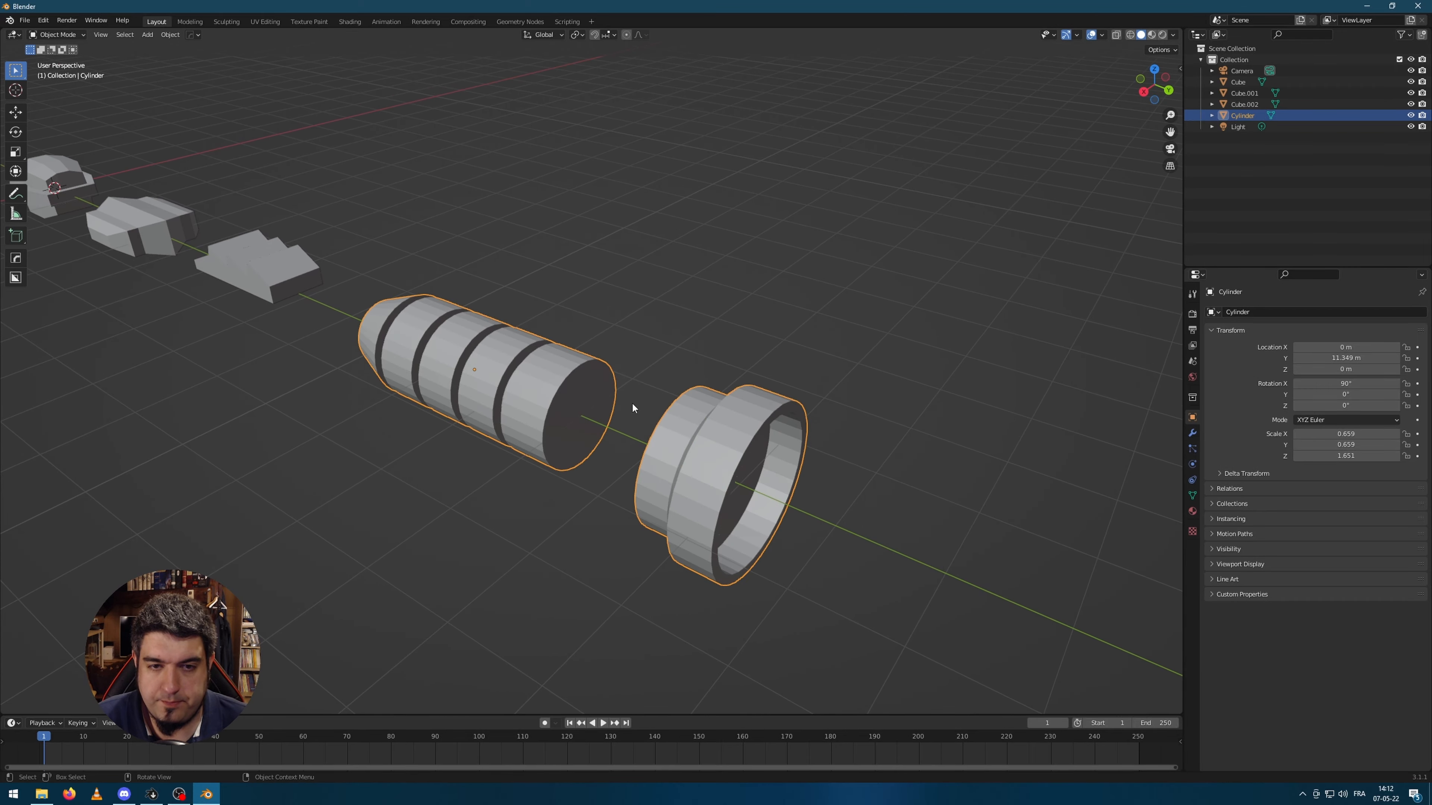
- In Edit Mode, add a loop cut near the body's flat end and scale the end cap down to about 0.69
key(Tab)
scroll(567, 417, up, 2)
click(568, 416)
middle_drag(568, 416, 739, 354)
key(ctrl+r)
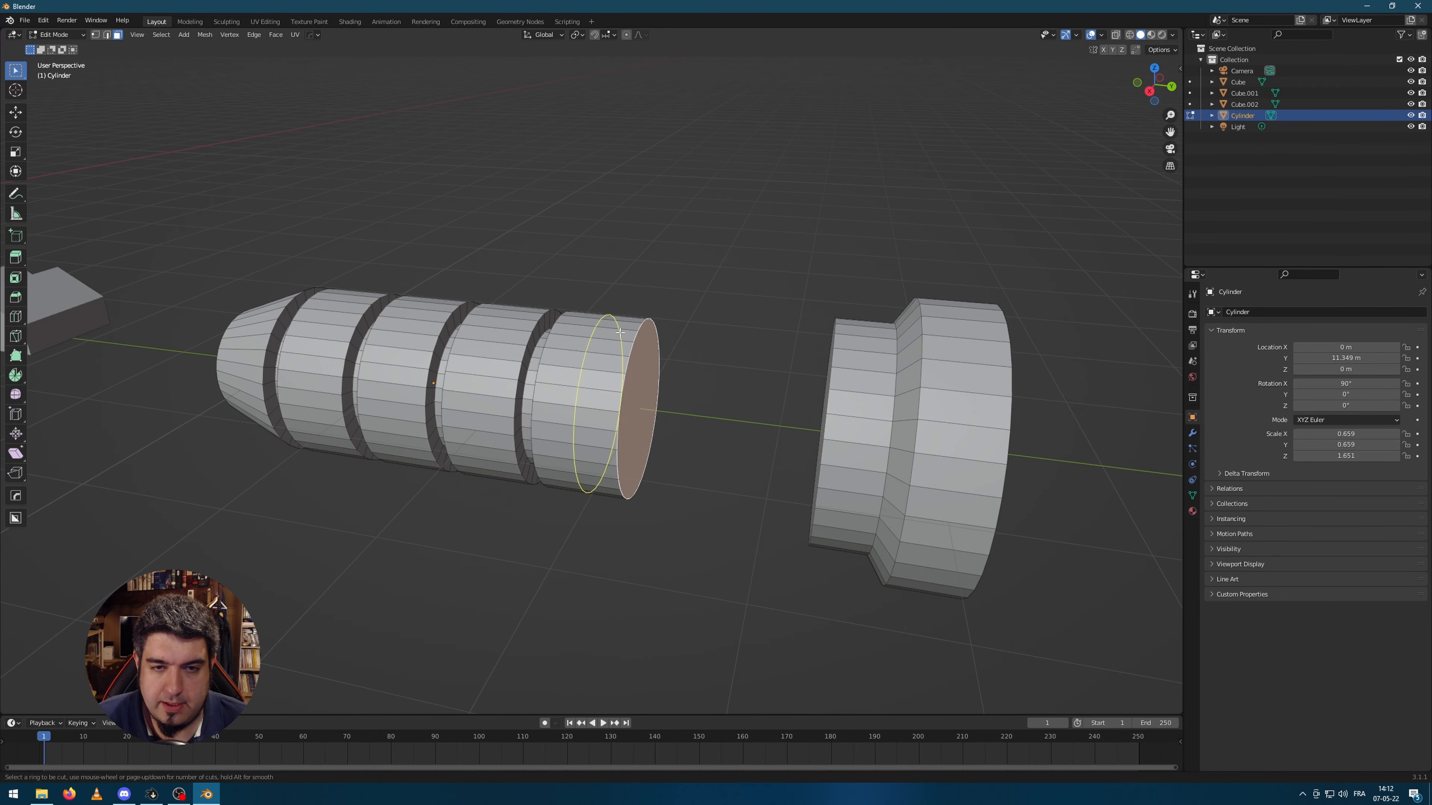
click(620, 332)
click(732, 324)
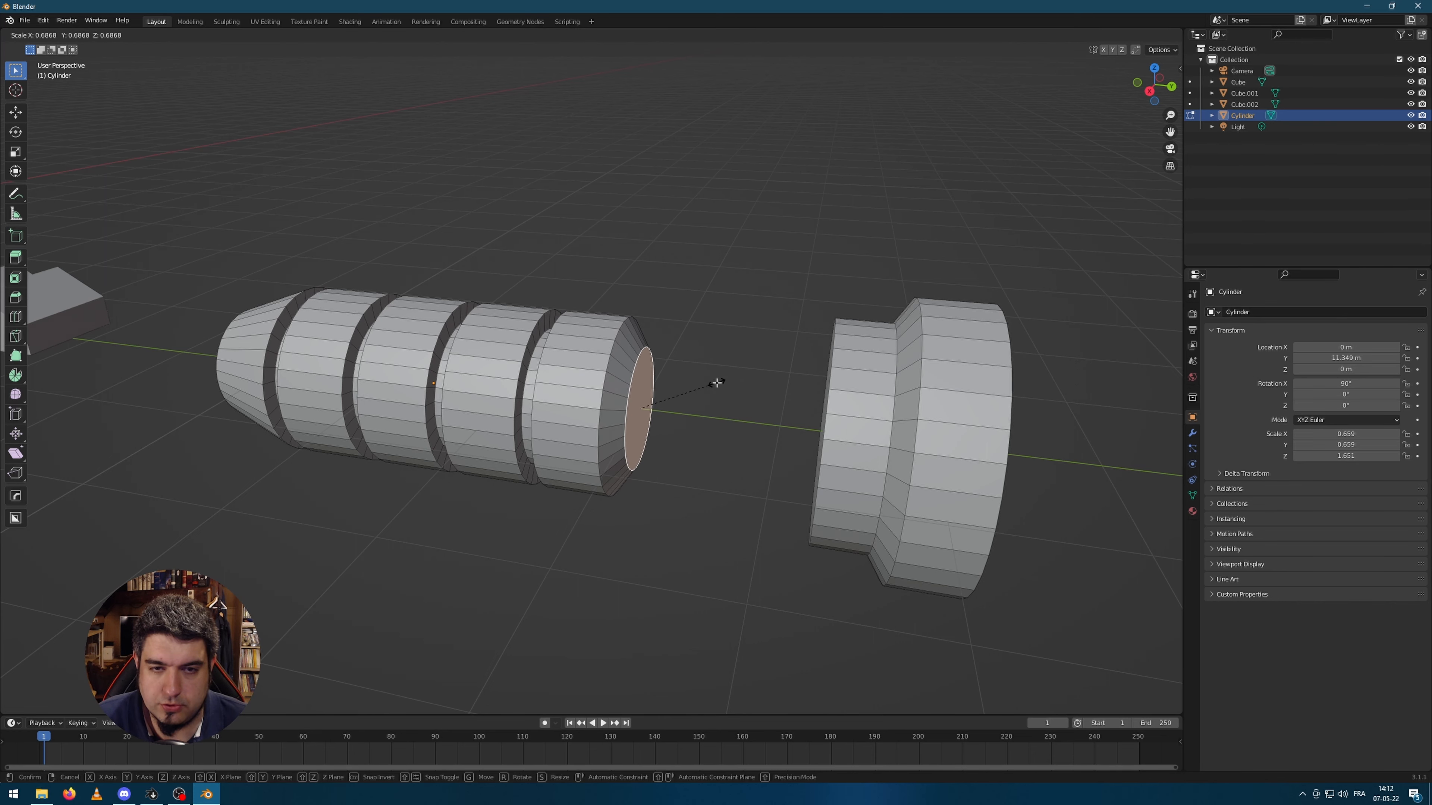
- Check in Object Mode whether the body and the ring select as a single object, and return to Edit Mode
key(Tab)
scroll(707, 372, down, 2)
middle_drag(586, 403, 584, 457)
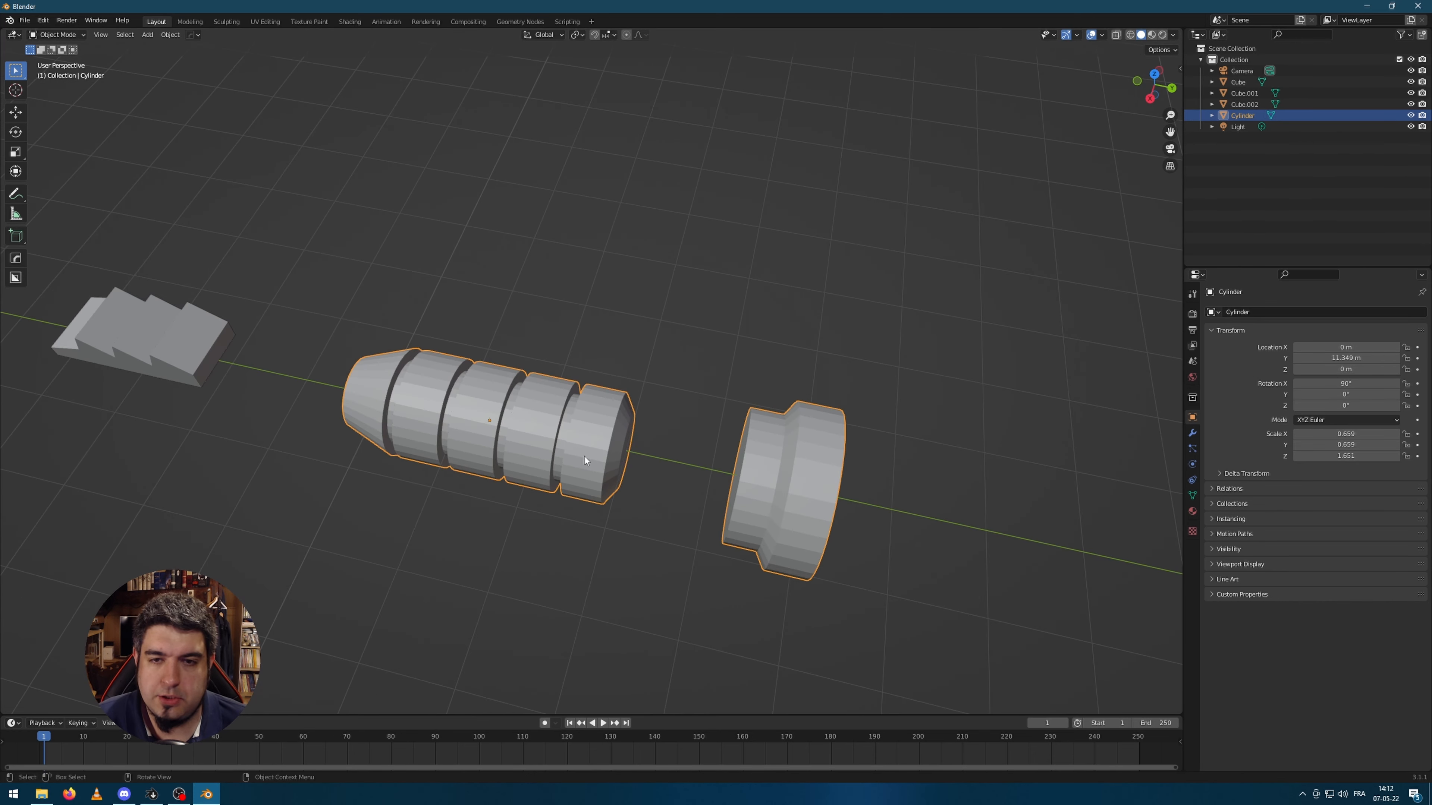
click(876, 442)
middle_drag(1014, 502, 952, 463)
click(536, 420)
middle_drag(702, 451, 798, 452)
key(Tab)
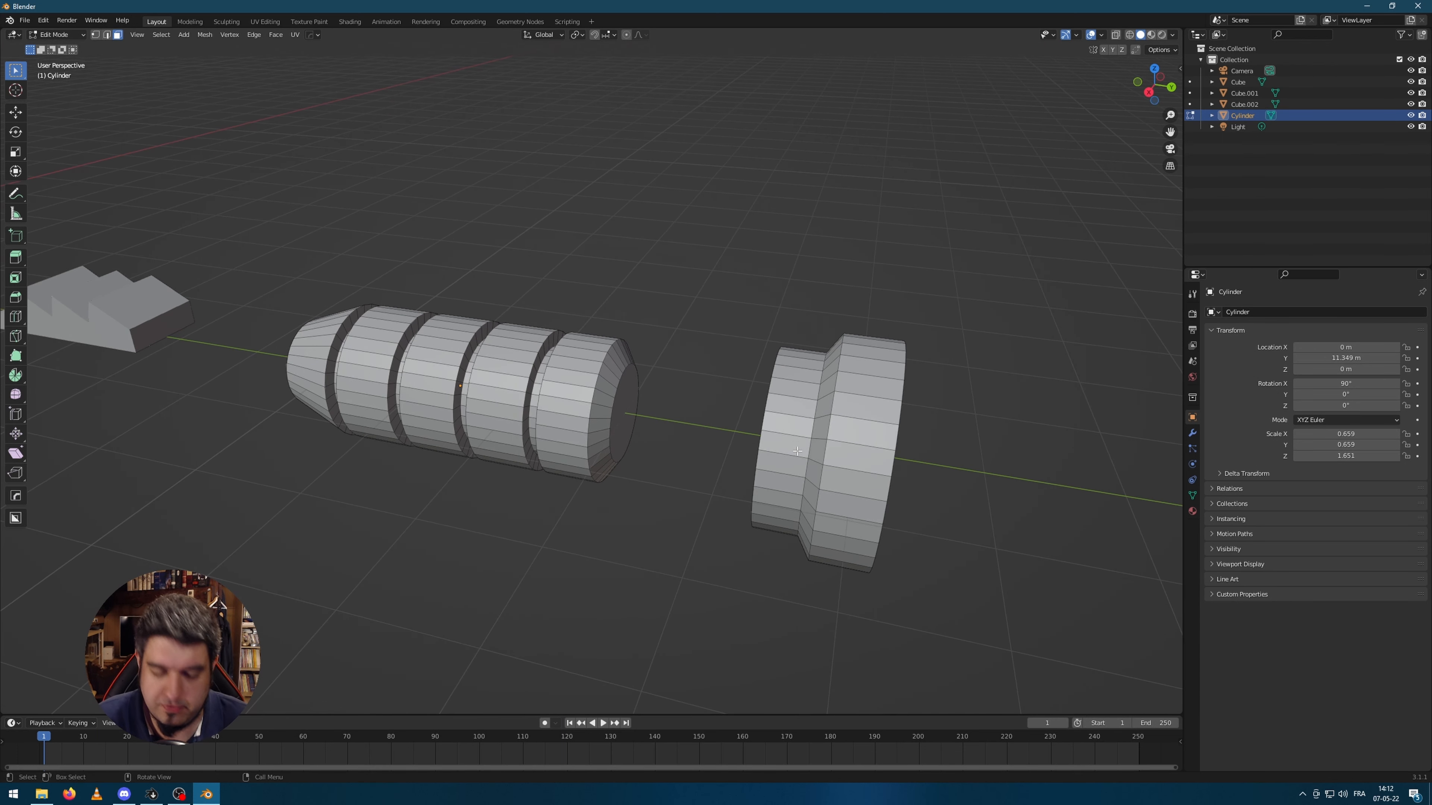
- Box-select the stepped ring in solid shading and clear the selection
drag(660, 196, 1007, 627)
middle_drag(1006, 627, 1058, 413)
click(1011, 318)
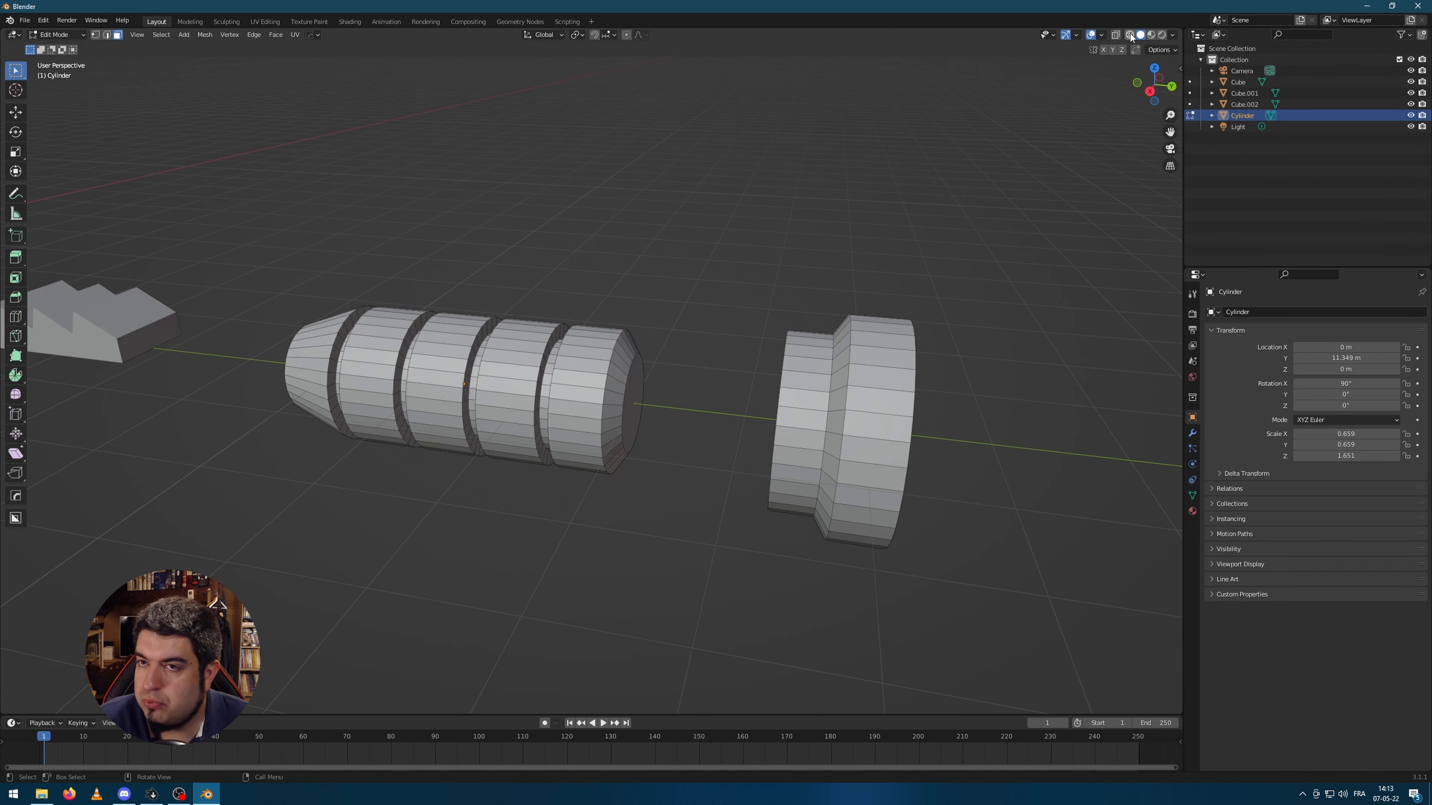
- Box-select the stepped ring in wireframe shading, restore solid shading and deselect everything
click(1130, 35)
drag(1025, 227, 751, 612)
middle_drag(1085, 336, 1071, 248)
click(1140, 35)
key(alt+a)
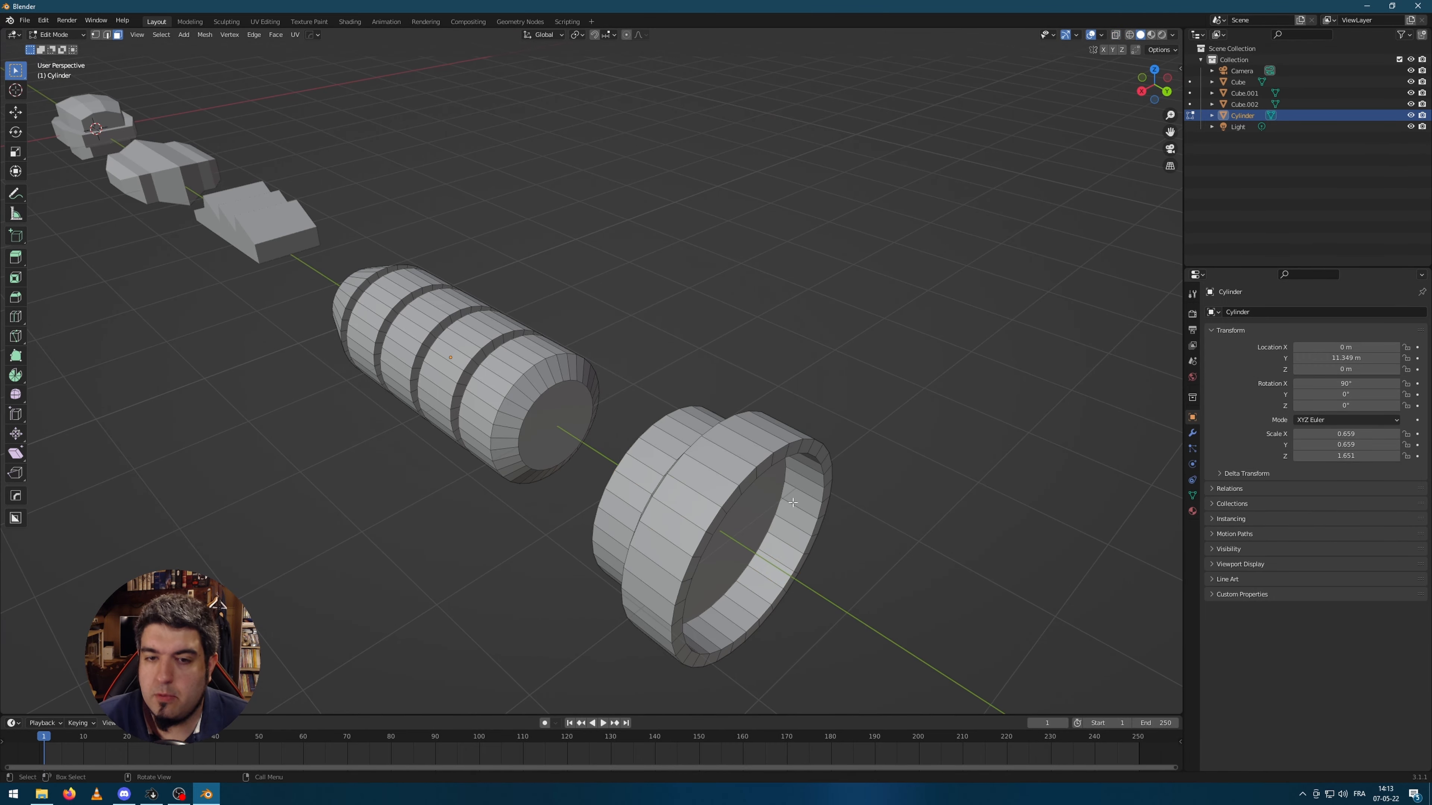
- Select all linked geometry of the stepped ring, separate the selection into its own object and return to Object Mode
middle_drag(750, 429, 793, 476)
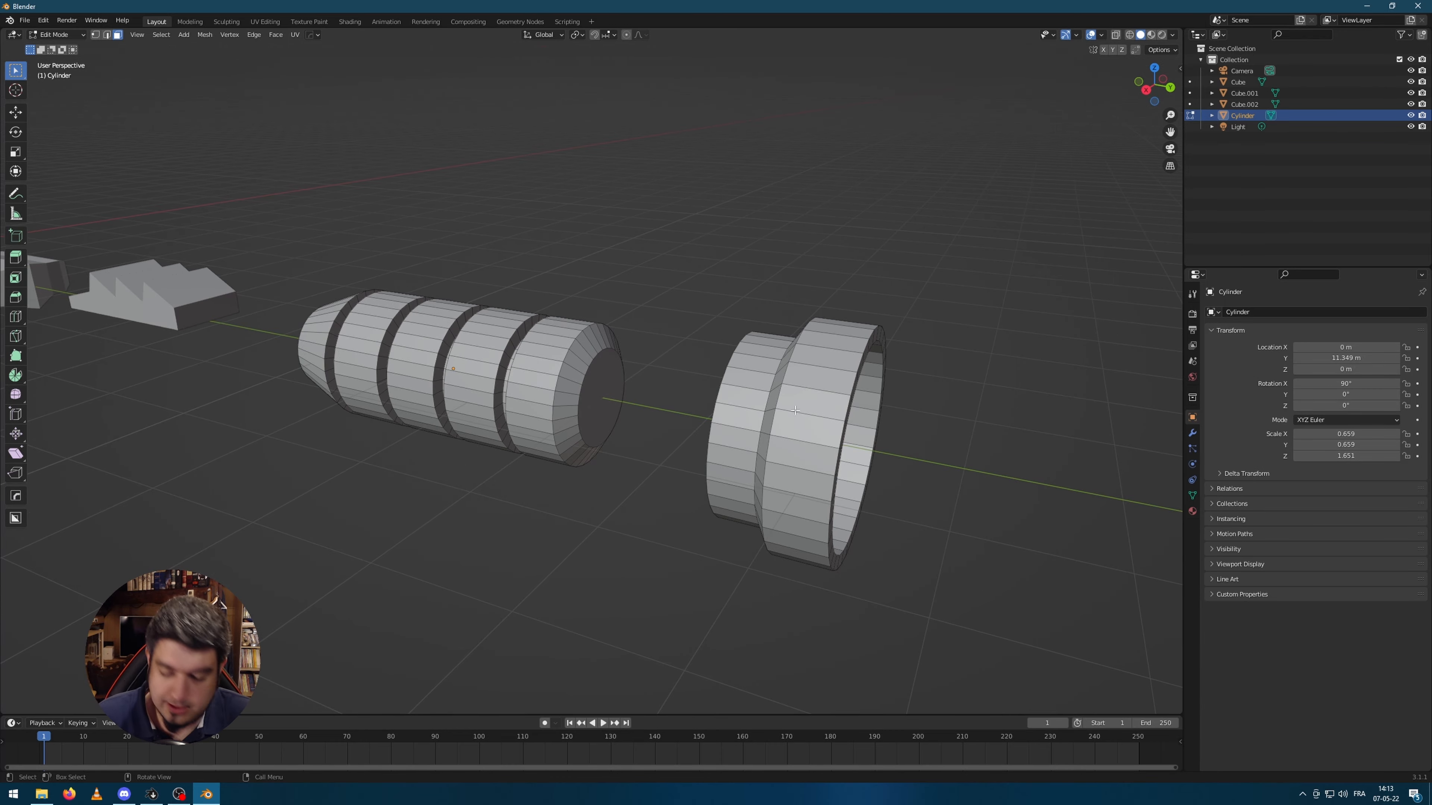
key(l)
mouse_move(924, 500)
middle_down()
mouse_move(847, 487)
mouse_move(922, 500)
middle_up()
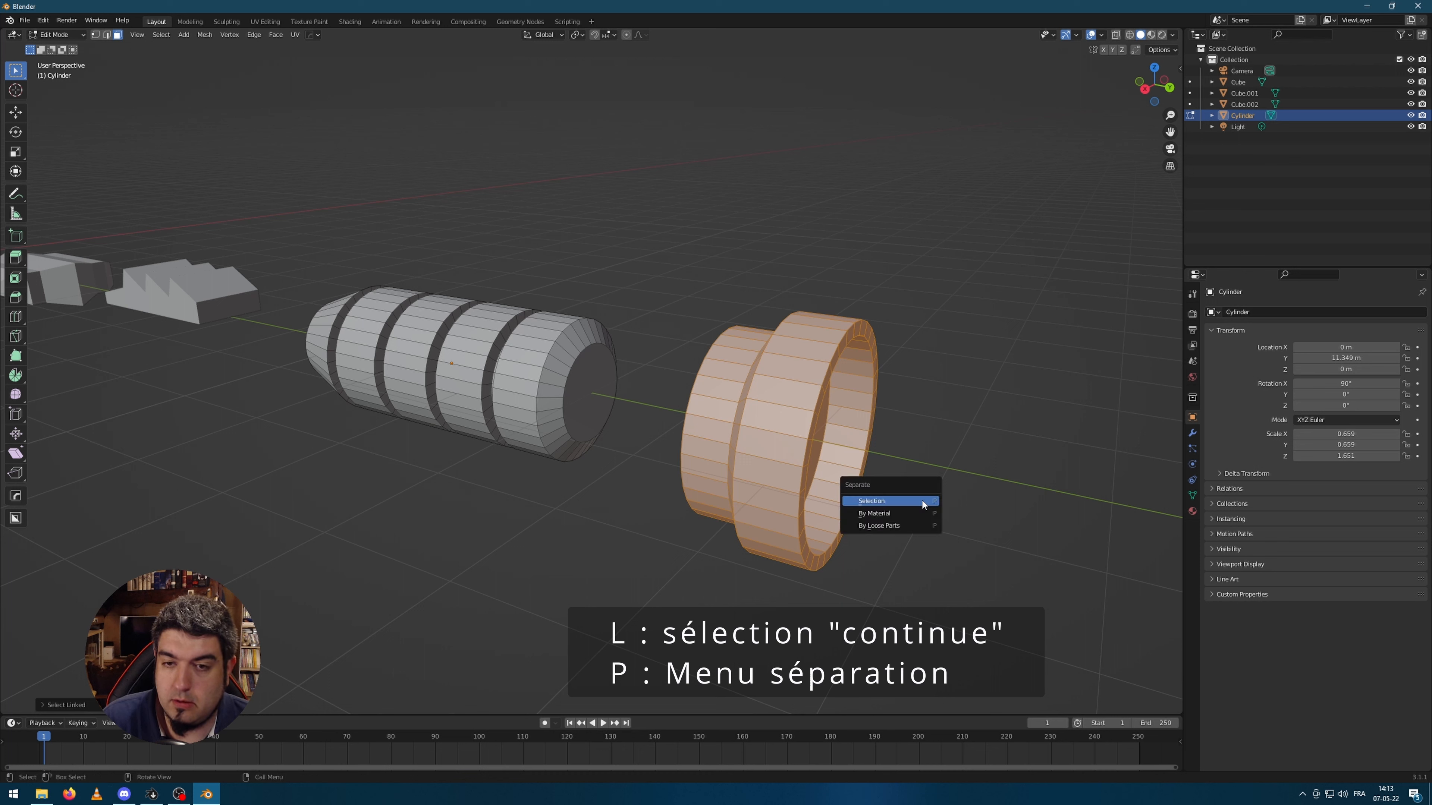
click(872, 500)
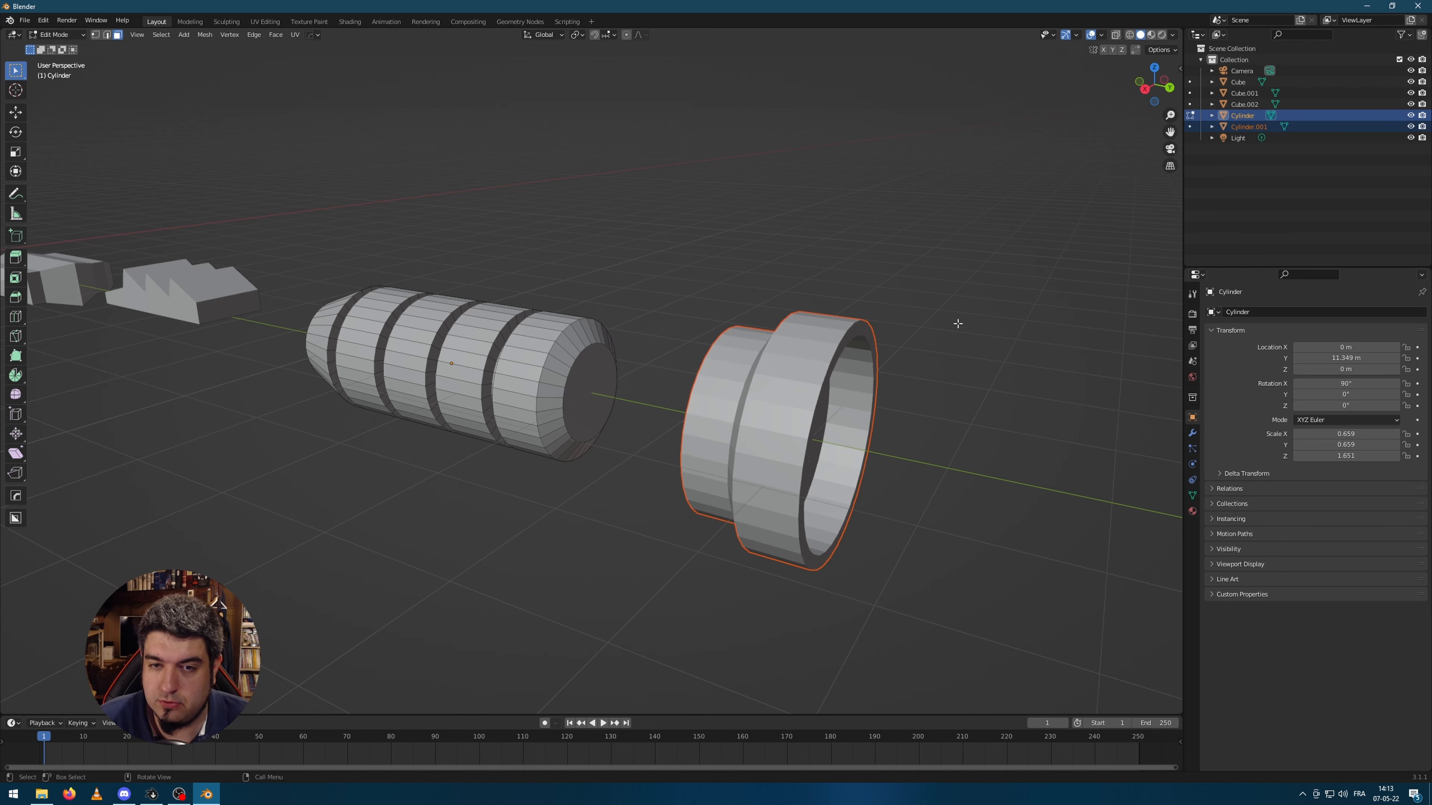
key(Tab)
- Select the ring and the cylinder body in turn to check that they are independent objects
click(797, 432)
middle_drag(796, 433, 685, 500)
click(561, 404)
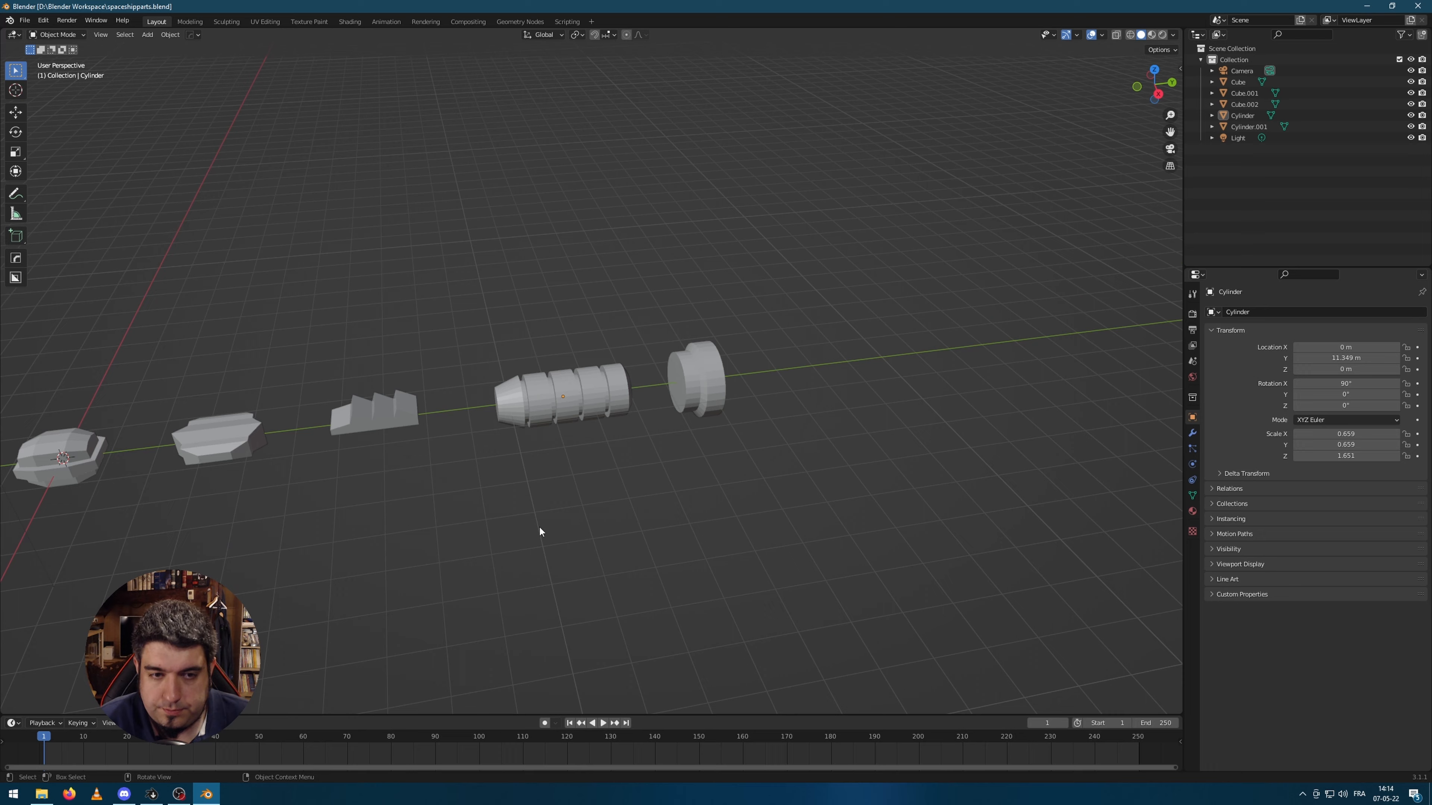
- Add a new cube mesh at the world origin
shift+middle_drag(363, 505, 896, 429)
scroll(772, 397, up, 2)
key(shift+a)
mouse_move(762, 436)
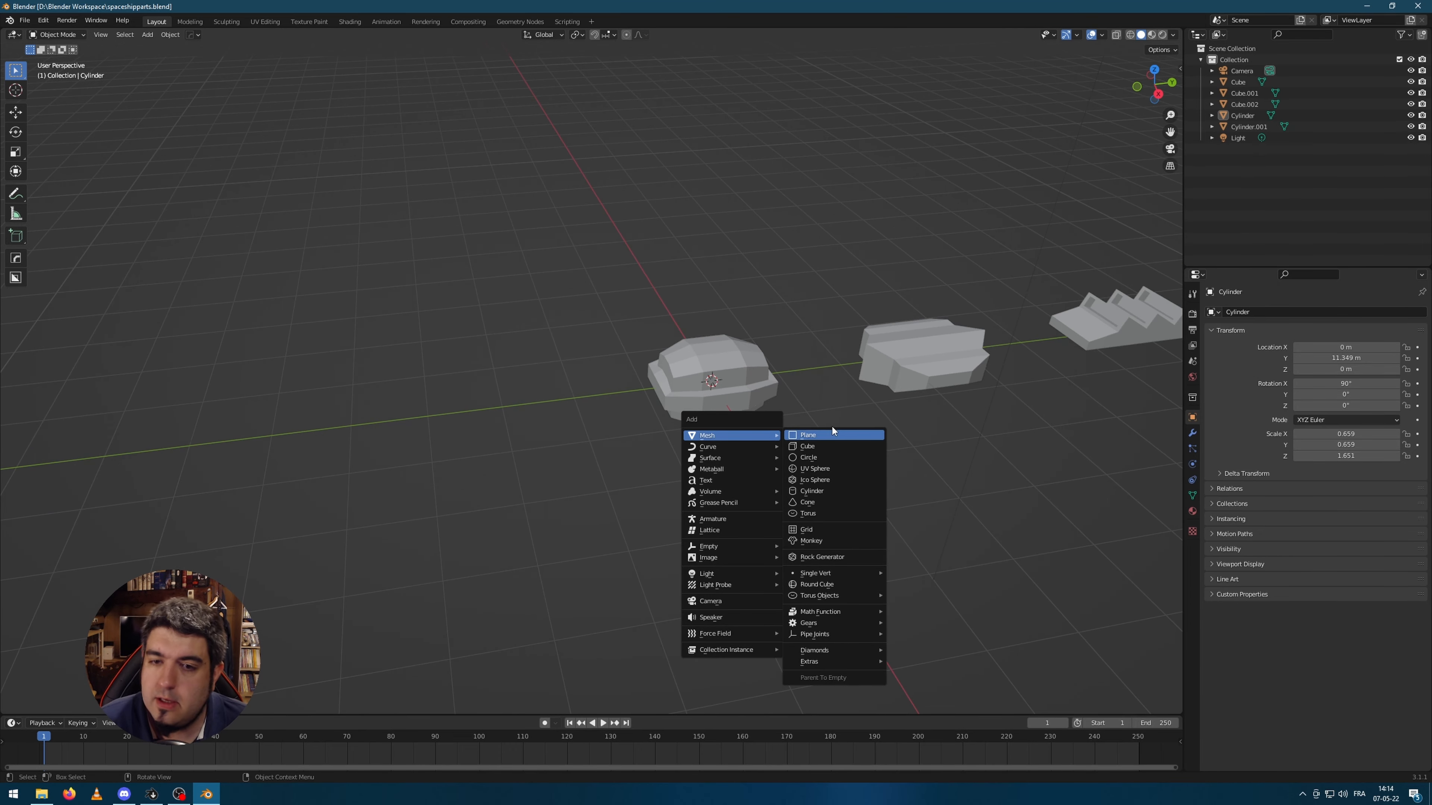
click(830, 446)
scroll(904, 431, down, 4)
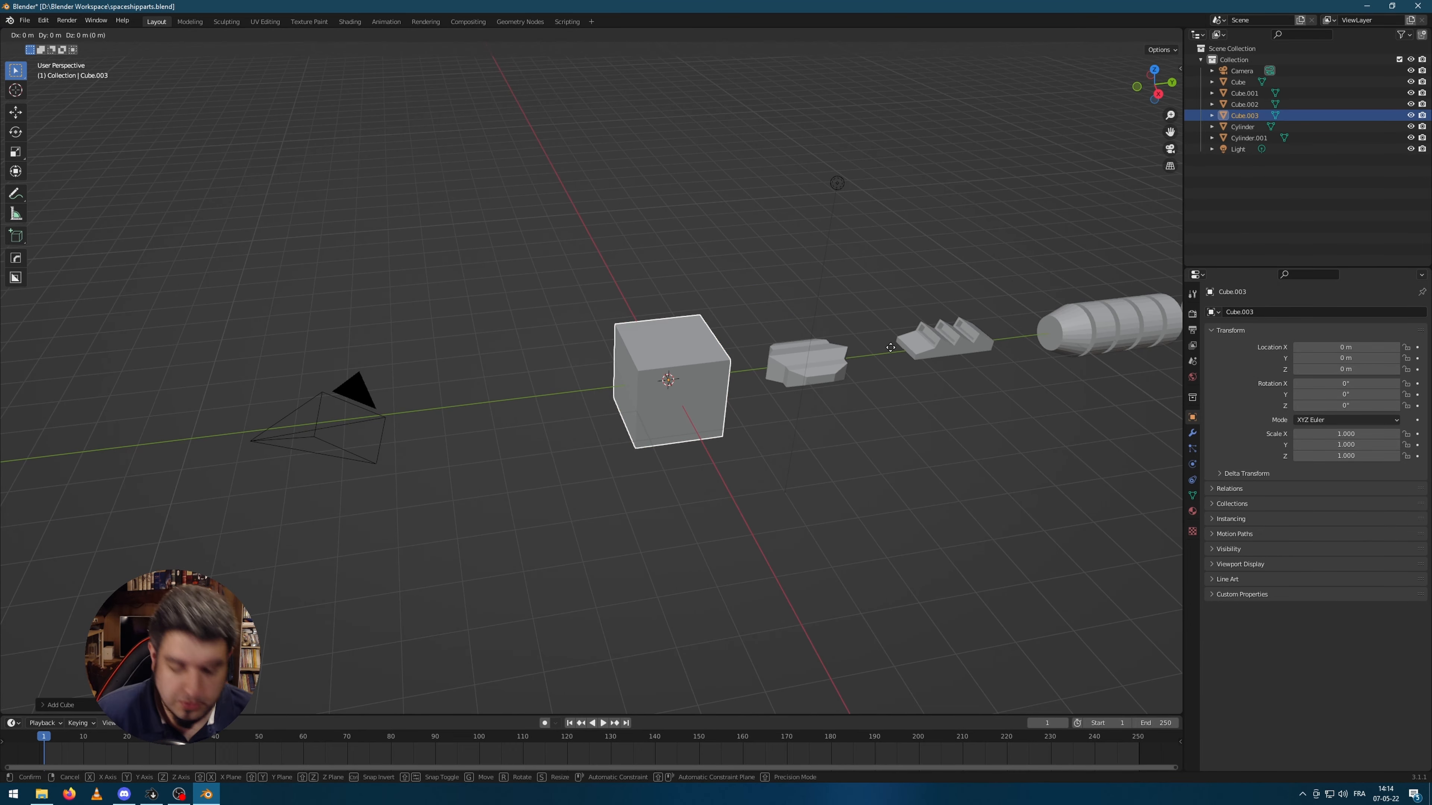
- Move the new cube along Y to about -3.13 m, beside the first part, and enter Edit Mode on it
key(g)
key(y)
click(747, 362)
scroll(603, 498, up, 3)
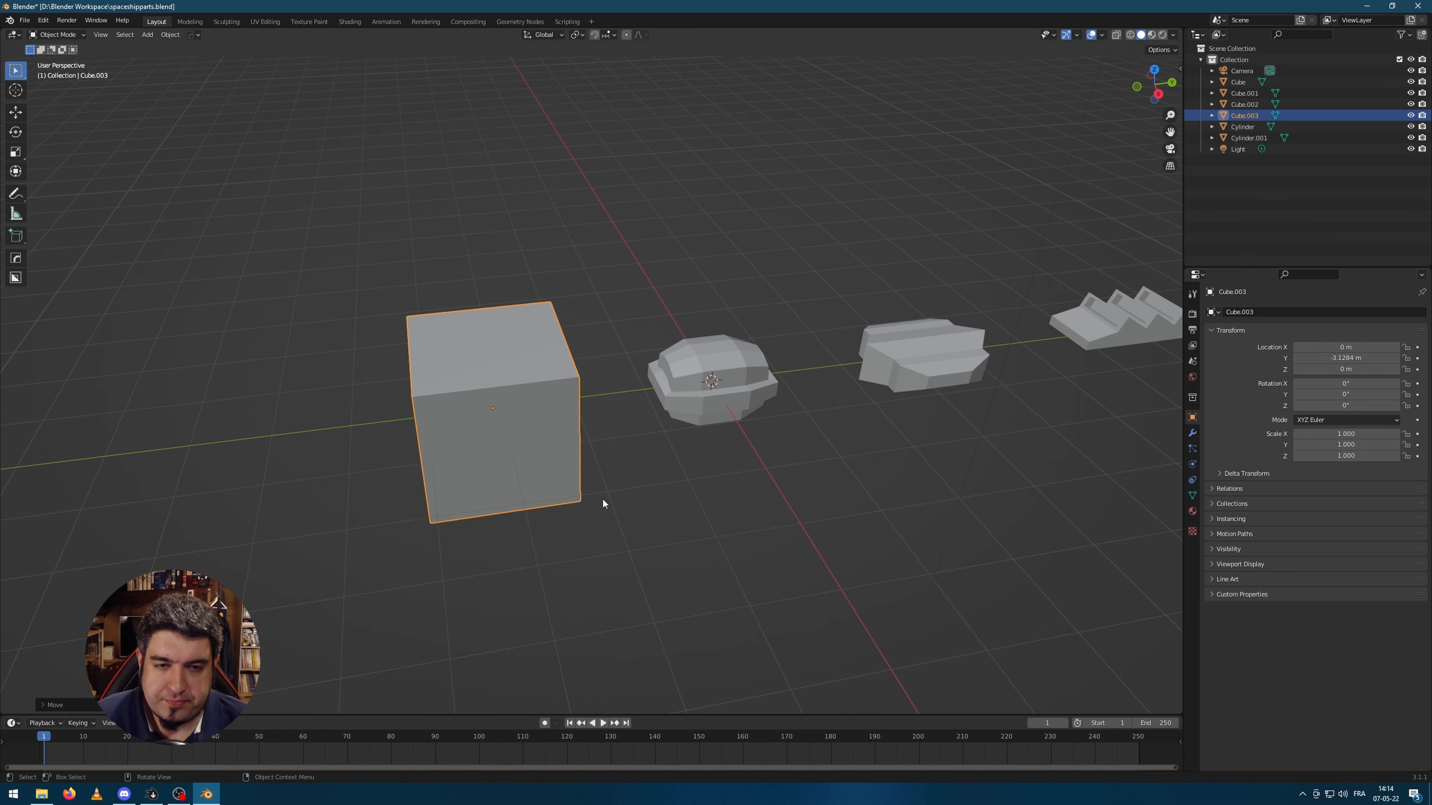
middle_drag(602, 498, 622, 474)
scroll(602, 408, up, 1)
key(Tab)
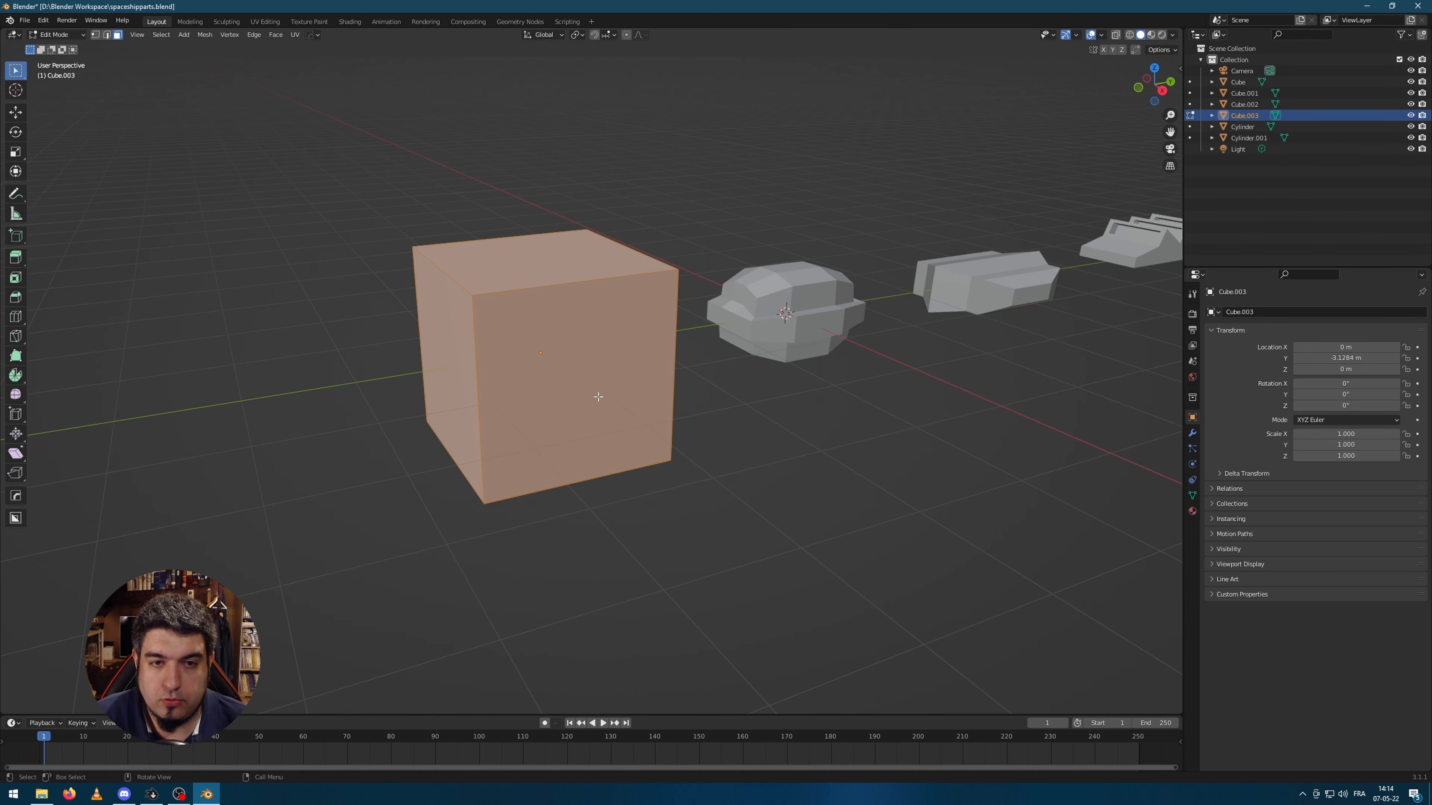
- Inset all six faces of the cube individually so each side has its own border frame
middle_drag(531, 278, 551, 295)
key(i)
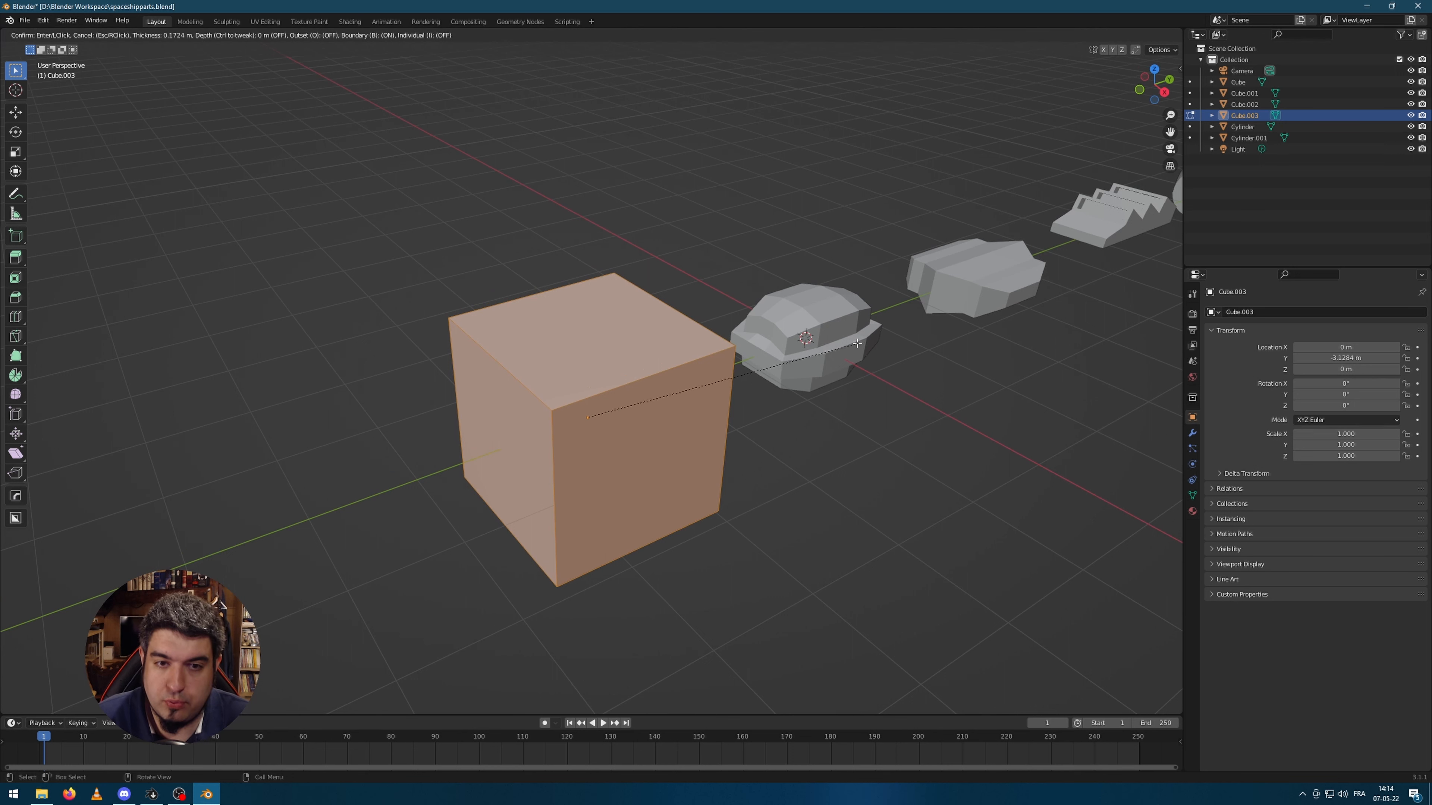
key(i)
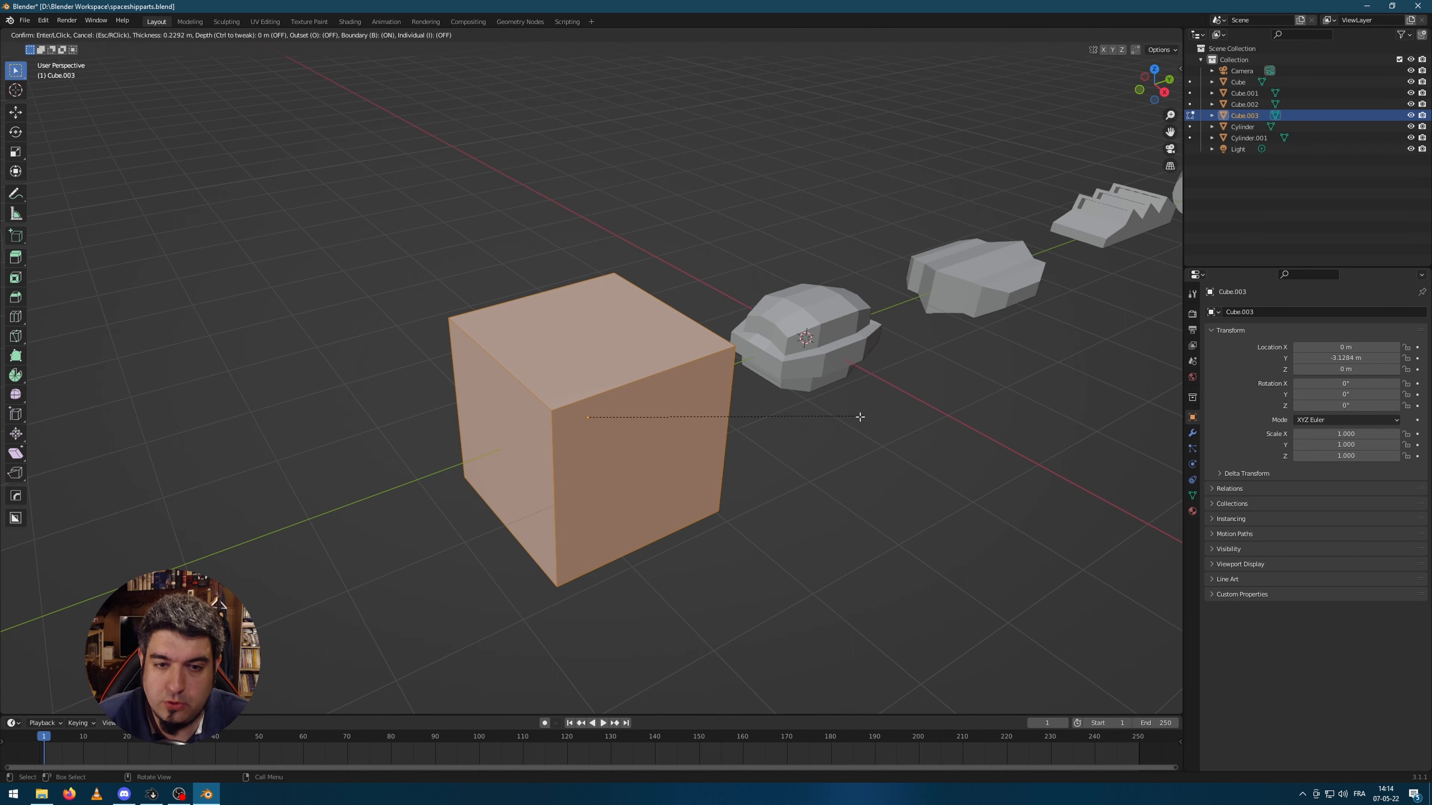
click(863, 420)
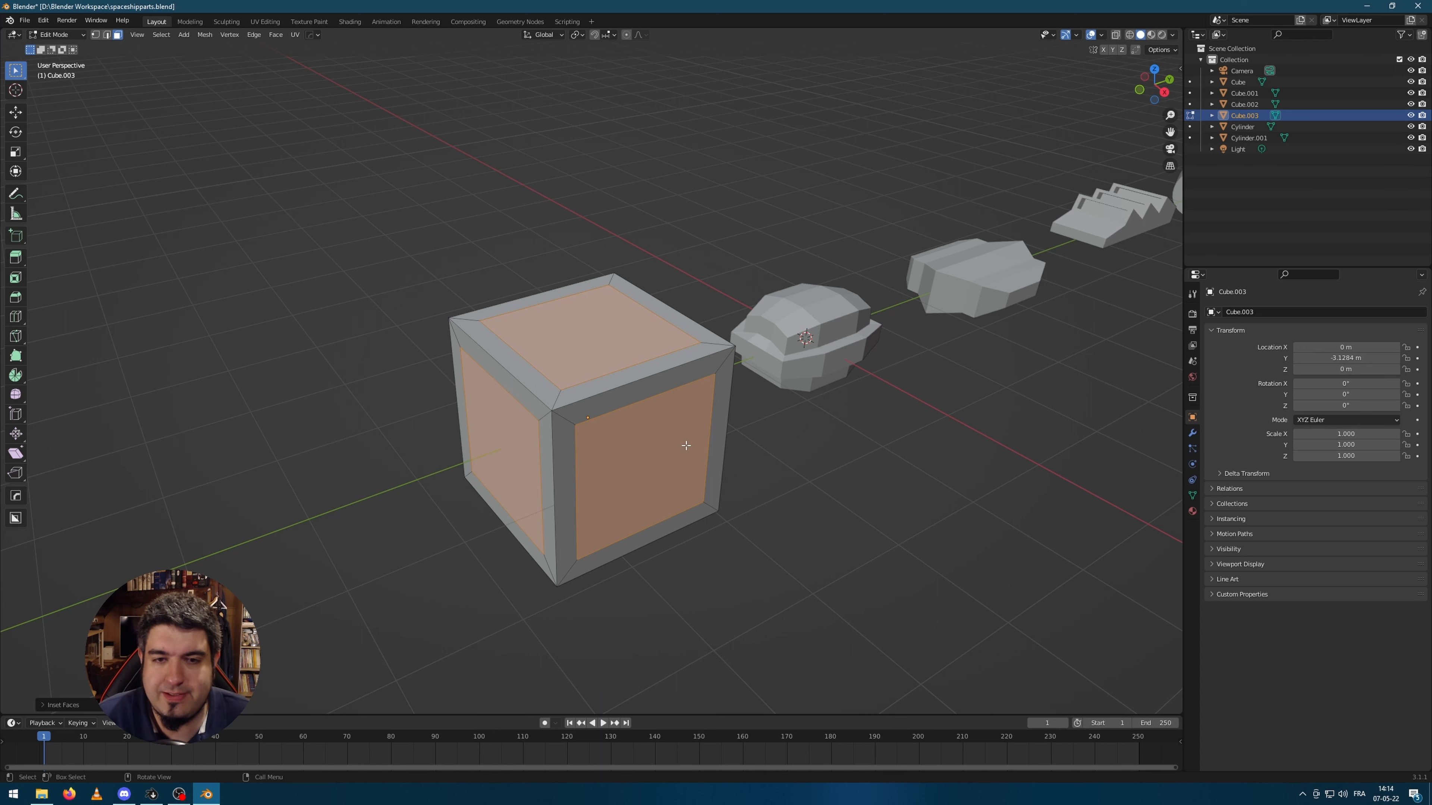
- Extrude the inset faces inward along their normals to recess the panels behind the cube's frame
mouse_move(782, 482)
middle_down()
mouse_move(818, 439)
mouse_move(805, 473)
middle_up()
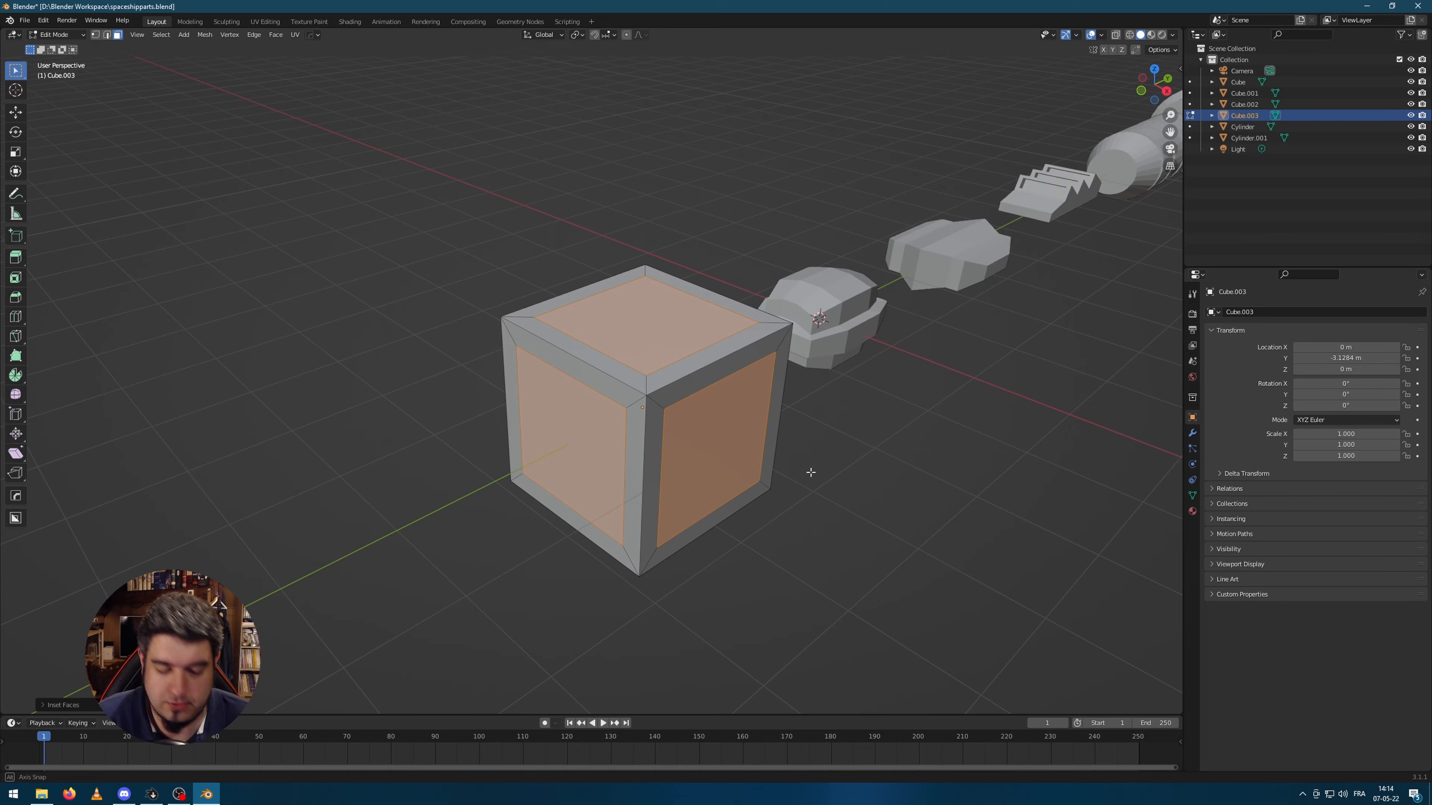
key(alt+e)
click(892, 500)
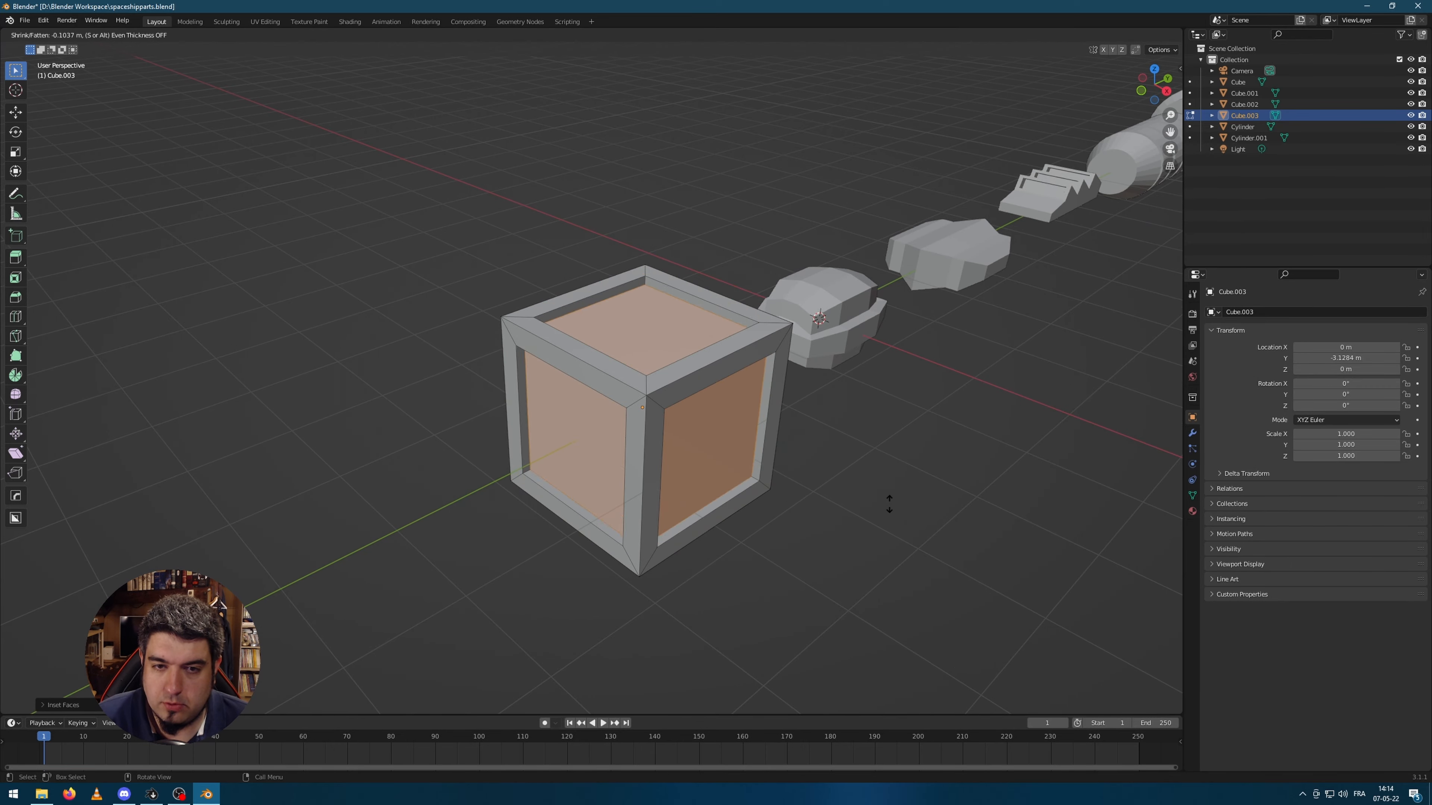
click(878, 508)
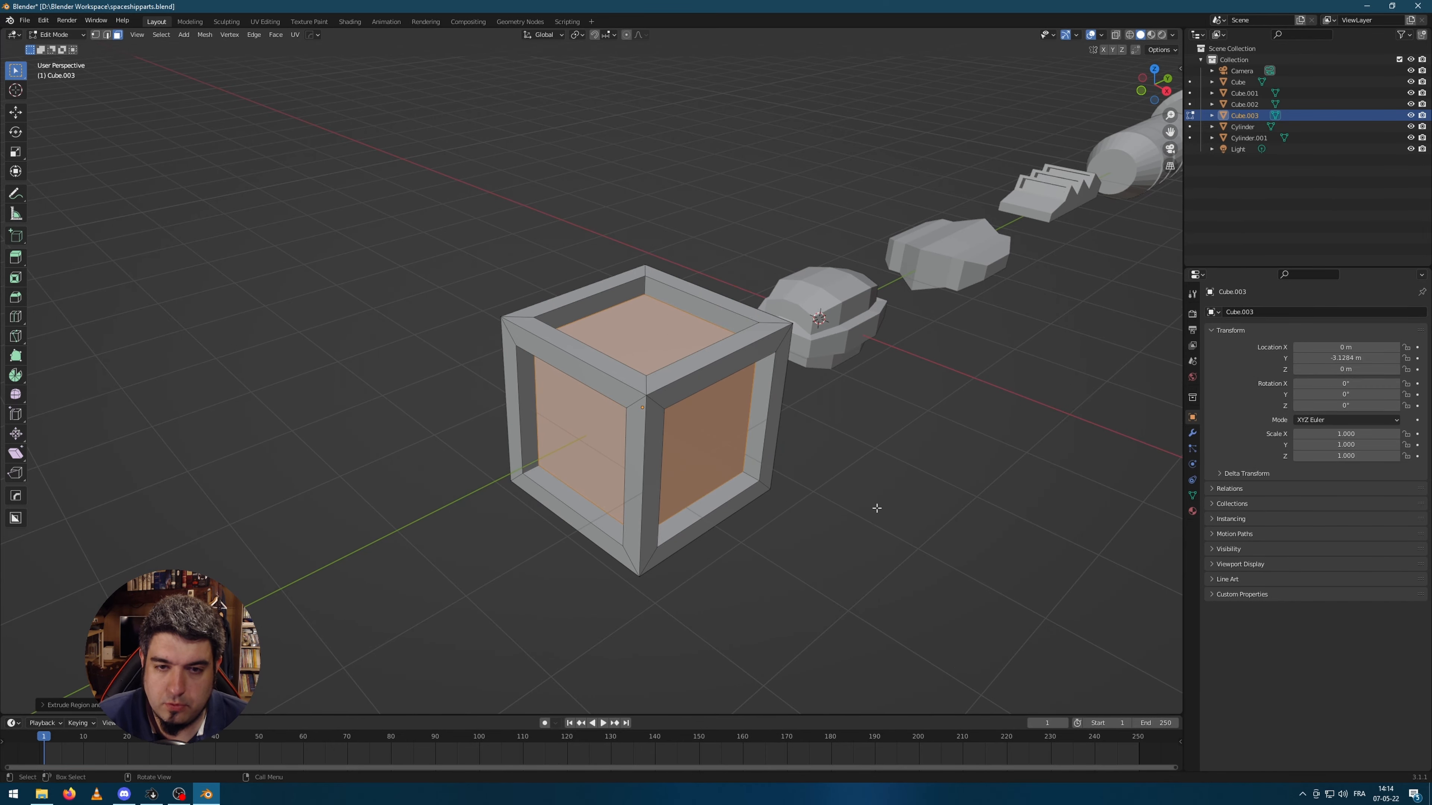
- Inset the recessed panel faces a second time to leave a smaller centre face on each side
middle_drag(991, 460, 1004, 435)
key(i)
click(965, 443)
- Extrude the centre faces outward along their normals, scale them down to about 0.7 and return to Object Mode
key(alt+e)
click(961, 445)
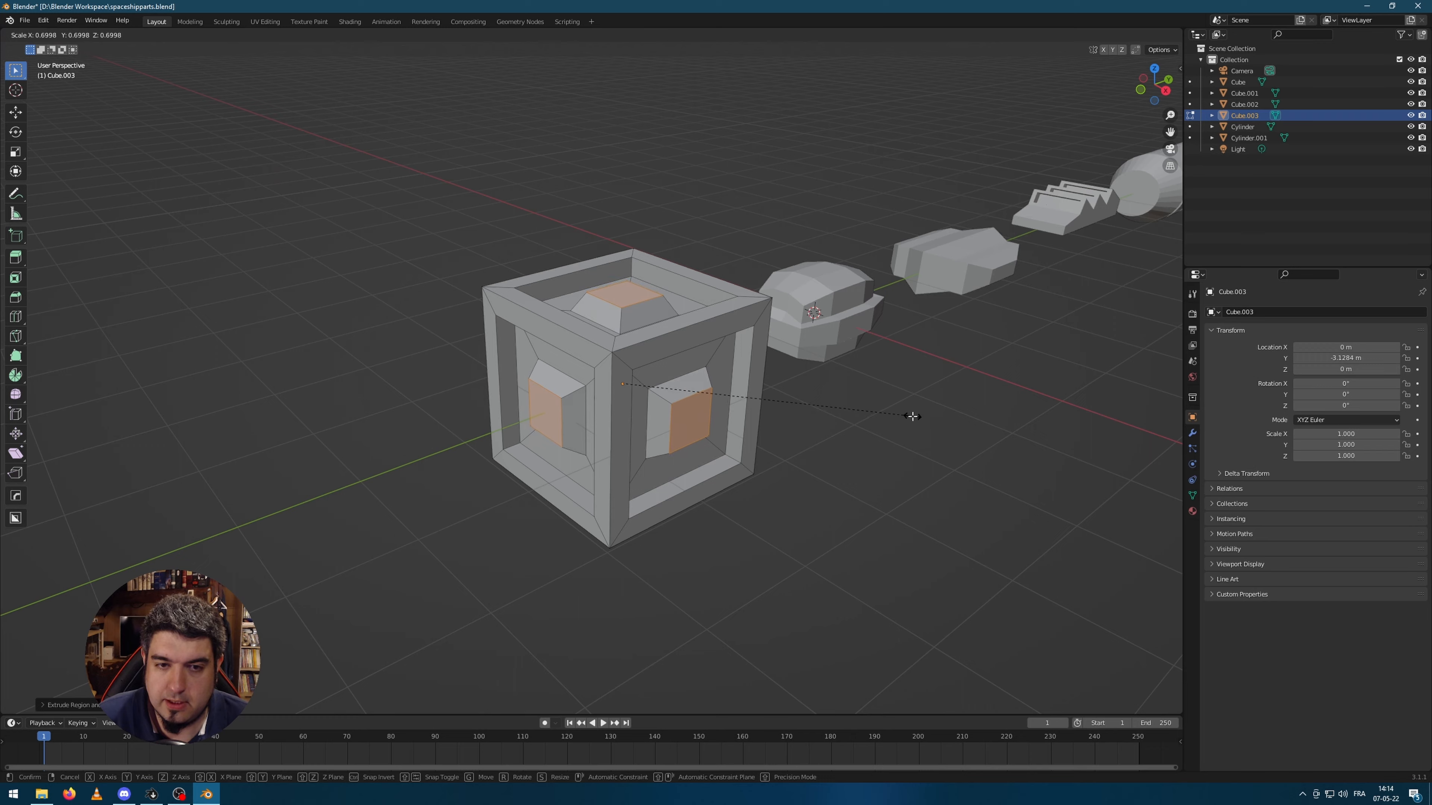
click(902, 423)
key(Tab)
middle_drag(800, 529, 805, 448)
scroll(806, 444, up, 3)
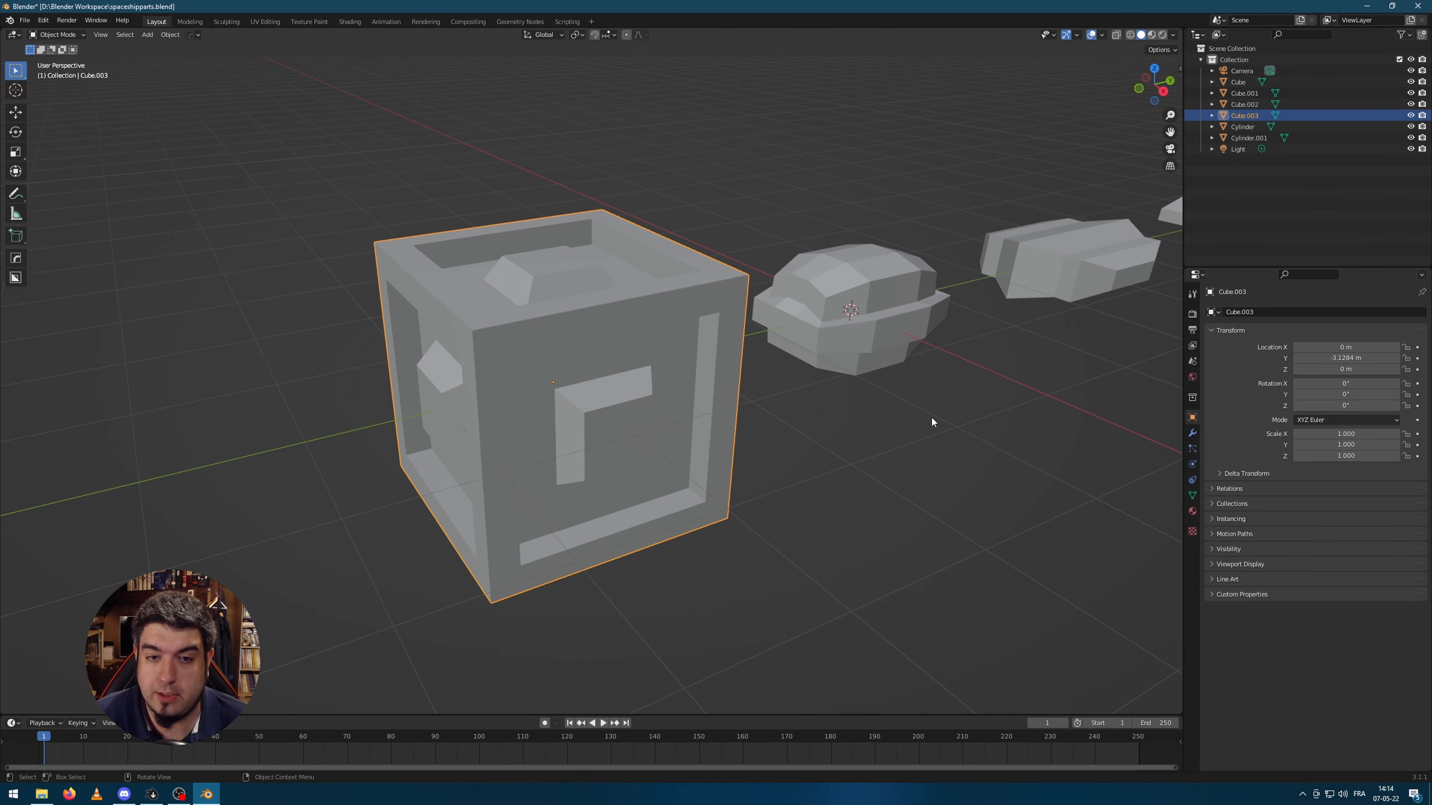
key(q)
key(Escape)
scroll(820, 467, down, 5)
middle_drag(822, 409, 800, 519)
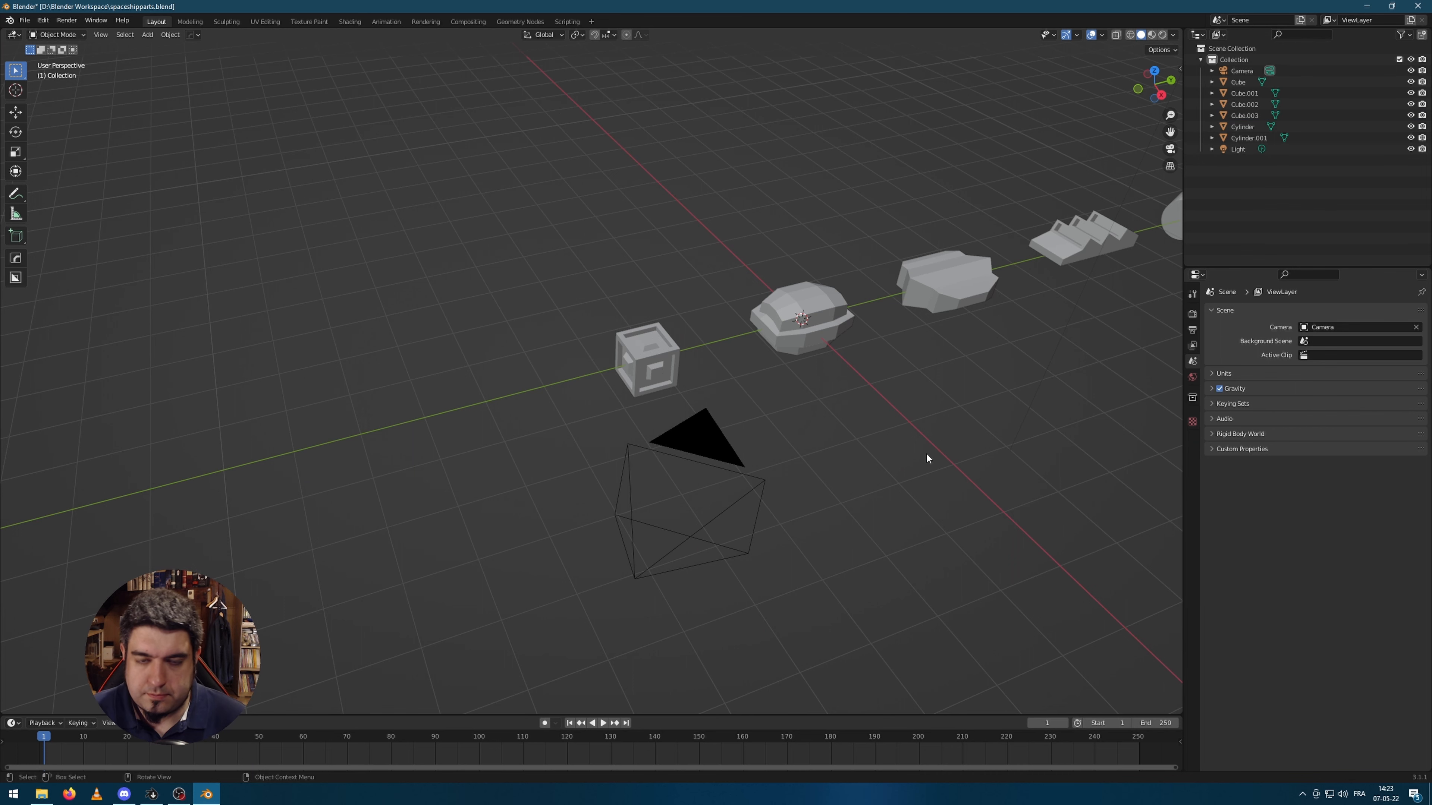
- Add a plane mesh and move it along Y to about -6.08 m, beyond the framed cube
middle_drag(867, 479, 871, 456)
key(shift+a)
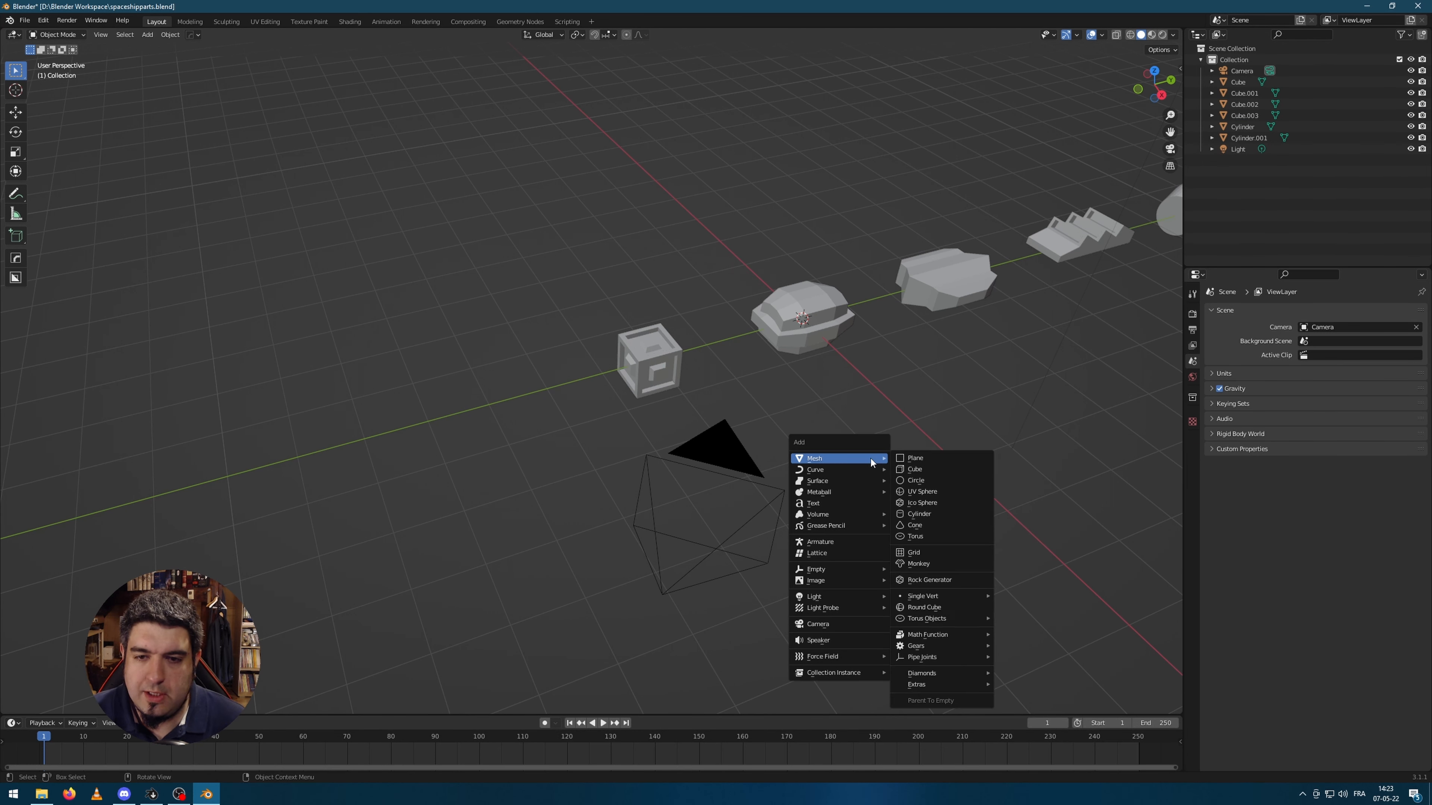
click(937, 461)
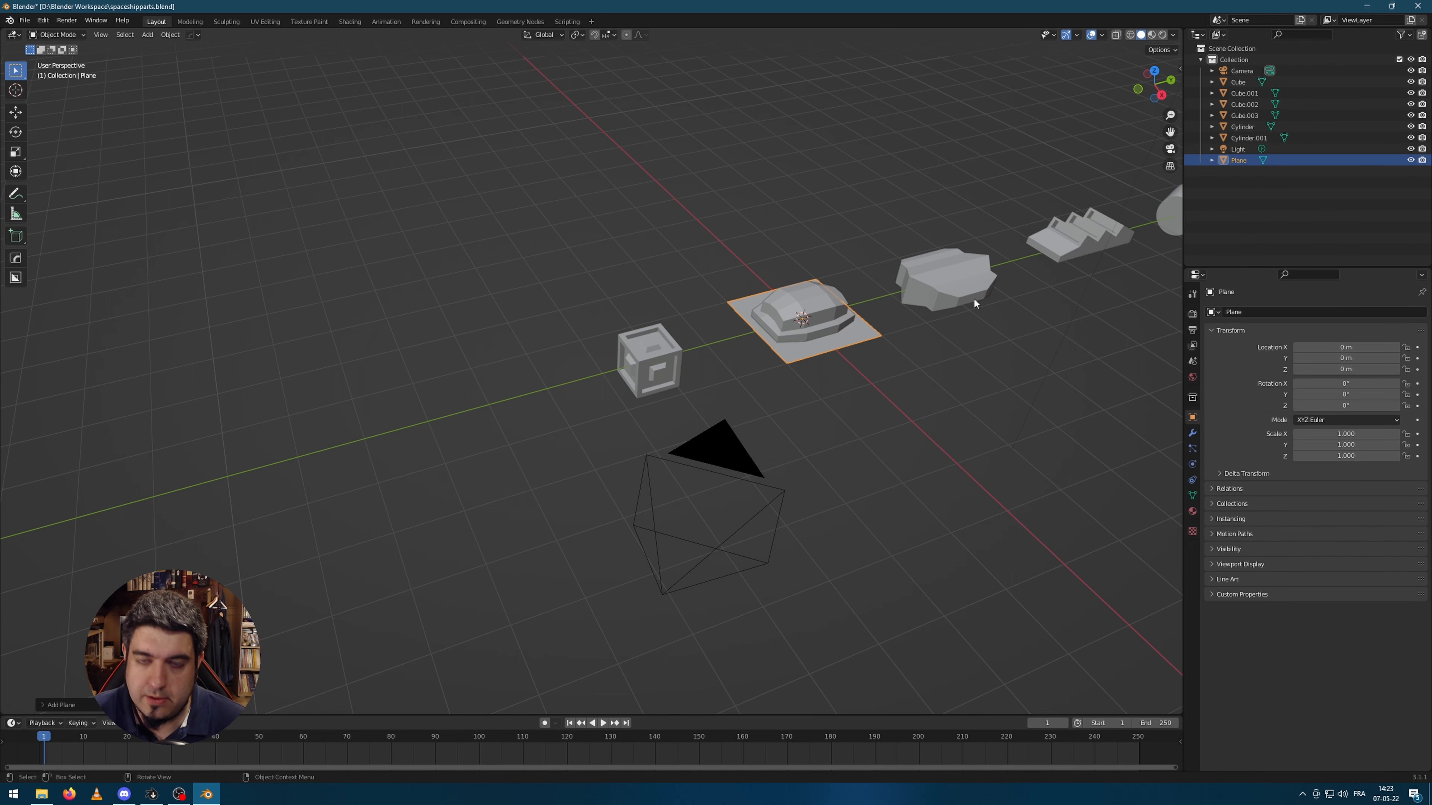
key(g)
key(y)
click(601, 424)
middle_drag(601, 424, 647, 403)
shift+middle_drag(618, 574, 571, 495)
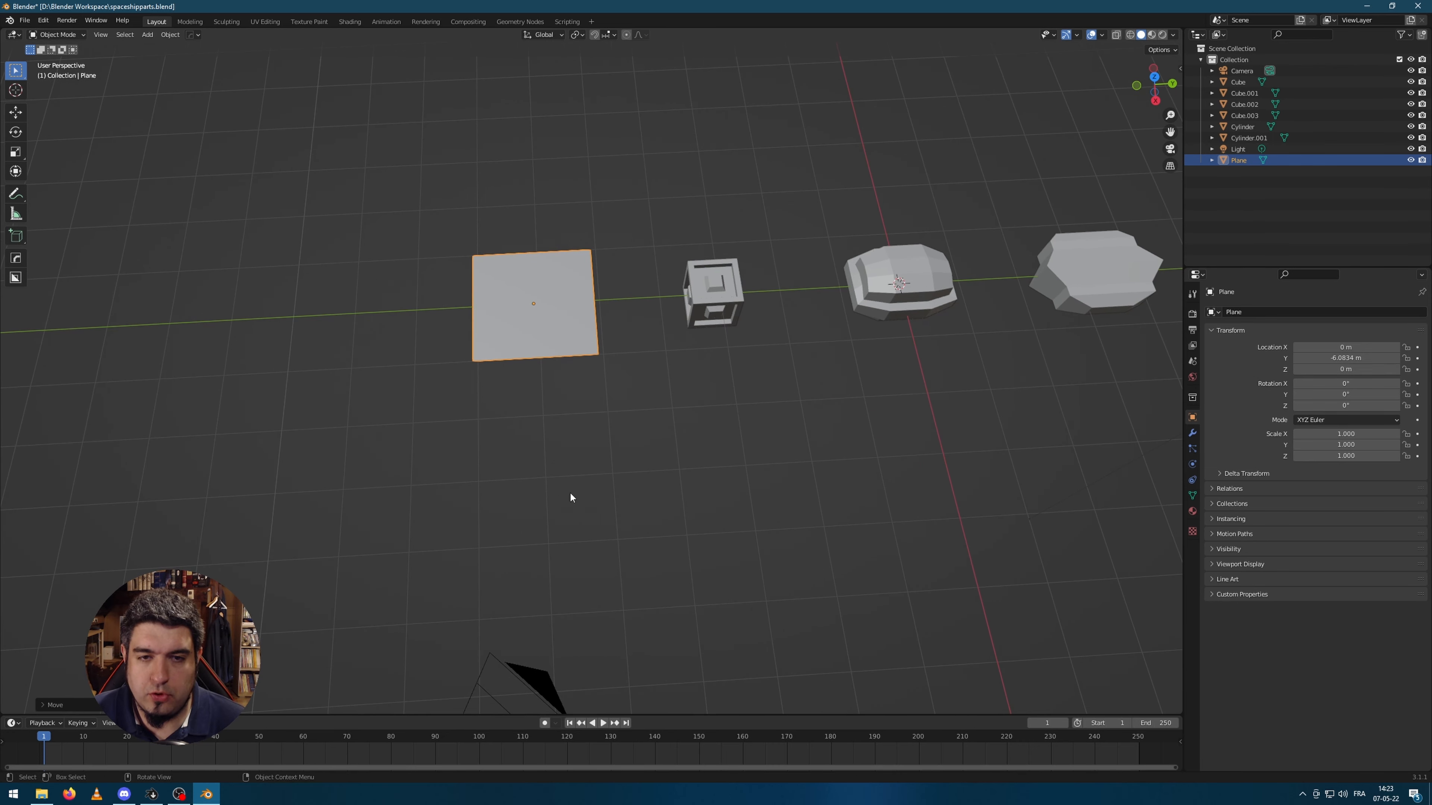
- Scale the plane along the Y axis to about 0.68 so that it becomes a rectangle
key(s)
key(x)
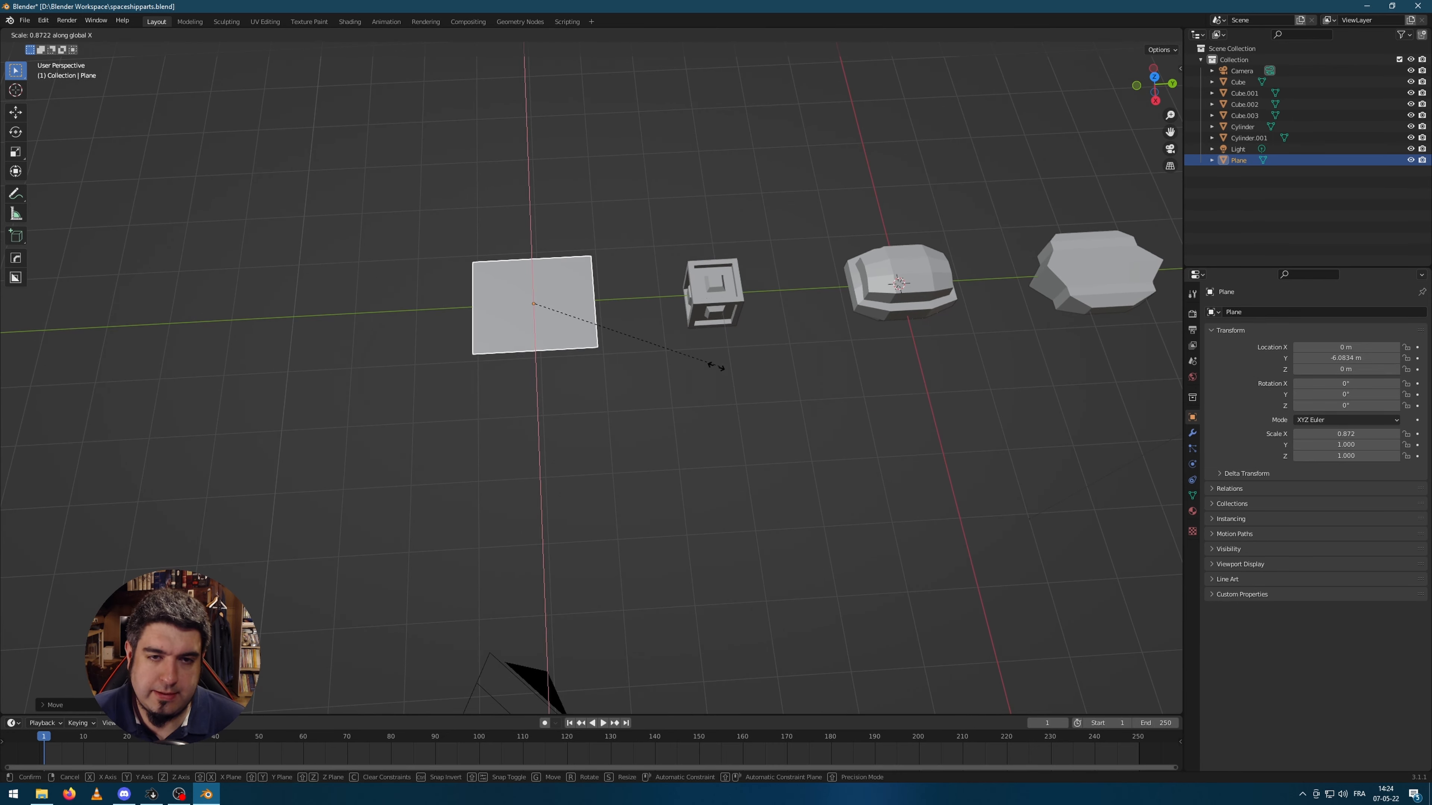
key(y)
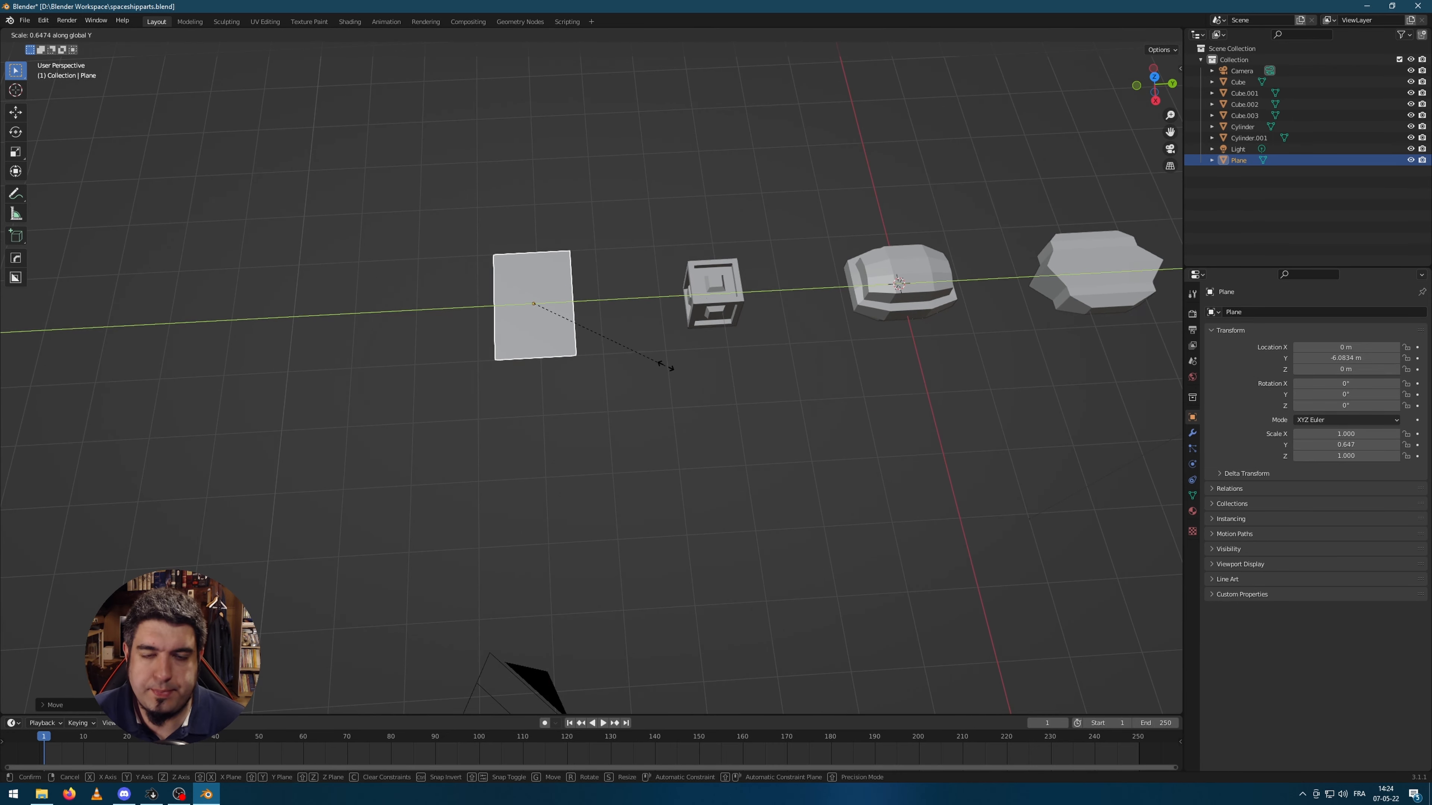
click(671, 366)
middle_drag(672, 366, 594, 406)
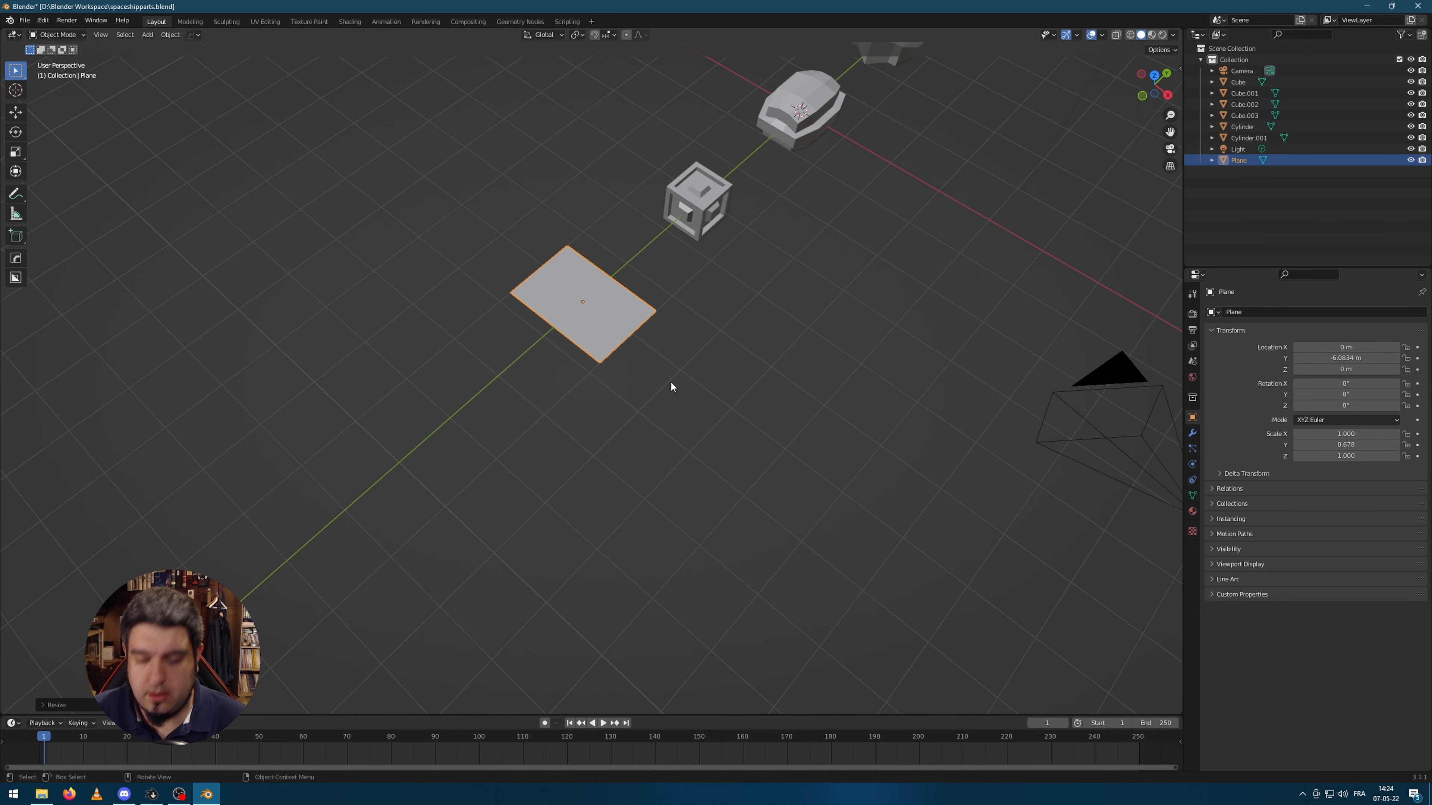
- In Edit Mode from the top view, extrude the plane's +X edge outward and toward -Y, and scale it to about 0.69
key(KP_7)
scroll(670, 381, up, 4)
key(Tab)
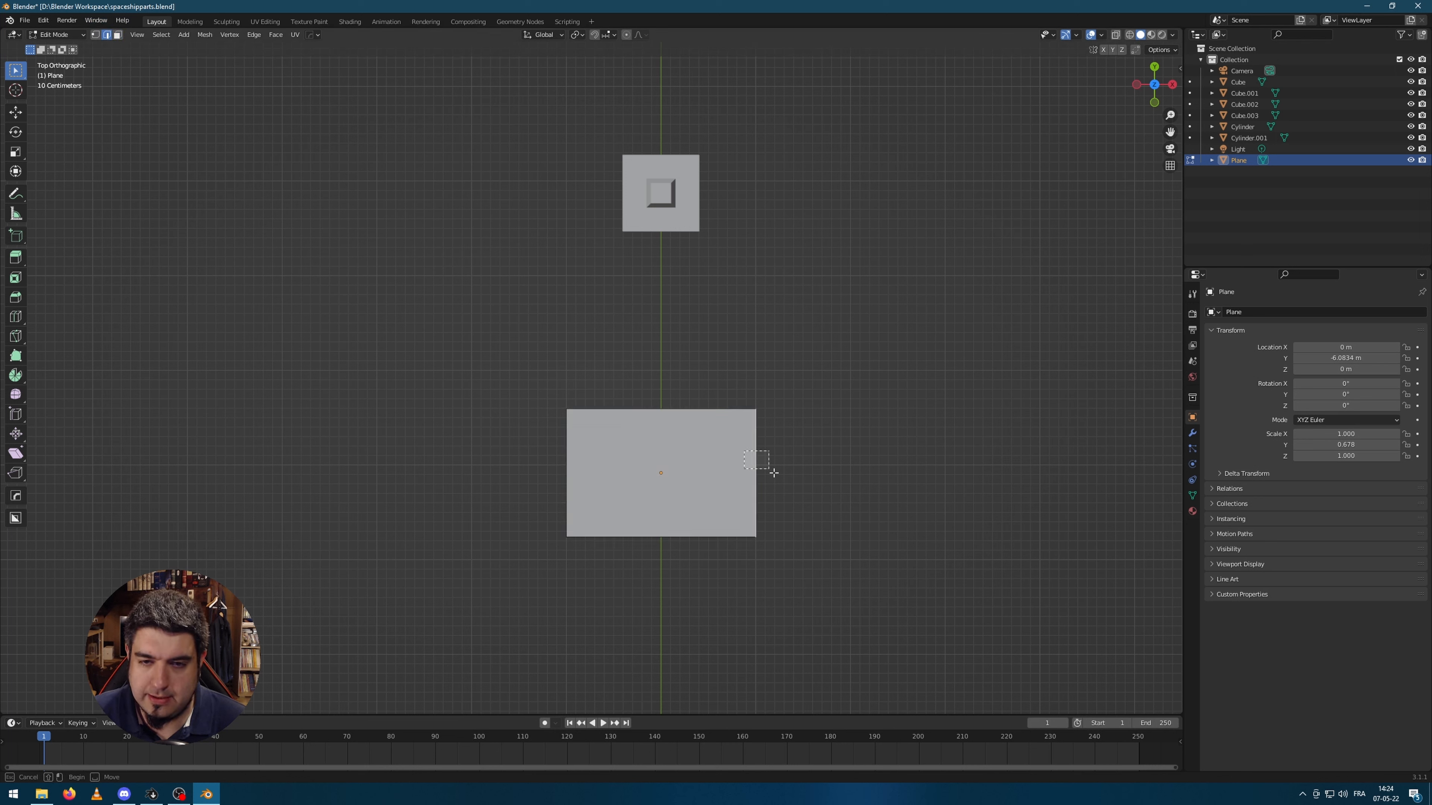
key(e)
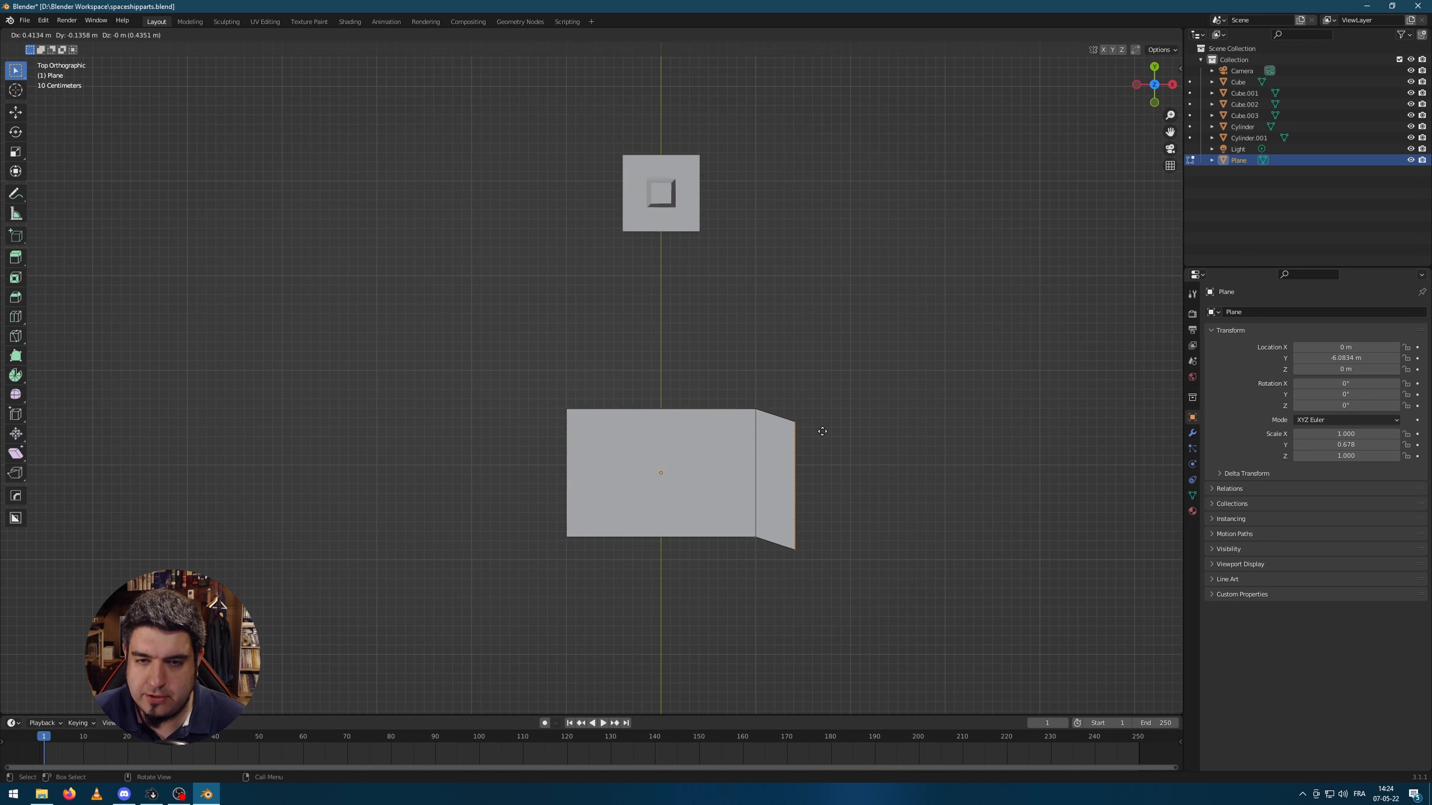
click(916, 483)
key(s)
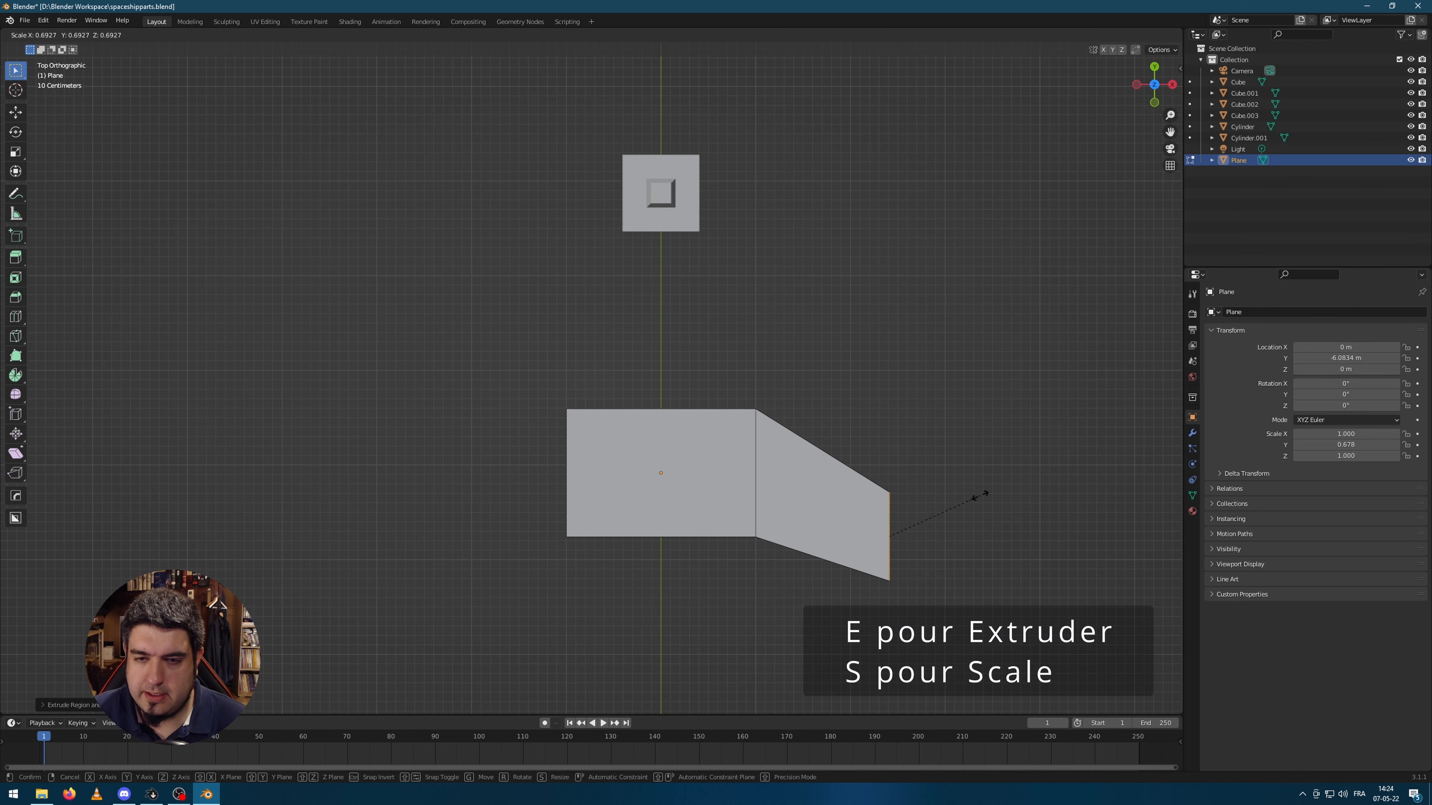
click(975, 496)
- Extrude the narrowed end edge once more diagonally outward and scale it down to form a tapered wing tip
shift+middle_drag(961, 435, 691, 330)
key(e)
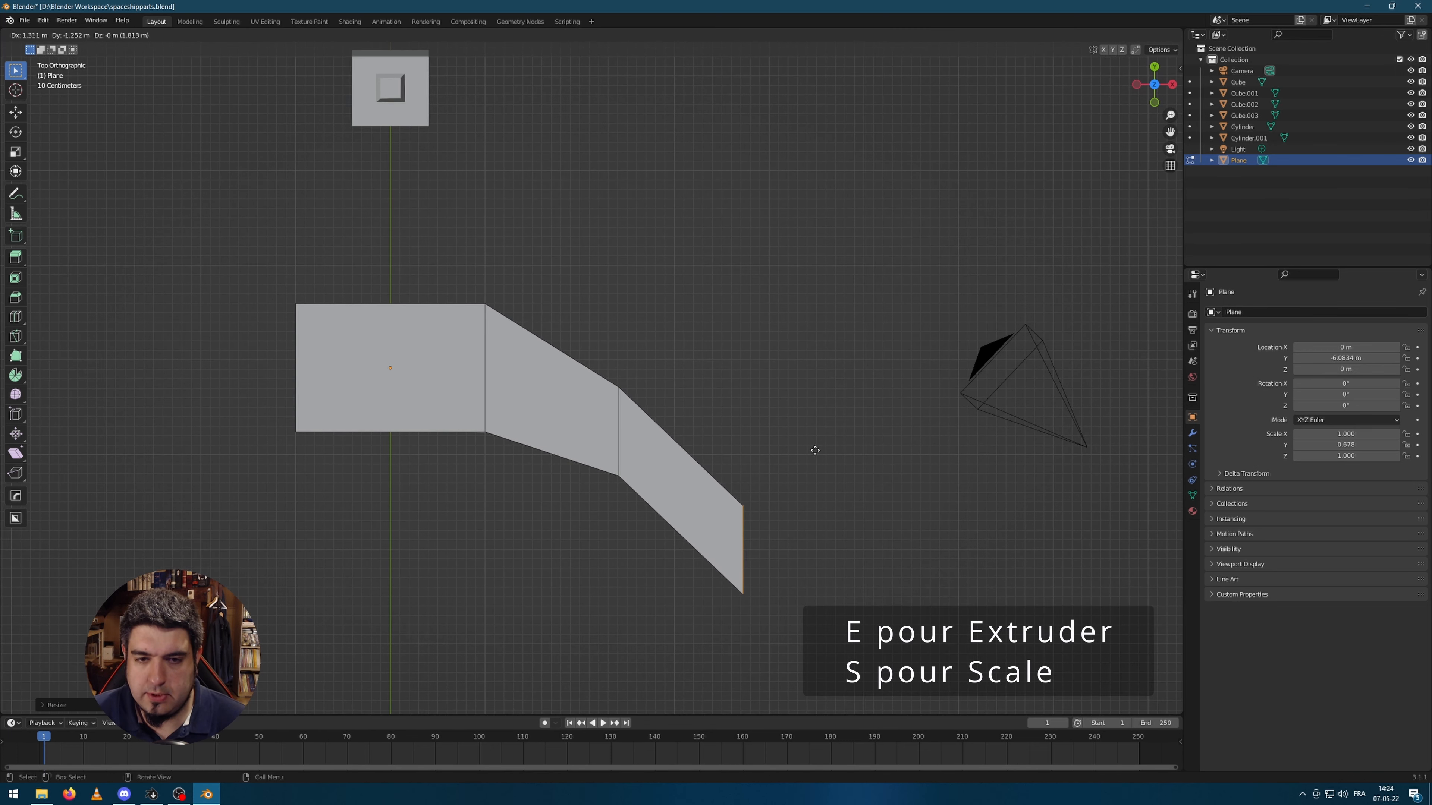
click(815, 452)
key(s)
click(824, 507)
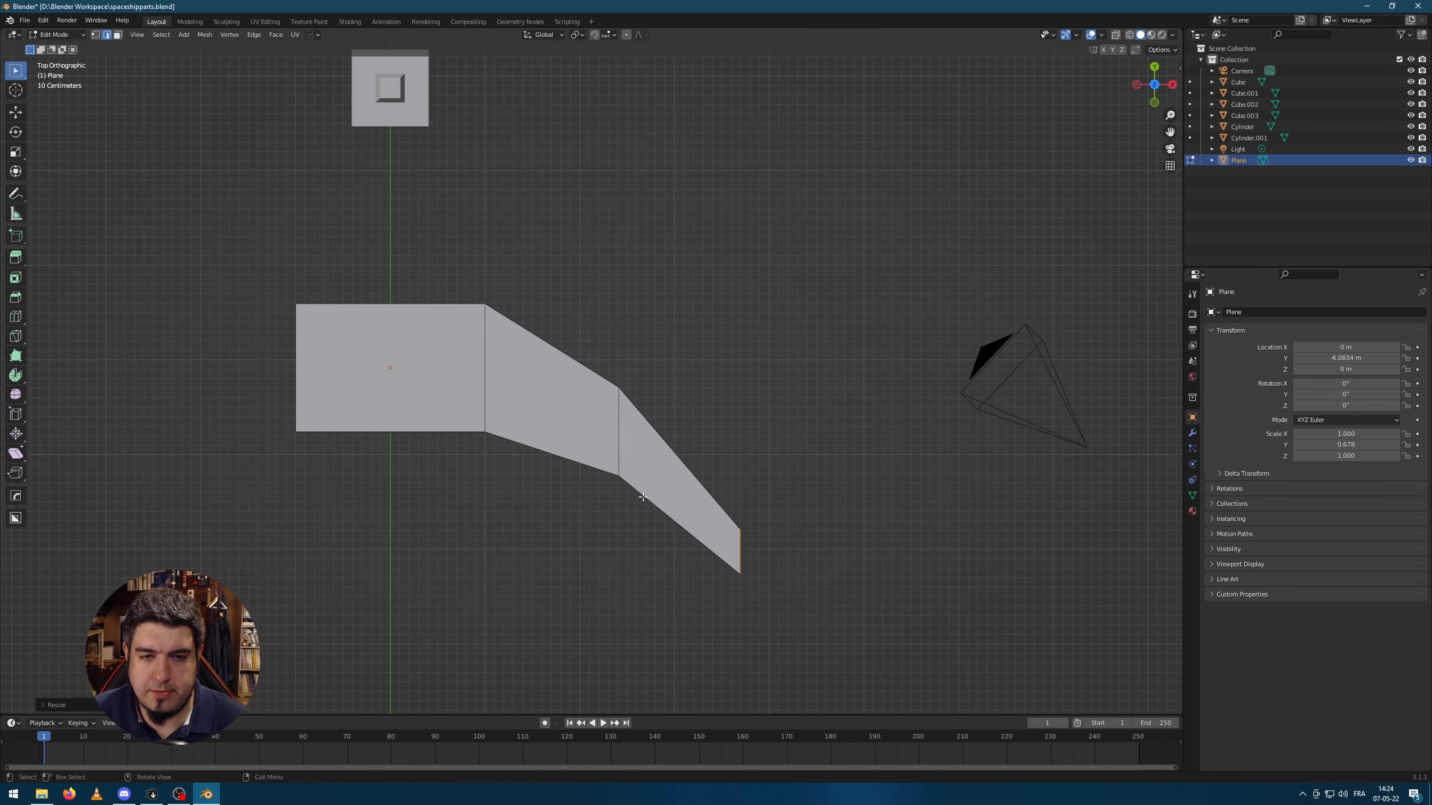
- Select the three faces of the wing shape and extrude them upward about 0.12 m to give it thickness
middle_drag(644, 495, 639, 455)
scroll(640, 457, down, 3)
key(Tab)
middle_drag(624, 361, 649, 300)
key(Tab)
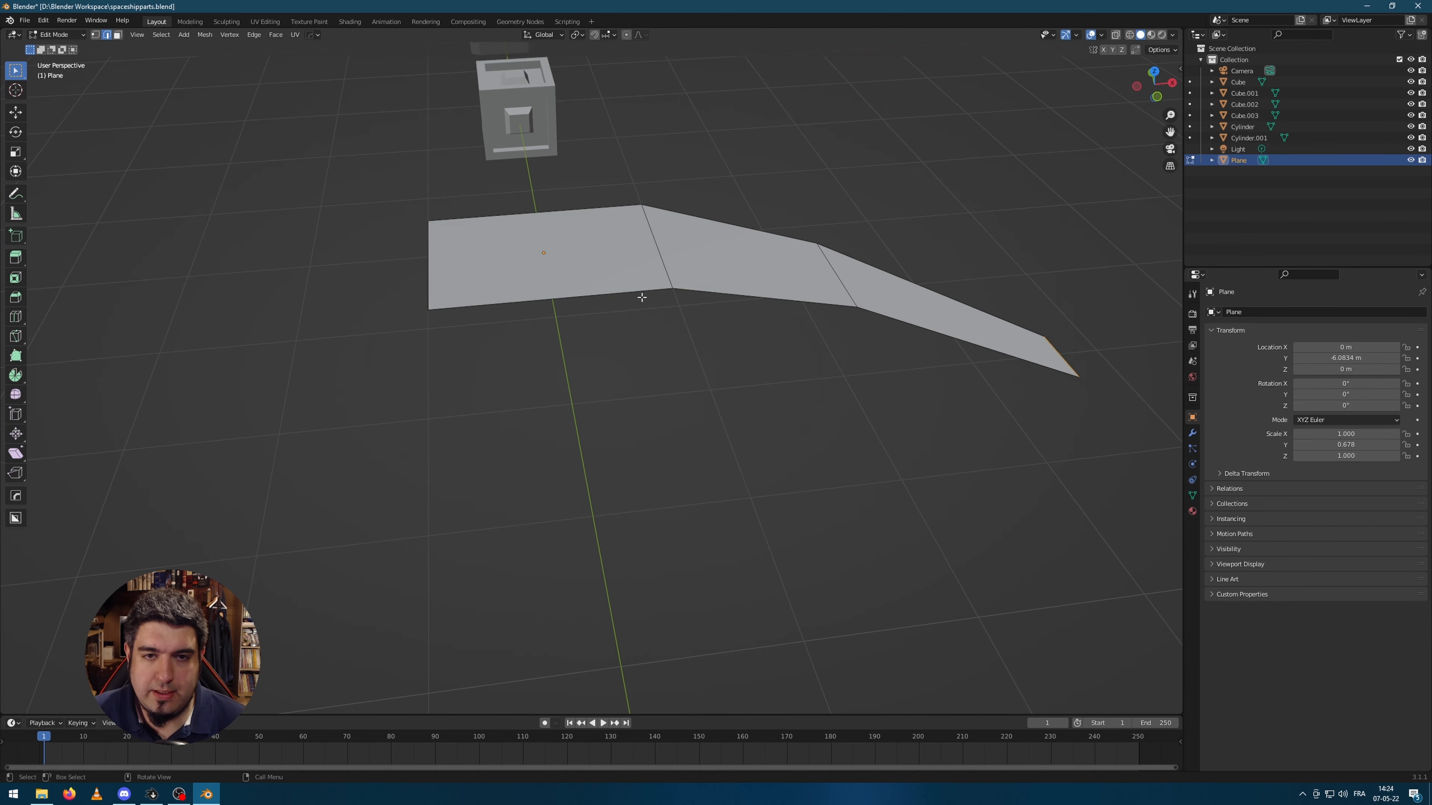
click(603, 262)
shift+click(743, 284)
shift+click(911, 293)
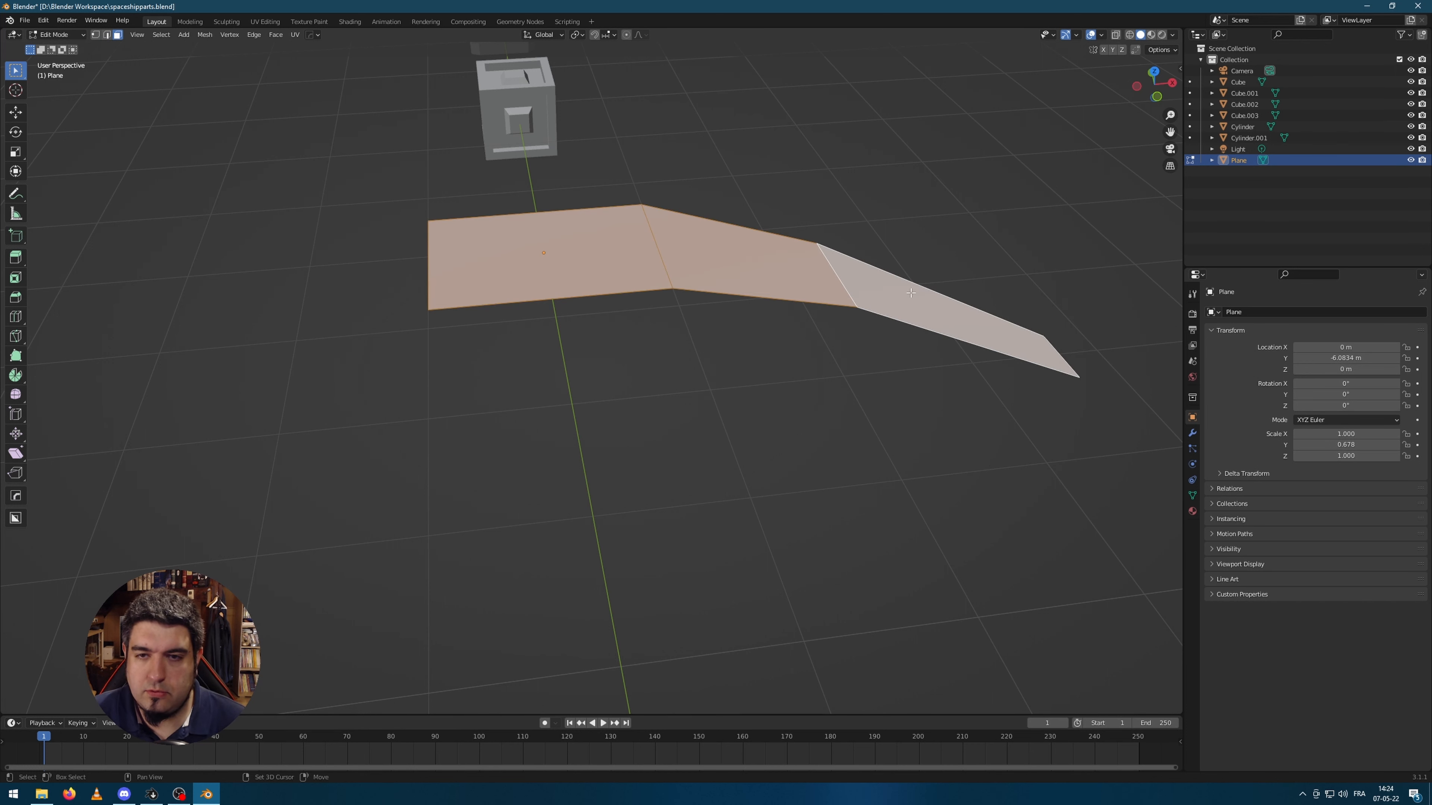
key(e)
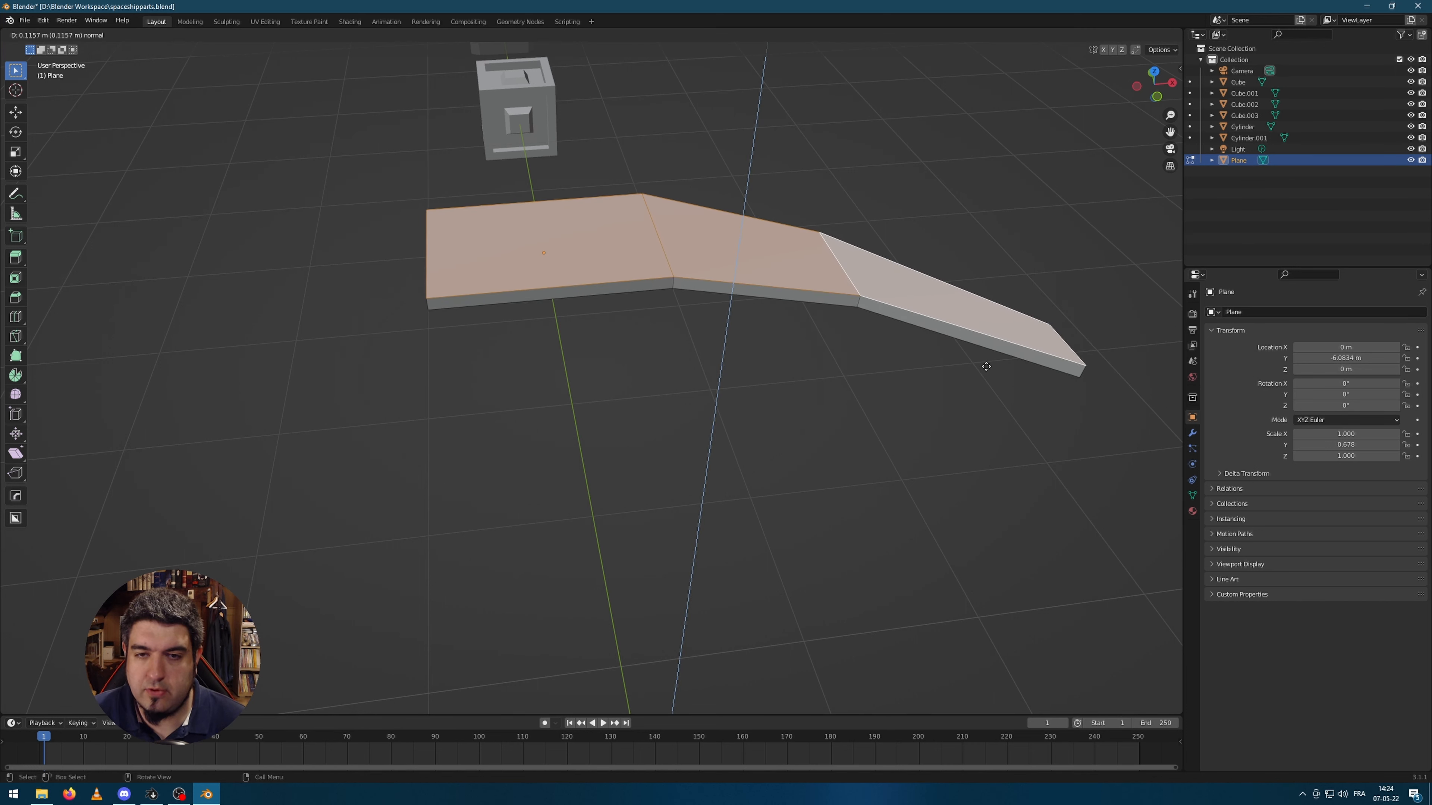
click(986, 367)
- Select the face loop around the first rectangular segment and extrude it outward along normals by about 0.24 m
key(alt+a)
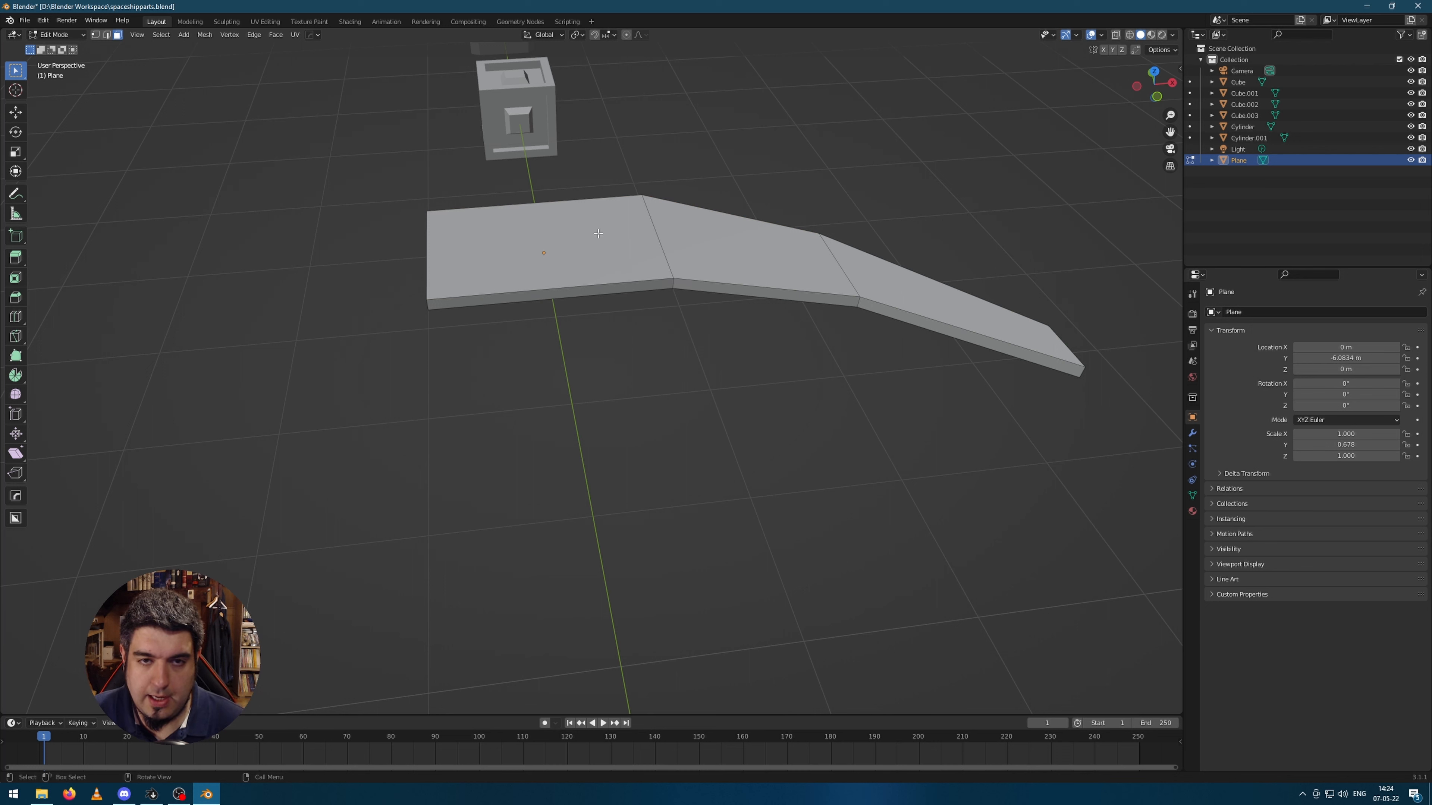
alt+click(578, 220)
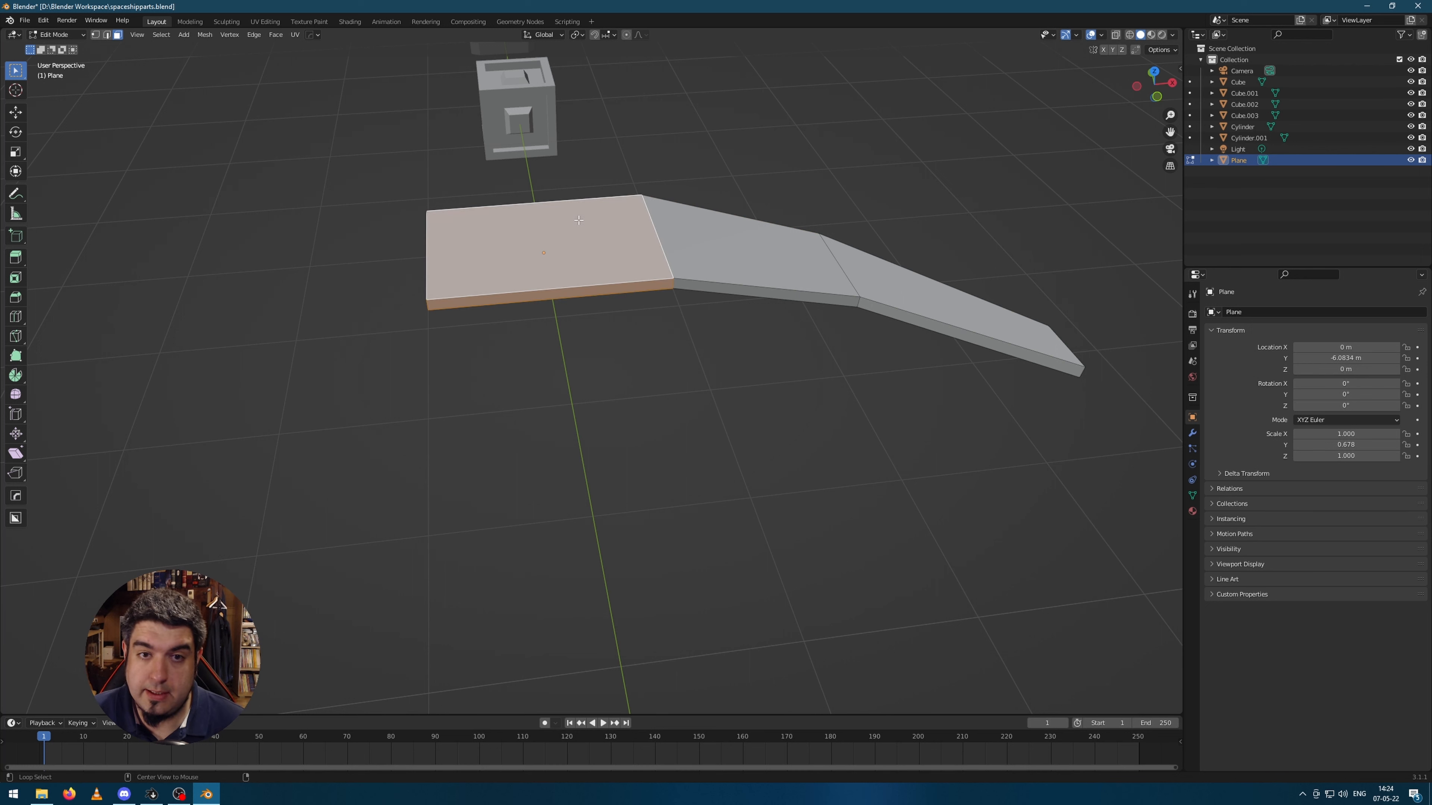
key(alt+e)
click(758, 408)
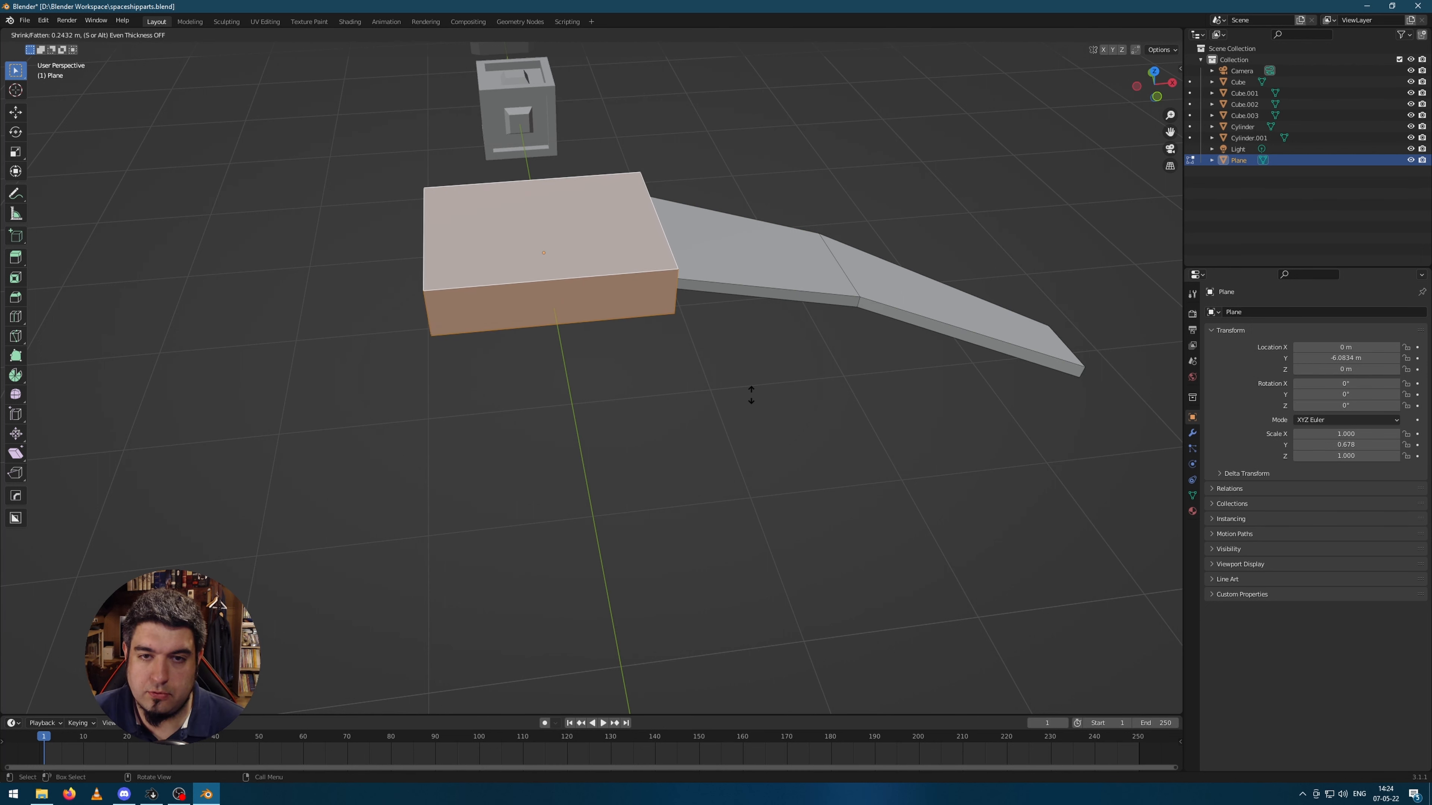
click(776, 394)
- Select the face loop around the wing's middle segment and extrude it along normals to thicken it
middle_drag(777, 393, 742, 389)
click(692, 243)
key(alt+a)
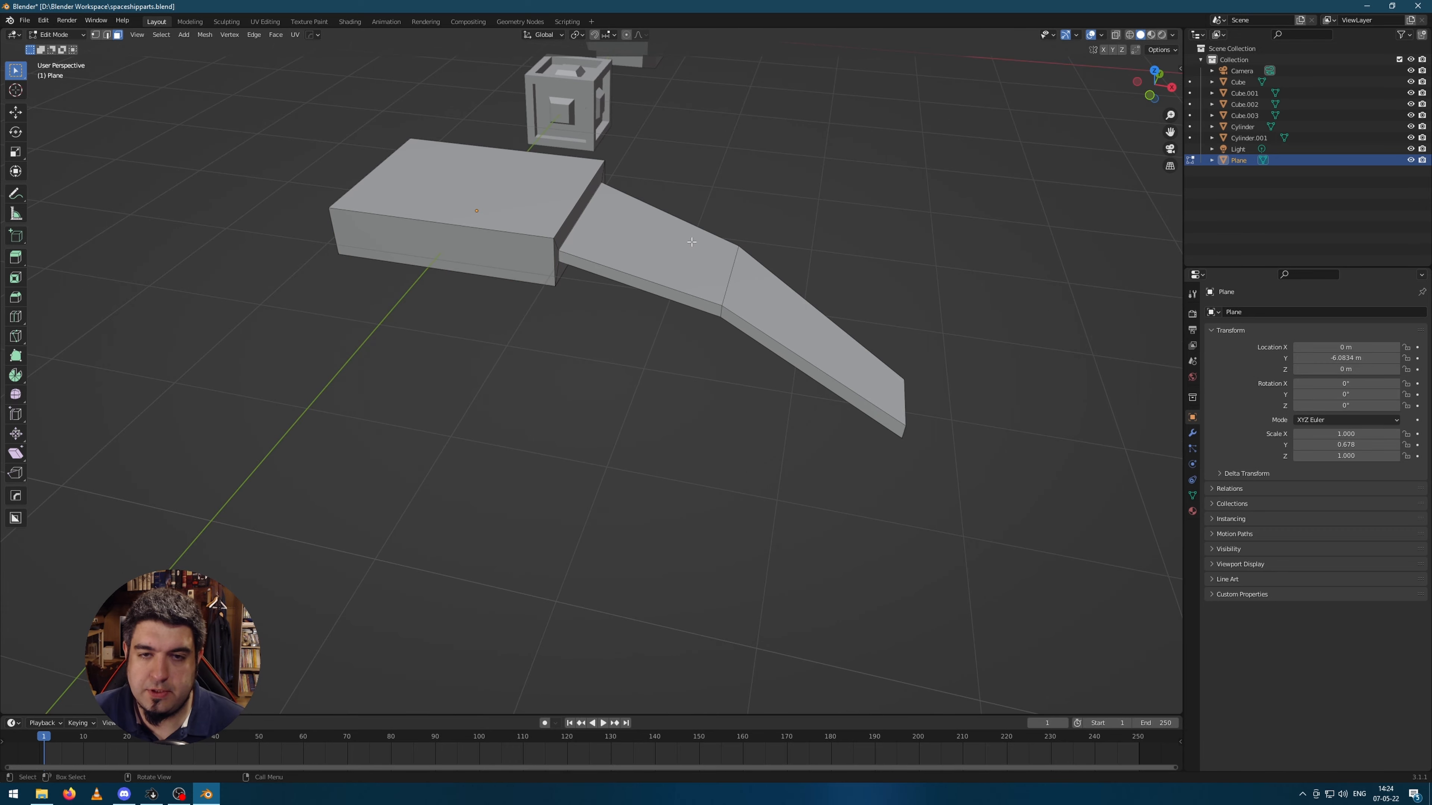
alt+click(681, 232)
key(alt+e)
click(808, 324)
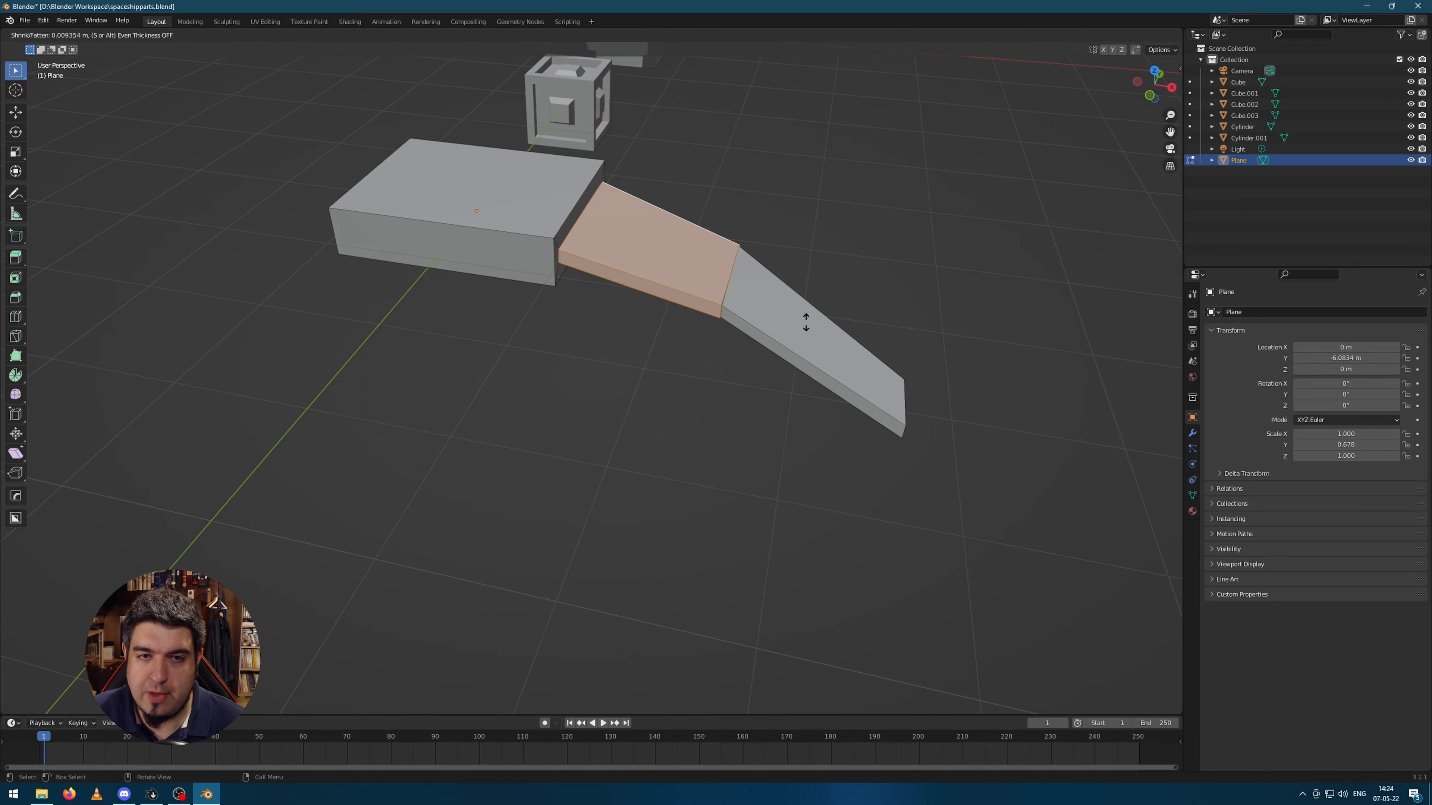
click(930, 307)
- Select the face loop around the wing's end segment and rotate it with proportional editing enabled
key(Tab)
middle_drag(985, 335, 804, 228)
key(Tab)
click(635, 260)
key(alt+a)
alt+click(733, 247)
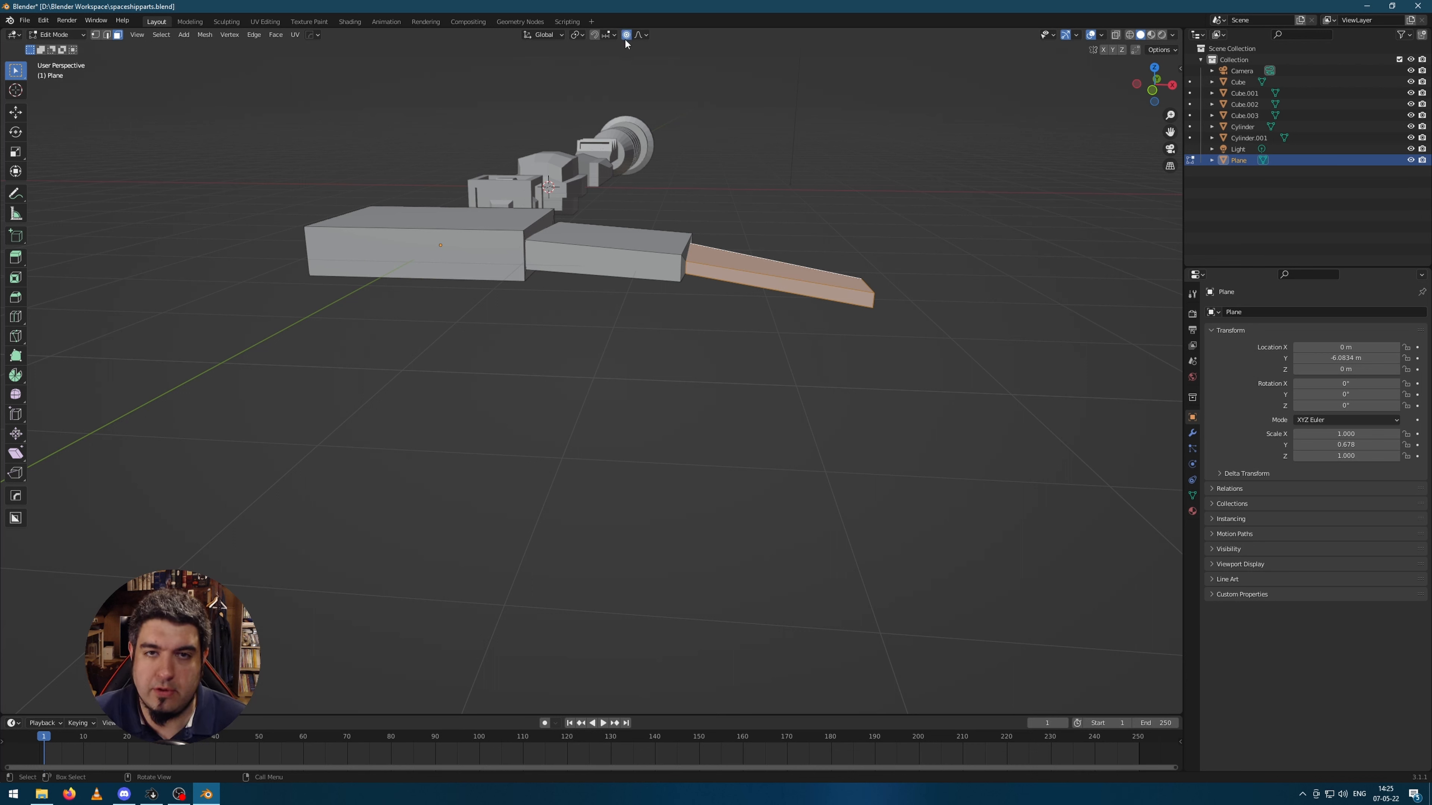
middle_drag(940, 283, 861, 197)
key(r)
click(937, 244)
- Move the end segment down along Z with smooth proportional editing, widening the influence radius to about 2.59 m
key(g)
key(z)
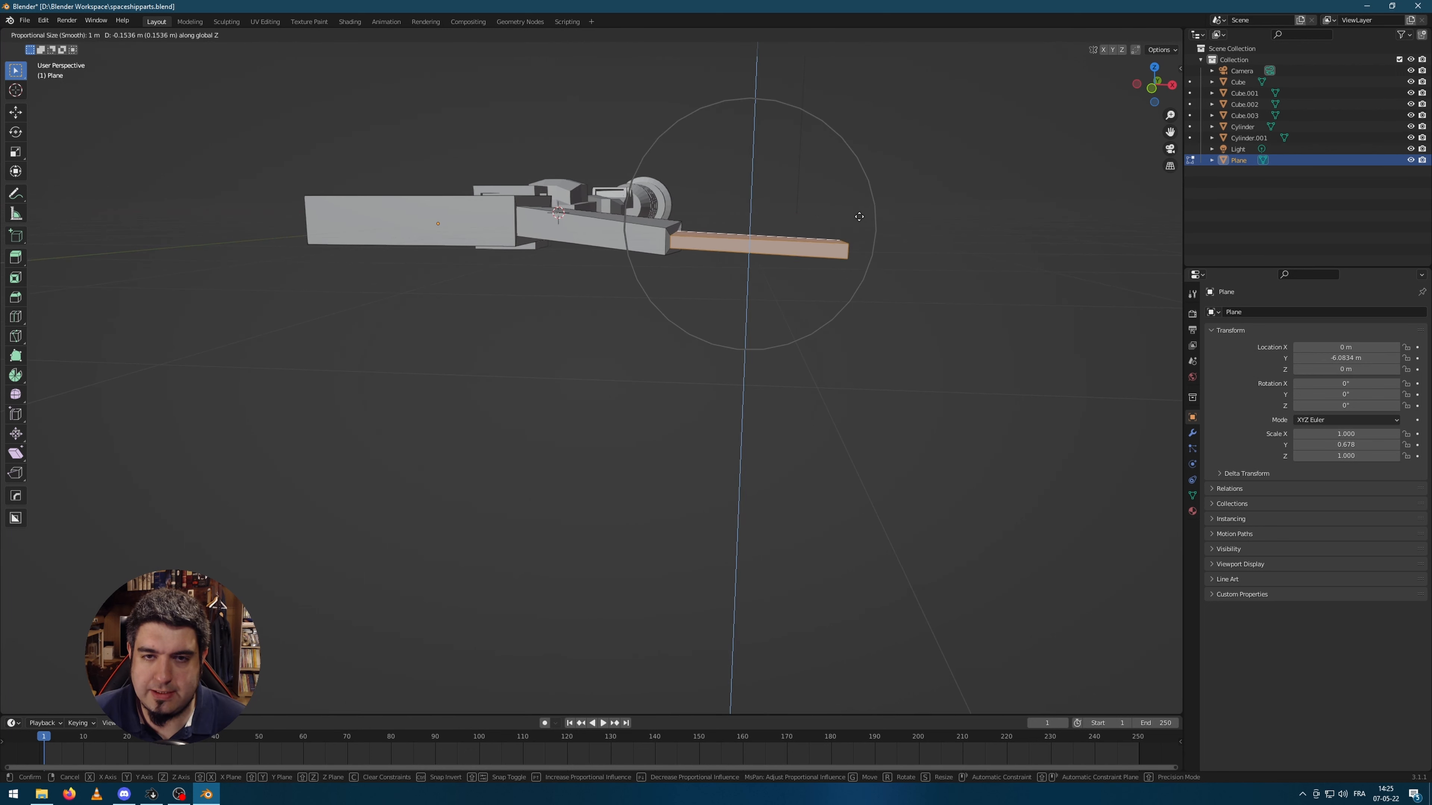
scroll(846, 259, up, 10)
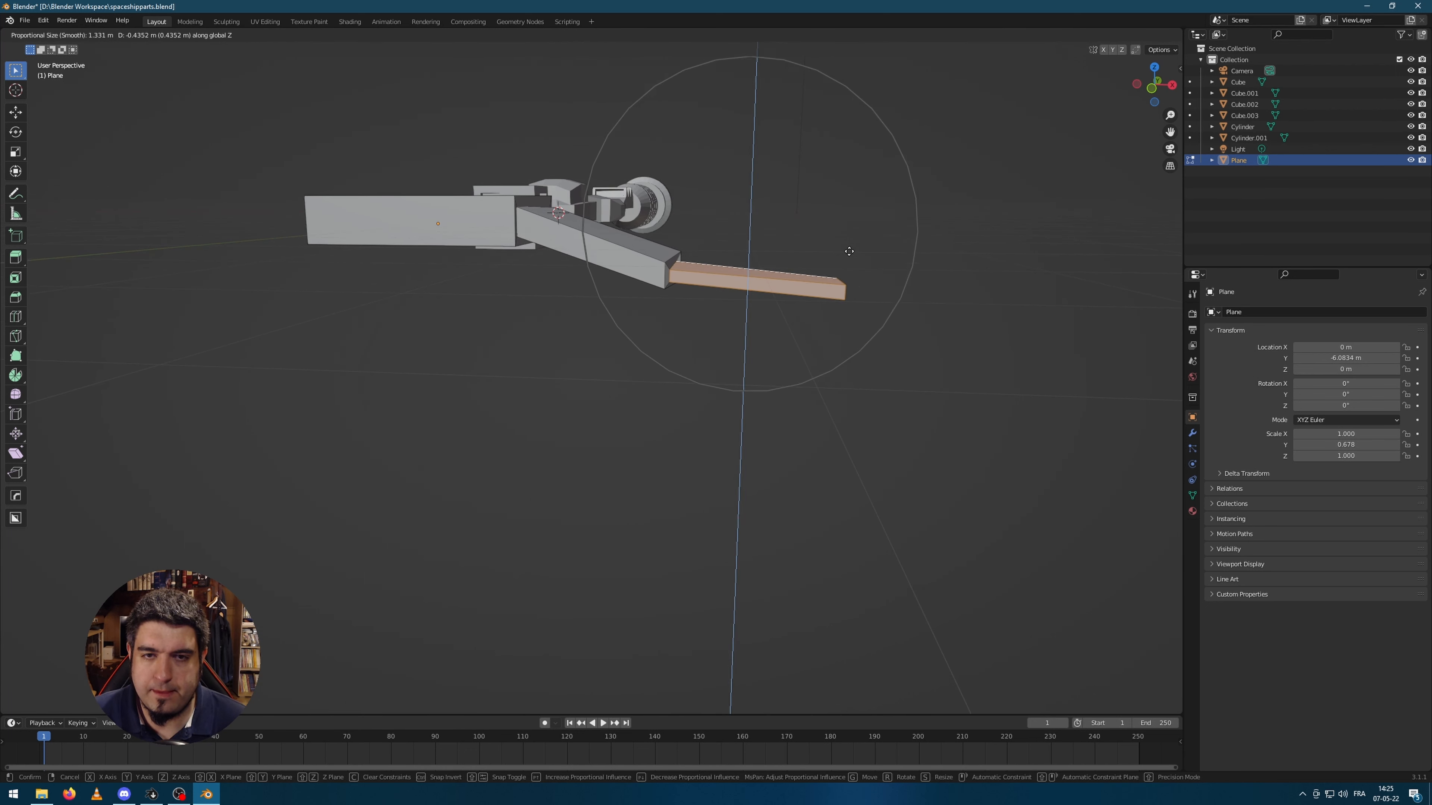
scroll(841, 255, up, 3)
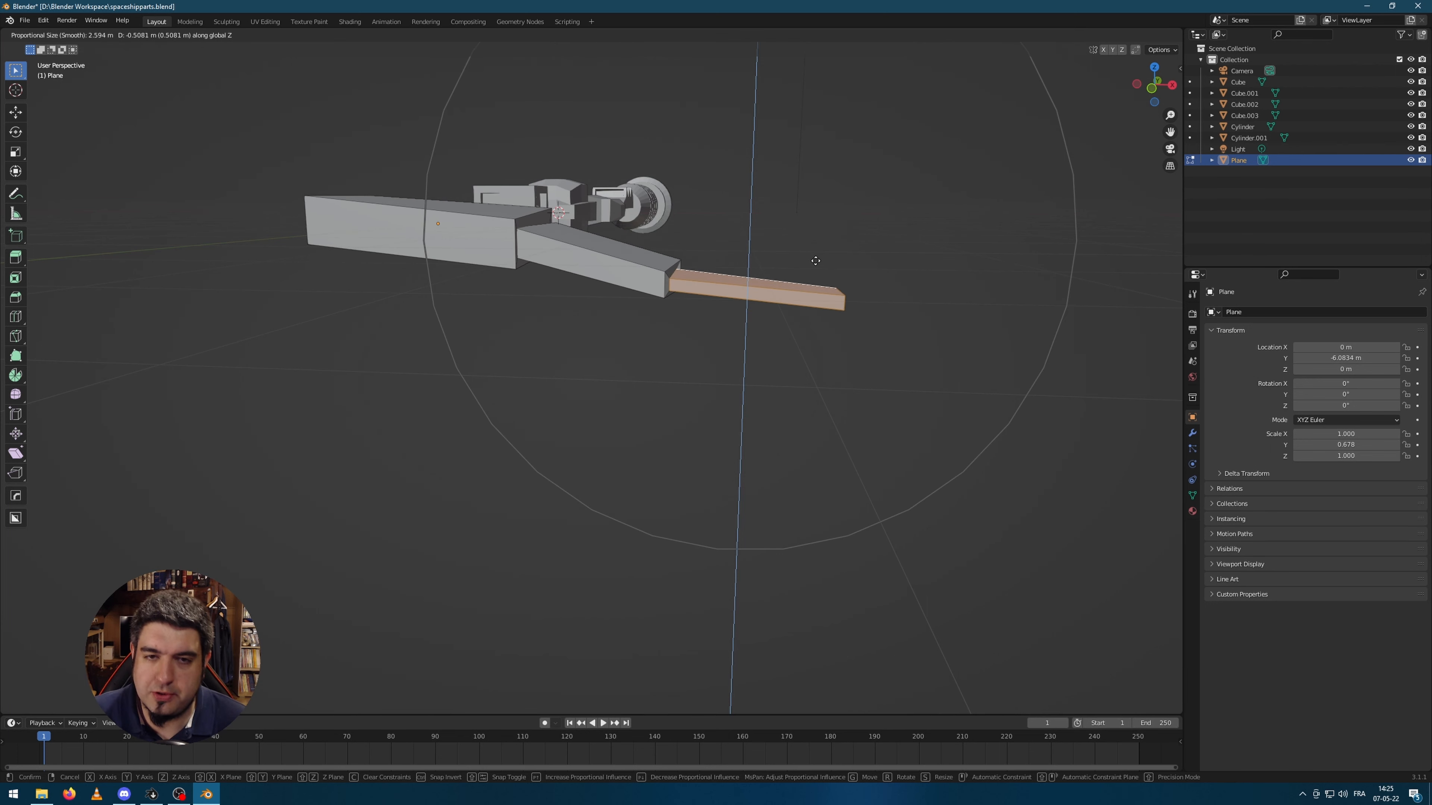
scroll(814, 279, down, 2)
click(814, 279)
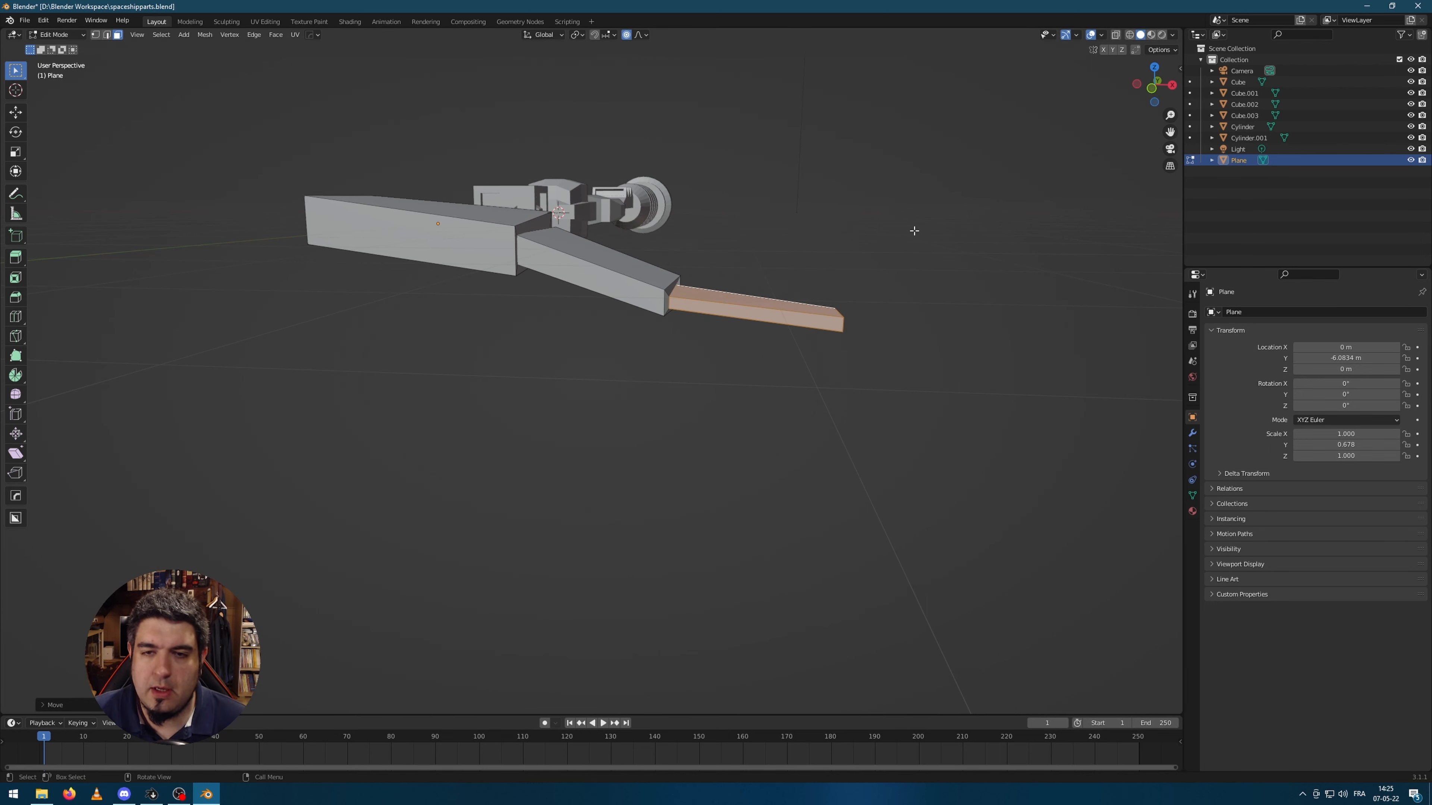
- Rotate the wing's end segment around the global Y axis with smooth proportional editing, shrinking the influence radius to about 1.21 m
middle_drag(914, 230, 907, 222)
key(r)
key(x)
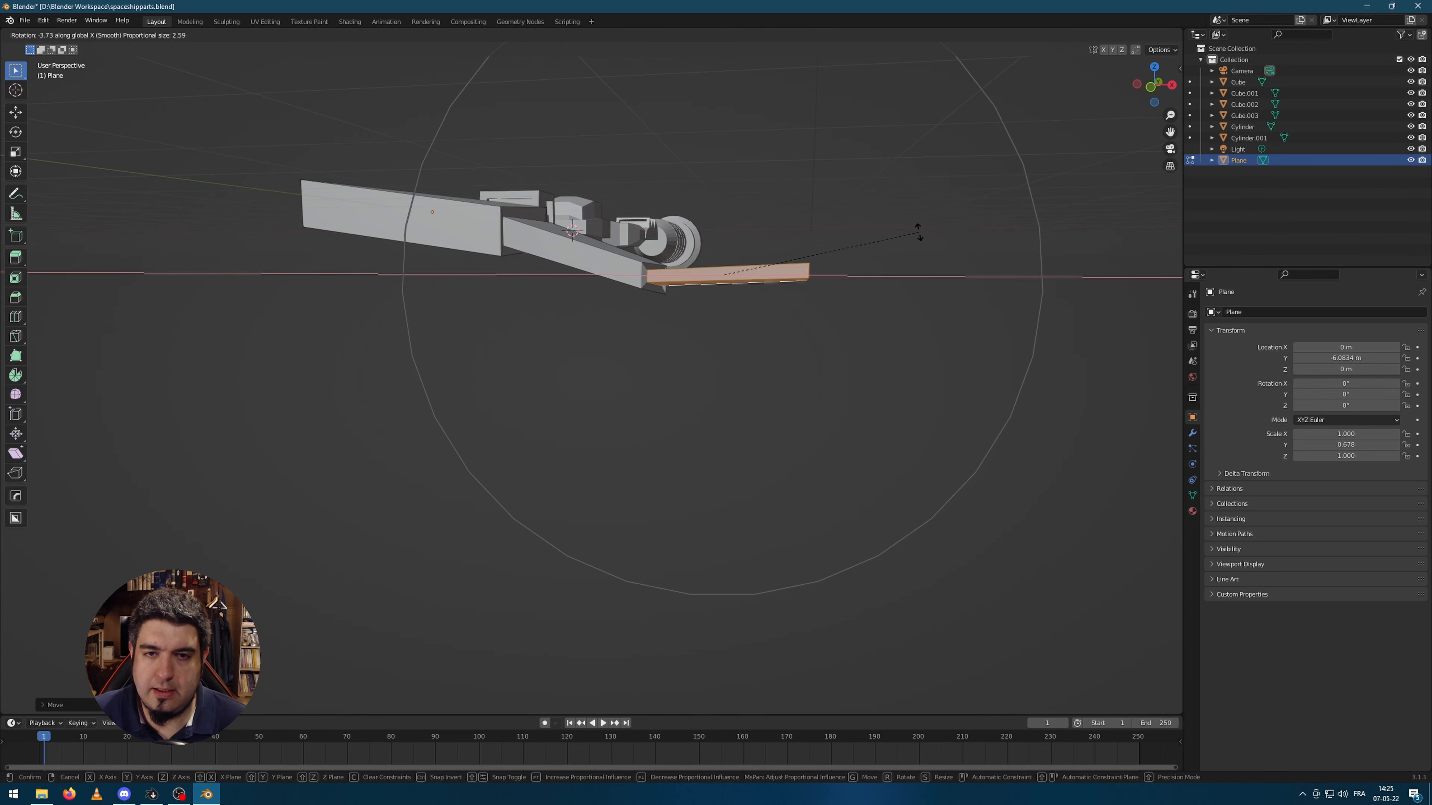
key(y)
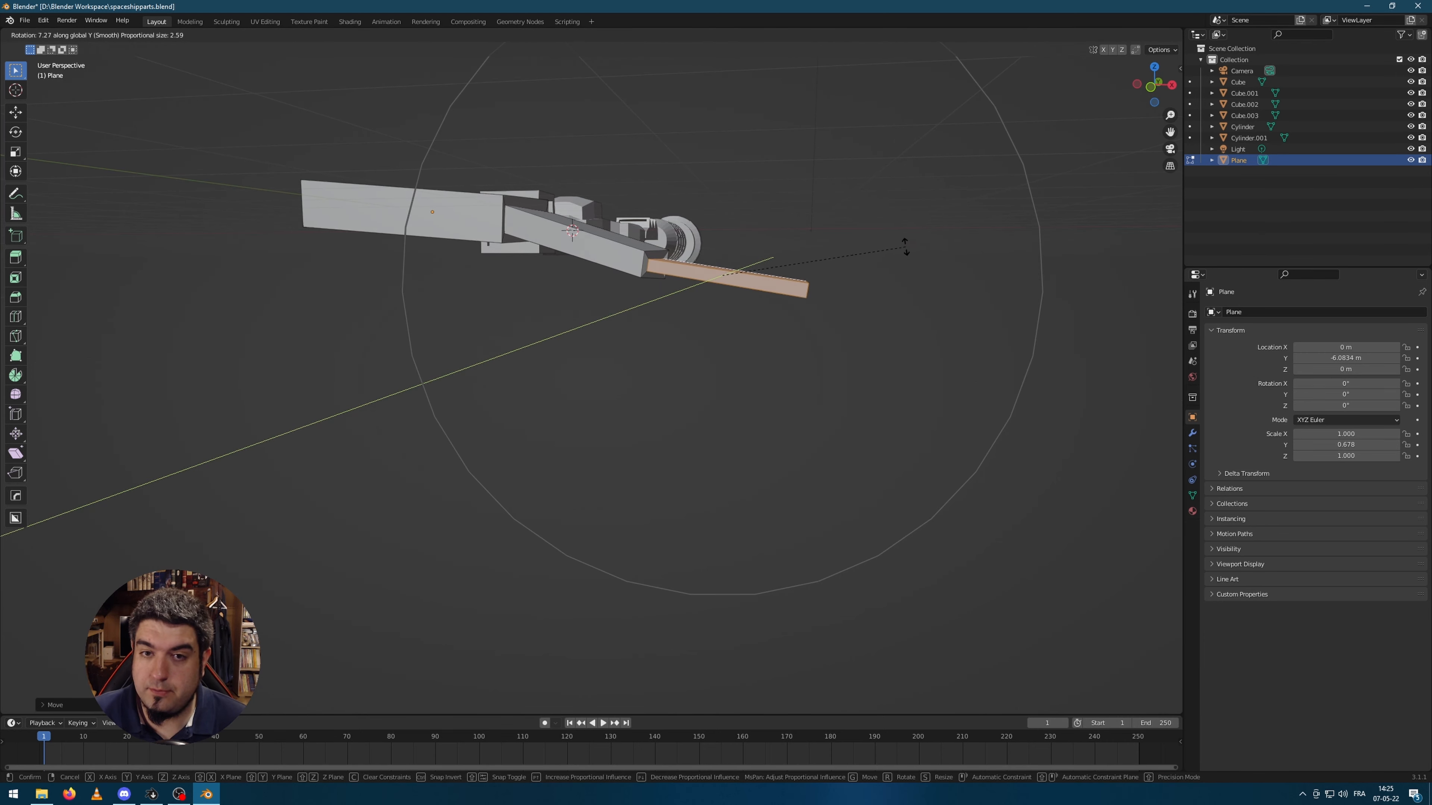
scroll(894, 253, up, 4)
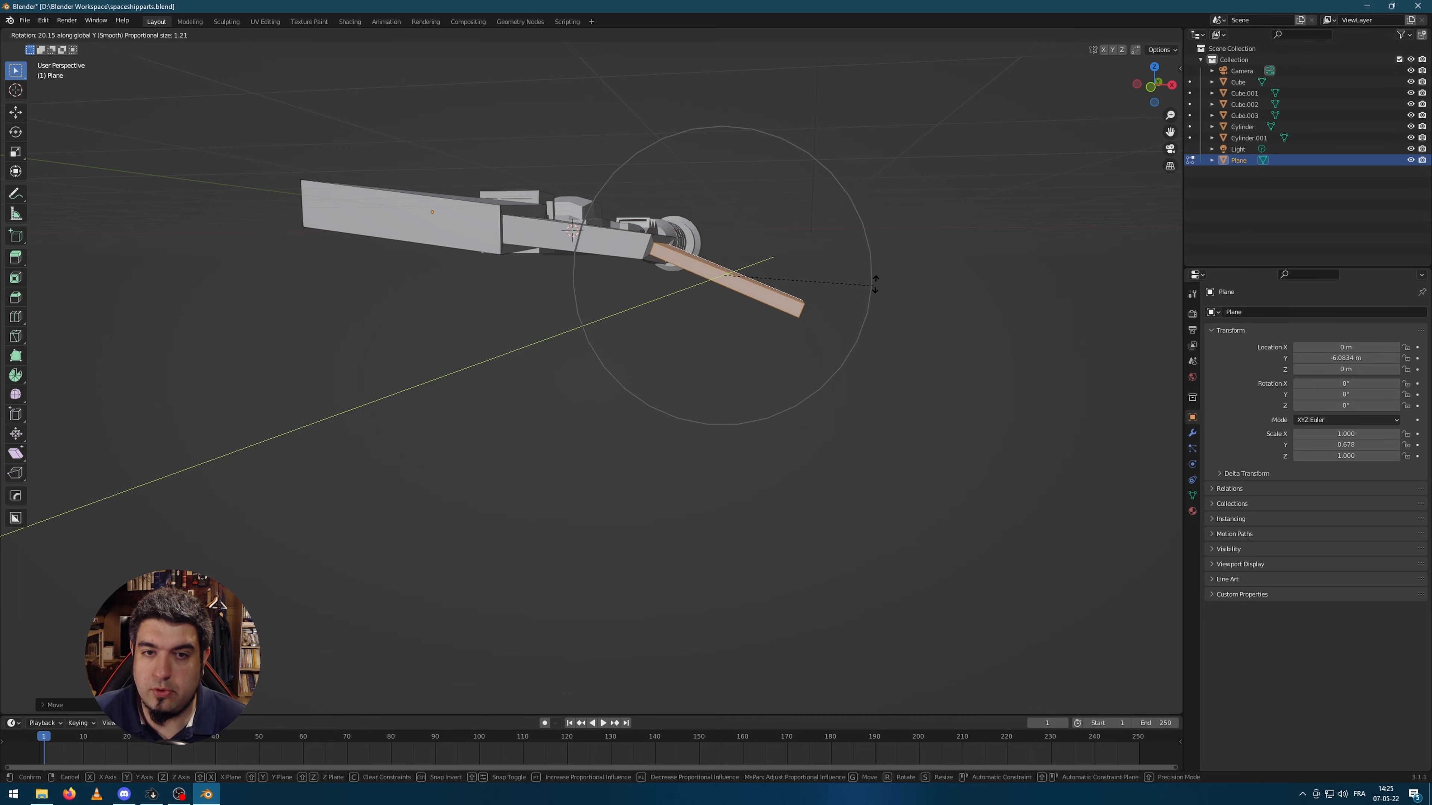
click(915, 269)
- Select the wing's end segment and lower it about 0.41 m along Z with proportional editing
key(Tab)
mouse_move(926, 242)
middle_down()
mouse_move(841, 294)
mouse_move(746, 247)
mouse_move(936, 254)
mouse_move(936, 237)
mouse_move(898, 250)
middle_up()
key(Tab)
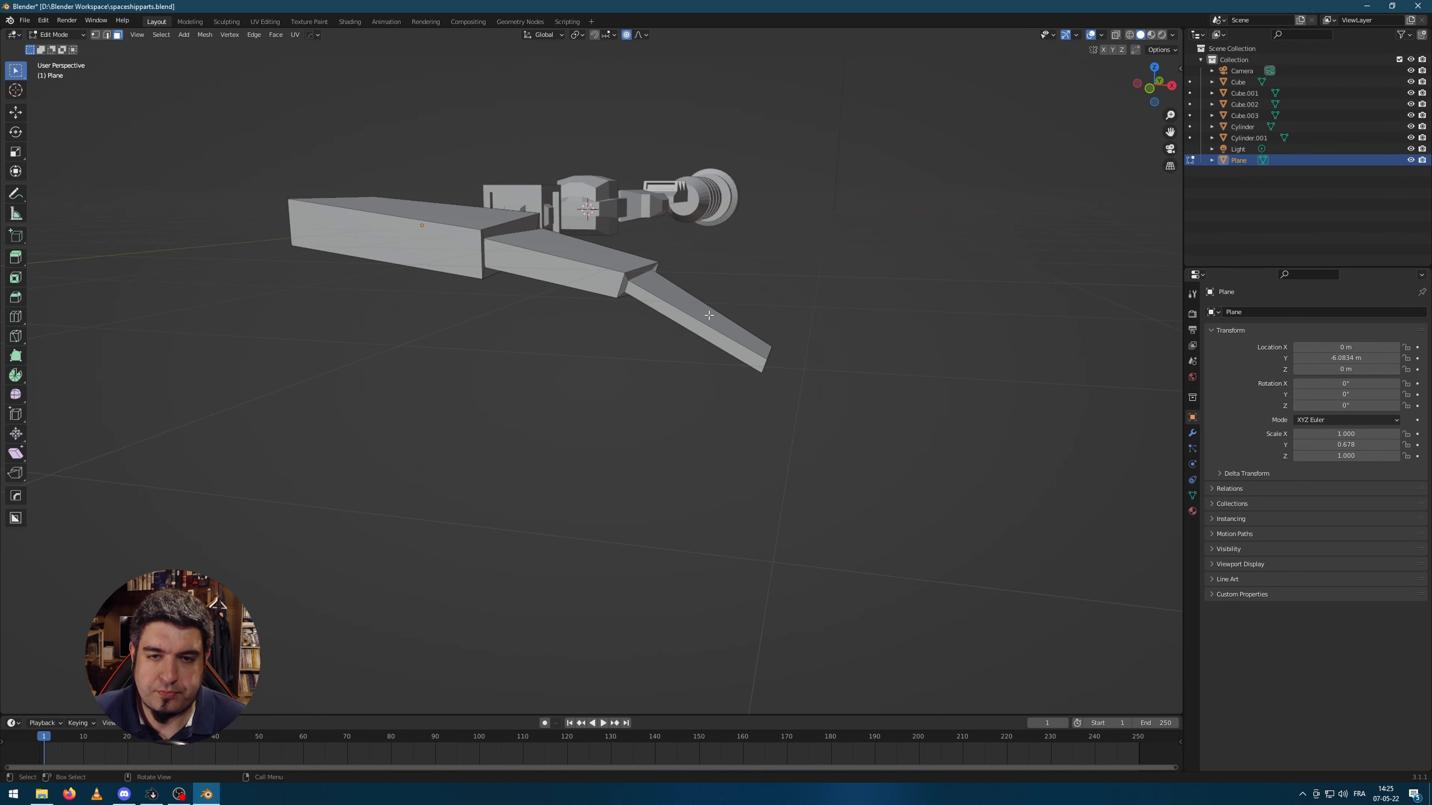
click(709, 315)
key(g)
key(z)
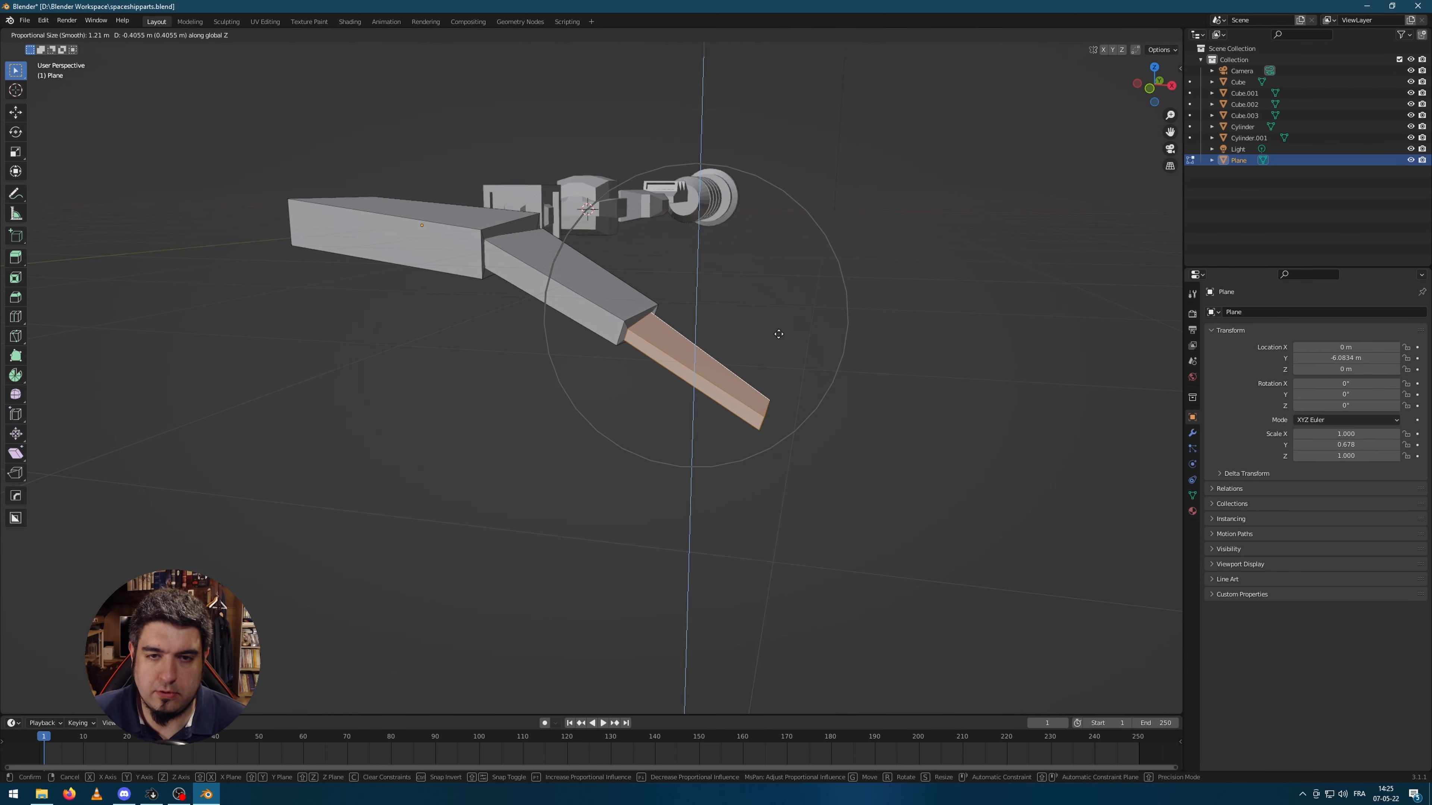
click(779, 334)
- Rotate the wing's end segment around the Y axis with proportional editing and return to Object Mode
mouse_move(863, 310)
middle_down()
mouse_move(908, 269)
mouse_move(870, 314)
middle_up()
key(r)
key(y)
click(895, 307)
key(Tab)
click(854, 323)
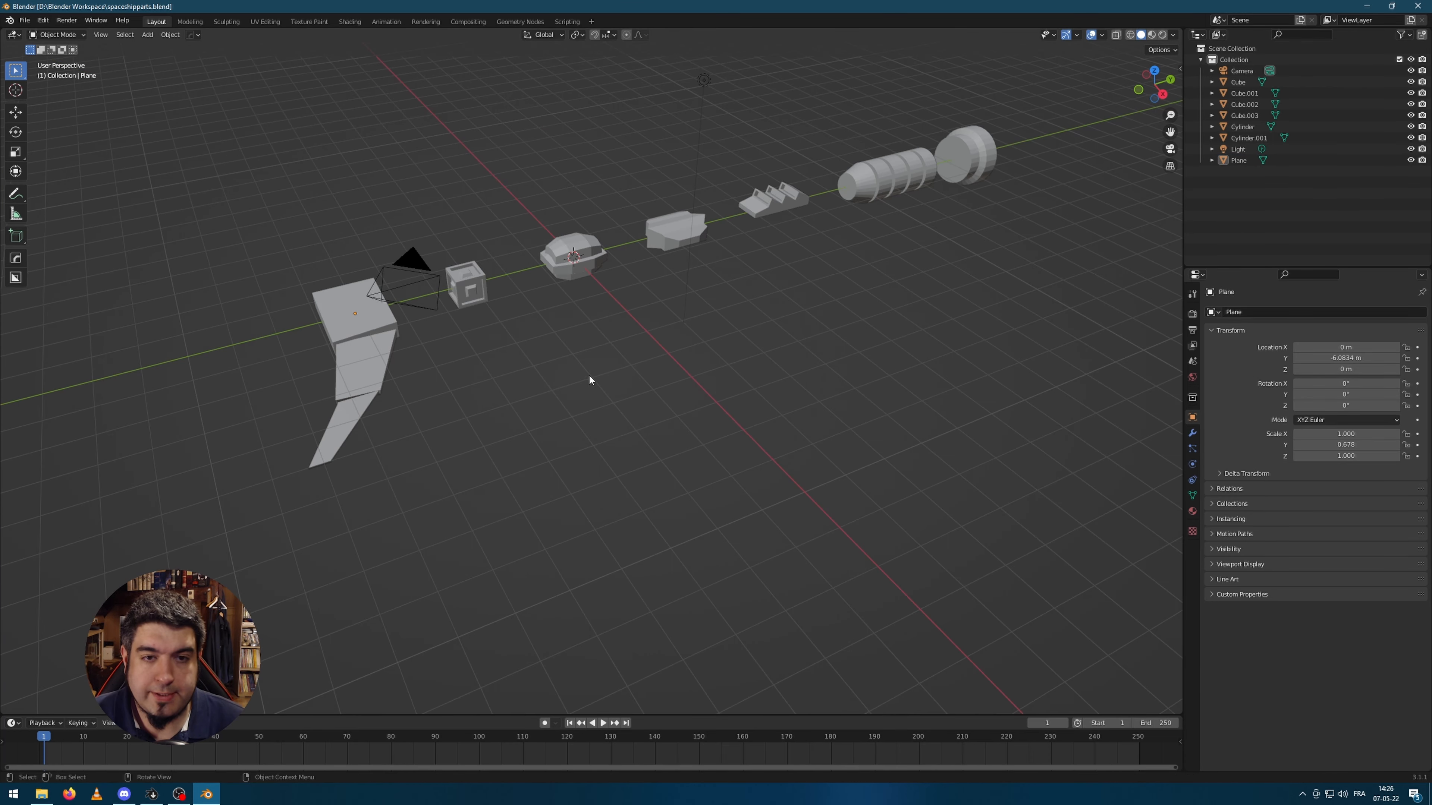
- Duplicate the original cockpit and place the copy away from the row of parts, at about X 5.91, Y 2.91, Z -3.92 m
middle_drag(630, 350, 564, 304)
click(563, 263)
key(shift+d)
click(919, 327)
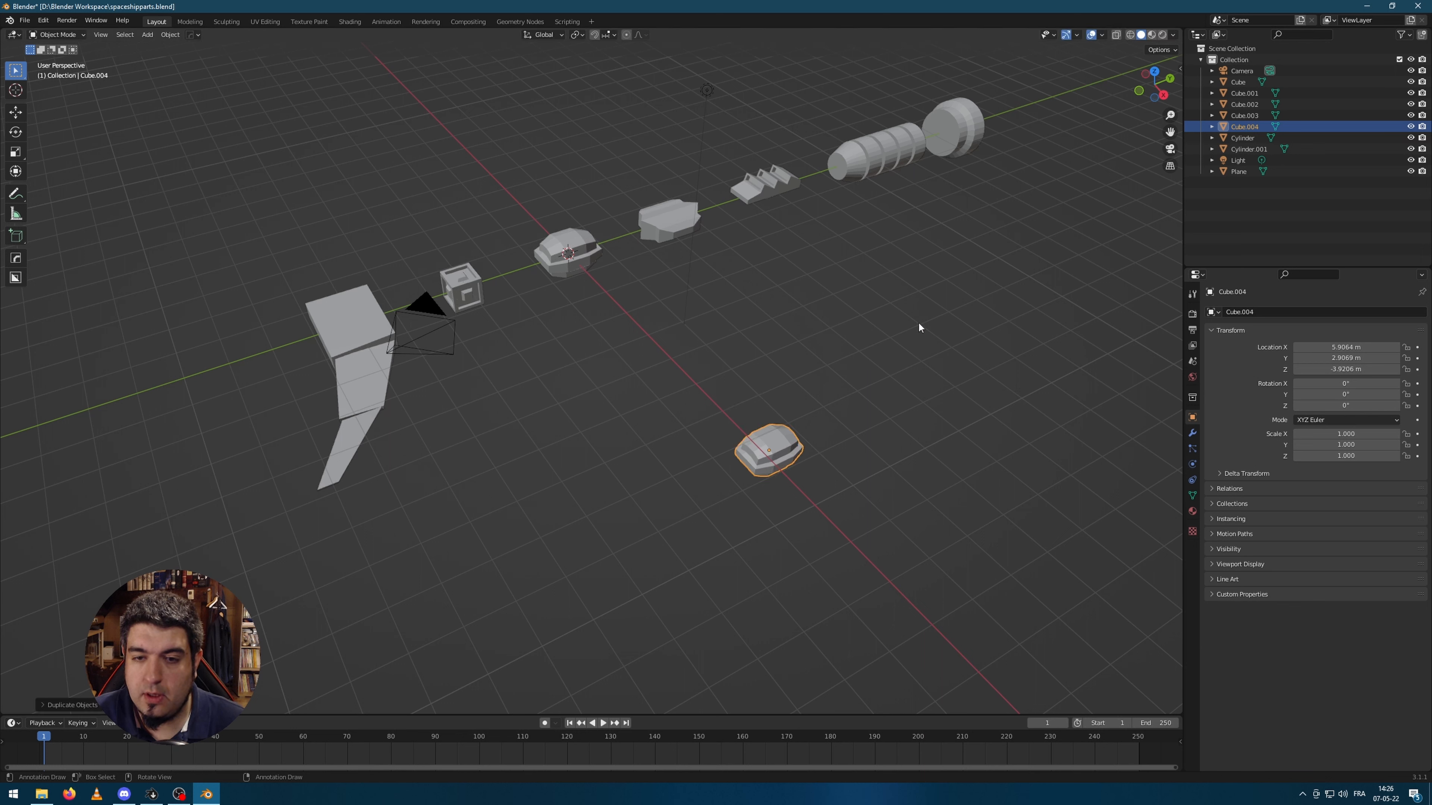
- Rotate the cockpit copy 90° around the Z axis
key(r)
key(z)
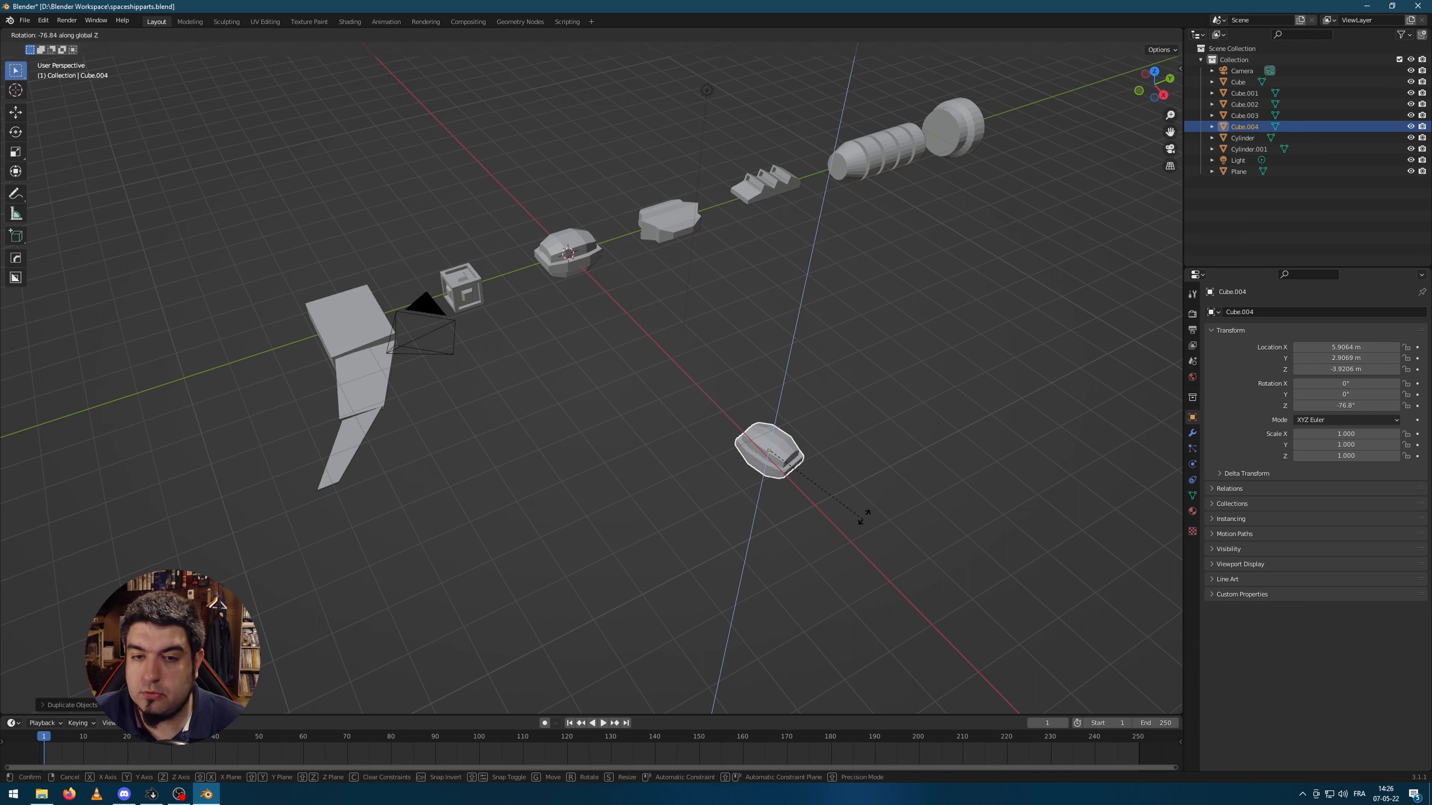
click(953, 467)
key(r)
key(z)
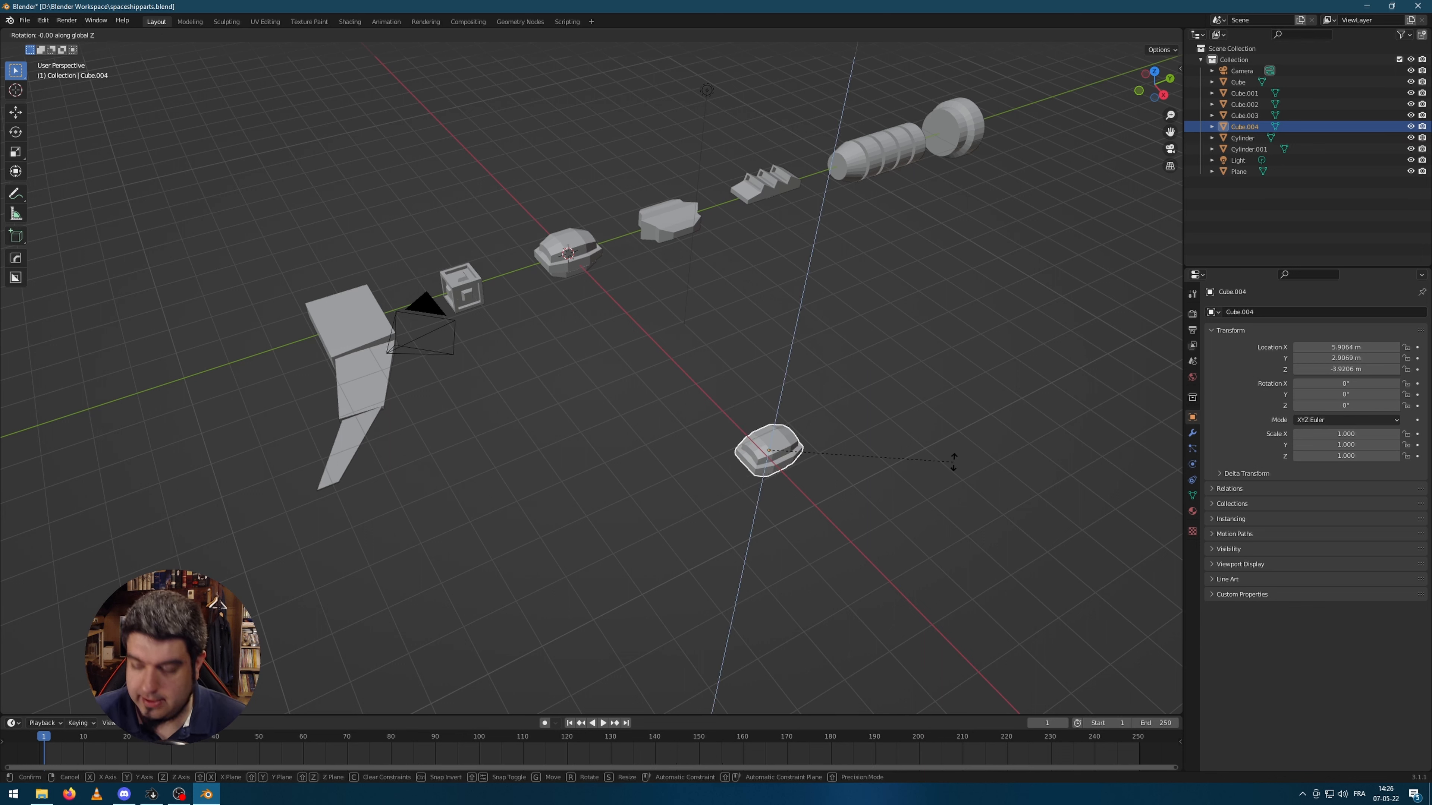
key(Return)
scroll(953, 461, up, 3)
shift+middle_drag(908, 493, 750, 441)
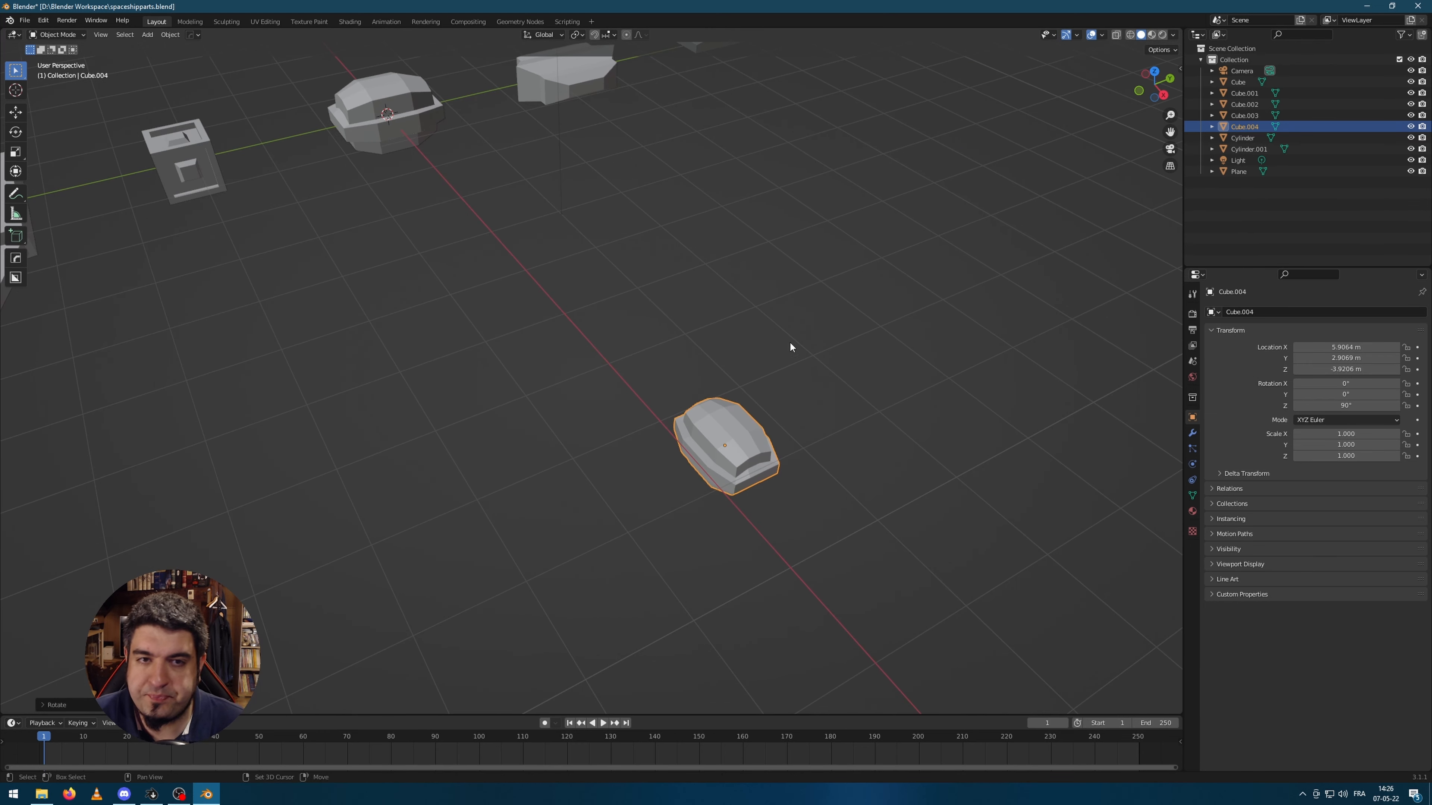
- Duplicate the flat faceted hull block, place the copy near the rotated cockpit, and lower it to about Z -3.7 m
scroll(791, 345, down, 2)
click(572, 157)
middle_drag(671, 224, 640, 229)
key(shift+d)
key(shift+z)
click(760, 569)
middle_drag(782, 490, 758, 386)
key(g)
key(z)
click(732, 531)
- Move the hull copy against the back of the cockpit, to about X 5.97, Y 3.98, Z -3.97 m
middle_drag(671, 384, 739, 489)
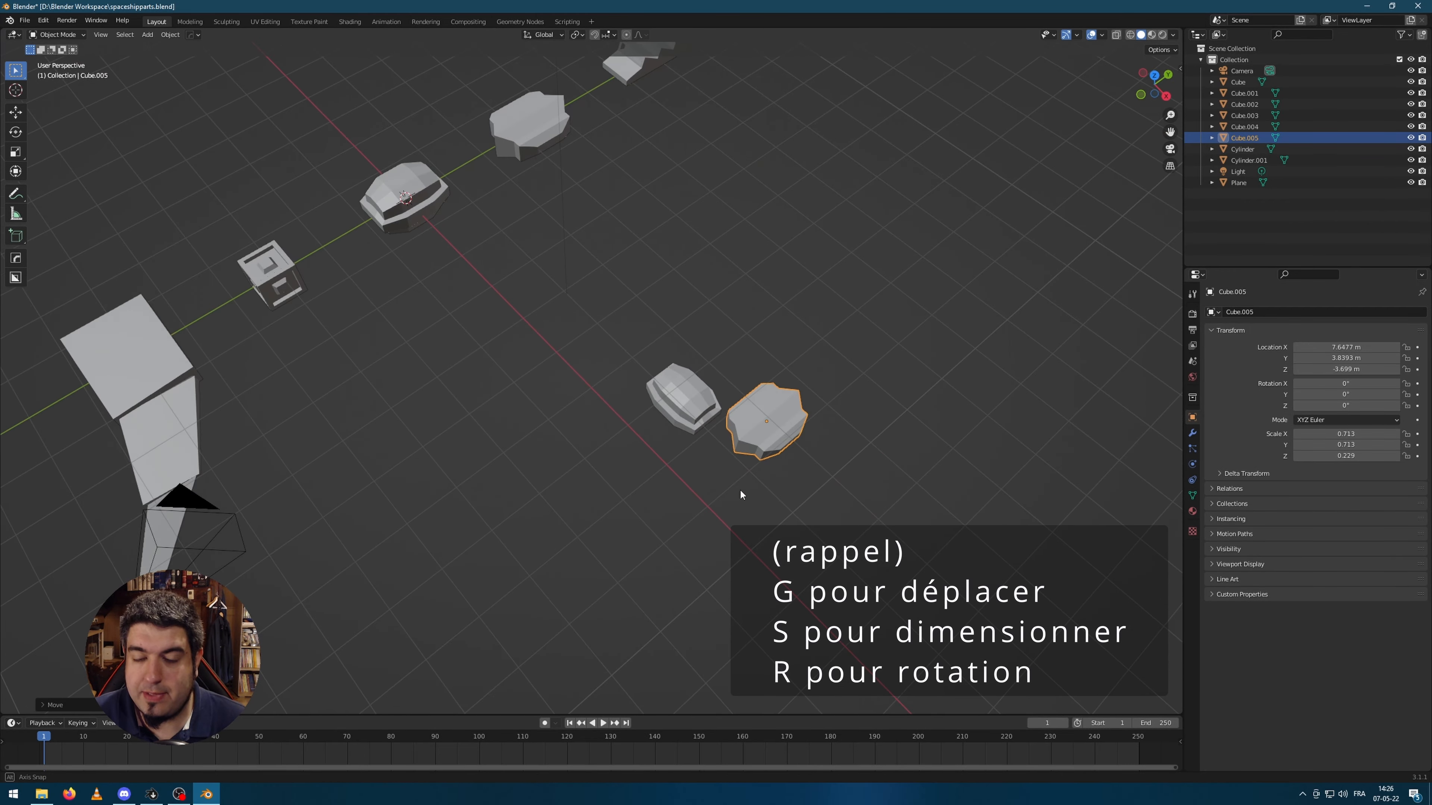
key(g)
key(shift+z)
click(810, 453)
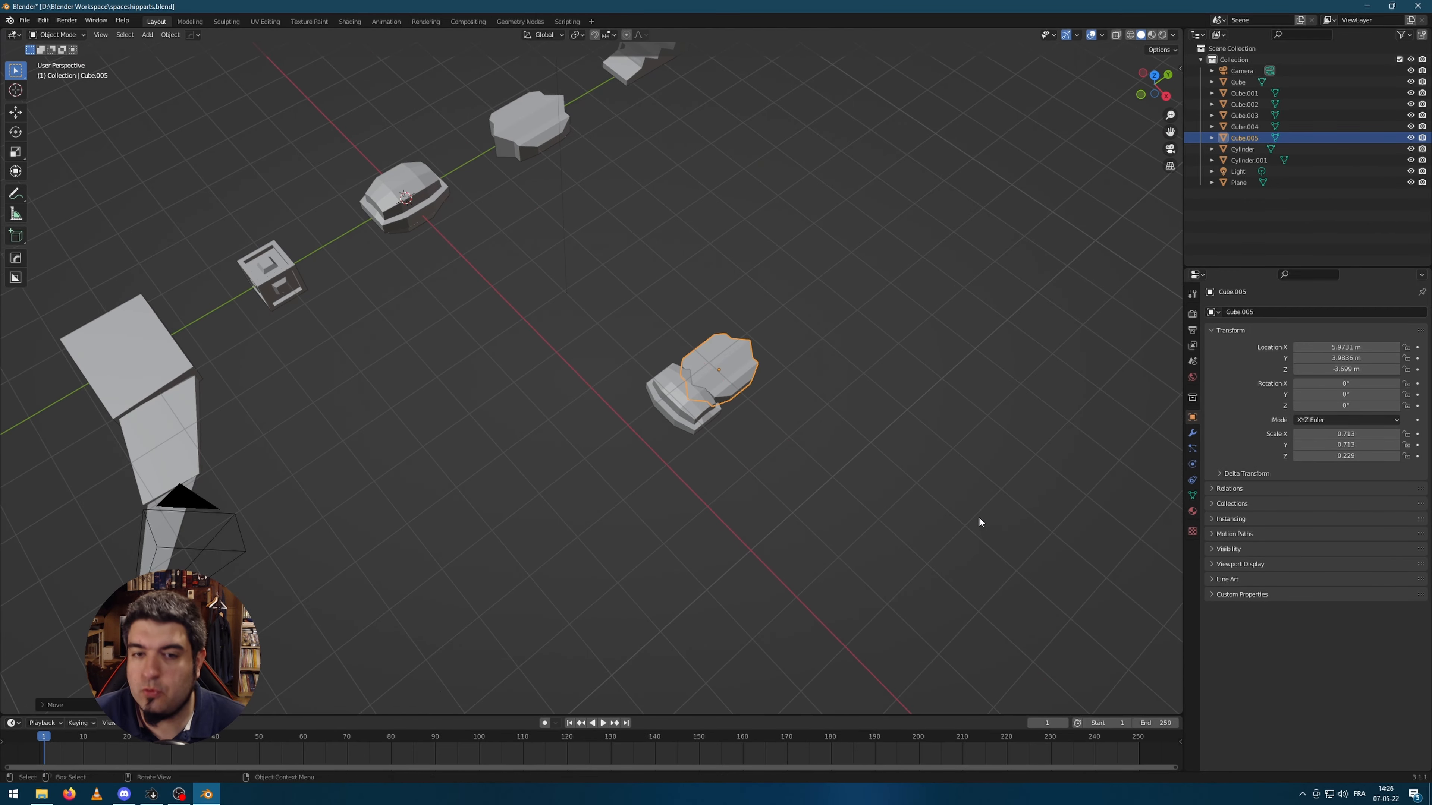
middle_drag(979, 516, 775, 503)
key(g)
click(745, 361)
- Widen the hull copy along X to a scale of about 1.8
key(s)
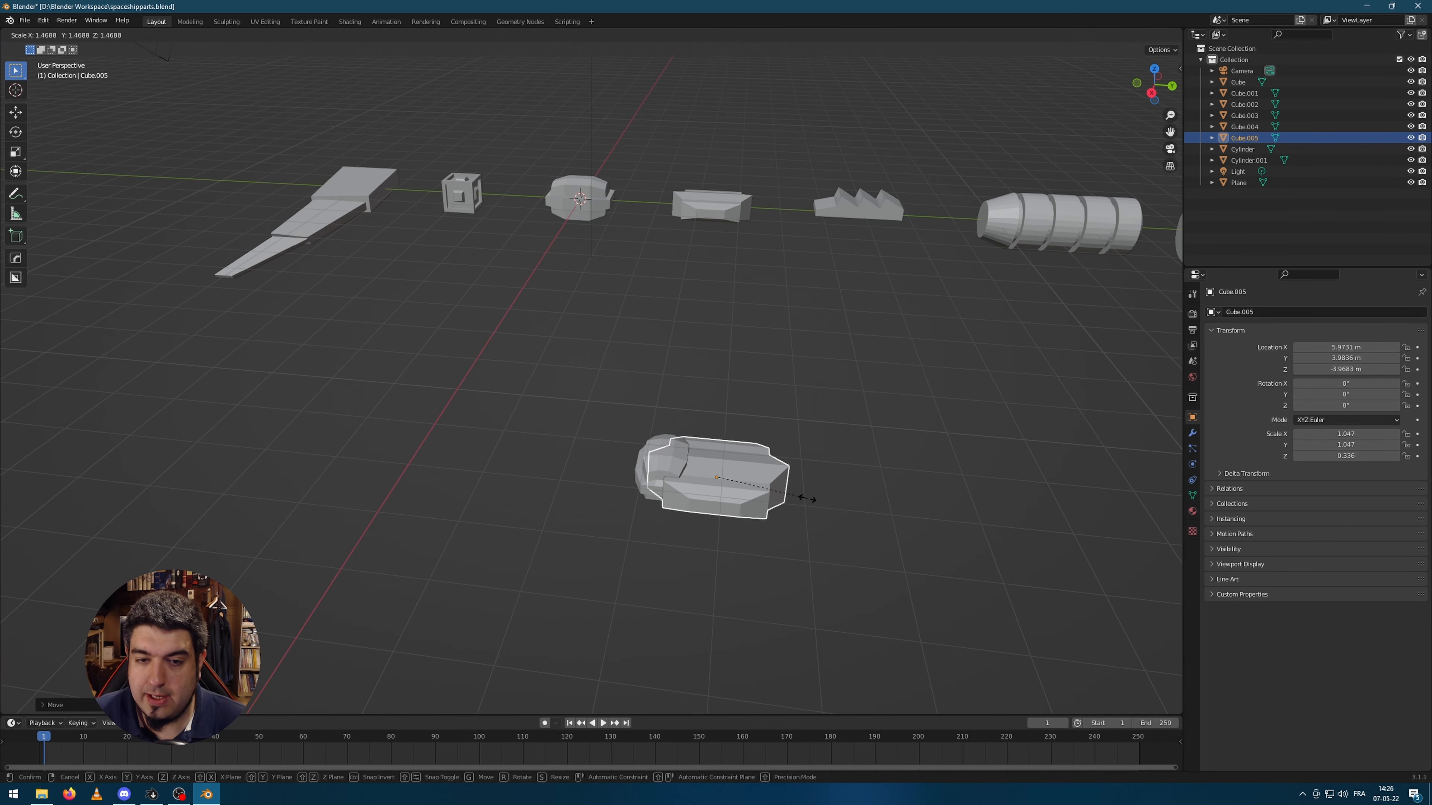
key(x)
click(880, 500)
- Duplicate the widened hull block and place the copy behind it along Y, at about 5.3 m
key(shift+d)
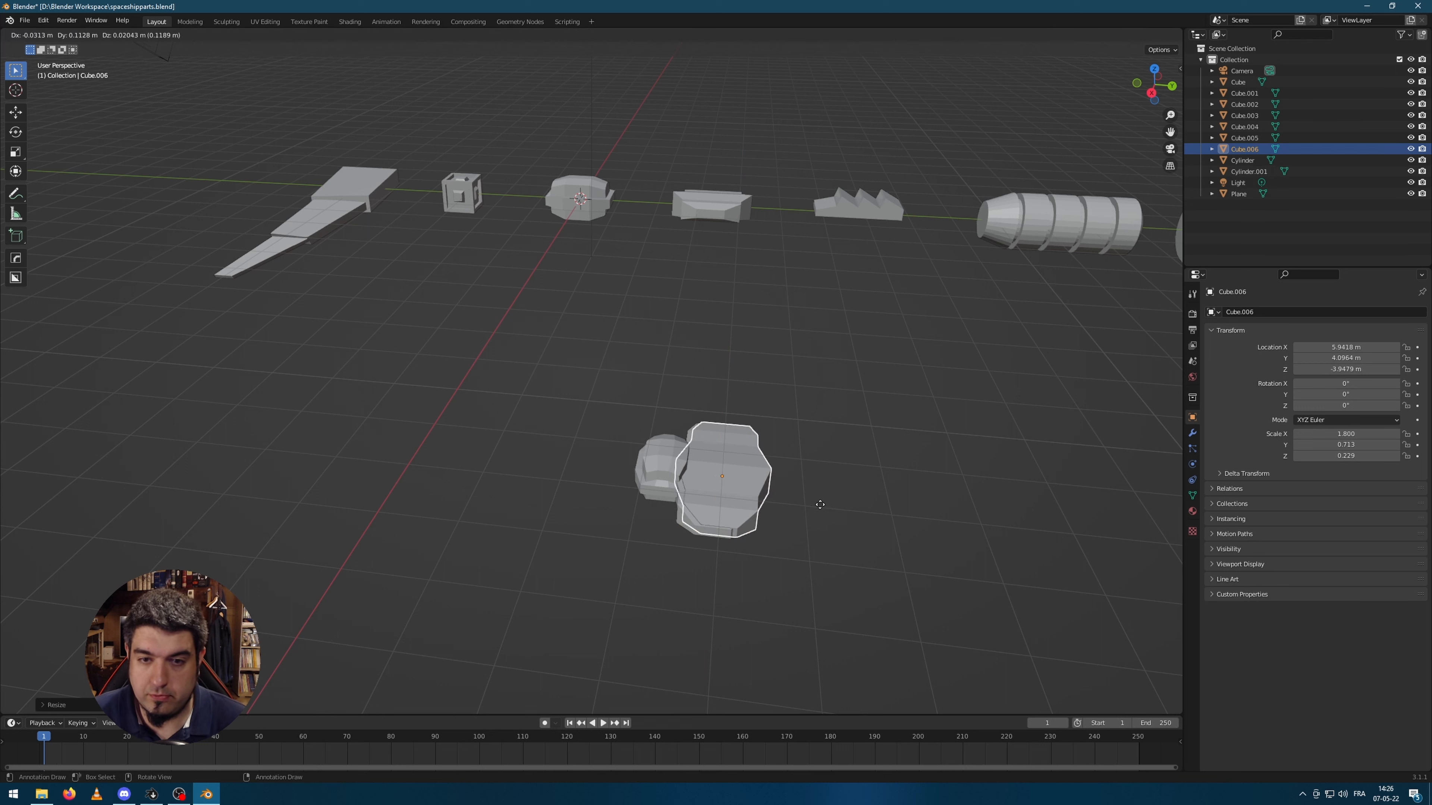
key(x)
key(y)
click(891, 484)
- Stretch the second hull block to a Y scale of about 1.89 and narrow its X scale to about 0.87
key(s)
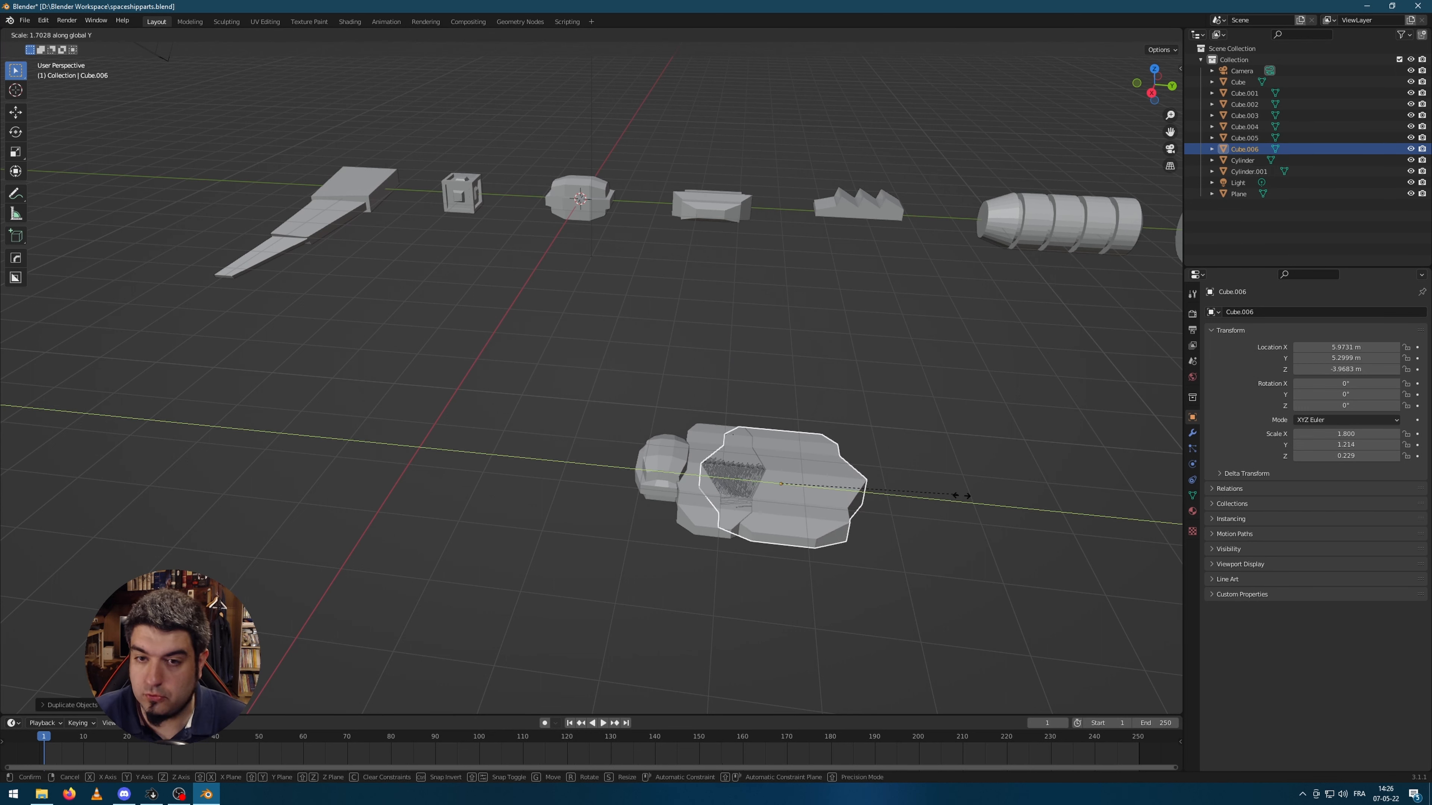
key(x)
click(936, 505)
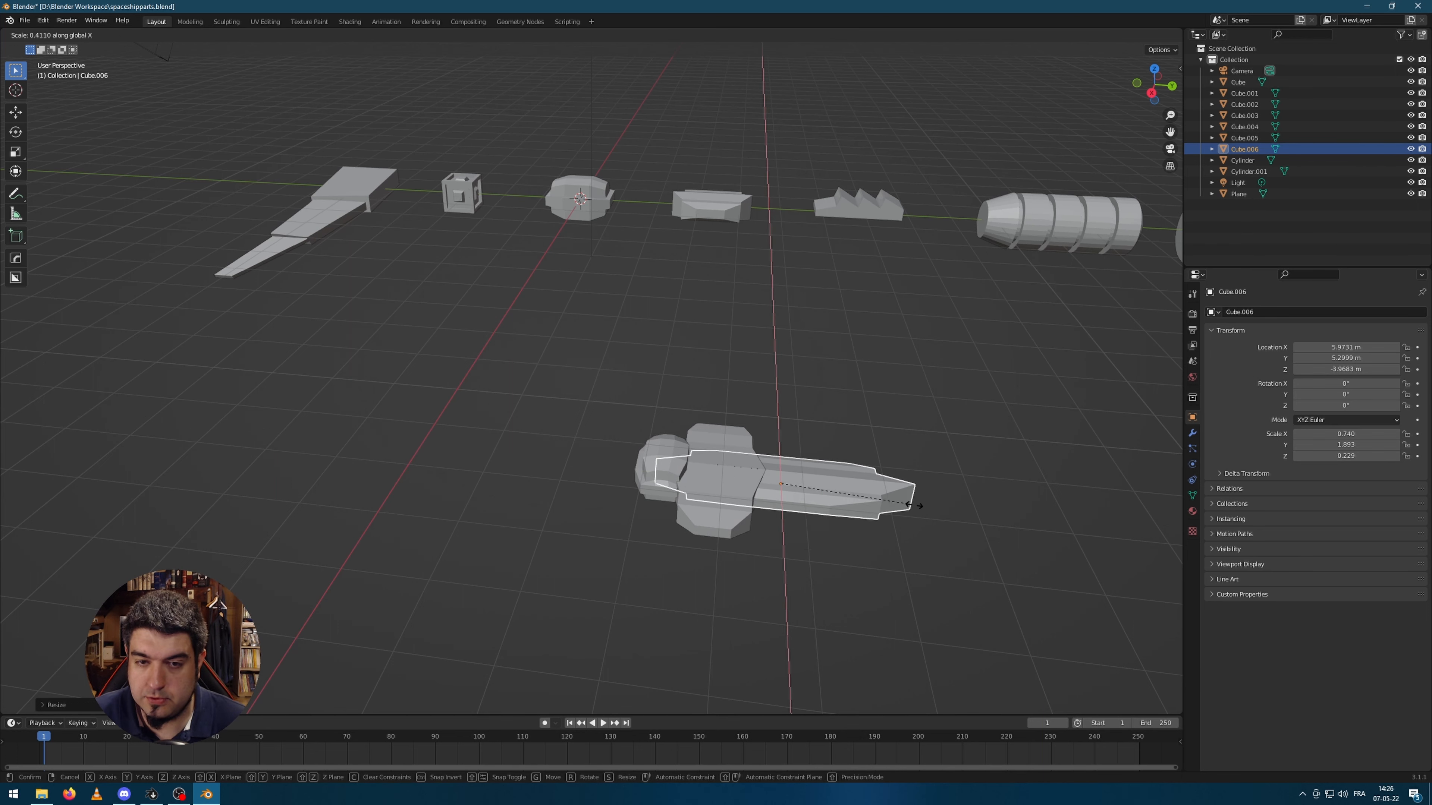
- Lower the long hull block to about Z -4.35 m and slide it along Y under the cockpit to about 4.01 m
middle_drag(936, 505, 810, 500)
key(g)
key(z)
click(808, 464)
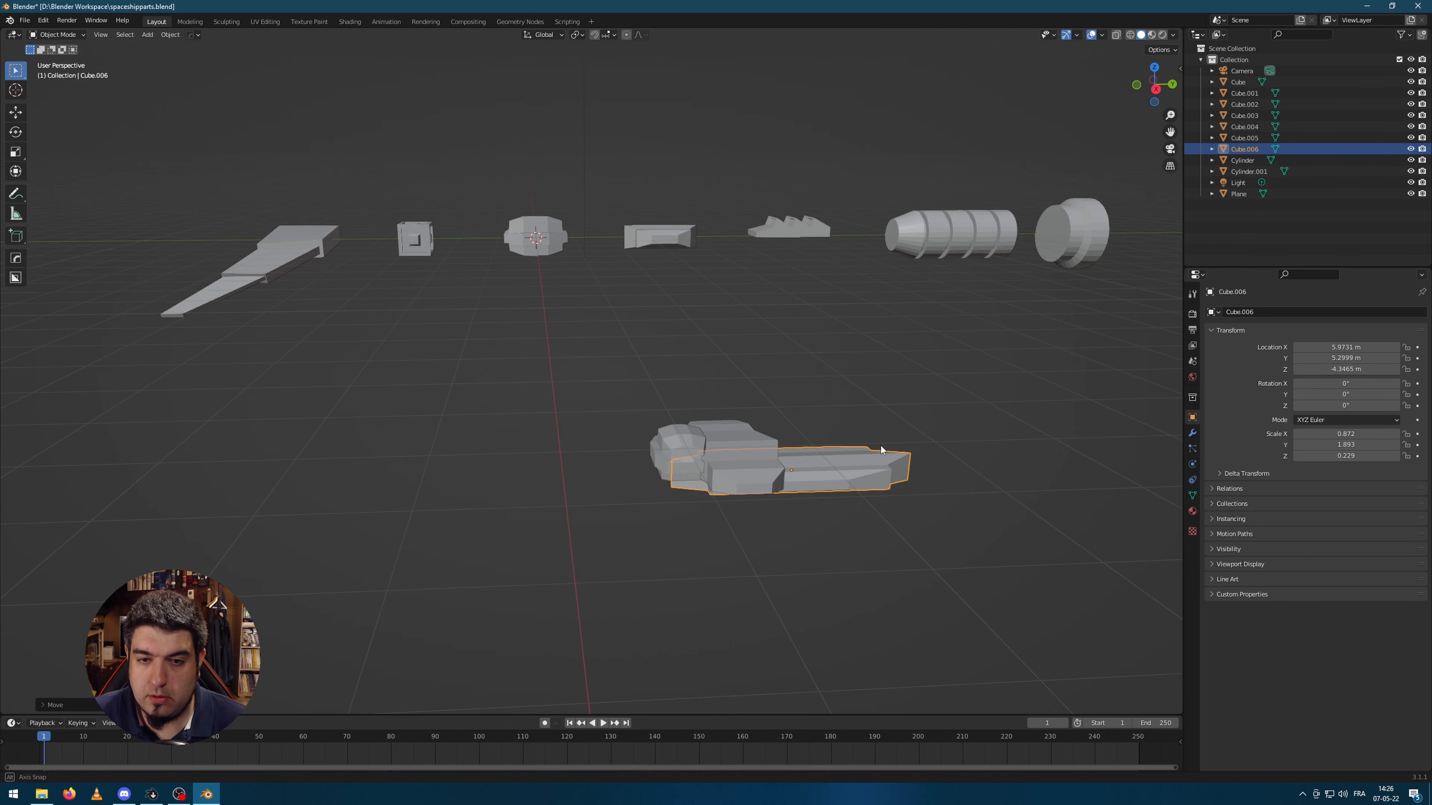
key(g)
key(z)
key(x)
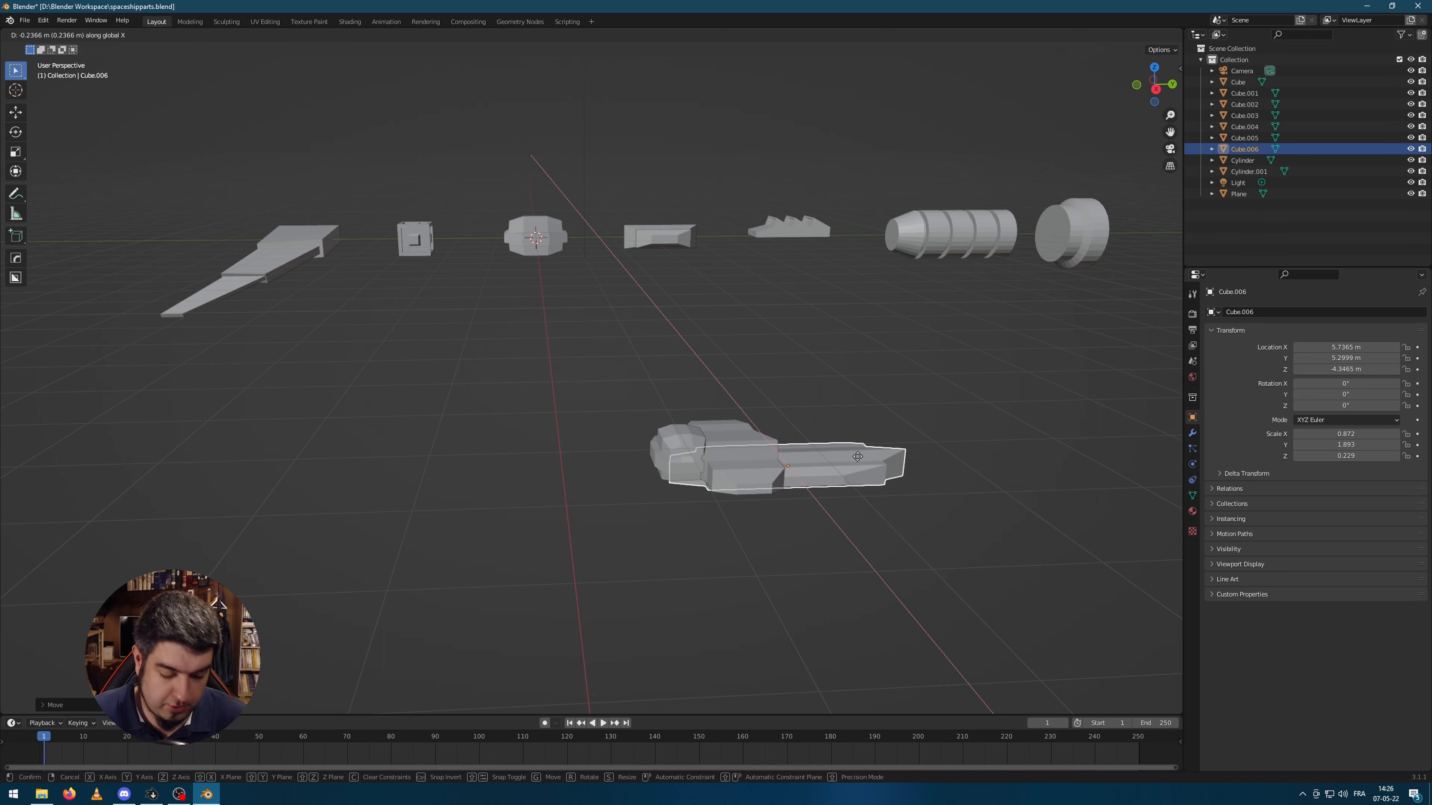
key(y)
click(829, 464)
- Inspect the assembled cockpit and hull blocks from several angles and compare them with the row of available parts
middle_drag(843, 400, 724, 410)
key(Tab)
scroll(724, 411, up, 3)
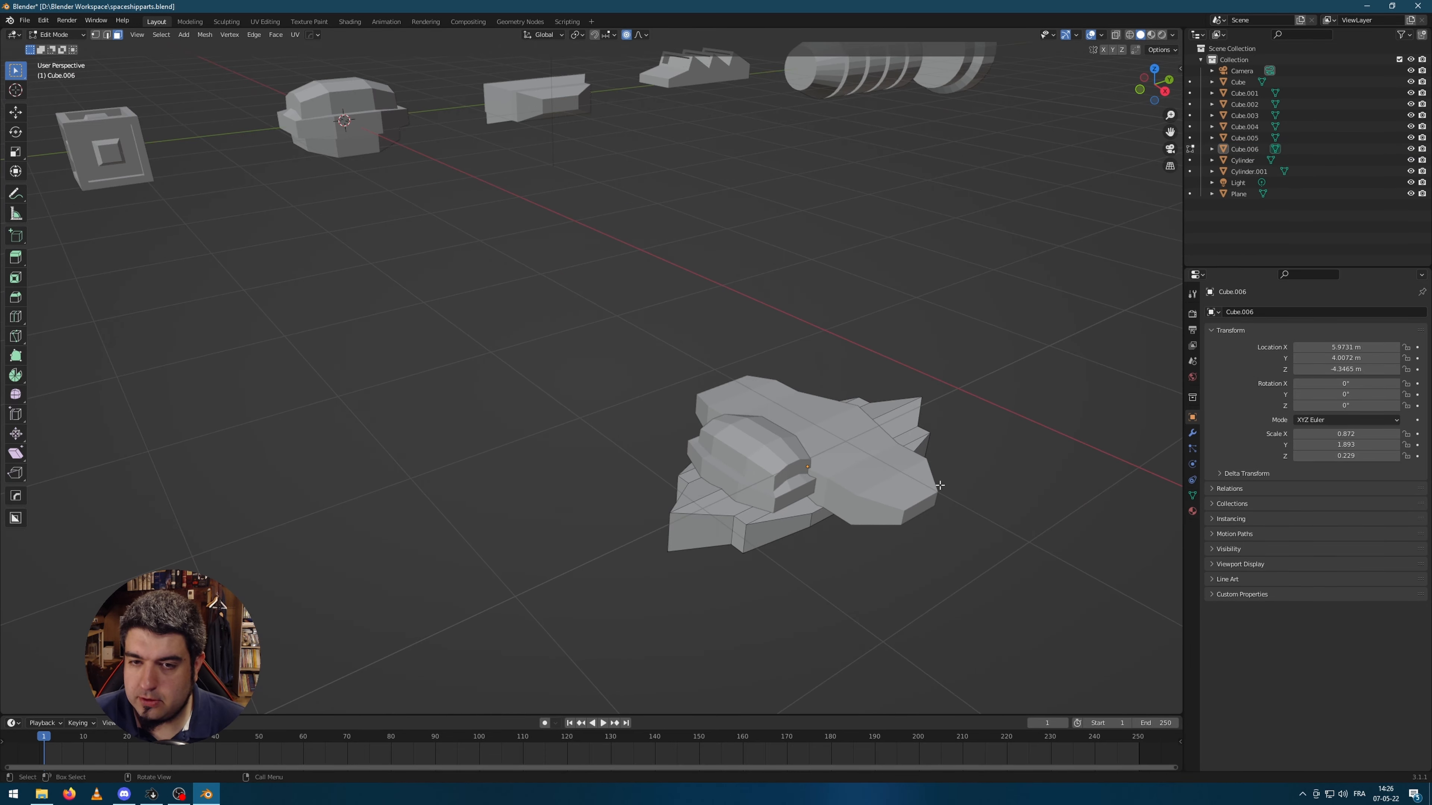
middle_drag(940, 485, 732, 385)
scroll(875, 426, down, 3)
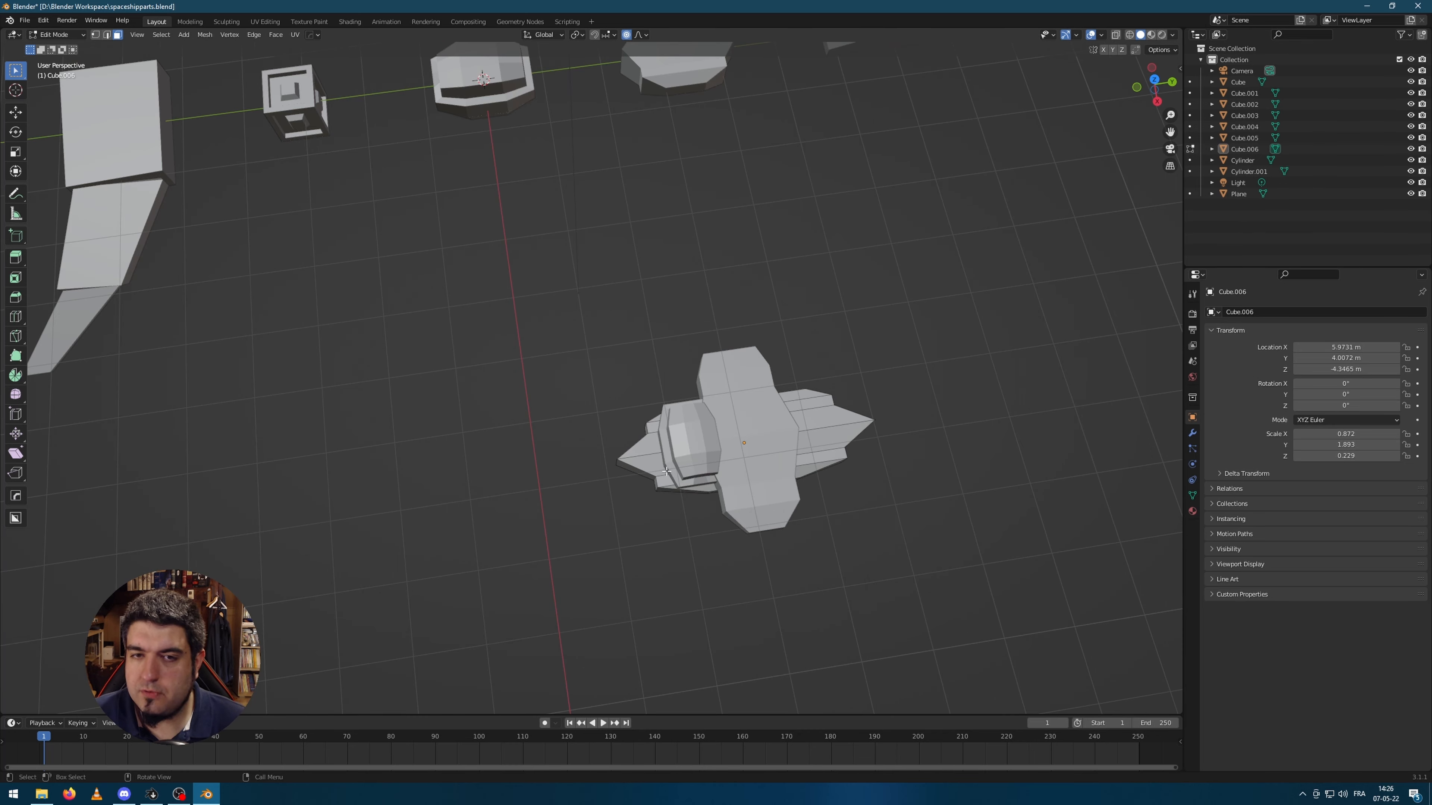
middle_drag(875, 425, 680, 420)
key(Tab)
middle_drag(840, 527, 702, 149)
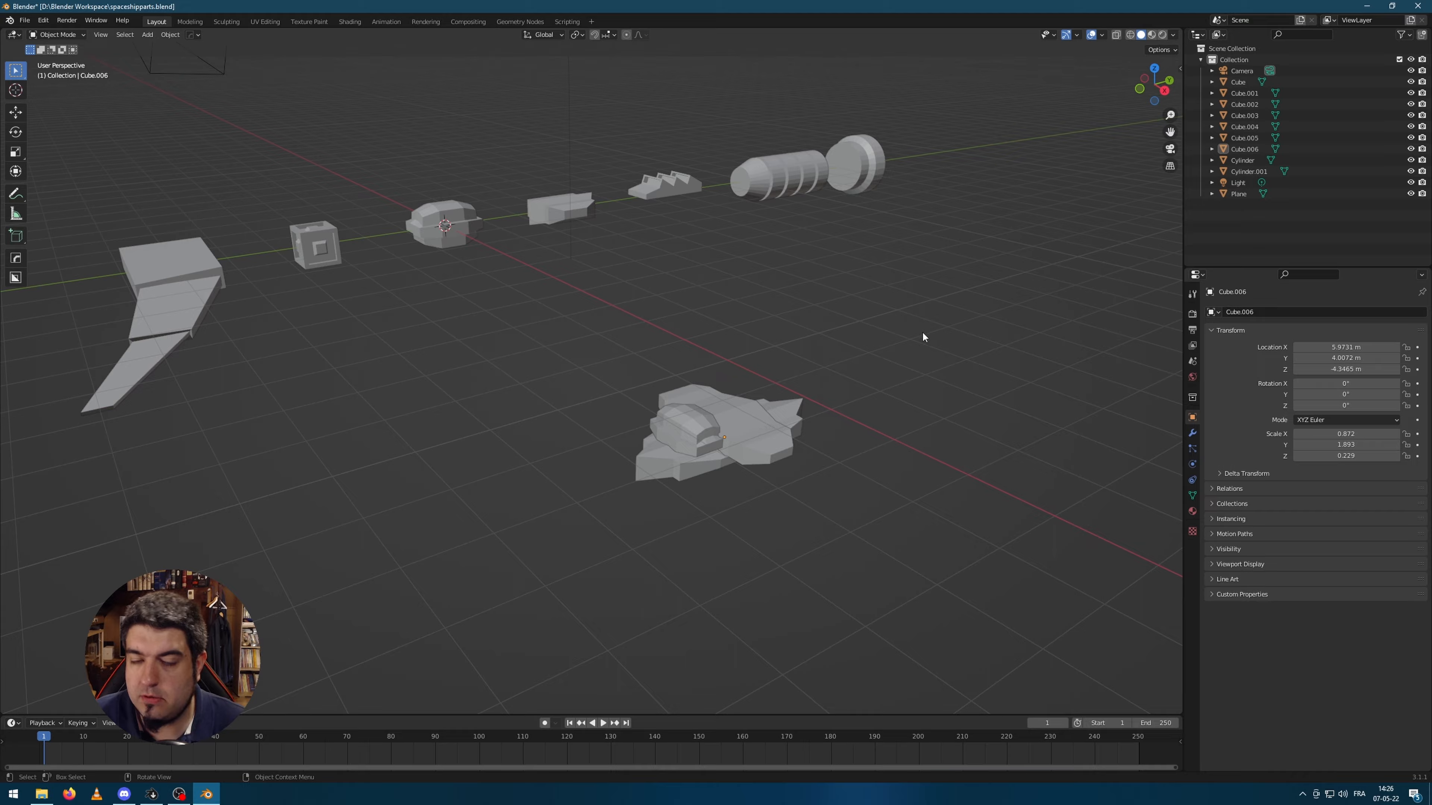
middle_drag(923, 337, 604, 309)
middle_drag(384, 372, 753, 254)
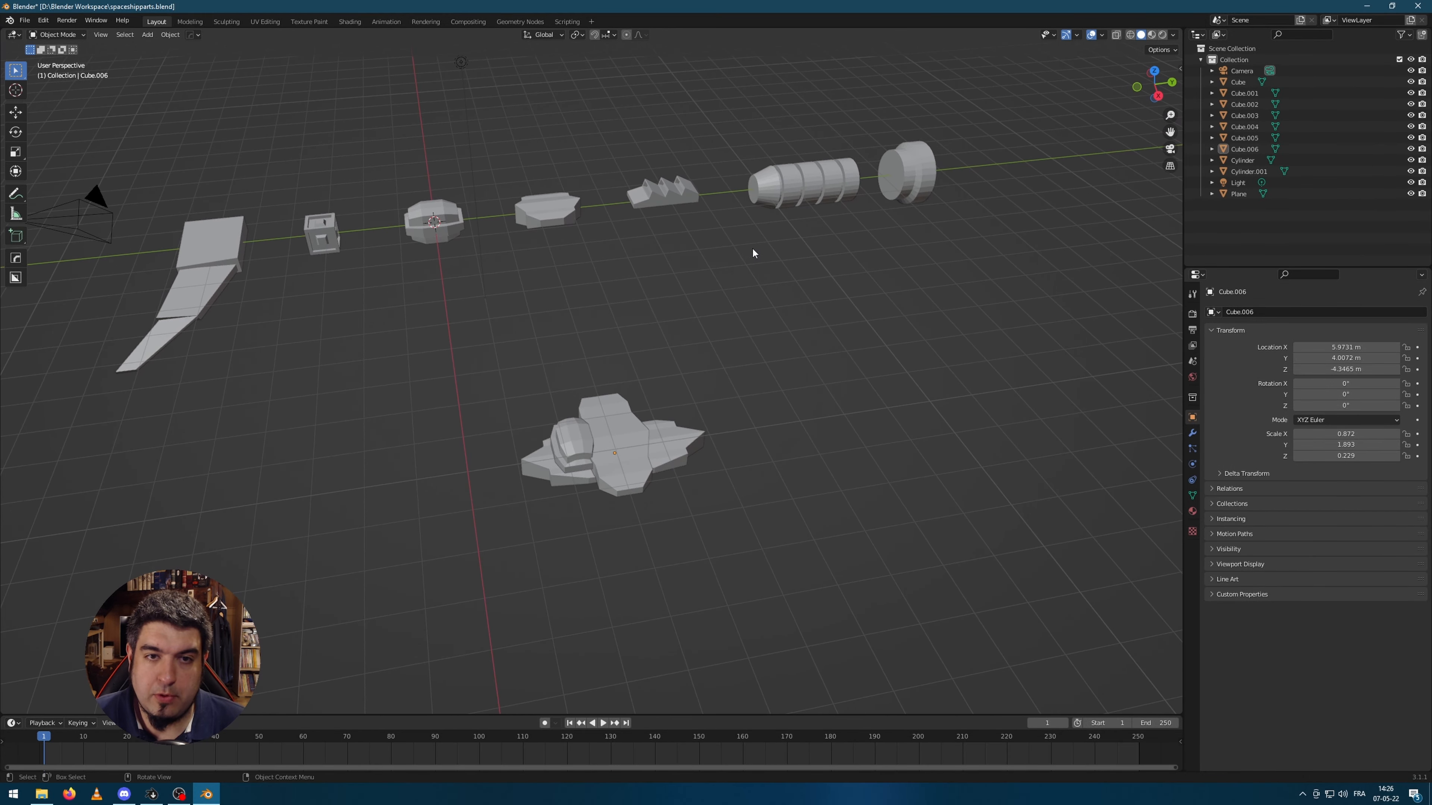
- Try to duplicate the original cockpit in the horizontal plane, placing the copy at about X 10.75, Y 6.85 m
click(439, 238)
middle_drag(440, 237, 531, 310)
key(shift+d)
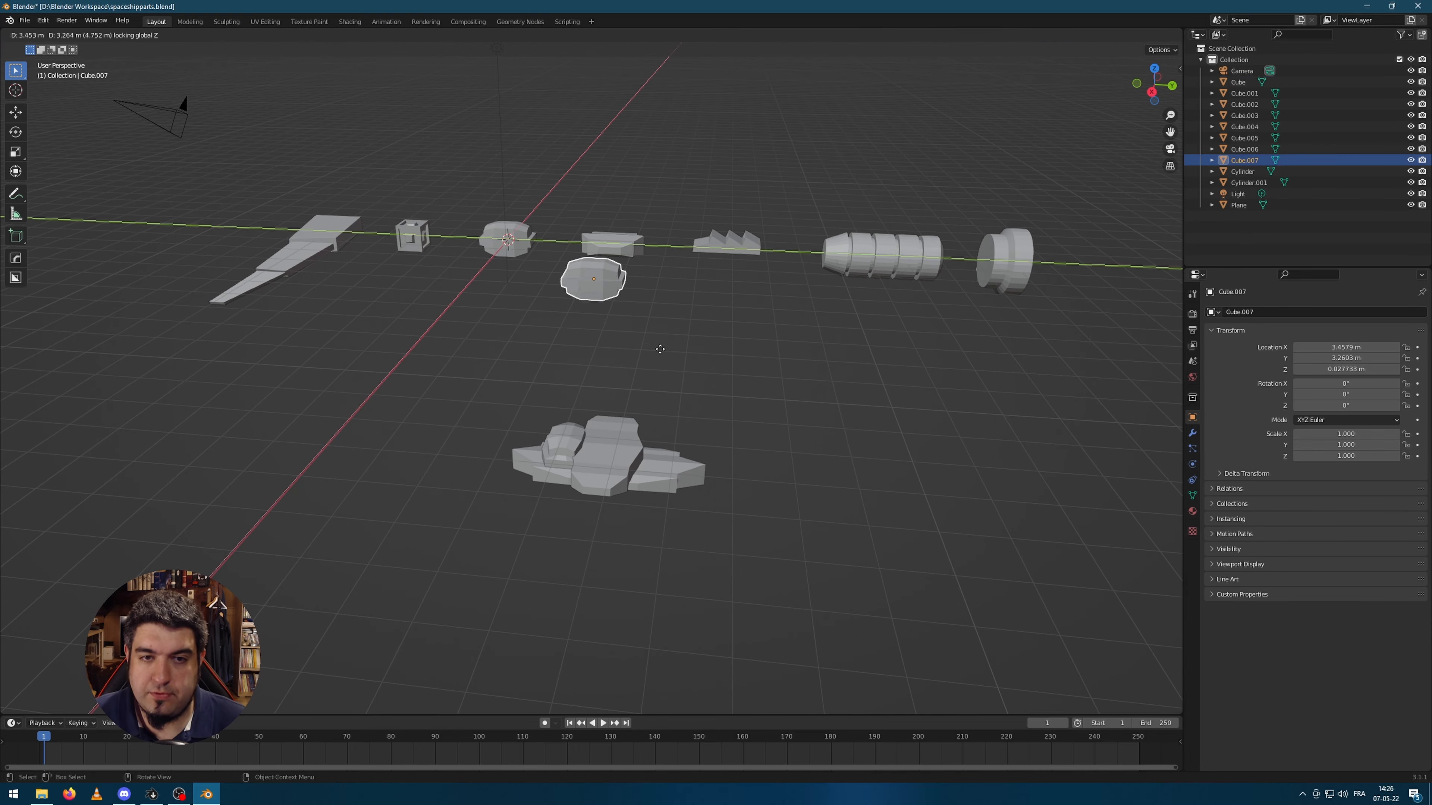
key(shift+z)
click(783, 480)
middle_drag(783, 480, 687, 398)
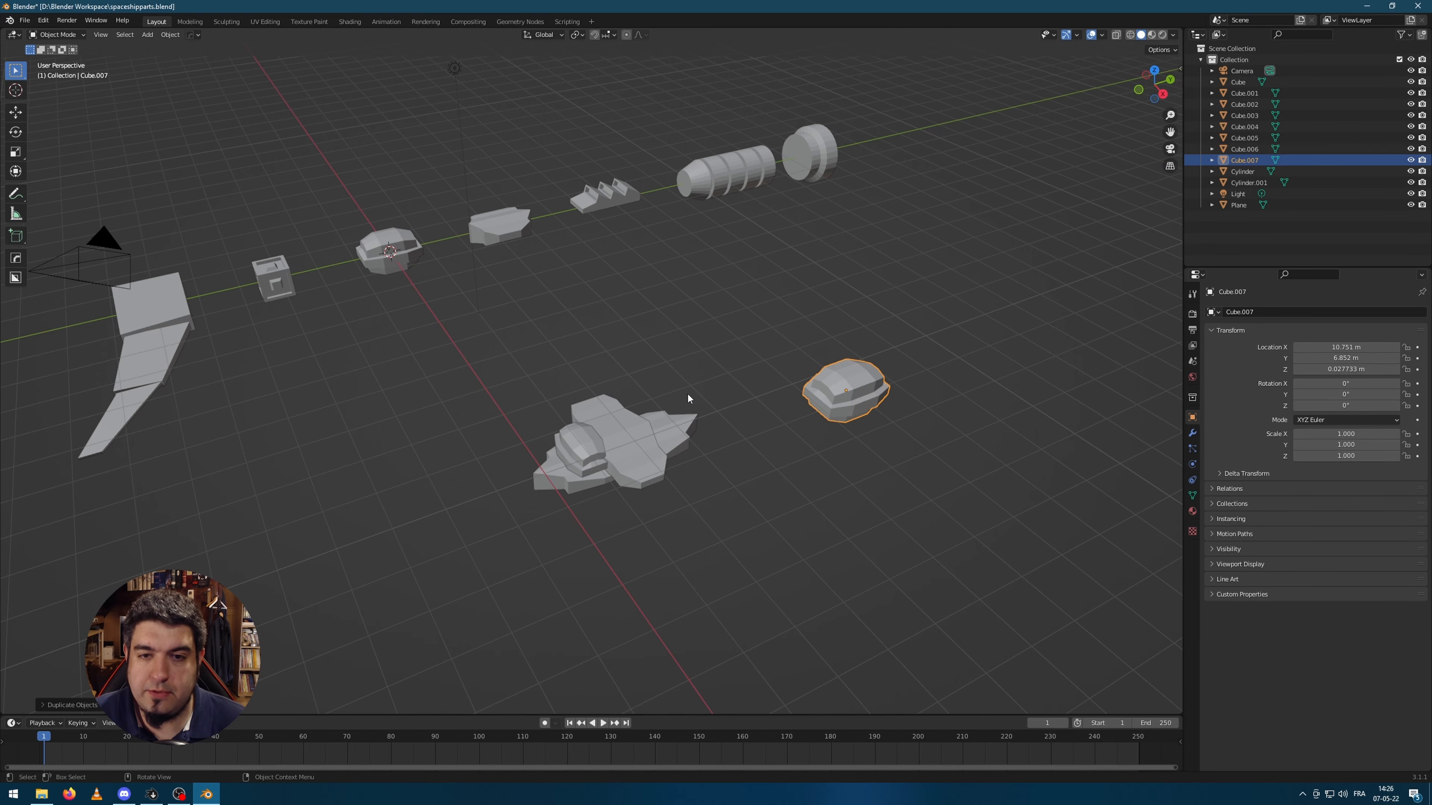
click(864, 397)
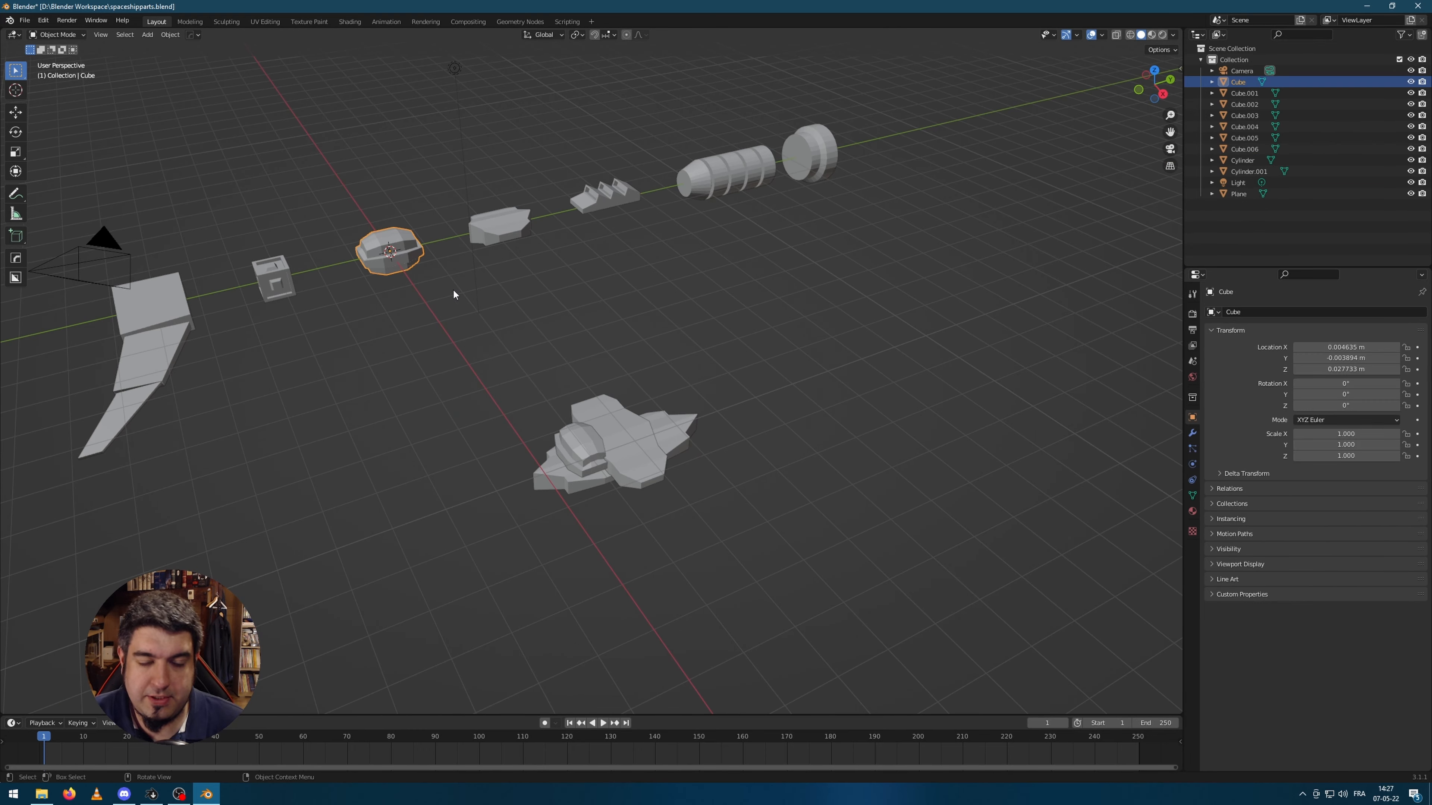
- Duplicate the original cockpit with movement locked to the horizontal plane and place the copy at about X 8.59, Y 3.97 m
key(shift+d)
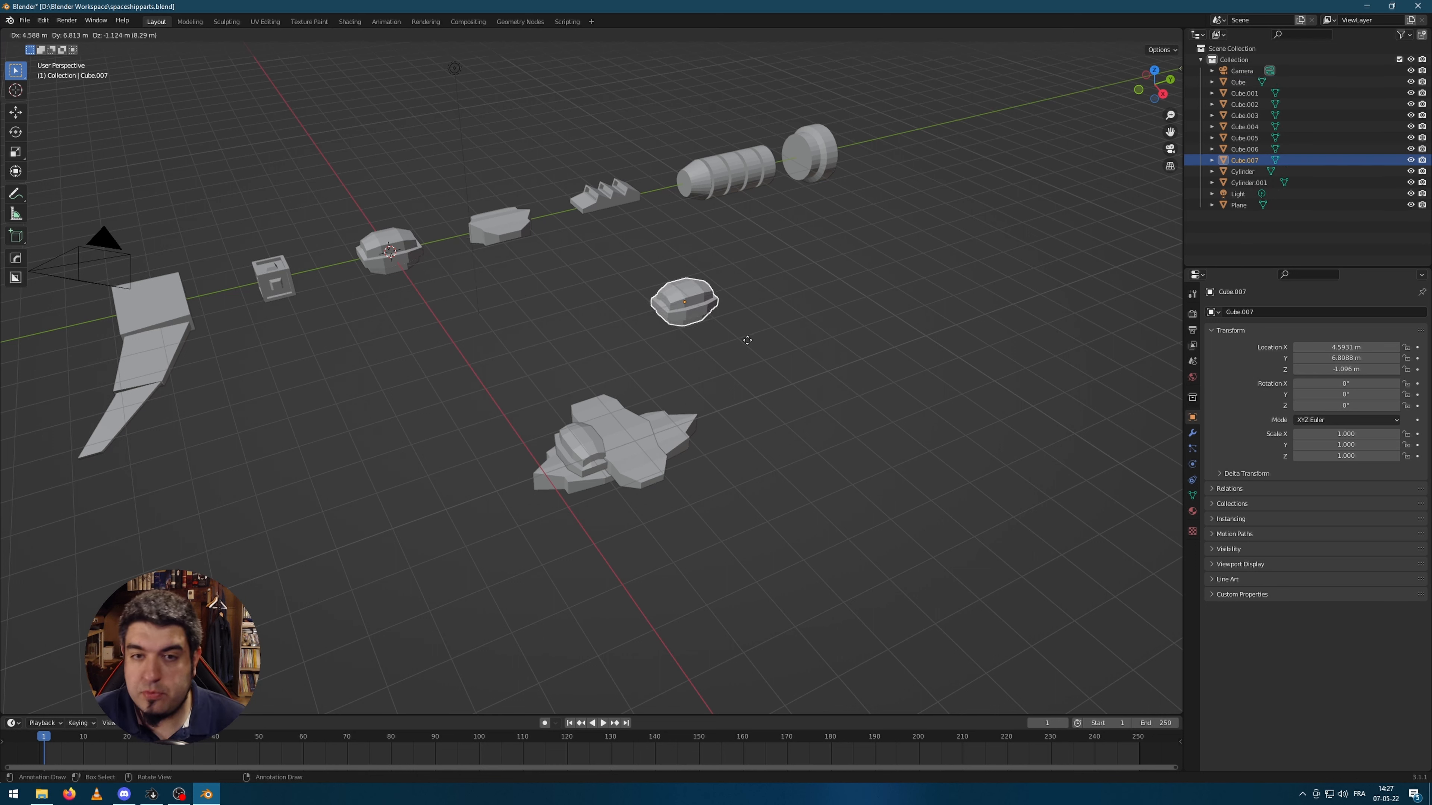
key(shift+z)
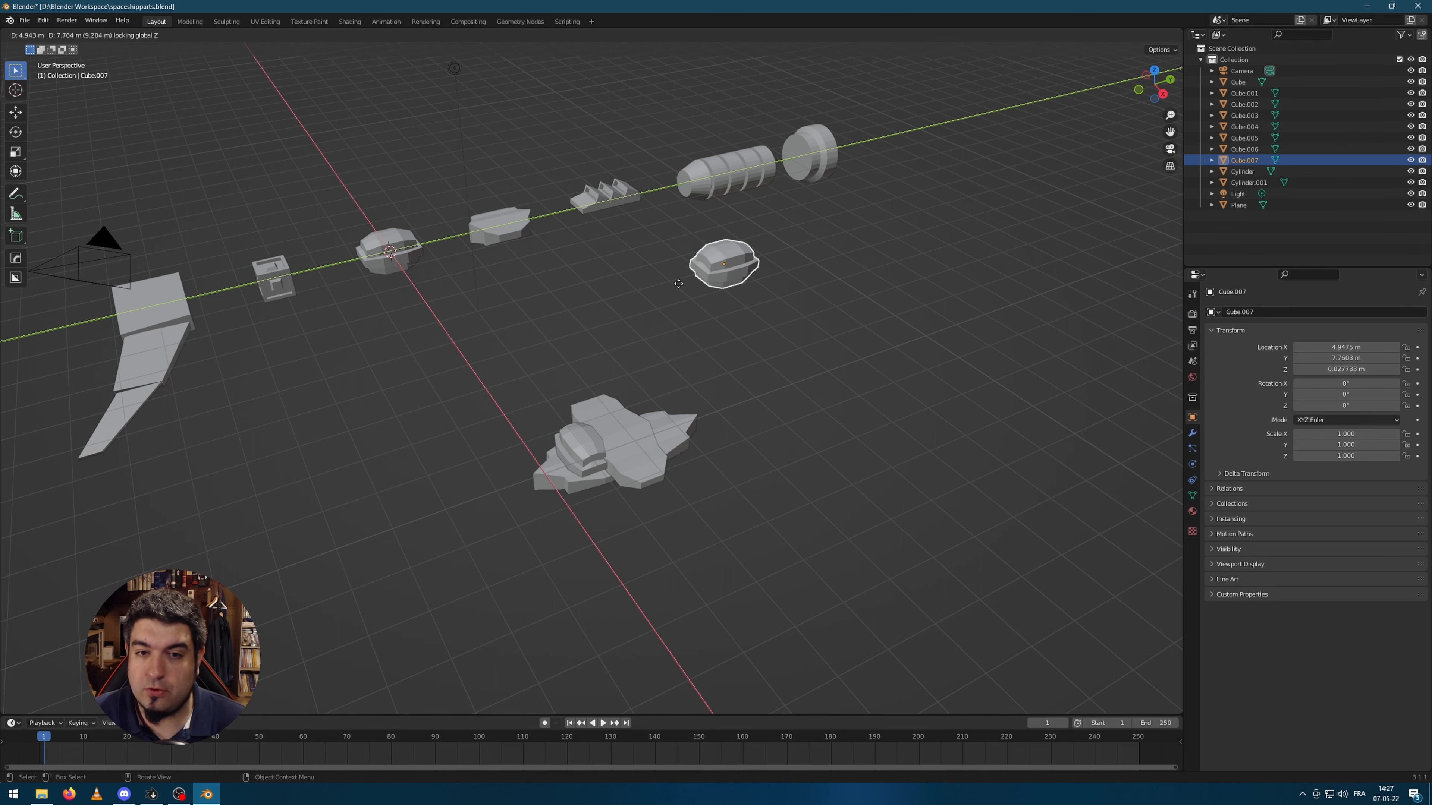
click(743, 410)
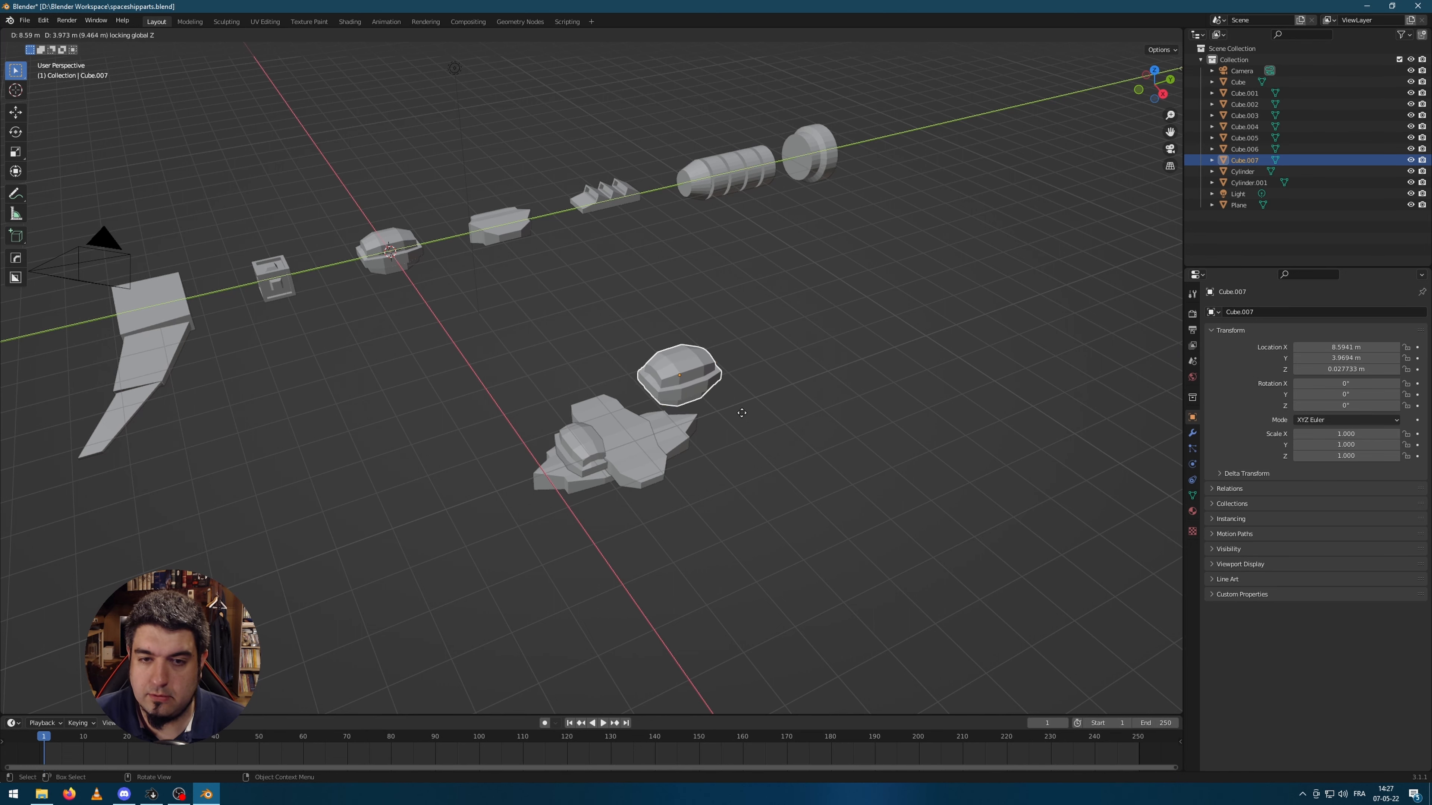
middle_drag(743, 410, 758, 412)
- Select the three assembled ship parts and raise them together by about 3.2 m along Z
drag(527, 397, 664, 502)
scroll(778, 495, down, 3)
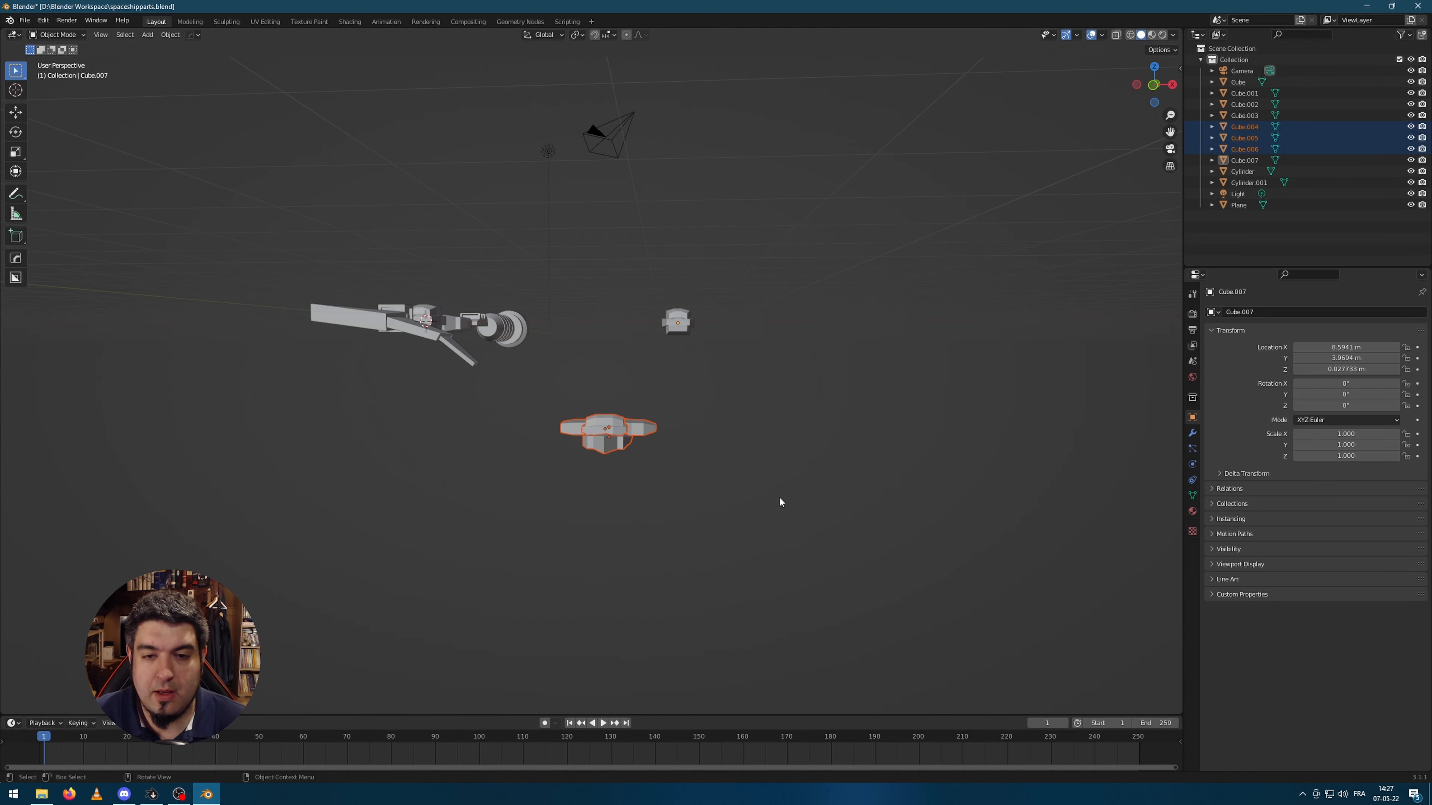
middle_drag(779, 496, 775, 495)
key(g)
key(z)
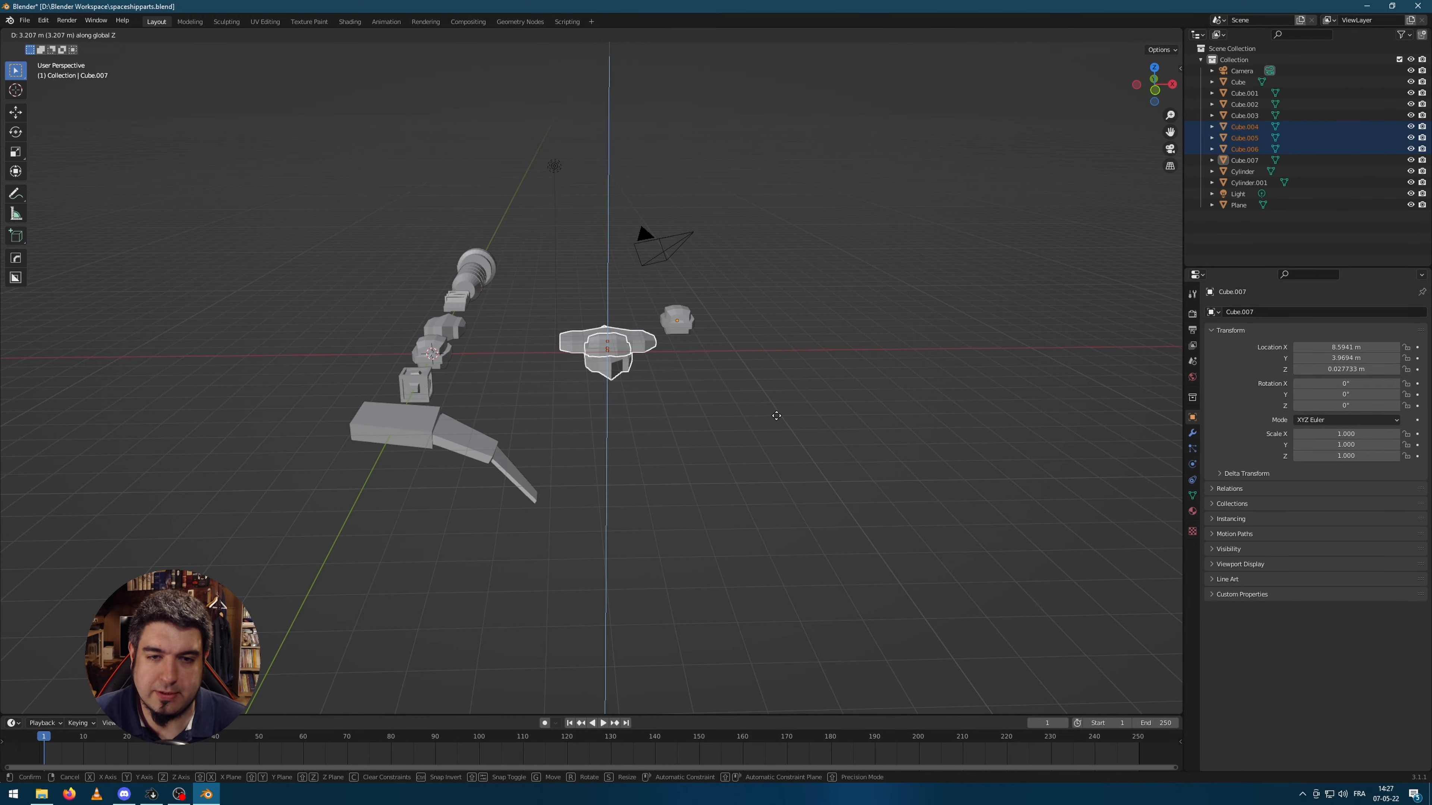
click(776, 416)
click(914, 317)
- Lower the new cockpit copy to about Z -1.36 m and move it horizontally to the rear end of the ship
middle_drag(914, 317, 812, 361)
click(621, 458)
middle_drag(789, 507, 720, 484)
key(g)
key(z)
click(774, 470)
key(g)
key(shift+z)
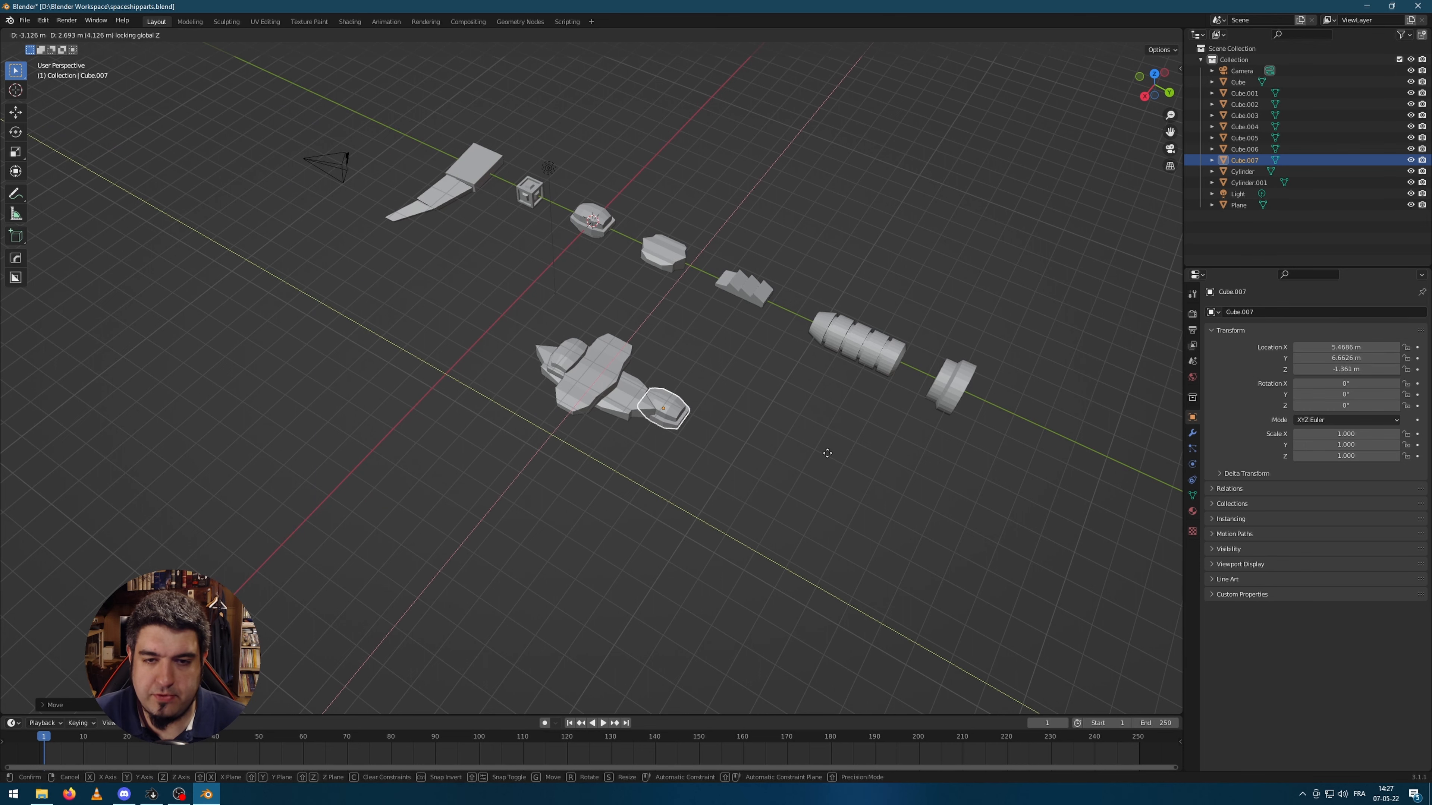
click(821, 456)
- Enlarge the rear cockpit copy to a scale of about 1.31 in X and Y, and about 1.27 in Z
scroll(821, 451, up, 4)
key(s)
key(z)
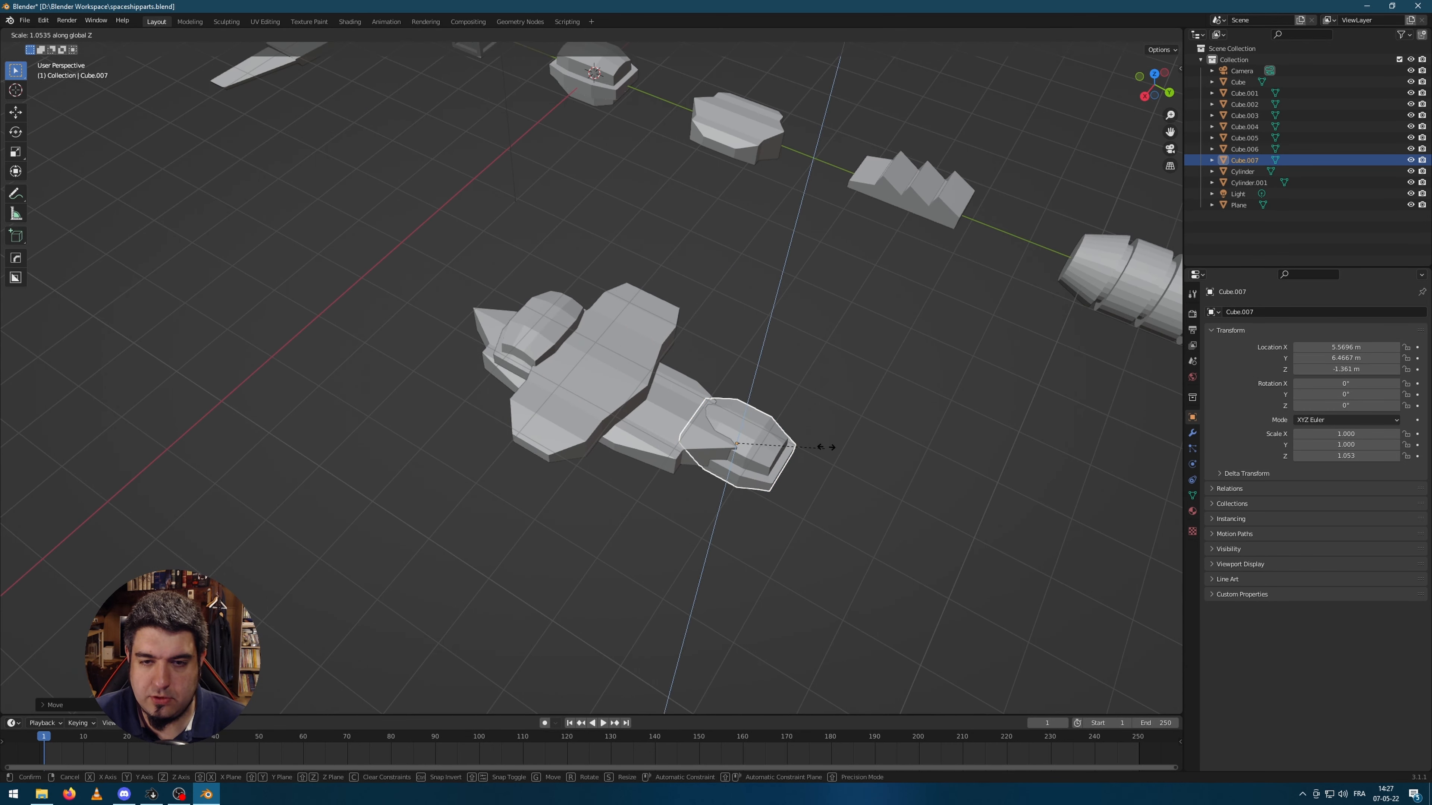
click(866, 382)
key(s)
click(909, 373)
middle_drag(857, 446, 986, 435)
key(s)
key(z)
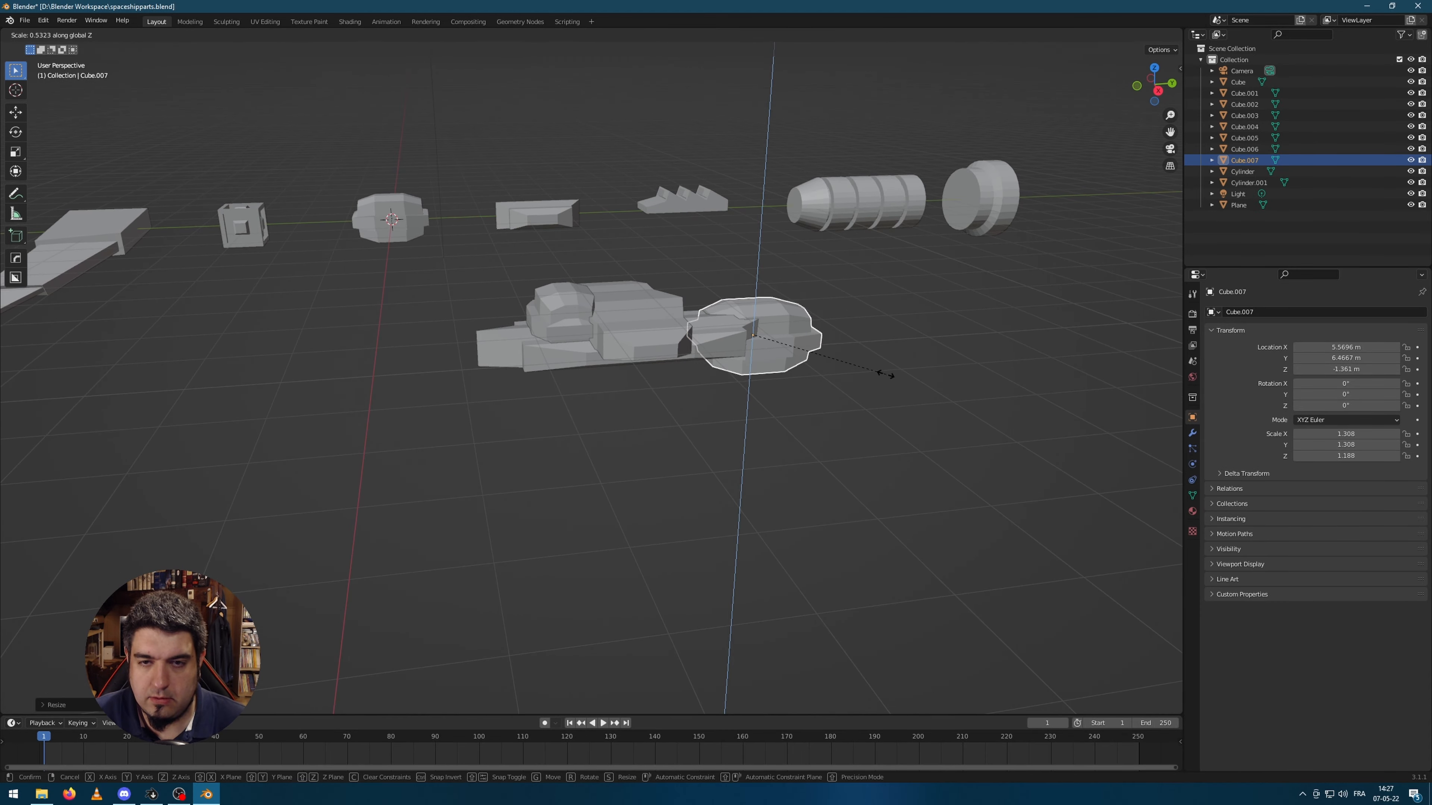
click(886, 374)
- Raise the rear part along Z to about -1.08 m to meet the long hull block
mouse_move(884, 376)
middle_down()
mouse_move(883, 420)
mouse_move(905, 454)
mouse_move(872, 399)
middle_up()
key(g)
key(z)
click(891, 401)
- Shift the rear part along X to about 6.0 m to centre it, and slide it along Y against the hull
key(g)
key(x)
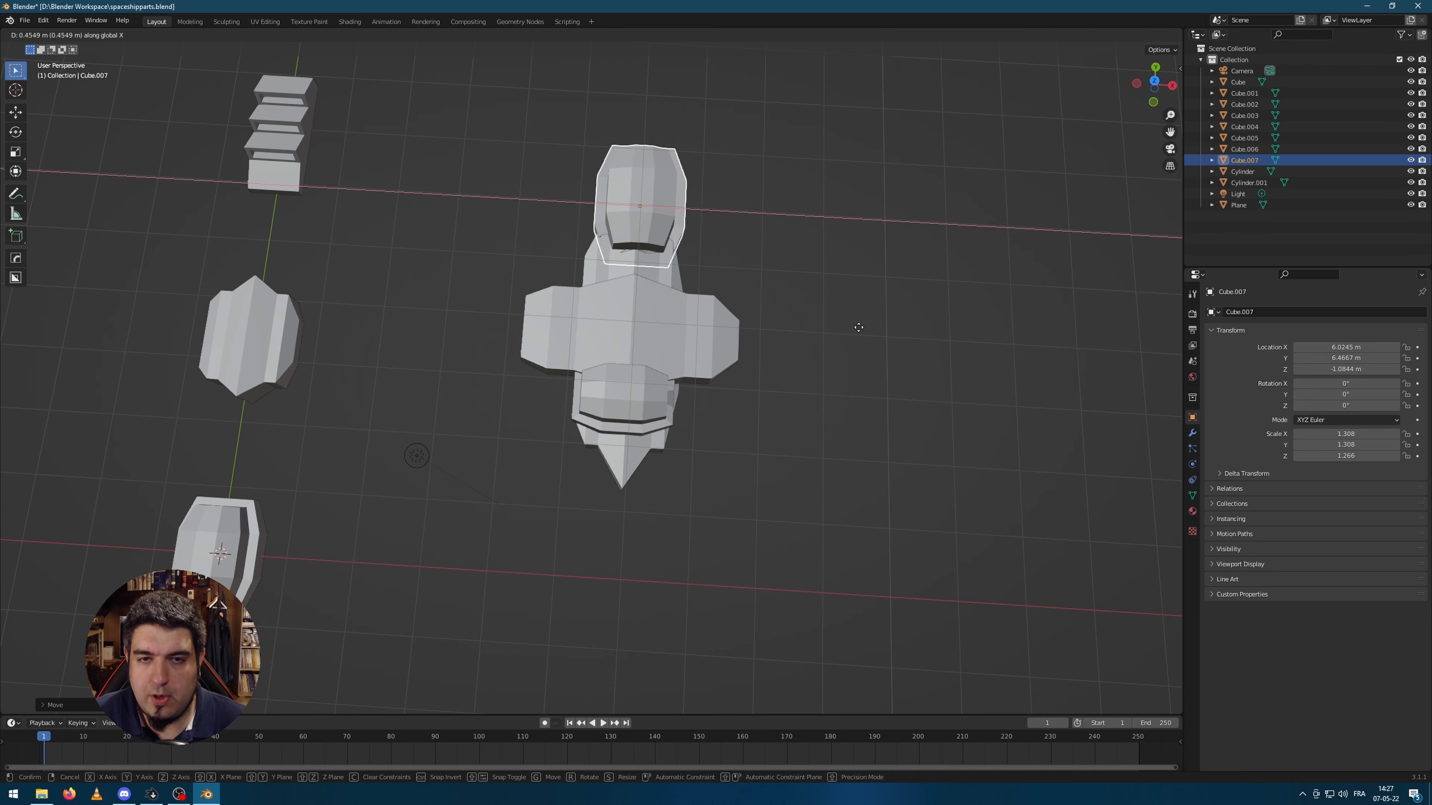
click(849, 338)
middle_drag(825, 365, 782, 364)
click(782, 364)
key(g)
key(x)
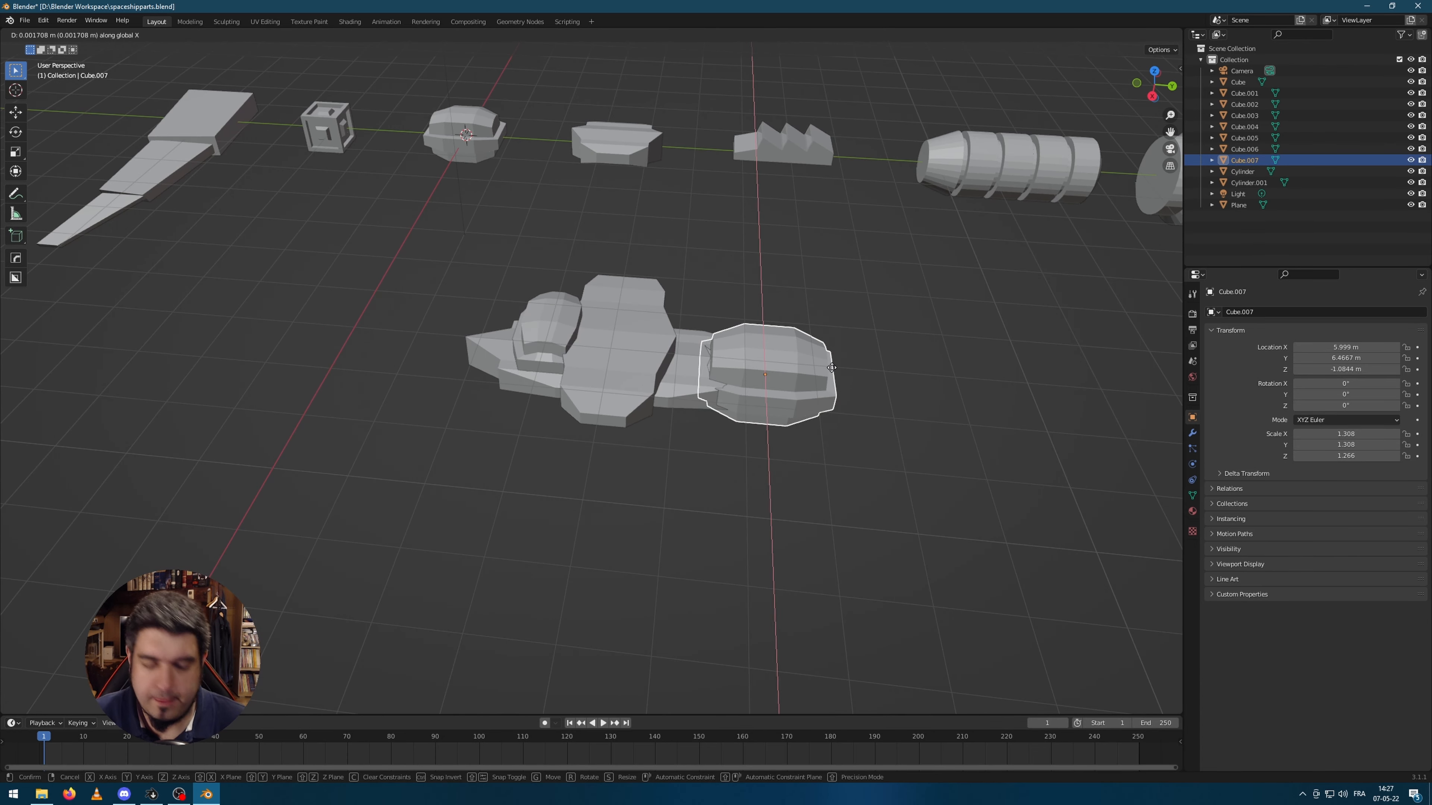
key(y)
click(794, 367)
- Duplicate the toothed part and move the copy horizontally over the ship's wide hull block
middle_drag(840, 451, 694, 188)
click(663, 170)
scroll(703, 221, up, 3)
scroll(702, 221, down, 2)
key(shift+d)
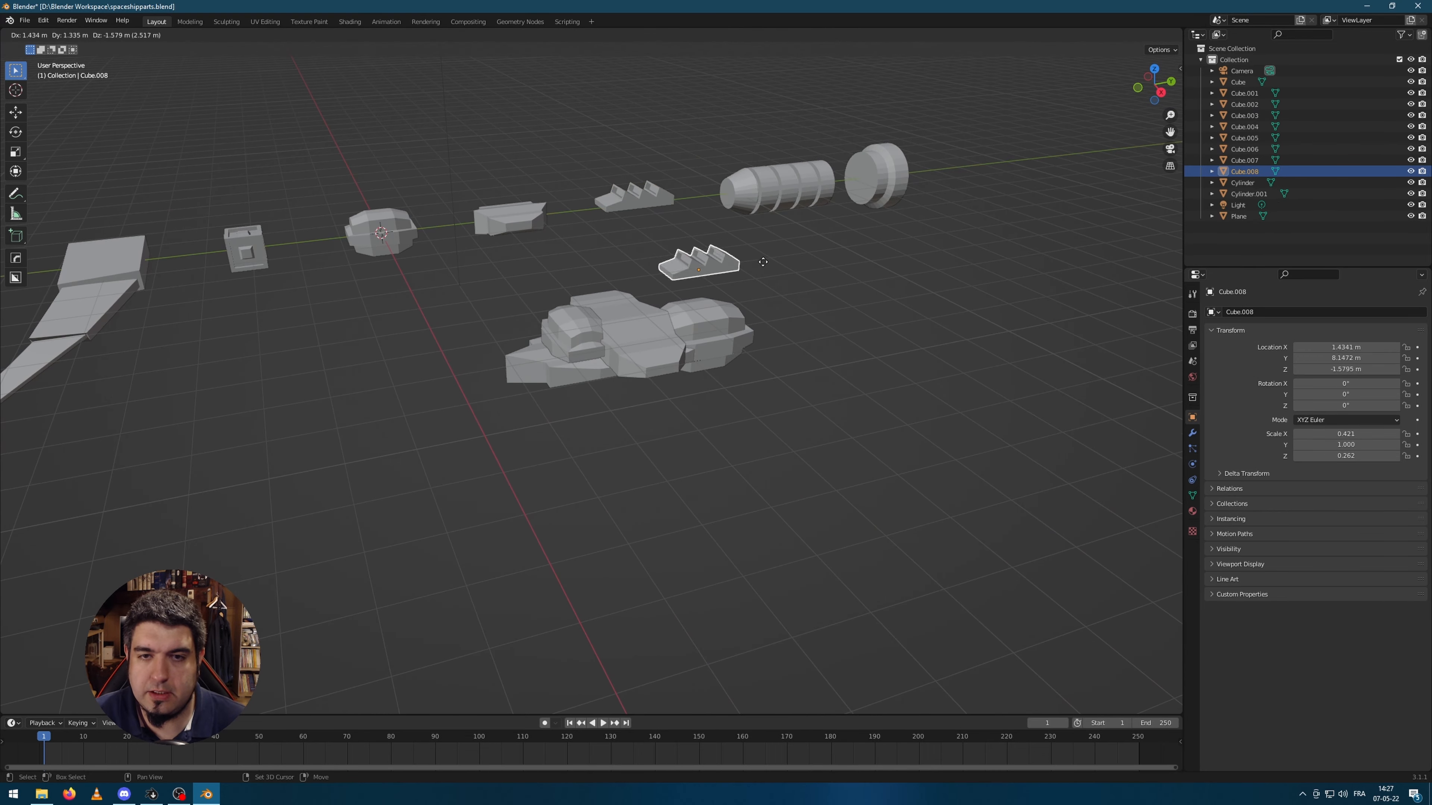
key(shift+z)
click(714, 332)
- Lower the toothed copy to about Z -0.56 m and shrink it to a scale of about 0.16, 0.38 and 0.10
middle_drag(715, 332, 789, 343)
key(g)
key(z)
click(836, 311)
key(s)
click(777, 353)
- Rotate the toothed copy 90° about Y and move it horizontally toward the side end of the wide hull block
scroll(829, 381, up, 4)
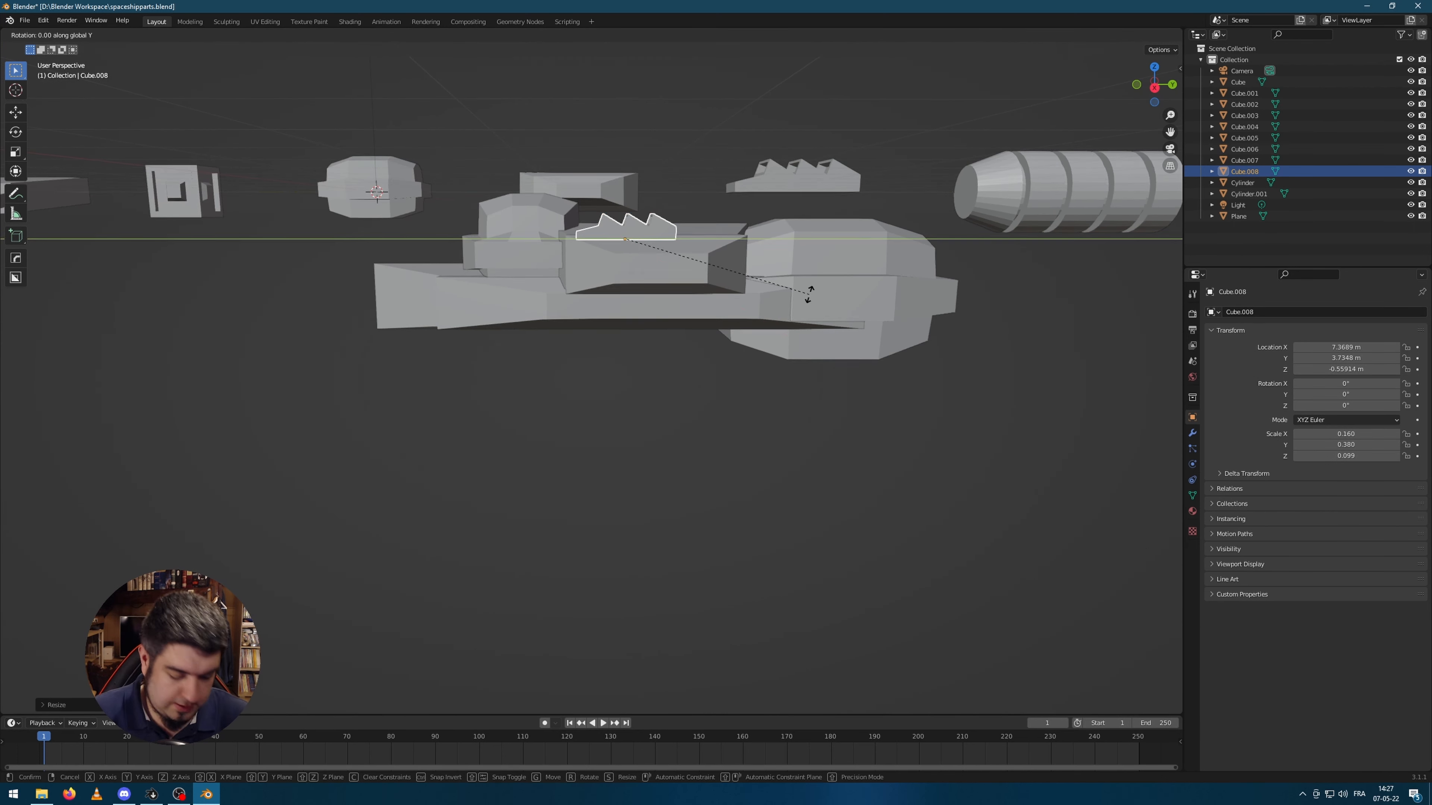
key(Return)
middle_drag(809, 294, 761, 338)
key(g)
key(shift+z)
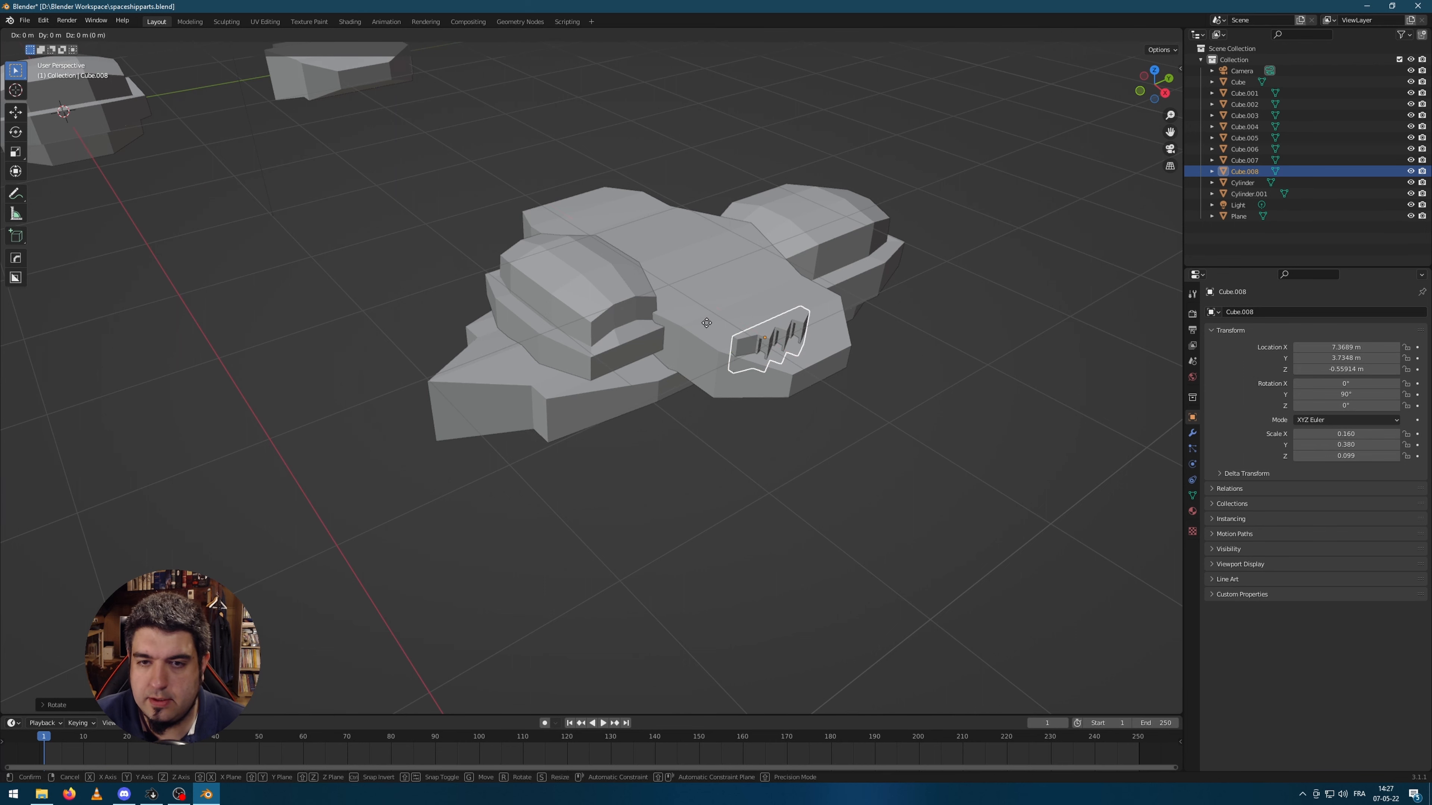
click(858, 396)
- Reduce the toothed copy's X scale to about 0.10 and move it beside the hull end at about Z -0.75 m
middle_drag(858, 396, 794, 352)
key(g)
key(s)
click(782, 343)
key(g)
click(757, 285)
click(657, 403)
middle_drag(657, 404, 808, 485)
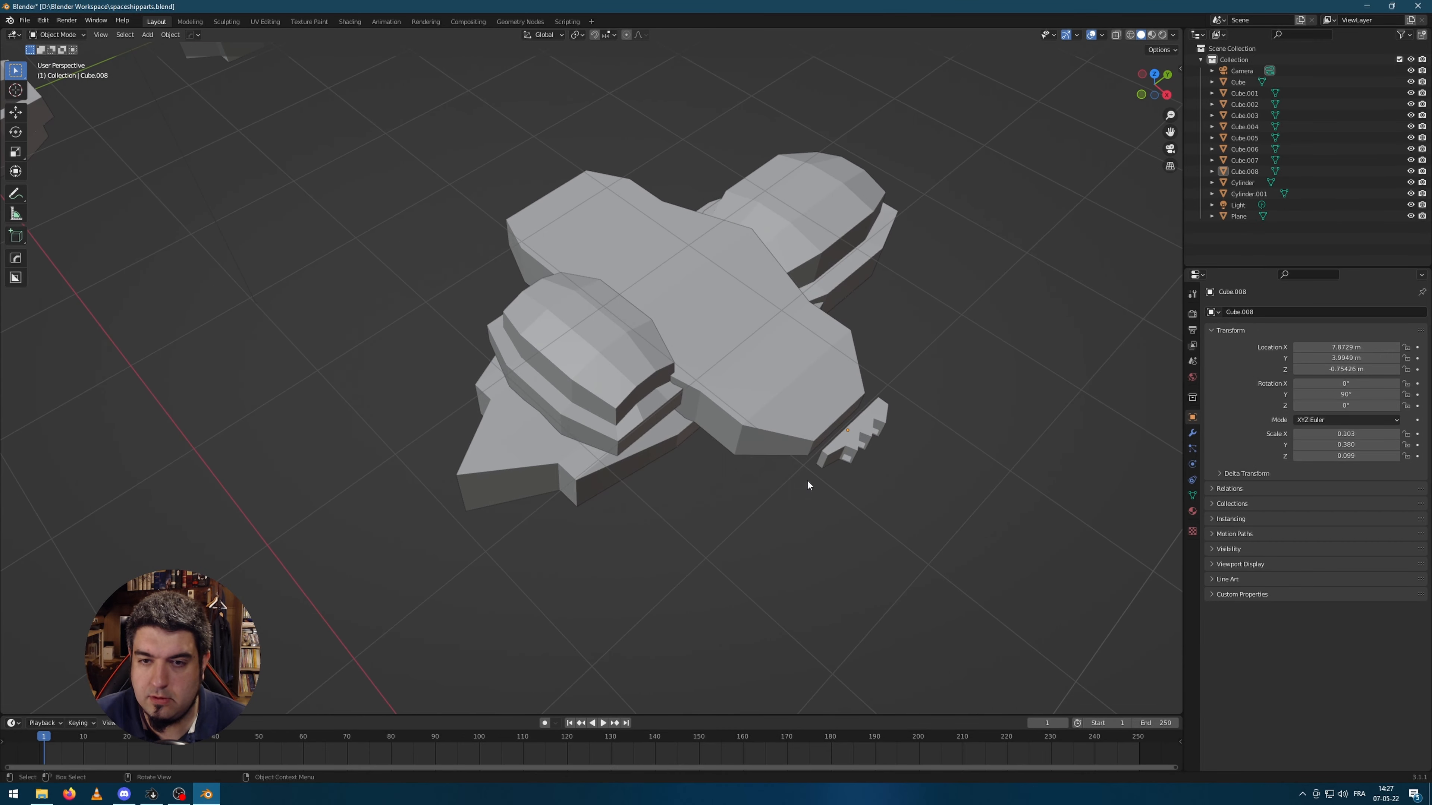
- Move the toothed copy along X to about 7.75 m against the hull end, and reduce its Y scale to about 0.32
click(872, 421)
key(g)
key(x)
click(986, 494)
click(1045, 527)
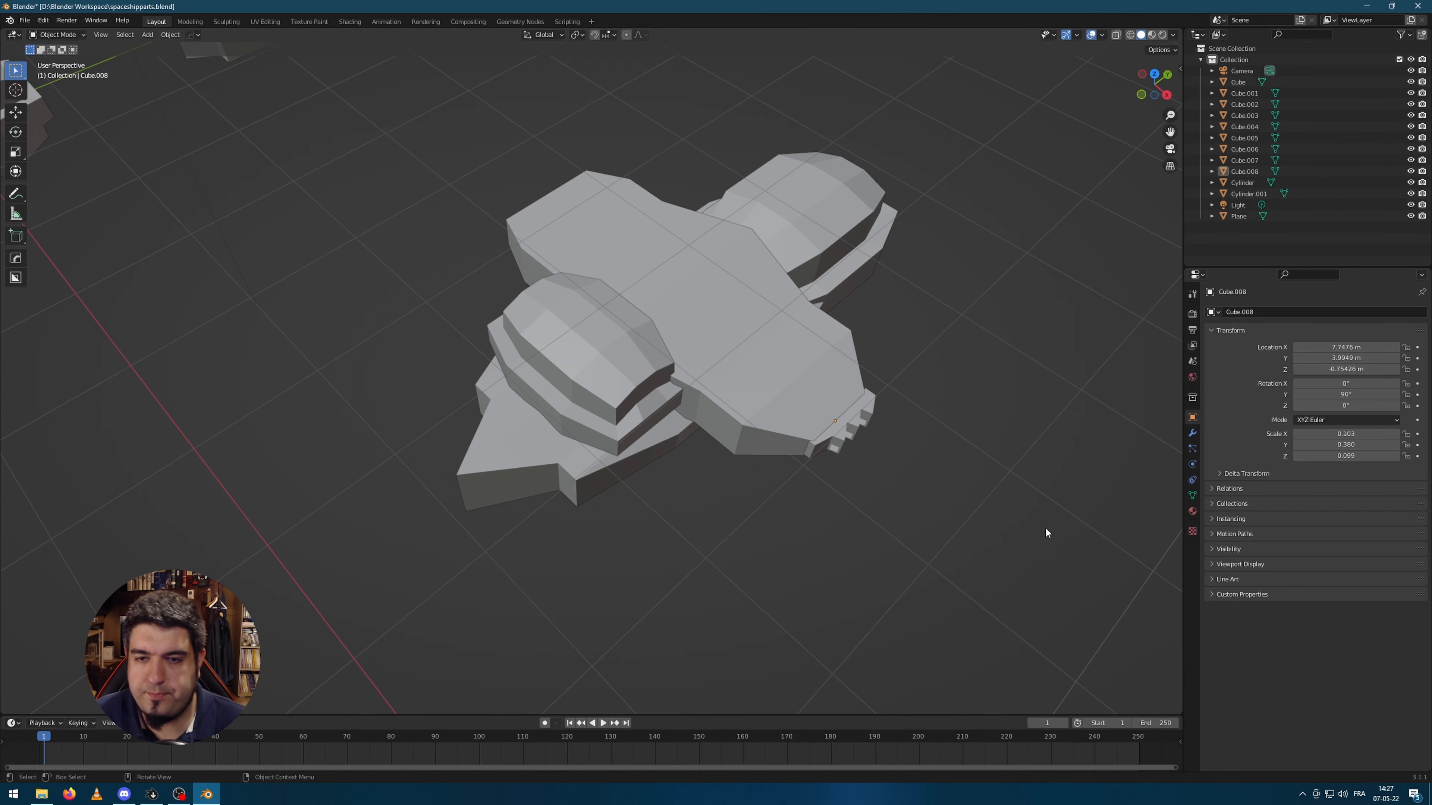
middle_drag(1044, 528, 997, 374)
key(s)
key(x)
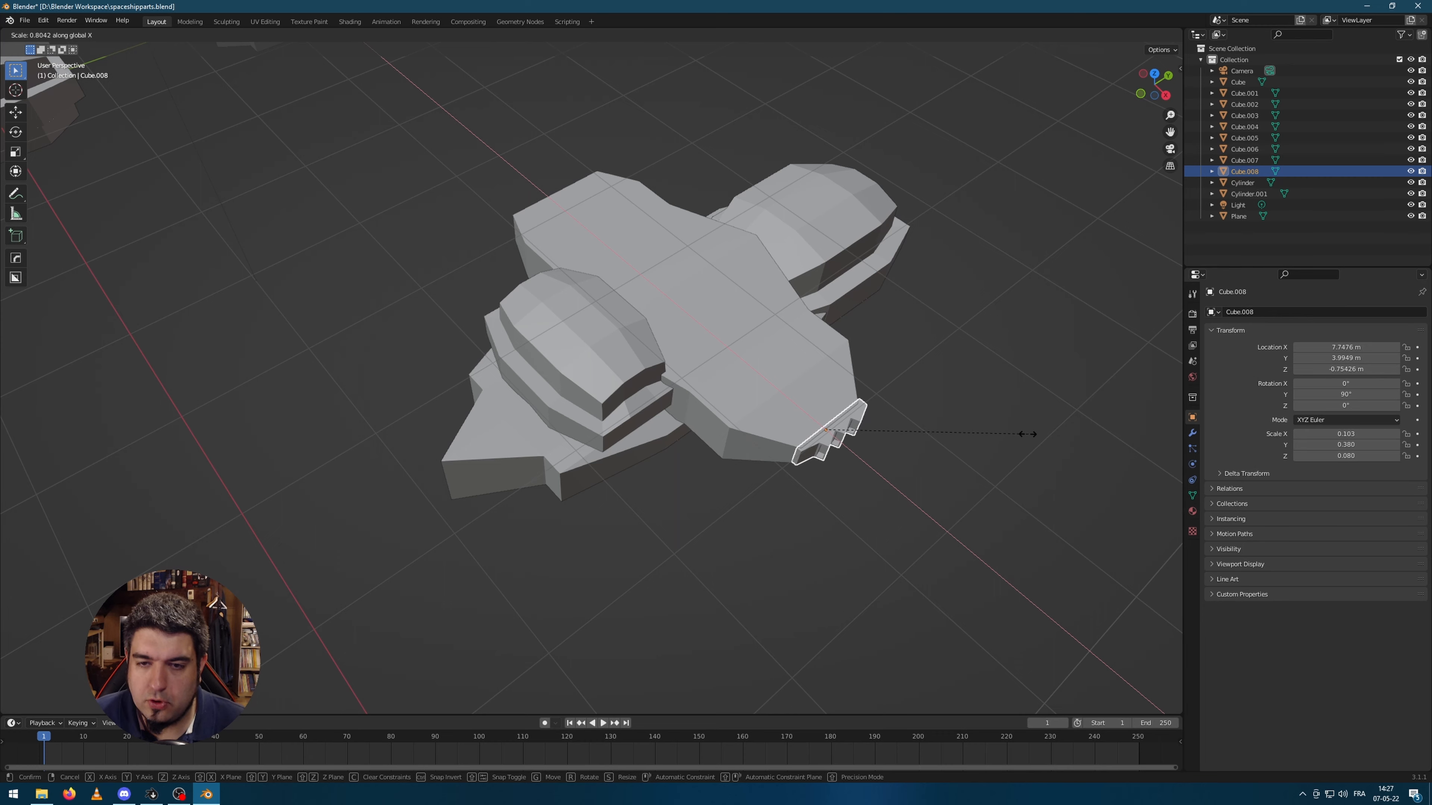
click(1039, 450)
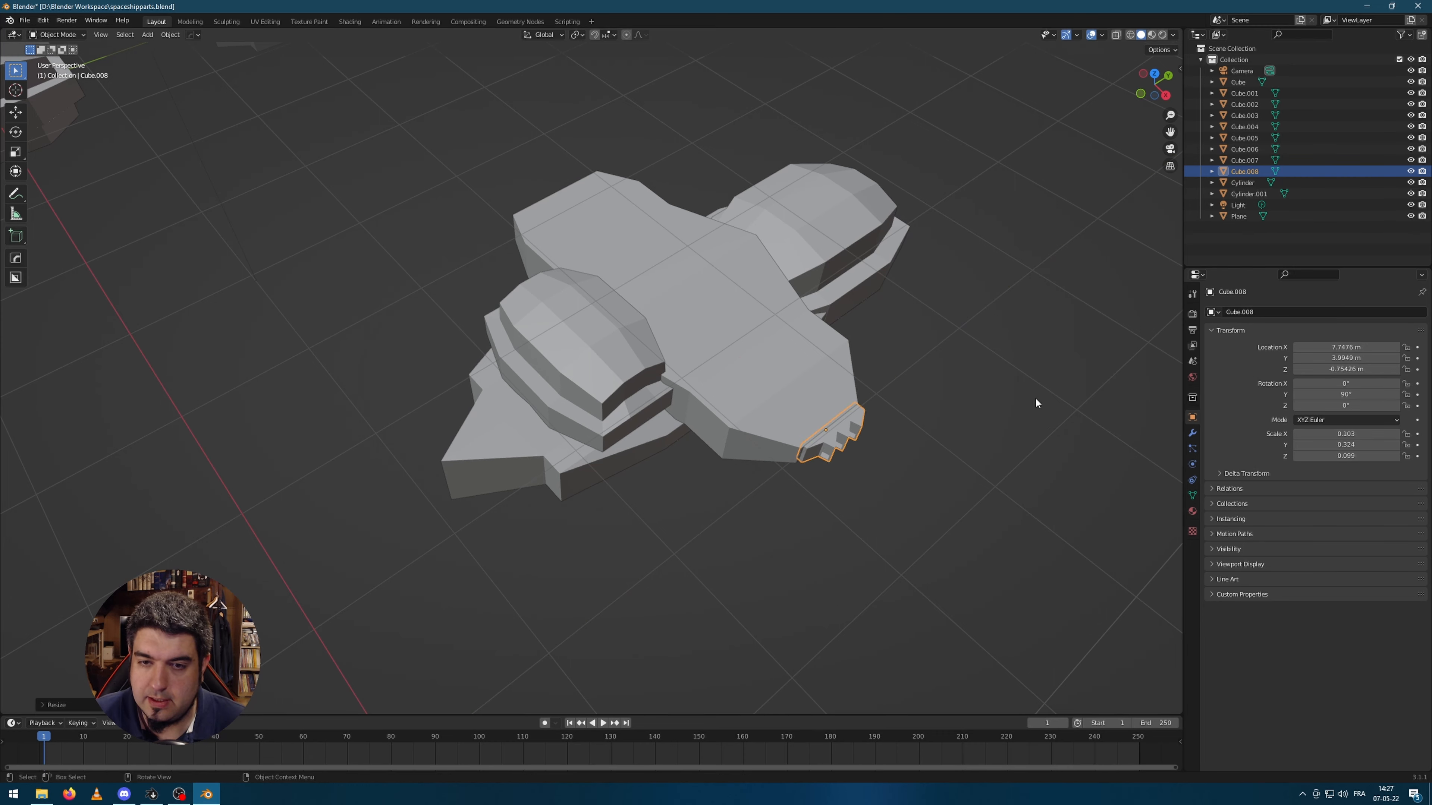
- Duplicate the ribbed cylinder and move the copy horizontally to the rear side of the ship
middle_drag(972, 423, 913, 371)
middle_drag(657, 329, 727, 407)
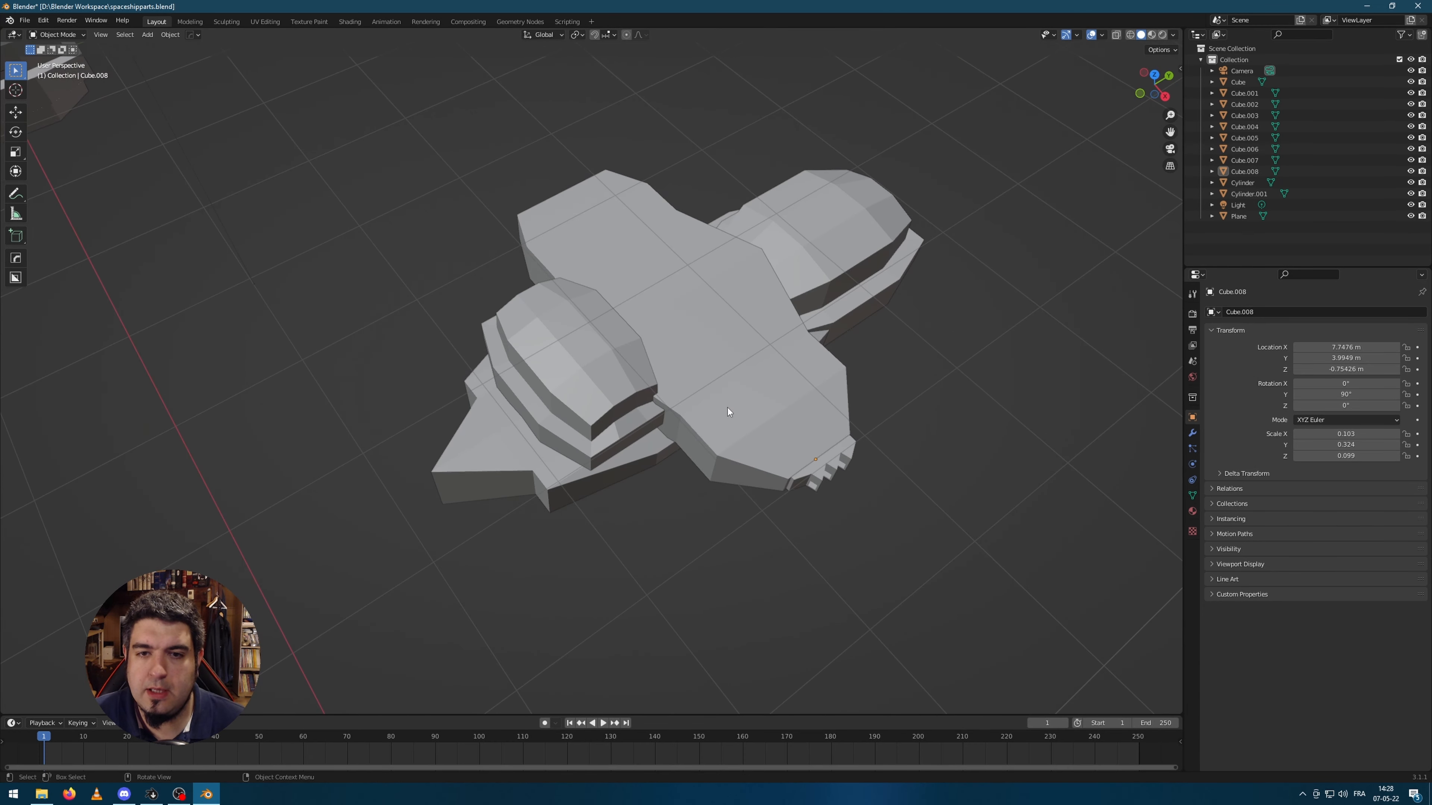
scroll(721, 373, down, 3)
middle_drag(715, 341, 742, 330)
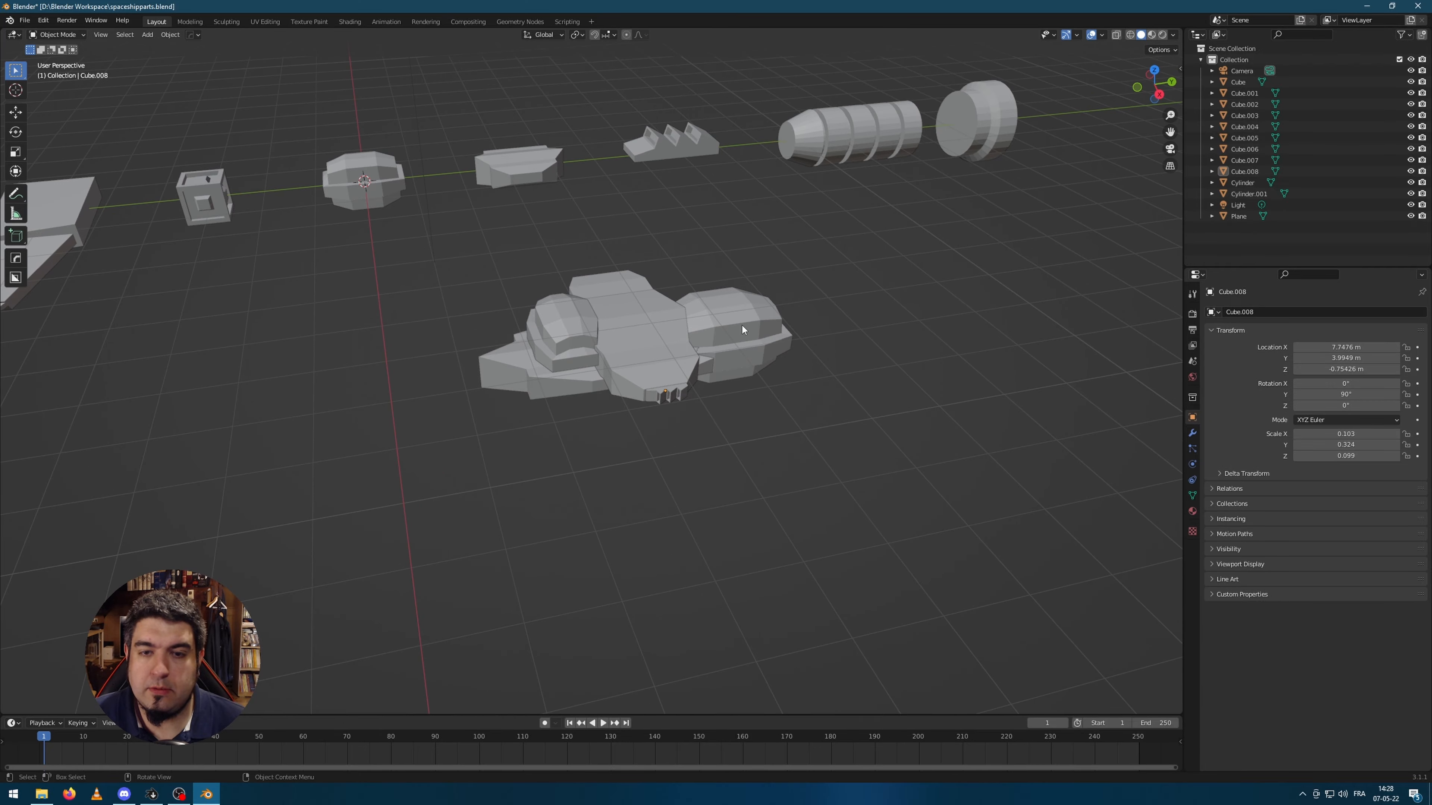
click(830, 144)
middle_drag(894, 253, 740, 213)
middle_drag(859, 274, 852, 191)
key(shift+d)
key(shift+z)
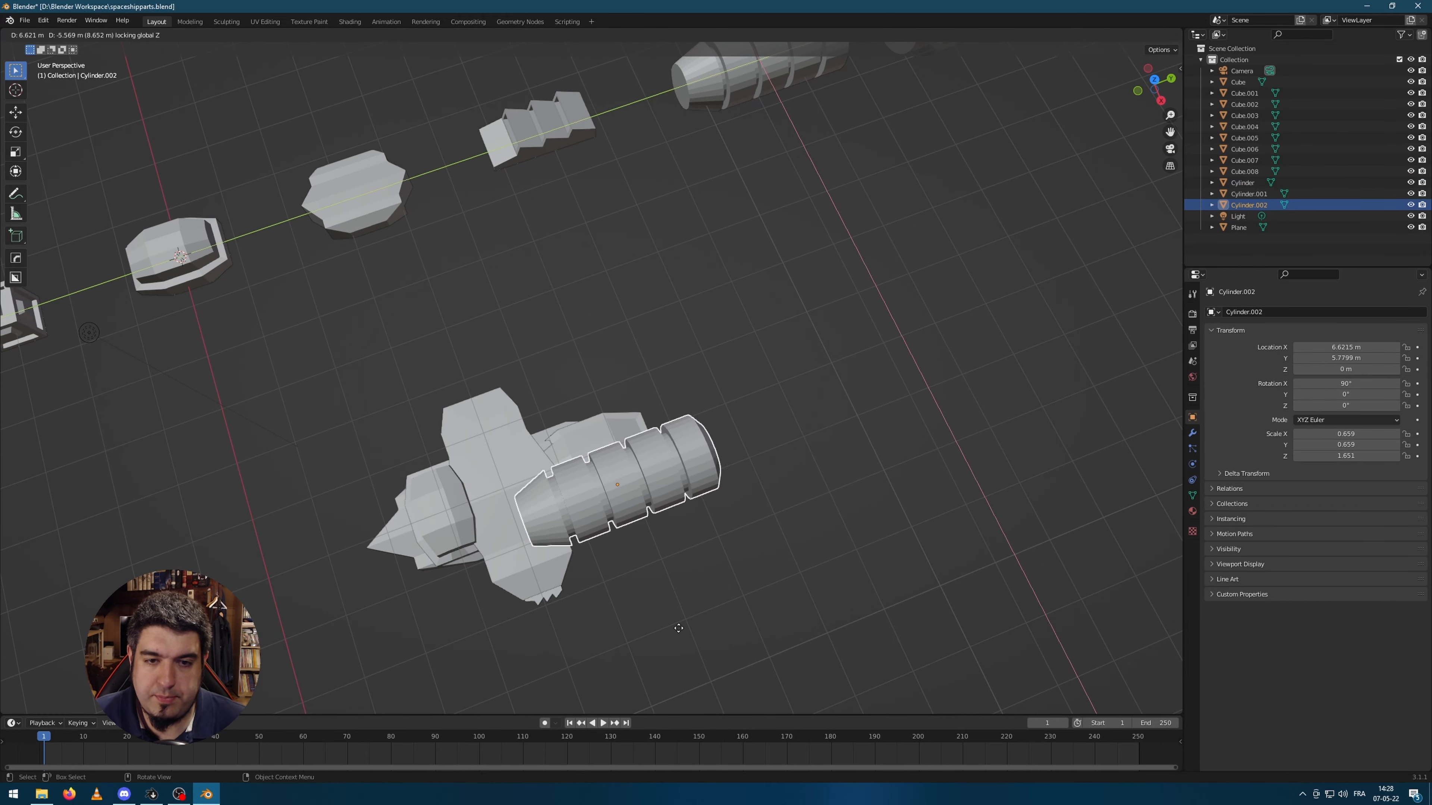
click(679, 630)
- Scale the ribbed cylinder copy down to about 0.53 in X and Y, and about 1.32 in Z
middle_drag(679, 630, 857, 496)
key(s)
click(865, 409)
middle_drag(866, 410, 675, 414)
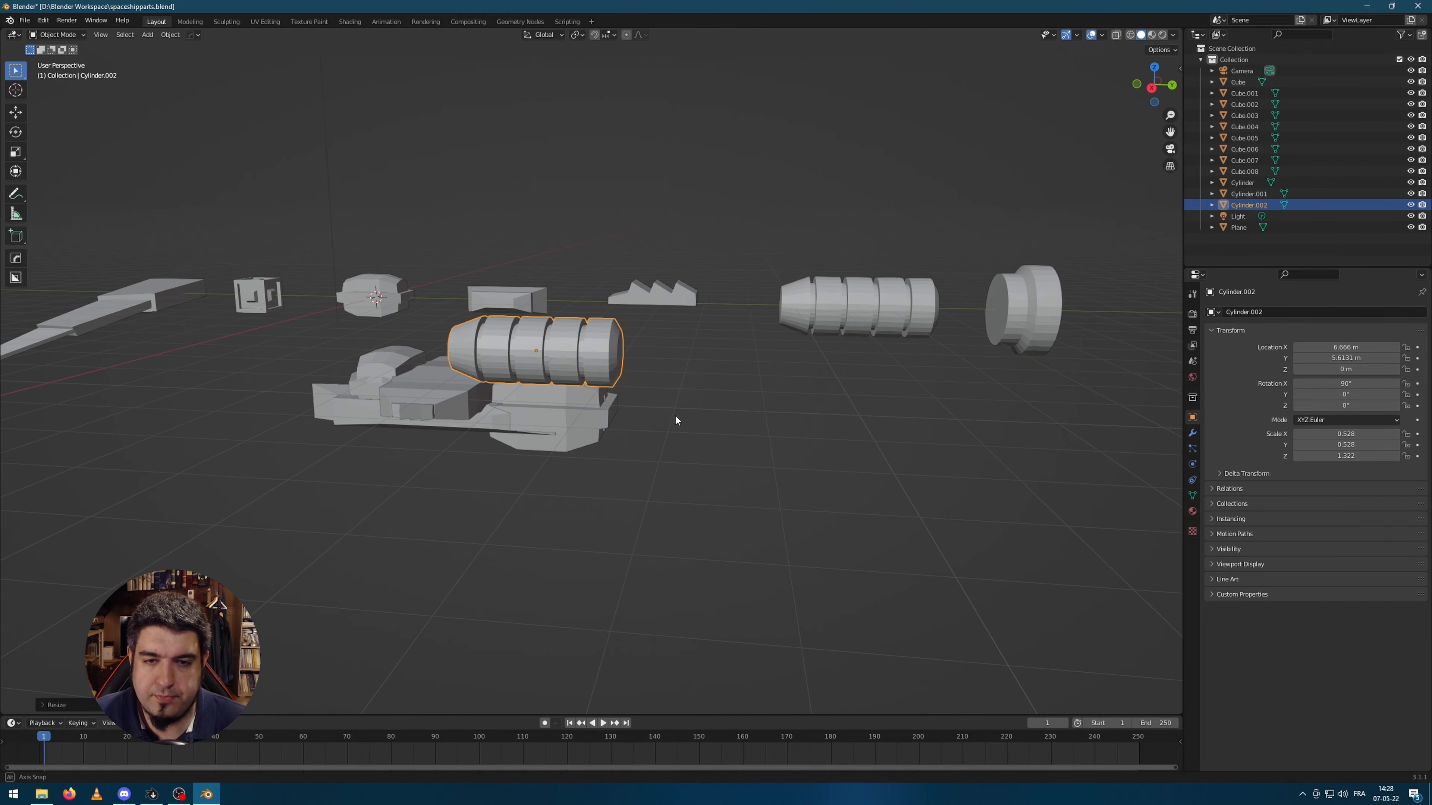
key(s)
key(x)
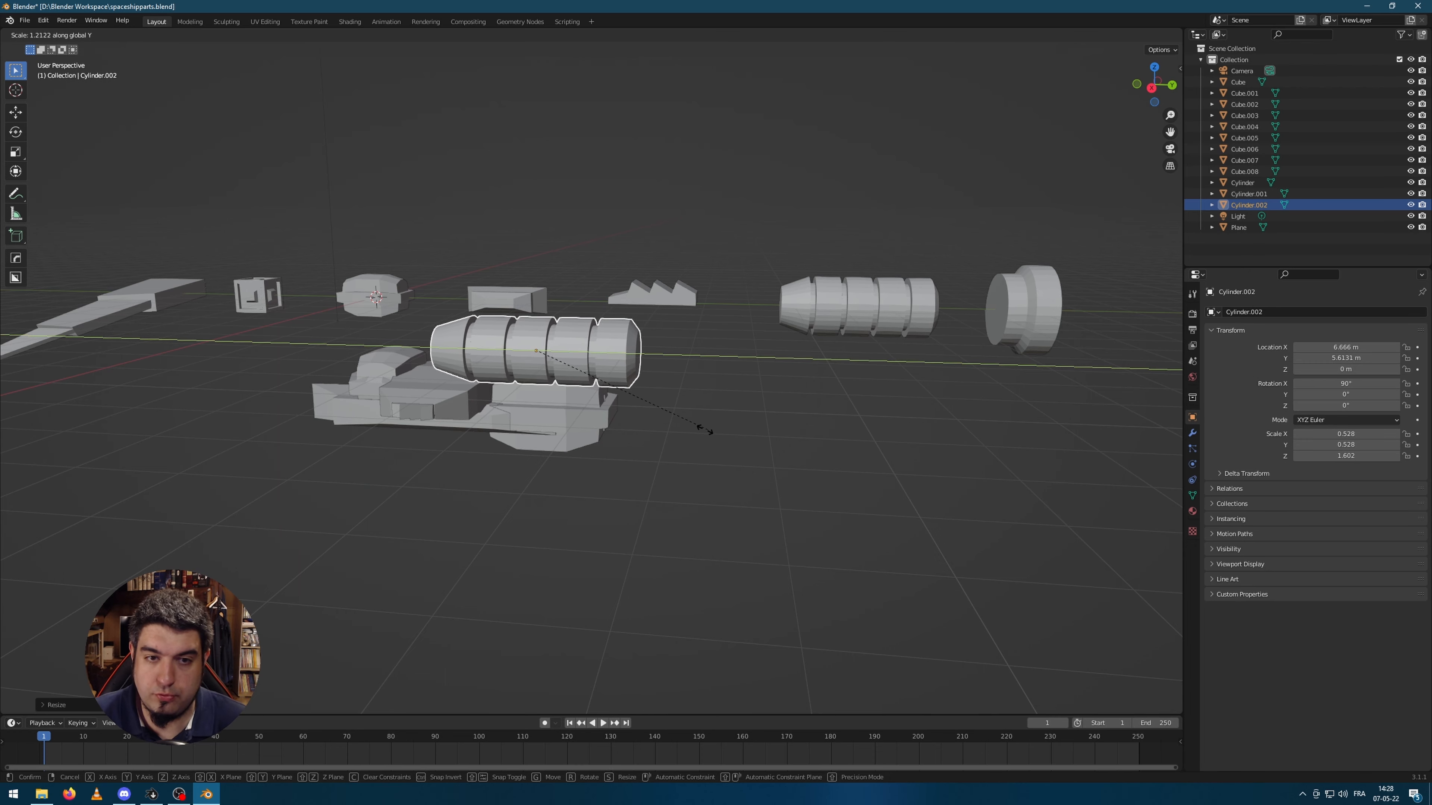
key(Escape)
- Lower the ribbed cylinder copy to about Z -0.49 m and shrink it to about 0.38 in X and Y, 0.96 in Z
middle_drag(672, 424, 929, 443)
key(g)
key(z)
click(787, 293)
key(s)
click(805, 426)
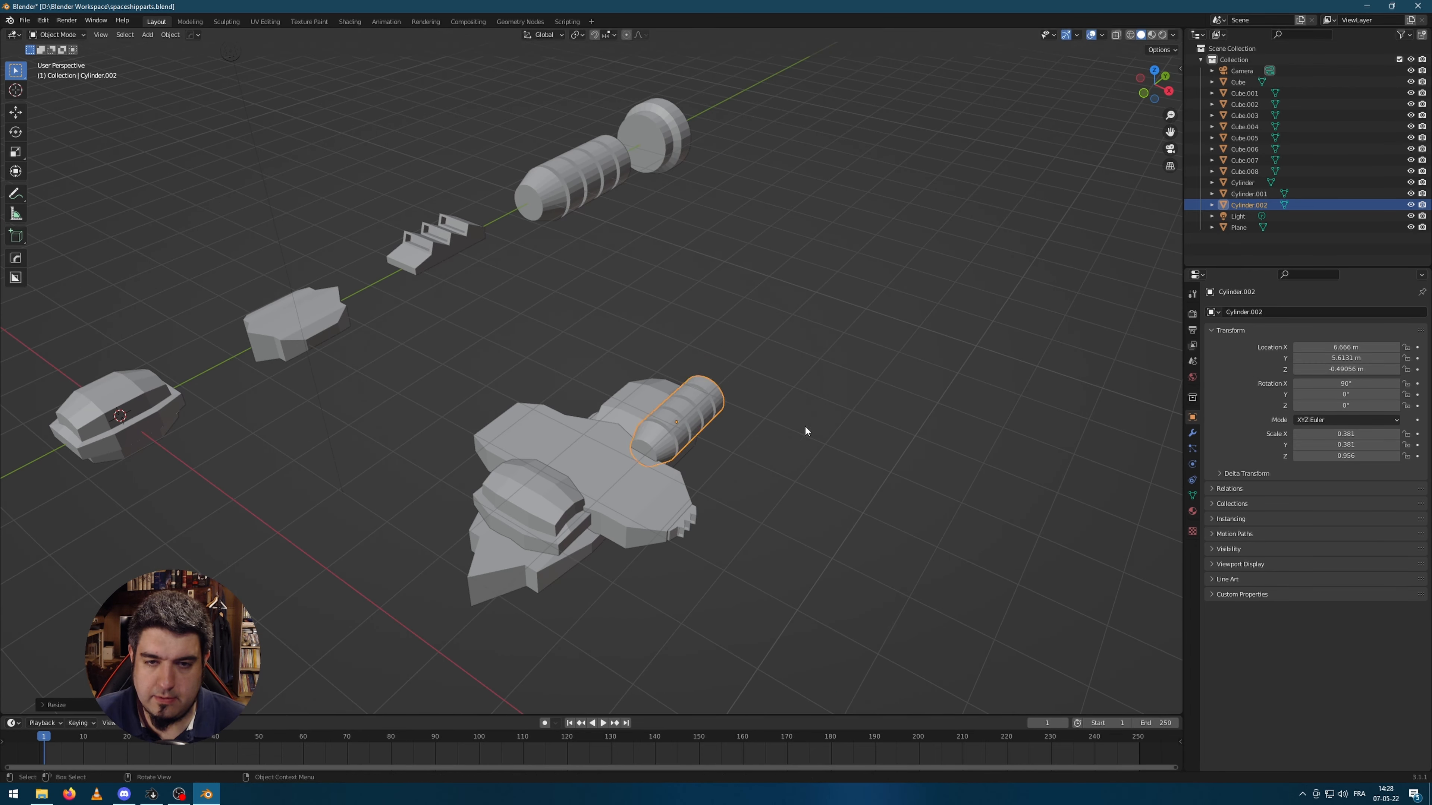
- Place the ribbed cylinder at one side of the rear part, and duplicate it about 1.46 m along negative X for the other side
middle_drag(804, 425, 843, 510)
key(g)
key(shift+z)
click(708, 481)
key(shift+d)
key(x)
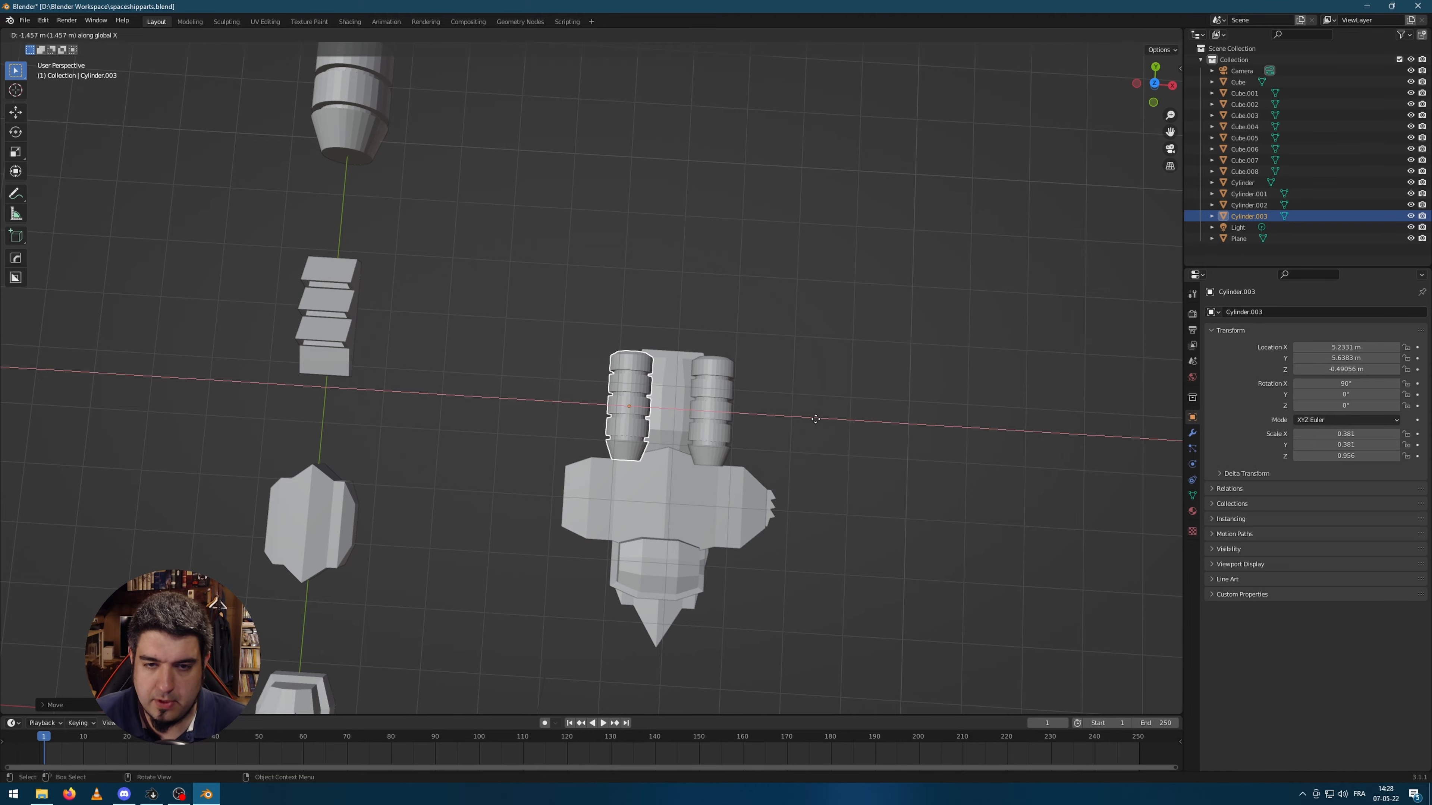
middle_drag(936, 554, 829, 473)
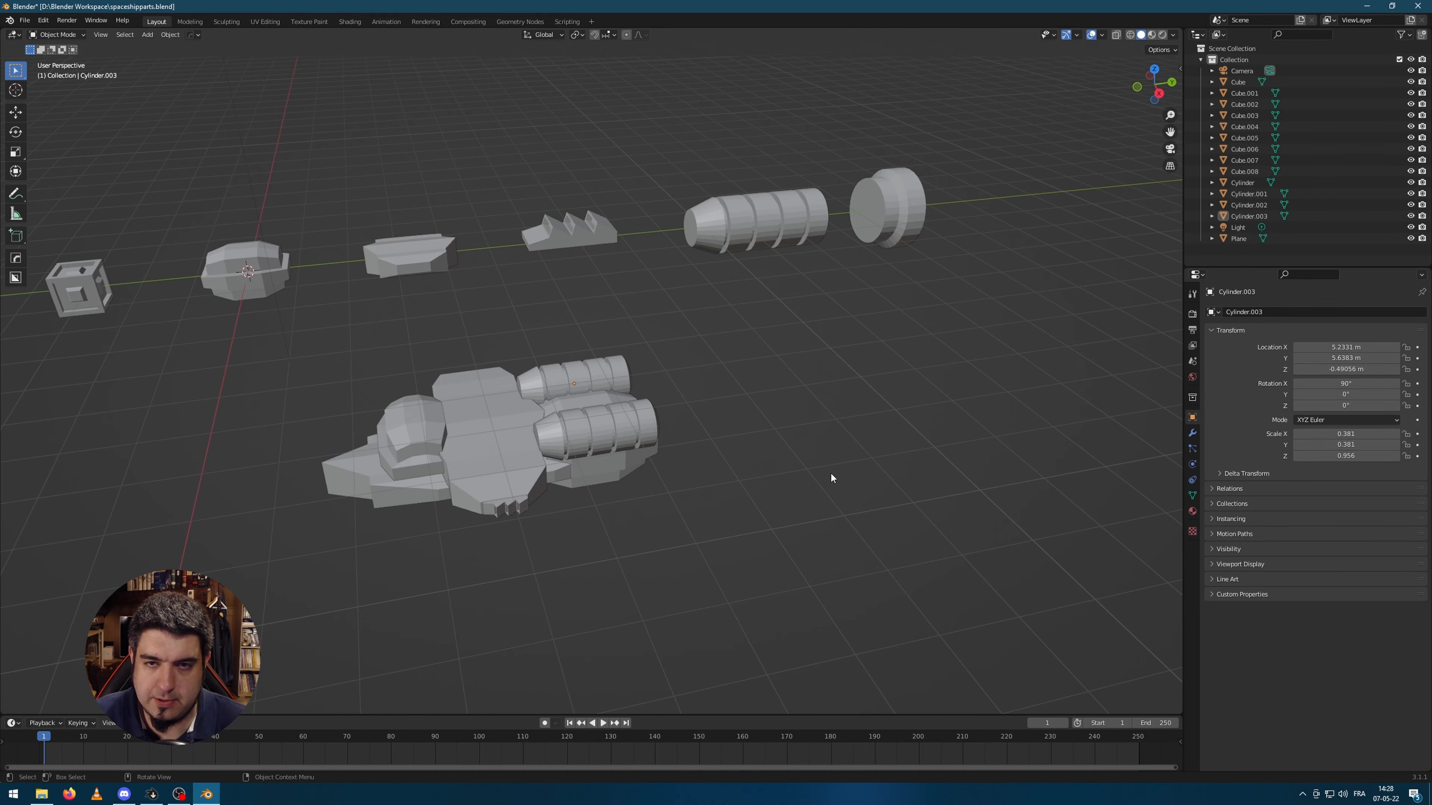
- Duplicate the wing and move the copy horizontally to the rear of the ship at about X 6.1 m, Y 6.1 m
scroll(829, 473, down, 4)
mouse_move(261, 398)
middle_down()
mouse_move(389, 358)
mouse_move(285, 414)
middle_up()
scroll(274, 405, up, 2)
key(shift+d)
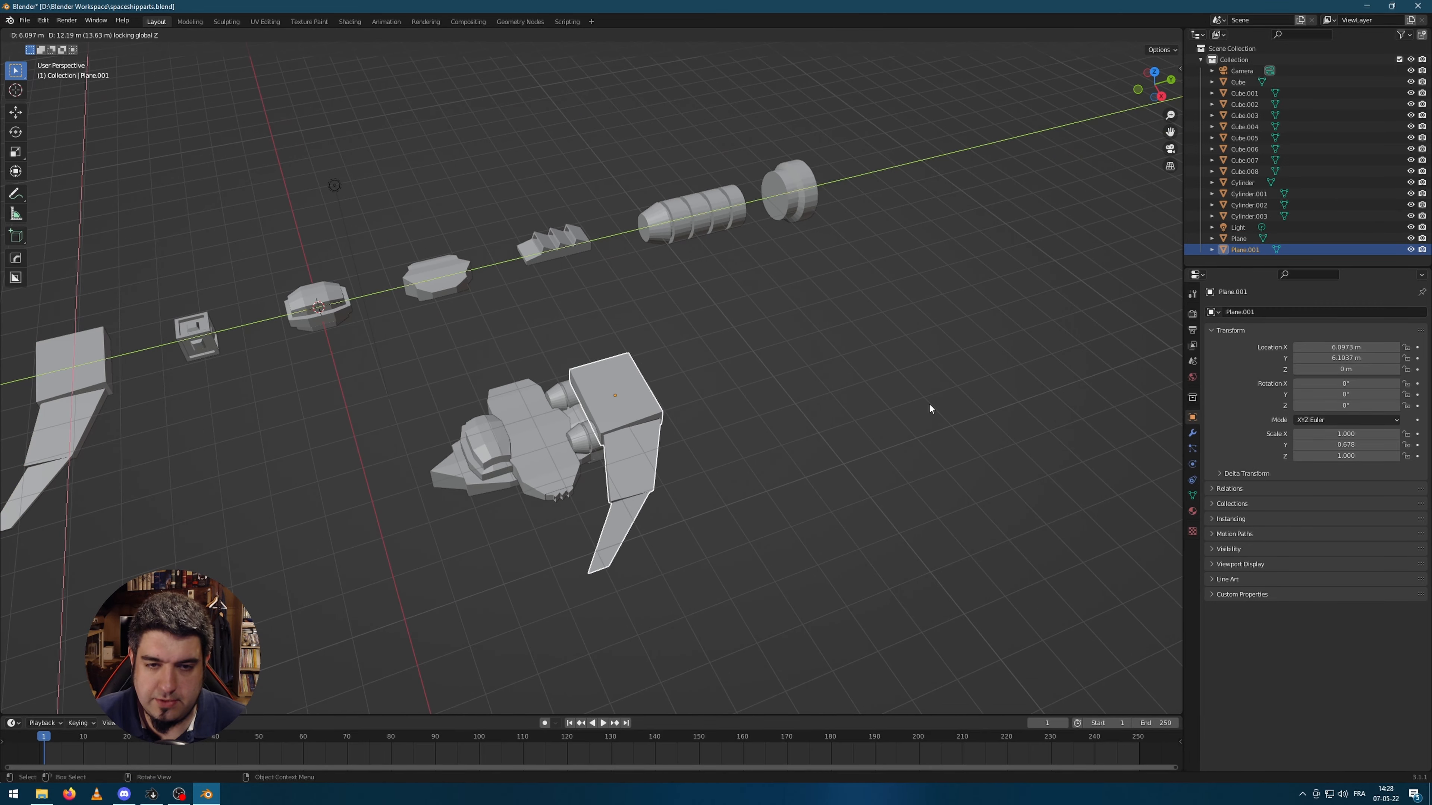
click(929, 403)
- Move the wing copy outward along X and lower it to about Z -1.43 m
middle_drag(929, 403, 950, 365)
middle_drag(641, 309, 660, 316)
key(g)
key(x)
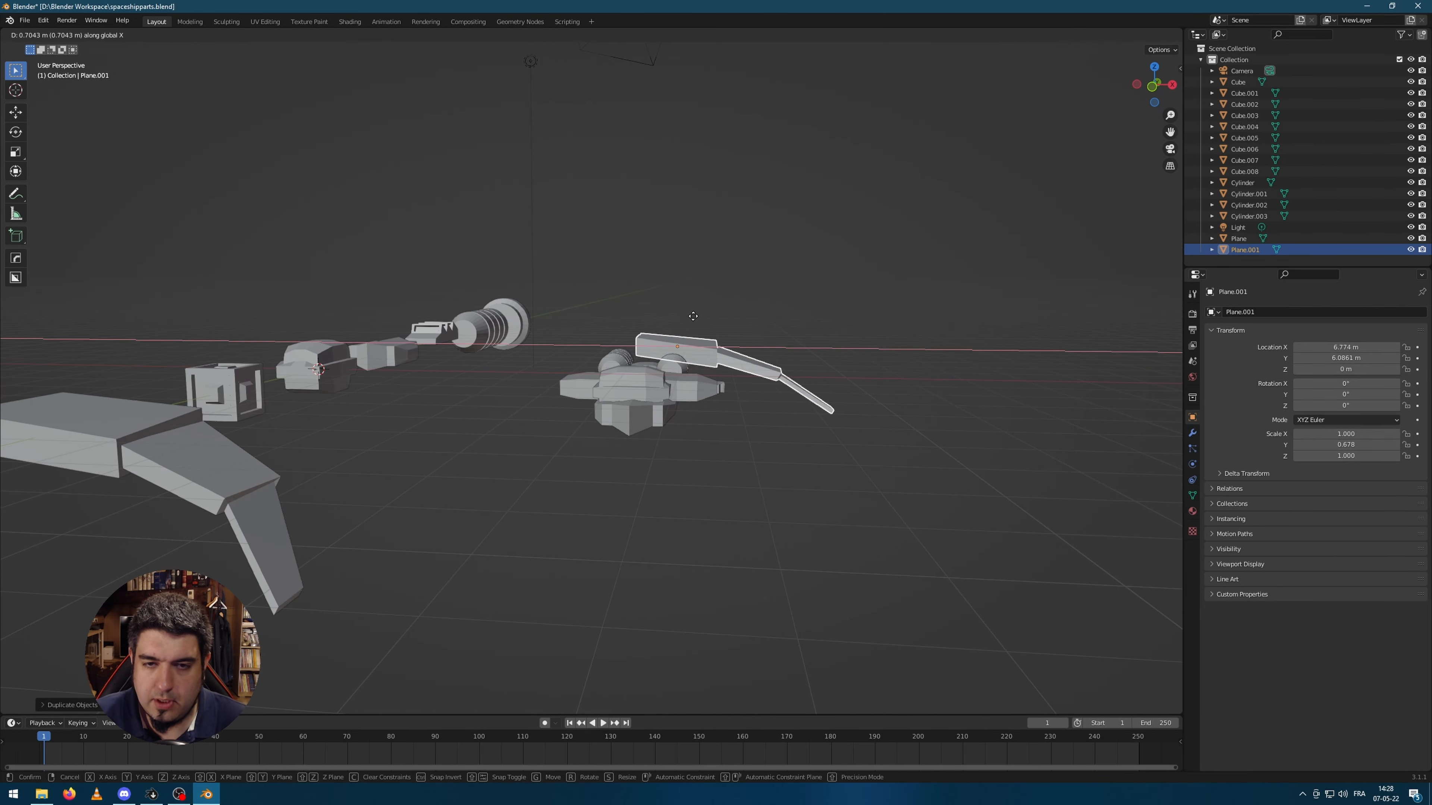
click(731, 322)
middle_drag(765, 297, 735, 328)
key(g)
key(z)
click(812, 384)
- Shrink the wing copy to about 0.6 in X and Z, and place it beside the rear part at about X 6.93 m, Y 5.81 m
middle_drag(812, 384, 722, 478)
key(g)
key(shift+z)
click(706, 458)
key(s)
click(723, 466)
key(g)
key(shift+z)
click(771, 487)
- Enlarge the wing copy to a scale of about 0.87 in X, 0.45 in Y and 0.66 in Z
middle_drag(770, 487, 783, 537)
key(s)
key(x)
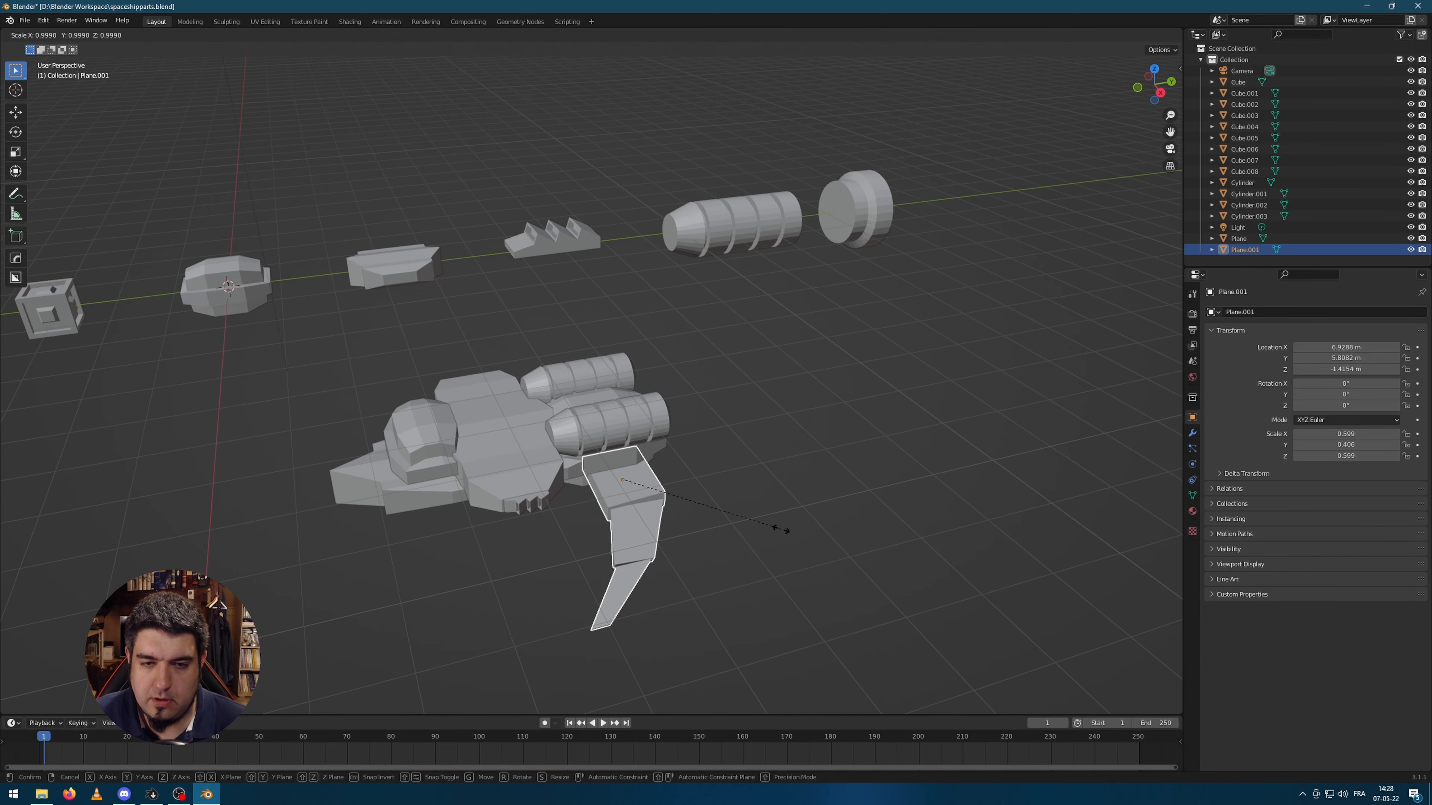
click(821, 572)
click(846, 563)
middle_drag(792, 533, 837, 521)
- Raise the wing copy slightly along Z to fit the side of the ship
key(g)
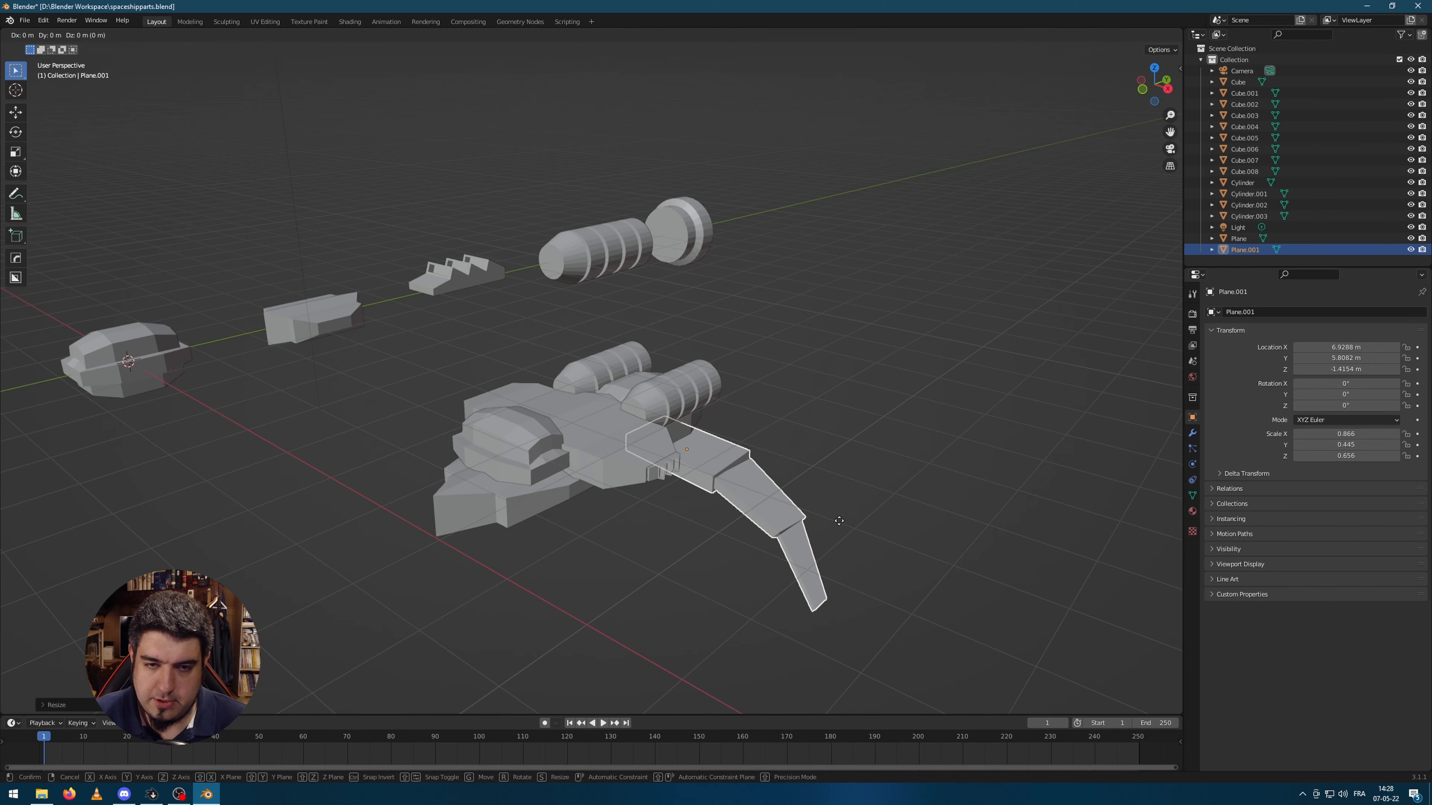
key(z)
click(840, 502)
click(811, 424)
middle_drag(811, 426, 747, 499)
- In Edit Mode, shrink the recessed rear face of the original nozzle part with proportional editing off
middle_drag(743, 438, 991, 489)
click(1085, 483)
key(Tab)
click(949, 468)
key(s)
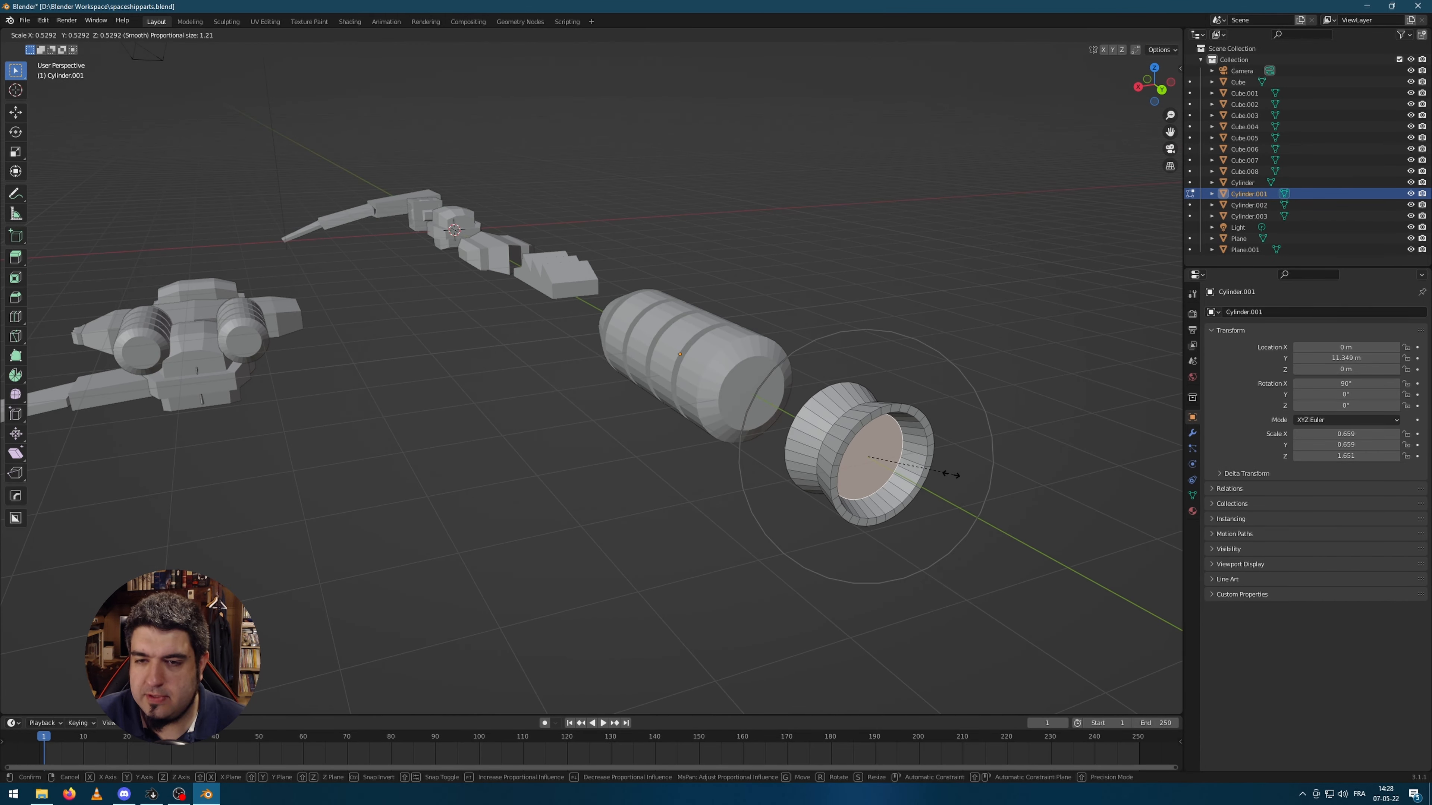
click(936, 462)
key(ctrl+z)
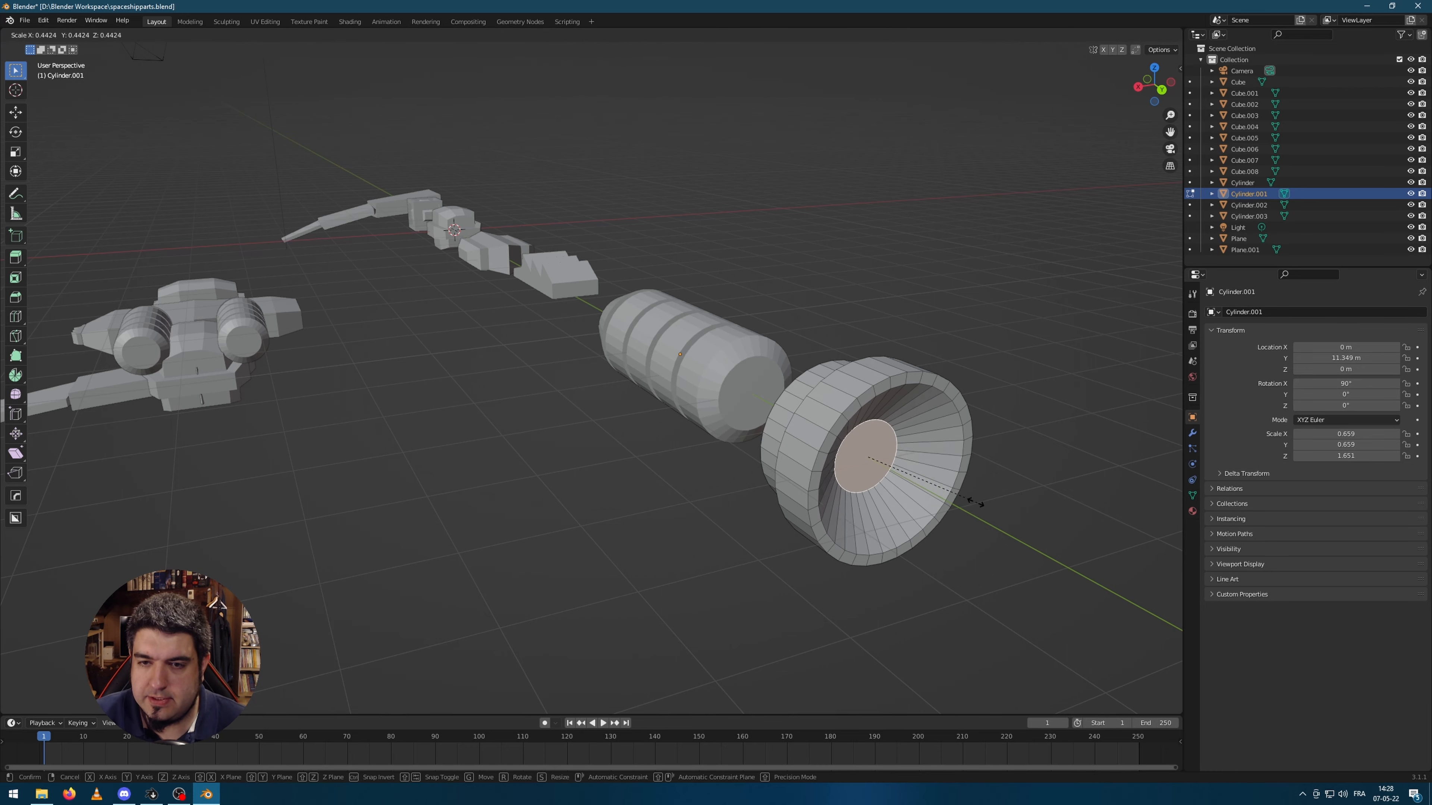
key(Tab)
- Scale down the nozzle's opposite end face to taper it into a cone, and return to Object Mode
middle_drag(882, 615, 957, 378)
key(Tab)
key(3)
click(971, 432)
key(s)
click(930, 531)
scroll(951, 526, down, 3)
key(Tab)
- Duplicate the tapered nozzle and place the copy behind the ship's ribbed engines
middle_drag(951, 526, 693, 548)
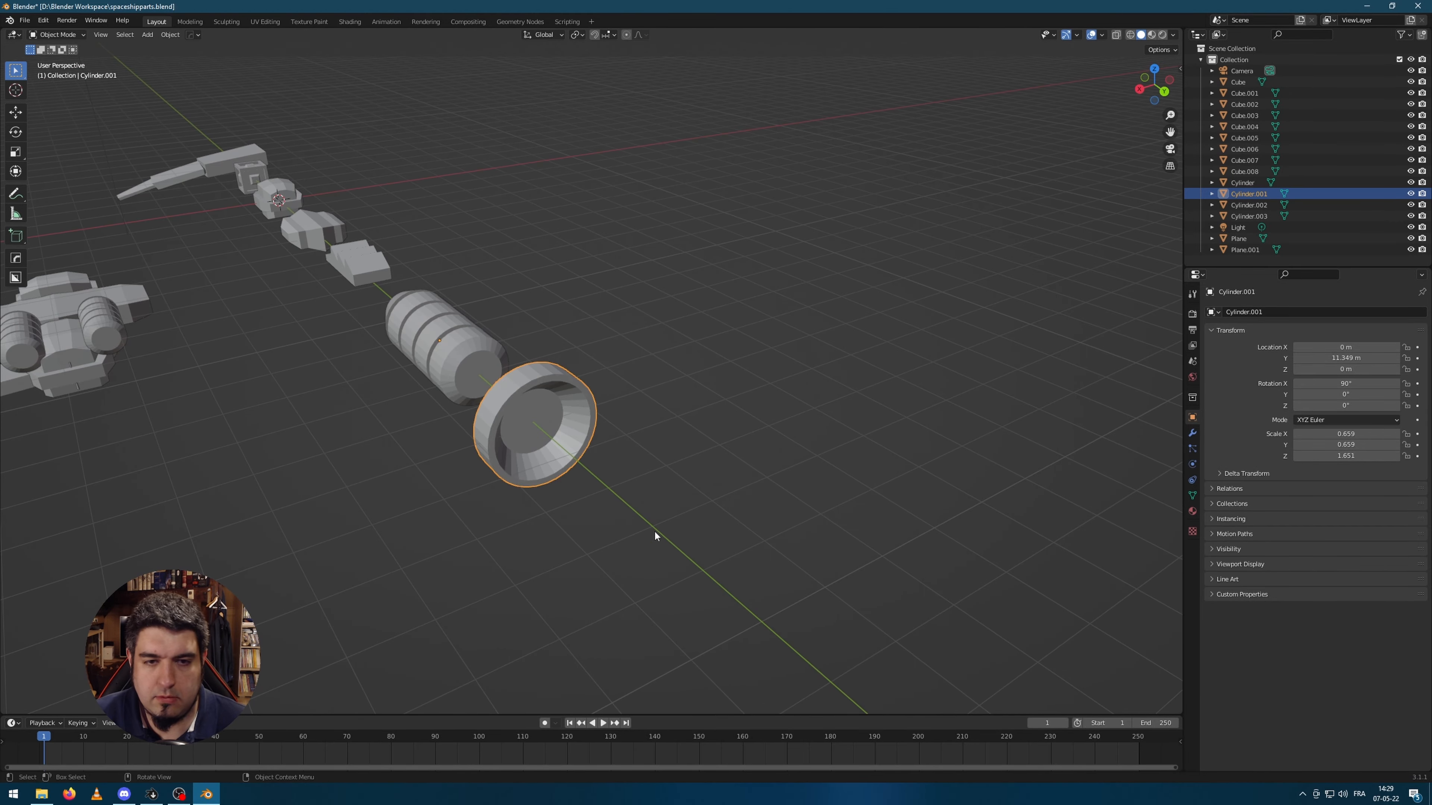
middle_drag(504, 485, 884, 389)
key(shift+d)
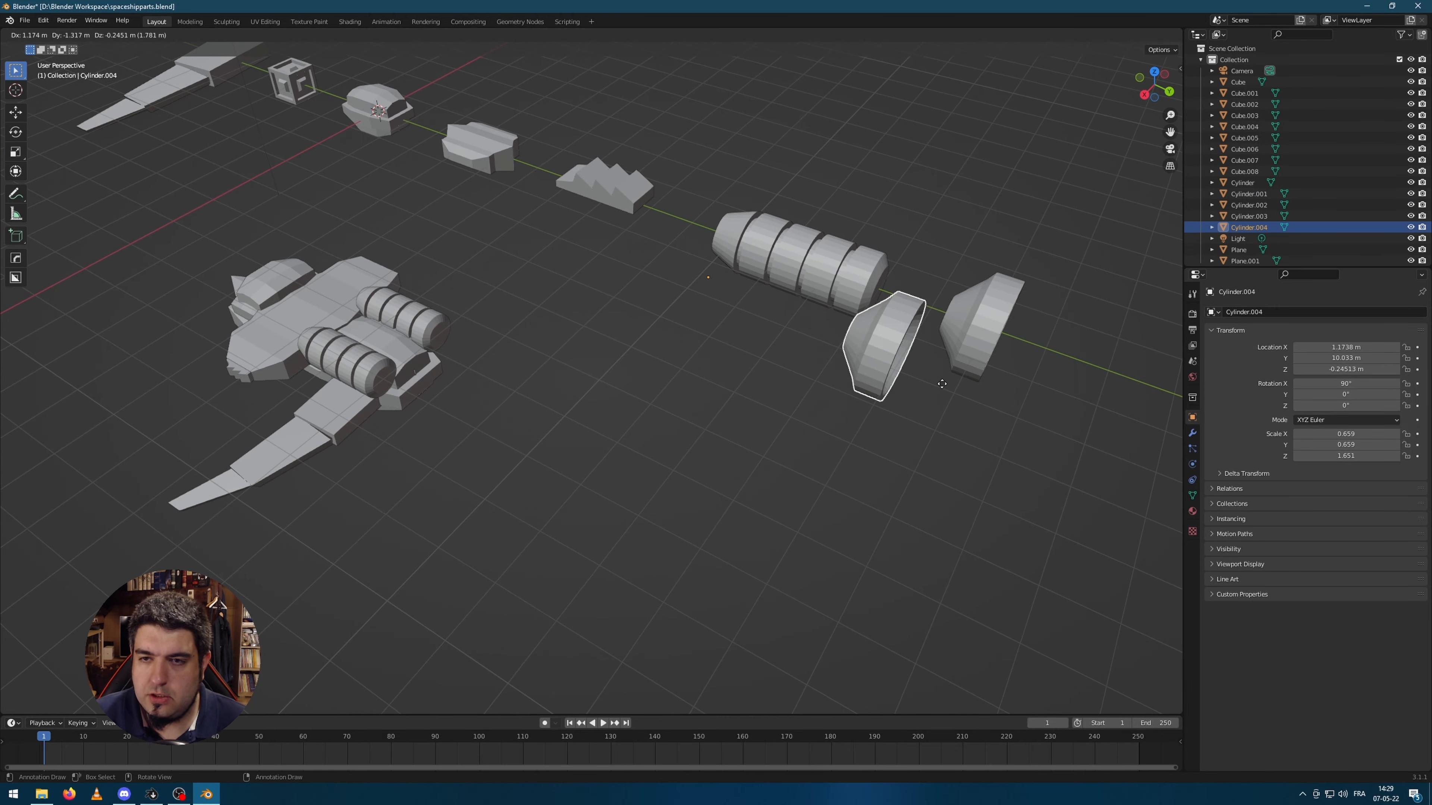
click(576, 468)
- Scale the nozzle copy about its off-centre origin to about 0.90 in X and Y, and about 2.26 in Z
middle_drag(576, 468, 758, 345)
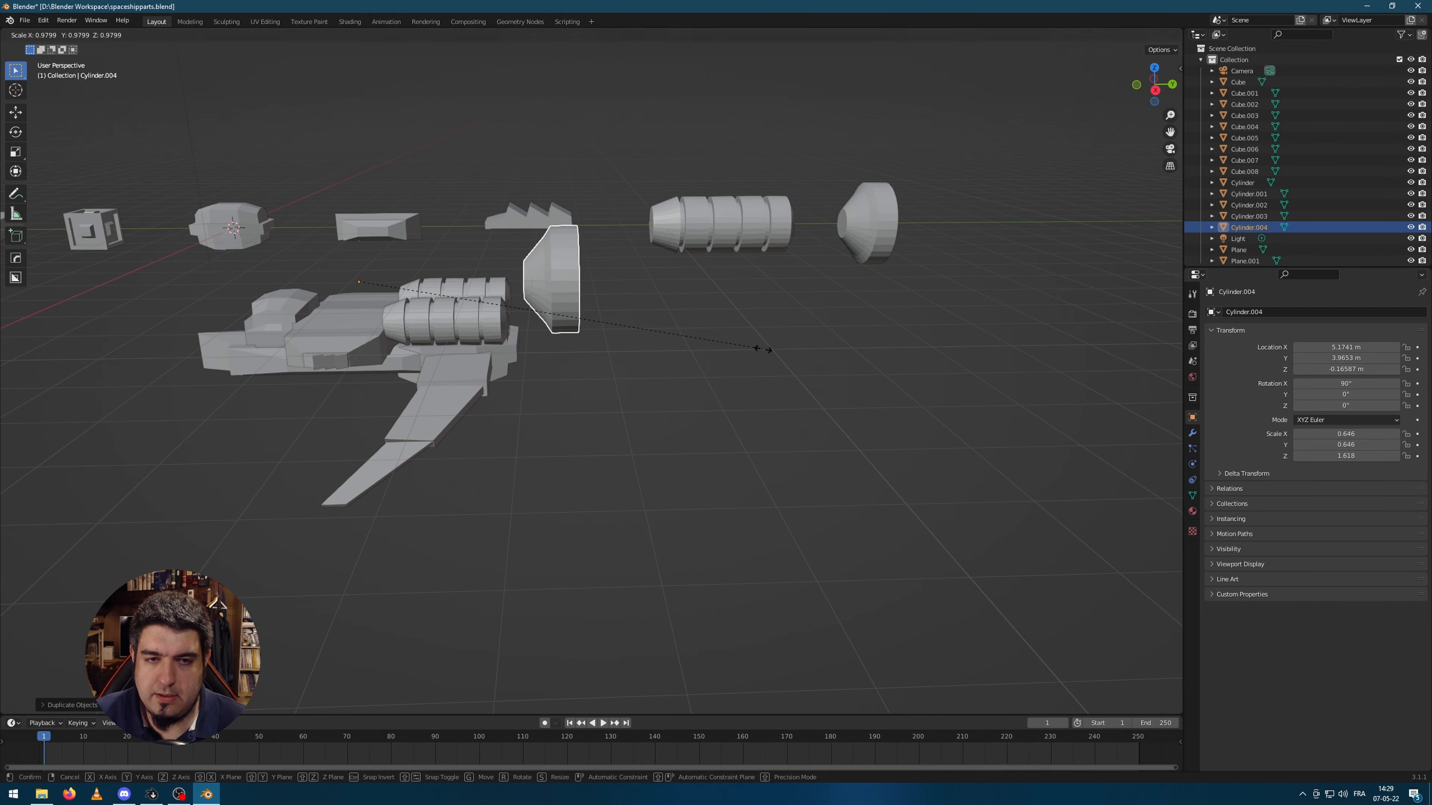
key(s)
click(604, 344)
scroll(548, 289, up, 3)
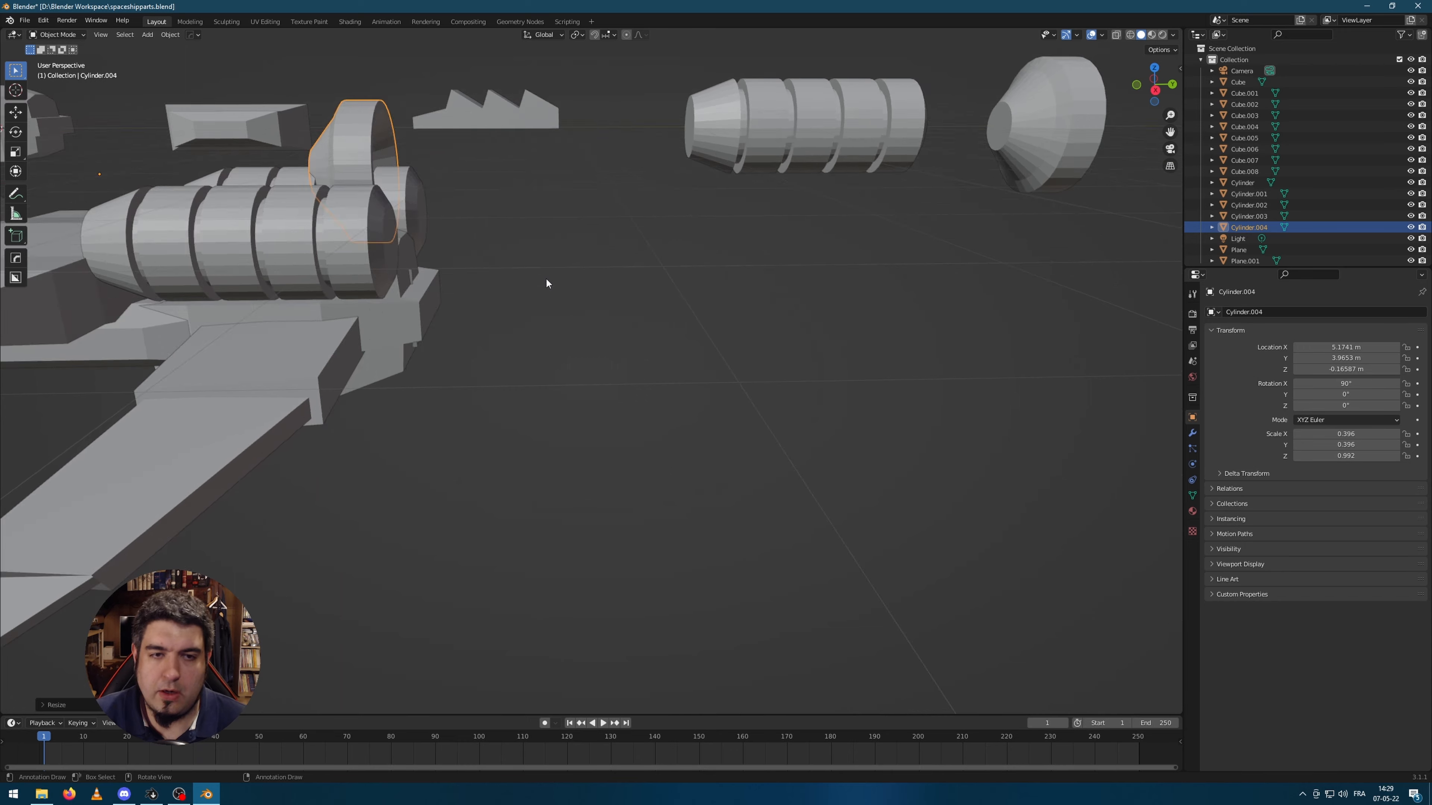
scroll(546, 277, down, 3)
key(s)
click(724, 304)
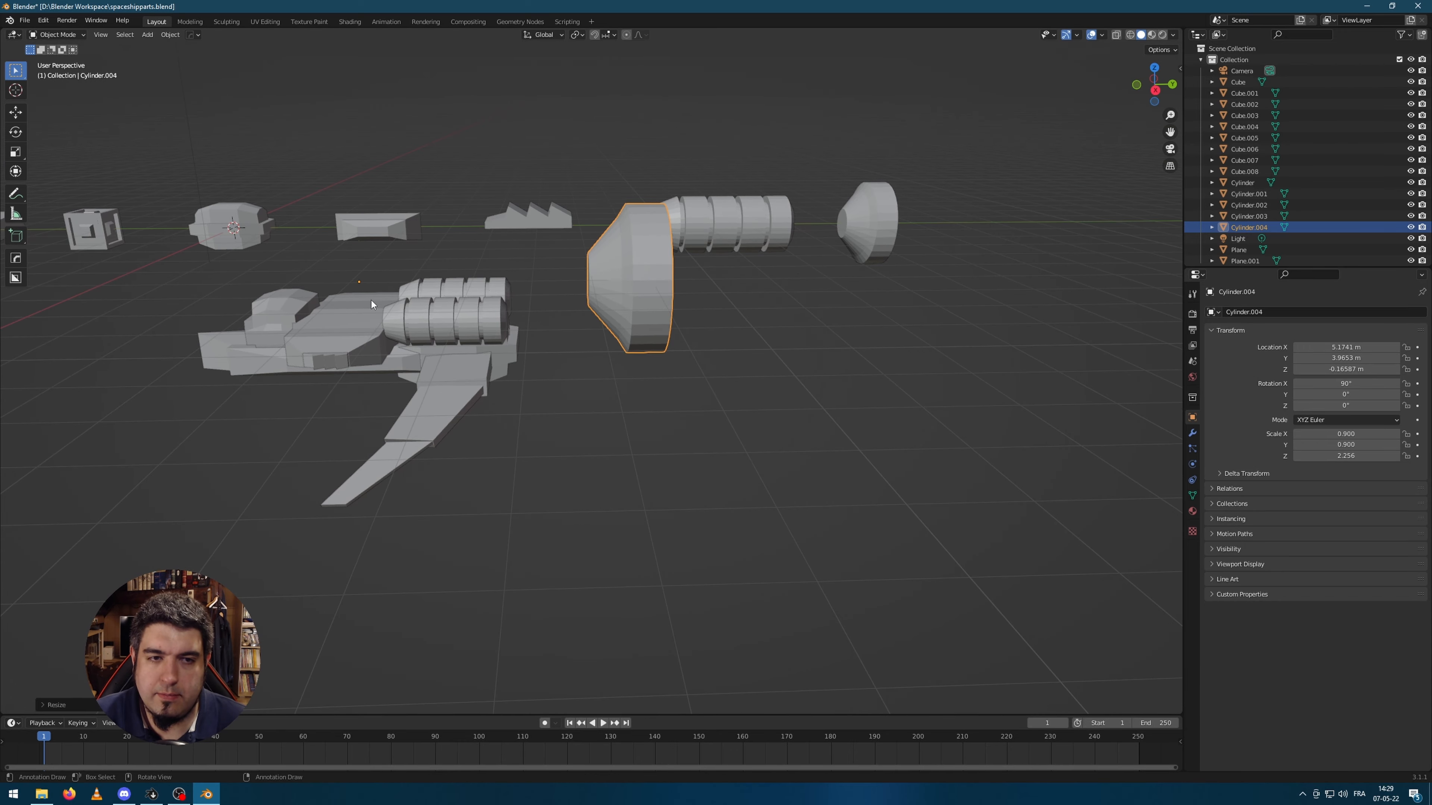
- Set the enlarged nozzle copy's origin to its center of mass (surface)
middle_drag(723, 377, 842, 272)
click(839, 296)
click(743, 253)
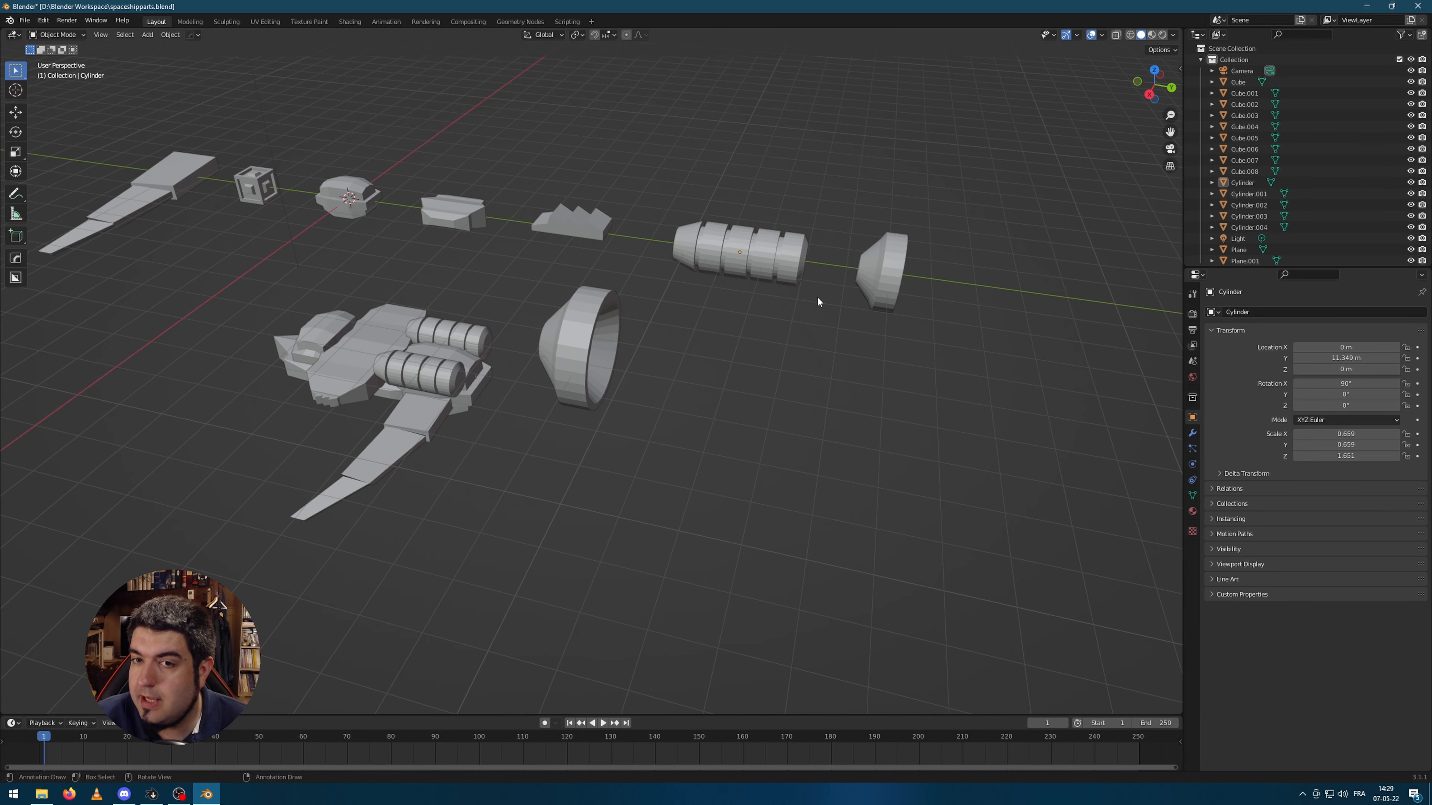
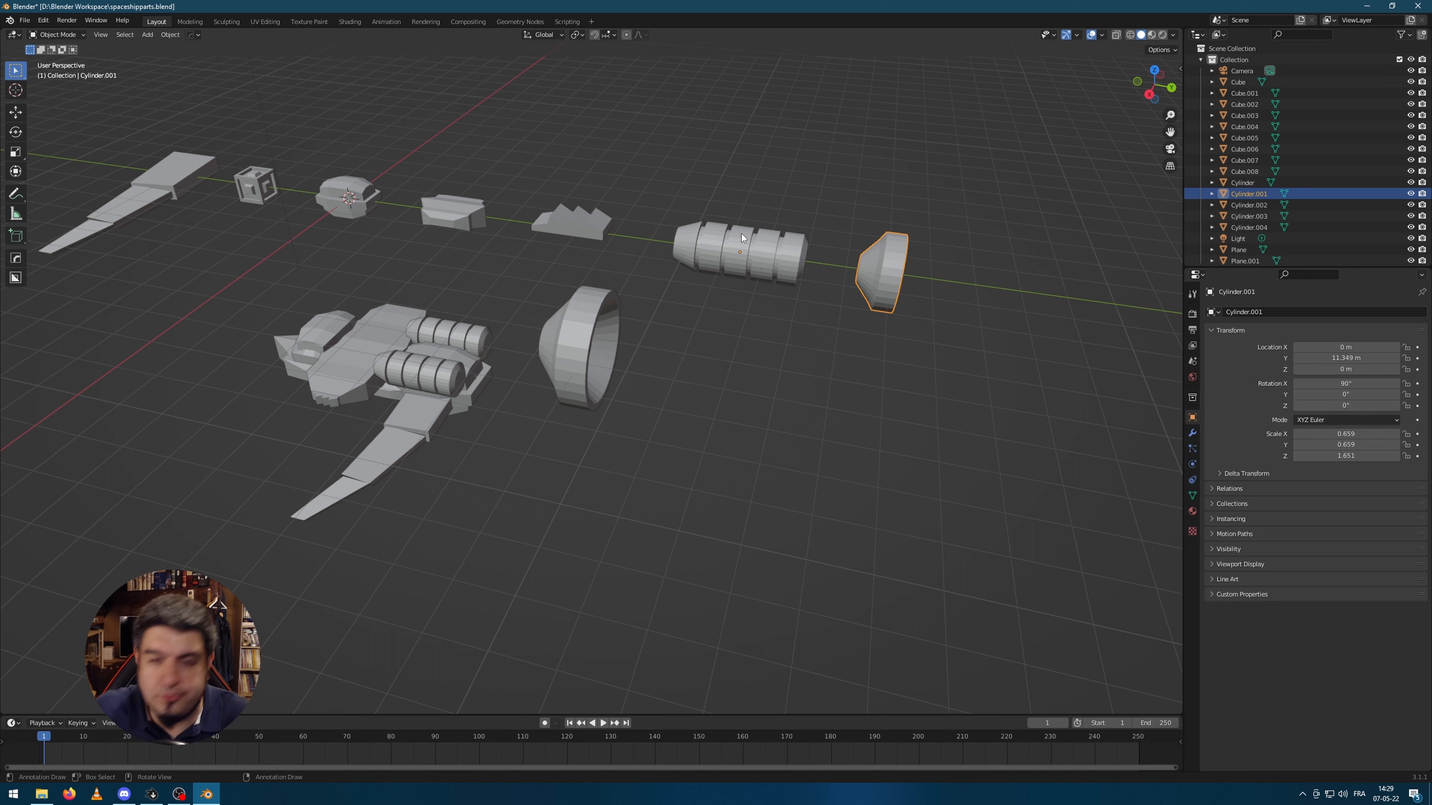
click(601, 374)
middle_drag(587, 369, 598, 361)
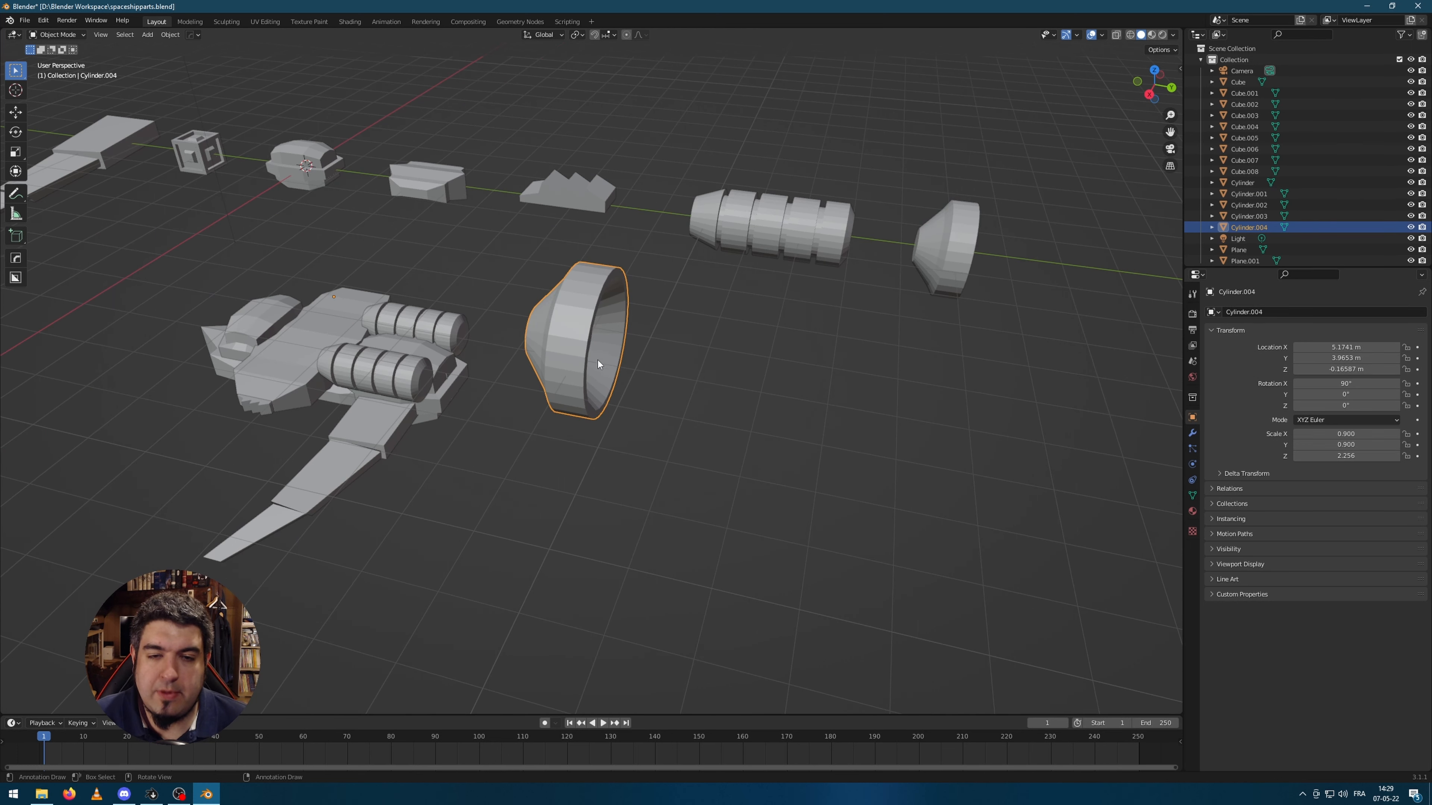
right_click(583, 334)
mouse_move(578, 333)
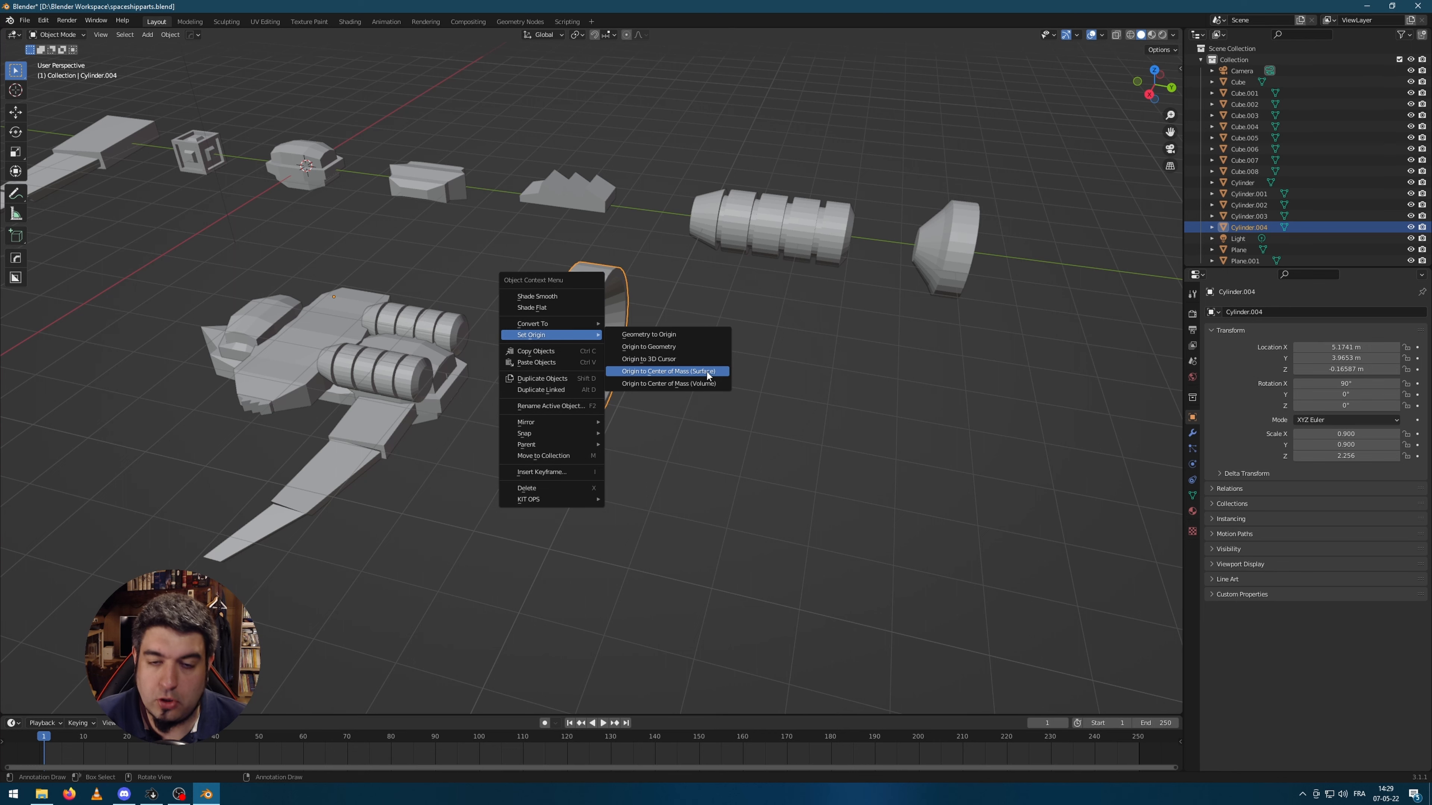
click(711, 375)
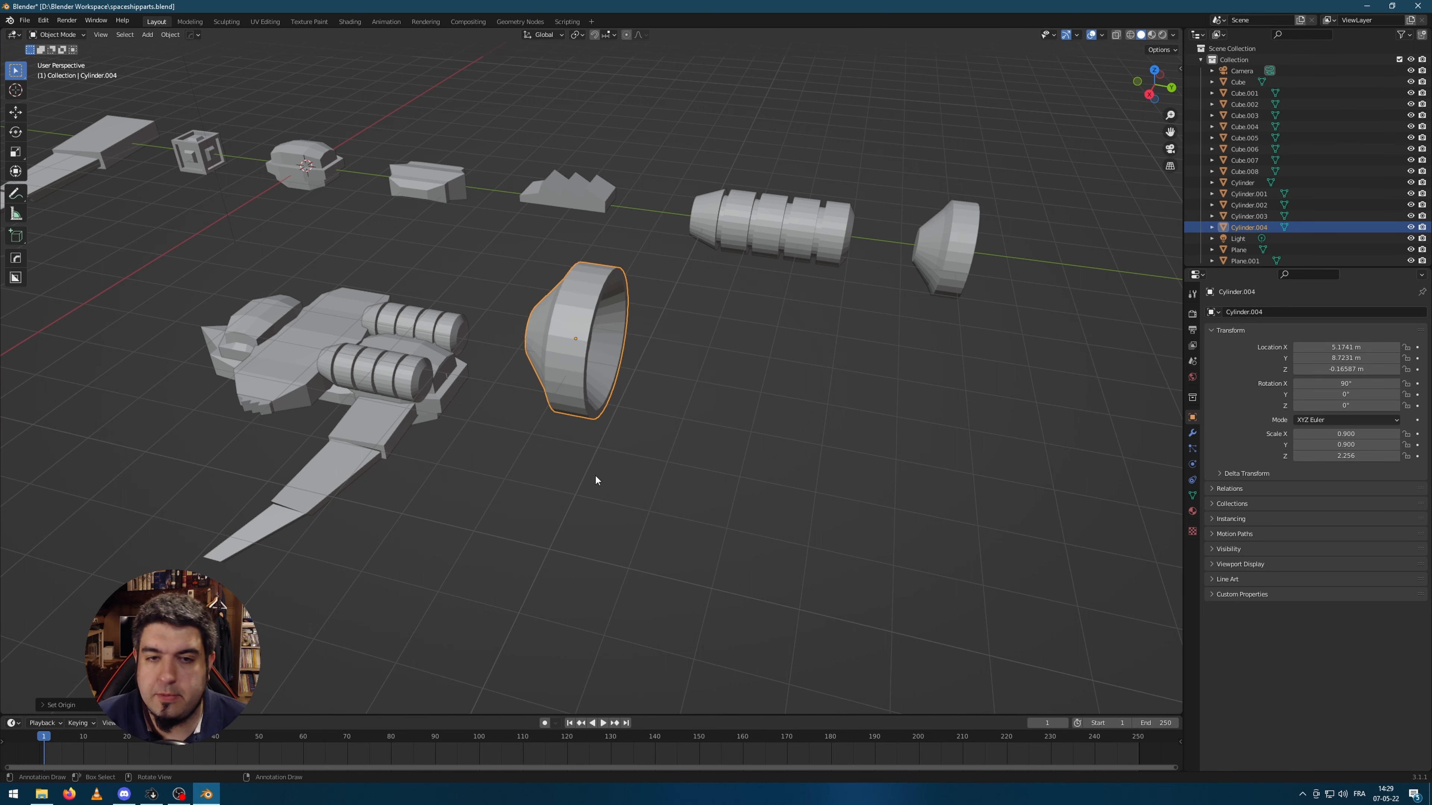
- Scale the nozzle copy down about its new origin to about 0.49 in X and Y, and about 1.23 in Z
middle_drag(595, 474, 620, 440)
key(s)
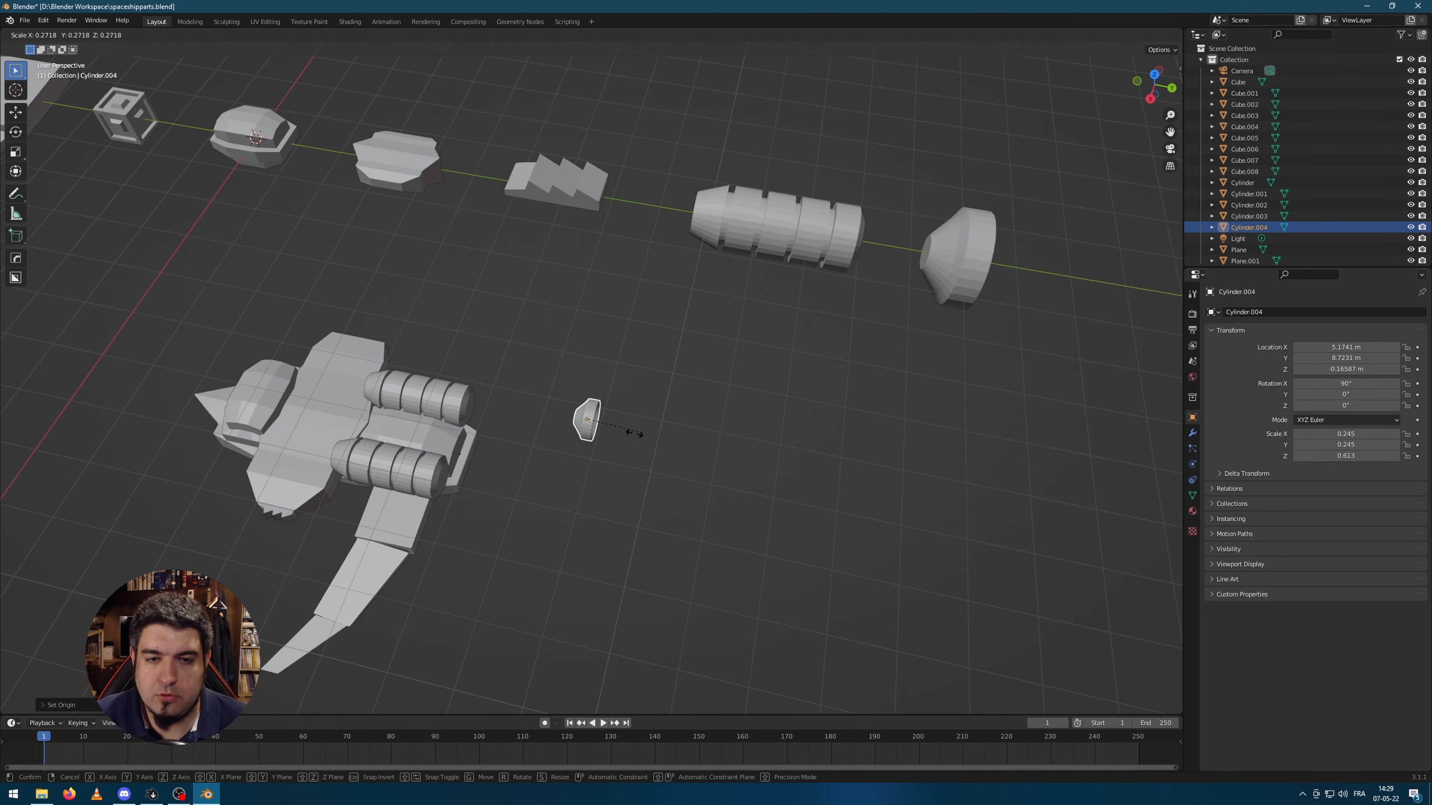
click(700, 424)
key(KP_9)
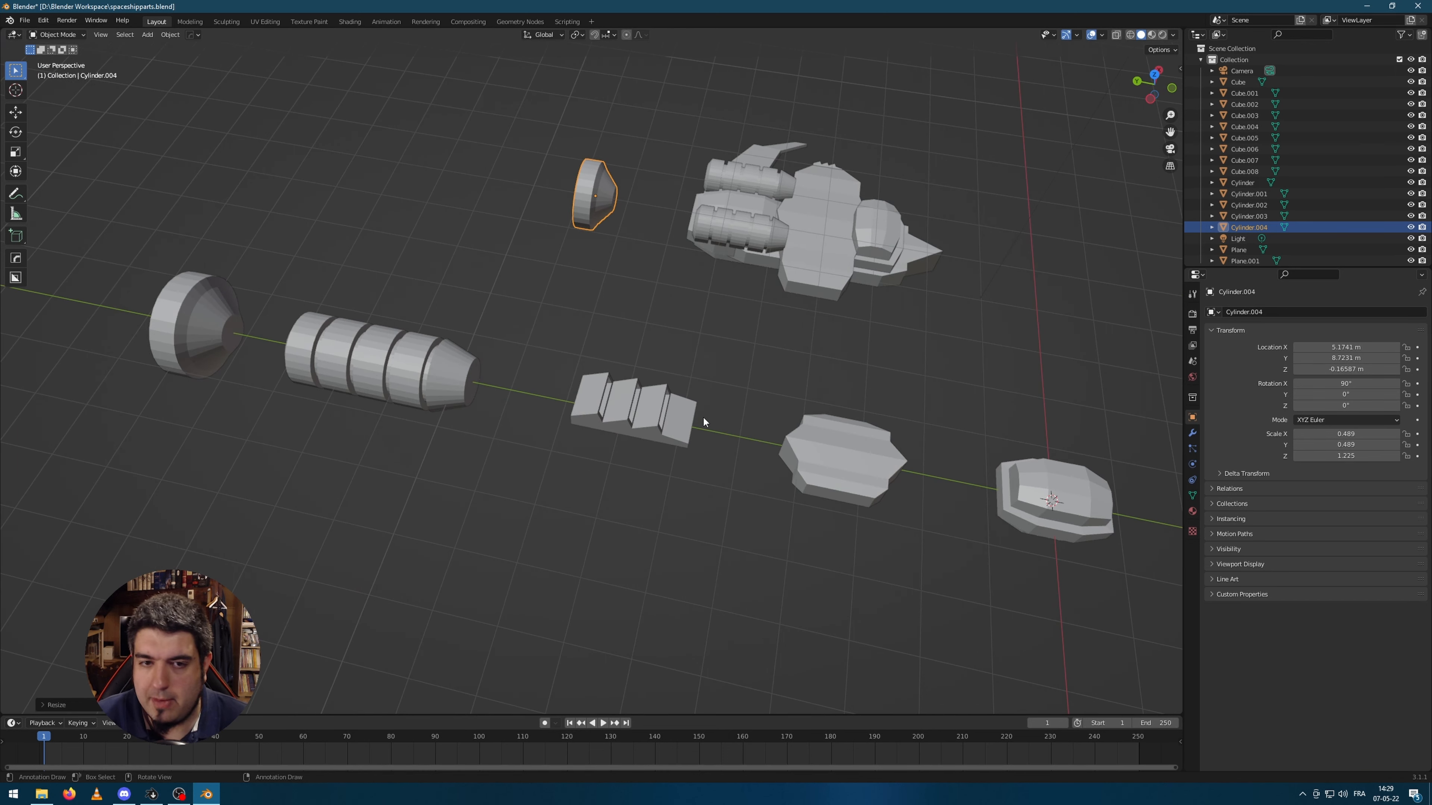
- Position the nozzle copy behind one ribbed engine and duplicate it along X behind the other engine
key(KP_7)
key(g)
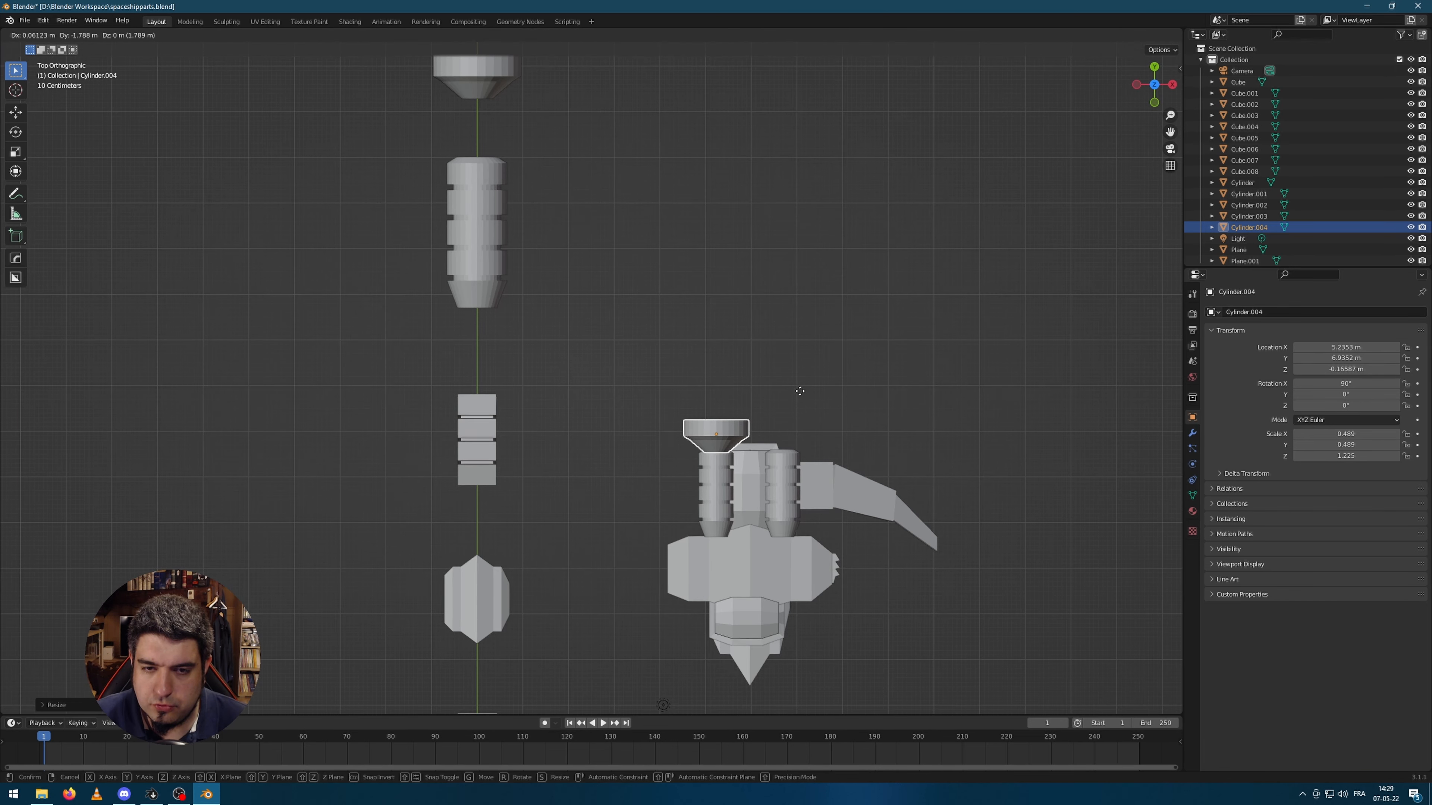
click(865, 393)
key(shift+d)
click(881, 389)
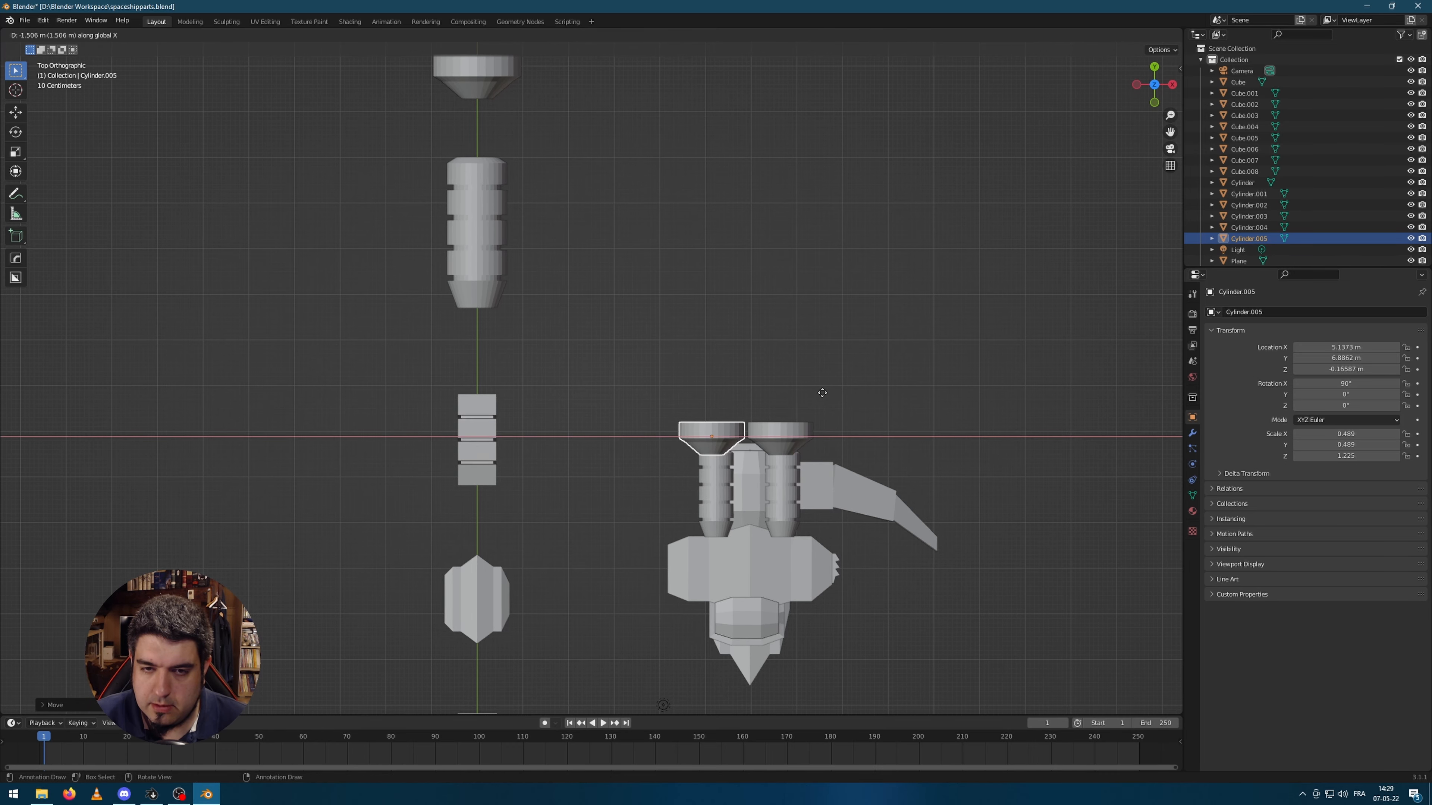
click(825, 391)
- Lower both engine nozzles together along Z to about -0.49 m
middle_drag(824, 391, 801, 356)
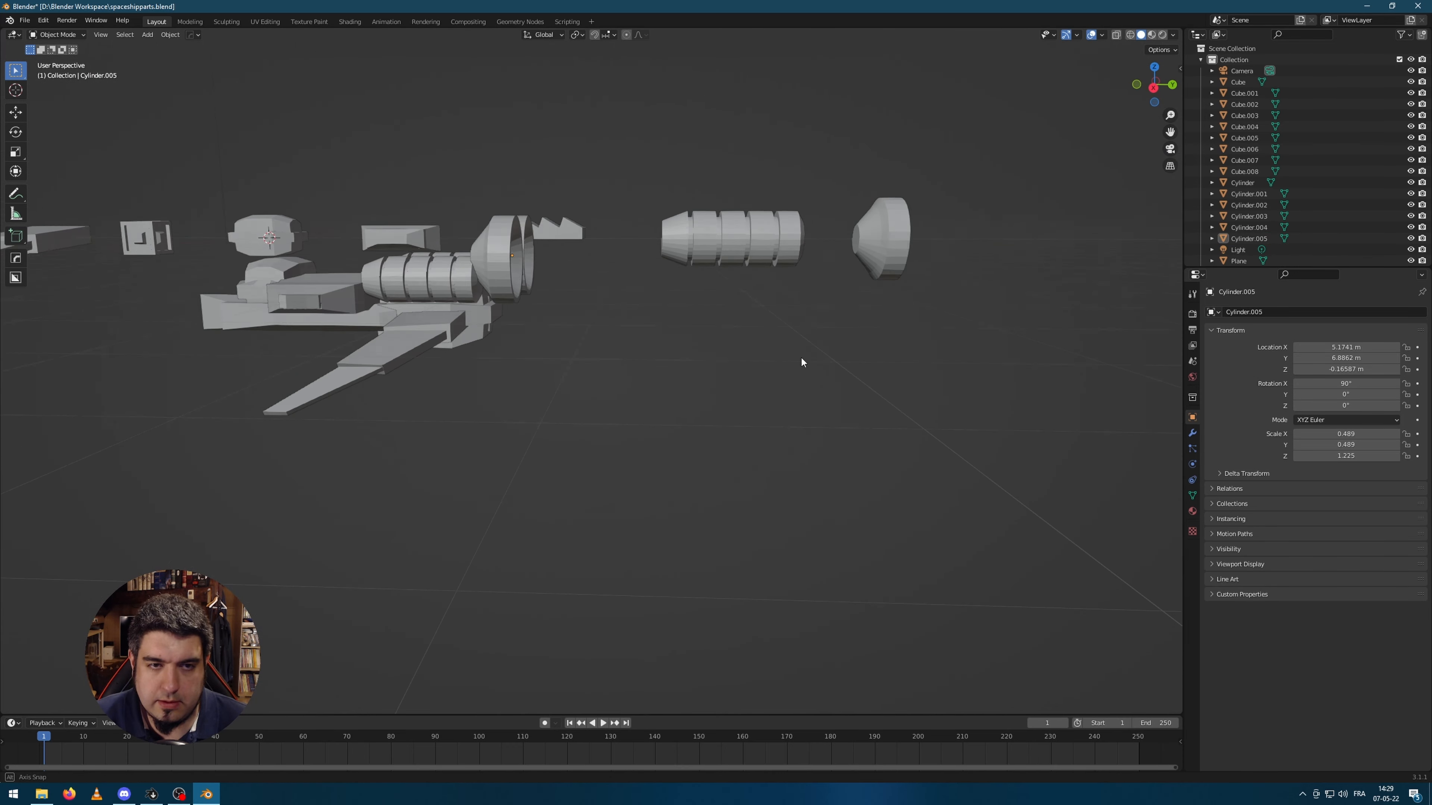
scroll(648, 299, up, 3)
click(498, 234)
shift+middle_drag(503, 216, 532, 290)
shift+click(526, 254)
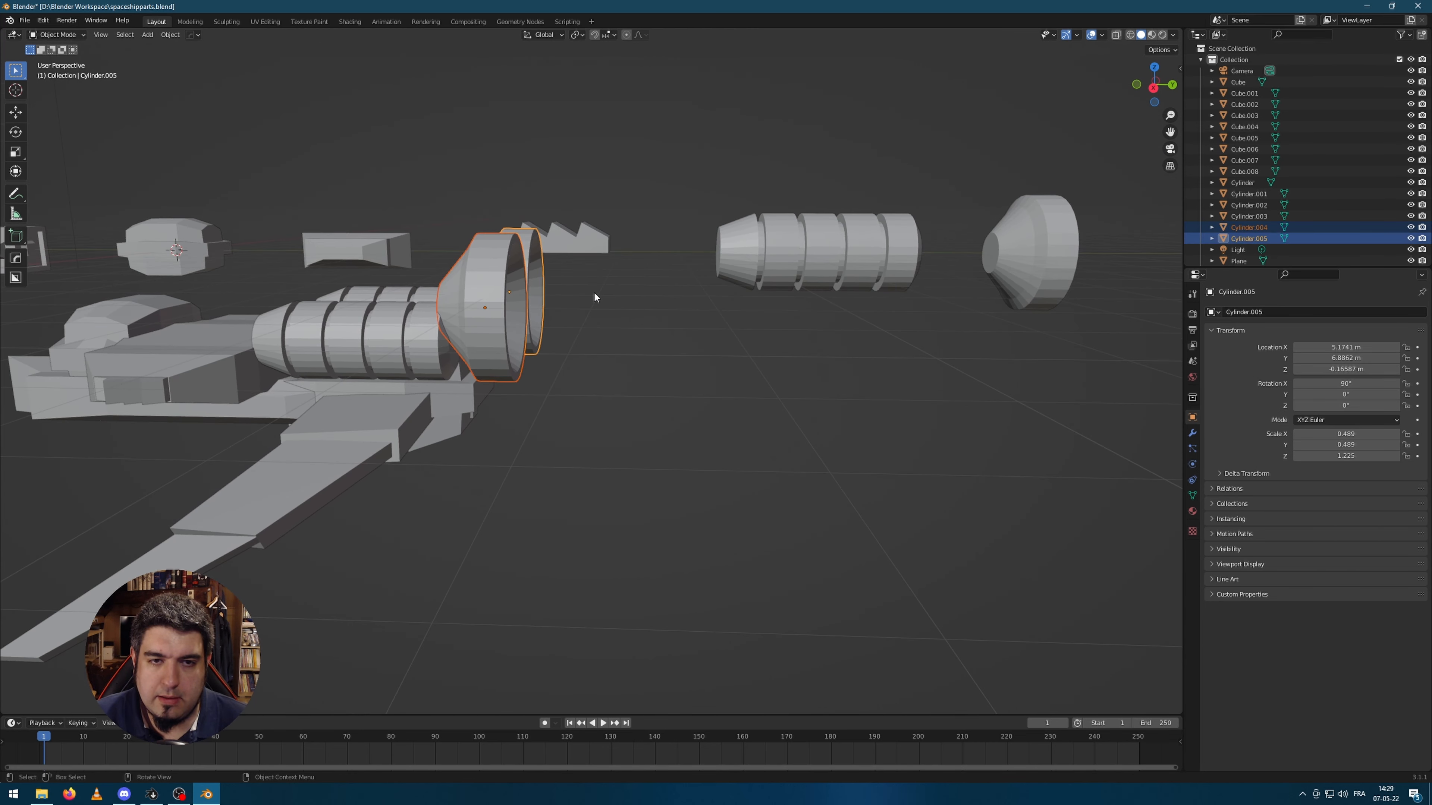
key(g)
key(z)
click(584, 322)
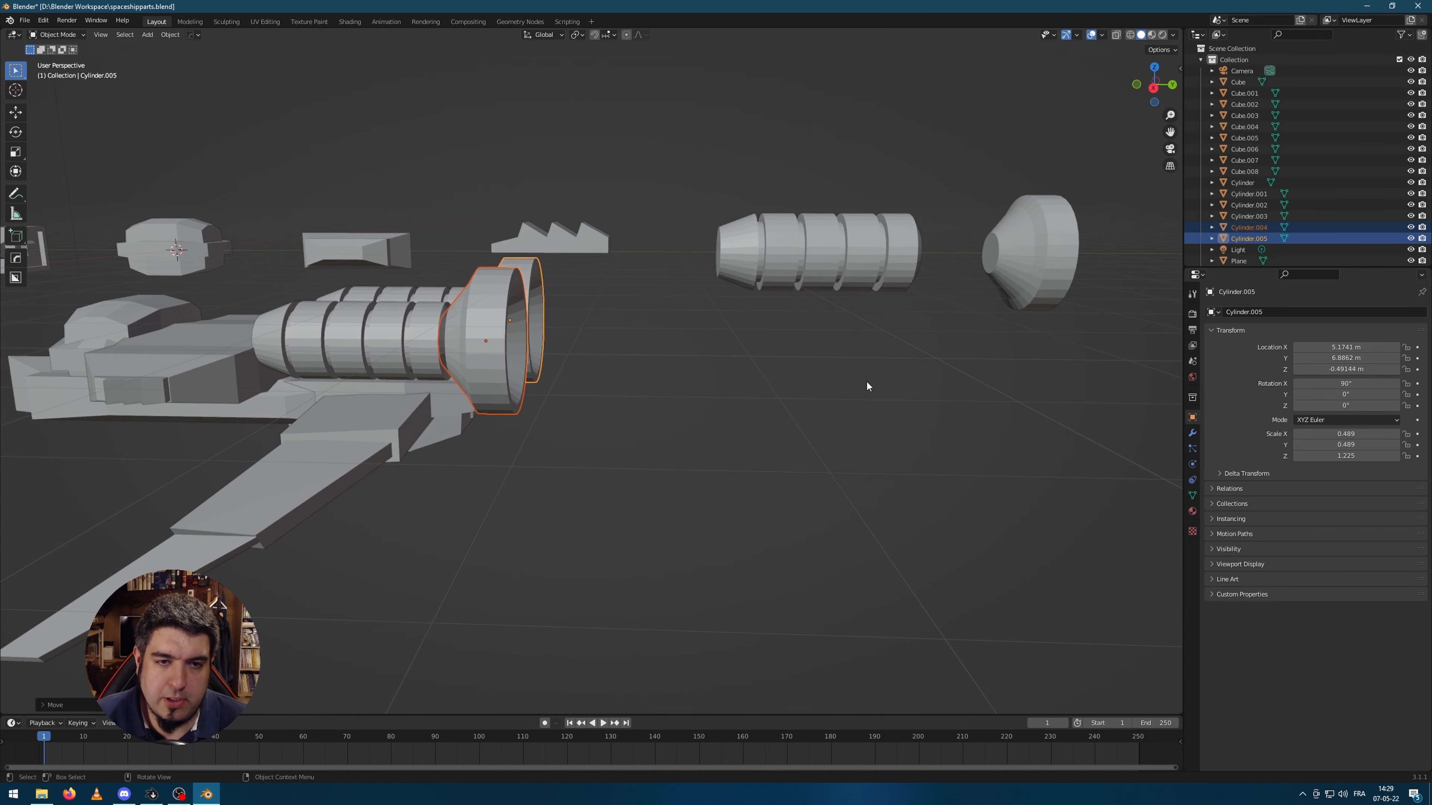
key(s)
click(831, 379)
middle_drag(830, 374, 586, 417)
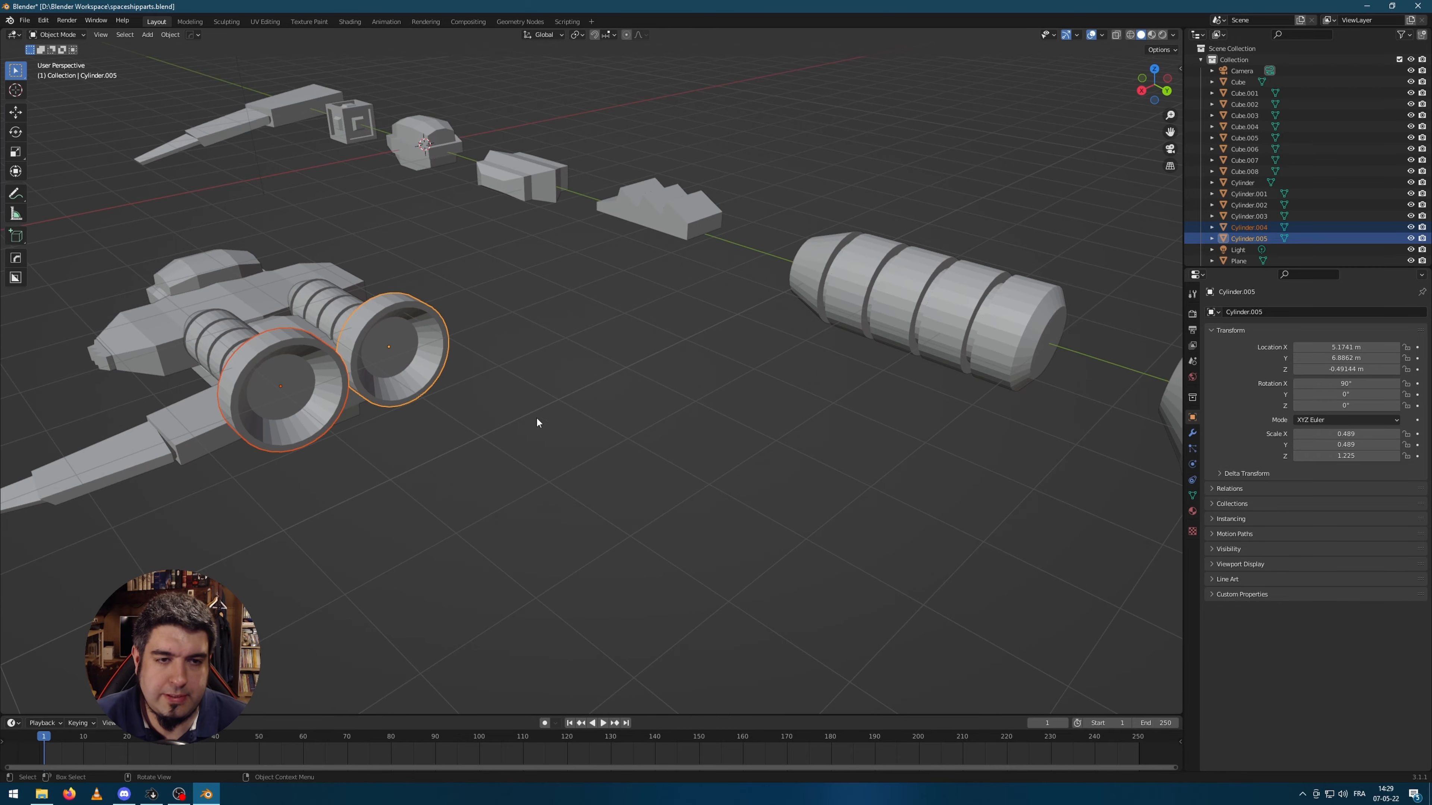
scroll(479, 416, up, 2)
middle_drag(479, 416, 652, 430)
key(s)
right_click(424, 442)
middle_drag(424, 442, 546, 409)
scroll(497, 415, up, 2)
- In Edit Mode, scale down the full geometry of both nozzles with the pivot point set to Individual Origins
key(Tab)
key(a)
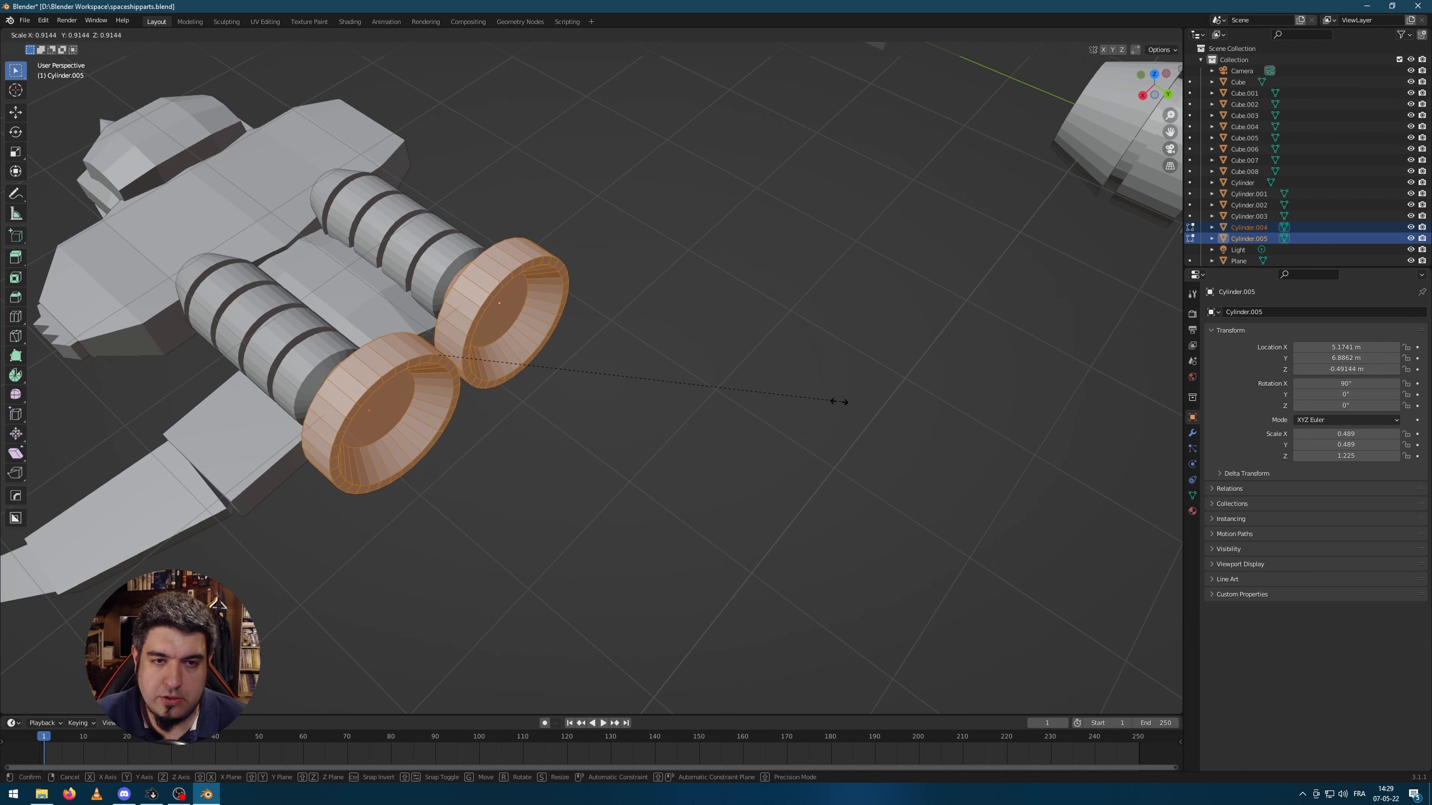
click(581, 36)
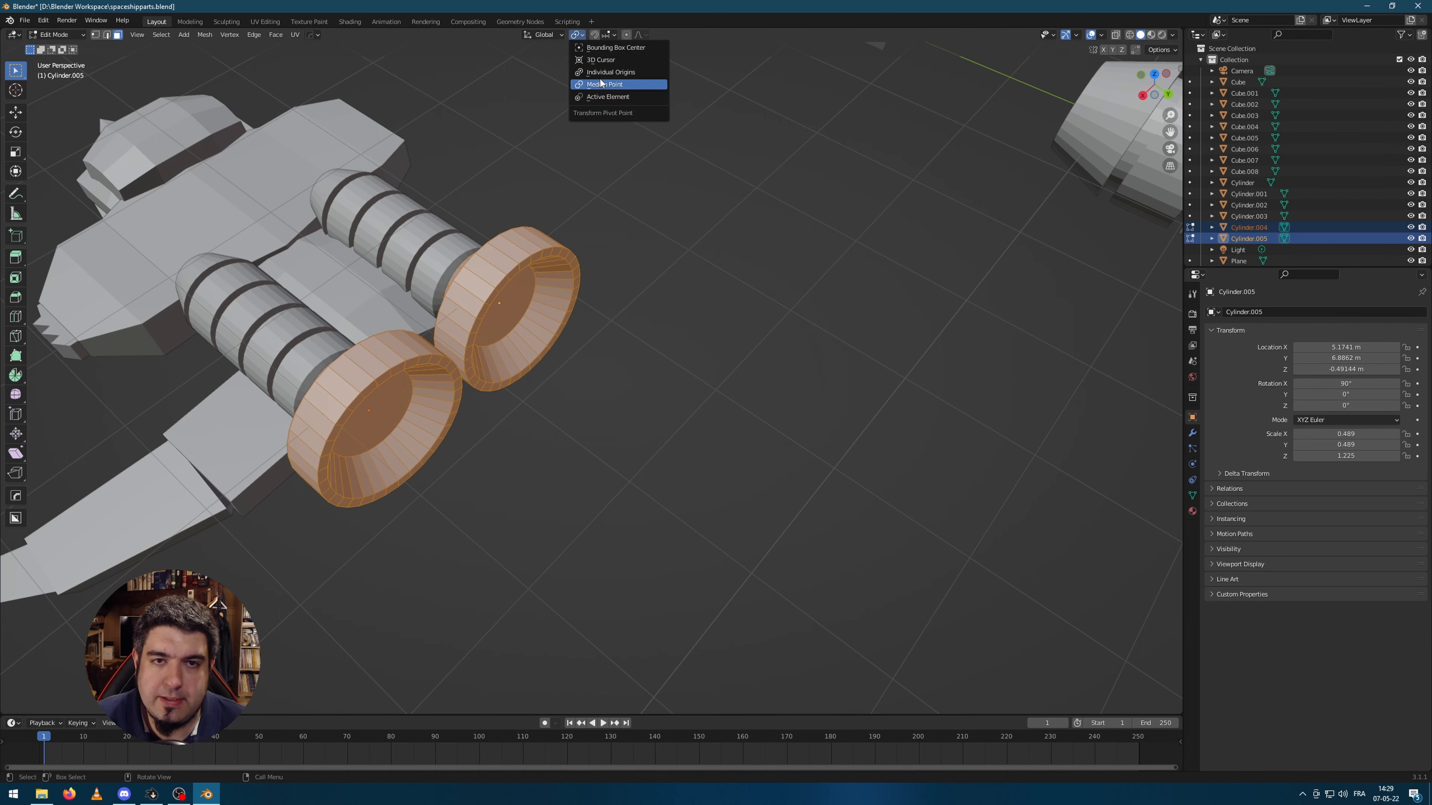
click(626, 73)
key(s)
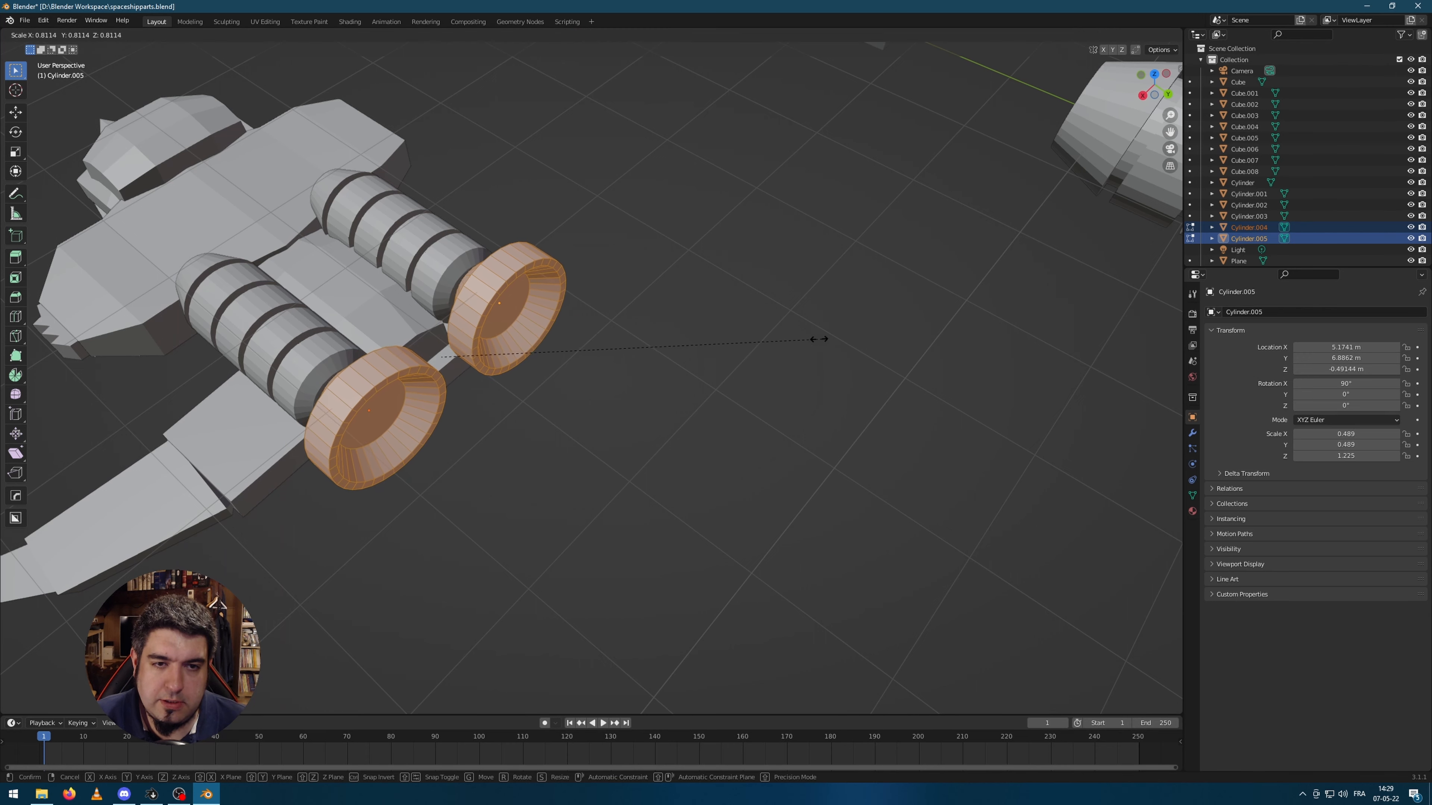
click(666, 322)
- Move the geometry of both nozzles in the horizontal plane to line up with the rear ends of the engines
middle_drag(678, 324, 557, 342)
key(g)
key(shift+z)
click(582, 325)
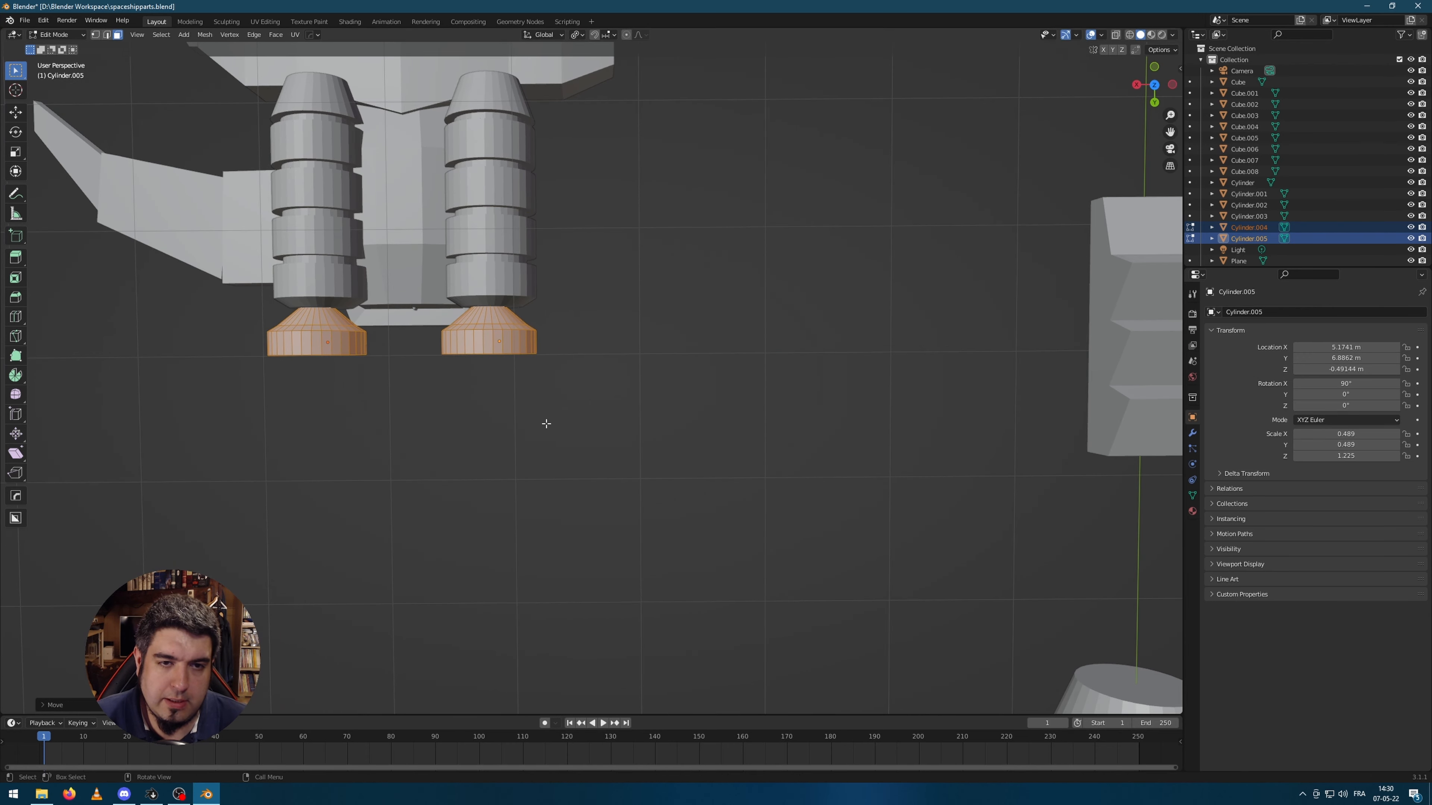
middle_drag(543, 422, 665, 332)
- Return to Object Mode and switch the transform pivot point away from Individual Origins
key(Tab)
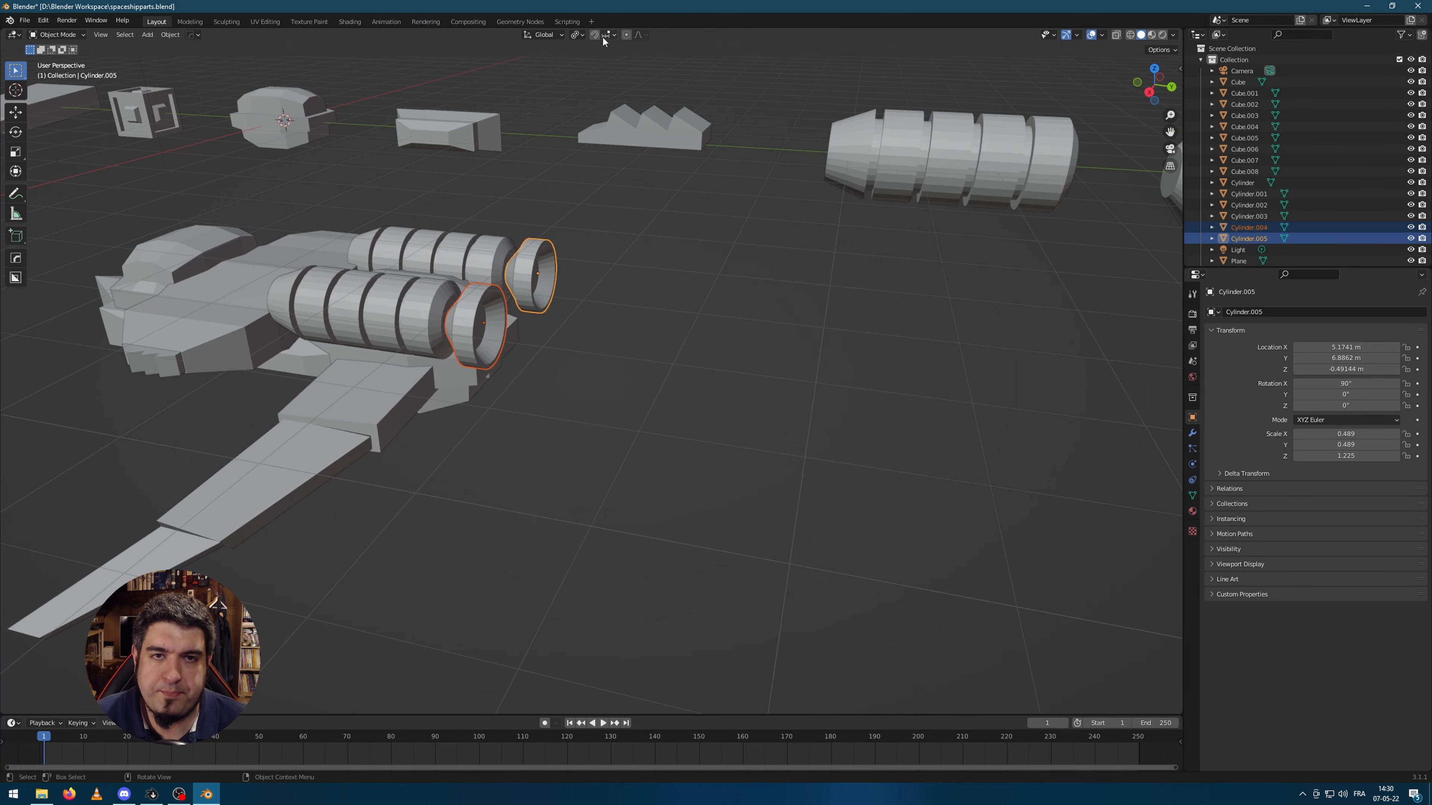
click(577, 35)
click(601, 57)
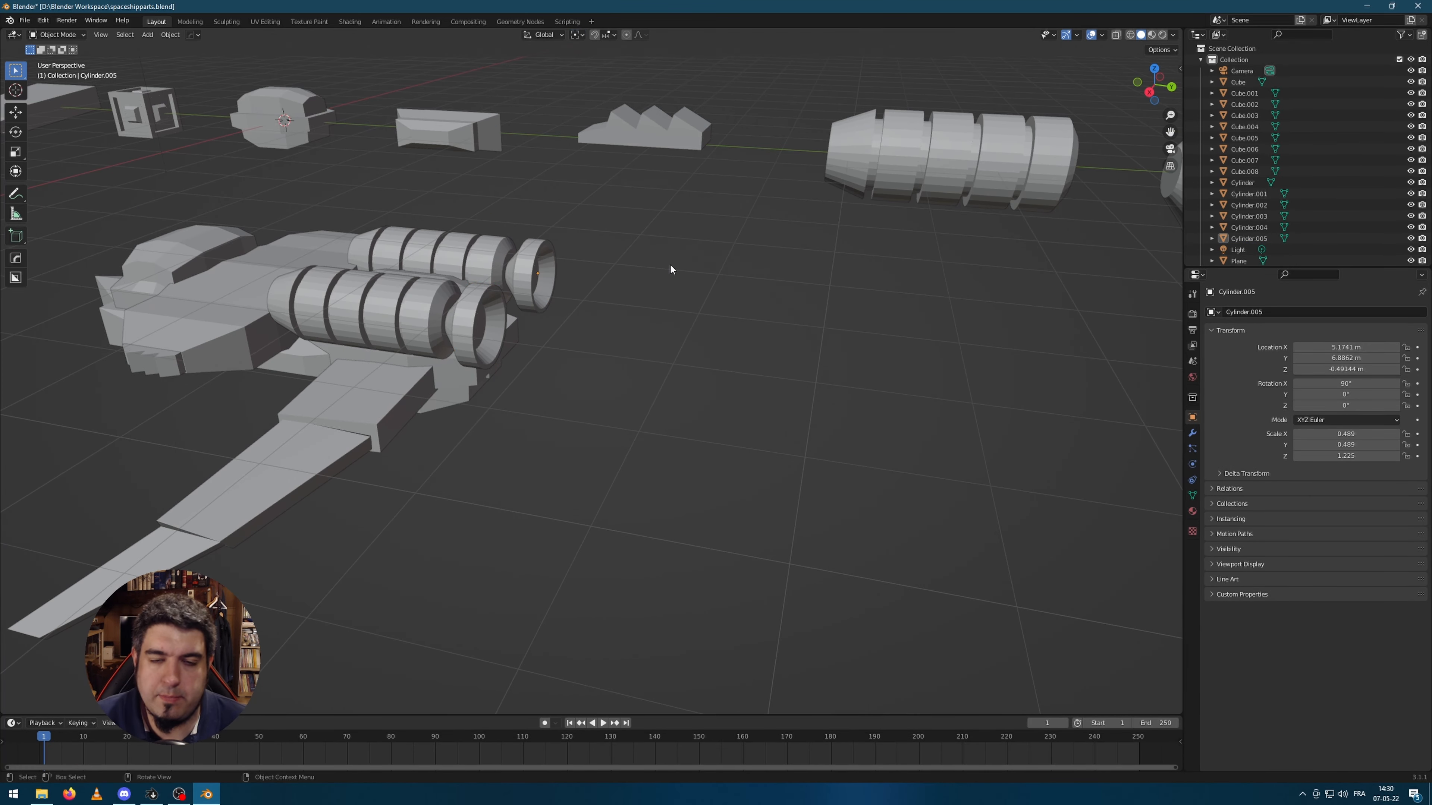
- Duplicate the panelled cube part and place the copy over the ship's hull
middle_drag(671, 269, 440, 417)
middle_drag(465, 361, 640, 321)
click(352, 299)
scroll(444, 361, up, 1)
scroll(479, 352, down, 1)
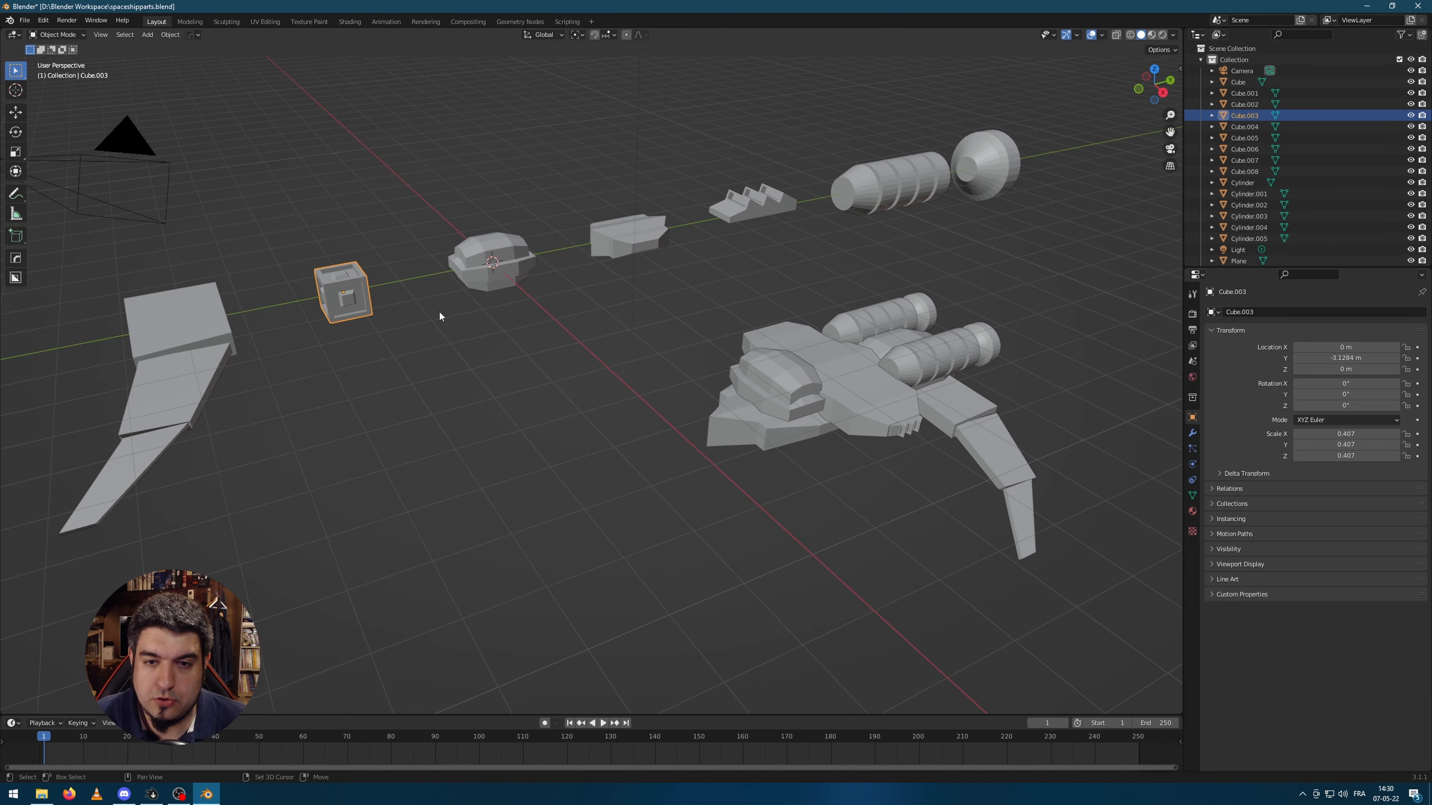
scroll(378, 301, up, 1)
key(shift+d)
click(1122, 342)
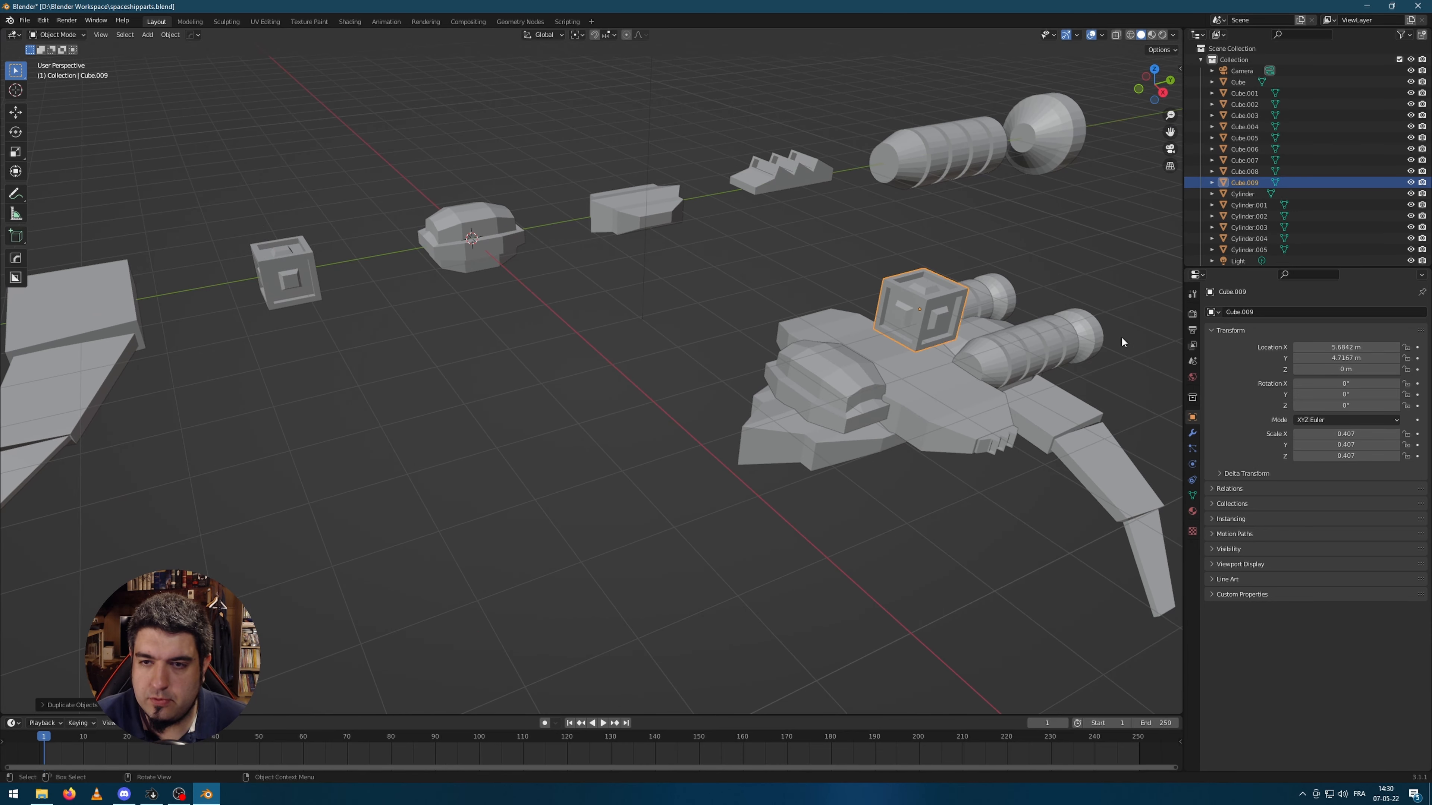
- Lower the cube copy to about -0.78 m in Z and scale it down to about 0.145
middle_drag(1122, 342, 879, 310)
key(g)
key(z)
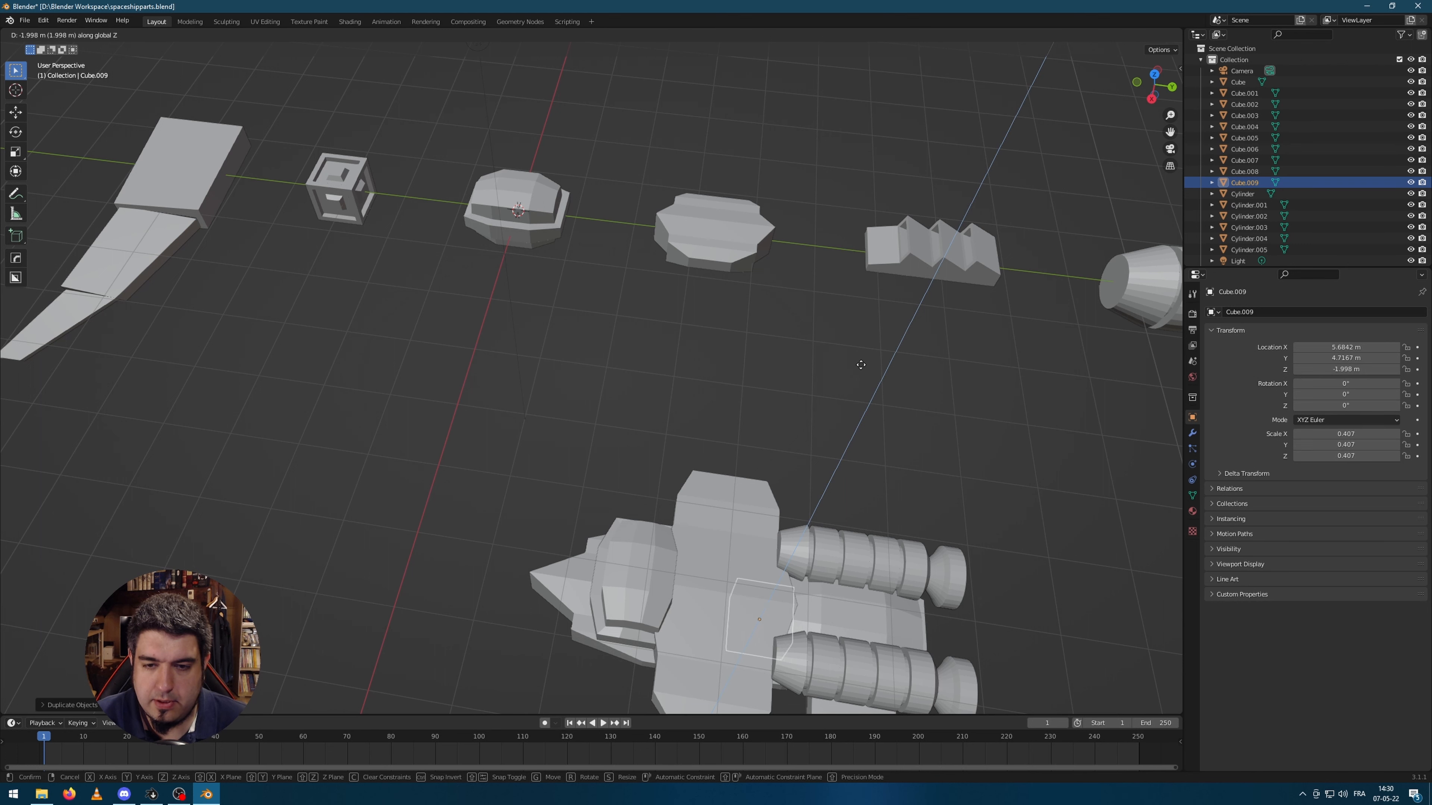
click(868, 361)
key(s)
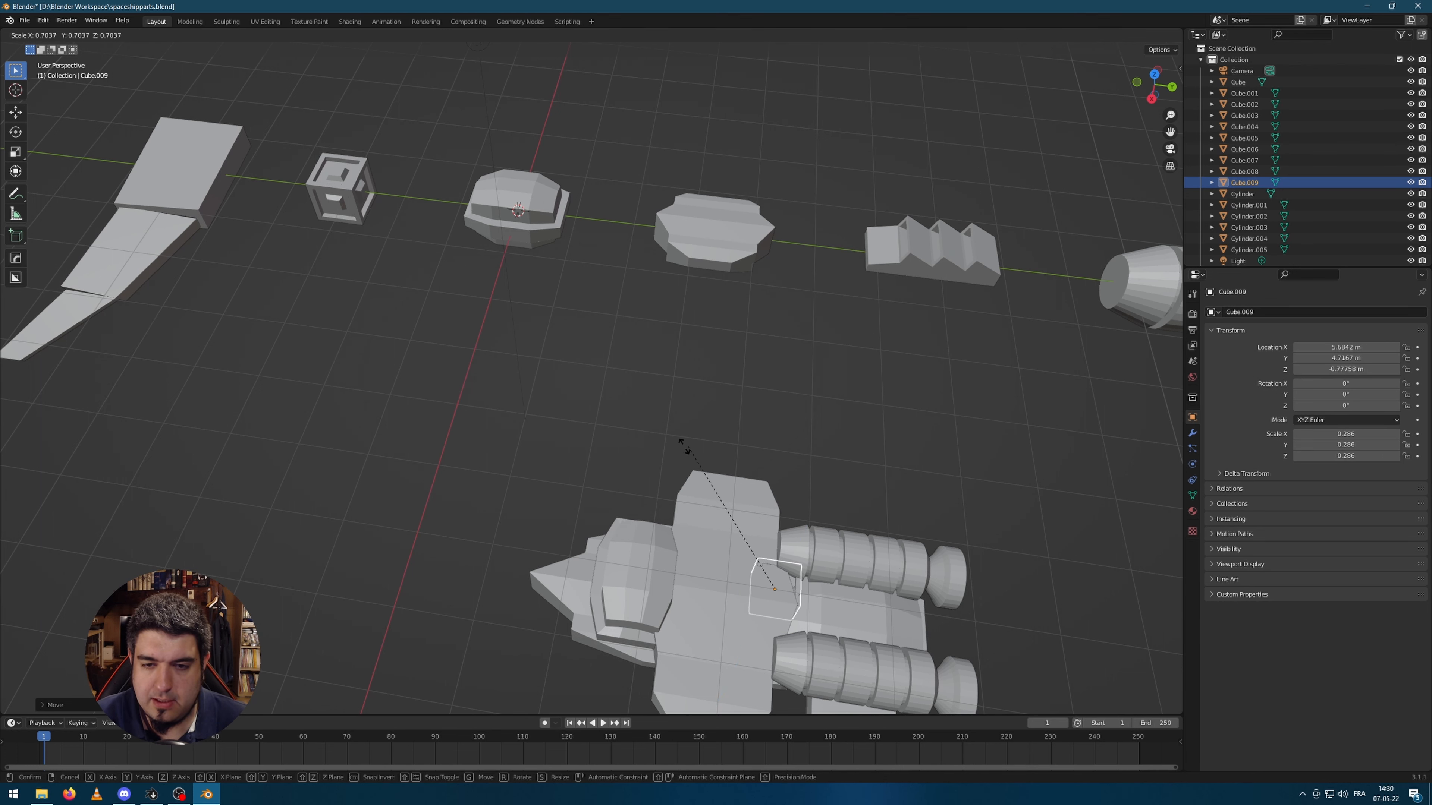
click(736, 510)
- Raise the small cube to about -0.48 m in Z and position it on the main hull in front of one engine
middle_drag(736, 510, 765, 488)
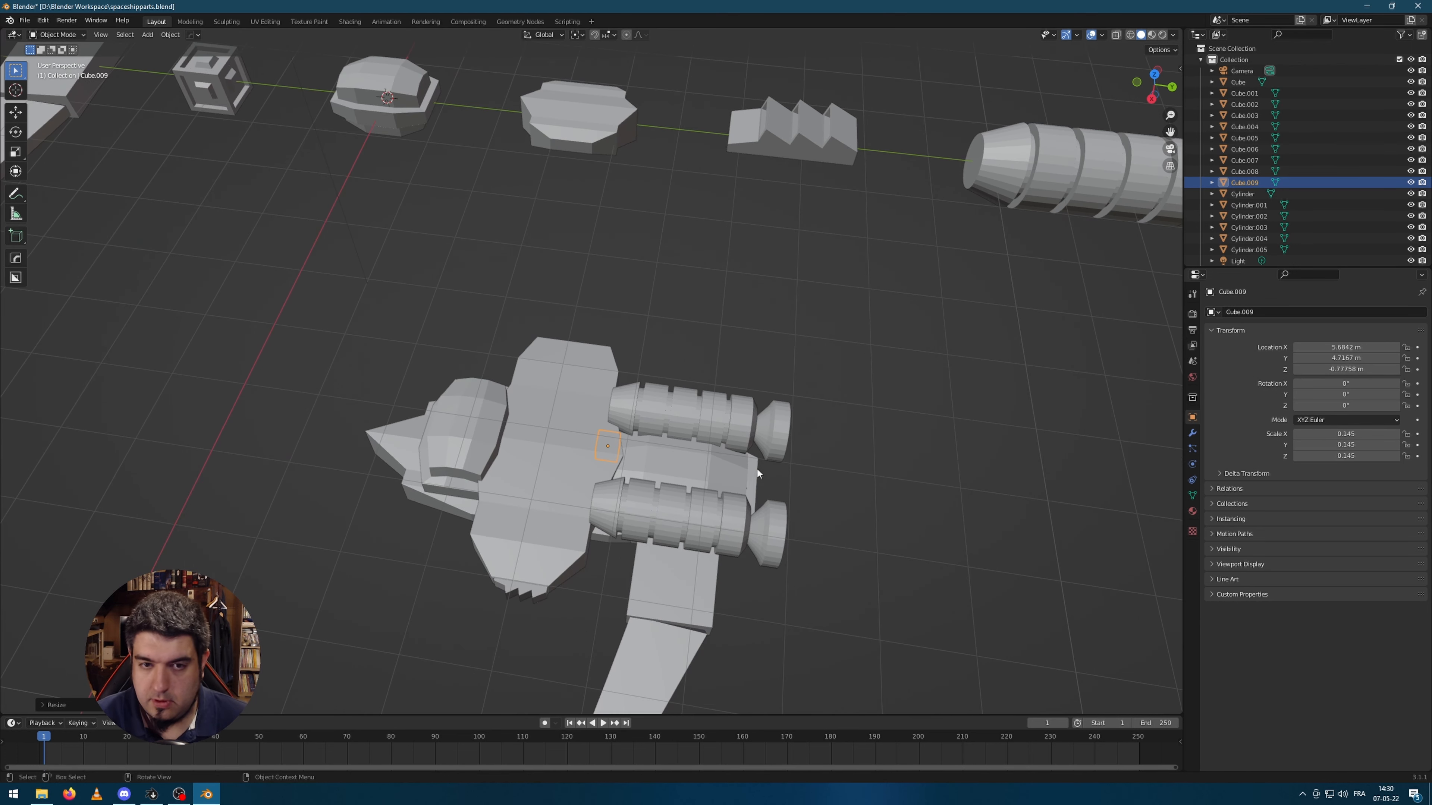
key(g)
key(z)
click(765, 452)
key(KP_7)
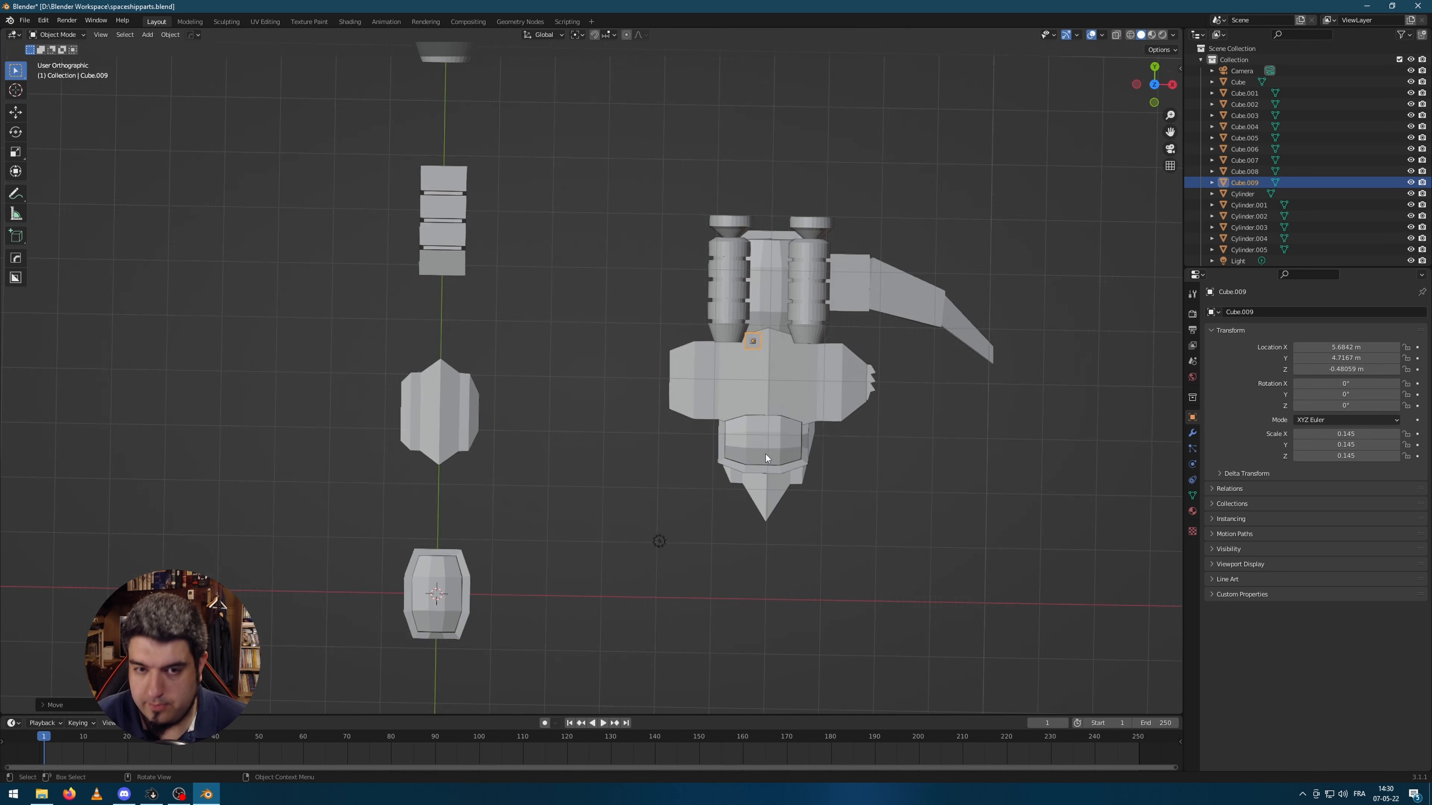
scroll(765, 454, up, 5)
key(g)
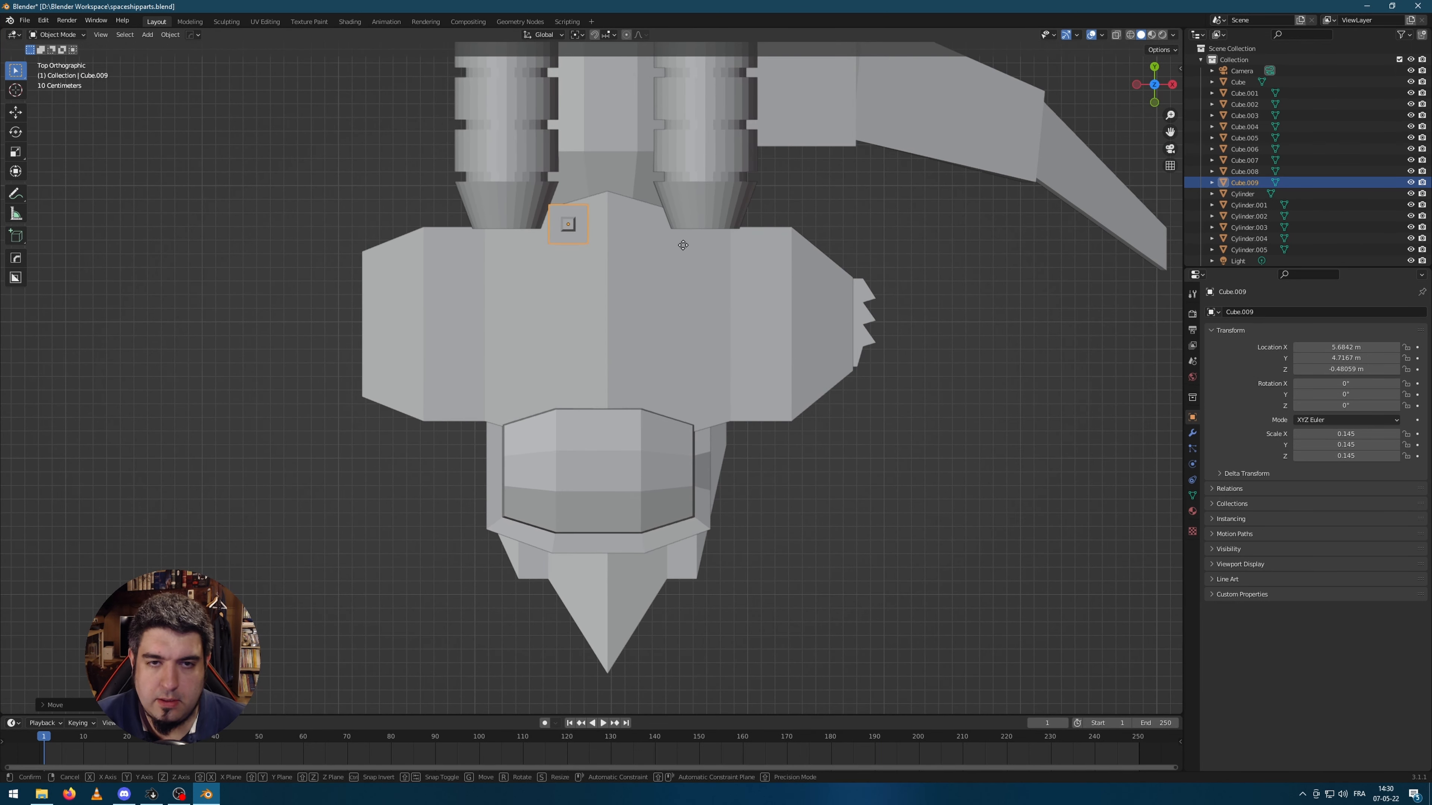
key(shift+z)
click(624, 319)
- Duplicate the small cube twice along Y to form a row of three on the hull
key(shift+d)
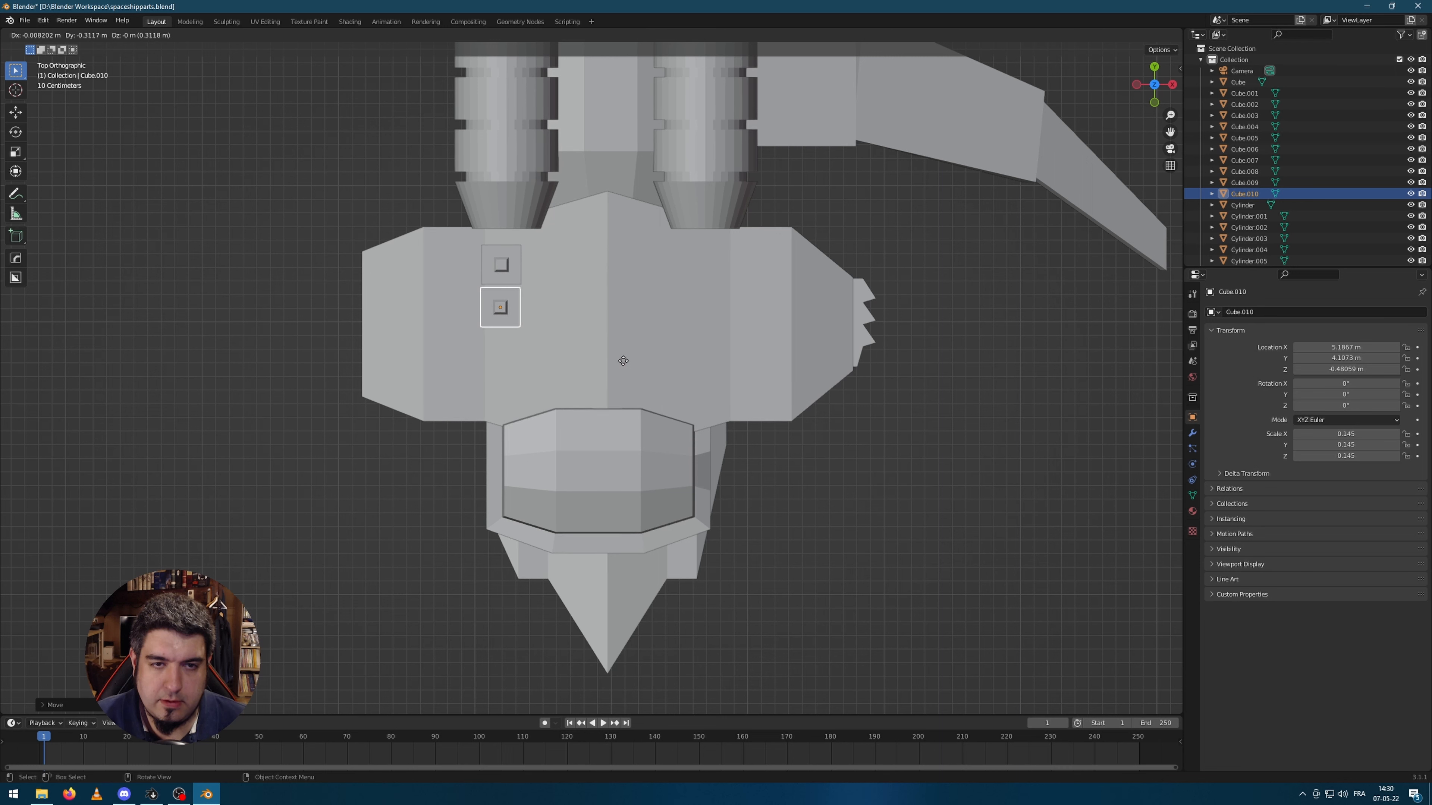
key(shift+d)
key(y)
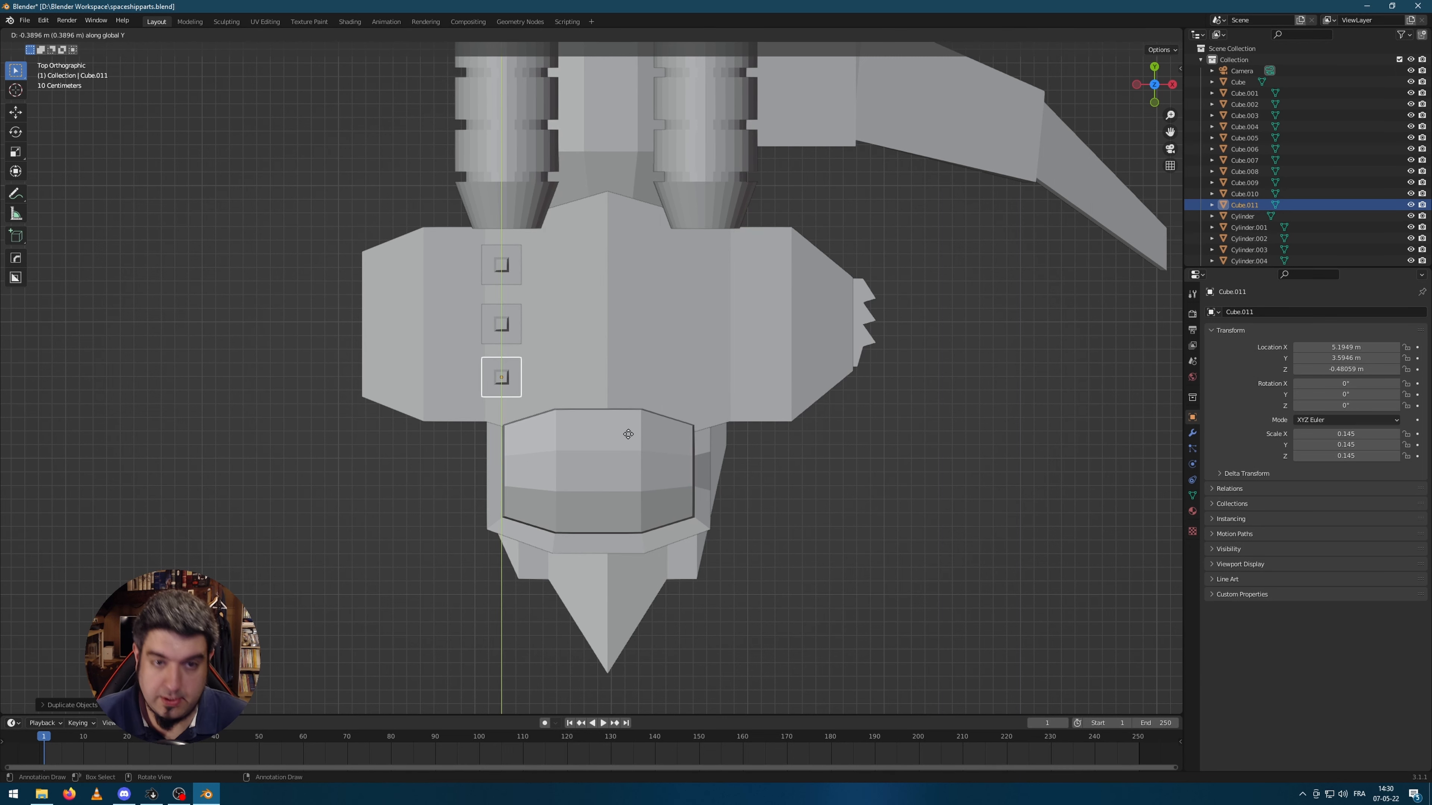
click(544, 338)
- Duplicate the row of three cubes about 1.54 m along X to the opposite side of the hull
shift+click(513, 325)
shift+click(502, 267)
key(shift+d)
key(x)
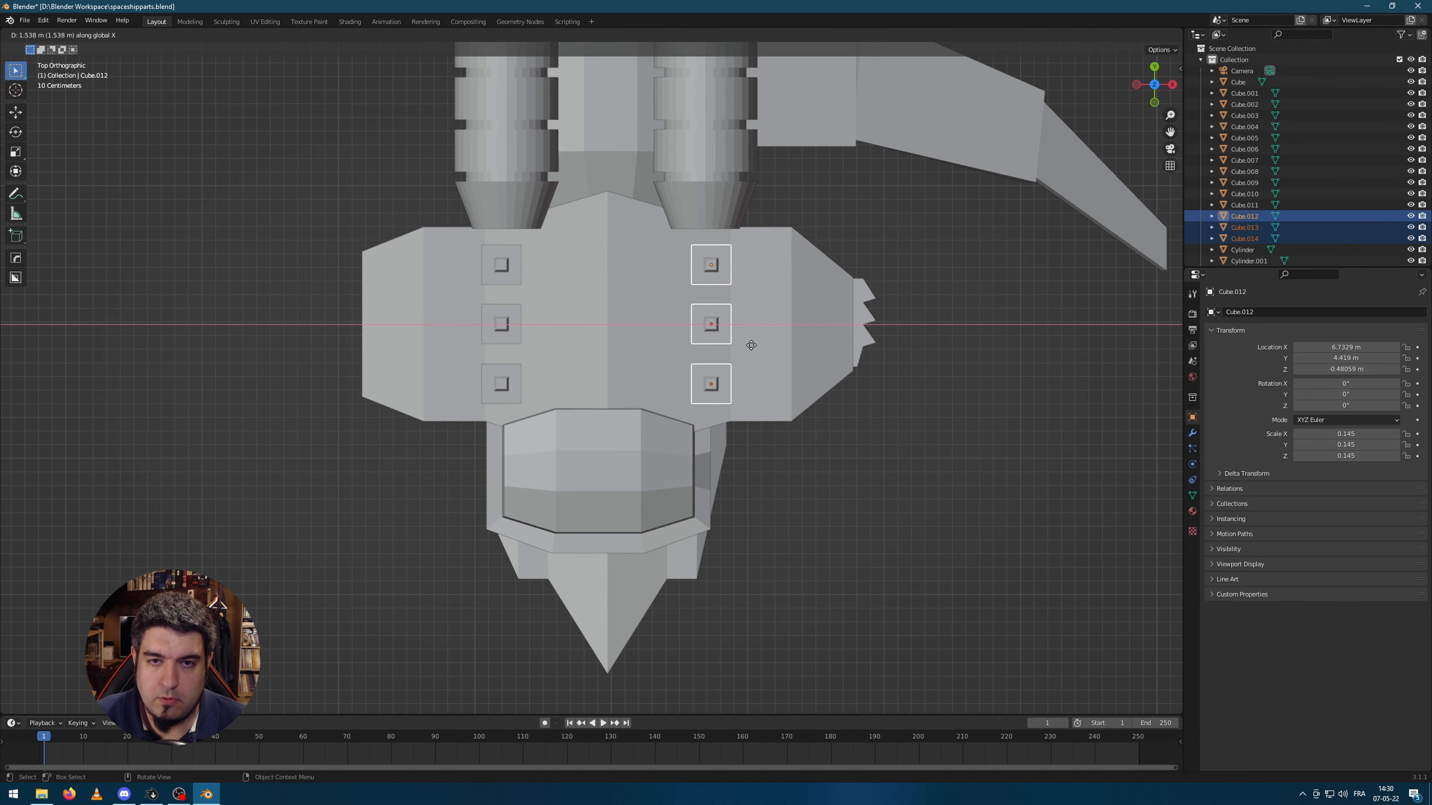
click(751, 345)
click(880, 486)
- Scale down the middle cube in each of the two rows on the hull
middle_drag(880, 486, 746, 401)
key(Tab)
scroll(698, 242, up, 1)
middle_drag(696, 238, 704, 268)
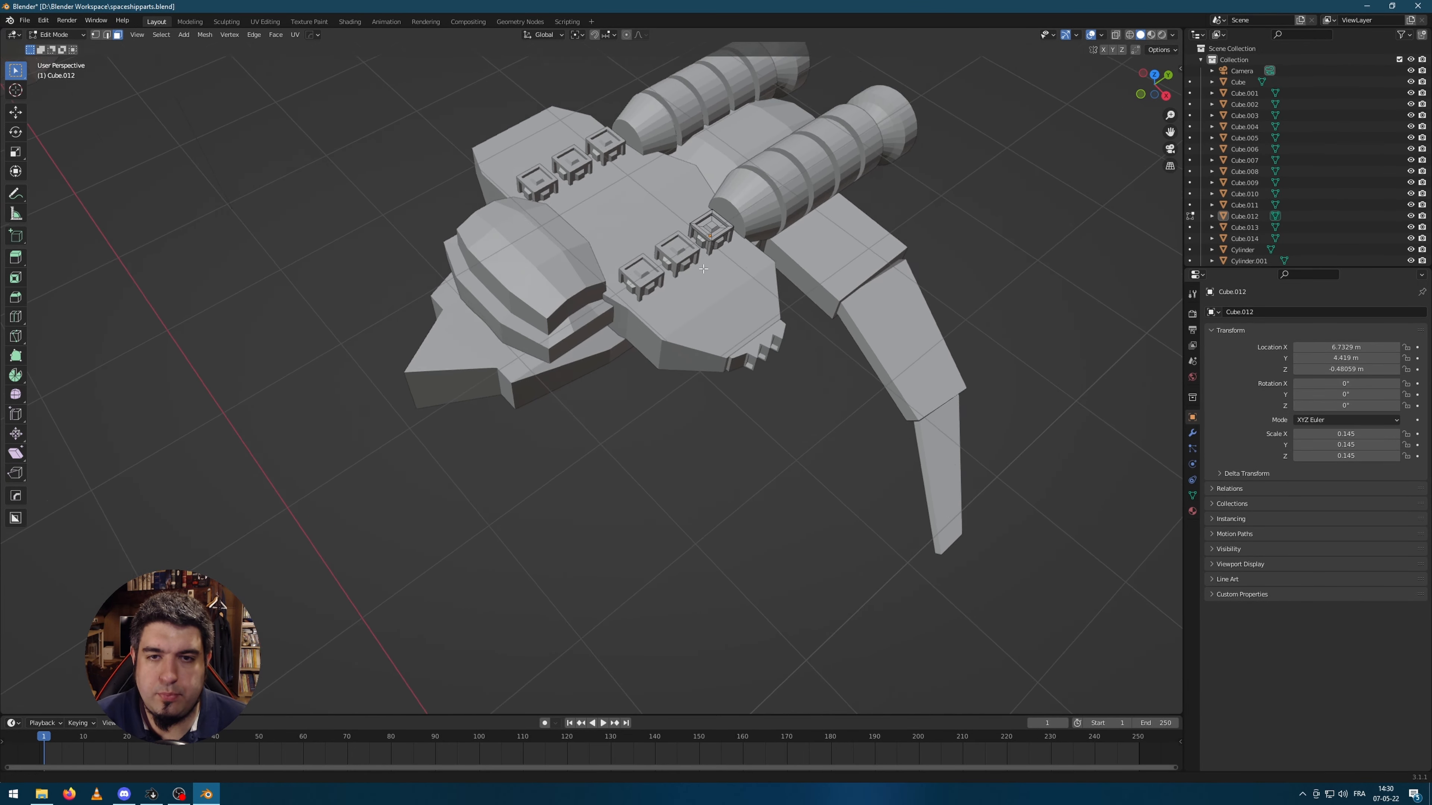
key(Tab)
scroll(704, 268, up, 3)
click(682, 317)
key(s)
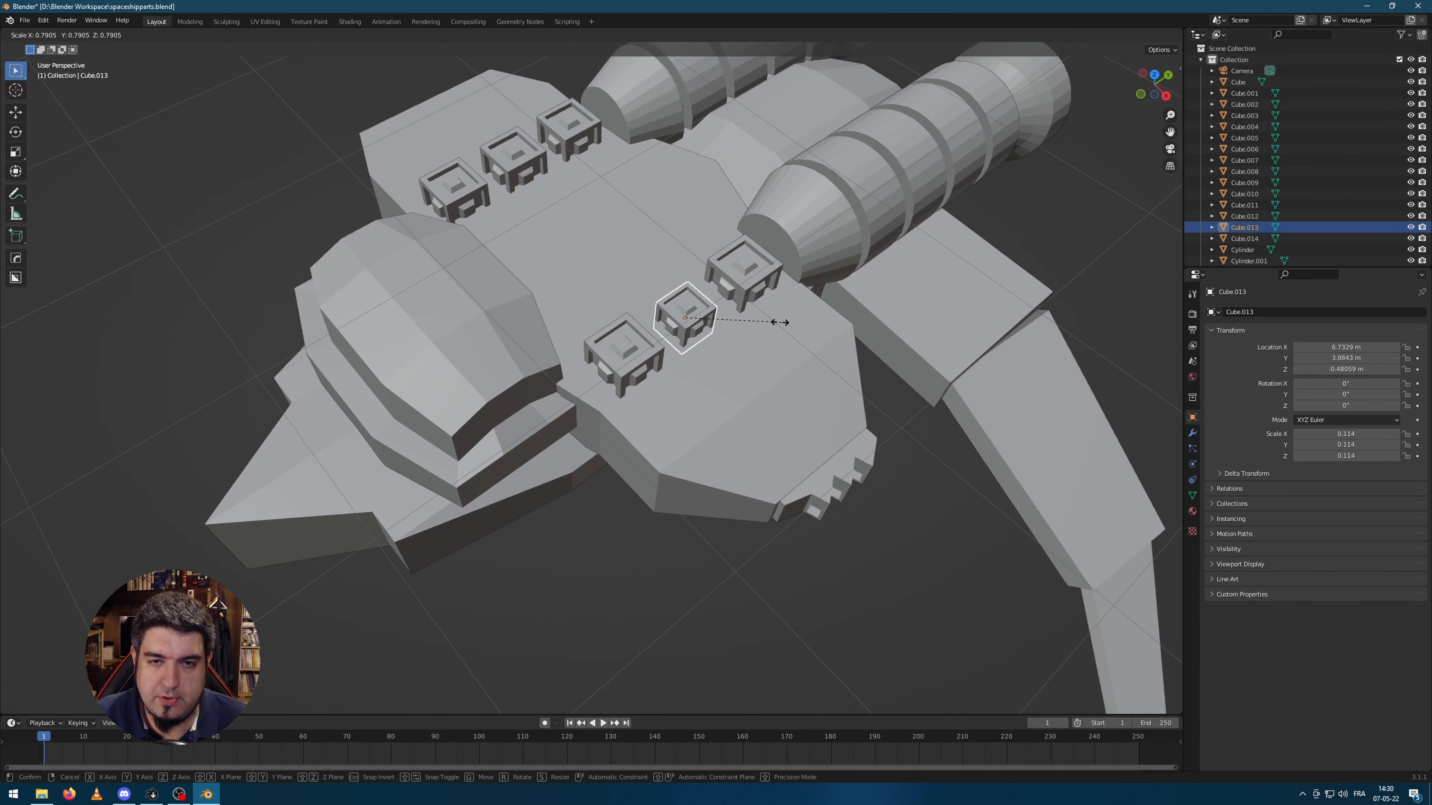
click(768, 330)
click(513, 164)
key(s)
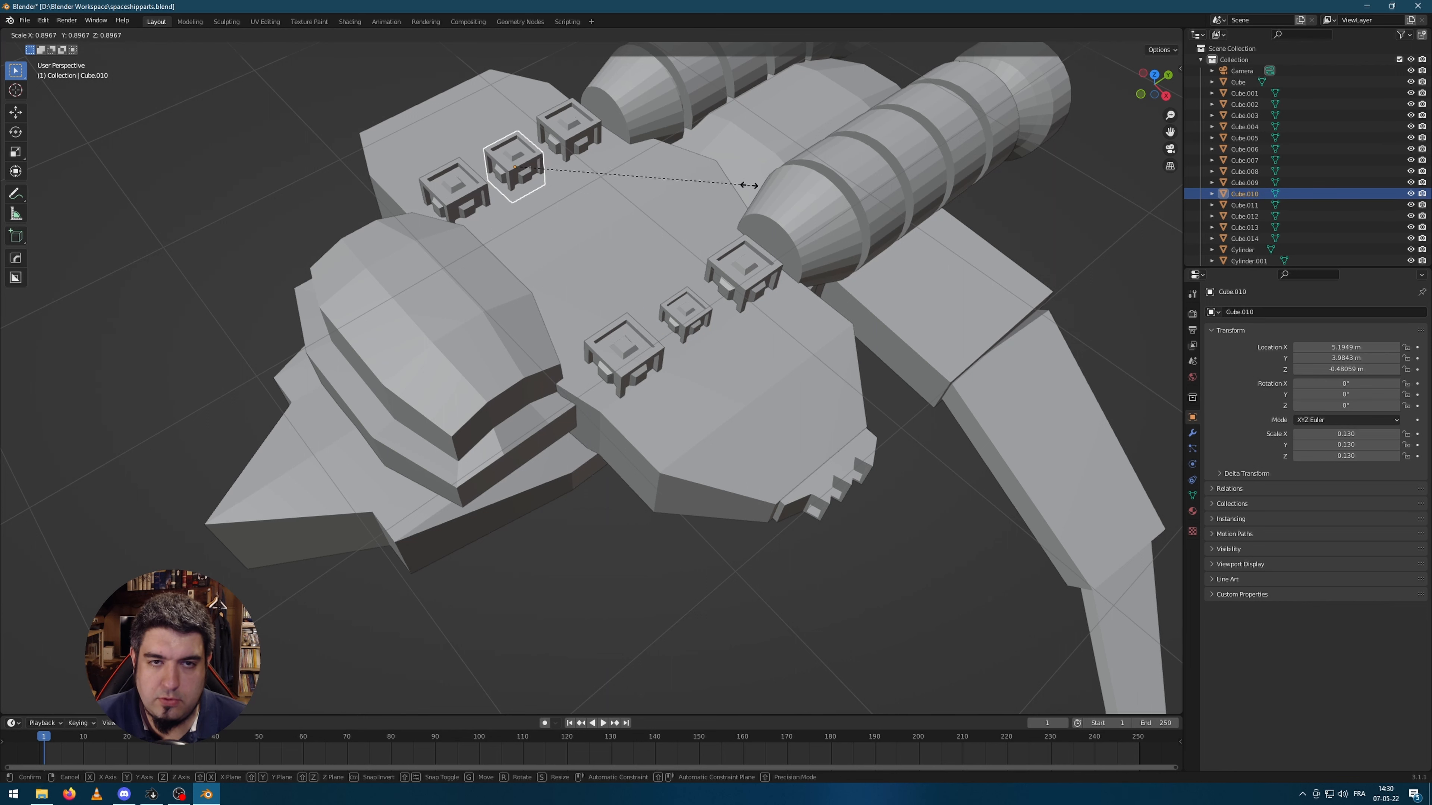
click(713, 188)
- Move the front cube of each row along Y towards its middle cube, to about 3.70 m and 3.78 m
click(453, 187)
key(g)
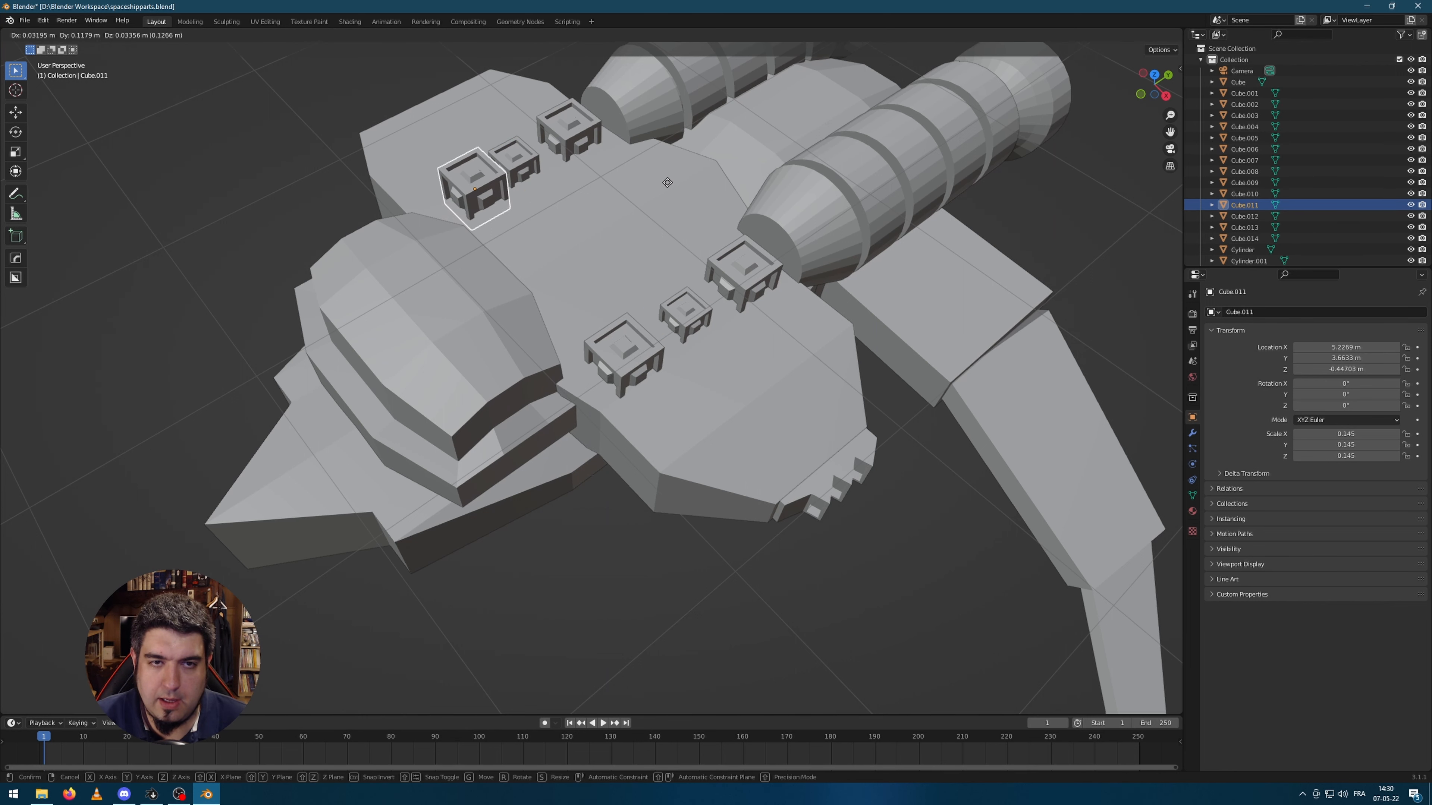
click(667, 185)
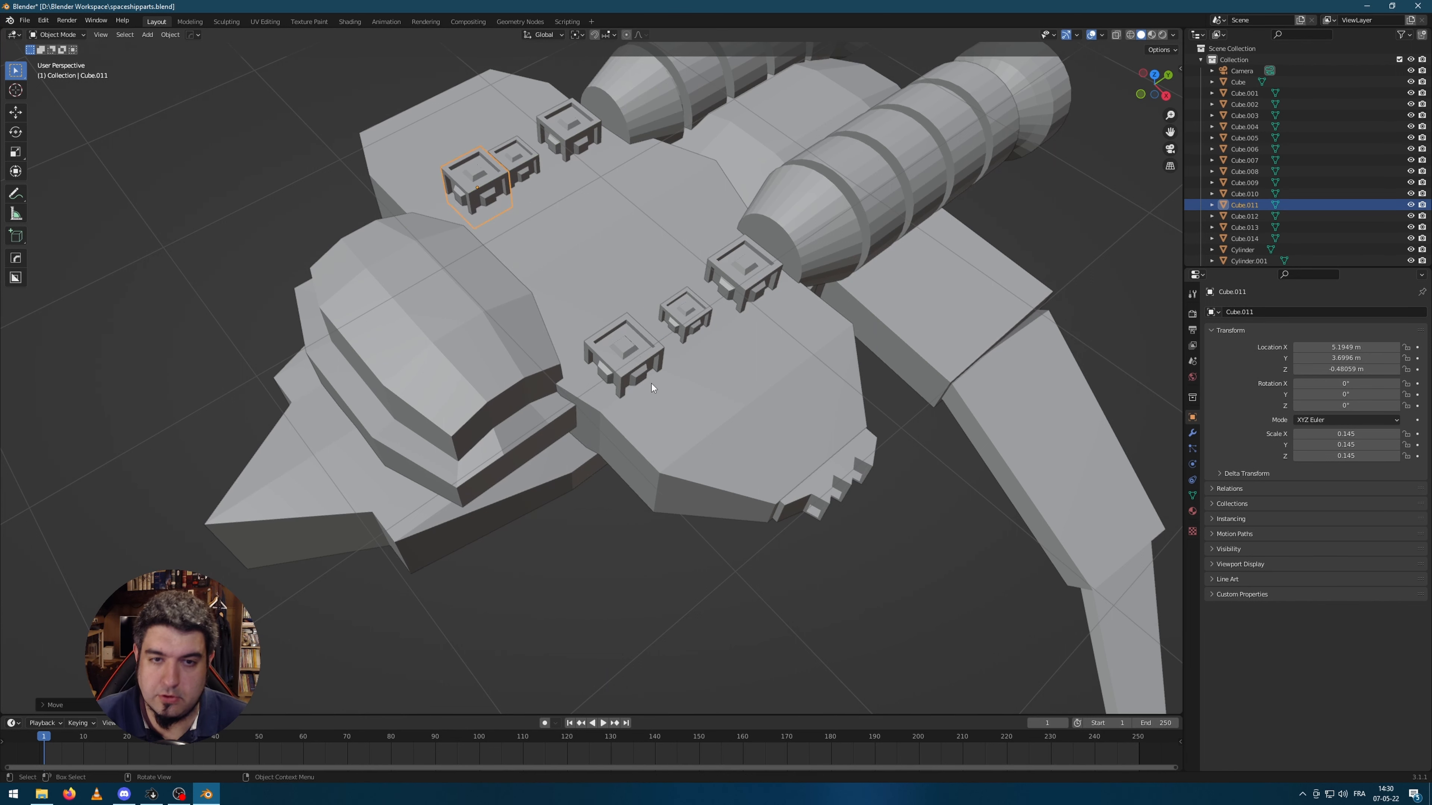
click(641, 370)
scroll(769, 379, up, 2)
key(g)
key(y)
click(824, 358)
- Move the rear cube of the wing-side row along Y against its middle cube, to about 4.22 m
middle_drag(824, 359, 616, 101)
scroll(661, 198, up, 1)
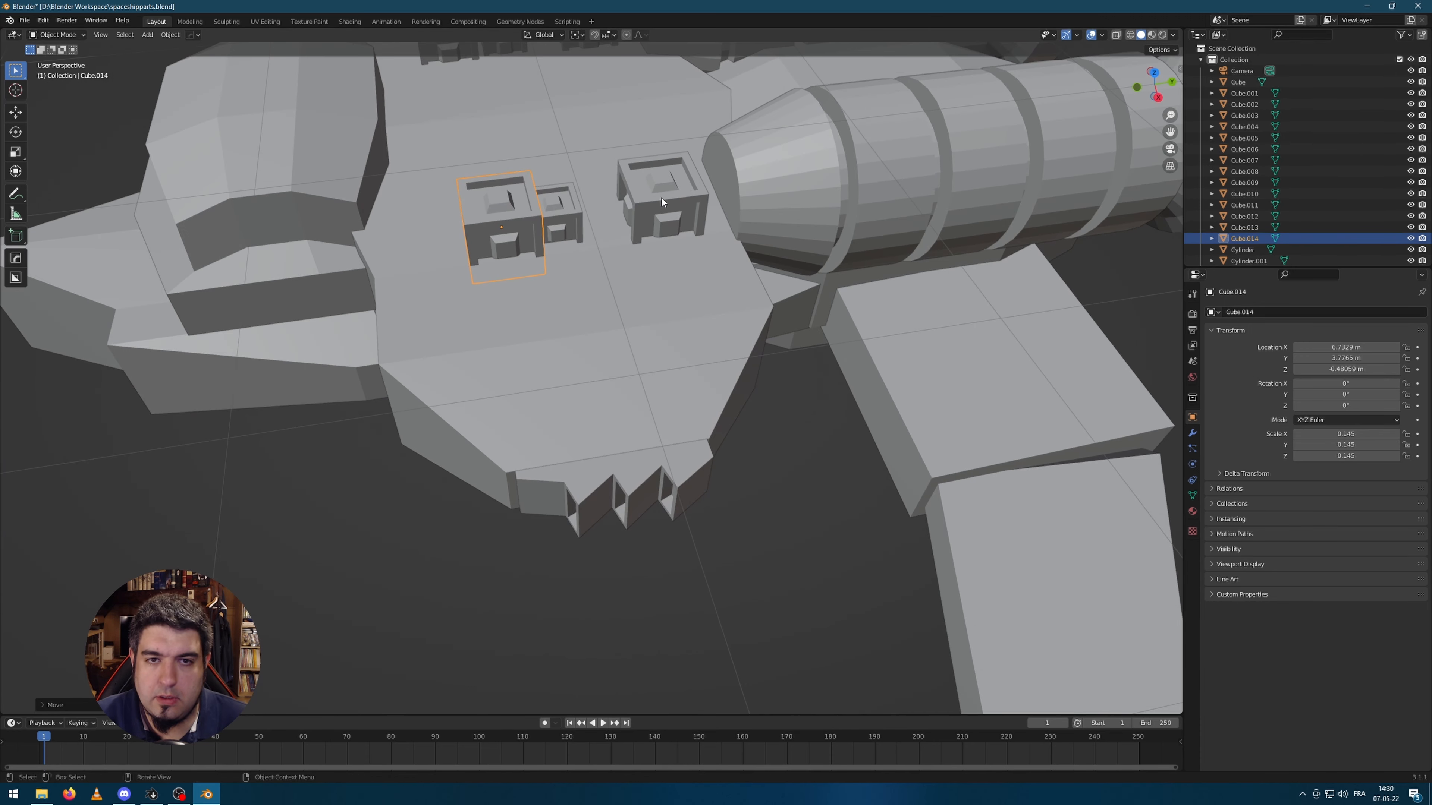
click(643, 197)
key(g)
key(y)
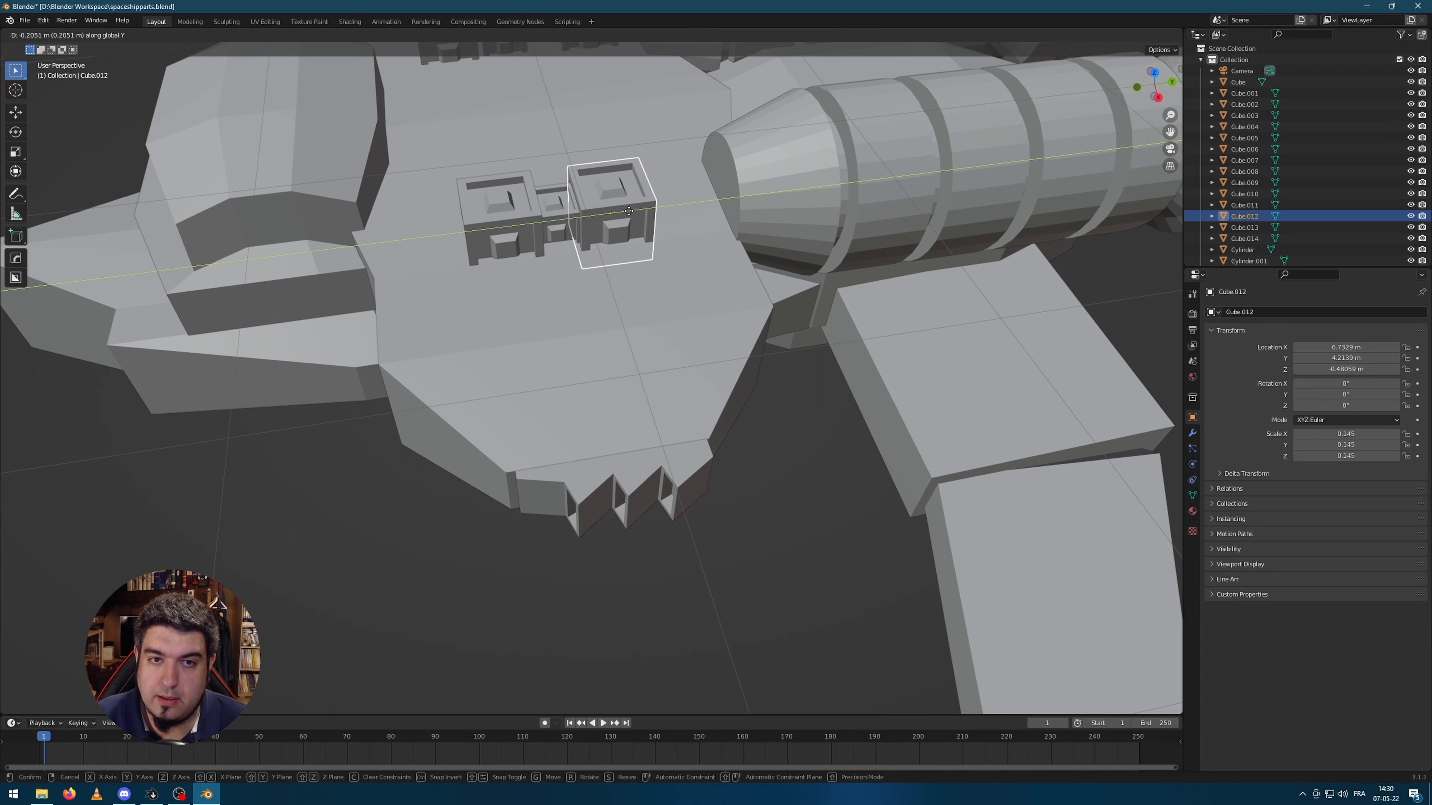
click(631, 215)
key(Tab)
scroll(698, 423, down, 4)
middle_drag(555, 508, 584, 512)
scroll(576, 451, down, 4)
scroll(314, 253, up, 2)
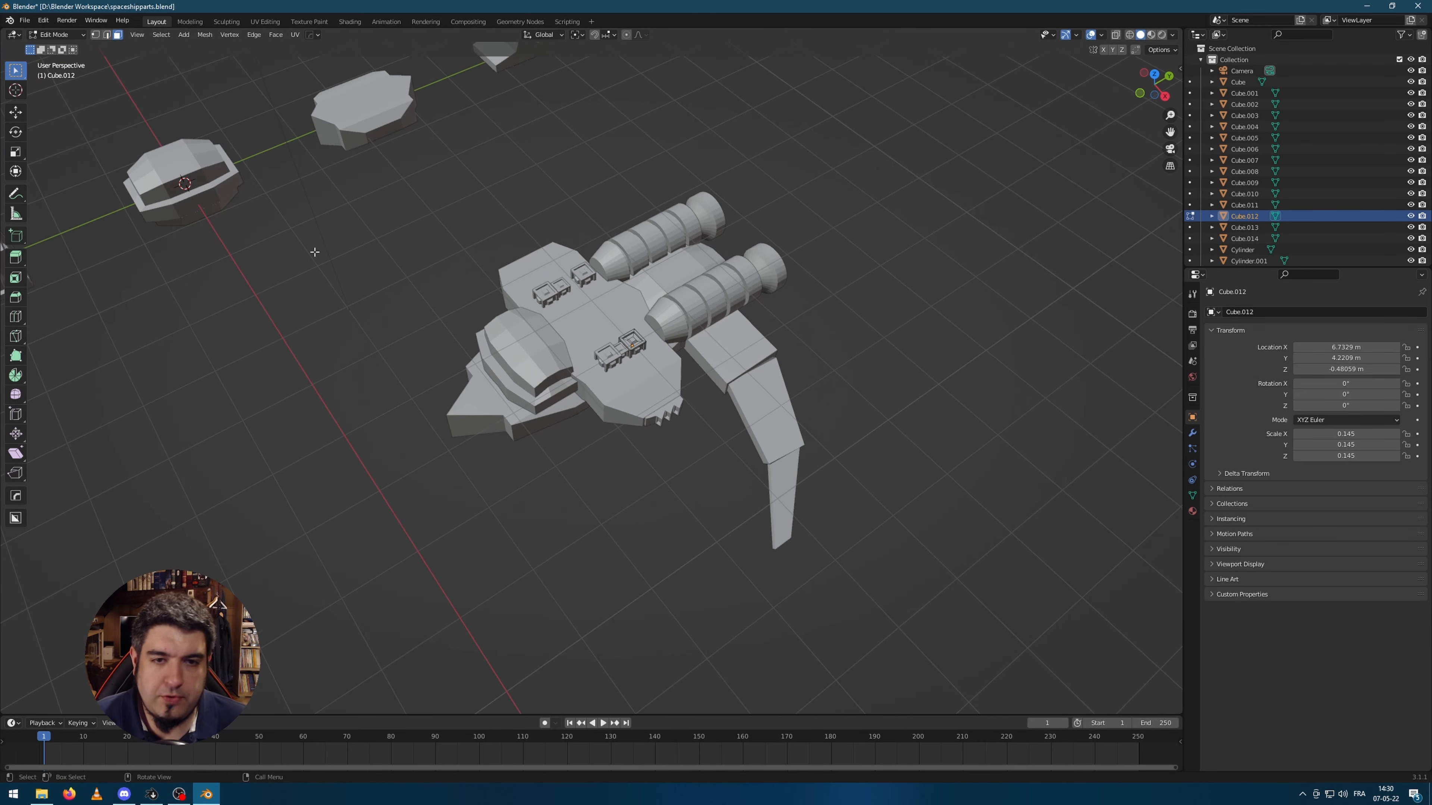
key(Tab)
- Duplicate the faceted cockpit part and move the copy horizontally over the ship
click(204, 193)
key(shift+d)
key(shift+z)
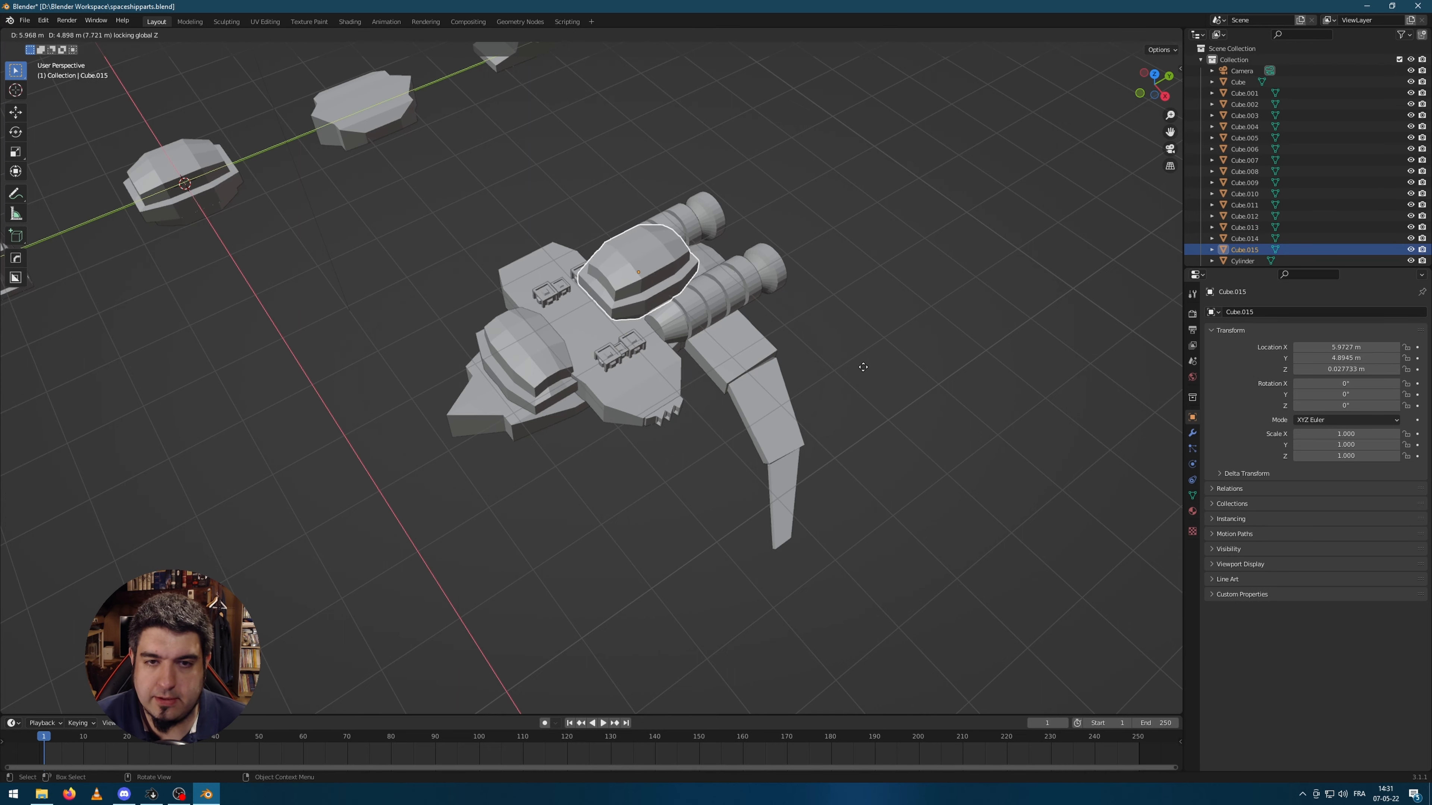
click(877, 382)
- Lower the cockpit copy to about -1.21 m in Z and scale it uniformly to about 0.48
middle_drag(846, 270, 871, 255)
key(g)
key(z)
click(870, 318)
key(s)
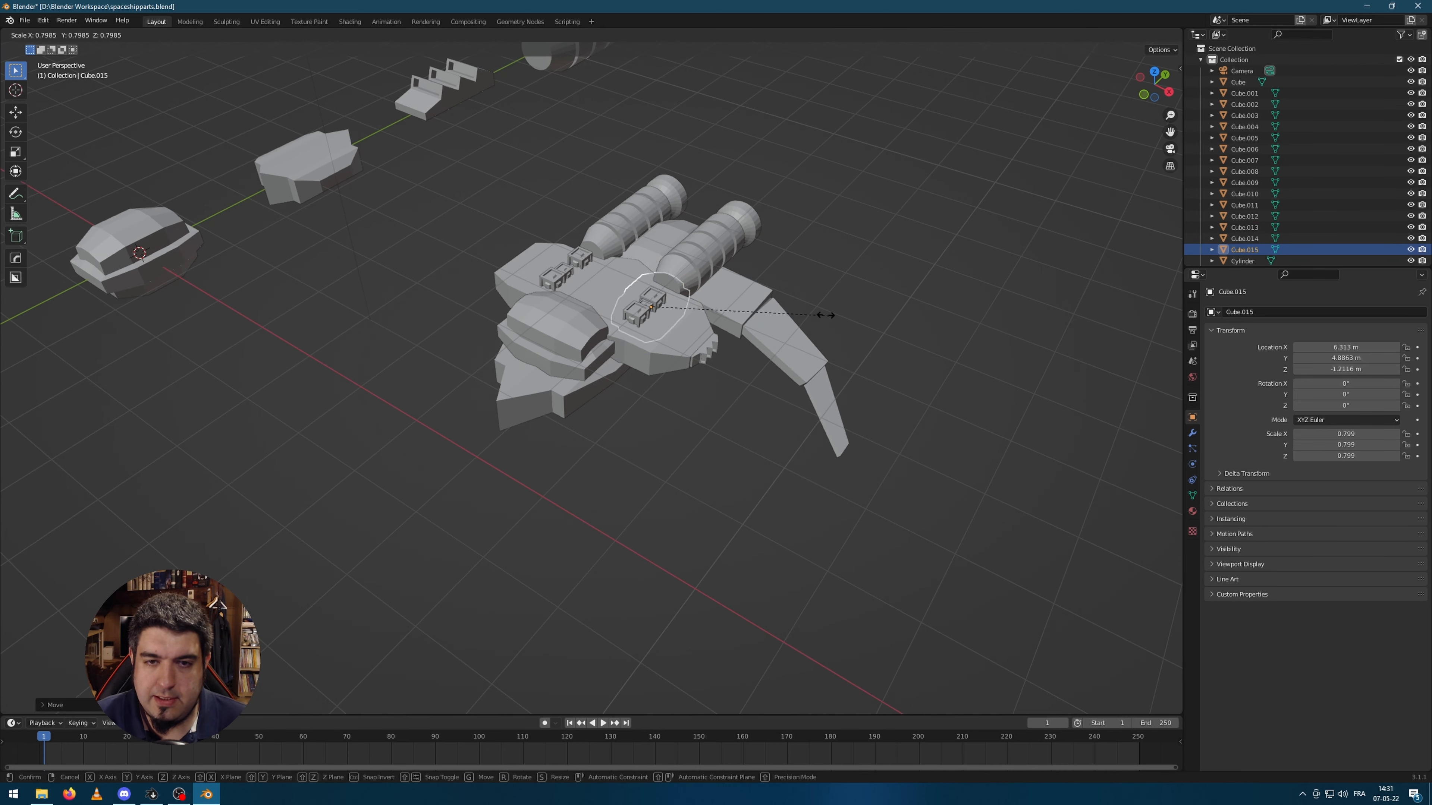
click(757, 308)
middle_drag(757, 306, 706, 341)
key(s)
key(x)
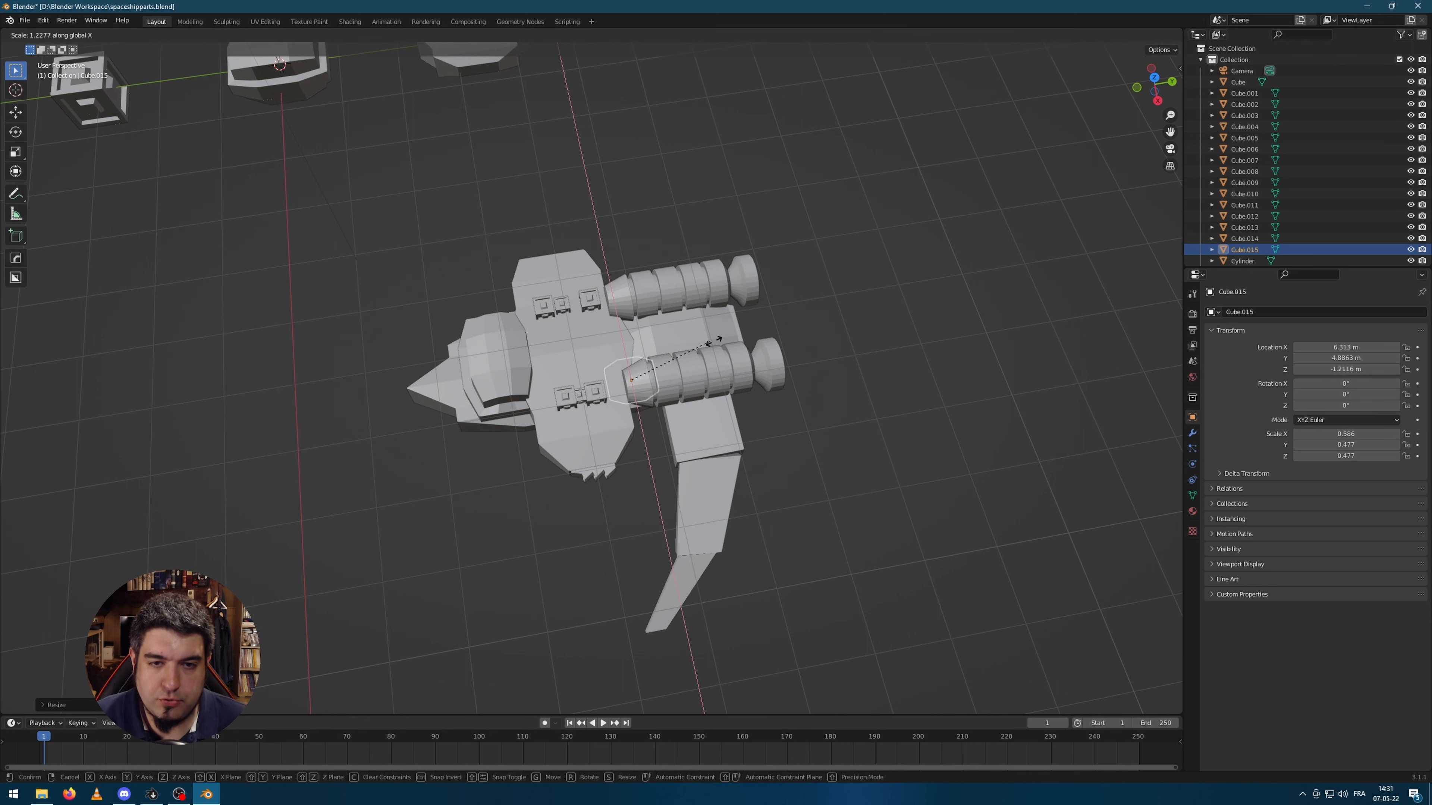
key(Escape)
scroll(717, 380, down, 1)
- Stretch the cockpit copy along Y to a scale of about 0.88
key(s)
key(y)
click(796, 371)
- Place the elongated cockpit copy on the hull's wing side at about X 7.44 m, Y 3.99 m, Z -0.35 m
middle_drag(674, 406, 700, 386)
key(g)
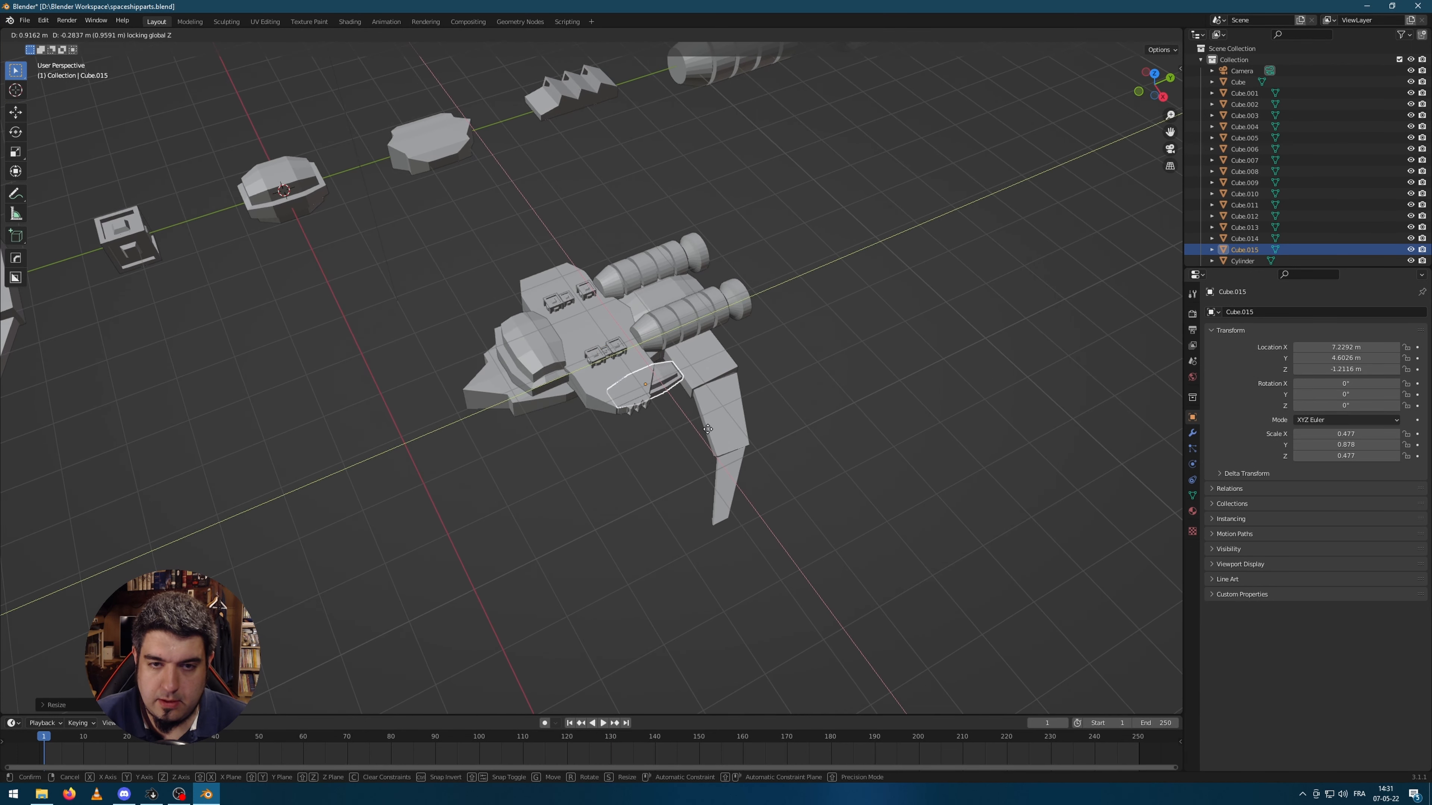
key(z)
click(682, 415)
scroll(681, 415, up, 5)
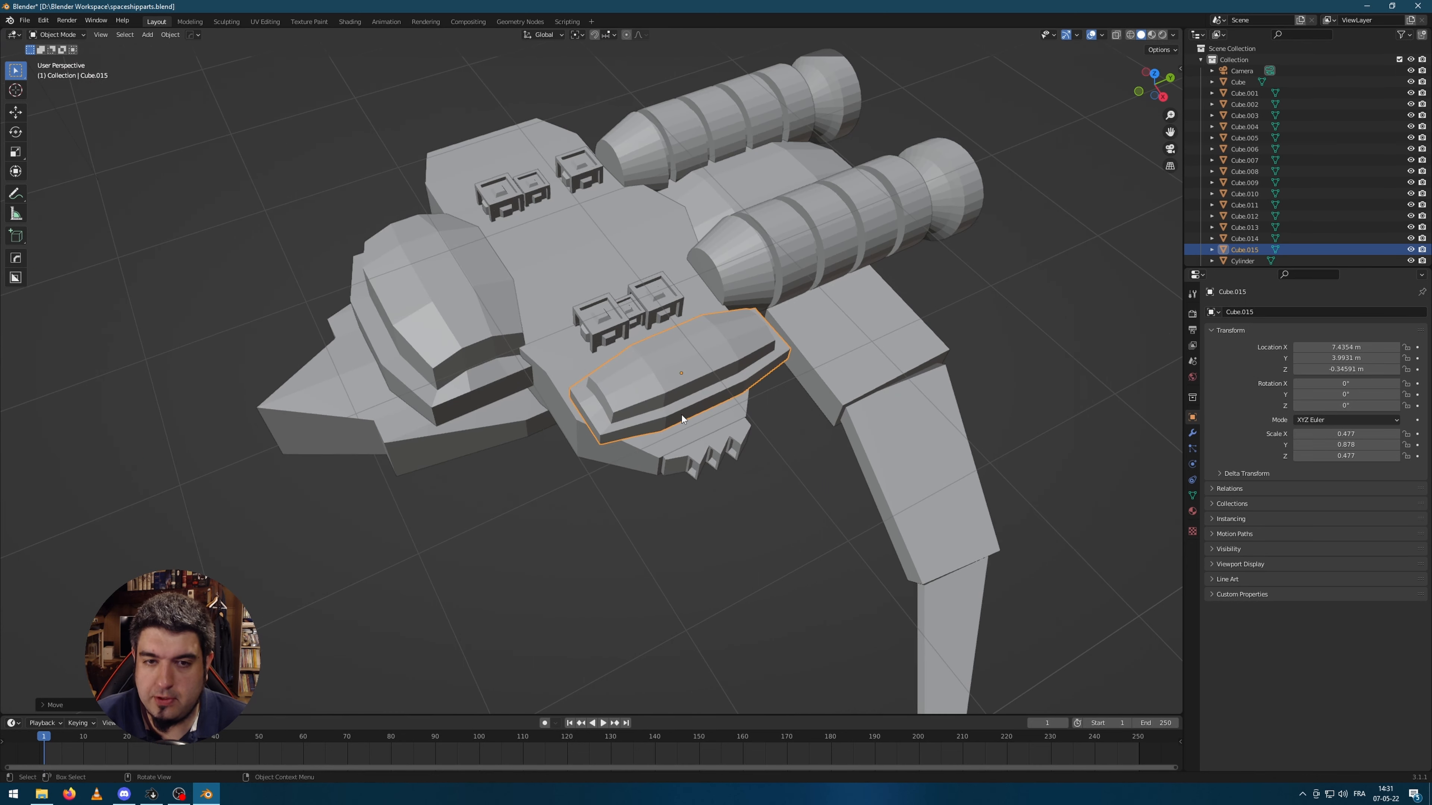
- Shrink the elongated cockpit copy to about 0.25 in X and Z and 0.45 in Y, and lower it to about Z -0.61 m
key(s)
click(748, 402)
middle_drag(747, 402, 795, 395)
key(g)
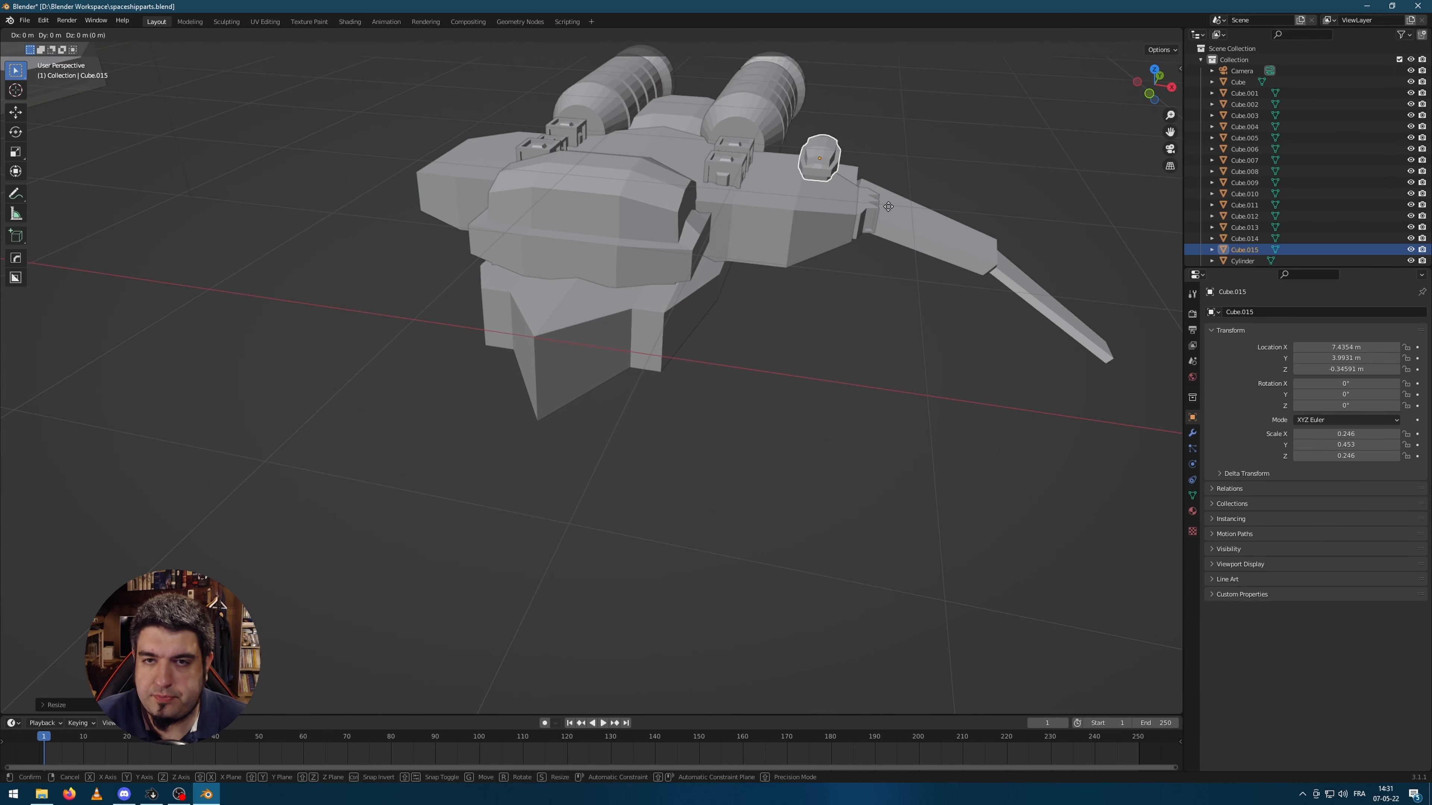
key(z)
click(898, 240)
click(878, 420)
middle_drag(878, 419, 615, 422)
click(614, 413)
scroll(614, 414, up, 4)
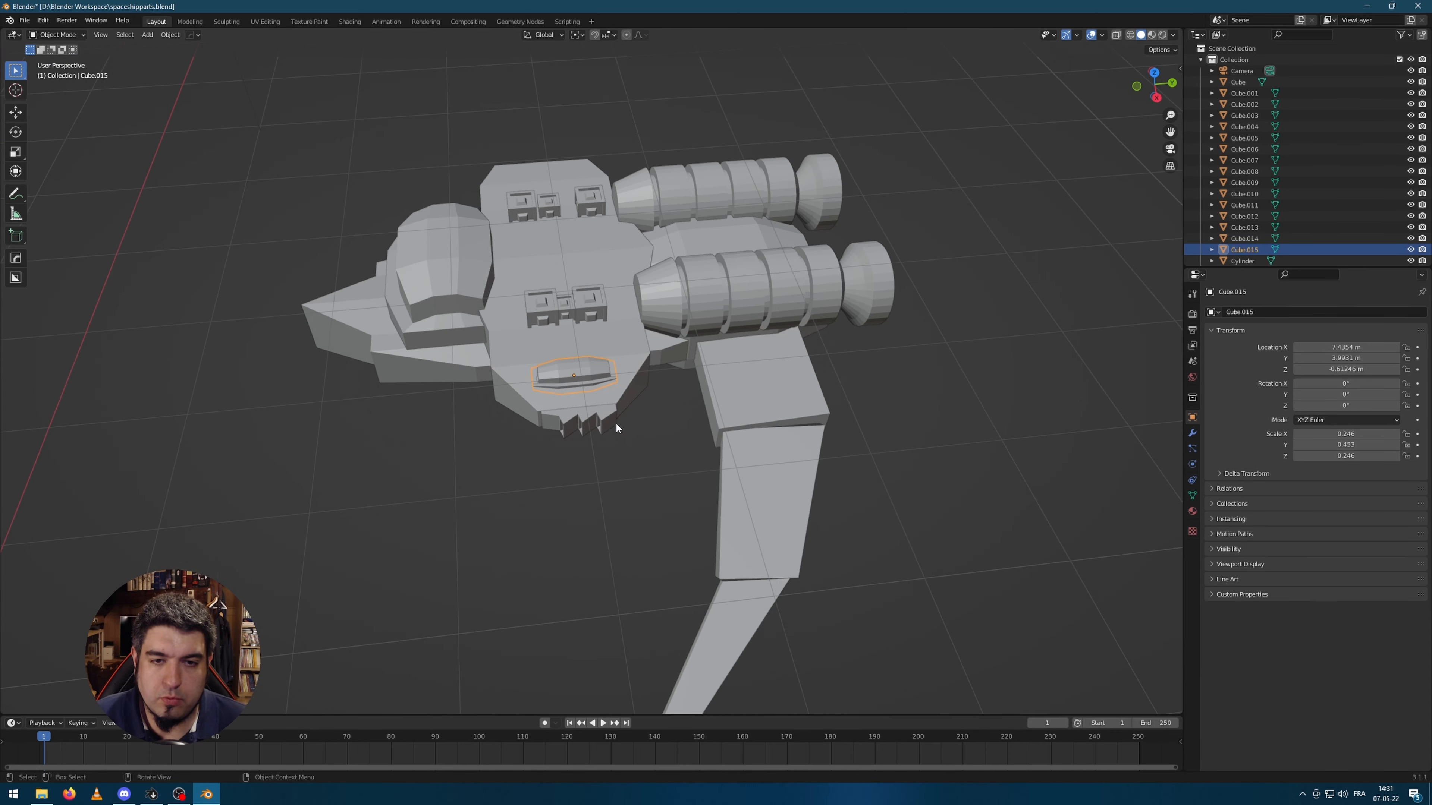
- Stretch the small cockpit copy along Y to a scale of about 0.57
scroll(615, 421, up, 3)
key(s)
key(x)
key(y)
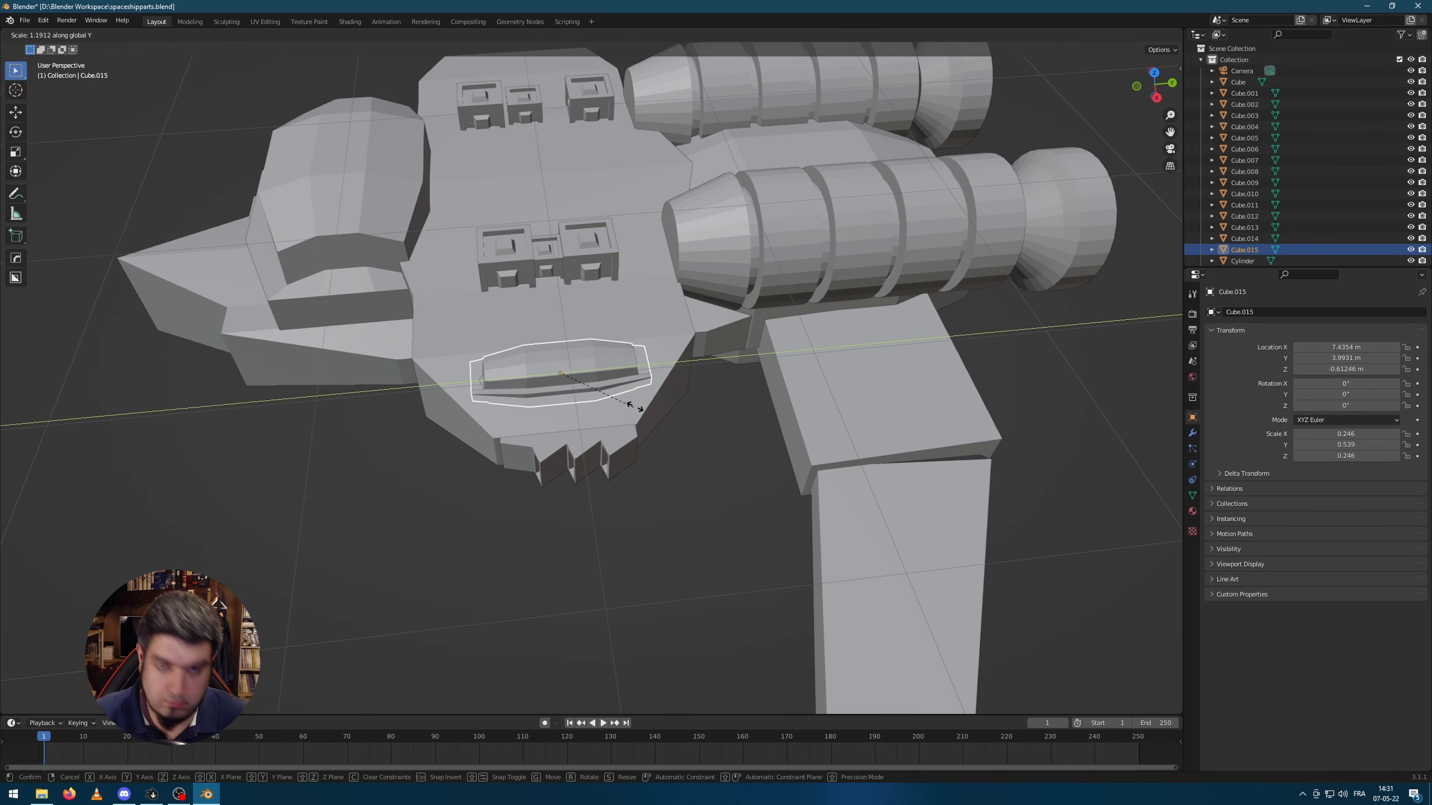
click(640, 403)
- Duplicate the original pointed faceted hull part and move the copy horizontally to about X 6.94 m, Y 6.24 m
scroll(448, 453, down, 8)
click(306, 297)
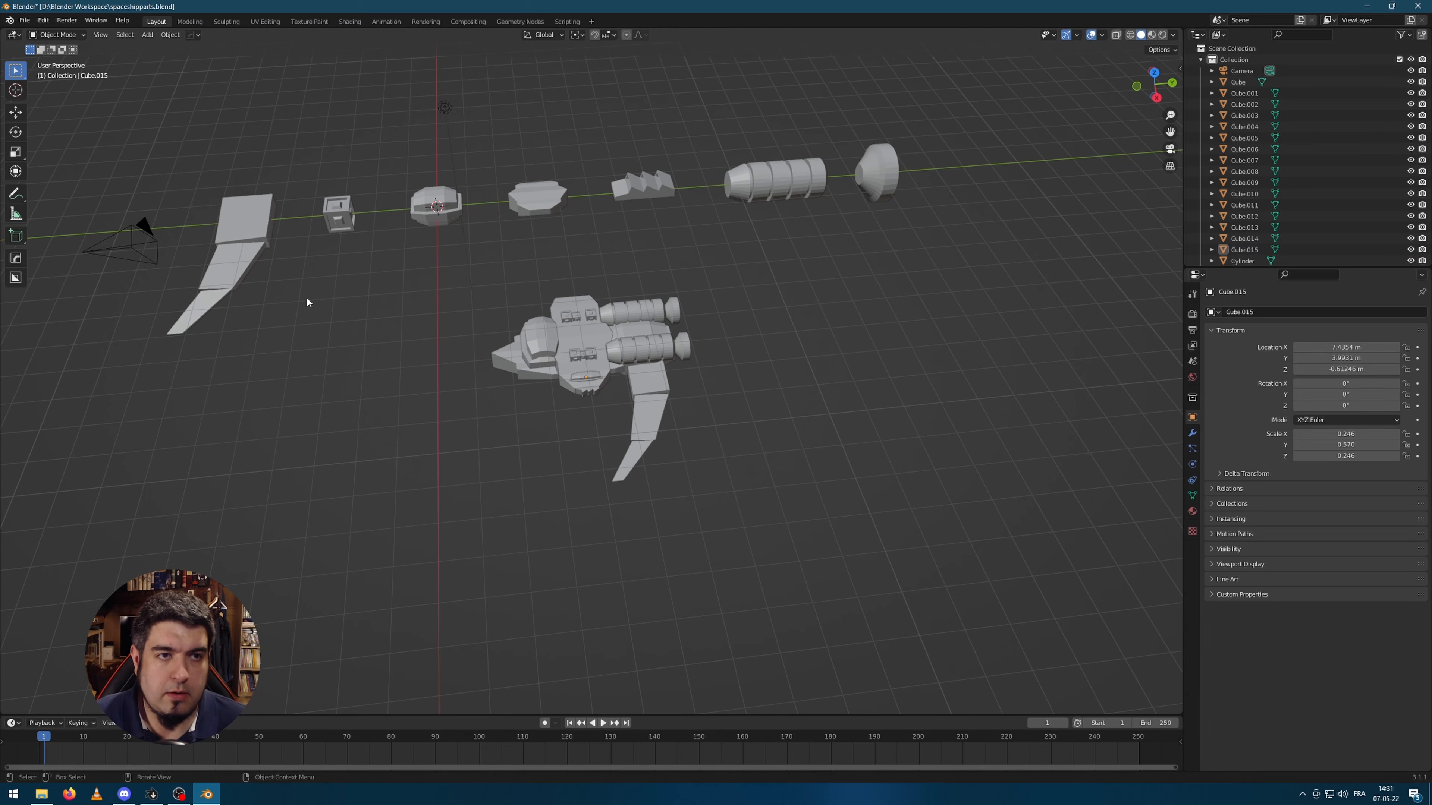
click(534, 203)
scroll(547, 243, up, 3)
middle_drag(546, 243, 615, 187)
key(shift+d)
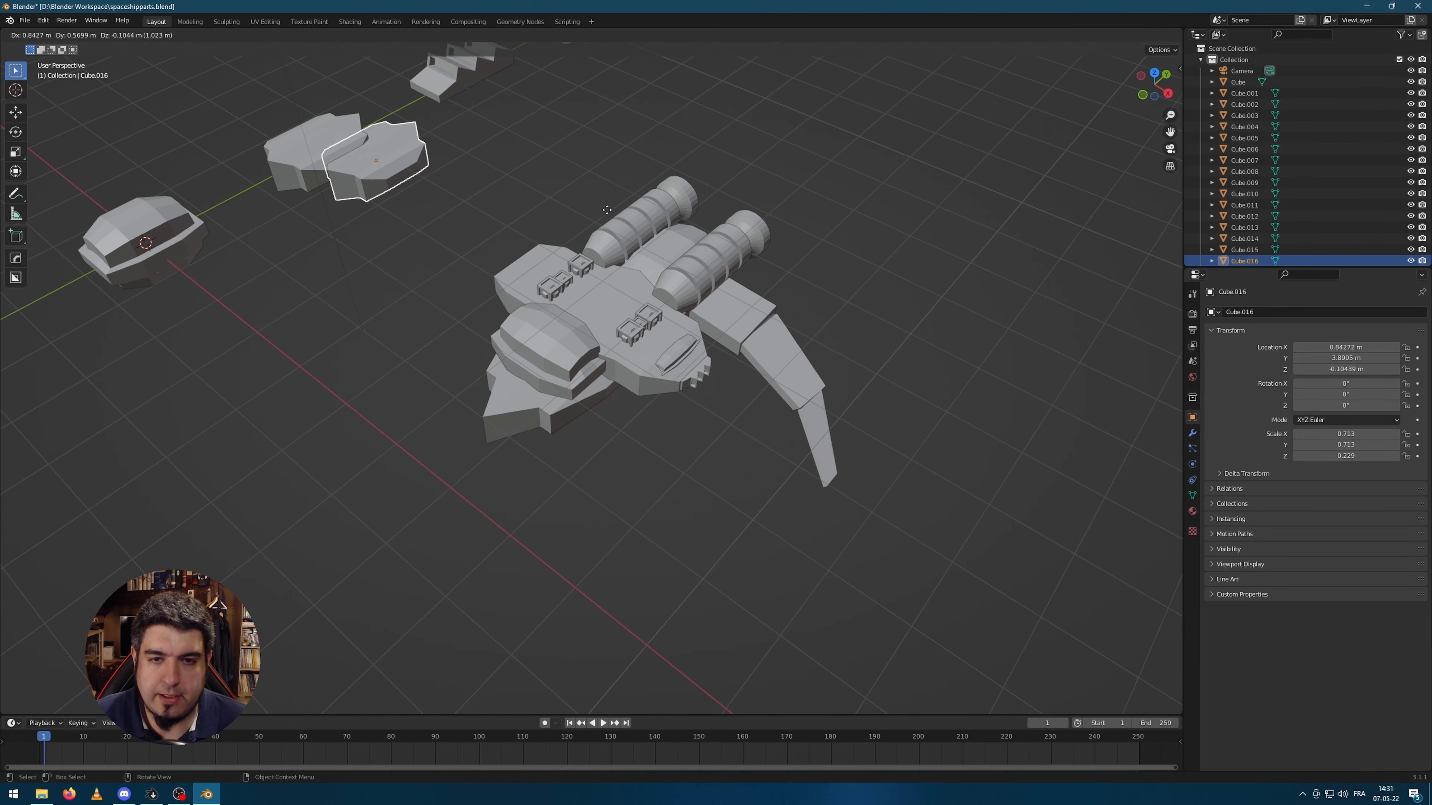
key(shift+z)
click(1084, 367)
- Narrow the hull-part copy along X to about 0.37 and place it over the inner wing joint at about X 7.83 m, Y 5.89 m
key(s)
key(x)
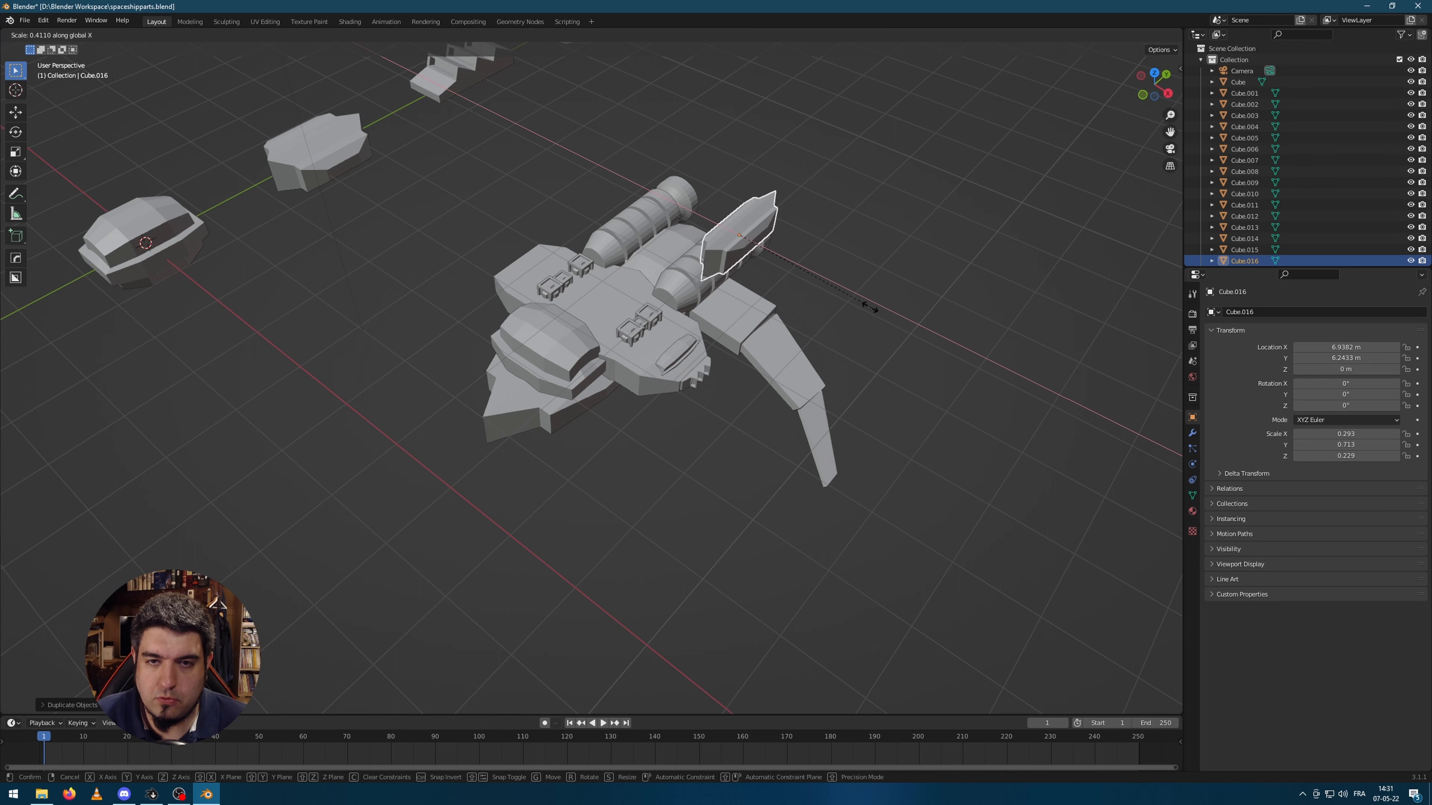
click(920, 313)
key(KP_7)
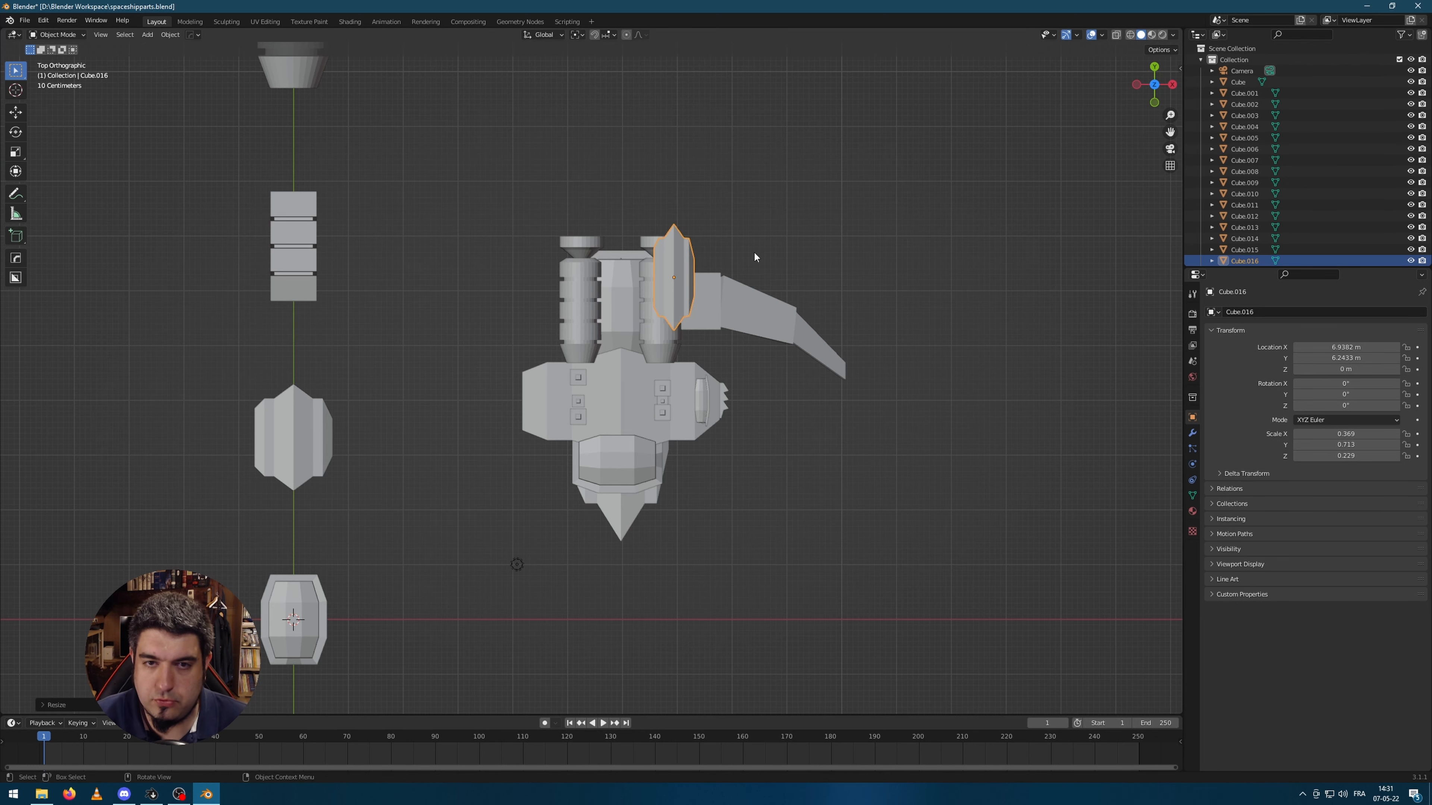
key(g)
click(803, 277)
- Thin the copy further along X, and scale it uniformly to about 0.147 in X, 0.599 in Y and 0.192 in Z
key(s)
key(x)
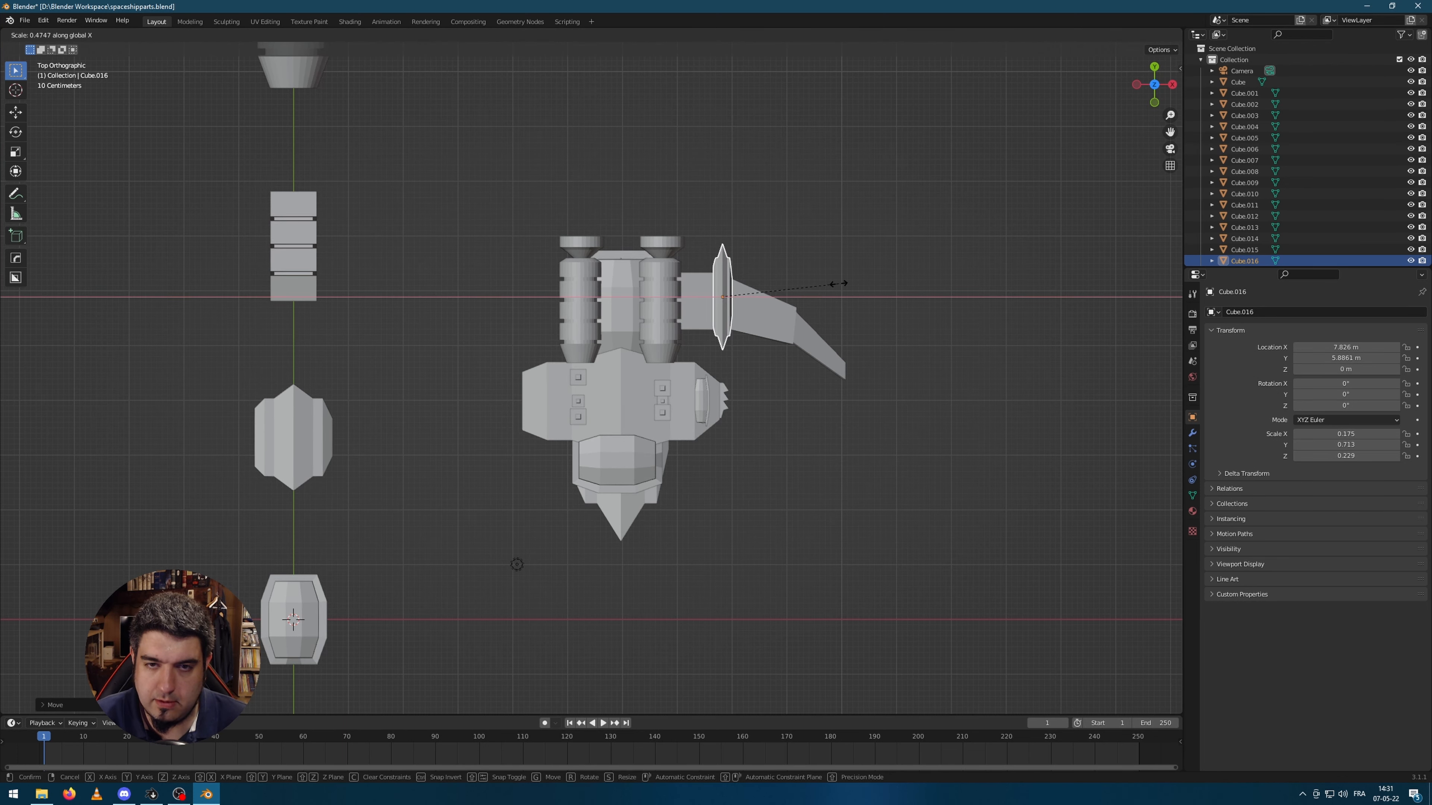
click(838, 284)
key(s)
click(925, 314)
- Lower the thin plate onto the wing joint at about Z -1.42 m and widen it along X to a scale of about 0.2
middle_drag(925, 314, 829, 333)
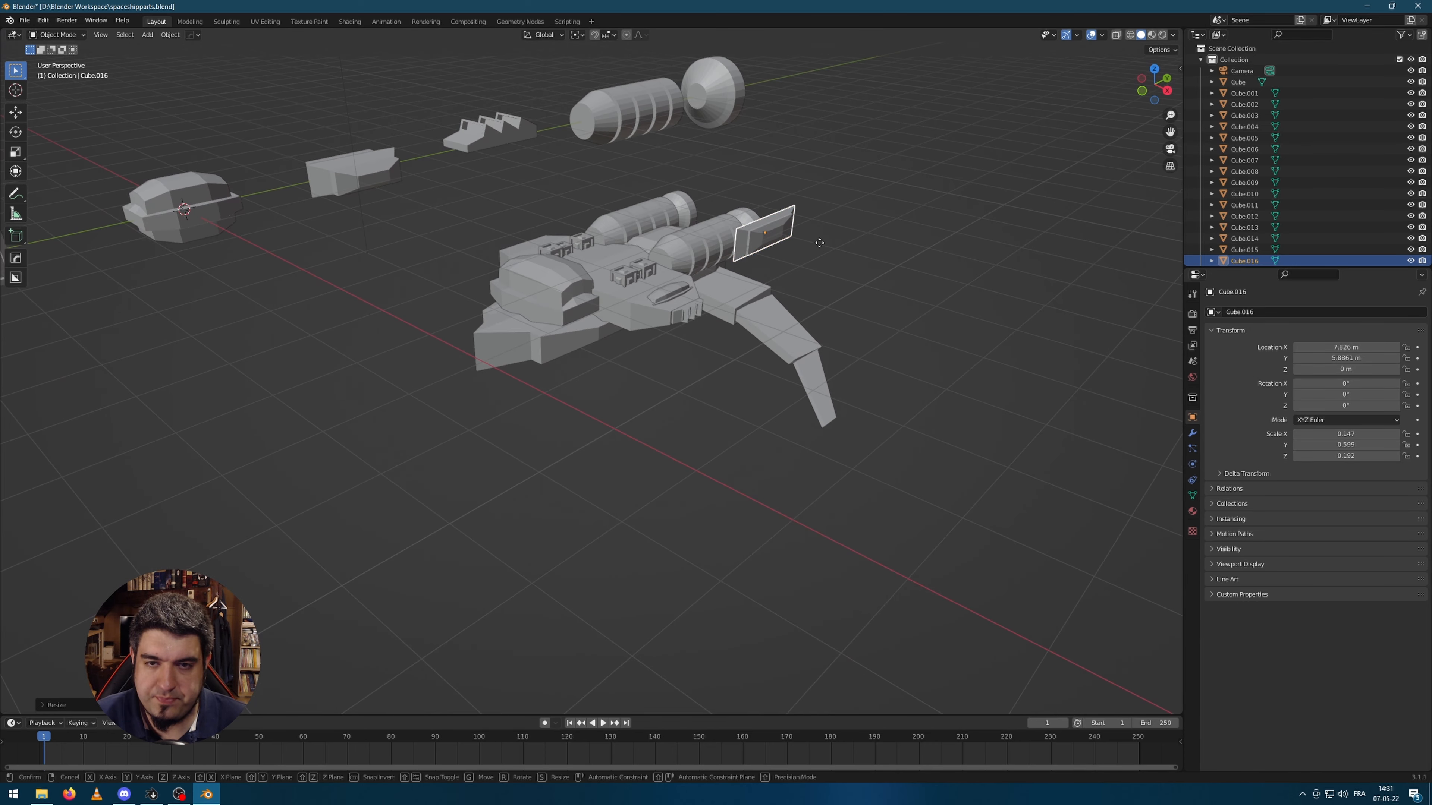
key(g)
key(z)
click(836, 327)
key(s)
key(x)
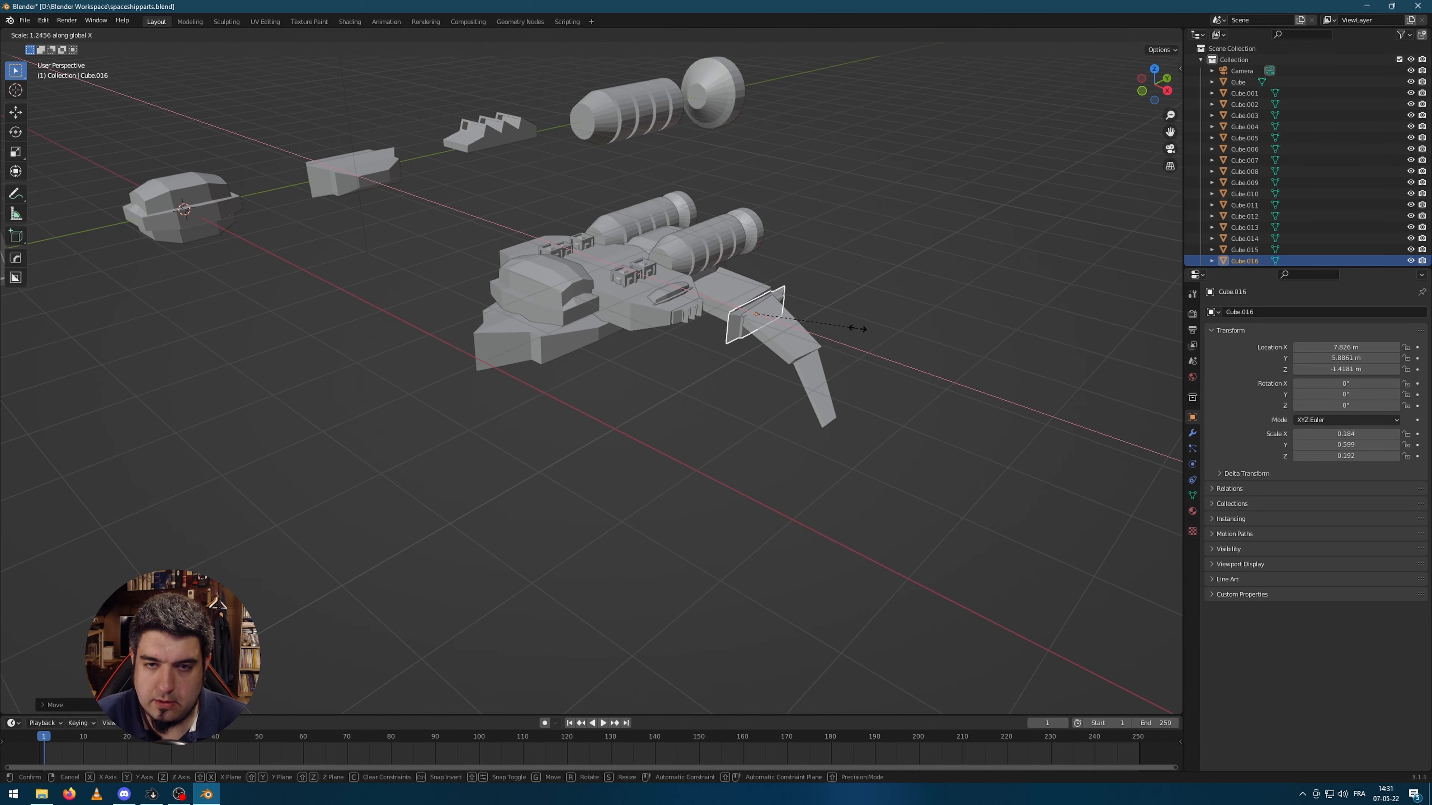
click(861, 329)
scroll(846, 329, up, 3)
mouse_move(840, 291)
shift+middle_down()
mouse_move(709, 318)
mouse_move(758, 319)
shift+middle_up()
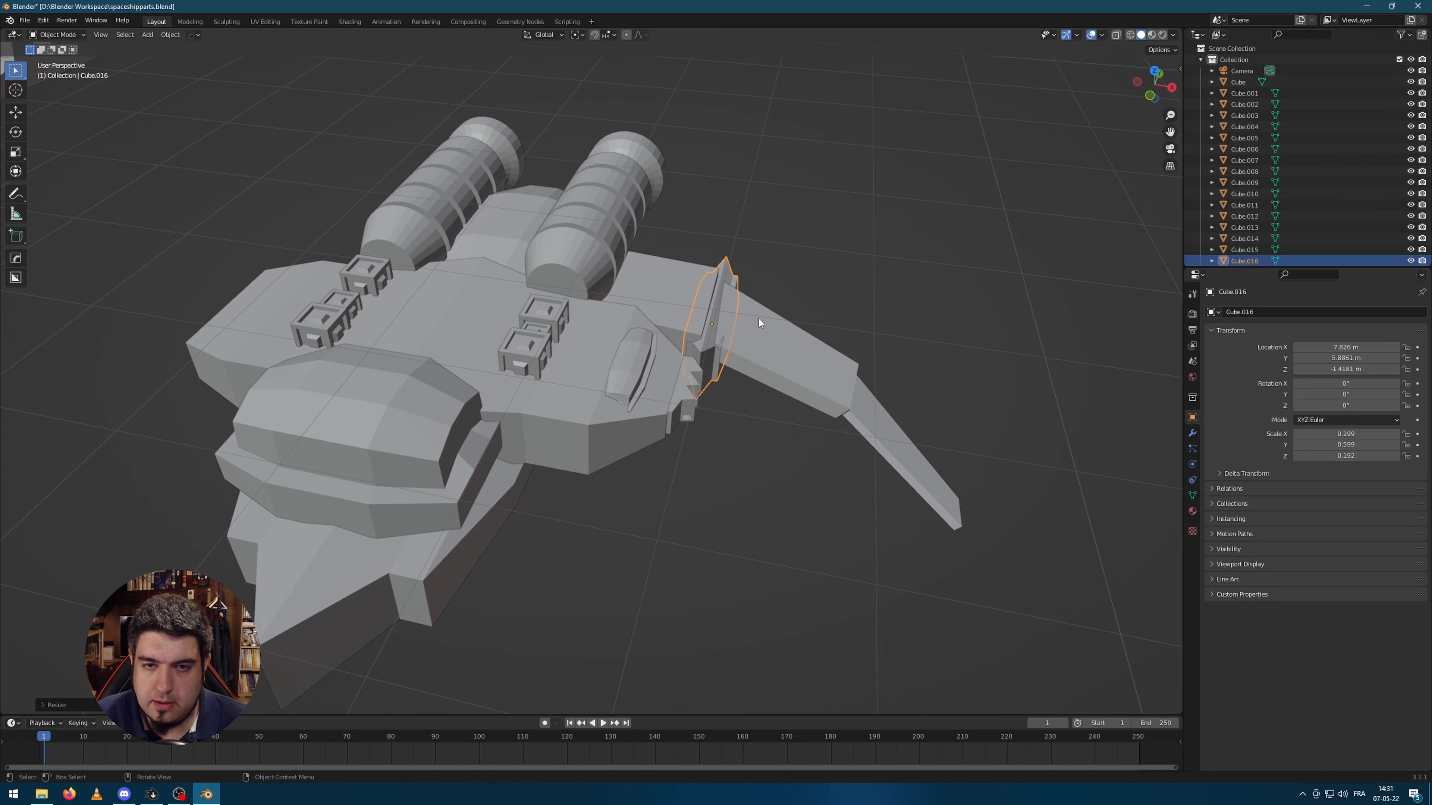
key(shift+z)
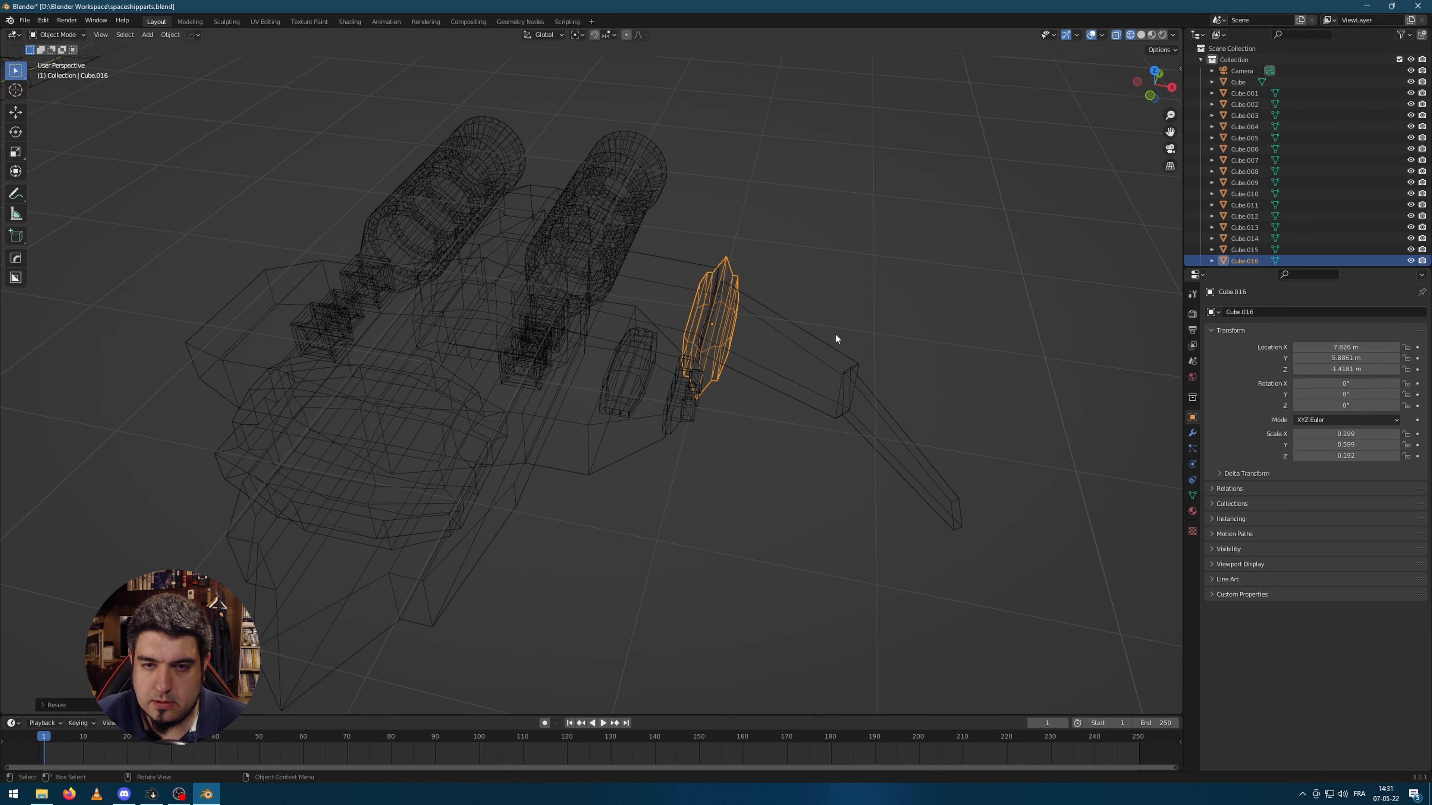
click(1140, 34)
- Duplicate the joint plate onto the outer wing joint at about X 9.10 m, Y 5.49 m, Z -1.54 m, scaled to about 0.136, 0.408, 0.131
middle_drag(824, 255, 840, 265)
key(shift+d)
click(904, 374)
key(KP_1)
key(g)
key(z)
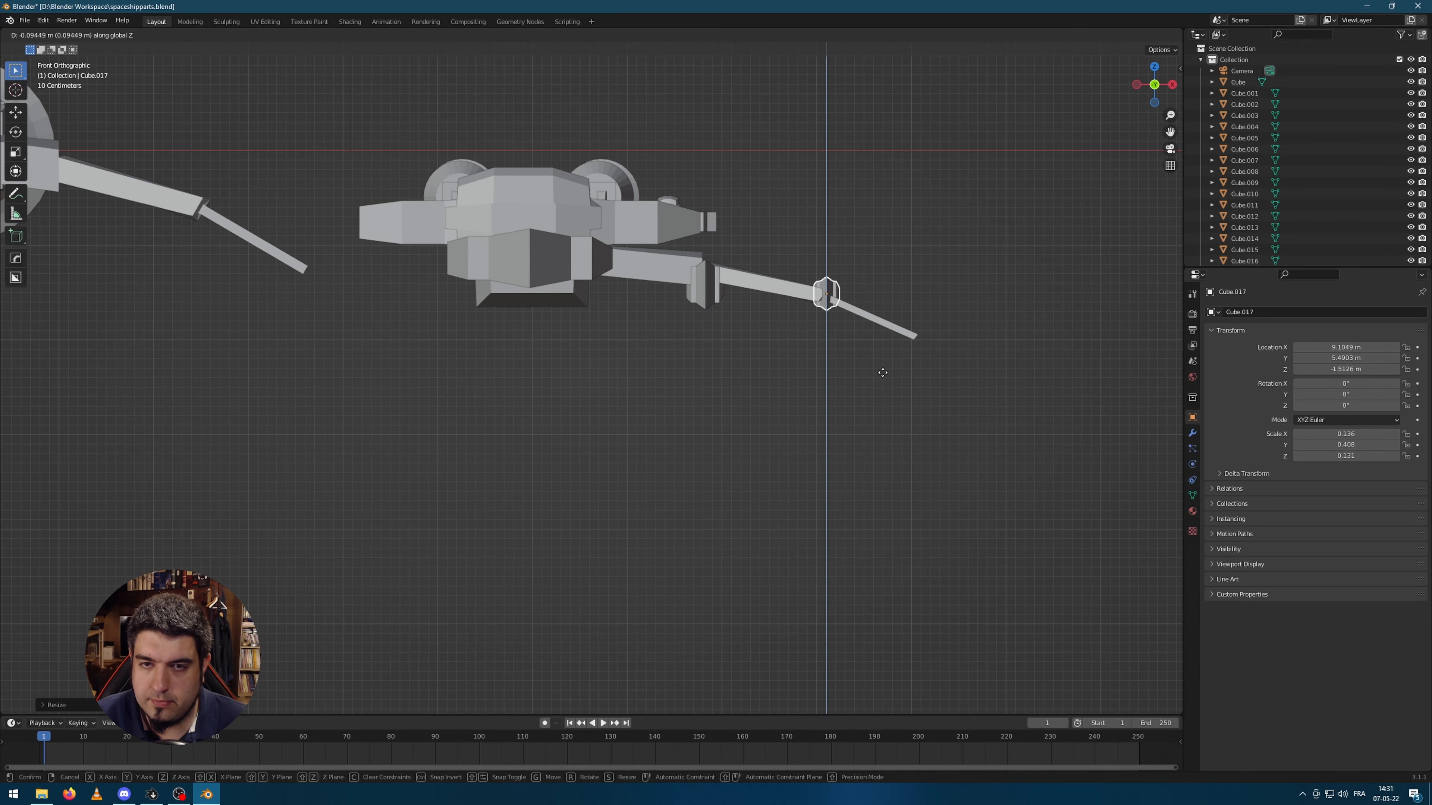
click(833, 372)
- Check the outer joint plate's alignment from several views and adjust its height to about Z -1.60 m
key(KP_7)
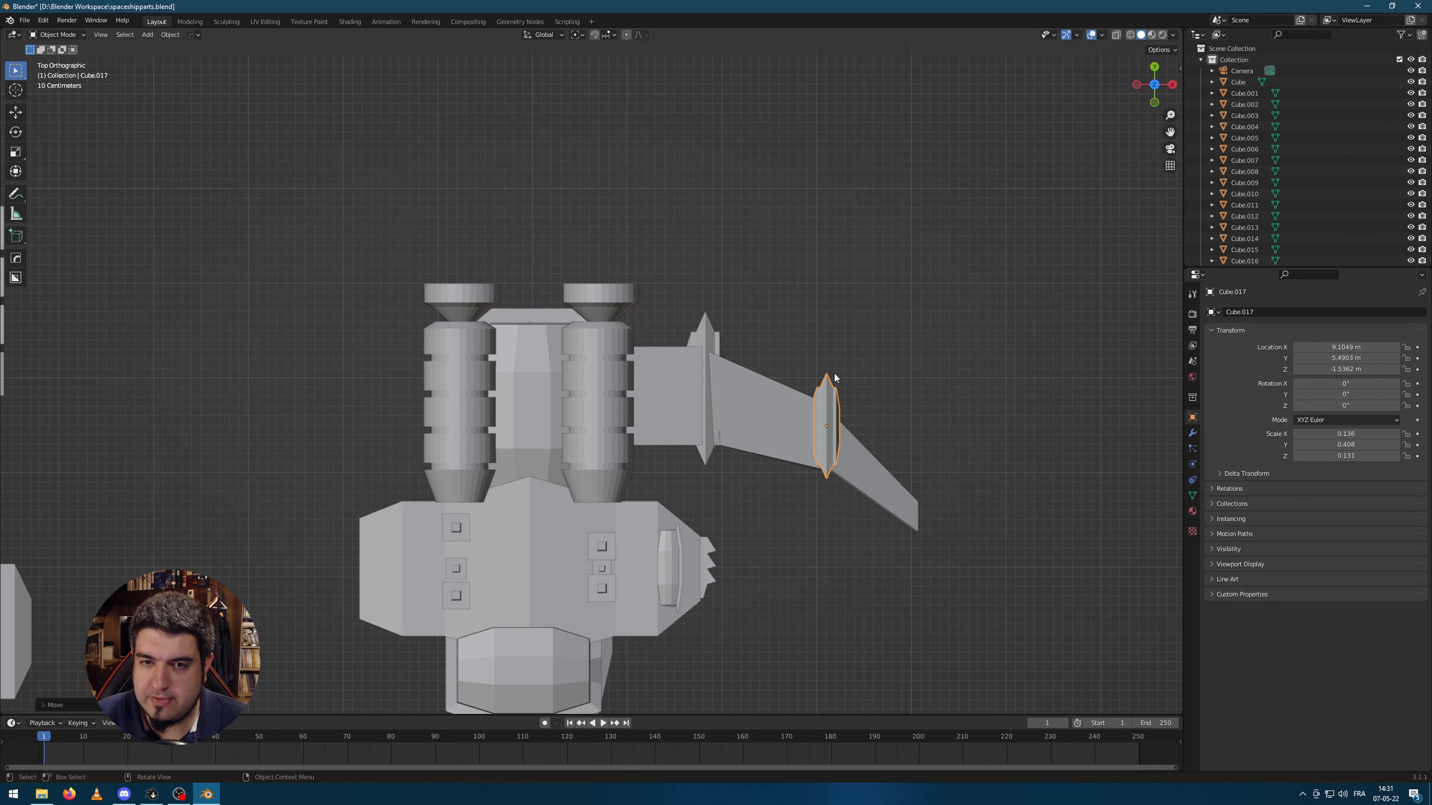
key(KP_1)
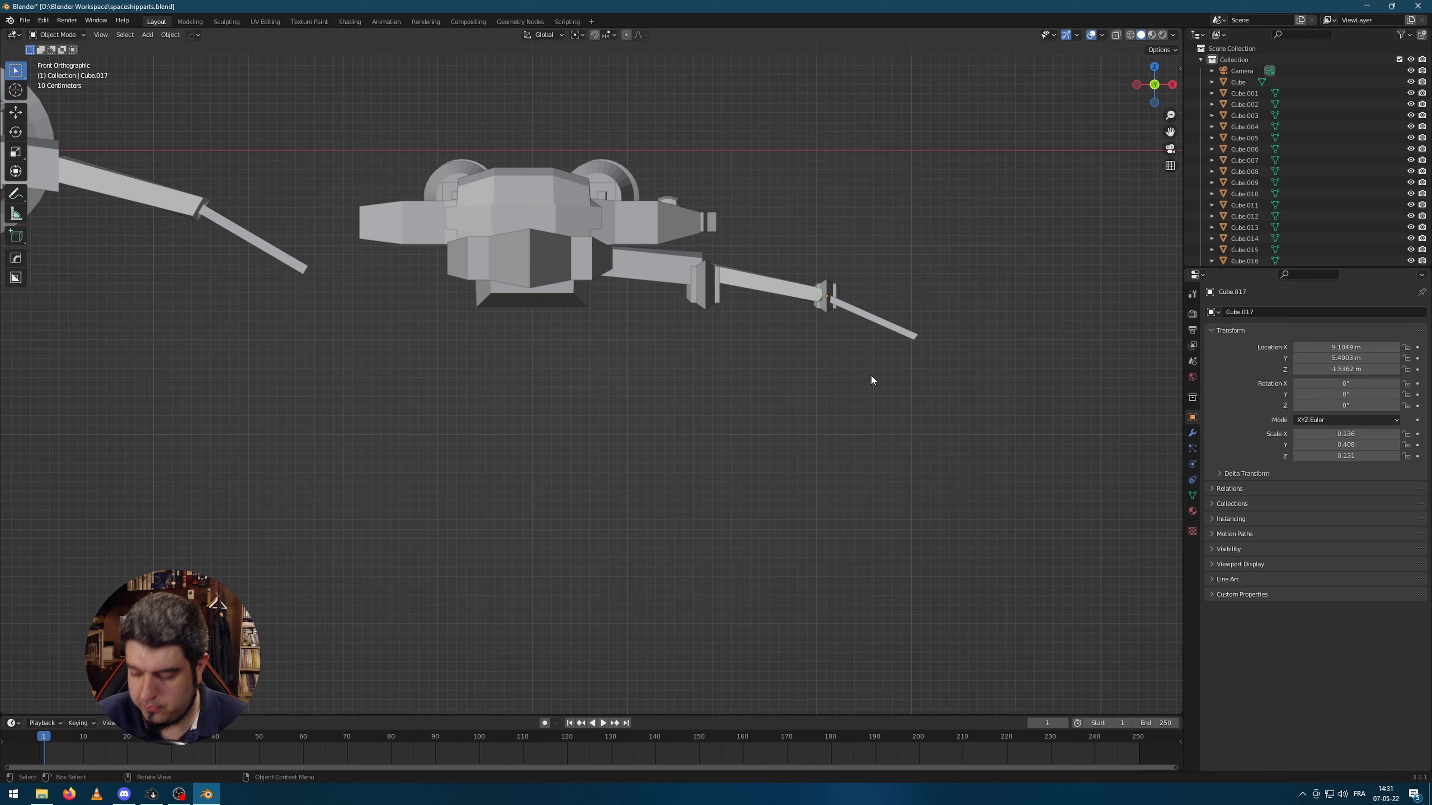
key(KP_3)
middle_drag(870, 374, 678, 419)
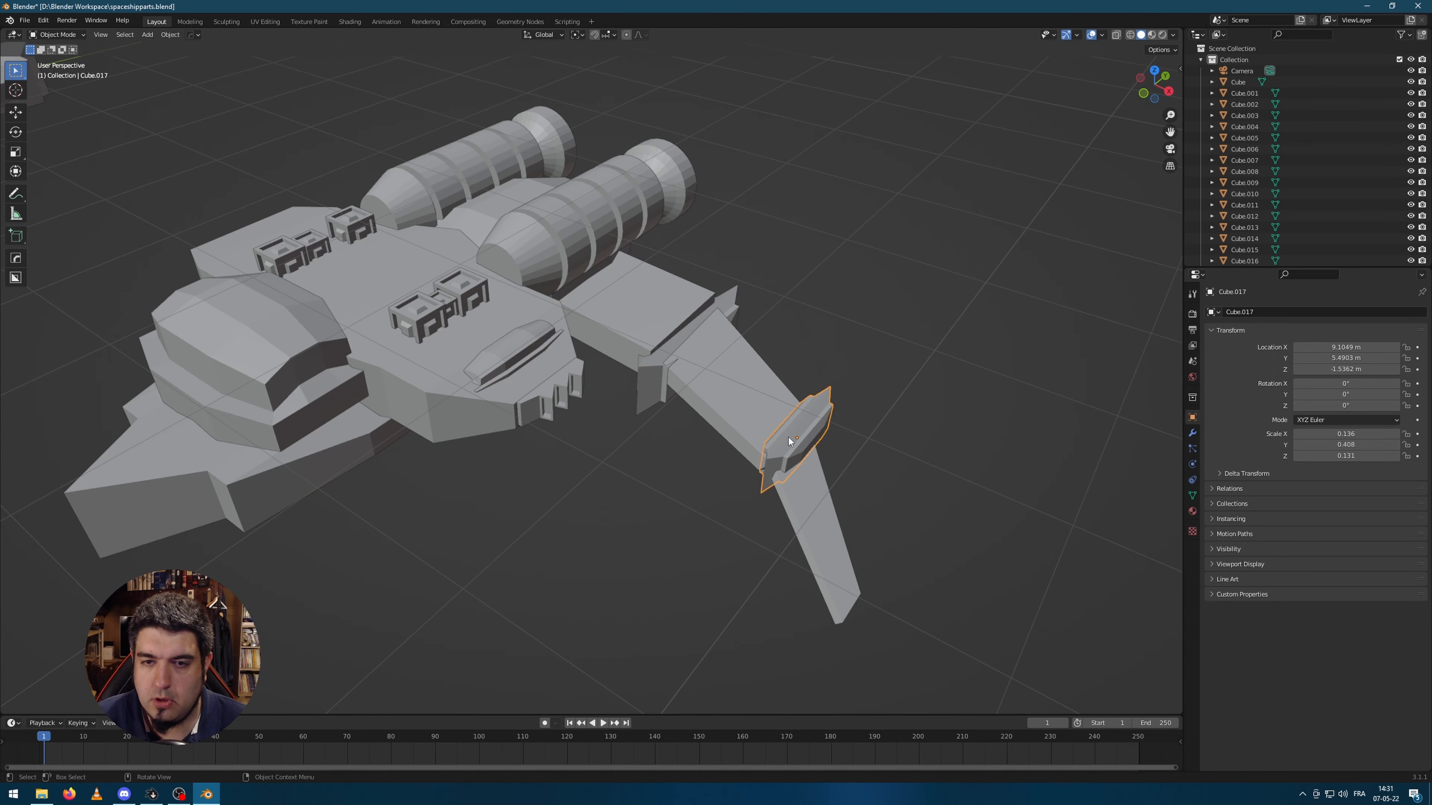
middle_drag(1006, 451, 959, 460)
key(g)
key(z)
click(927, 419)
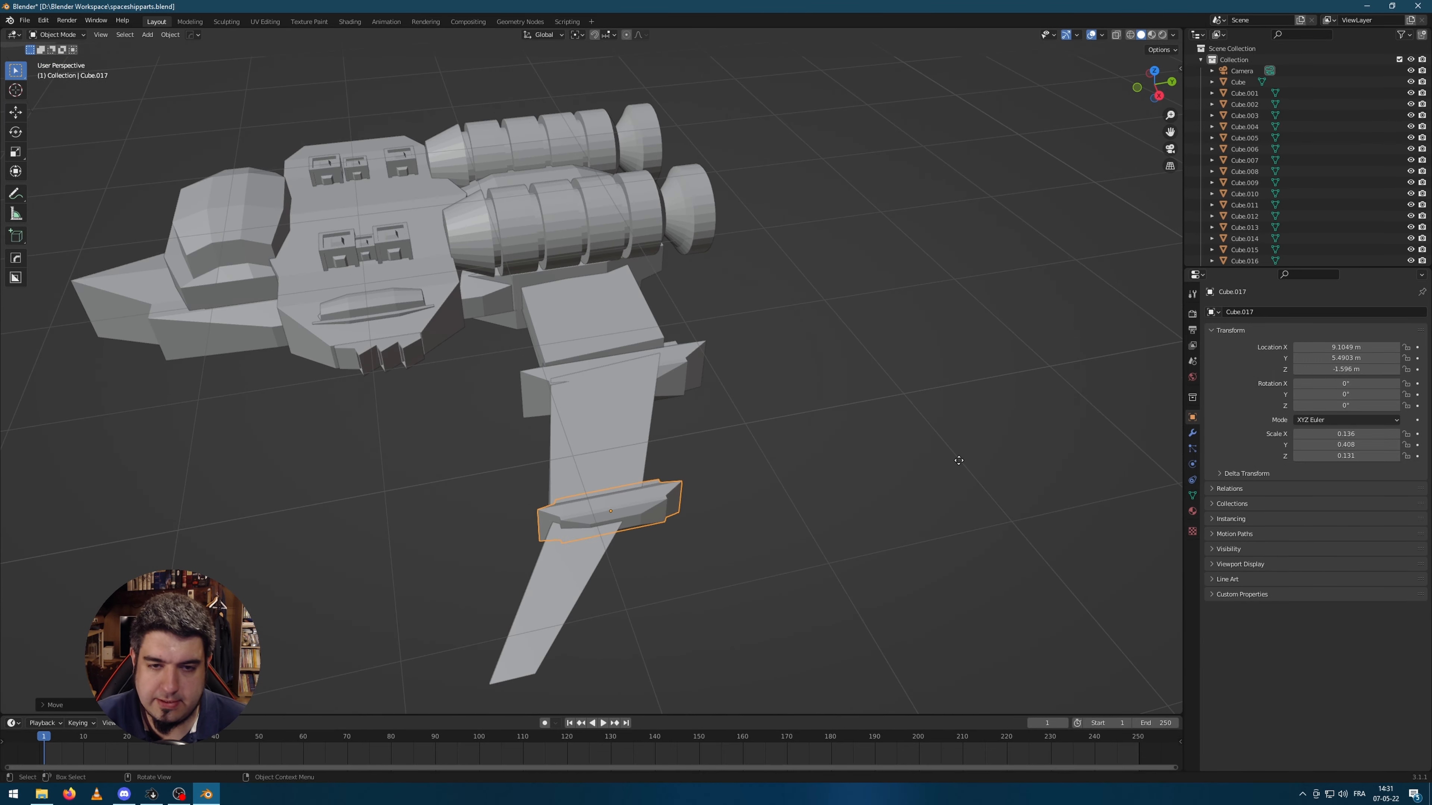
- Move the lower wing bracket in the horizontal plane and reposition the upper bracket so both sit properly on the wing segments
key(g)
key(shift+z)
click(933, 466)
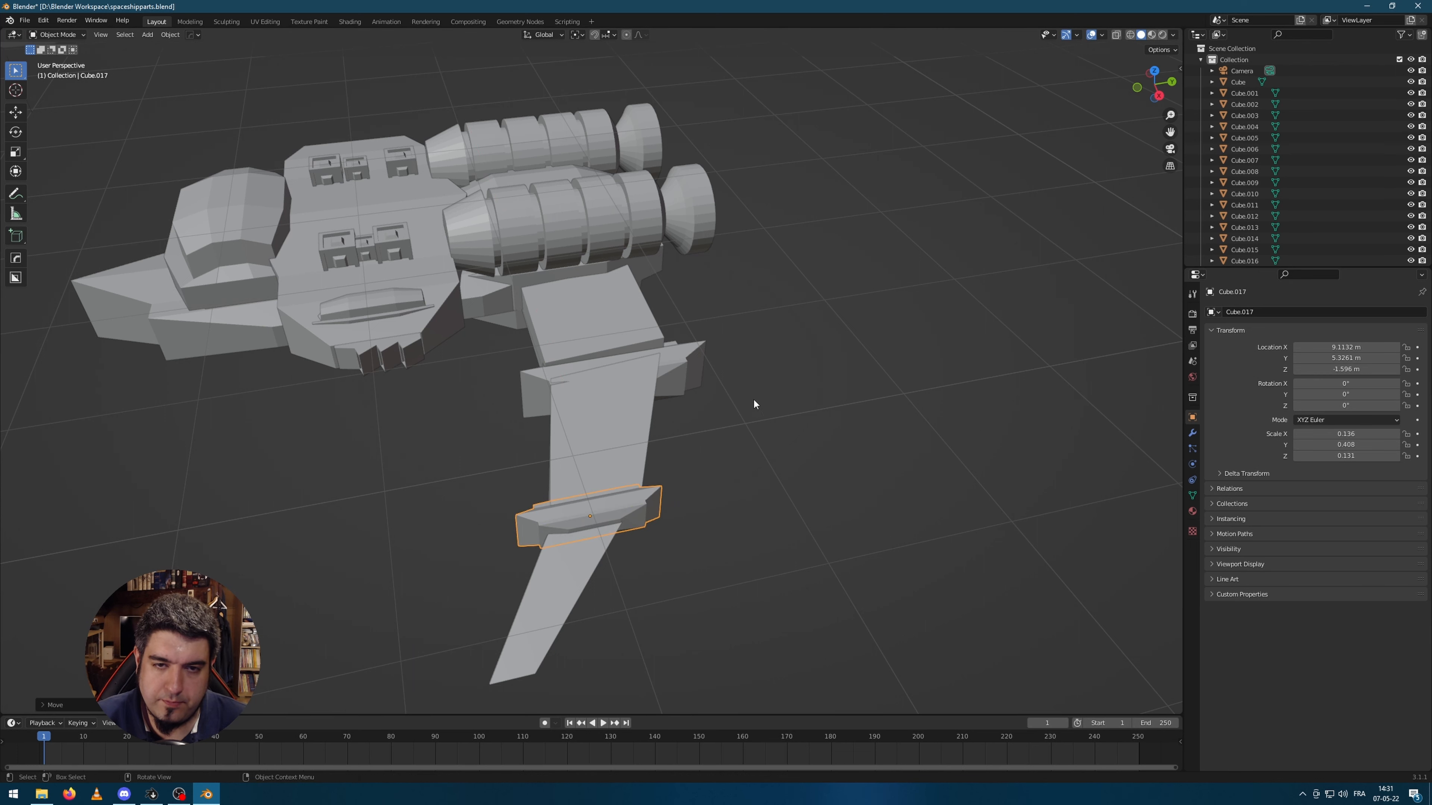
click(687, 357)
key(g)
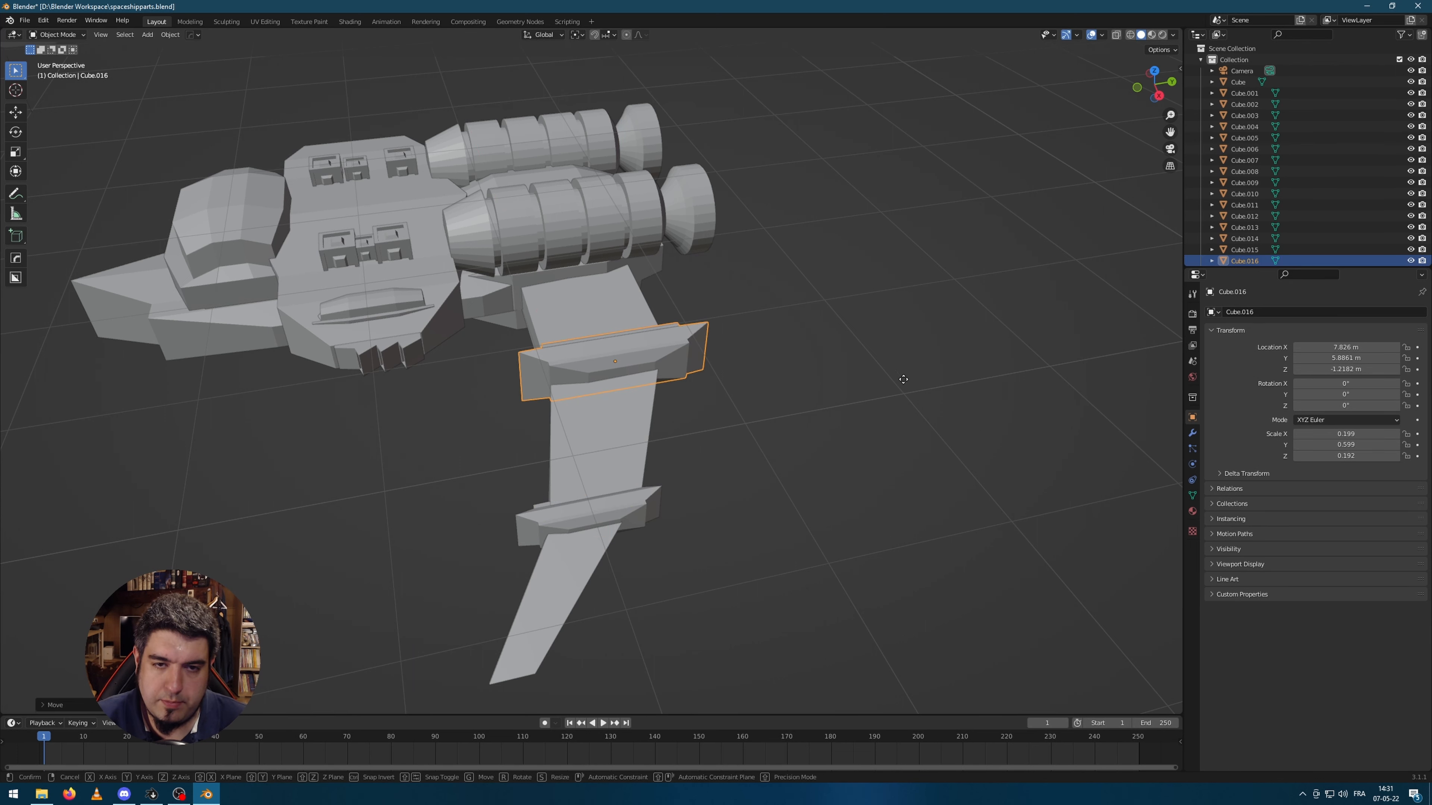
click(895, 414)
- Select all parts of the assembled spaceship and join them into a single object
middle_drag(895, 414, 650, 458)
middle_drag(396, 460, 512, 379)
middle_drag(737, 261, 609, 420)
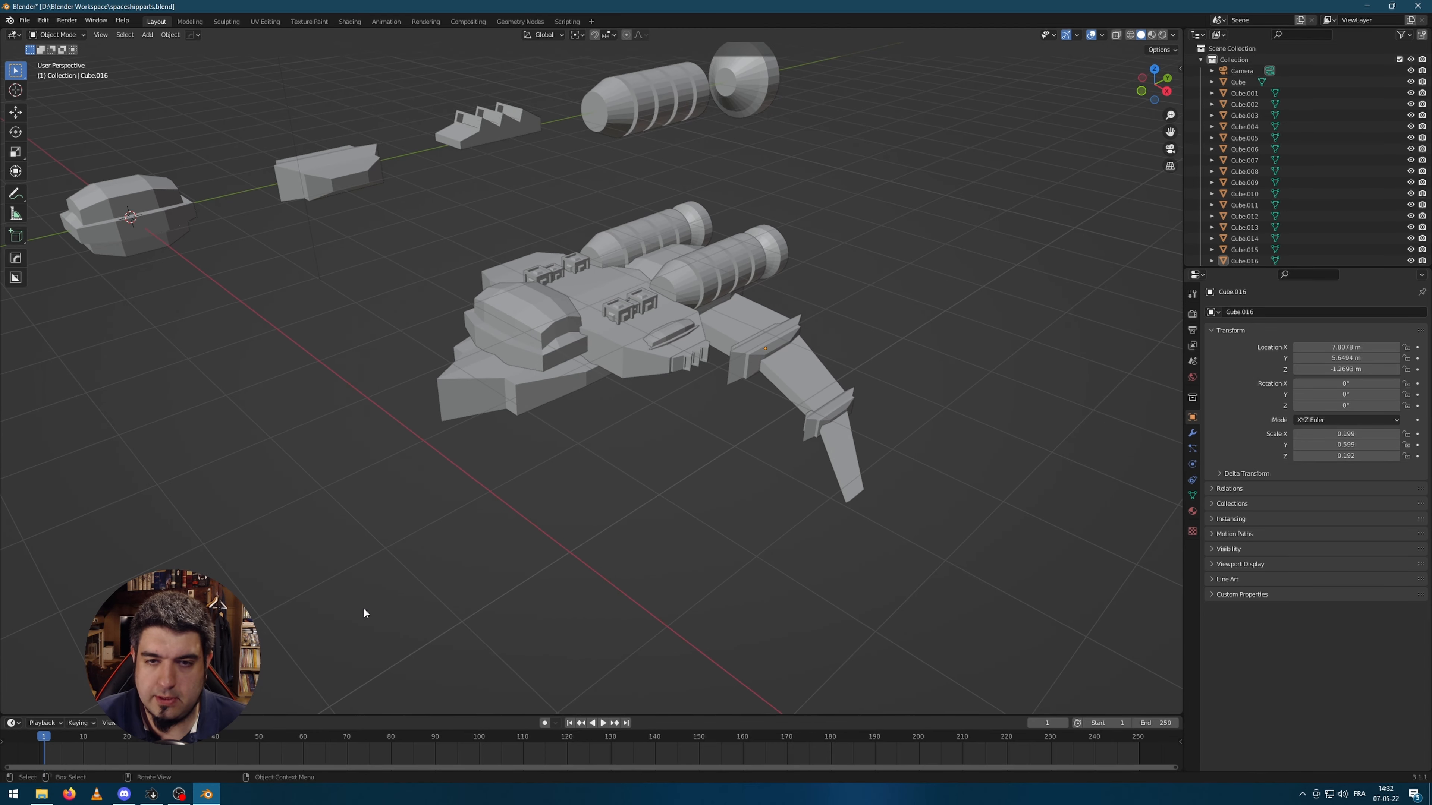
drag(363, 608, 909, 191)
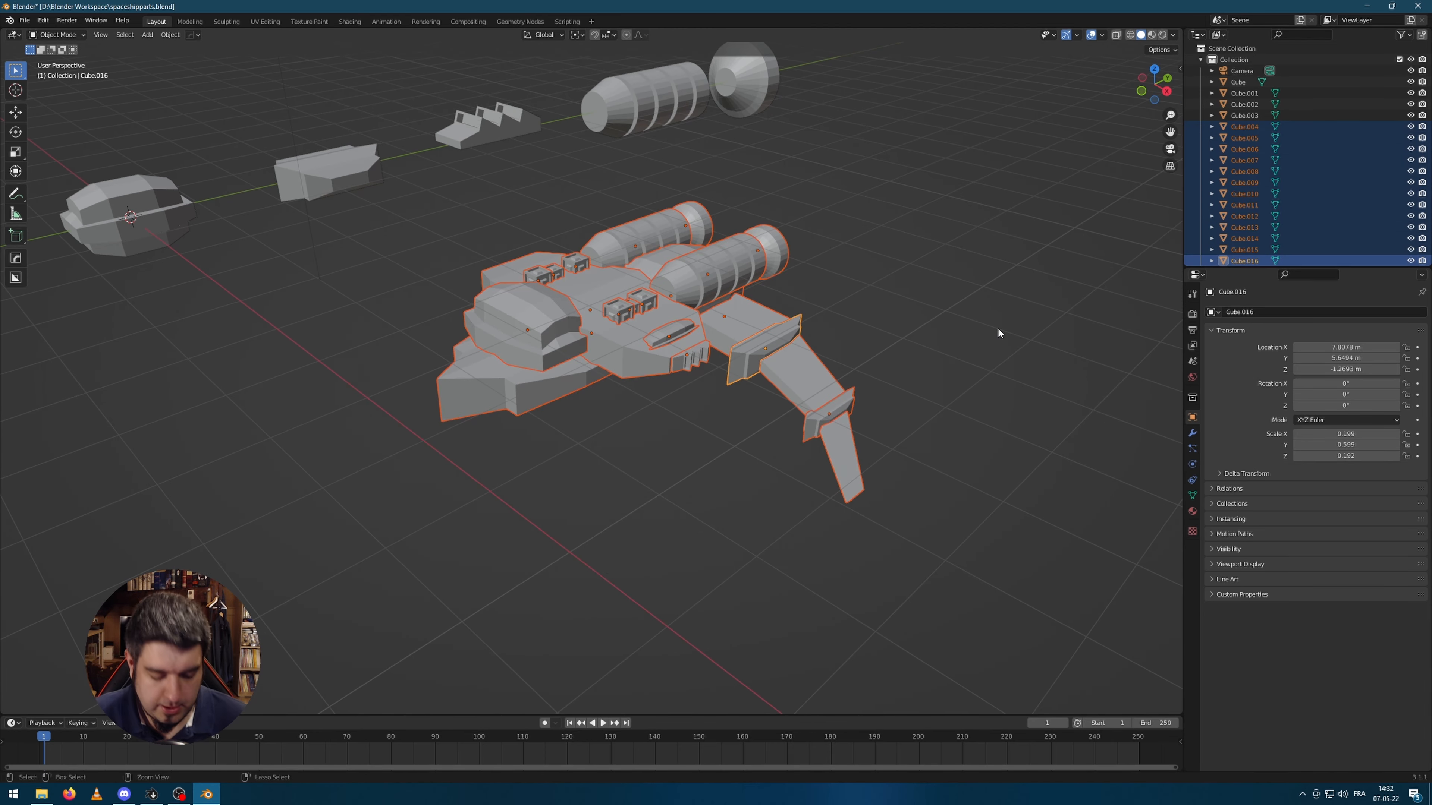
key(ctrl+j)
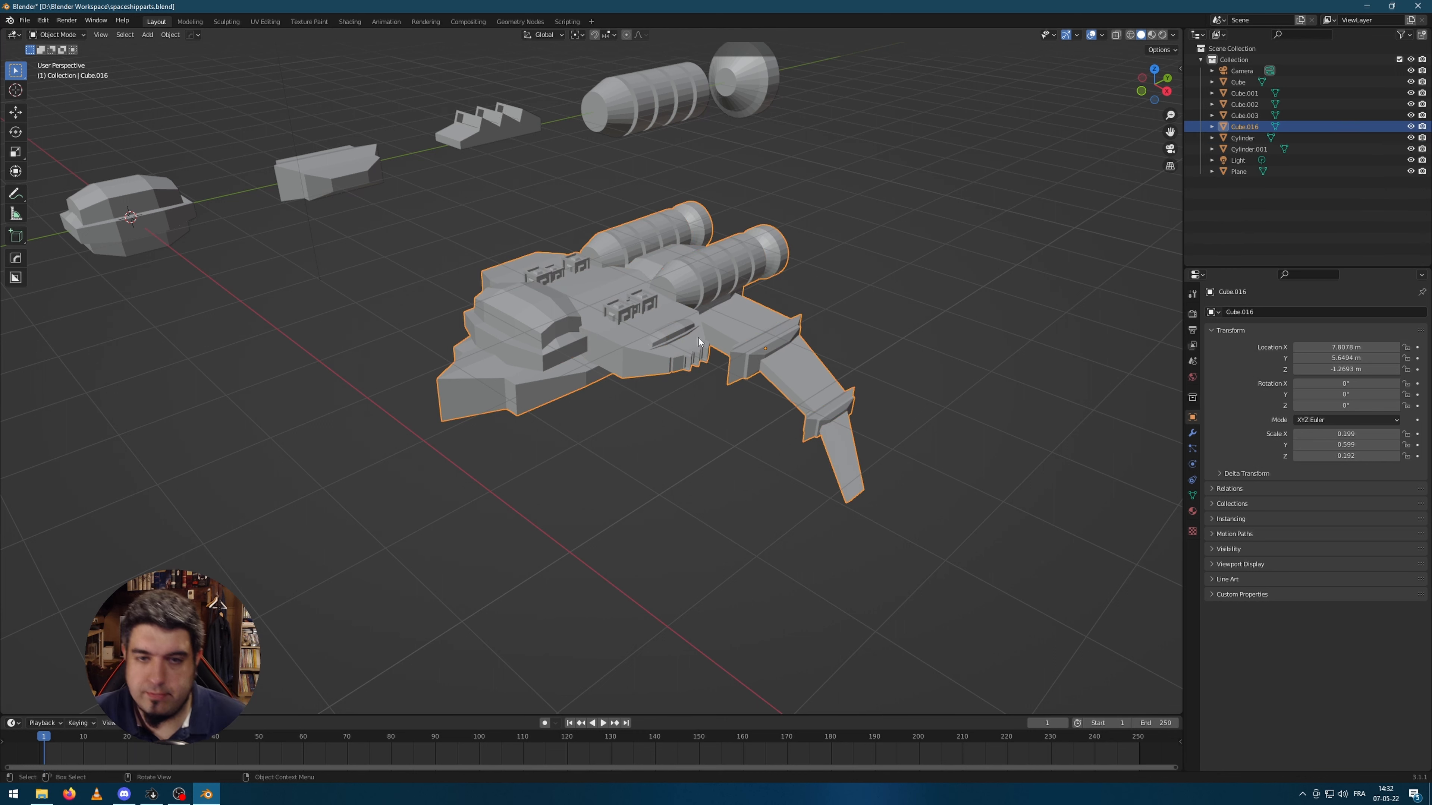
key(r)
key(Escape)
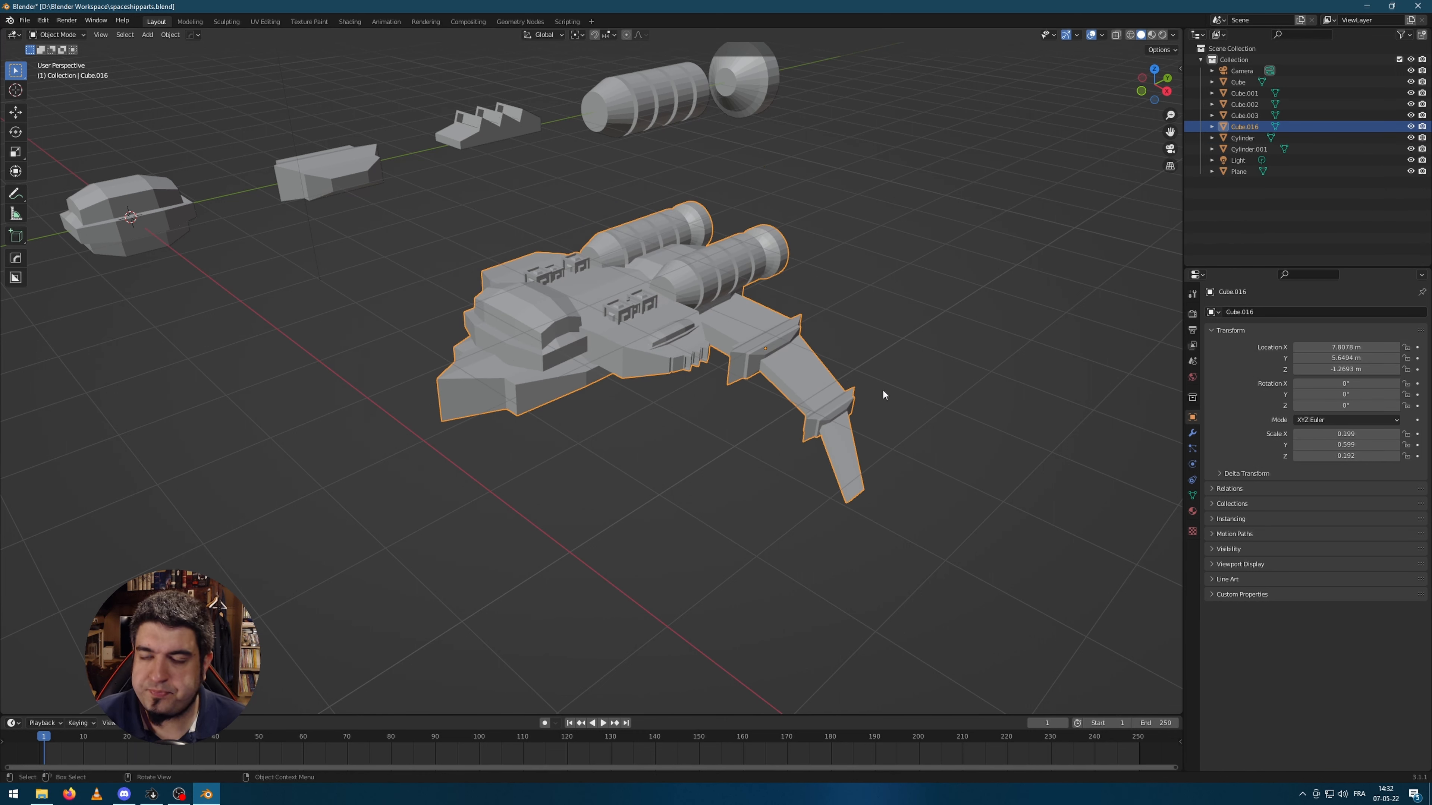
- Add a Mirror modifier on the X axis to the joined ship
click(1192, 433)
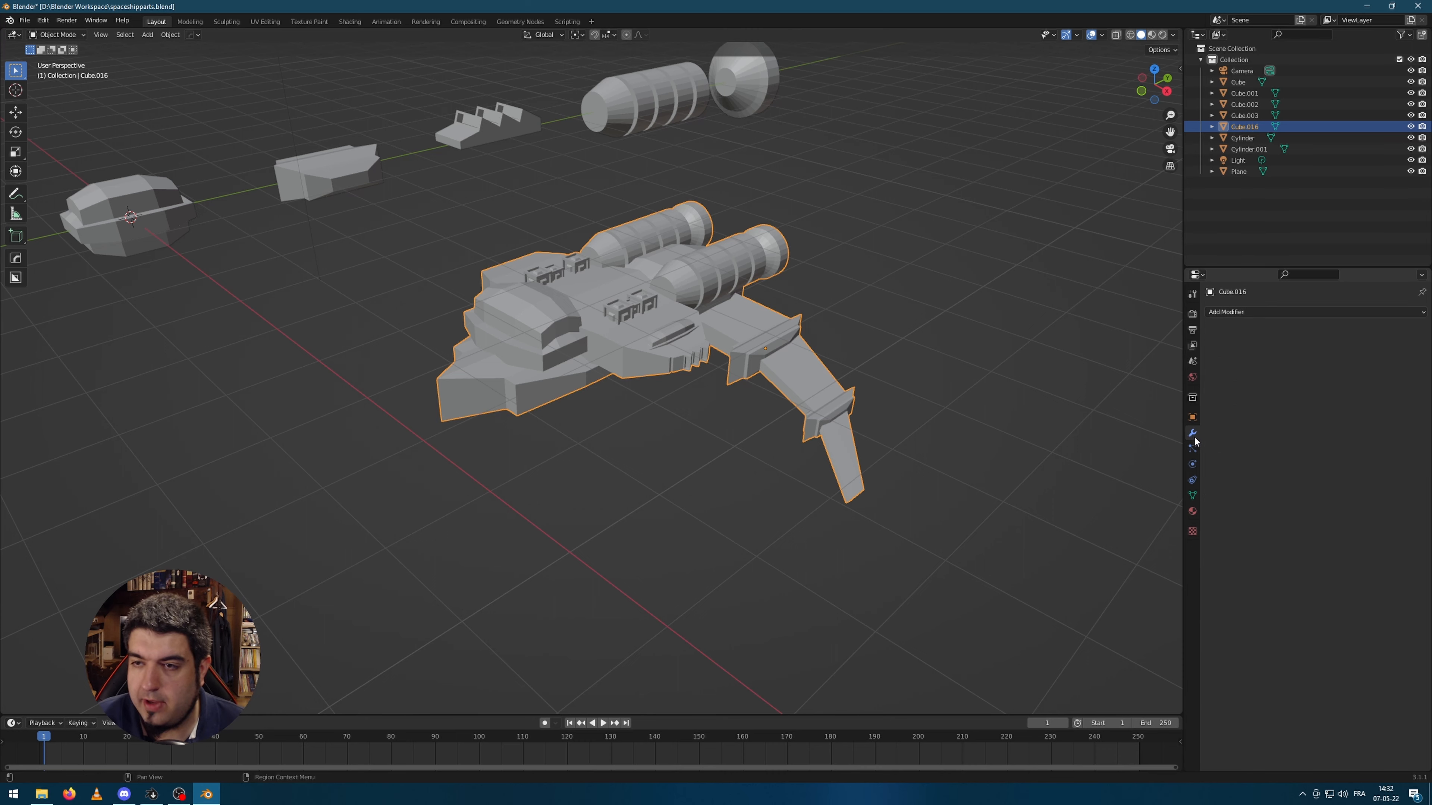
click(1236, 313)
click(1214, 442)
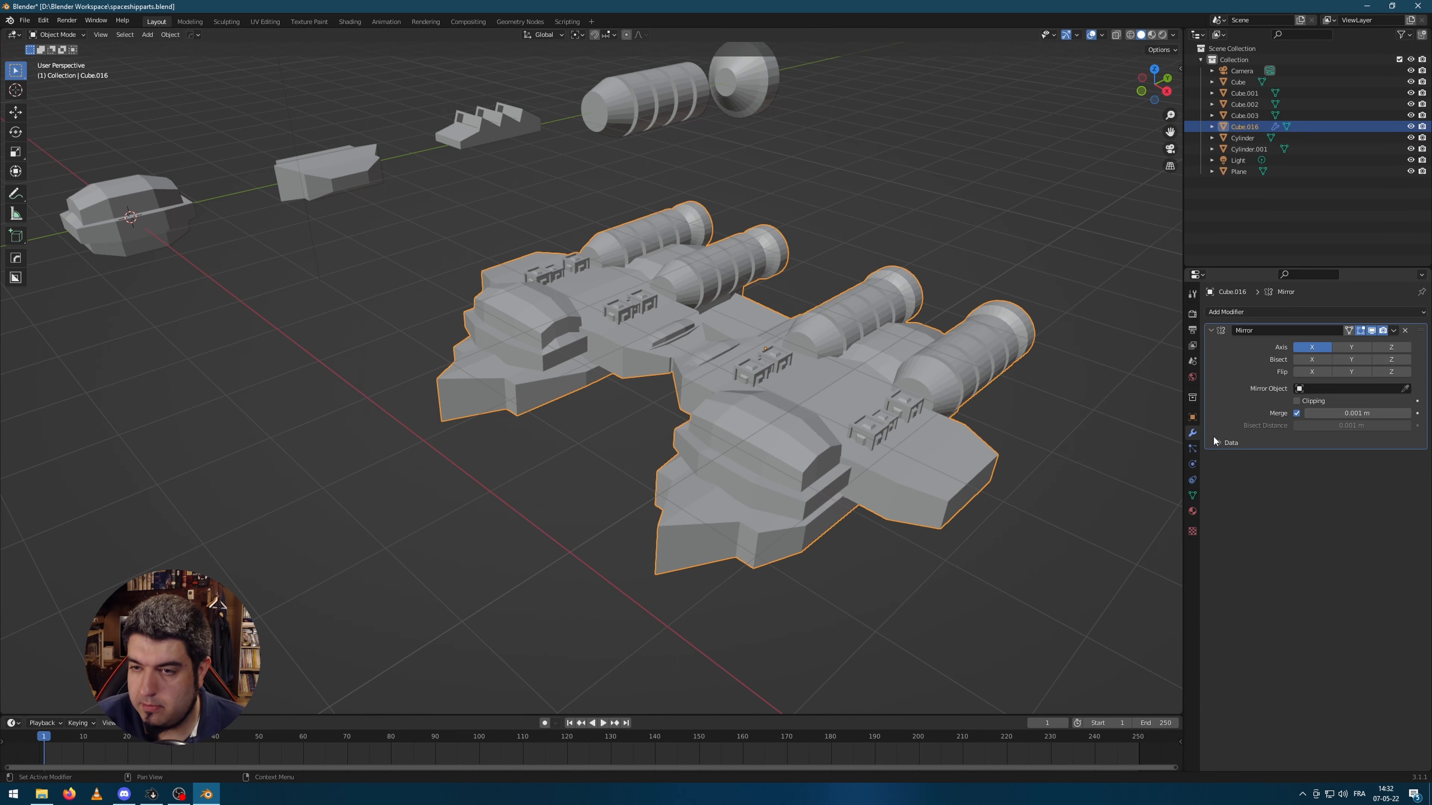
middle_drag(848, 381, 890, 418)
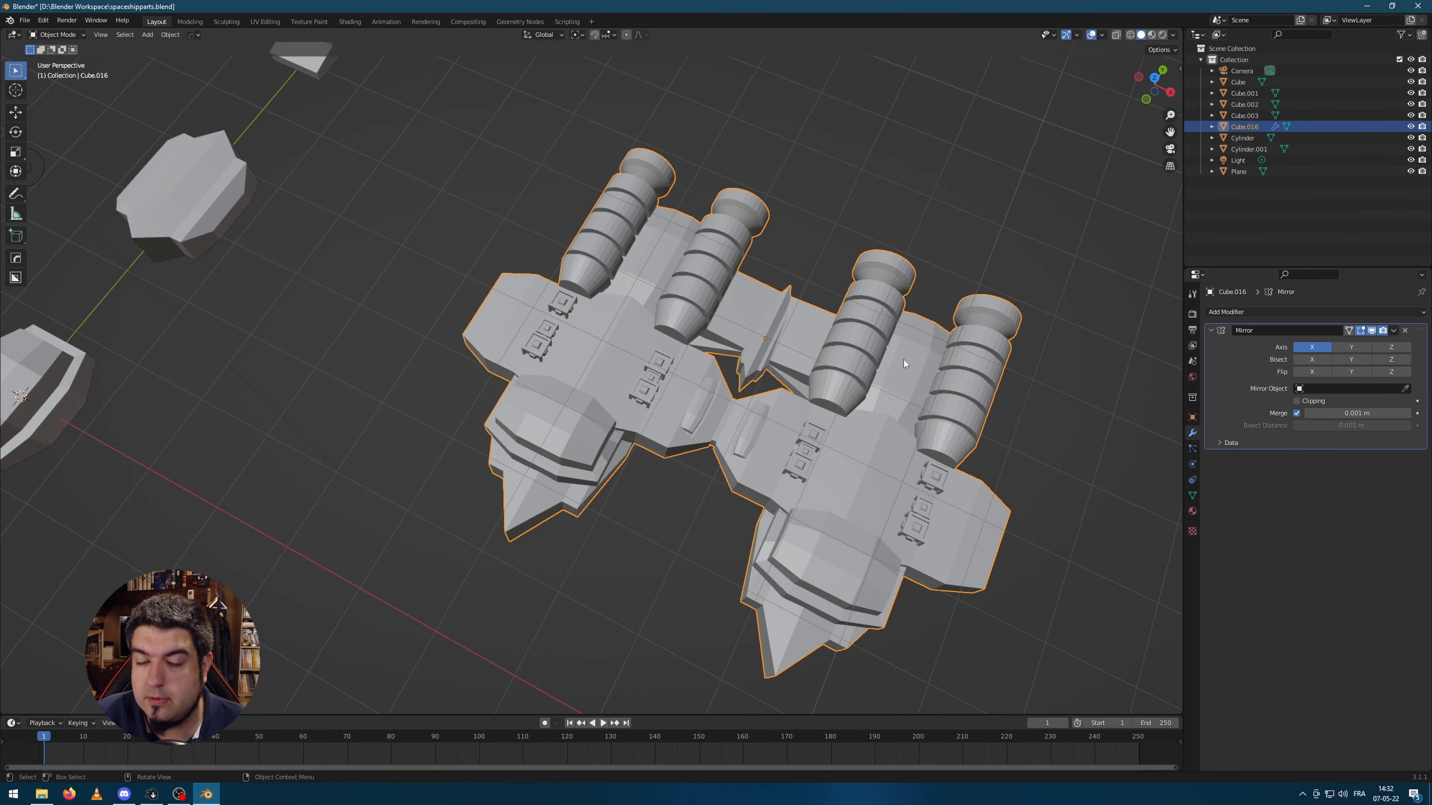
middle_drag(1022, 485, 843, 449)
scroll(656, 351, up, 2)
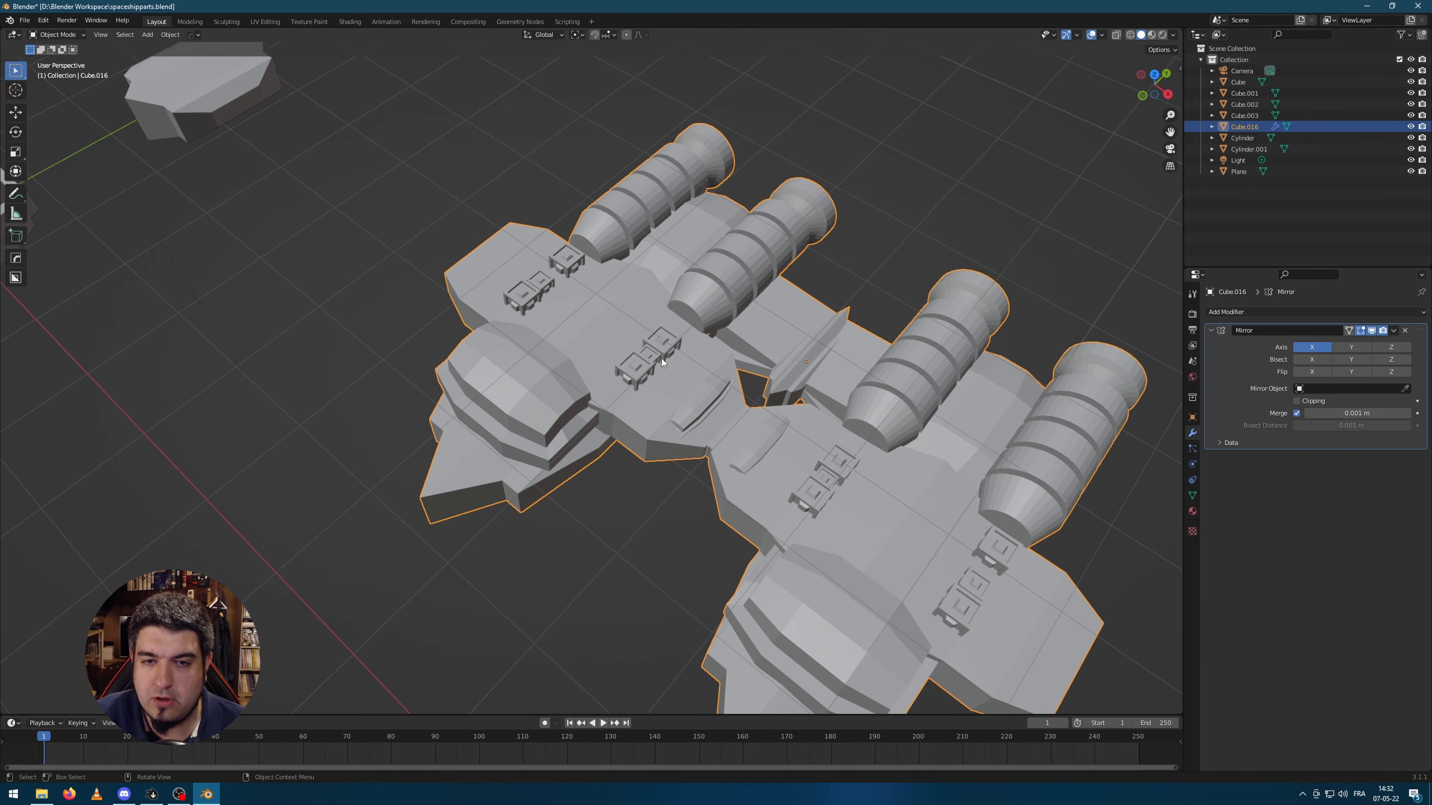
- Hide the Mirror modifier in the viewport and set the ship's origin to its center of mass (surface)
click(1372, 330)
middle_drag(873, 473, 784, 328)
middle_drag(836, 390, 799, 362)
right_click(643, 283)
mouse_move(643, 283)
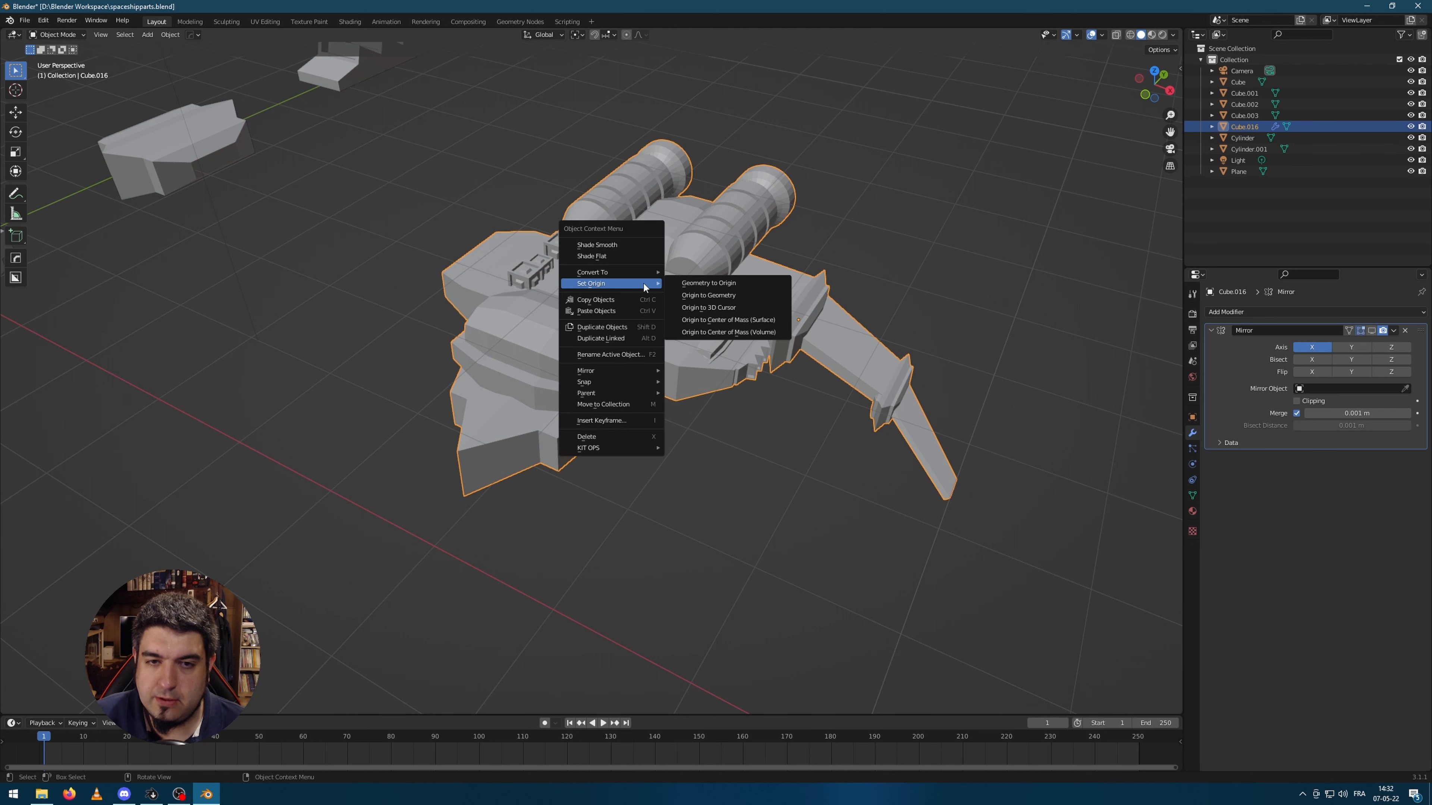
click(758, 323)
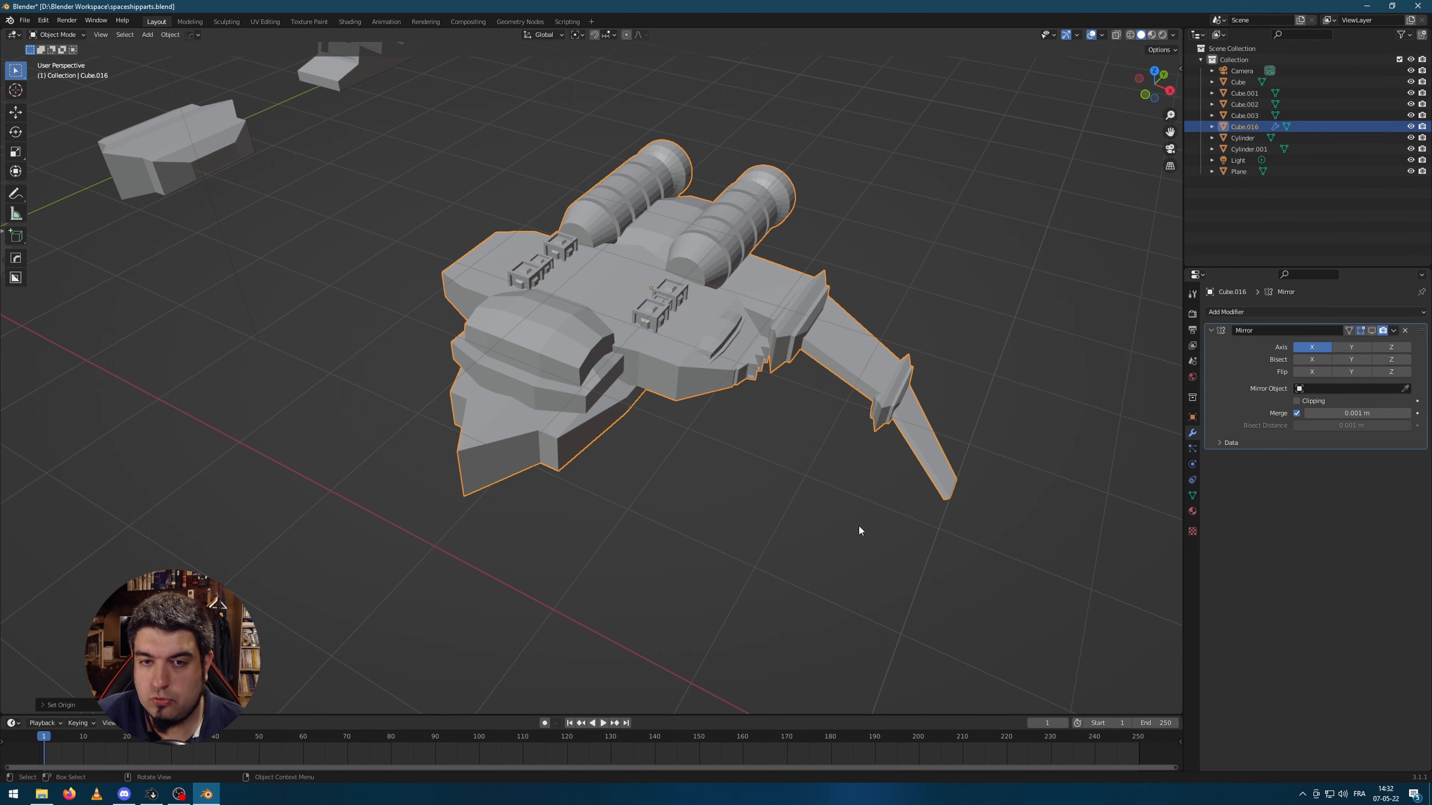
- Set the ship's origin to its center of mass (volume) and show the Mirror modifier in the viewport
middle_drag(859, 530, 673, 397)
right_click(673, 397)
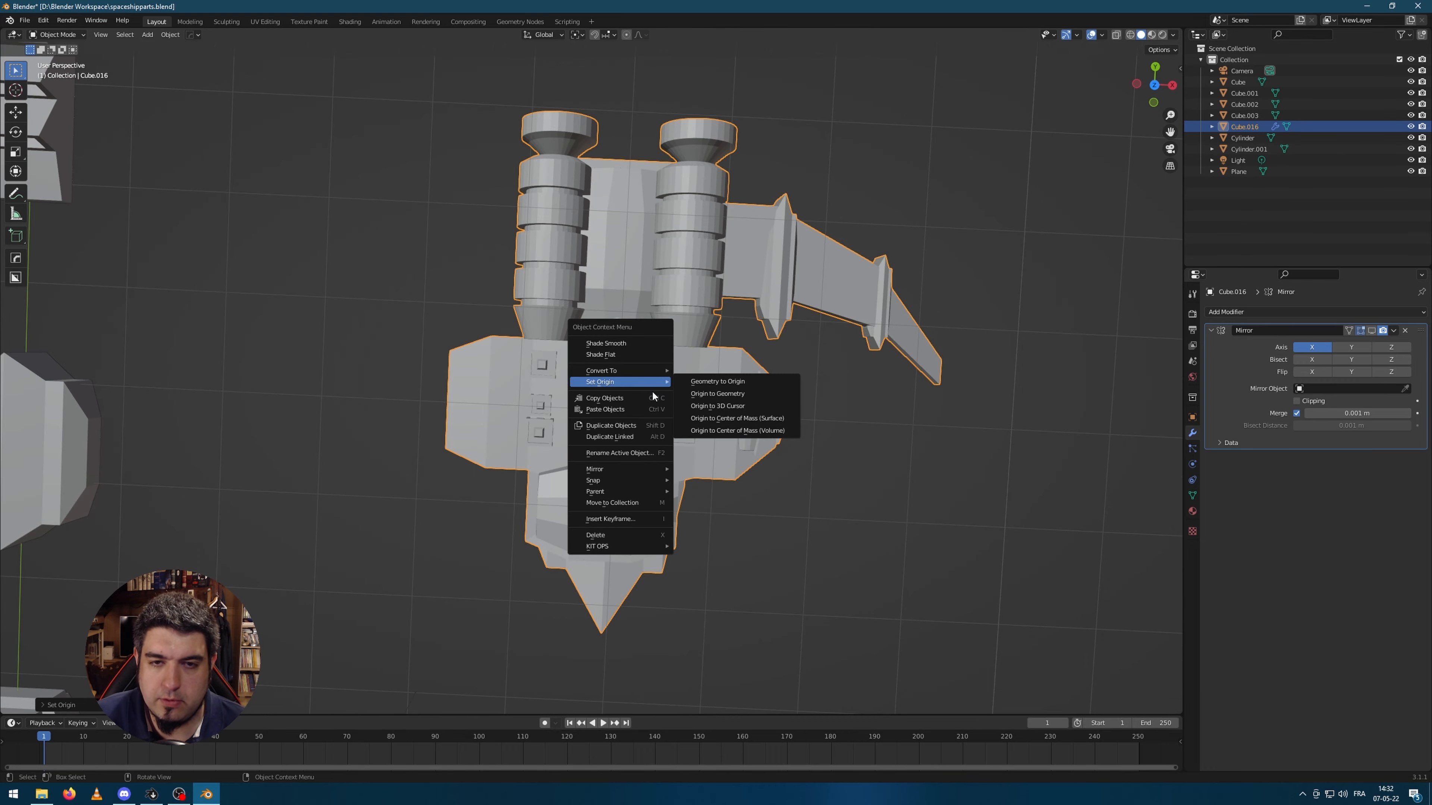
right_click(649, 387)
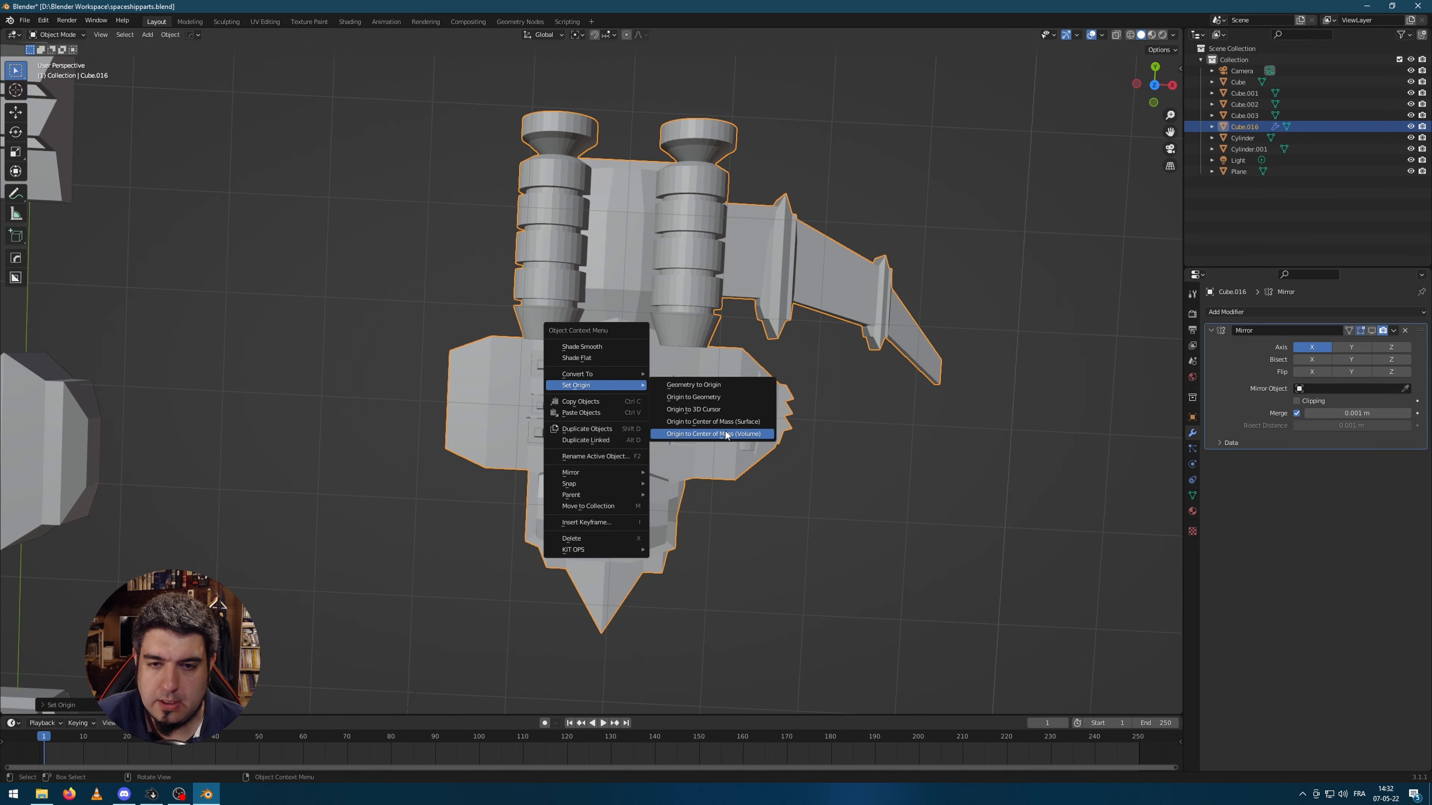
click(726, 434)
middle_drag(693, 395, 758, 307)
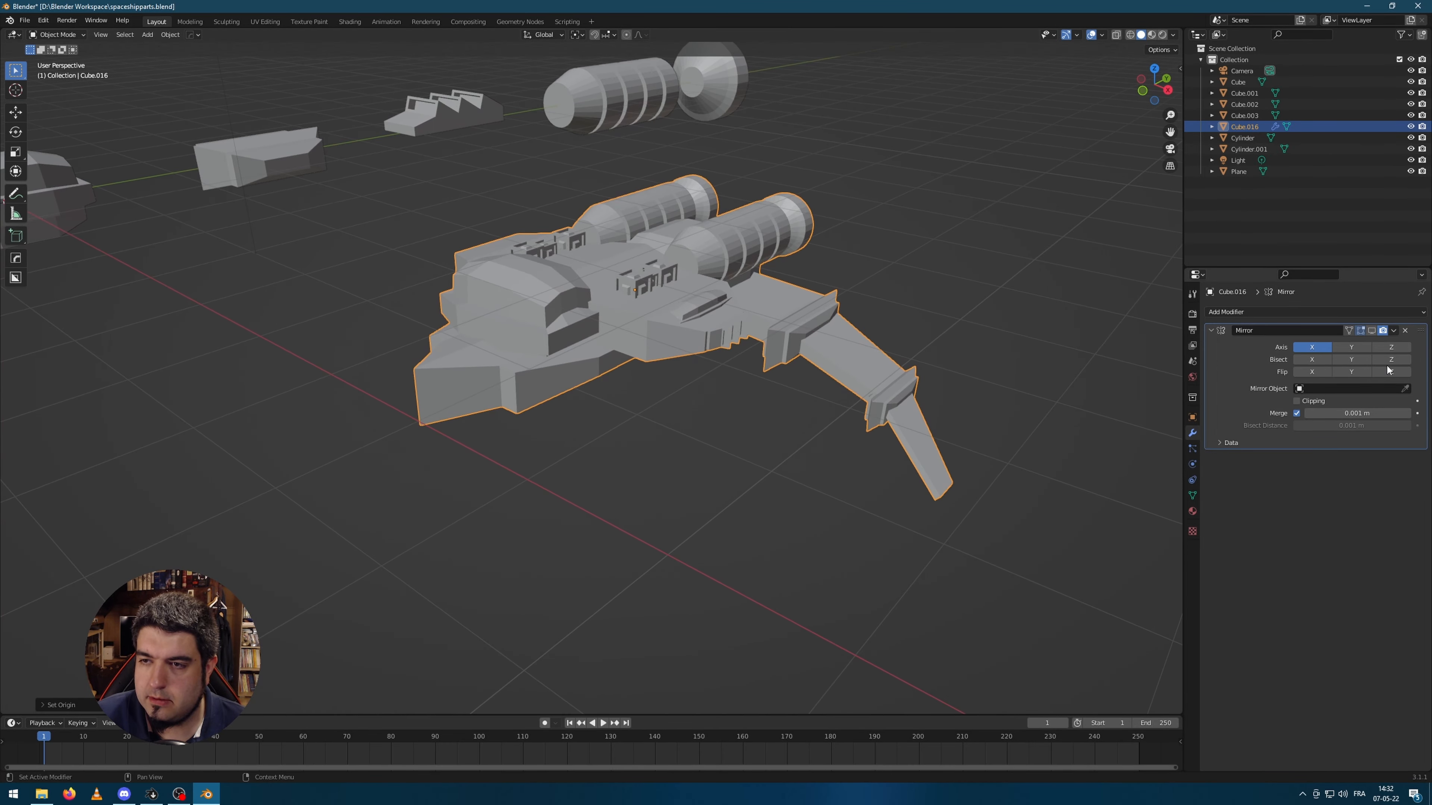
click(1372, 330)
middle_drag(1167, 383, 608, 325)
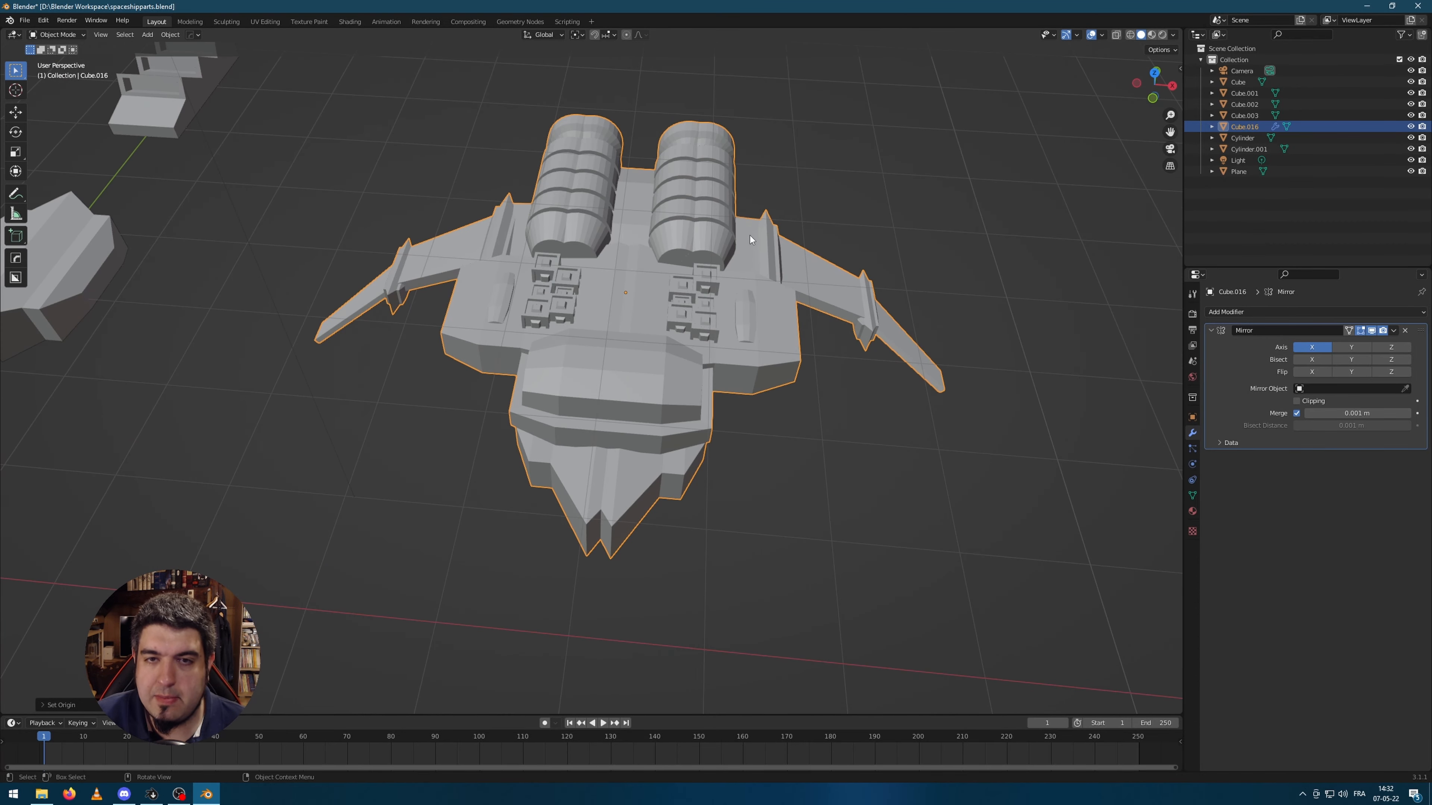
middle_drag(749, 240, 769, 286)
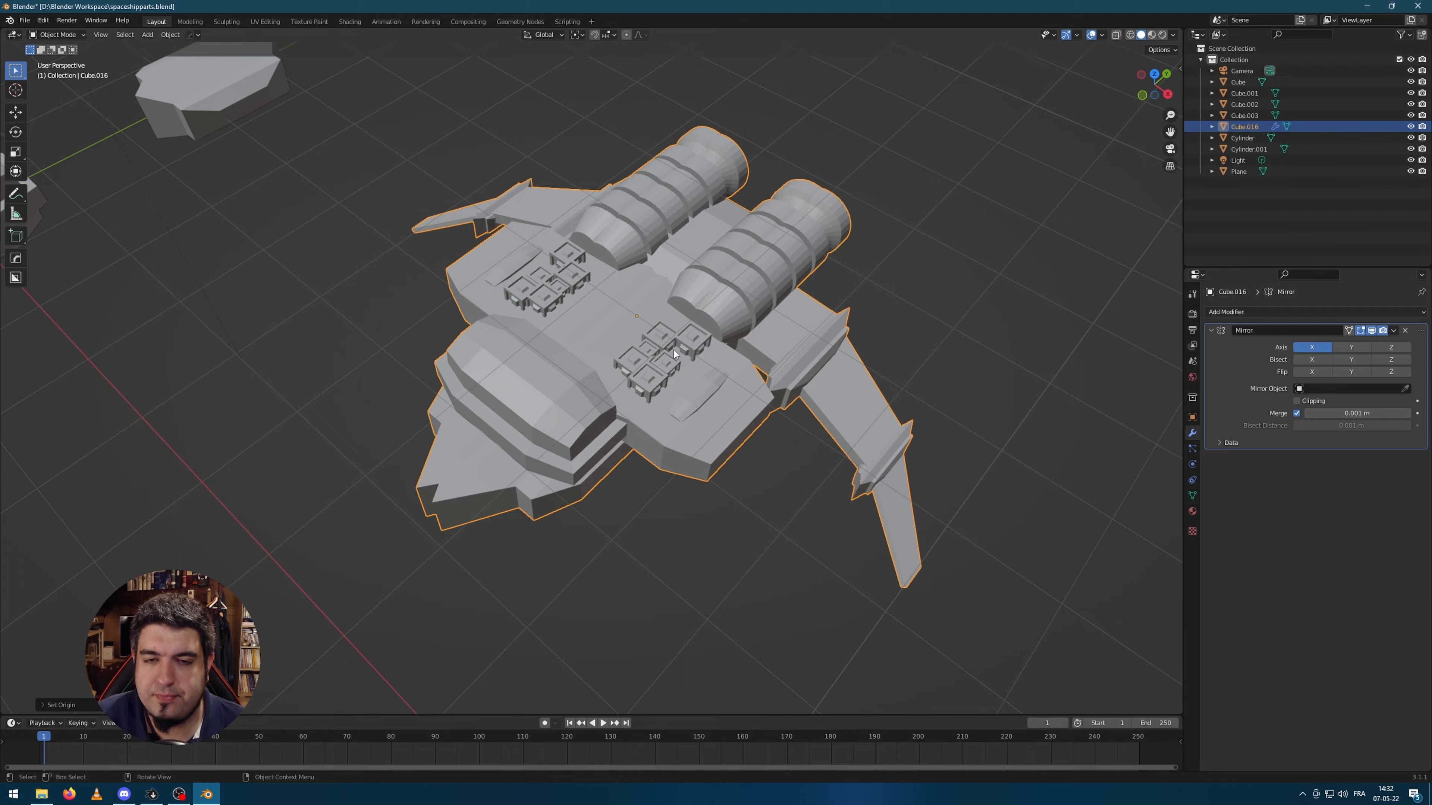
- In Edit Mode, hide the mirror result and snap the 3D cursor to the center edge on the hull's underside
middle_drag(710, 391, 639, 249)
scroll(663, 352, up, 4)
key(Tab)
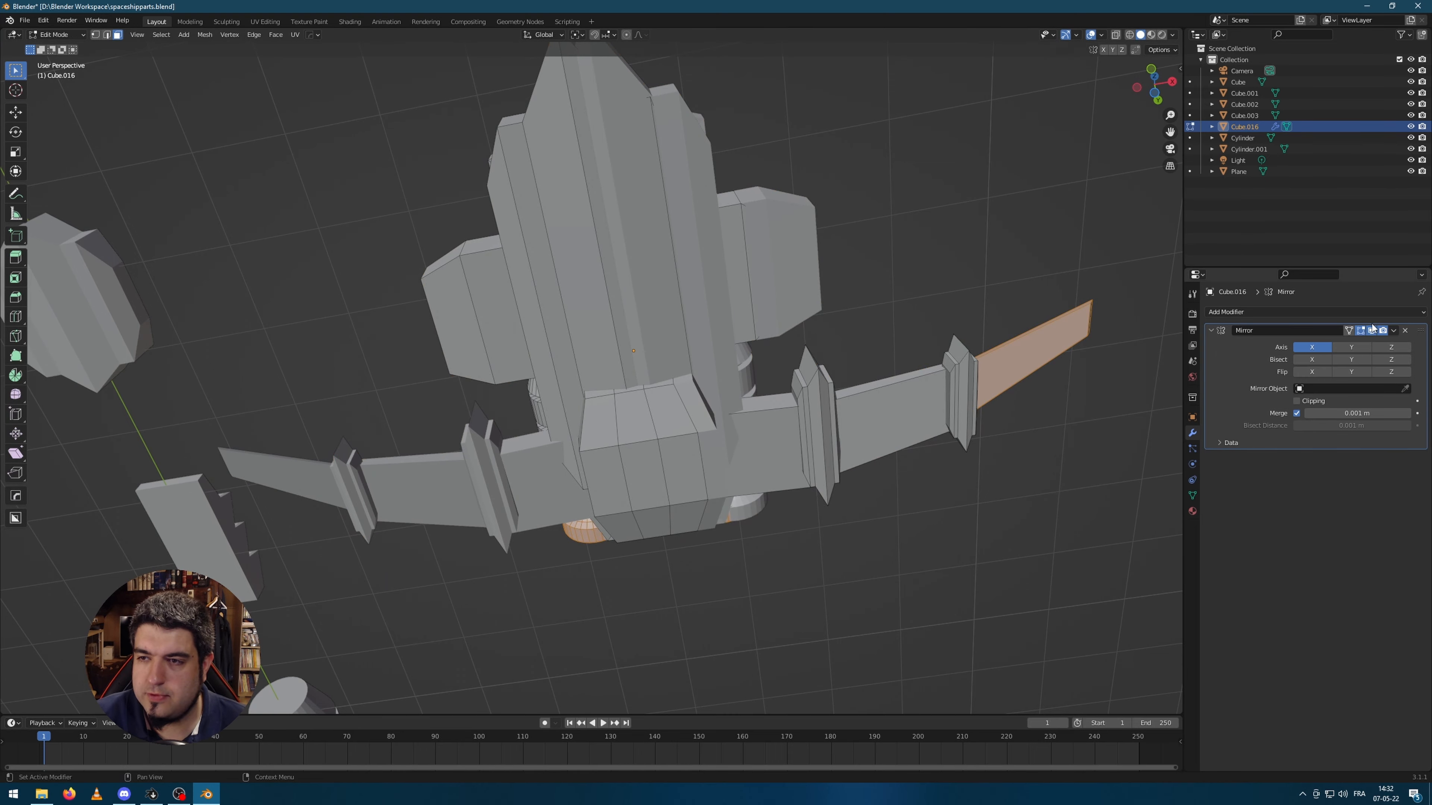
click(1210, 330)
click(1372, 331)
middle_drag(674, 294, 695, 259)
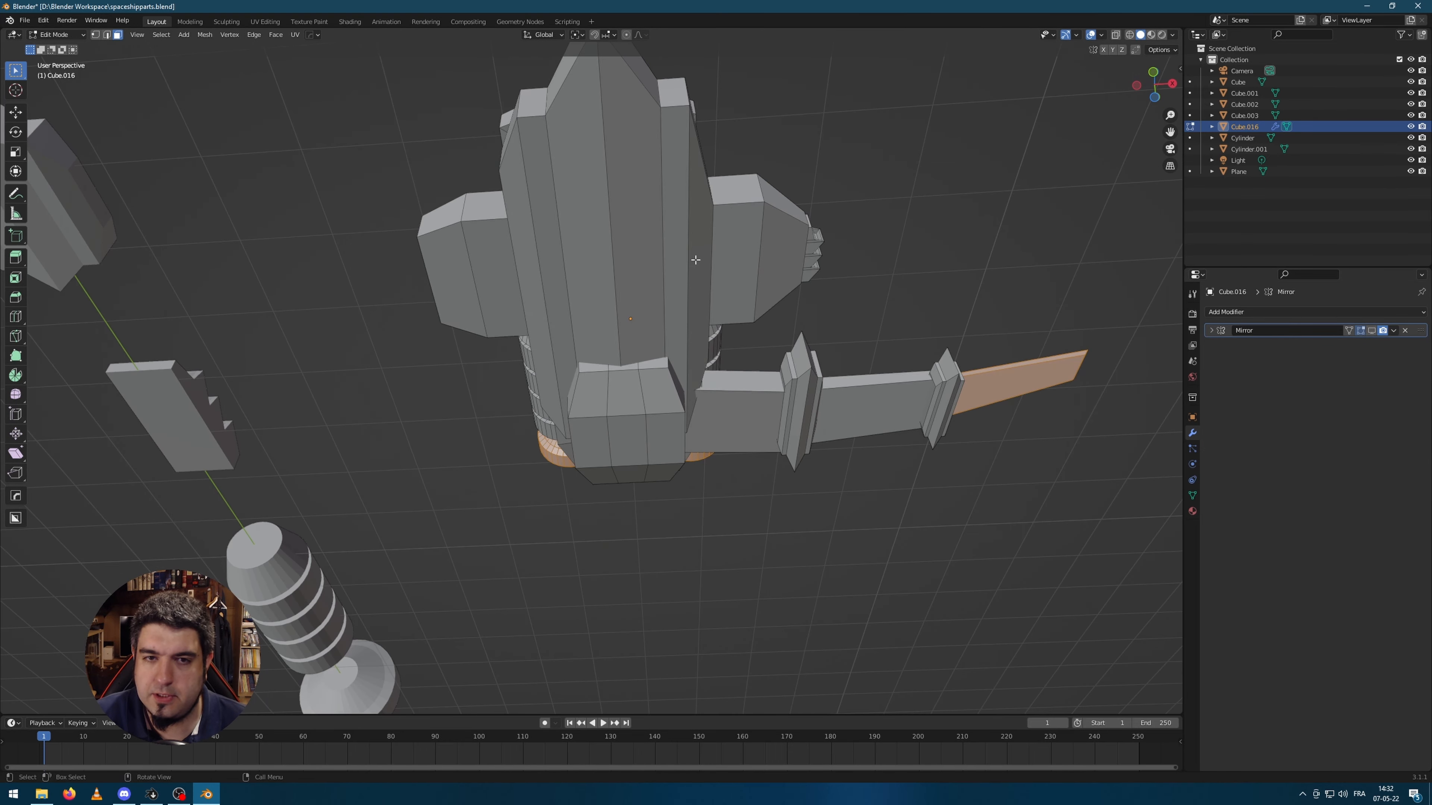
middle_drag(605, 207, 648, 229)
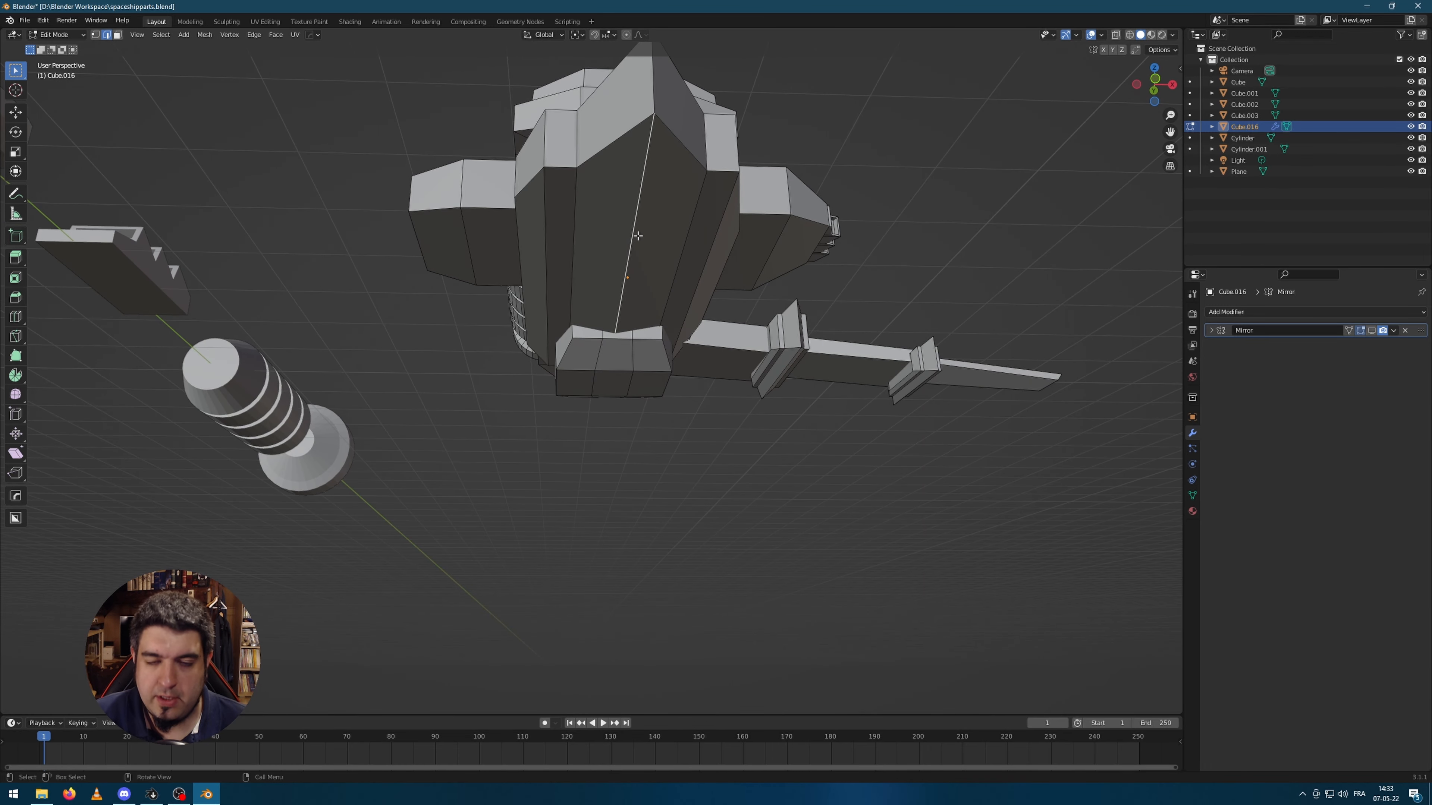
key(shift+s)
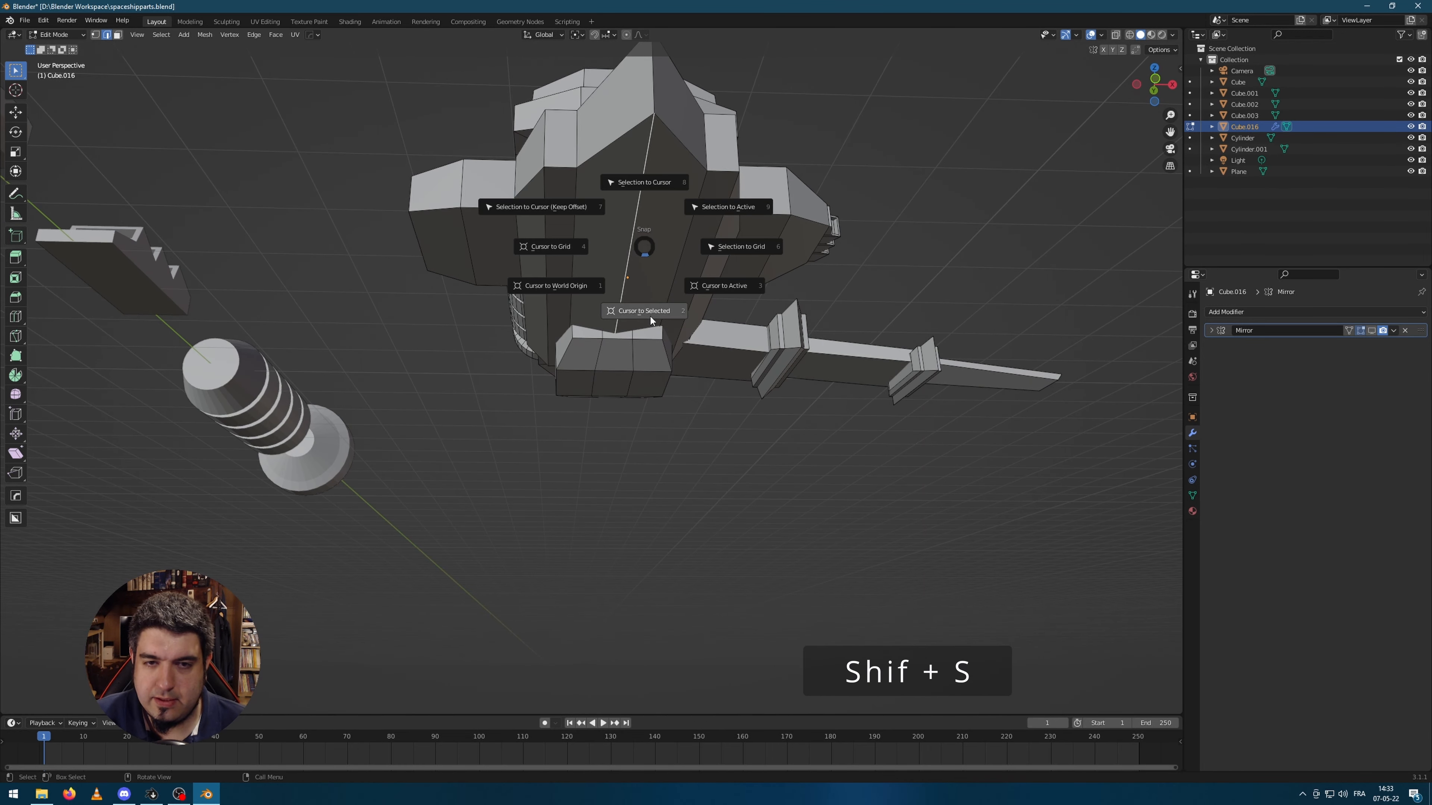
click(648, 312)
- Set the ship's origin to the 3D cursor in Object Mode and show the Mirror modifier in the viewport
middle_drag(712, 304, 638, 321)
key(Tab)
right_click(625, 273)
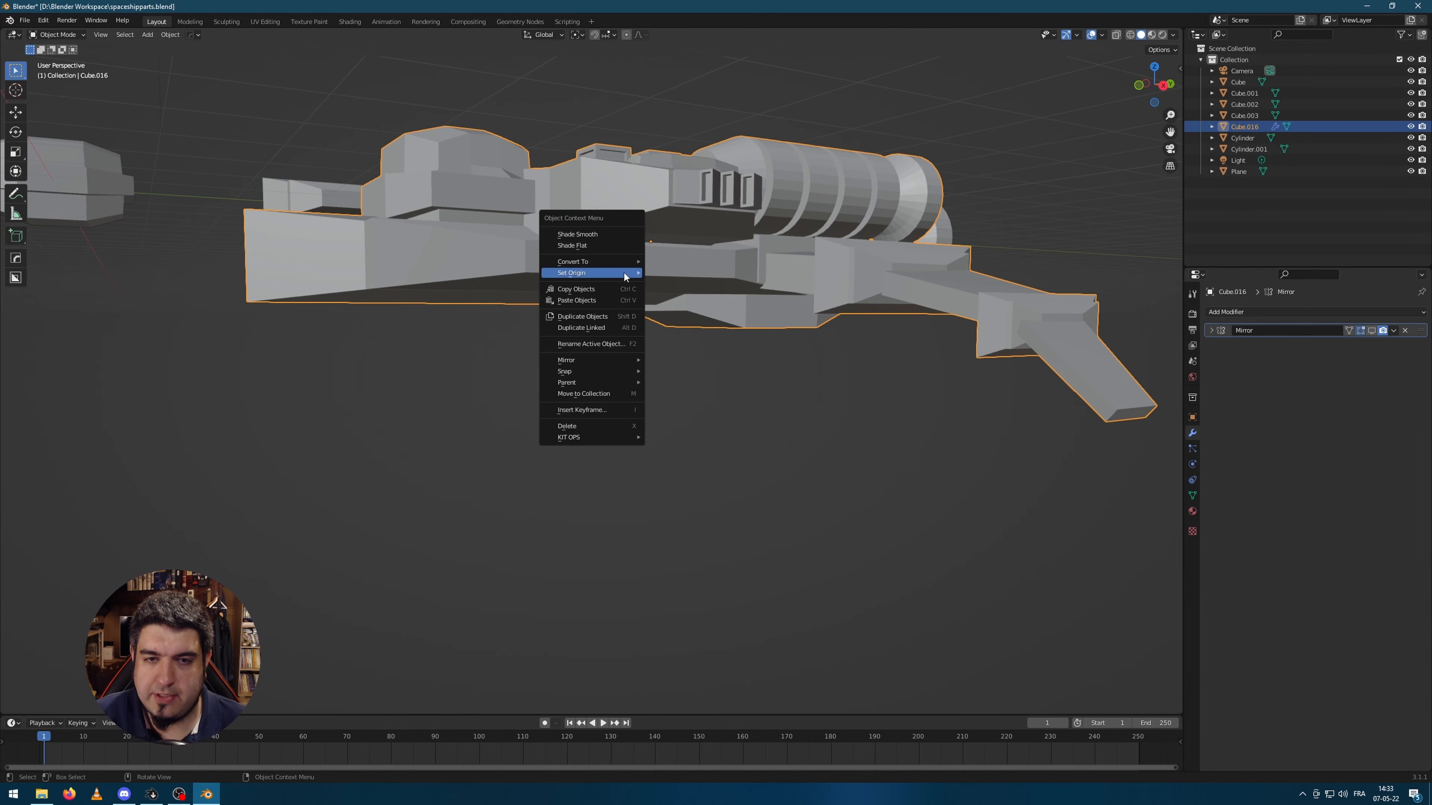
mouse_move(615, 274)
click(722, 301)
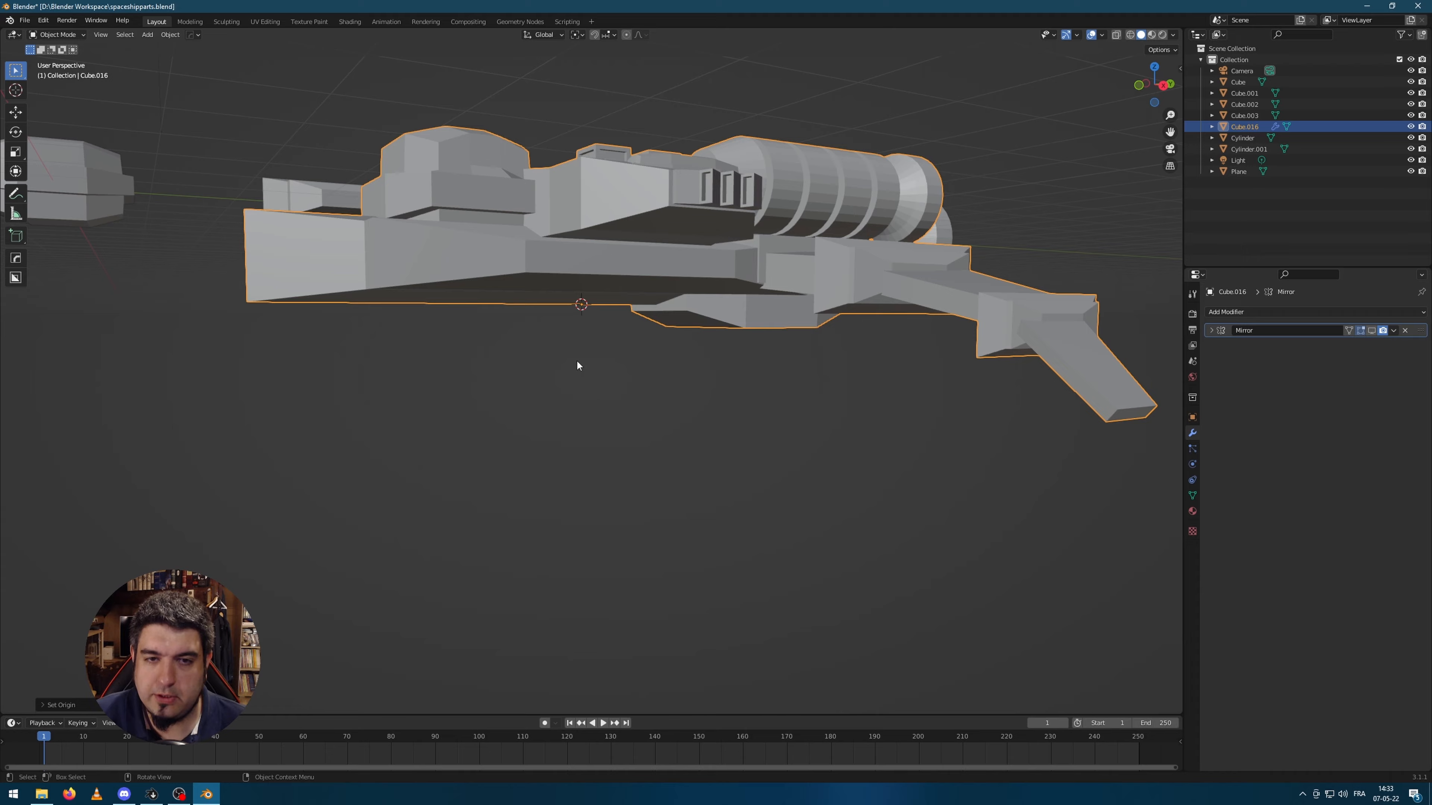
middle_drag(576, 359, 728, 432)
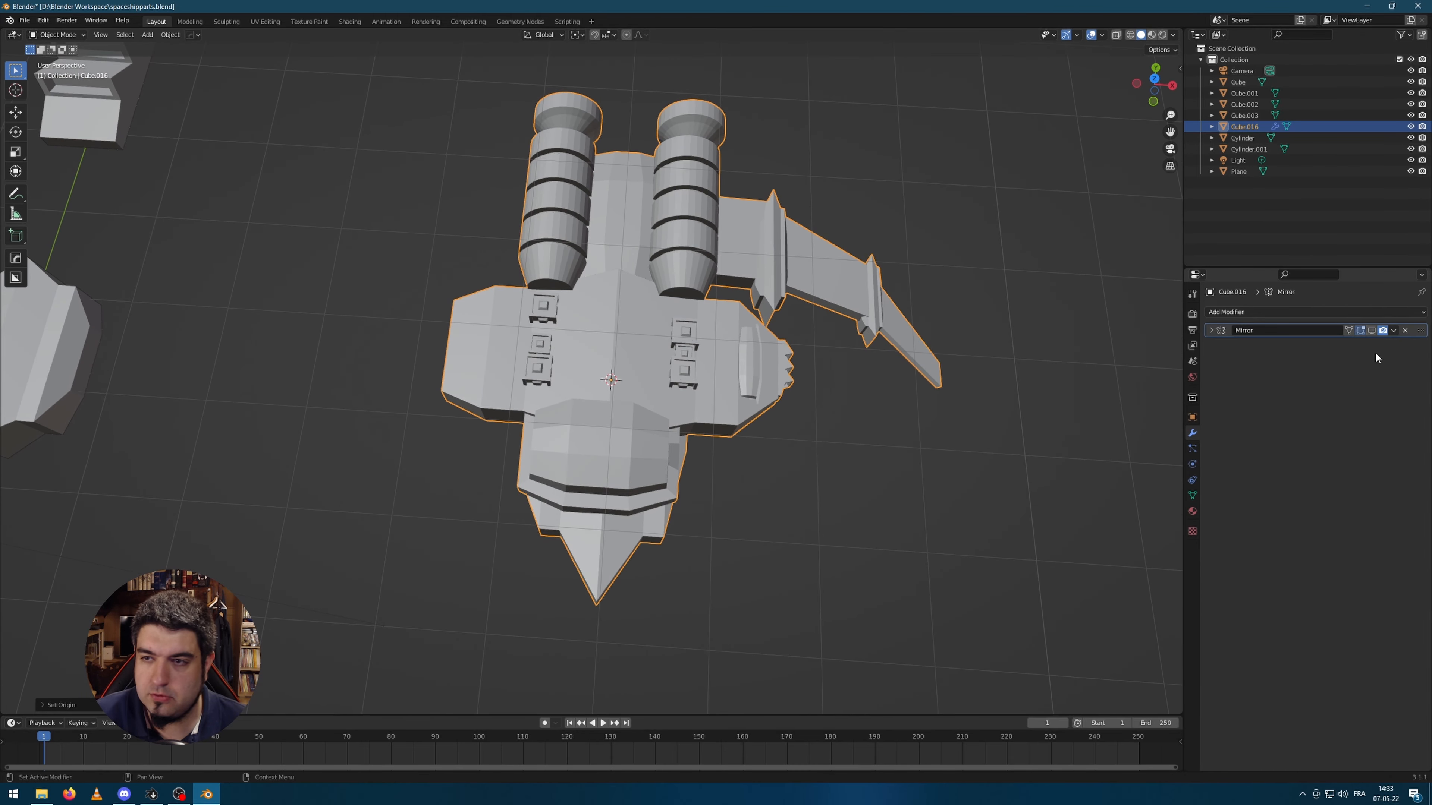
click(1371, 332)
middle_drag(914, 477, 400, 409)
middle_drag(444, 329, 543, 390)
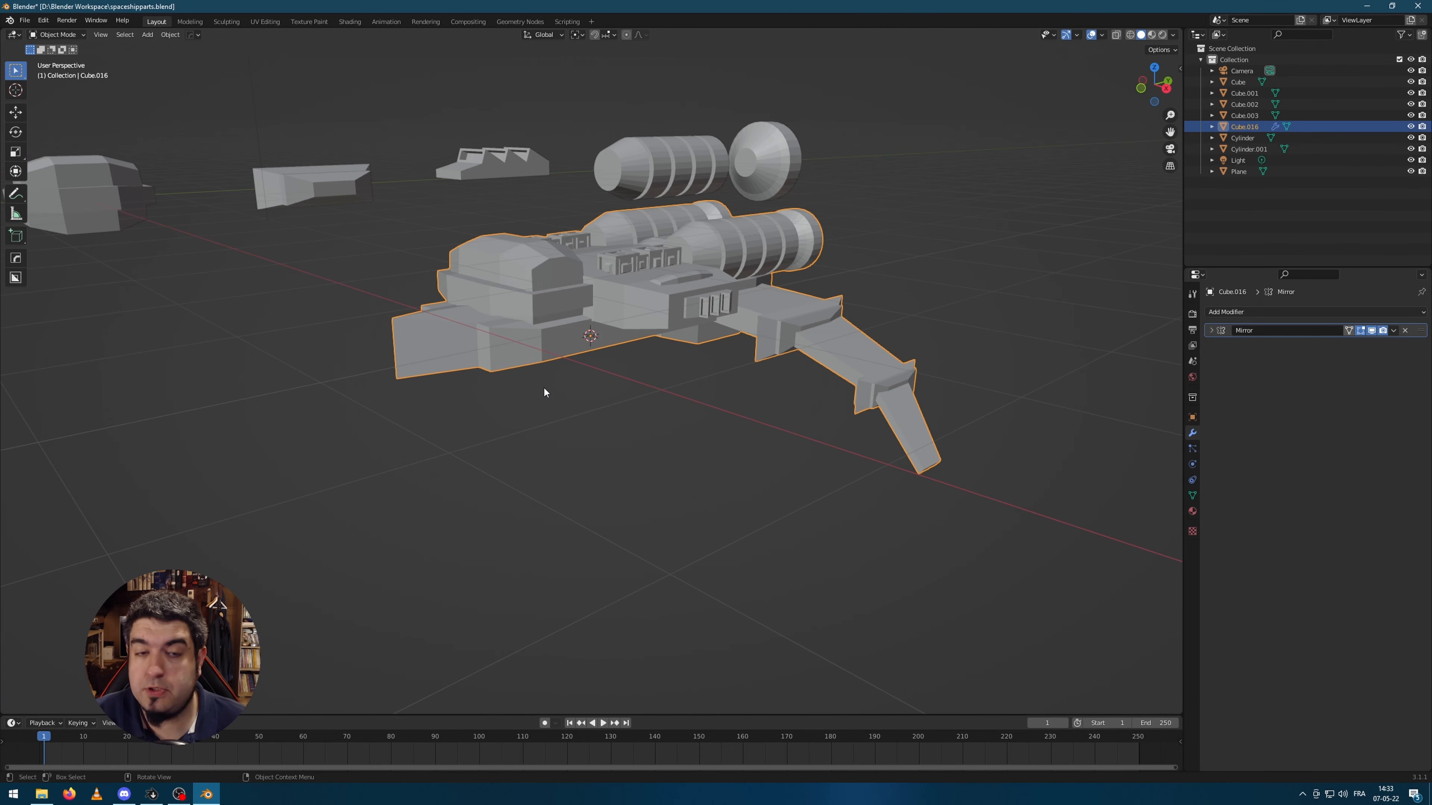
- Lower the upper vertex at the tip of the ship's nose by about 0.35 m along Z
middle_drag(432, 205, 455, 346)
key(Tab)
key(1)
click(483, 308)
key(g)
key(z)
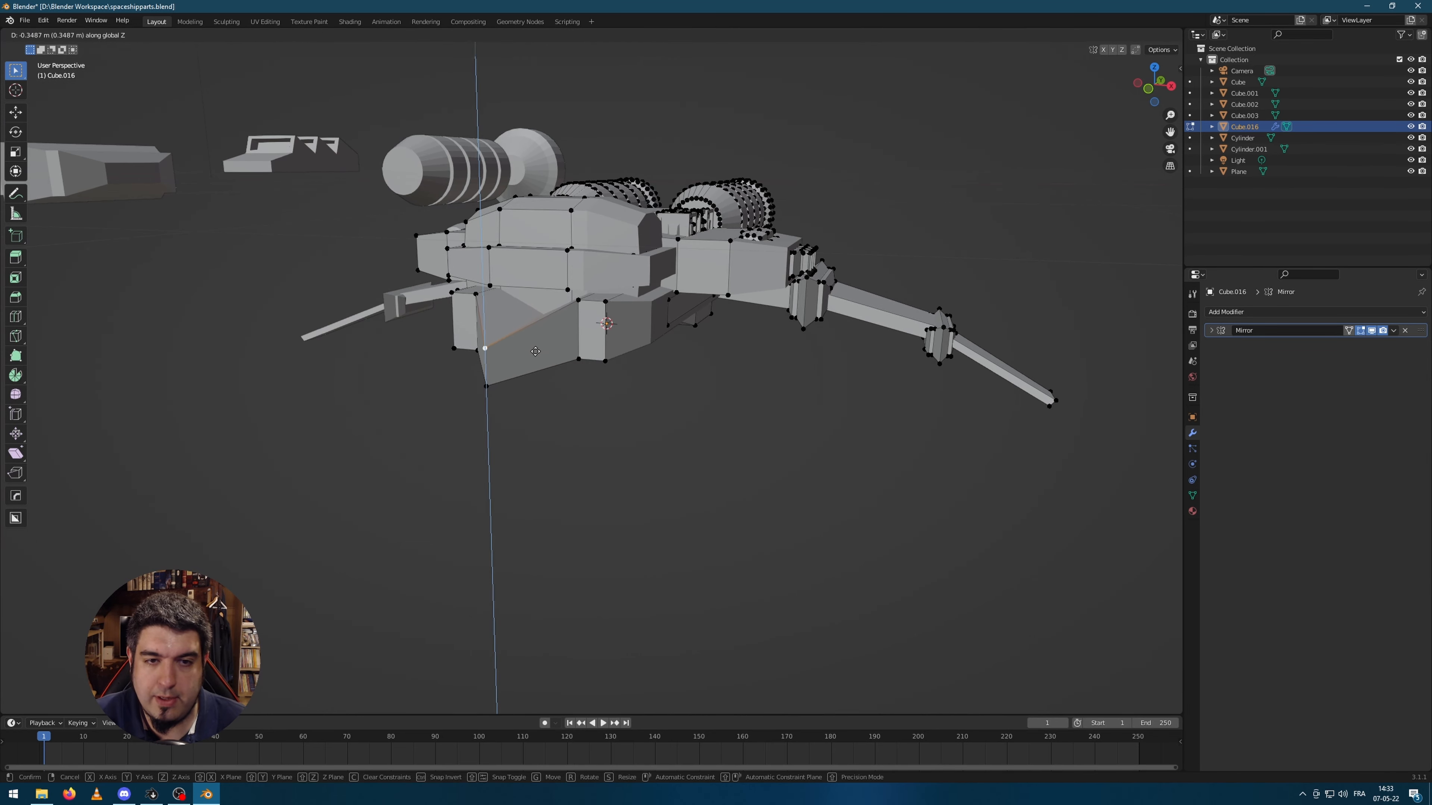
click(535, 351)
key(Tab)
middle_drag(536, 351, 482, 309)
key(Tab)
key(3)
click(482, 308)
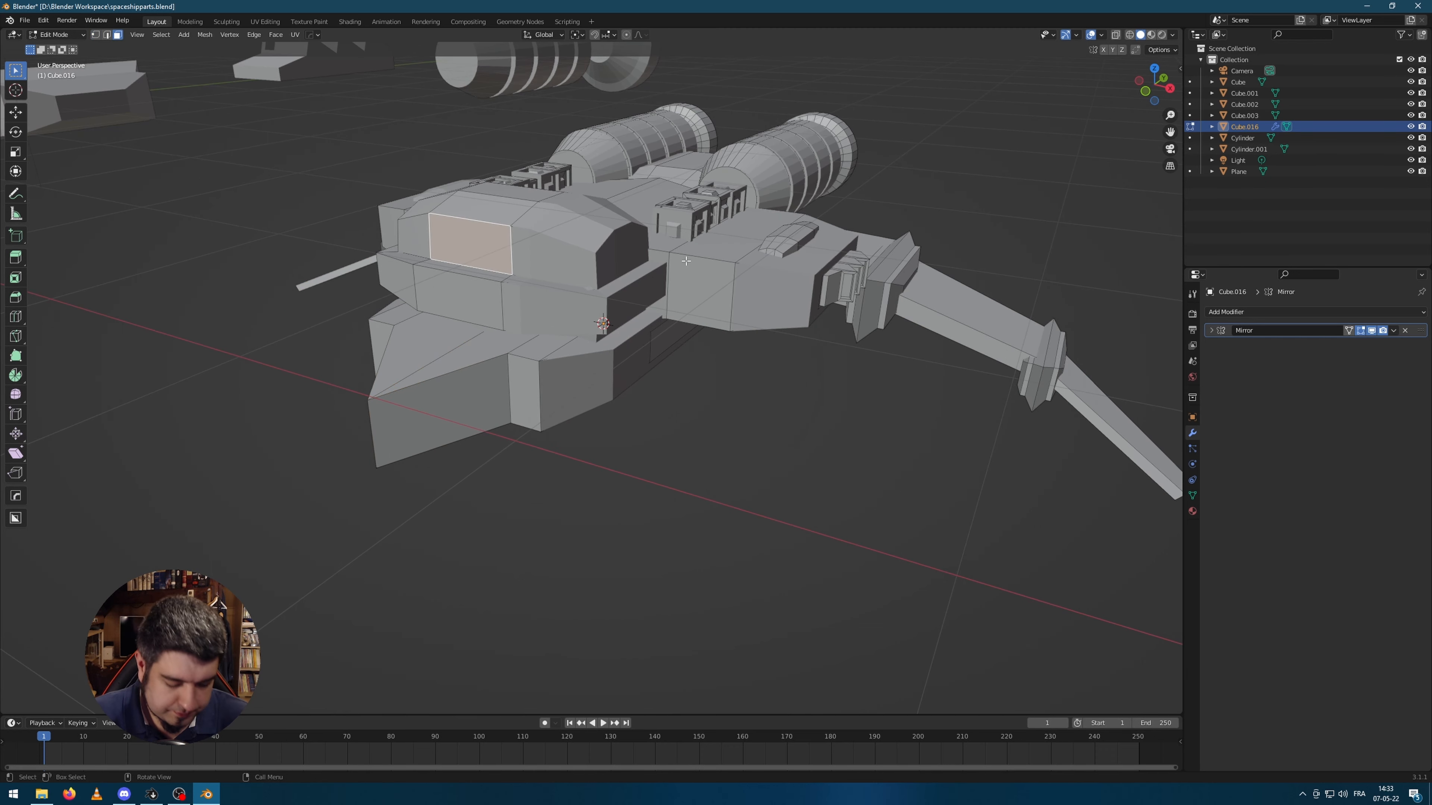
key(i)
right_click(590, 254)
shift+click(419, 247)
middle_drag(609, 283, 1070, 371)
key(i)
key(Tab)
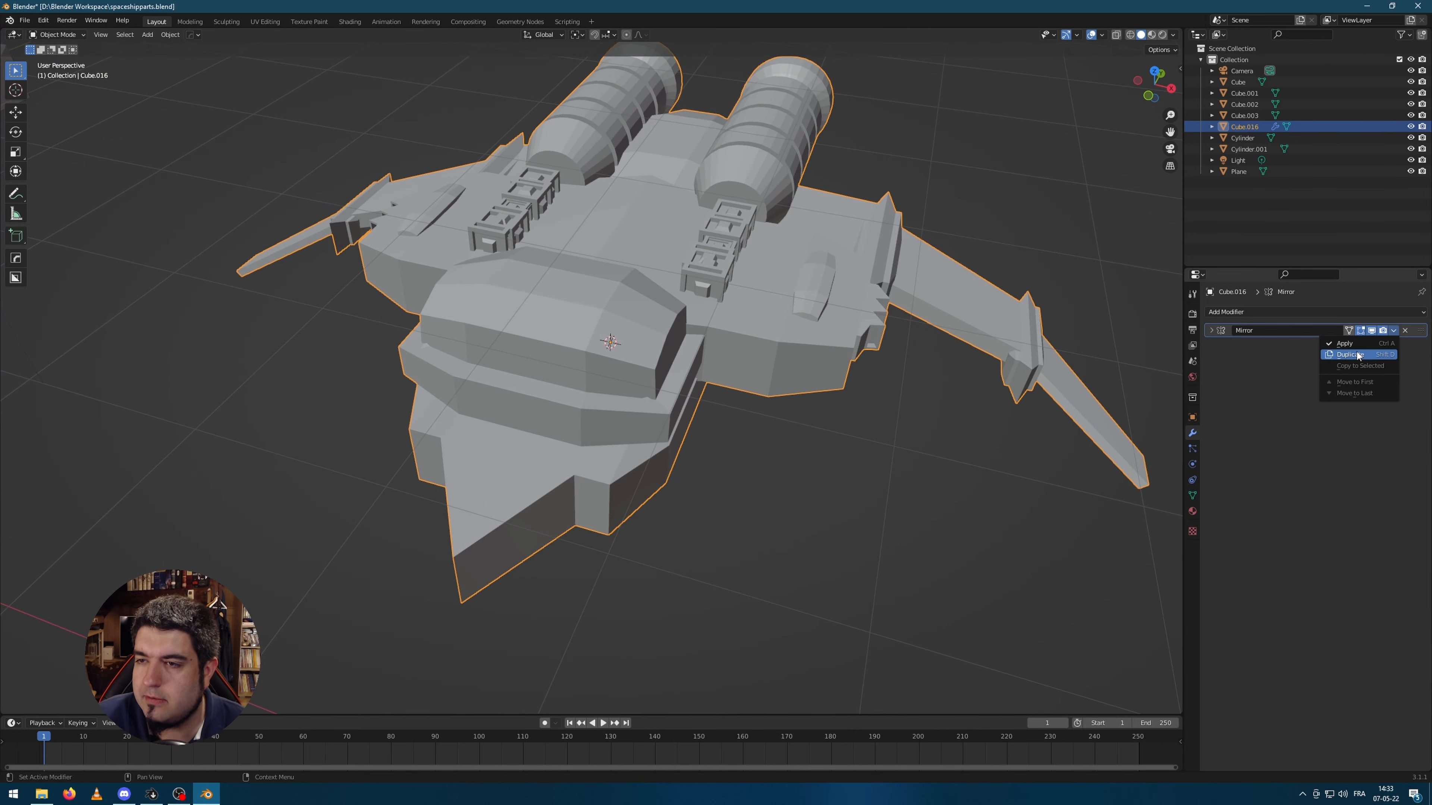
- Inset the front and adjacent side window faces of the cockpit individually by about 0.14 m
middle_drag(951, 479, 671, 407)
key(Tab)
click(600, 297)
shift+click(543, 292)
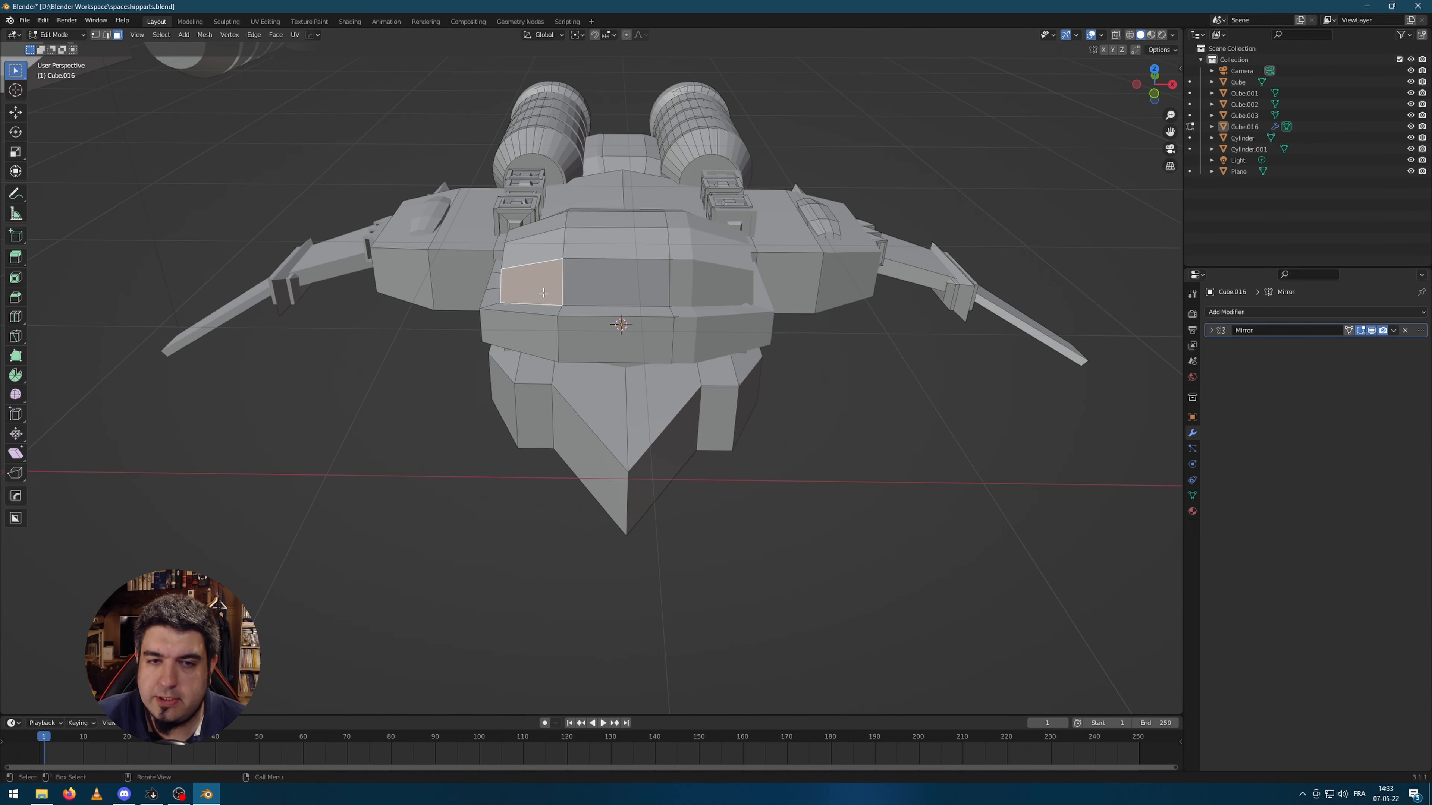
middle_drag(543, 292, 586, 302)
key(i)
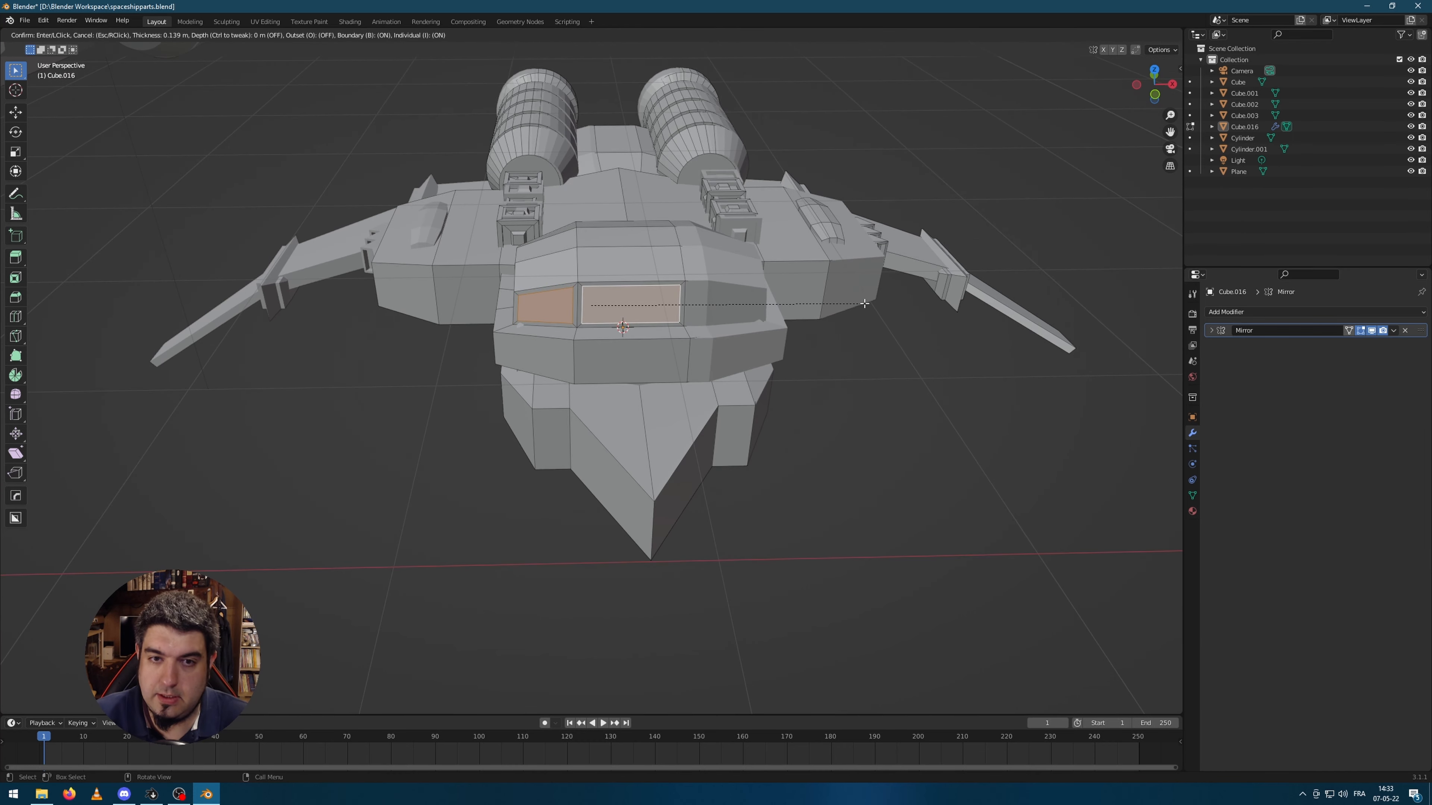
click(865, 303)
- Extrude the inset cockpit window faces inward by about 0.02 m and return to Object Mode
middle_drag(865, 303, 823, 339)
key(e)
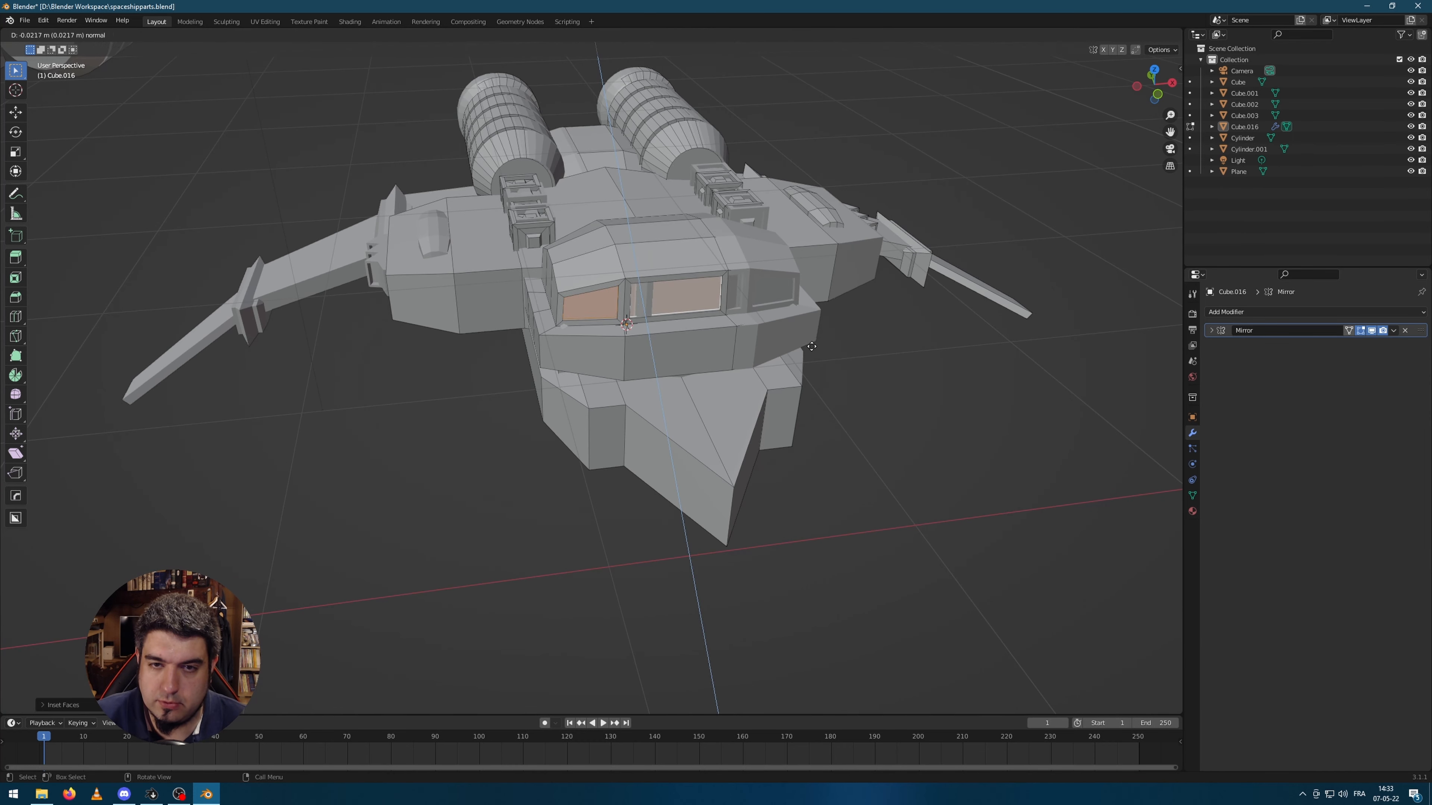
click(811, 346)
key(Tab)
- Move the rearmost crate of the deck group to the group's inner side and scale it to about 0.58
middle_drag(924, 465, 792, 463)
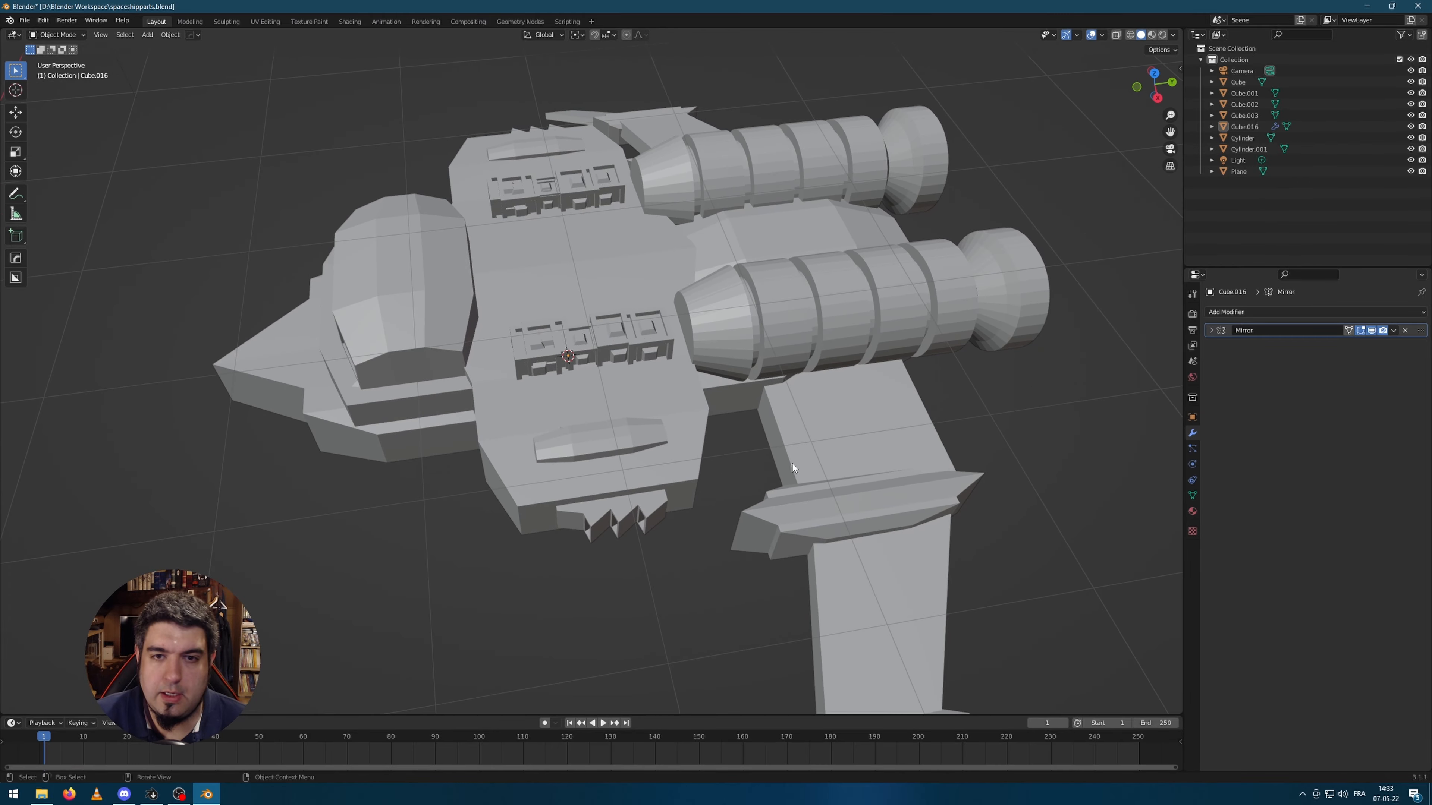
click(572, 375)
scroll(626, 316, up, 3)
middle_drag(637, 350, 653, 341)
key(Tab)
scroll(646, 291, up, 2)
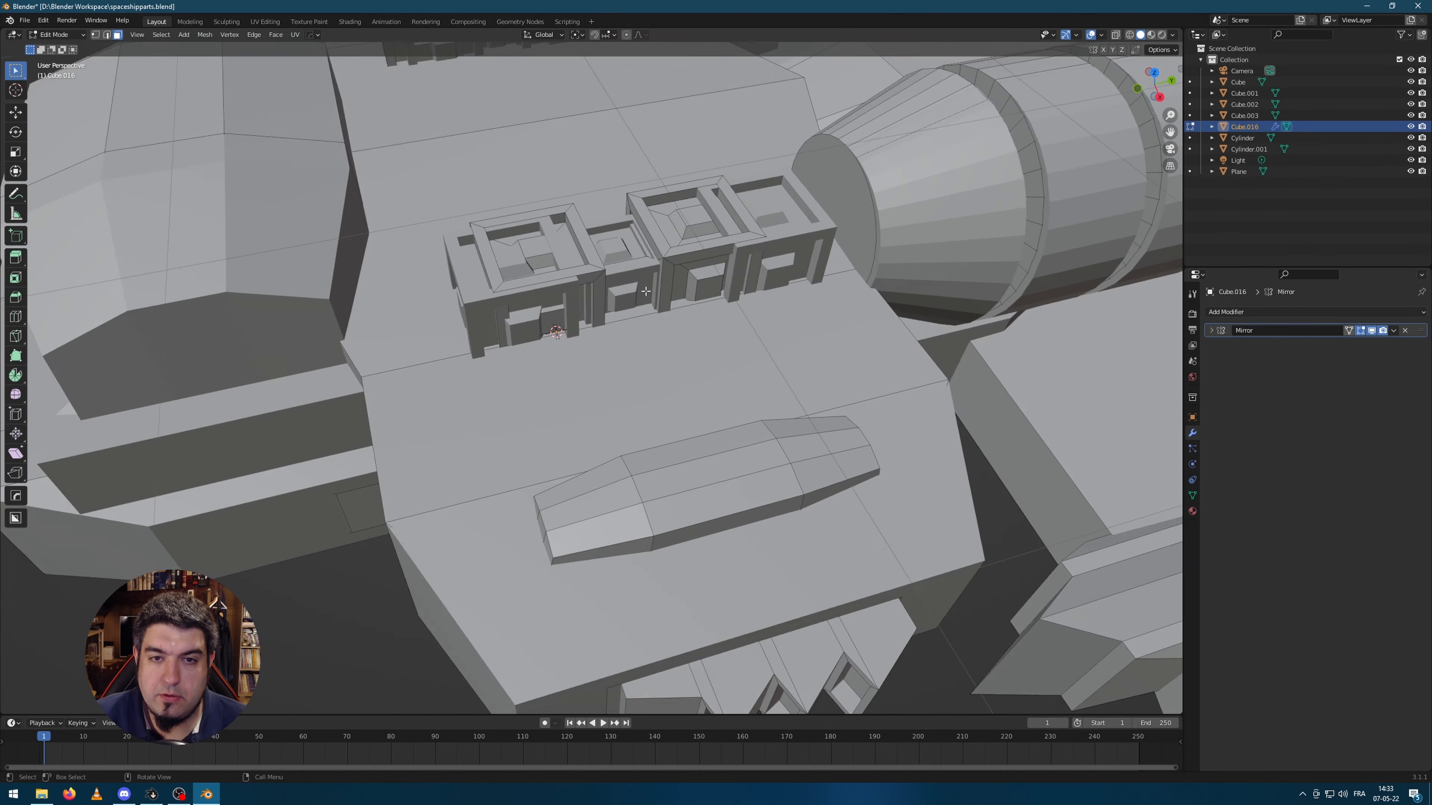
middle_drag(645, 292, 638, 166)
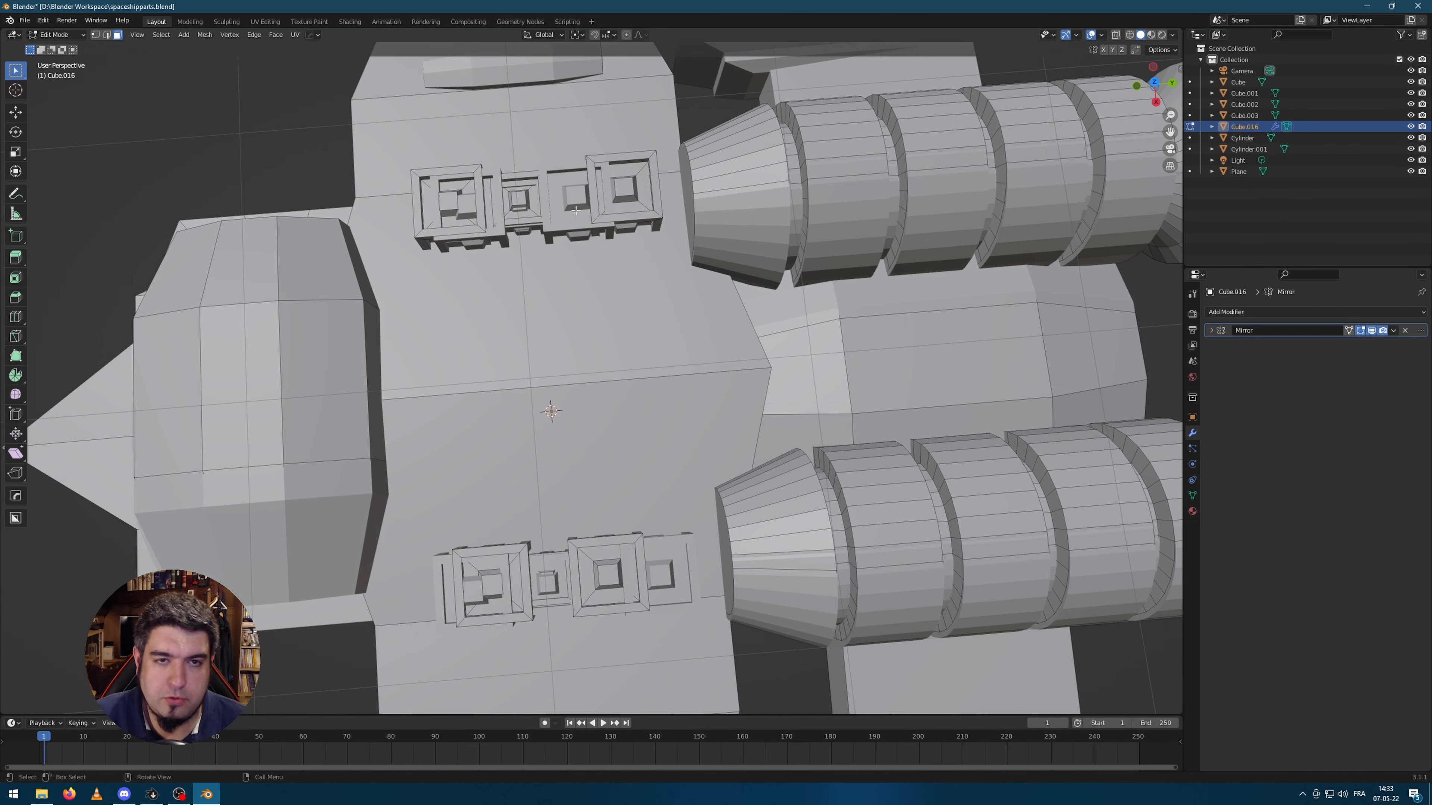
middle_drag(649, 375, 624, 226)
key(l)
key(g)
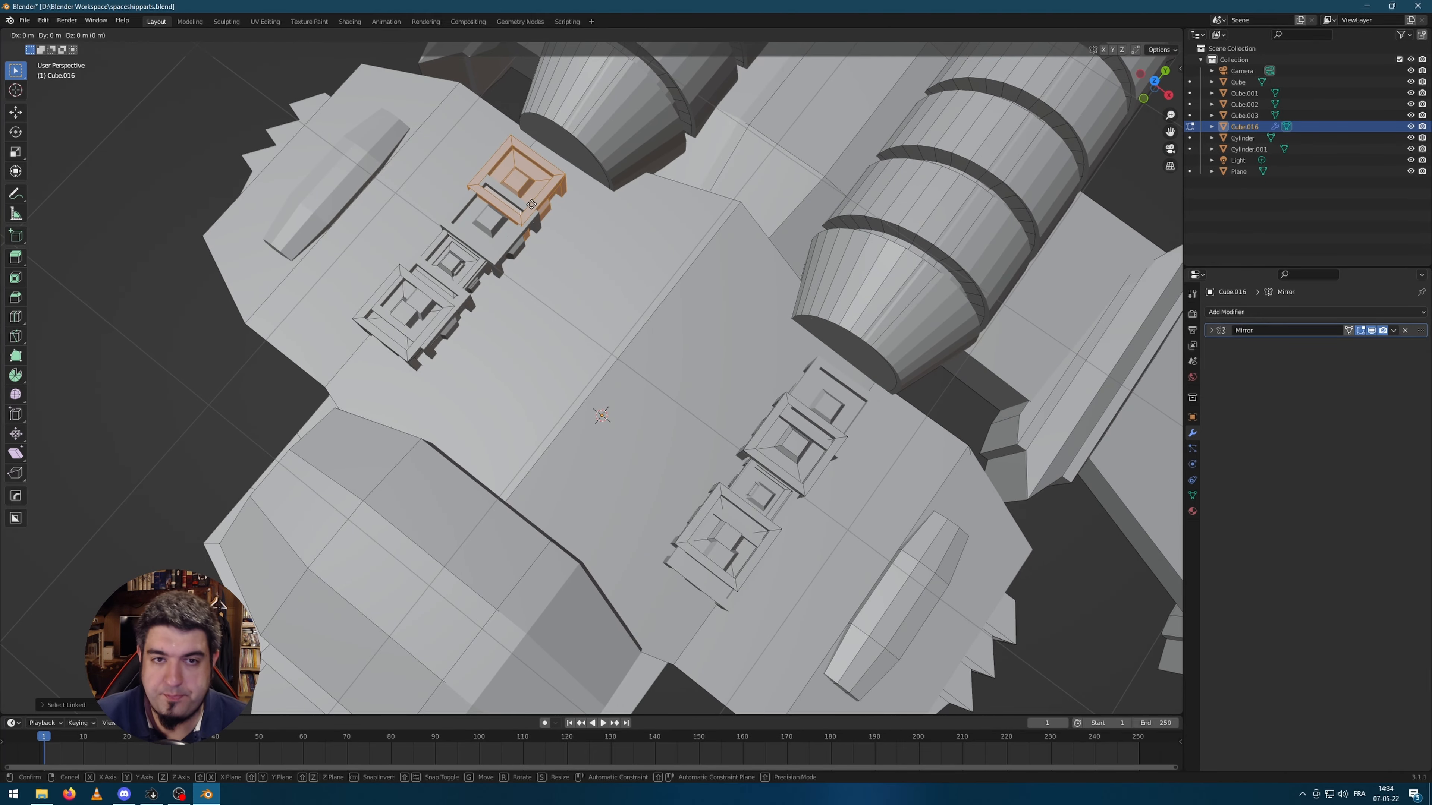
click(630, 322)
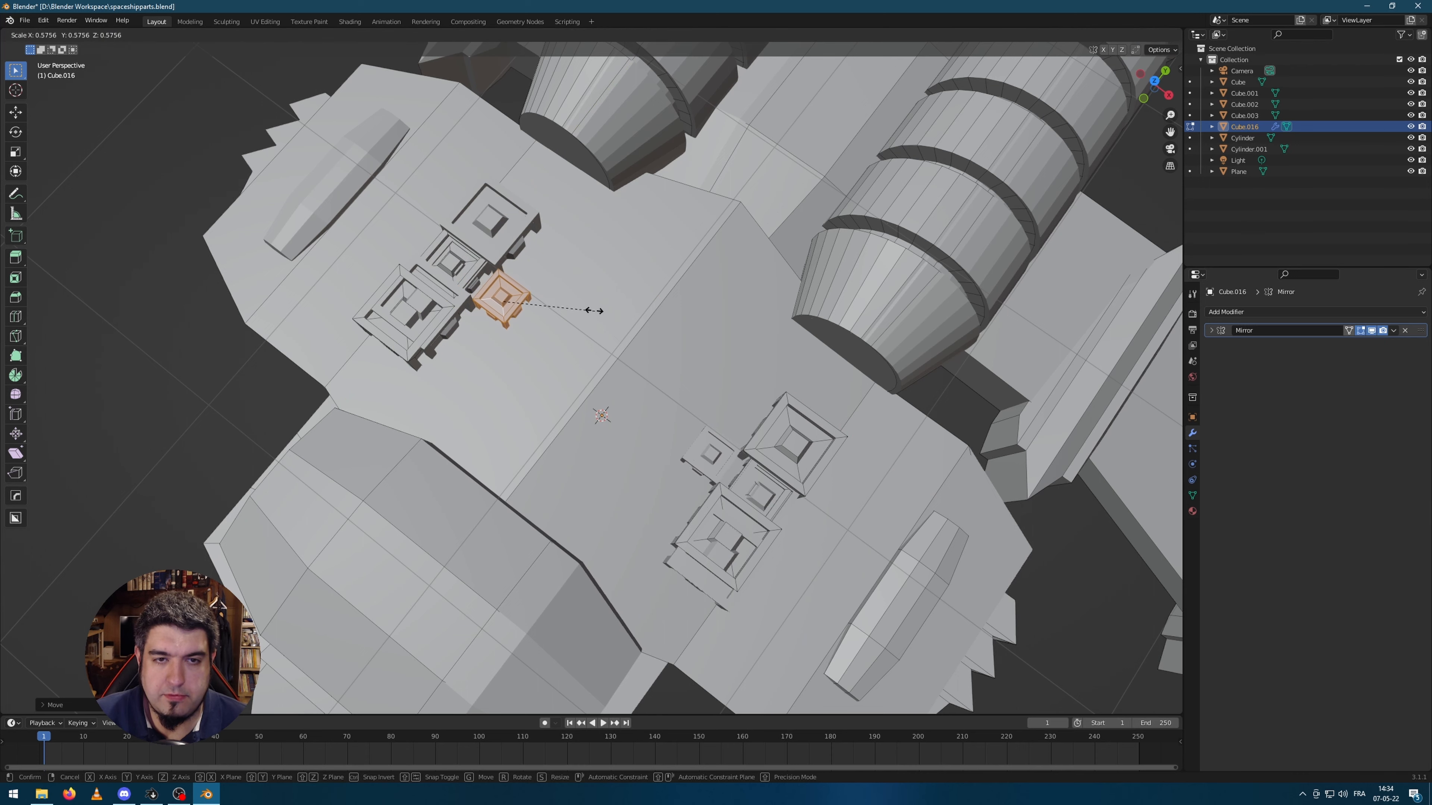
- Duplicate the small crate and place the copy along X on the outer side of the deck crate group
middle_drag(630, 322, 702, 247)
key(g)
key(x)
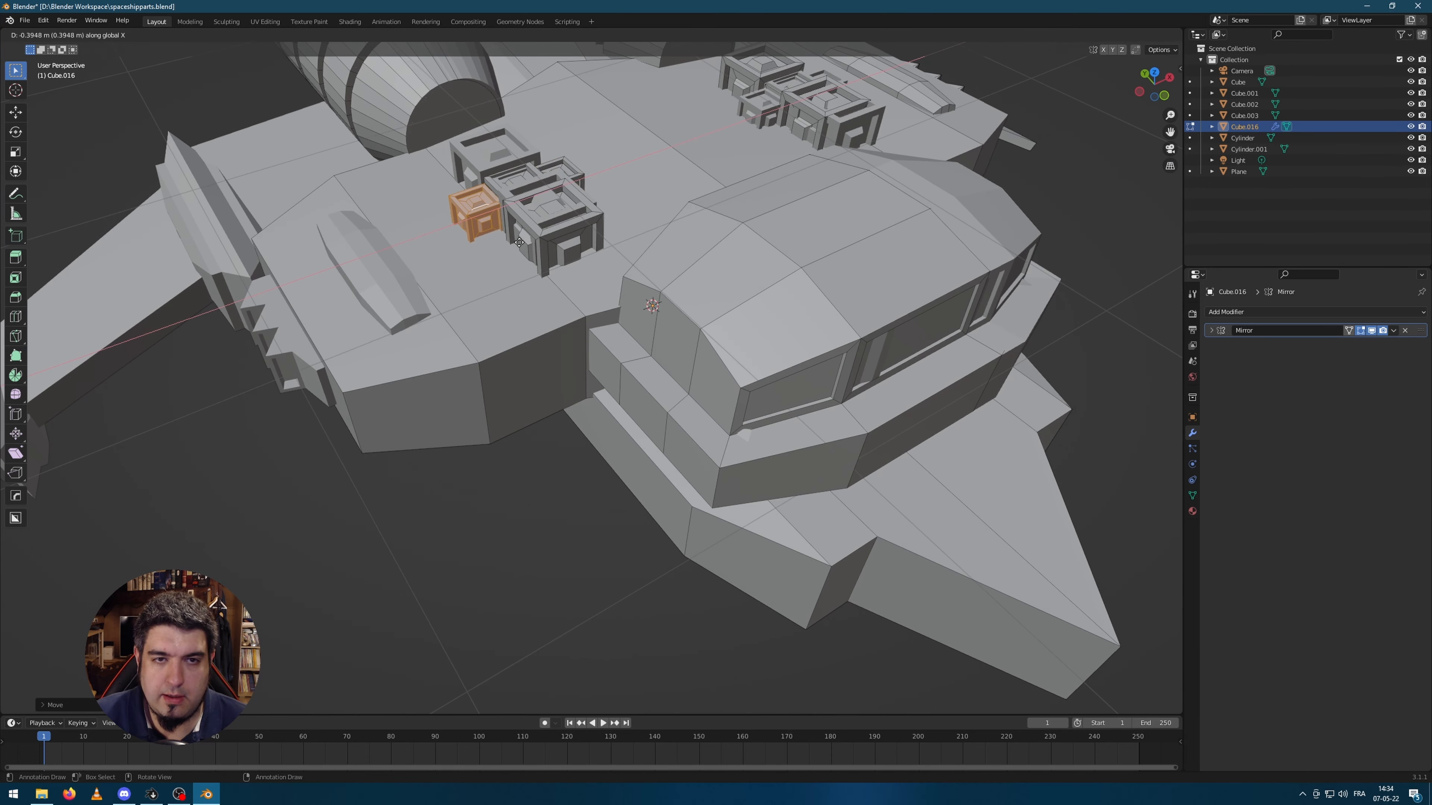
click(526, 244)
middle_drag(525, 244, 787, 446)
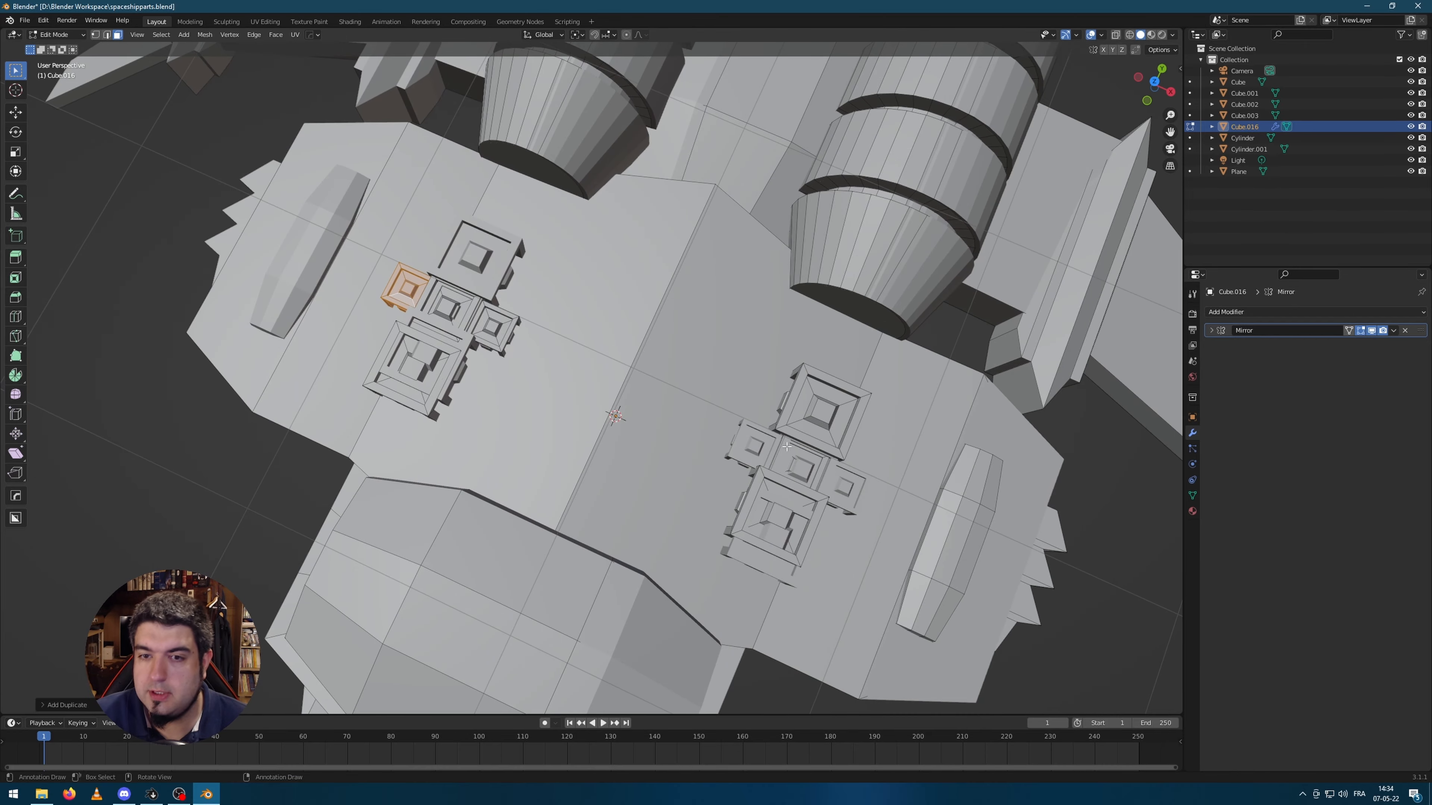
- Return to Object Mode and apply the ship's Mirror modifier
key(Tab)
middle_drag(271, 479, 413, 423)
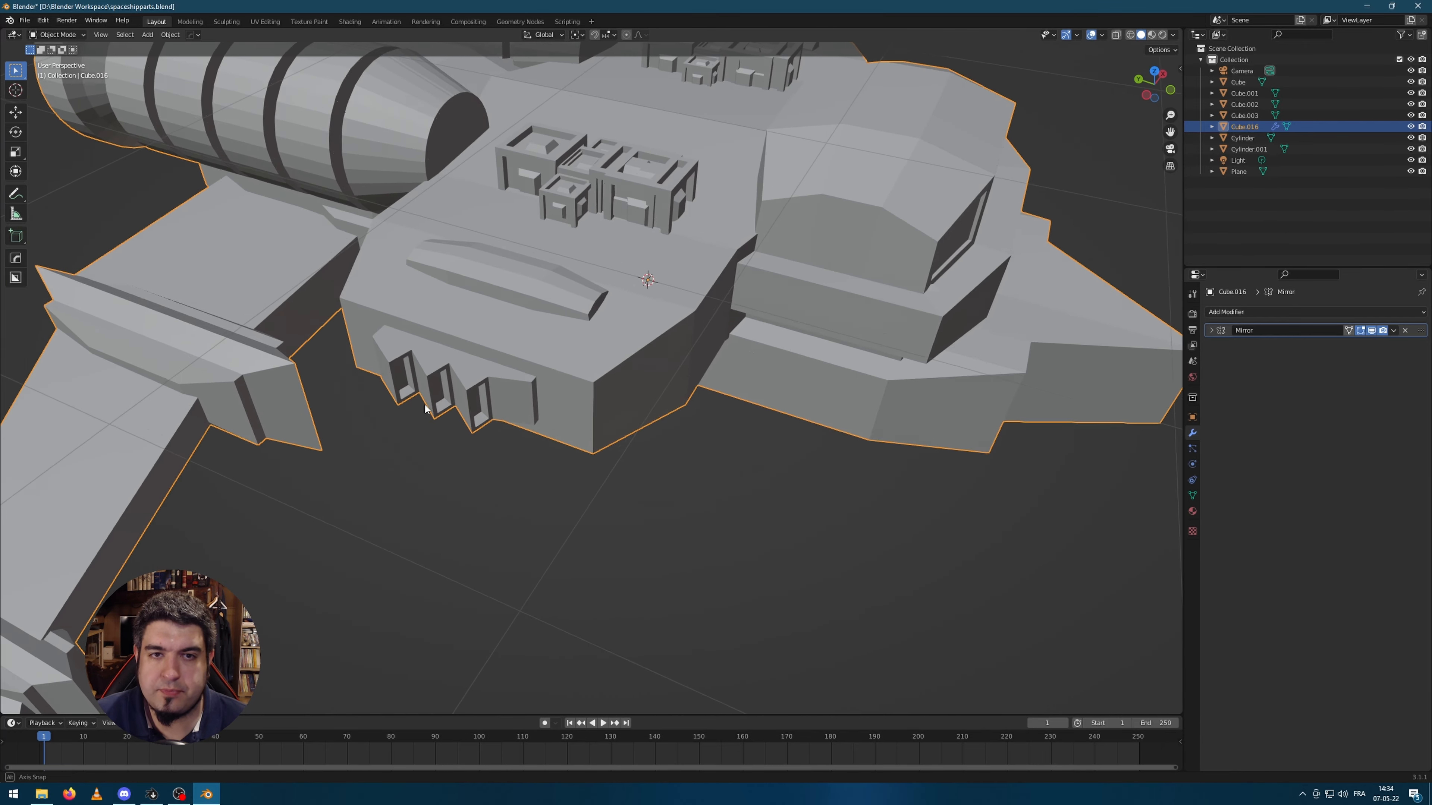
key(Tab)
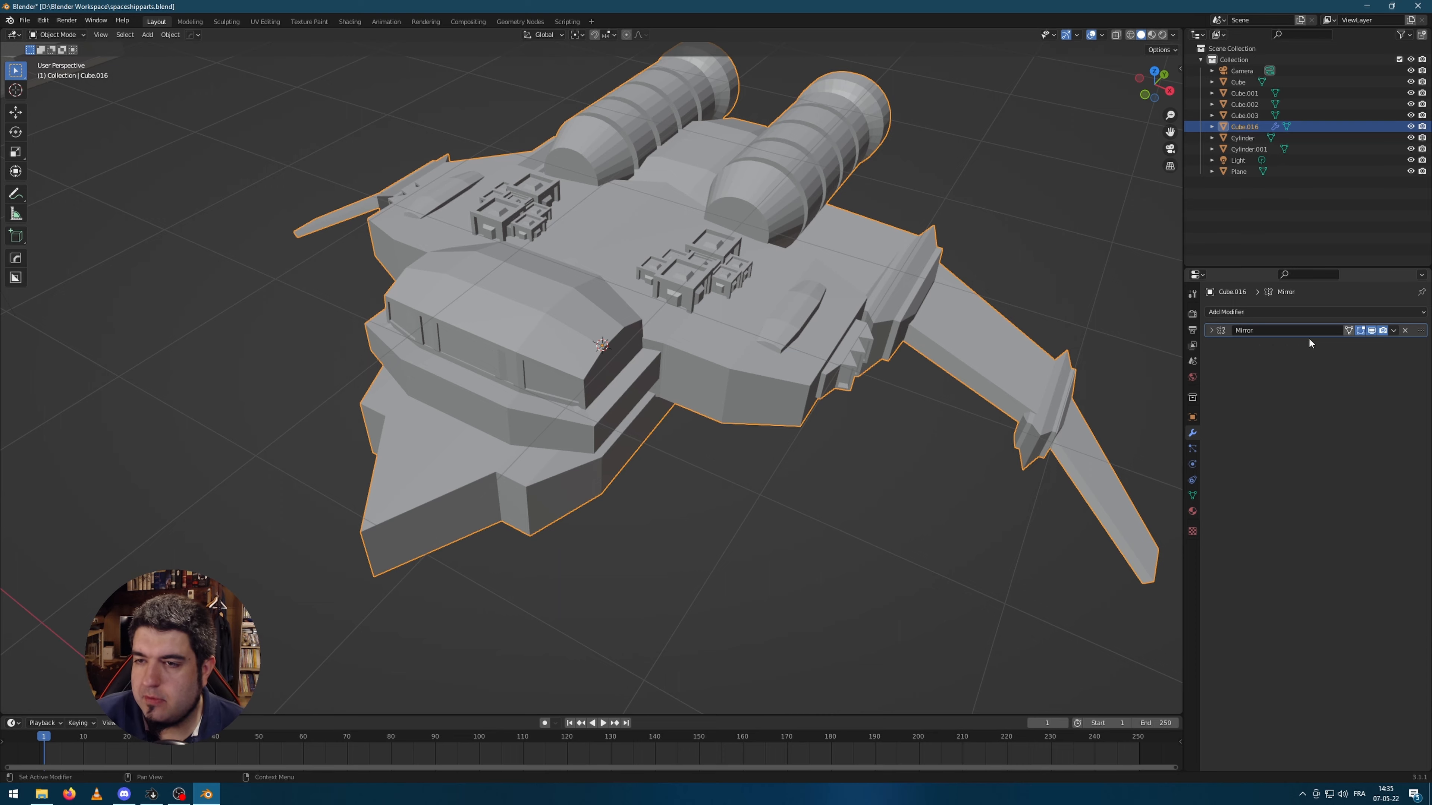
click(1395, 332)
click(1369, 344)
key(F2)
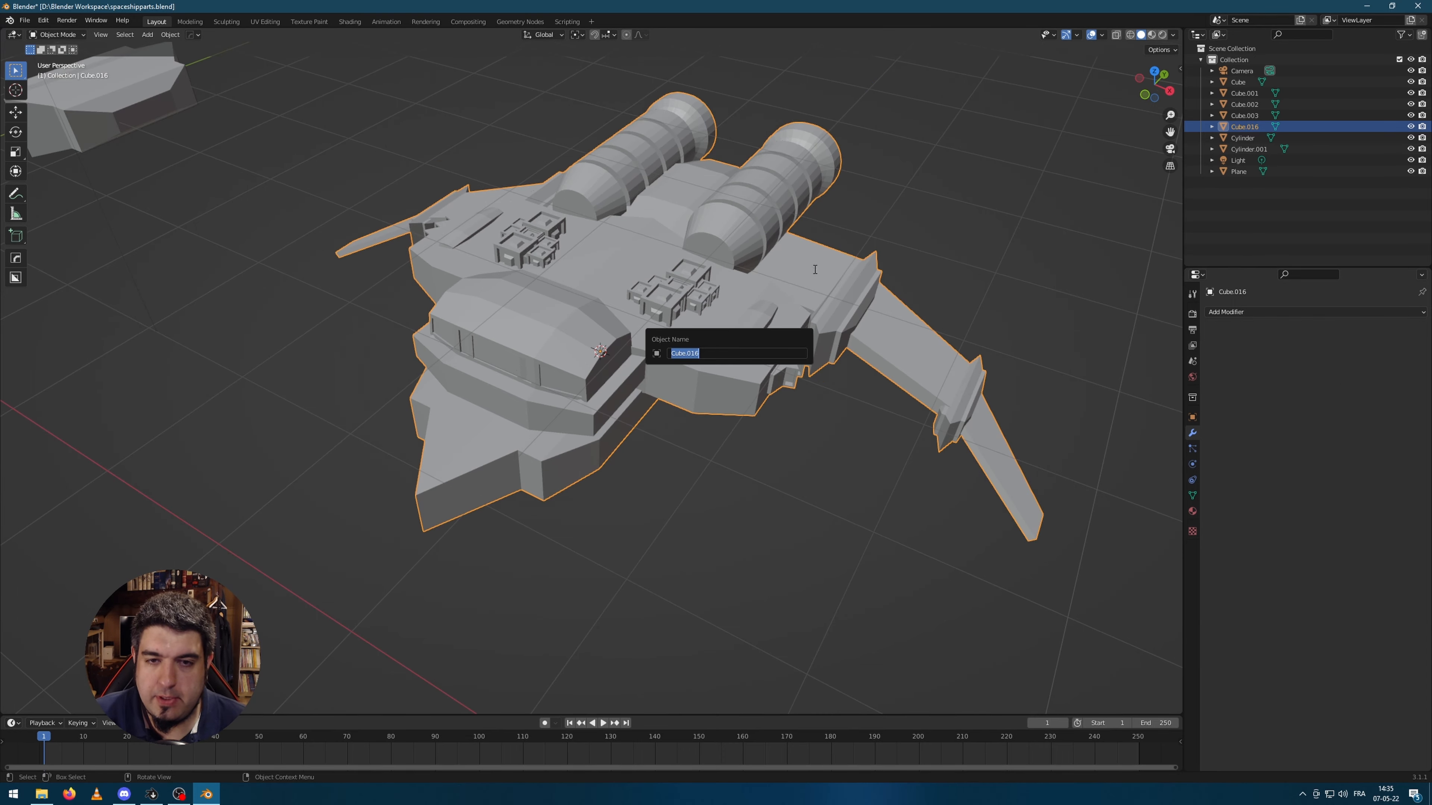
key(Escape)
key(Tab)
middle_drag(820, 407, 803, 455)
key(Tab)
scroll(690, 406, up, 1)
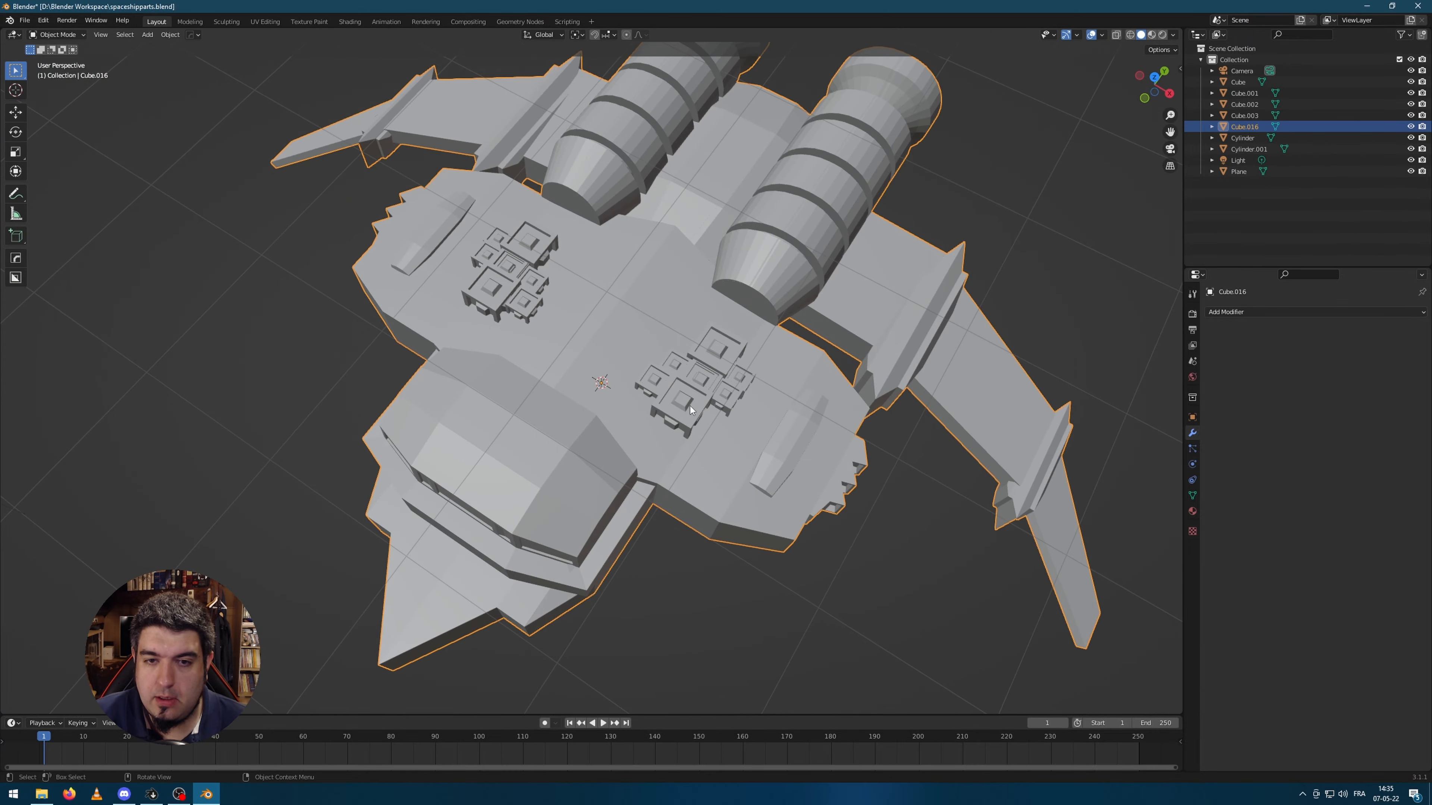
- Select all linked crates on both sides of the deck, sink them partly into the hull along Z, and return to Object Mode
key(Tab)
scroll(690, 406, up, 1)
middle_drag(690, 406, 612, 391)
key(l)
key(l)
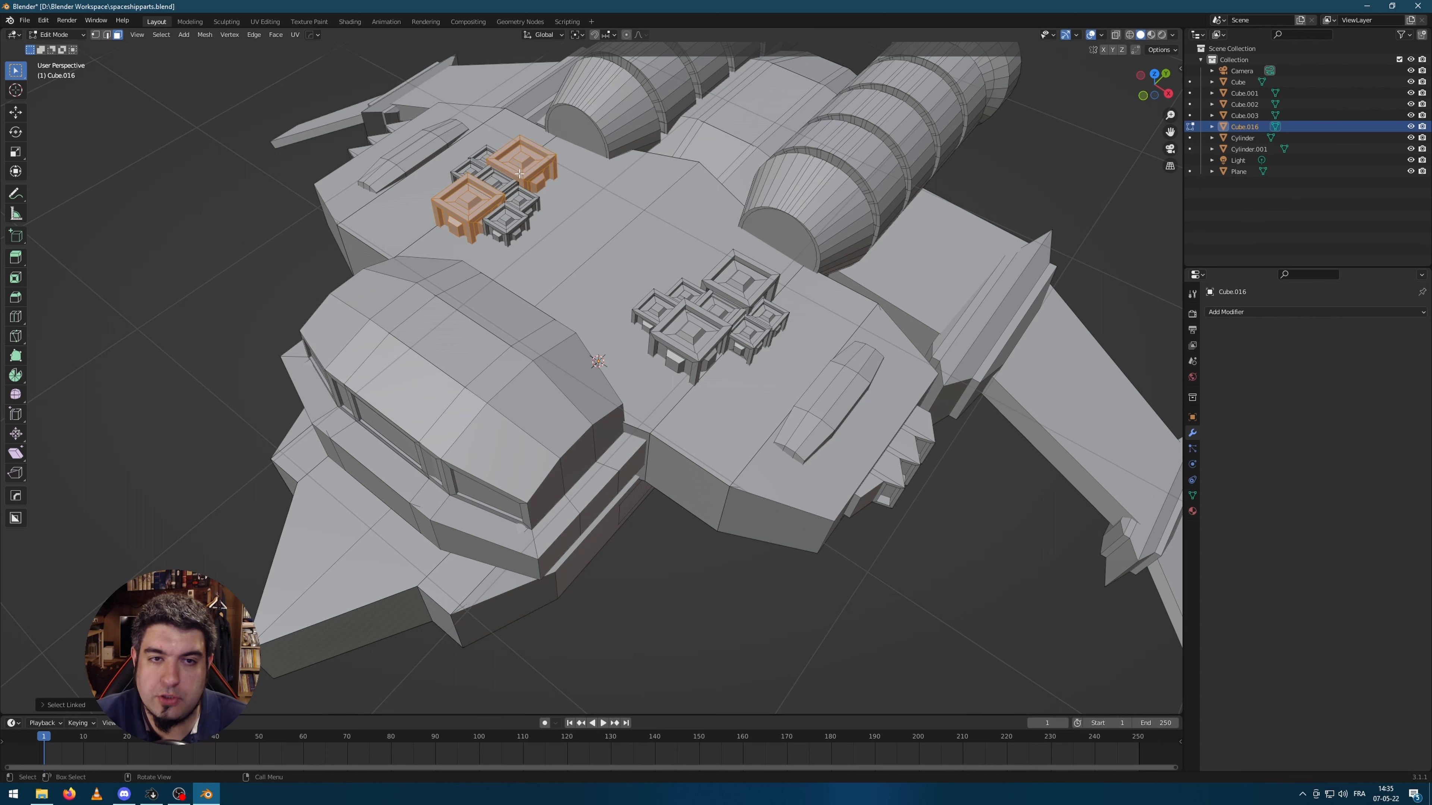
key(l)
middle_drag(512, 218, 451, 290)
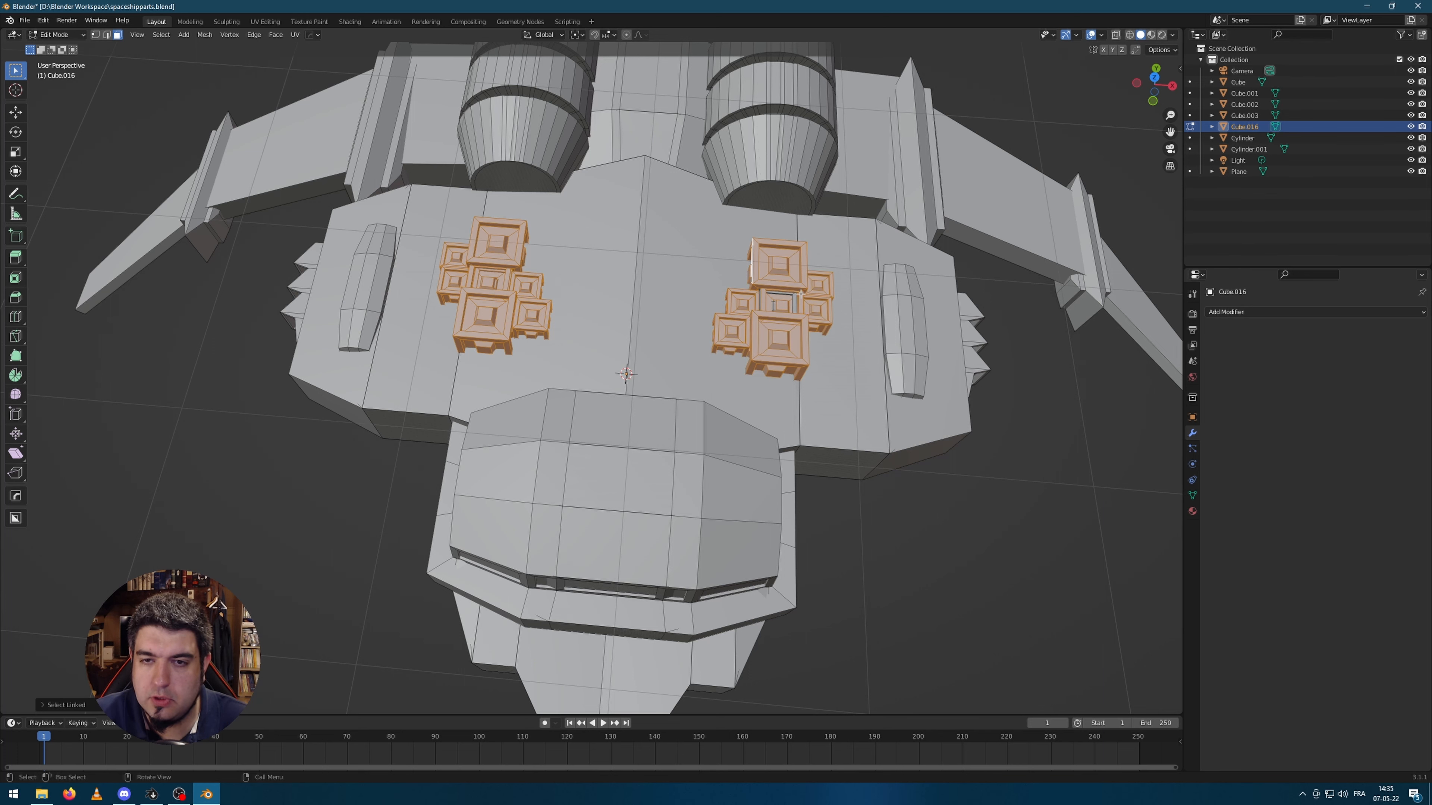
middle_drag(793, 305, 818, 325)
key(g)
key(z)
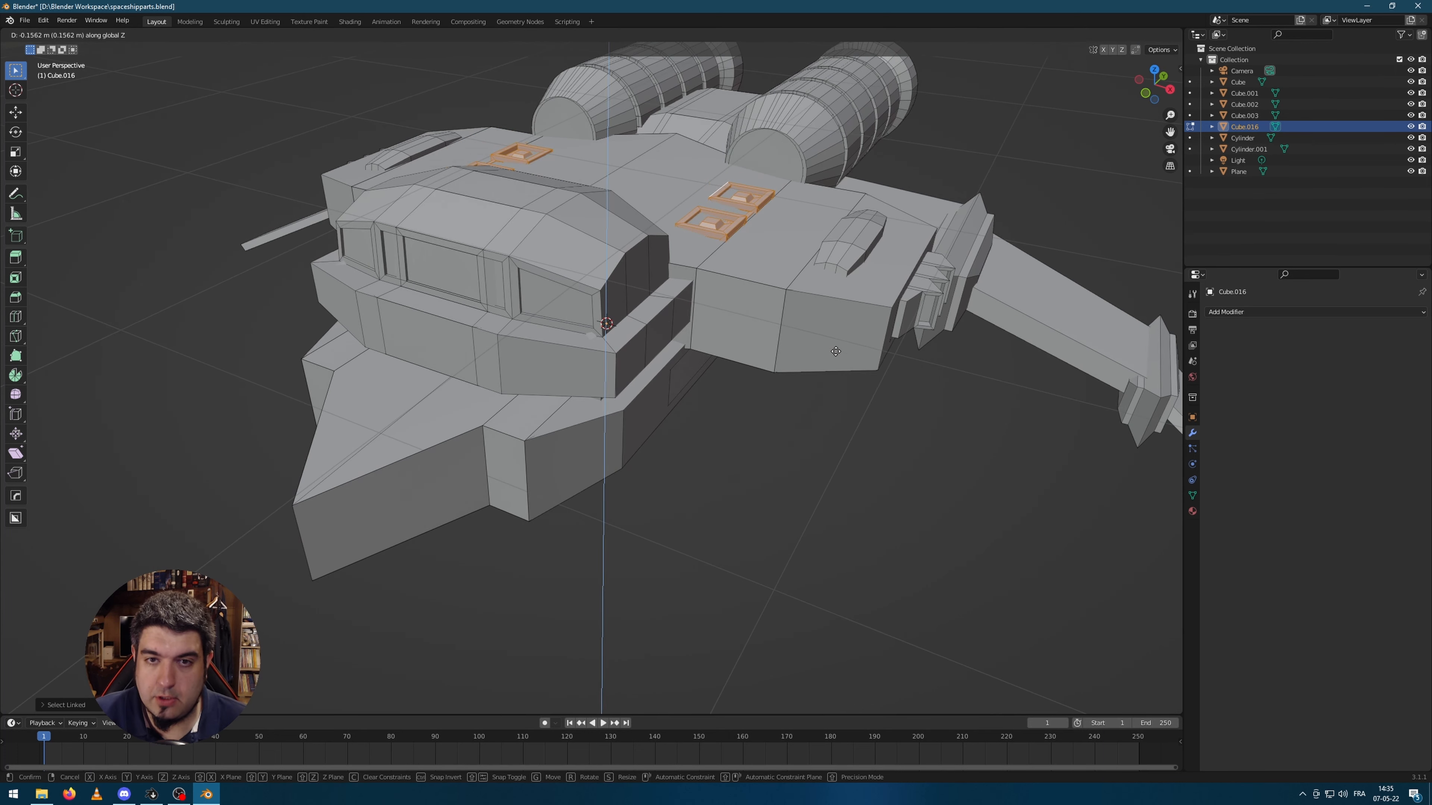
click(838, 338)
key(Tab)
key(Tab)
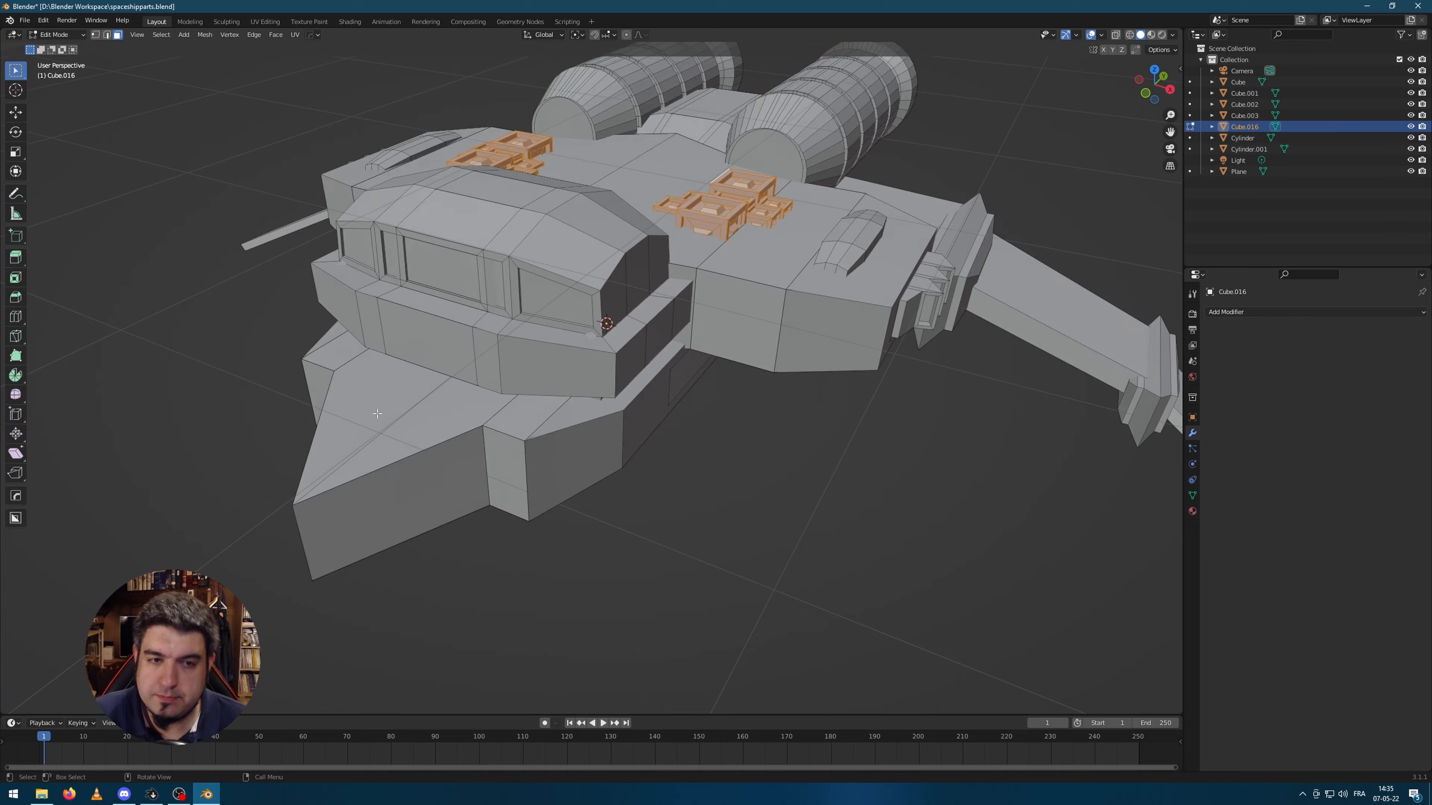
key(Tab)
- Examine the row of source parts and compare them with the assembled ship from several angles
scroll(416, 393, down, 7)
click(313, 229)
click(422, 171)
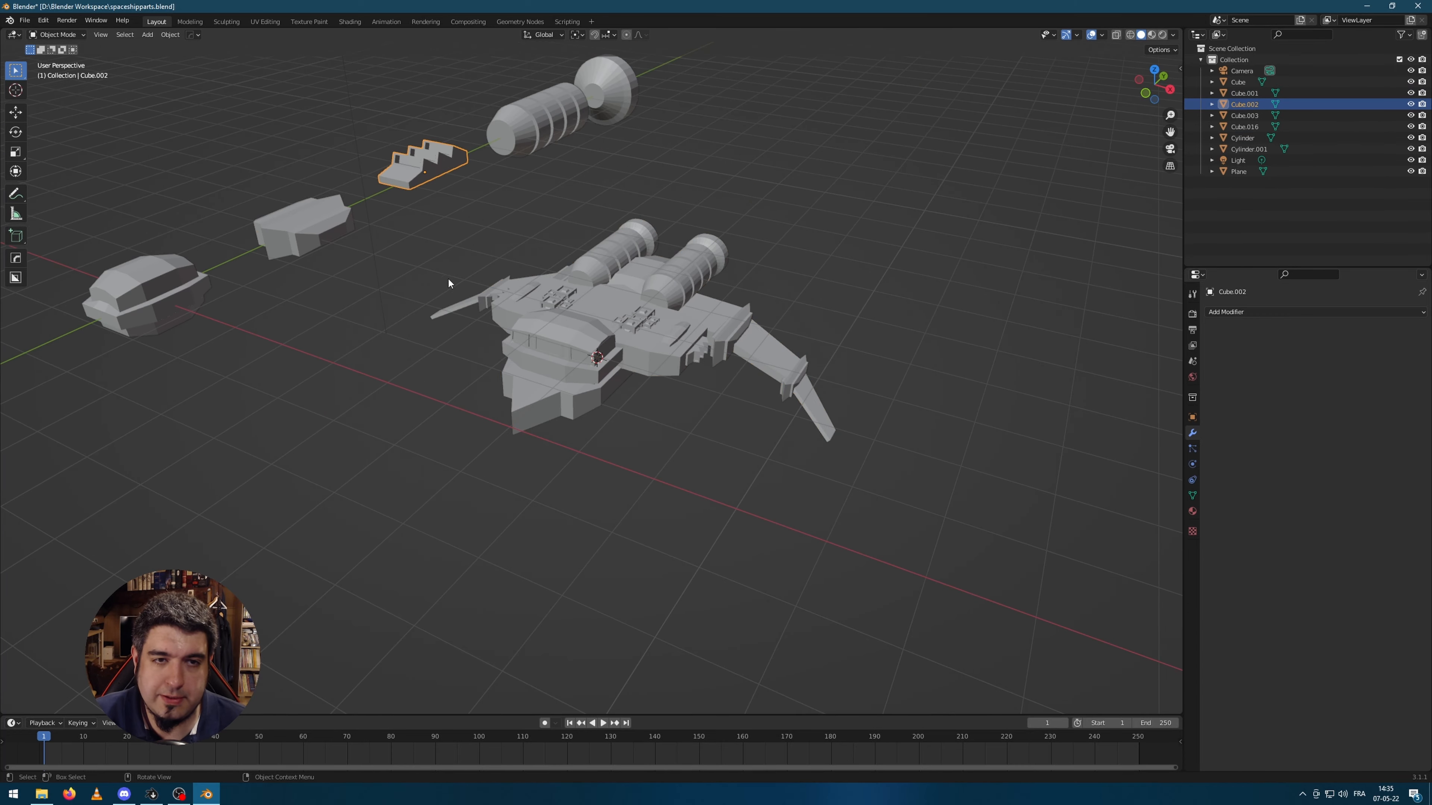
middle_drag(450, 280, 817, 397)
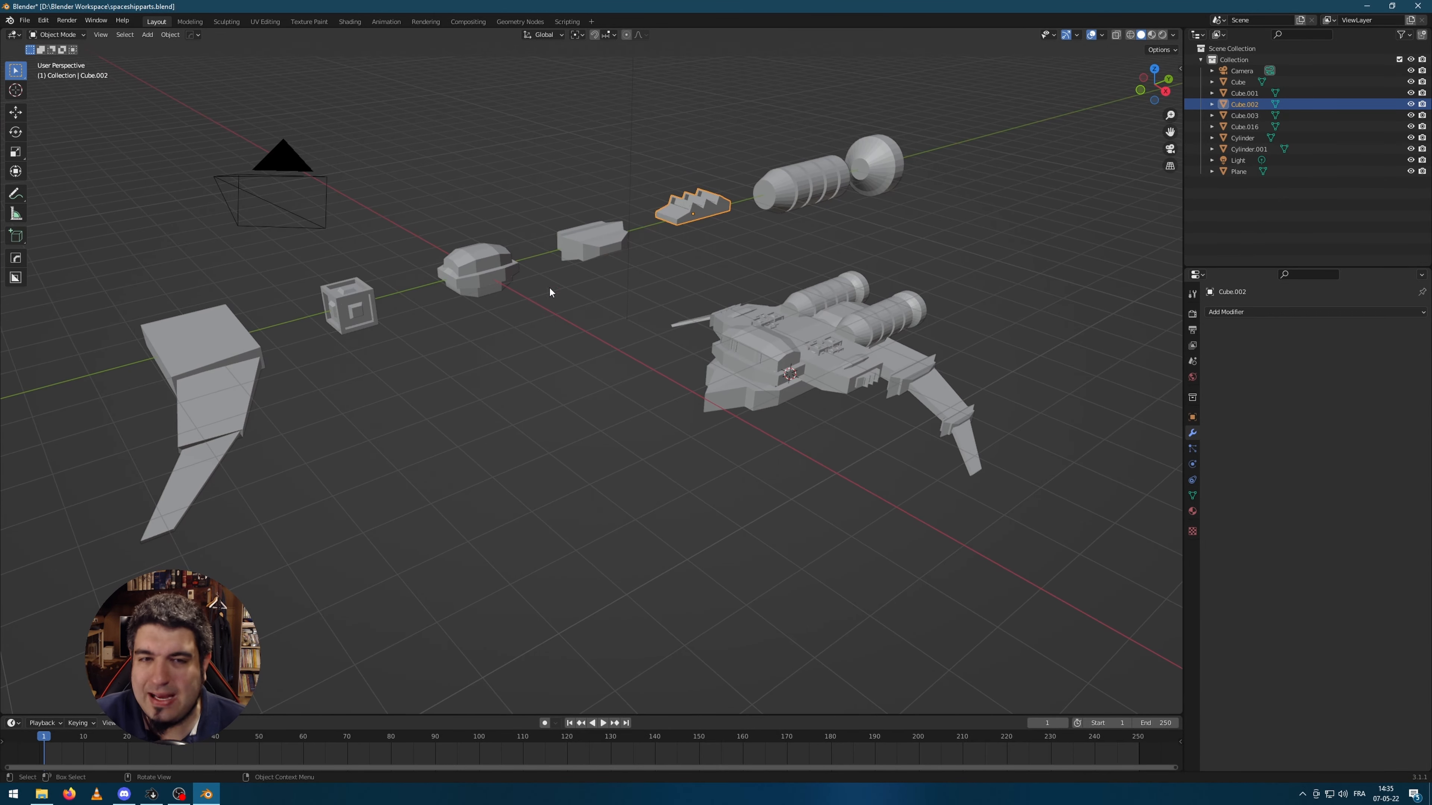
click(587, 248)
scroll(570, 326, up, 3)
shift+middle_drag(899, 342, 627, 365)
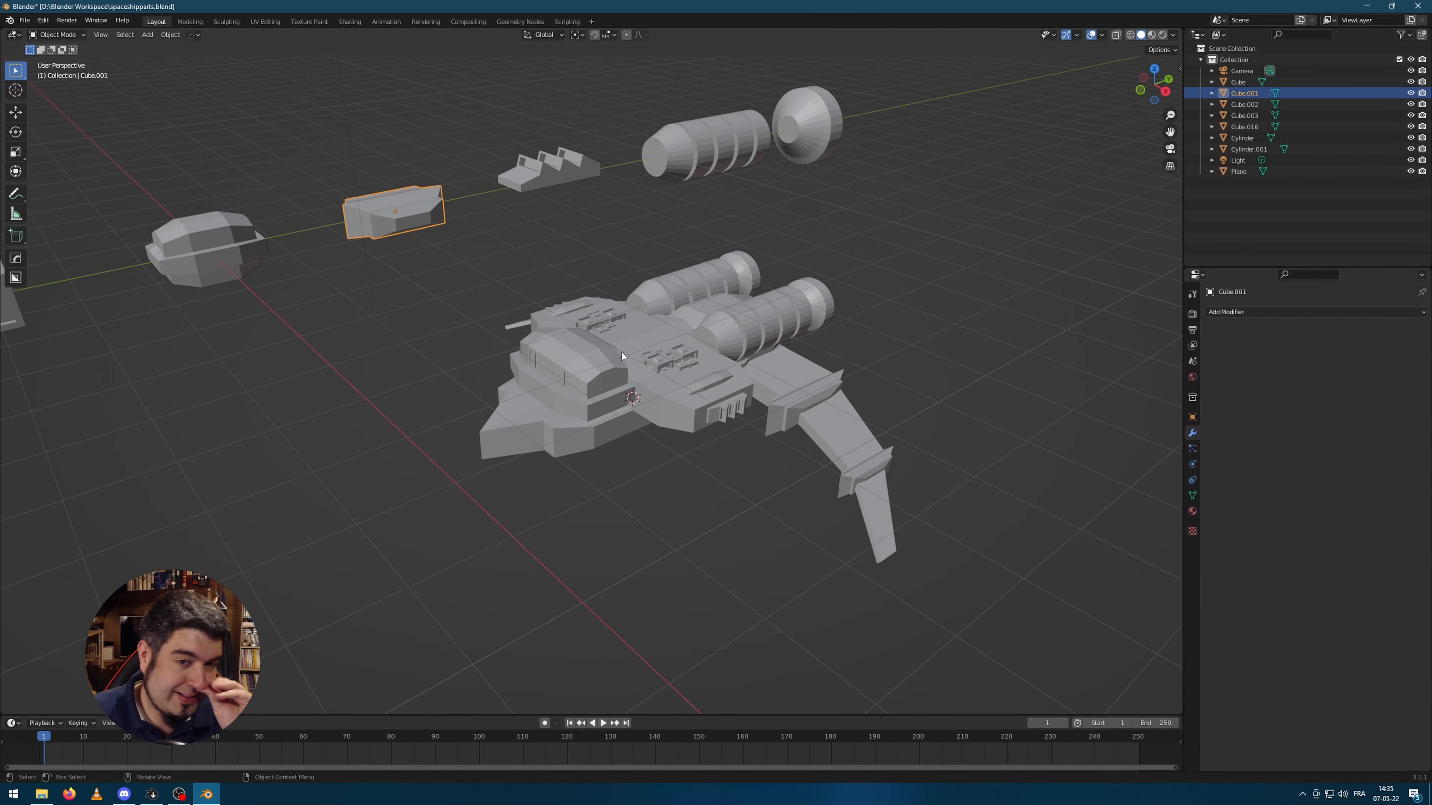
scroll(713, 373, up, 1)
scroll(733, 375, up, 2)
middle_drag(752, 377, 761, 363)
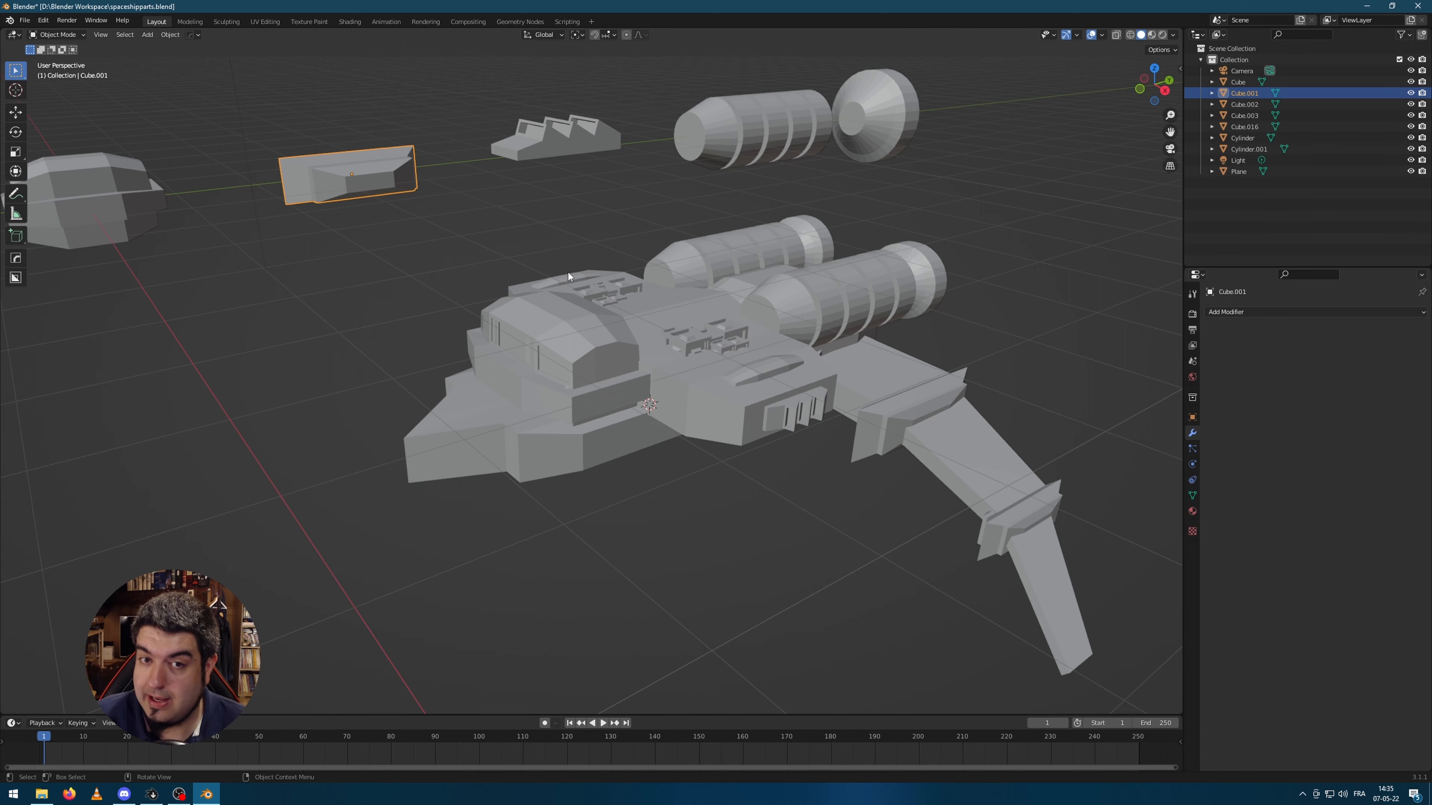
middle_drag(568, 272, 407, 167)
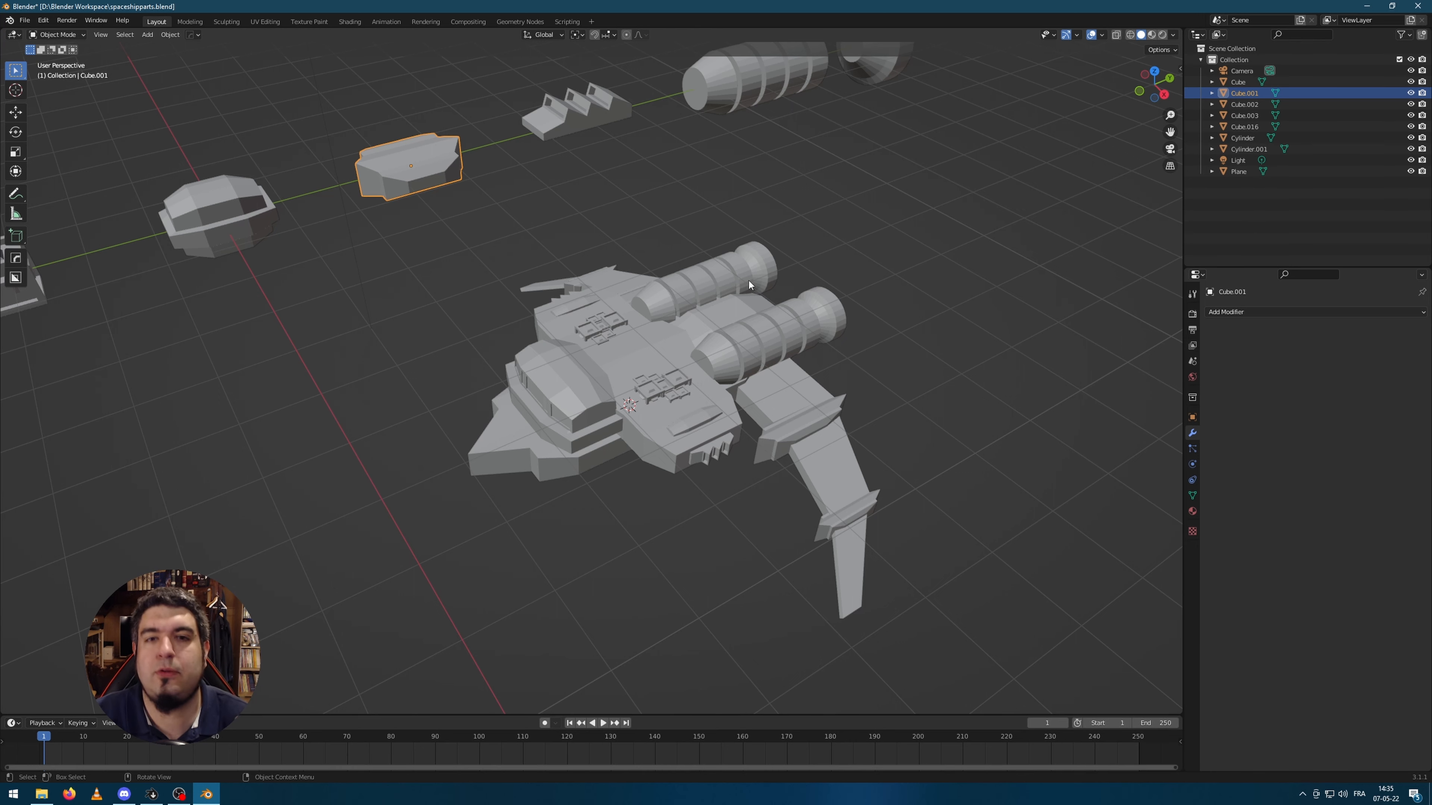
middle_drag(835, 280, 794, 244)
drag(457, 542, 808, 309)
scroll(766, 400, up, 3)
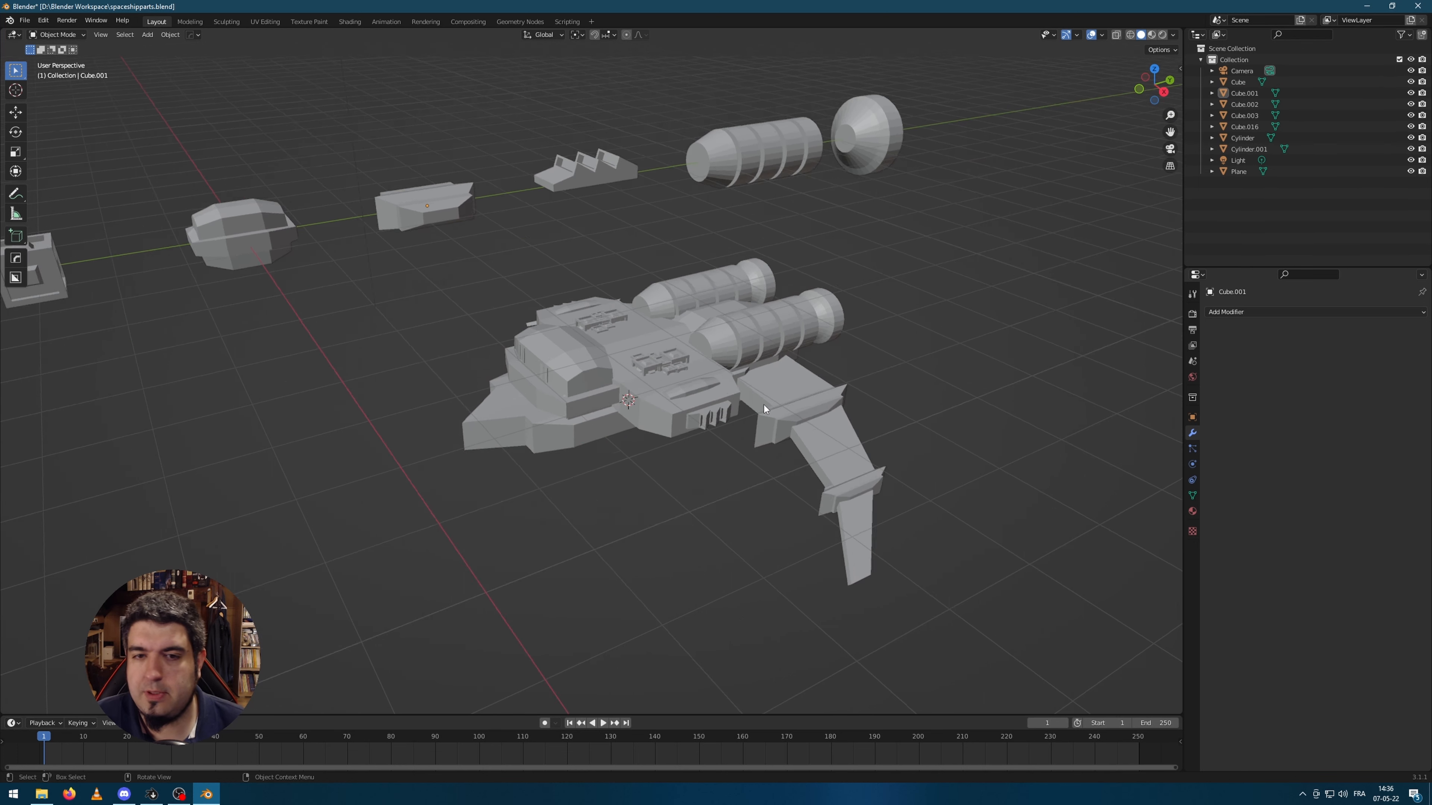
middle_drag(703, 408, 738, 418)
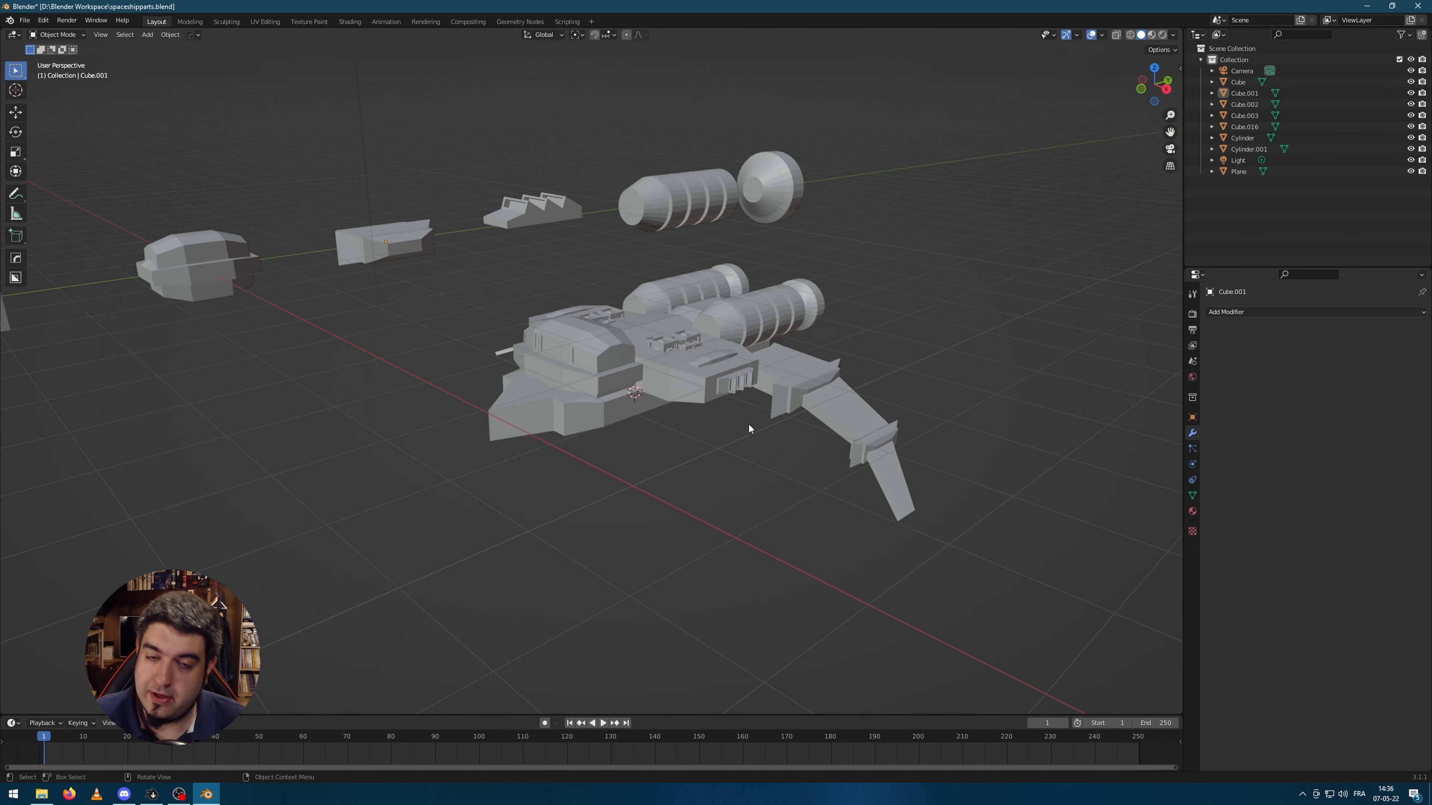
mouse_move(851, 285)
middle_down()
mouse_move(674, 261)
mouse_move(821, 287)
mouse_move(832, 357)
mouse_move(853, 308)
mouse_move(837, 288)
middle_up()
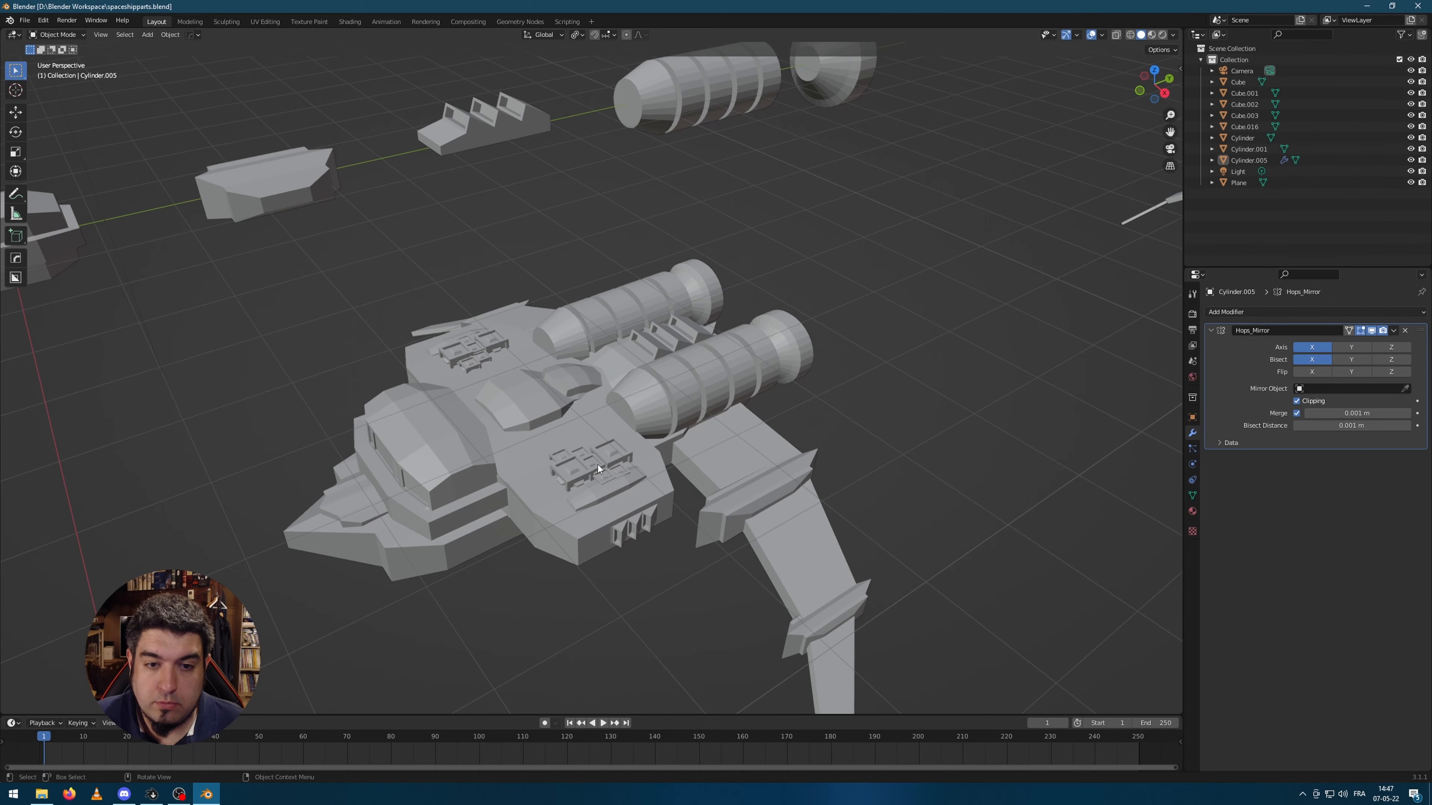
- Inspect the first ship's added hull details and the second ship's engines, side cannons and mesh
click(598, 465)
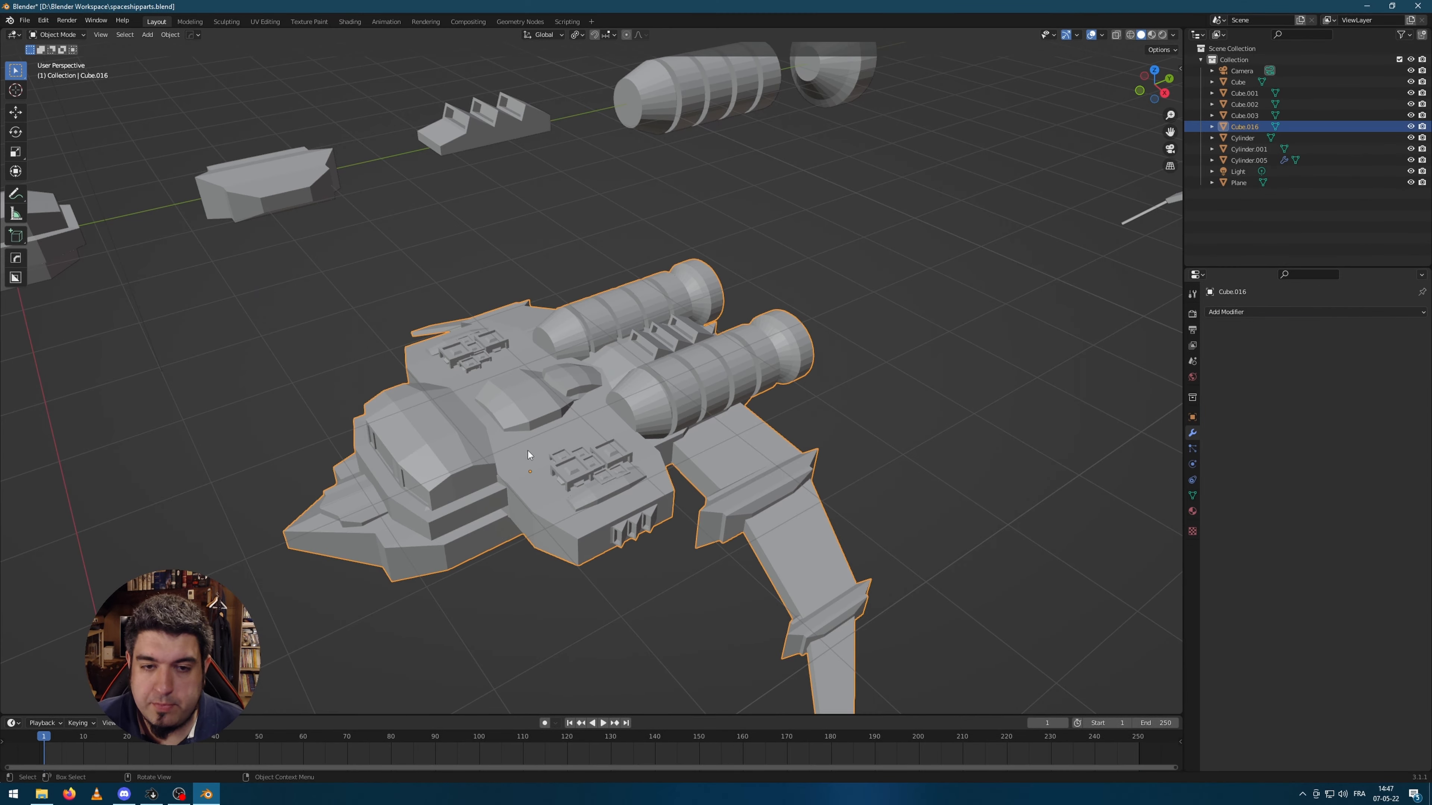
scroll(541, 409, up, 2)
scroll(557, 378, down, 2)
middle_drag(623, 365, 465, 325)
scroll(570, 368, up, 3)
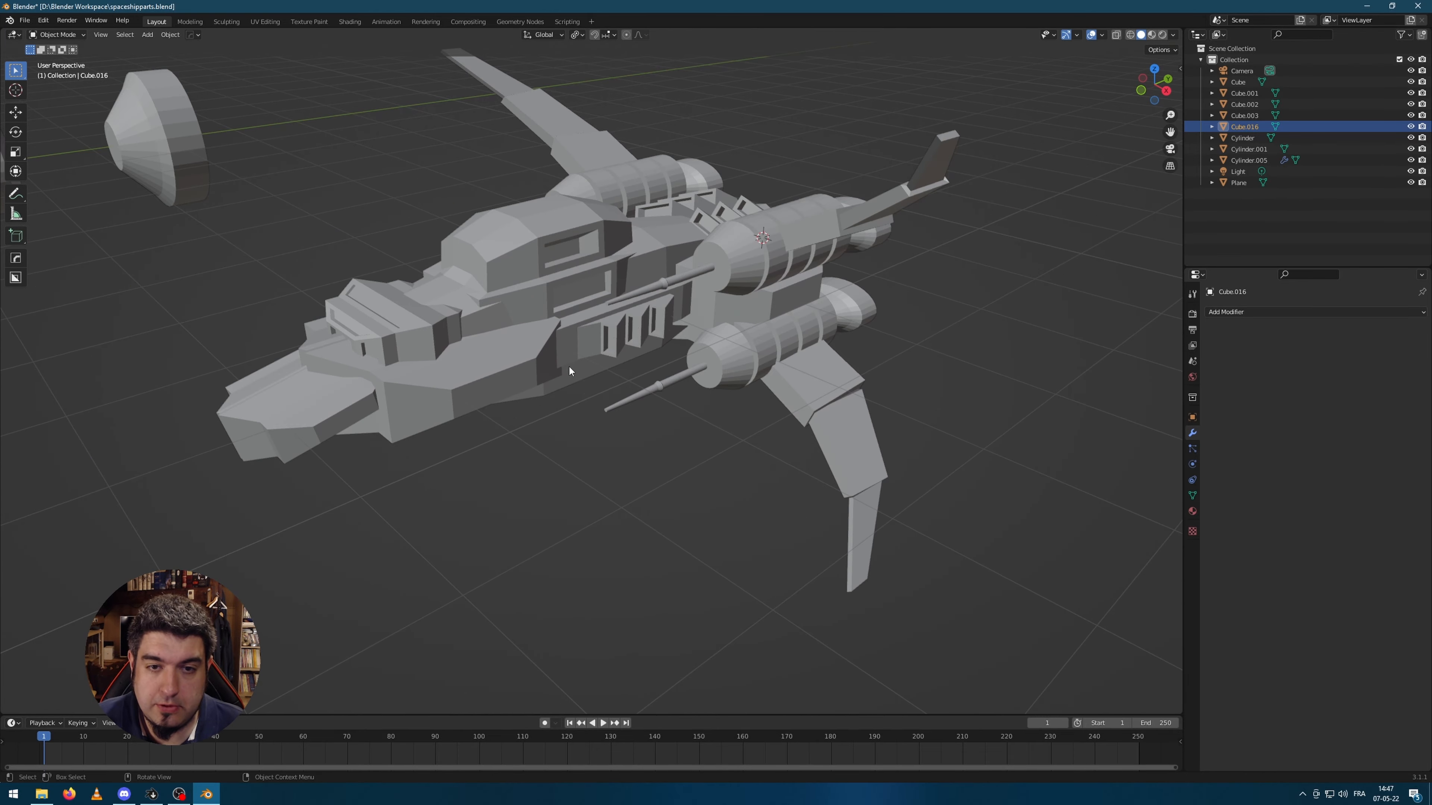
middle_drag(569, 368, 751, 356)
click(687, 361)
key(Tab)
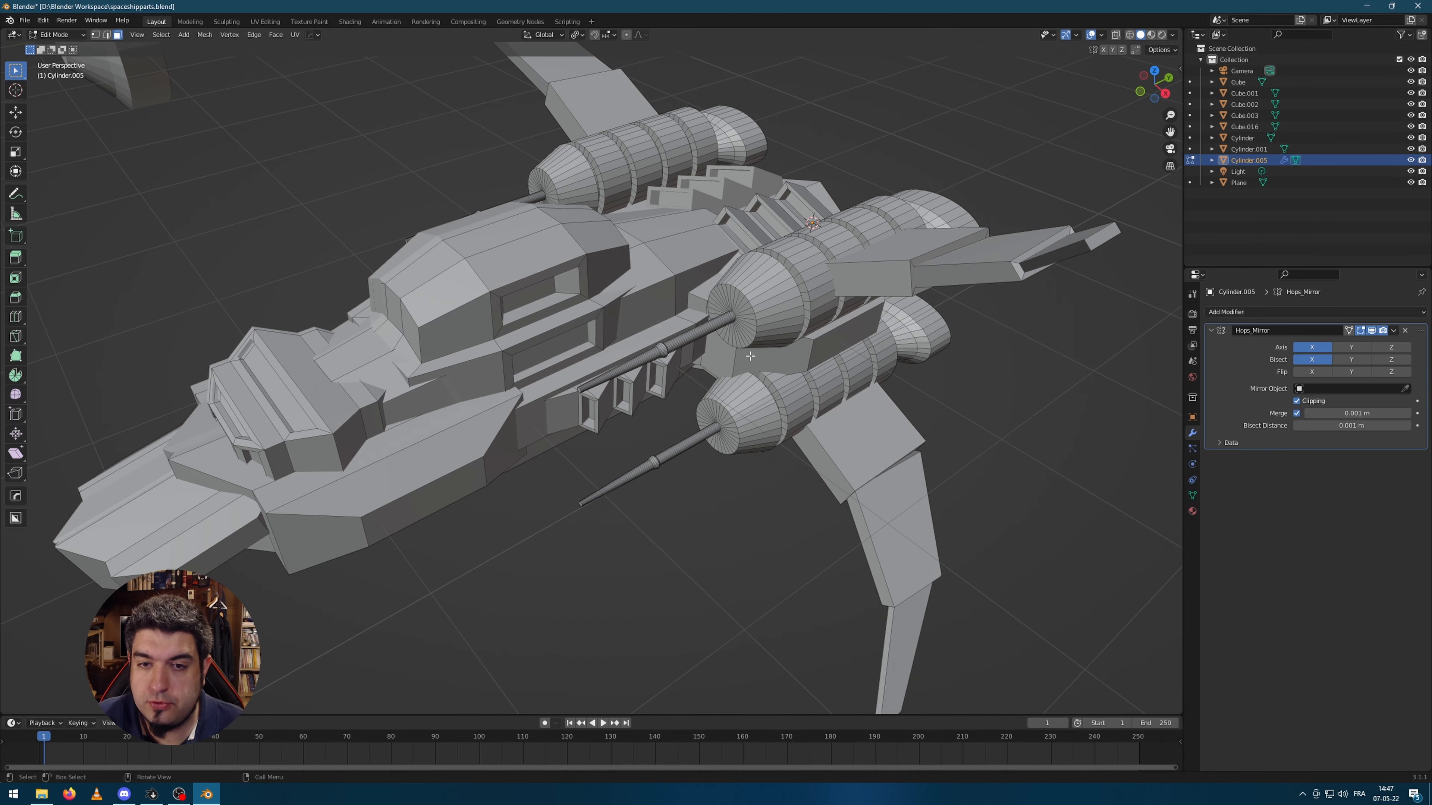
scroll(792, 291, up, 3)
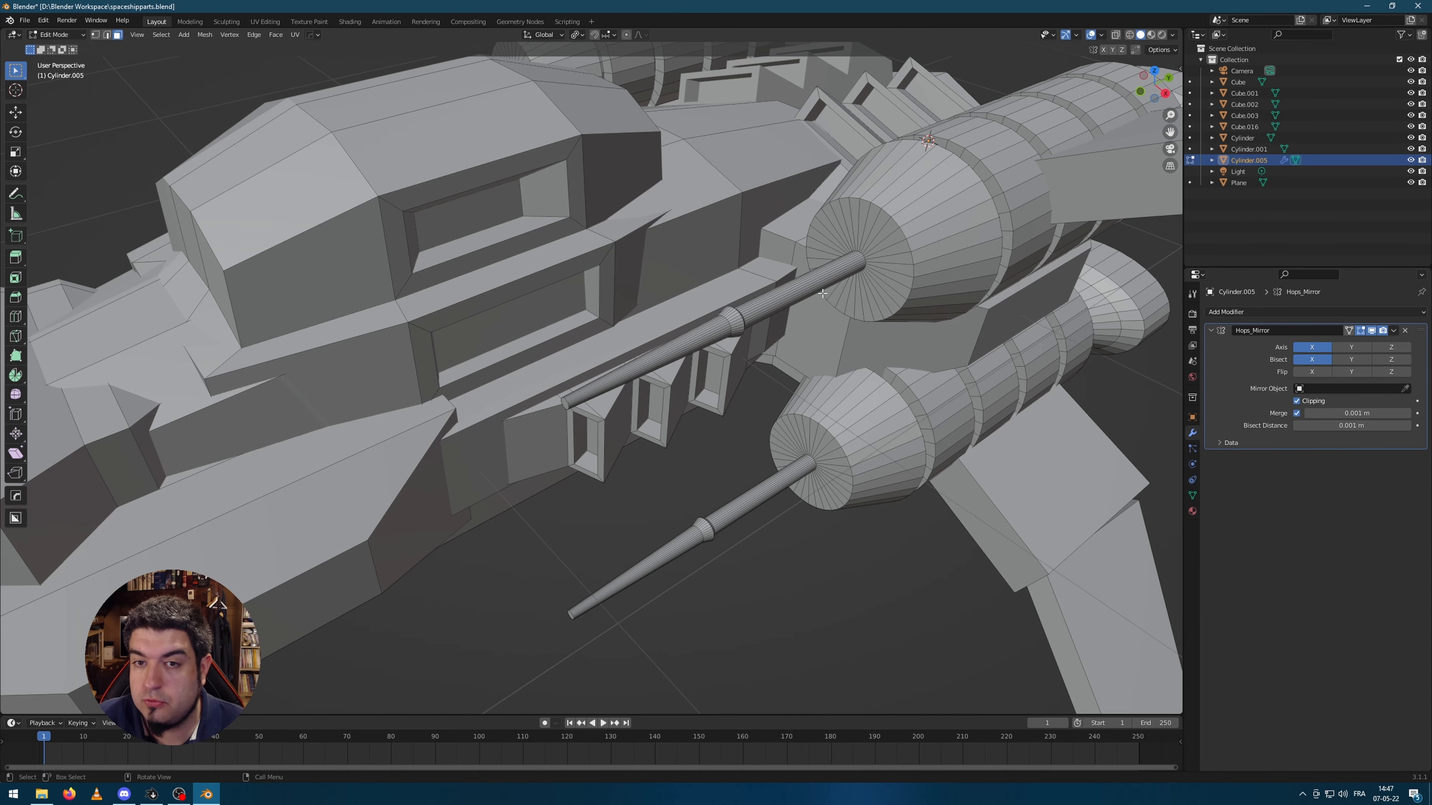
scroll(772, 296, down, 4)
key(Tab)
- Compare both ships with the row of source parts and view the second ship from the front and side
middle_drag(778, 320, 546, 316)
scroll(546, 316, down, 3)
scroll(448, 339, down, 3)
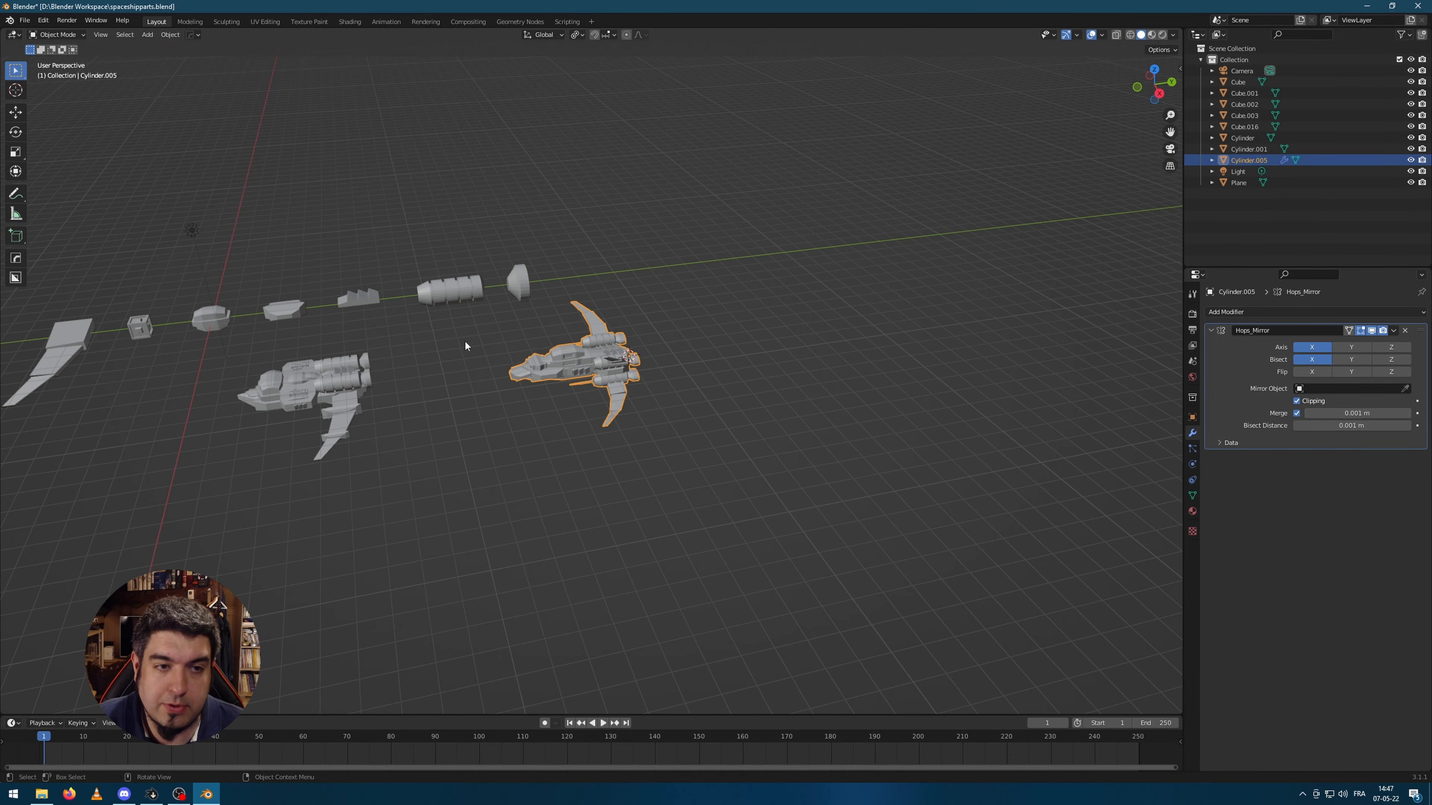
scroll(527, 381, up, 10)
middle_drag(527, 381, 609, 405)
scroll(643, 407, down, 3)
scroll(643, 408, down, 3)
click(738, 466)
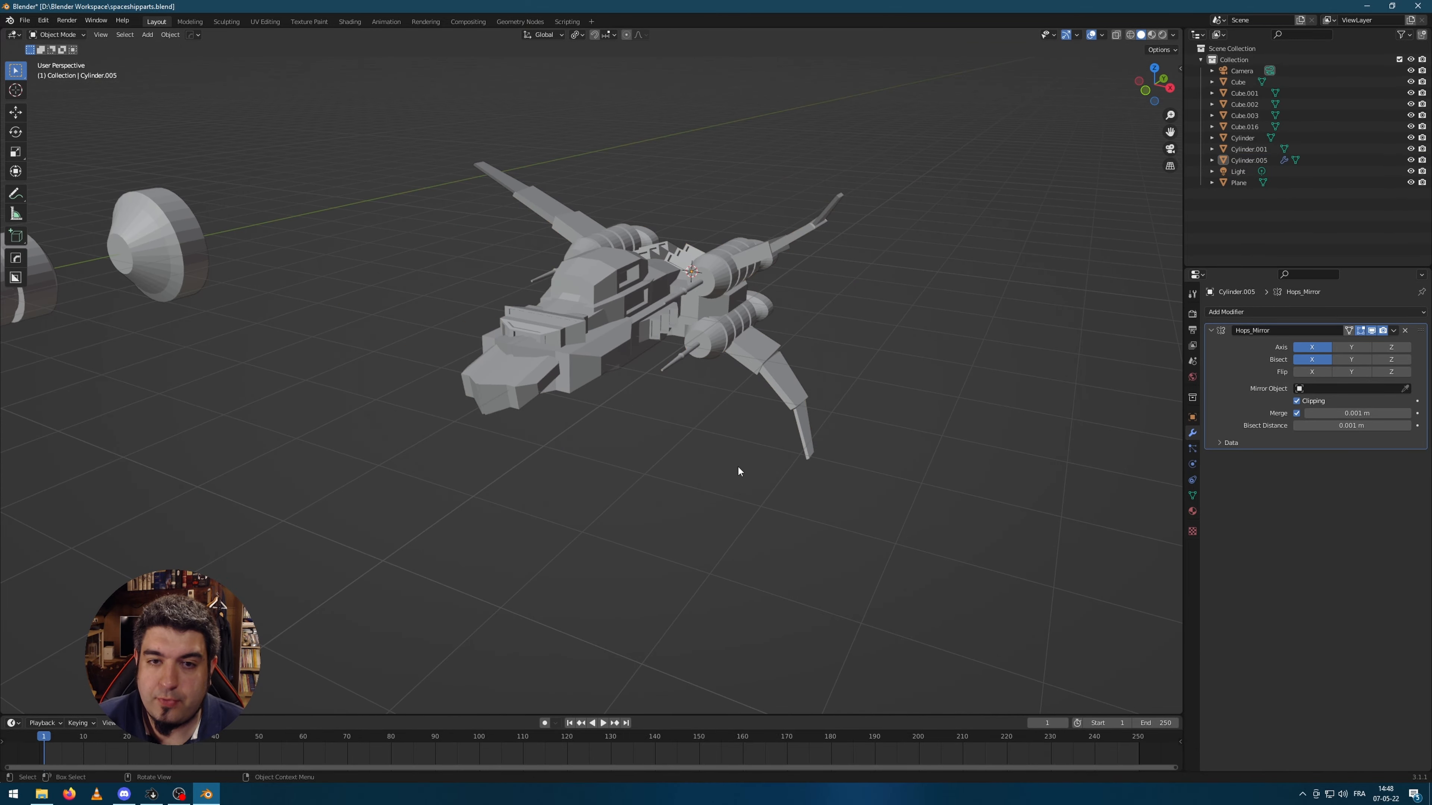
middle_drag(737, 465, 564, 383)
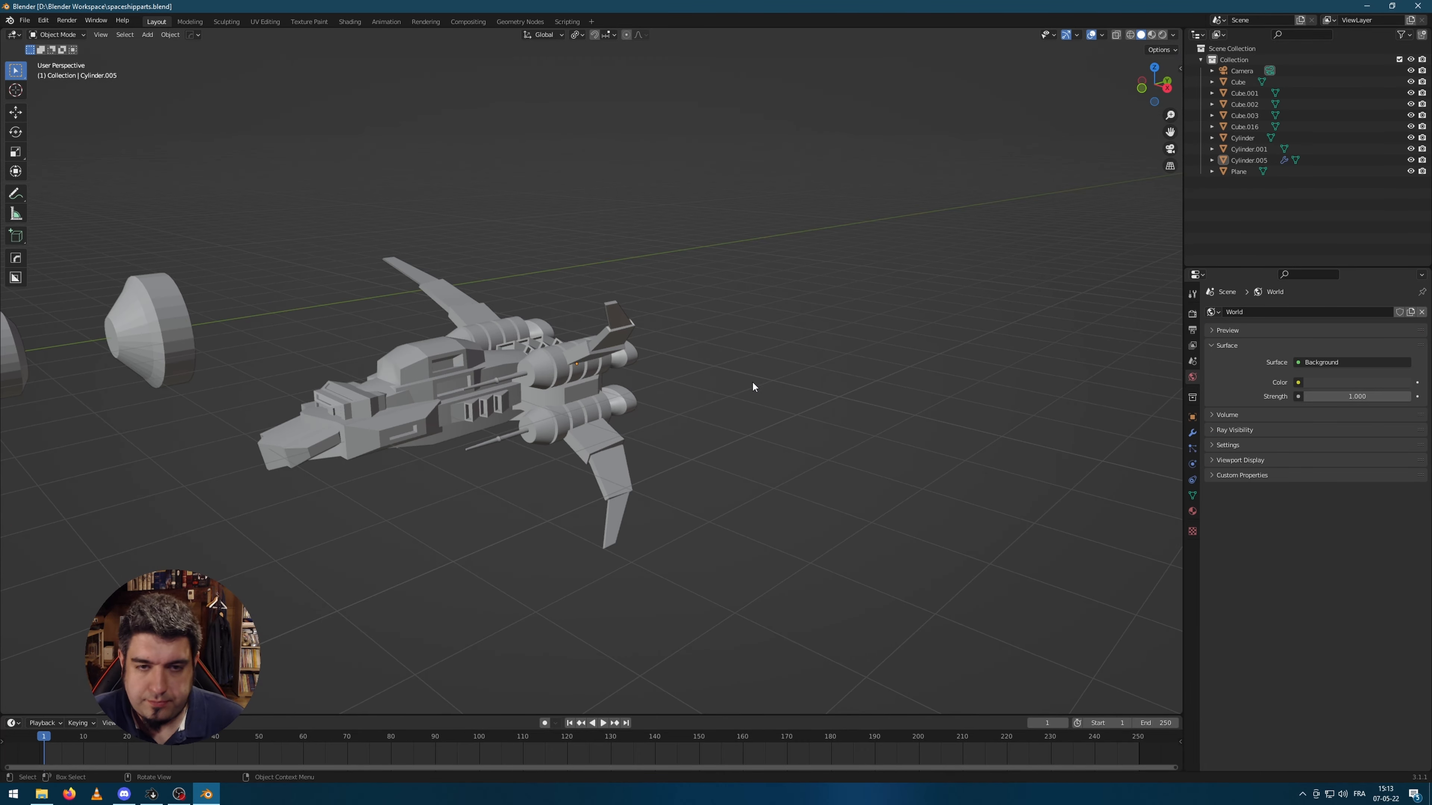
- Select the second ship and remove all of its material slots
scroll(770, 391, up, 3)
shift+middle_drag(513, 453, 736, 411)
mouse_move(688, 492)
middle_down()
mouse_move(742, 485)
mouse_move(663, 497)
middle_up()
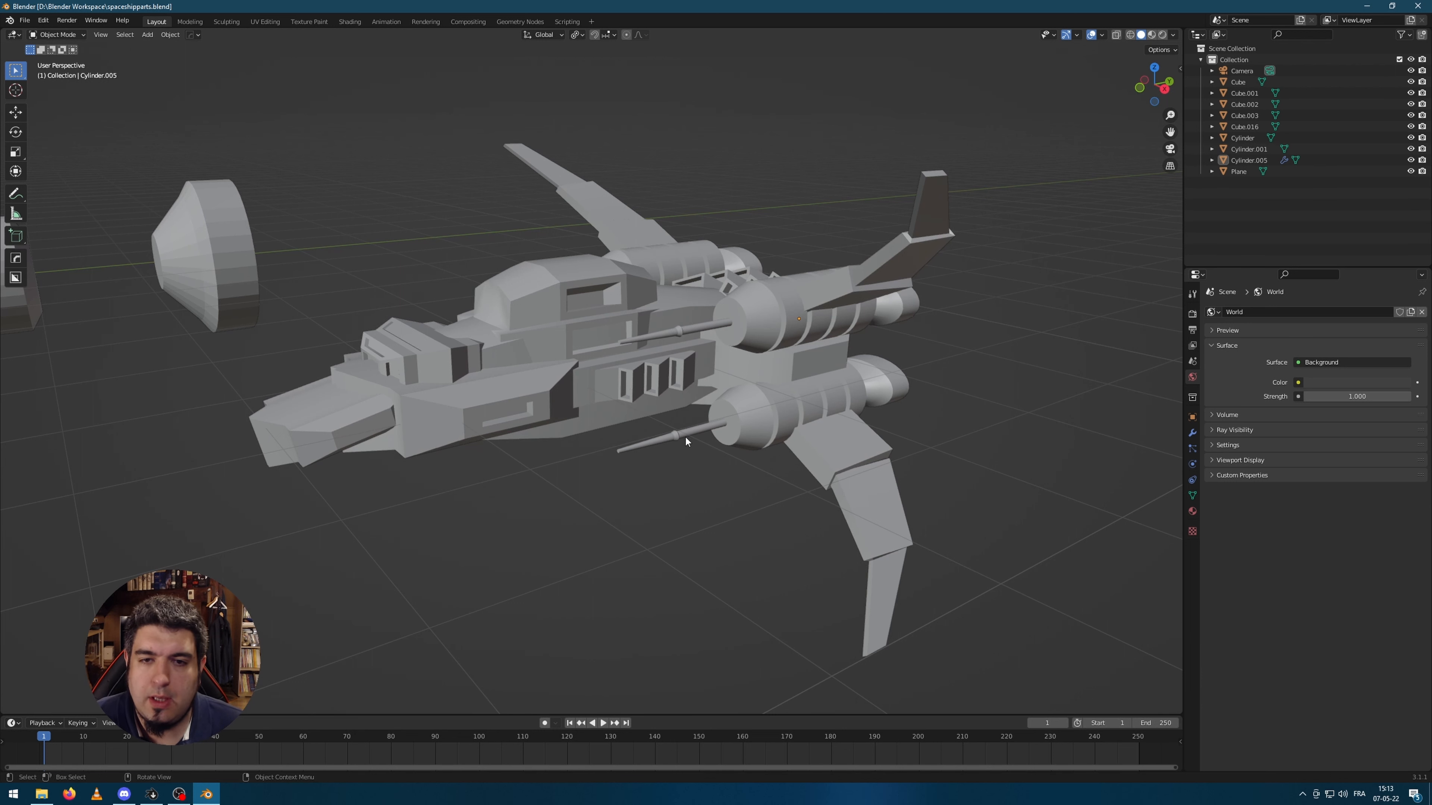
click(654, 406)
middle_drag(654, 406, 904, 372)
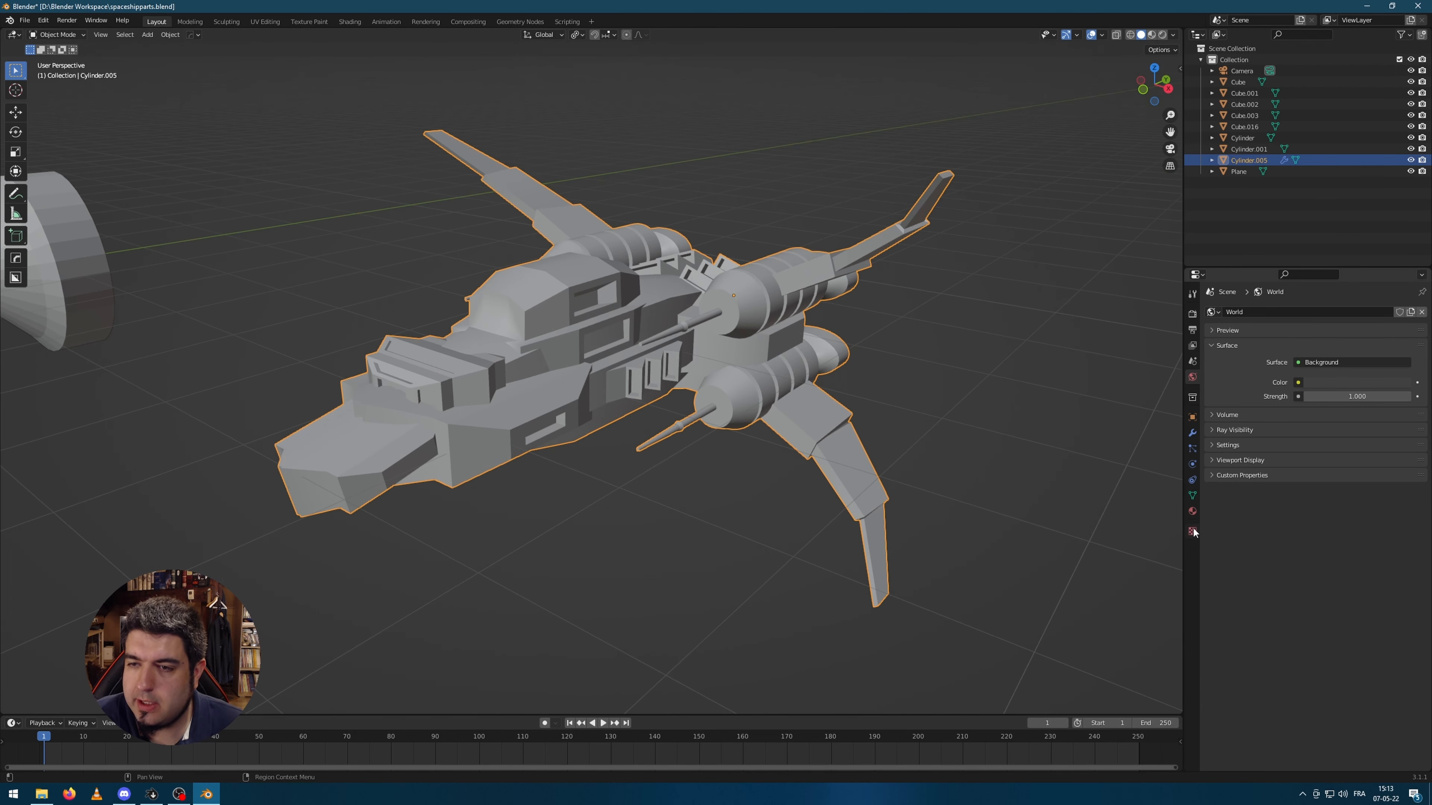
click(1193, 512)
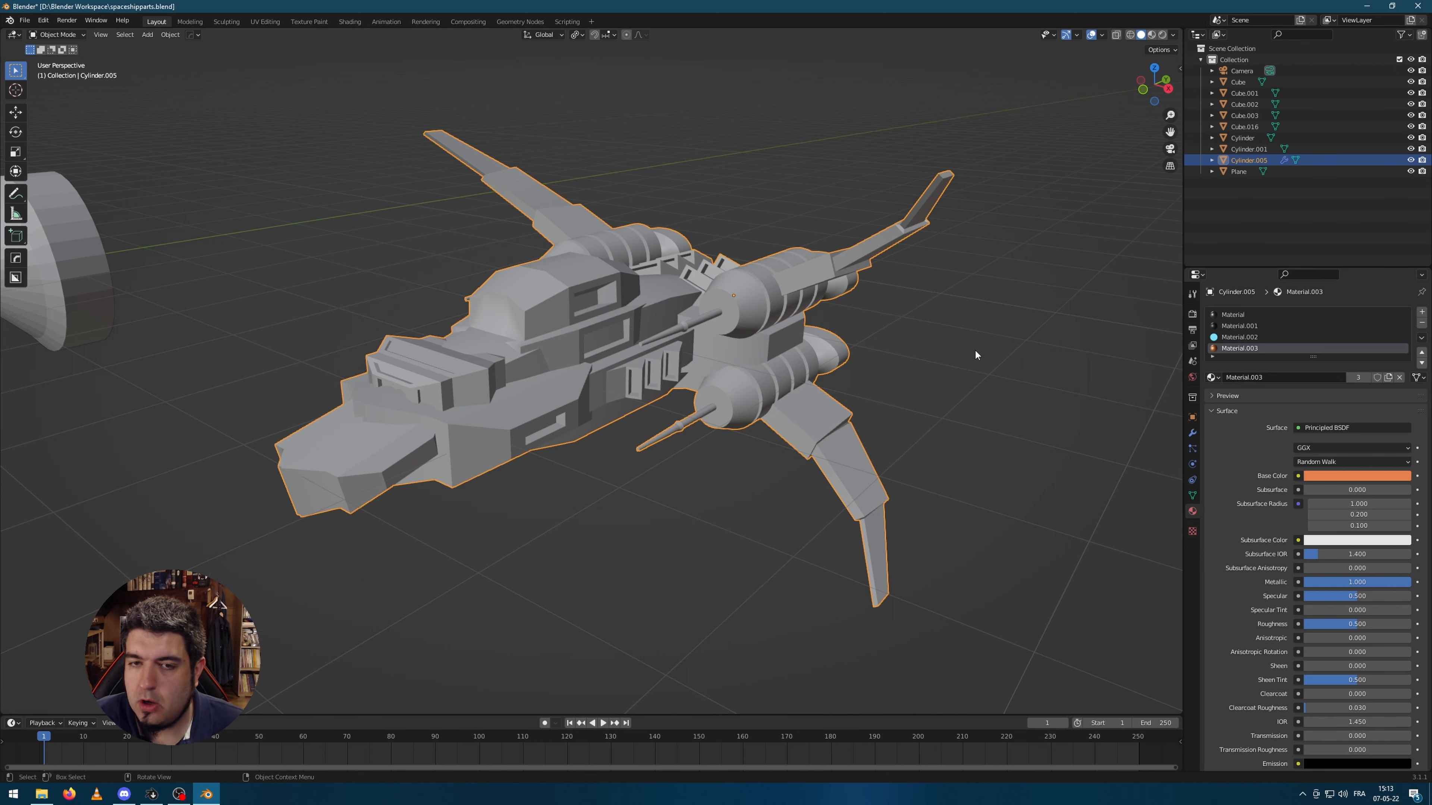
middle_drag(976, 355, 1280, 321)
click(1422, 322)
click(1421, 323)
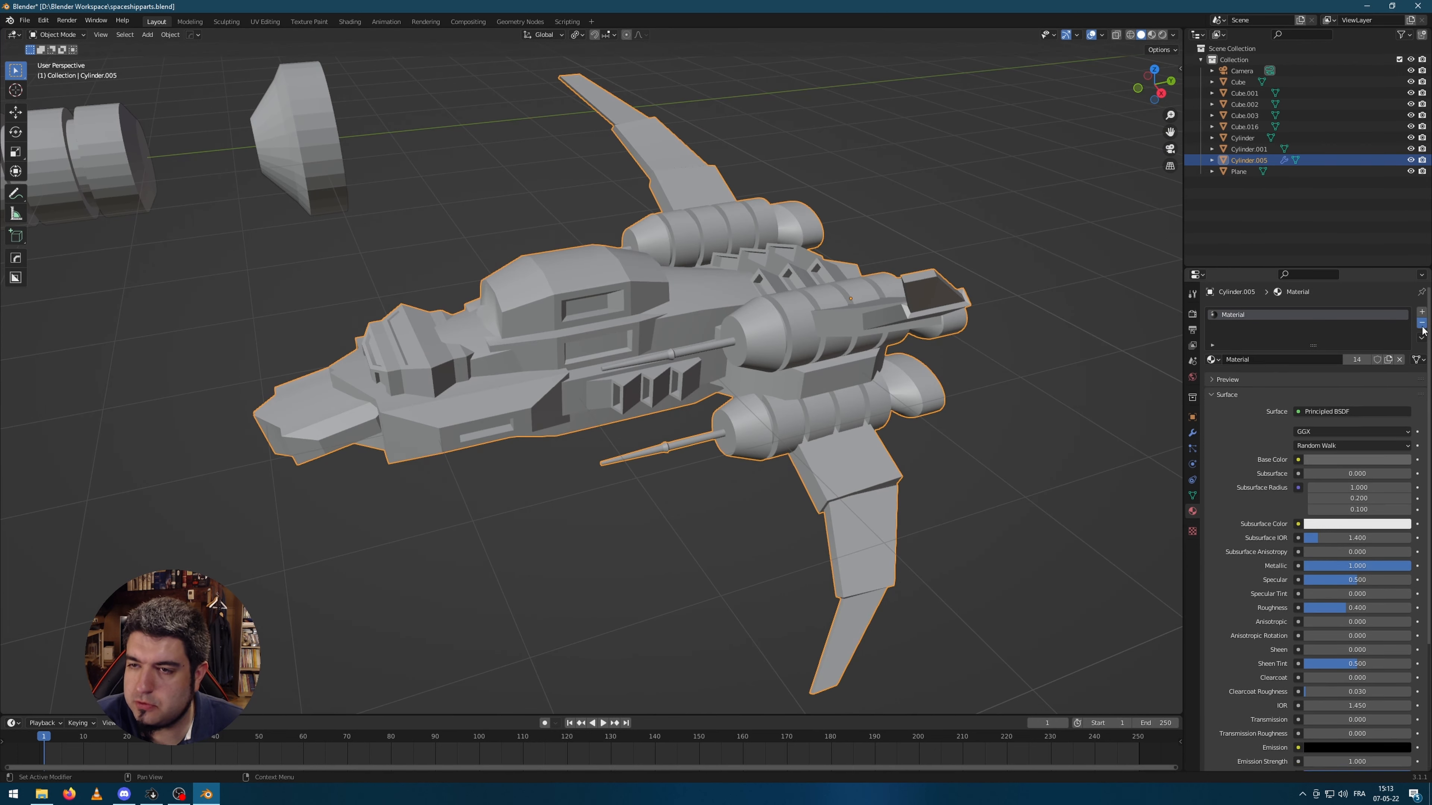
click(1422, 322)
click(1422, 323)
middle_drag(861, 462, 784, 424)
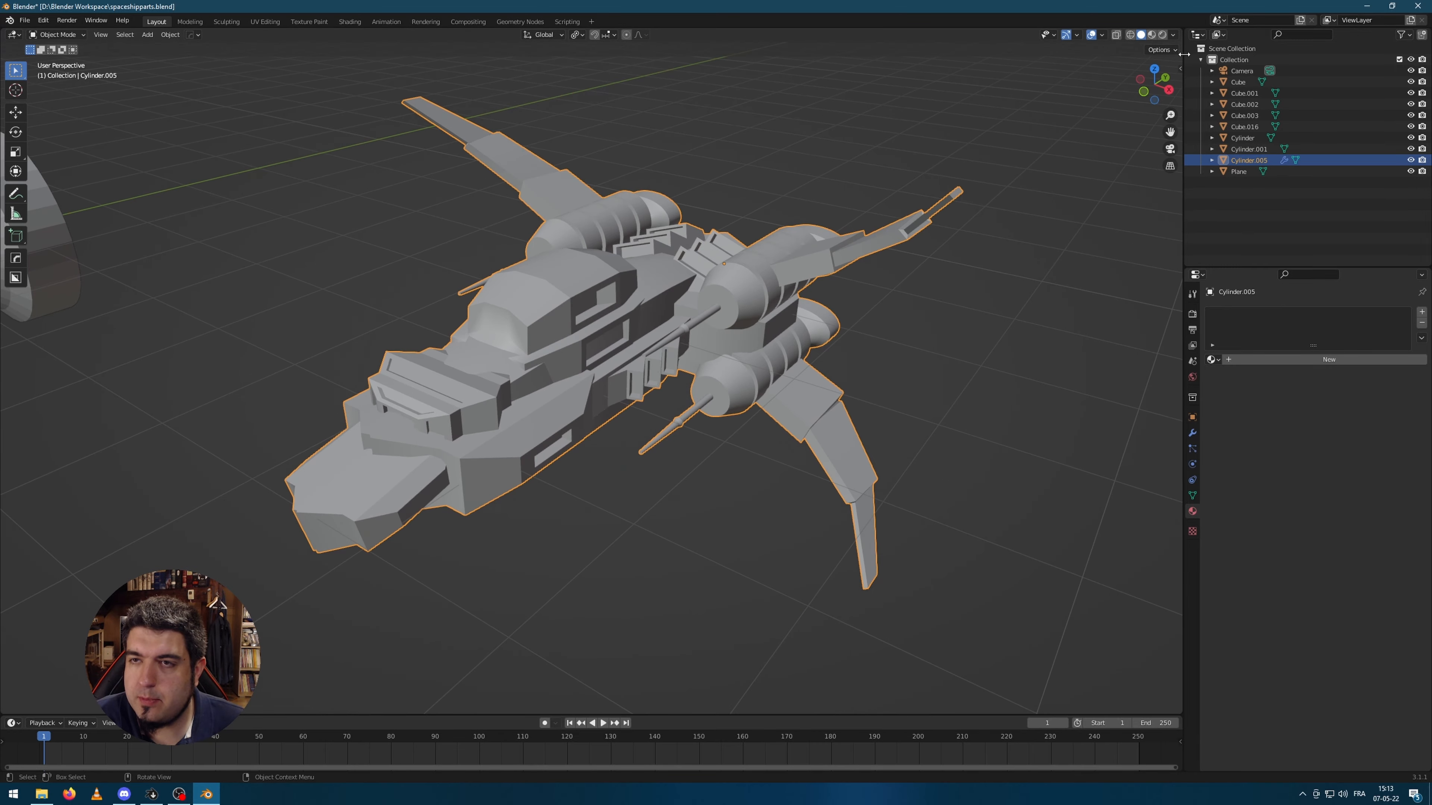
- Switch the viewport to Material Preview, clear the selection and turn off Scene World lighting
click(1152, 35)
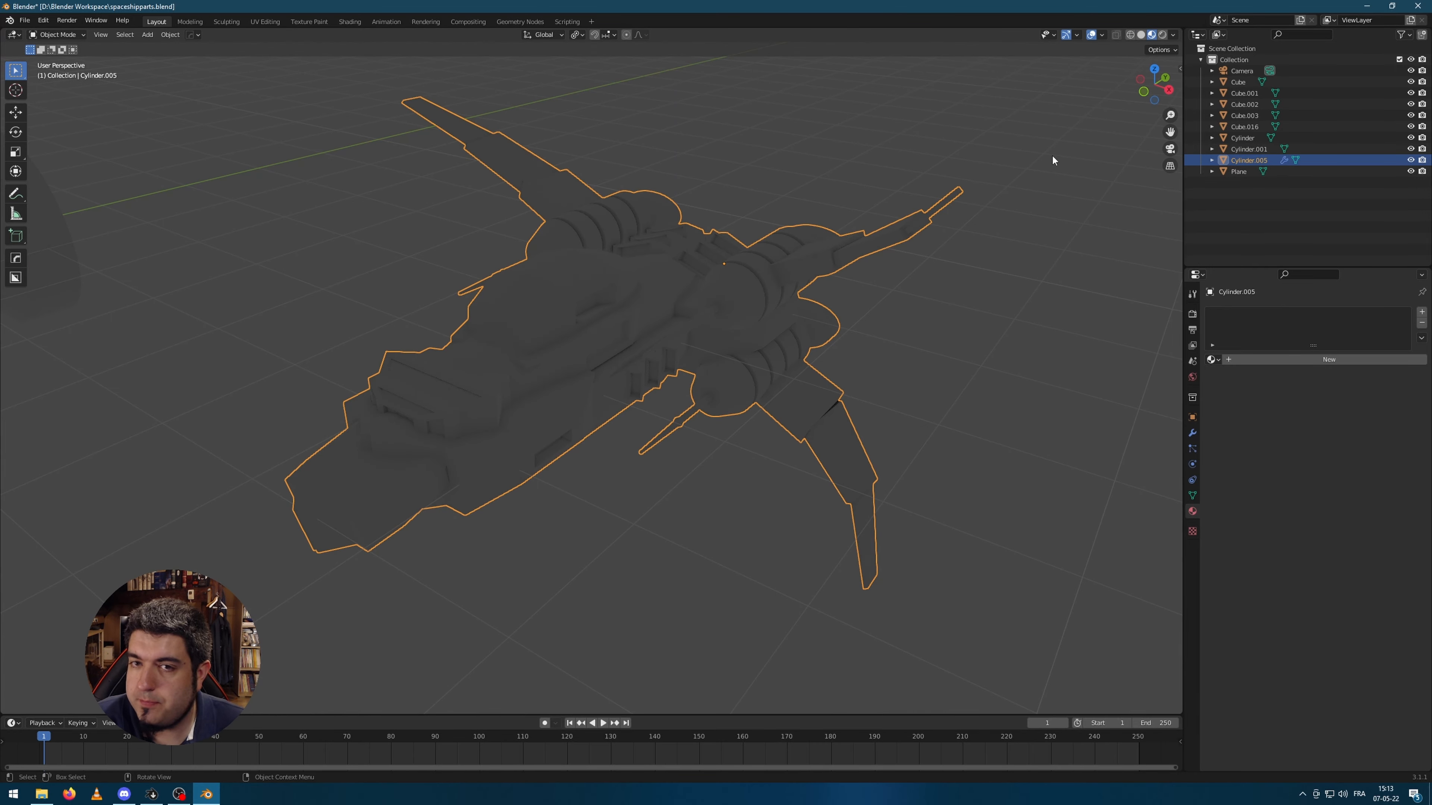
mouse_move(1052, 154)
middle_down()
mouse_move(903, 336)
mouse_move(880, 335)
middle_up()
scroll(874, 334, down, 4)
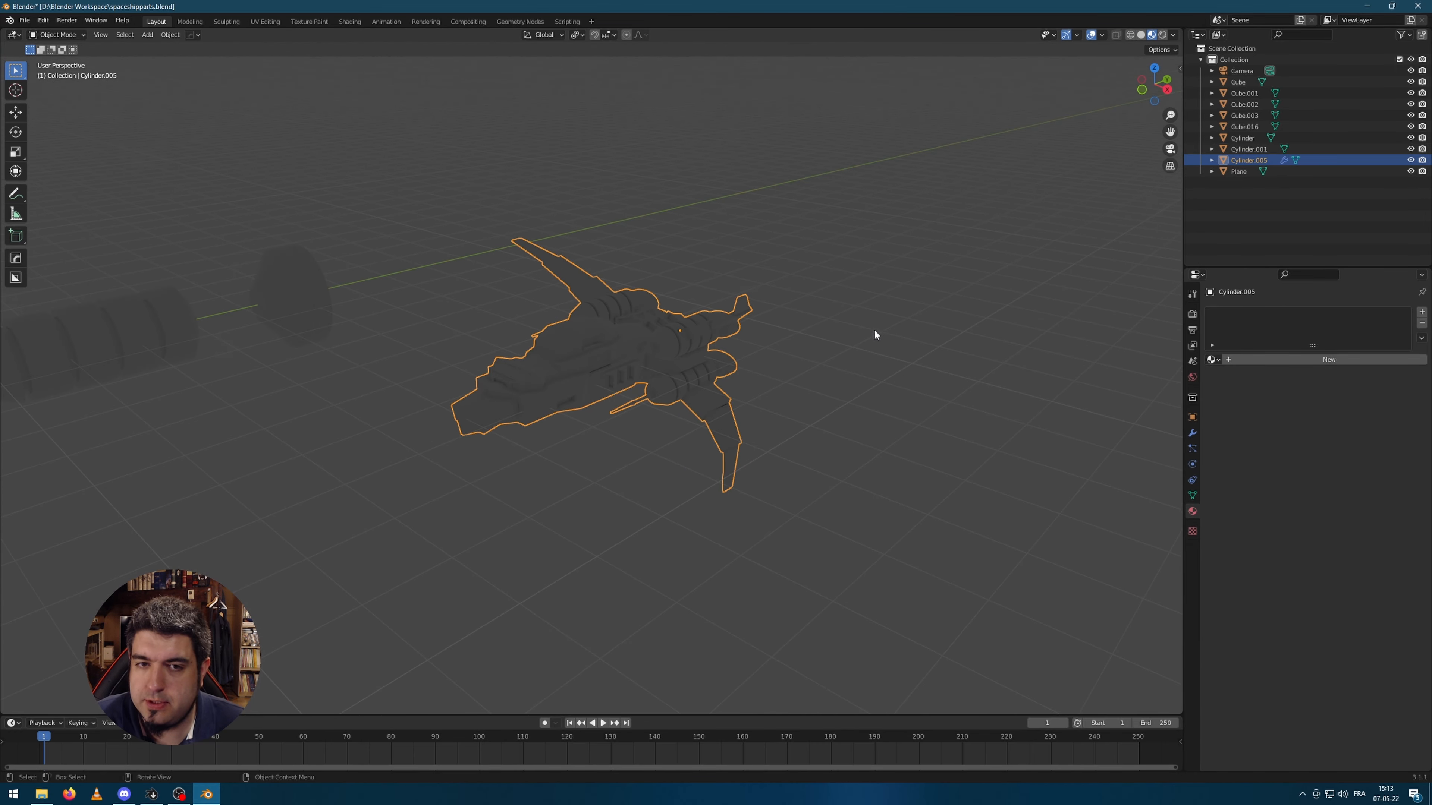
click(977, 290)
click(1174, 35)
click(1108, 102)
- Add a point light and place it between the row of source parts and the first ship
mouse_move(986, 237)
middle_down()
mouse_move(849, 383)
mouse_move(551, 380)
mouse_move(650, 409)
mouse_move(632, 417)
middle_up()
scroll(643, 352, up, 3)
scroll(607, 424, down, 10)
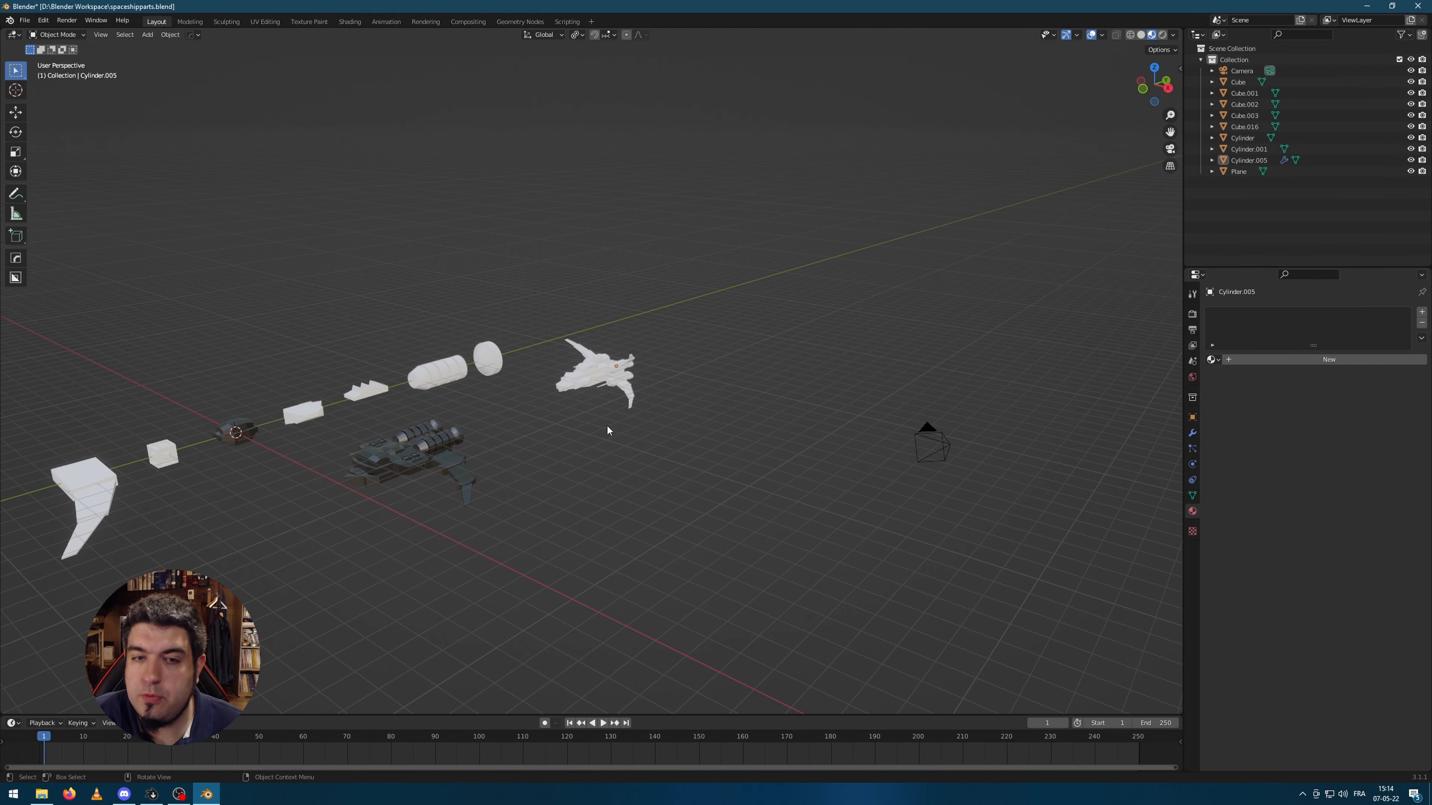
middle_drag(510, 431, 482, 449)
scroll(482, 431, down, 3)
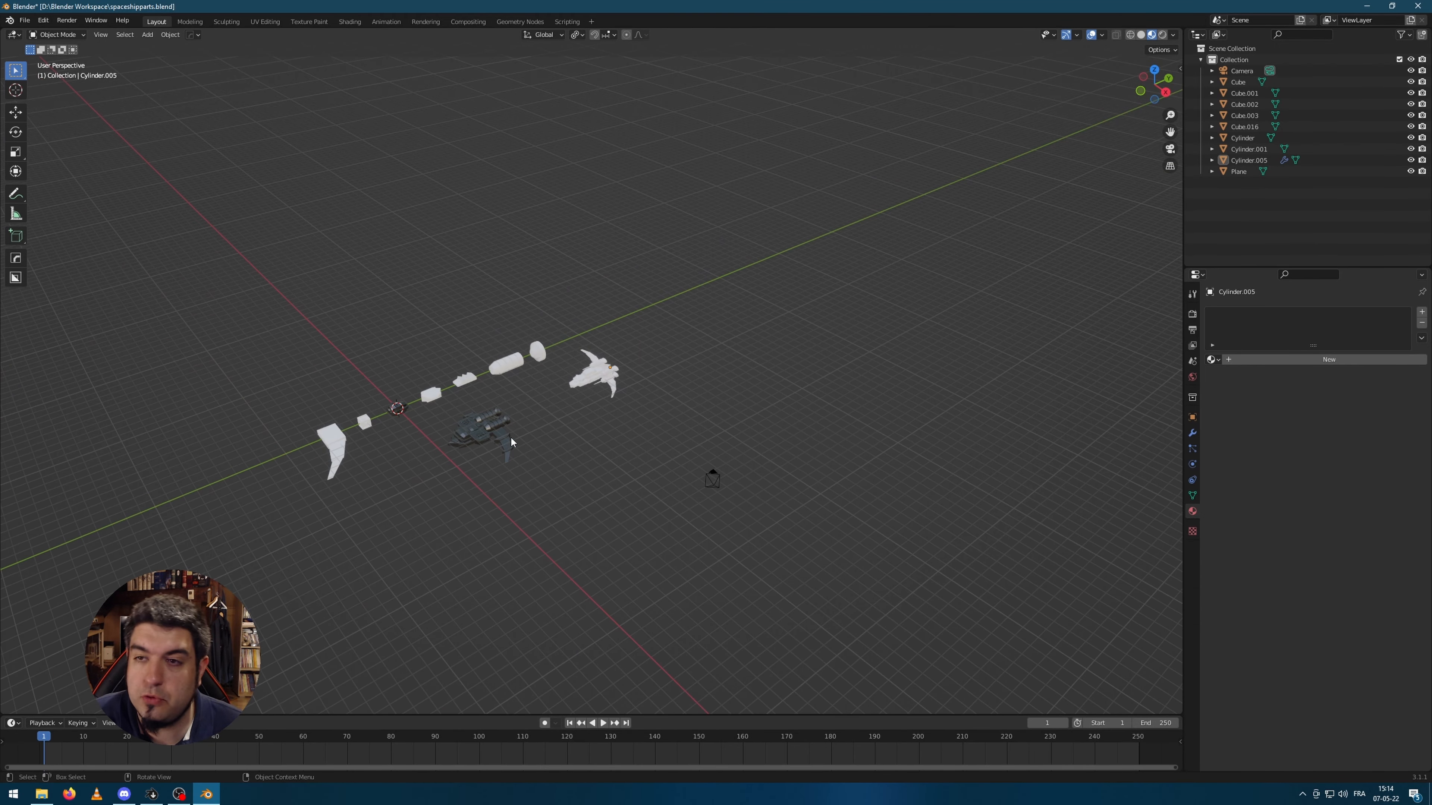
scroll(381, 430, up, 5)
key(shift+a)
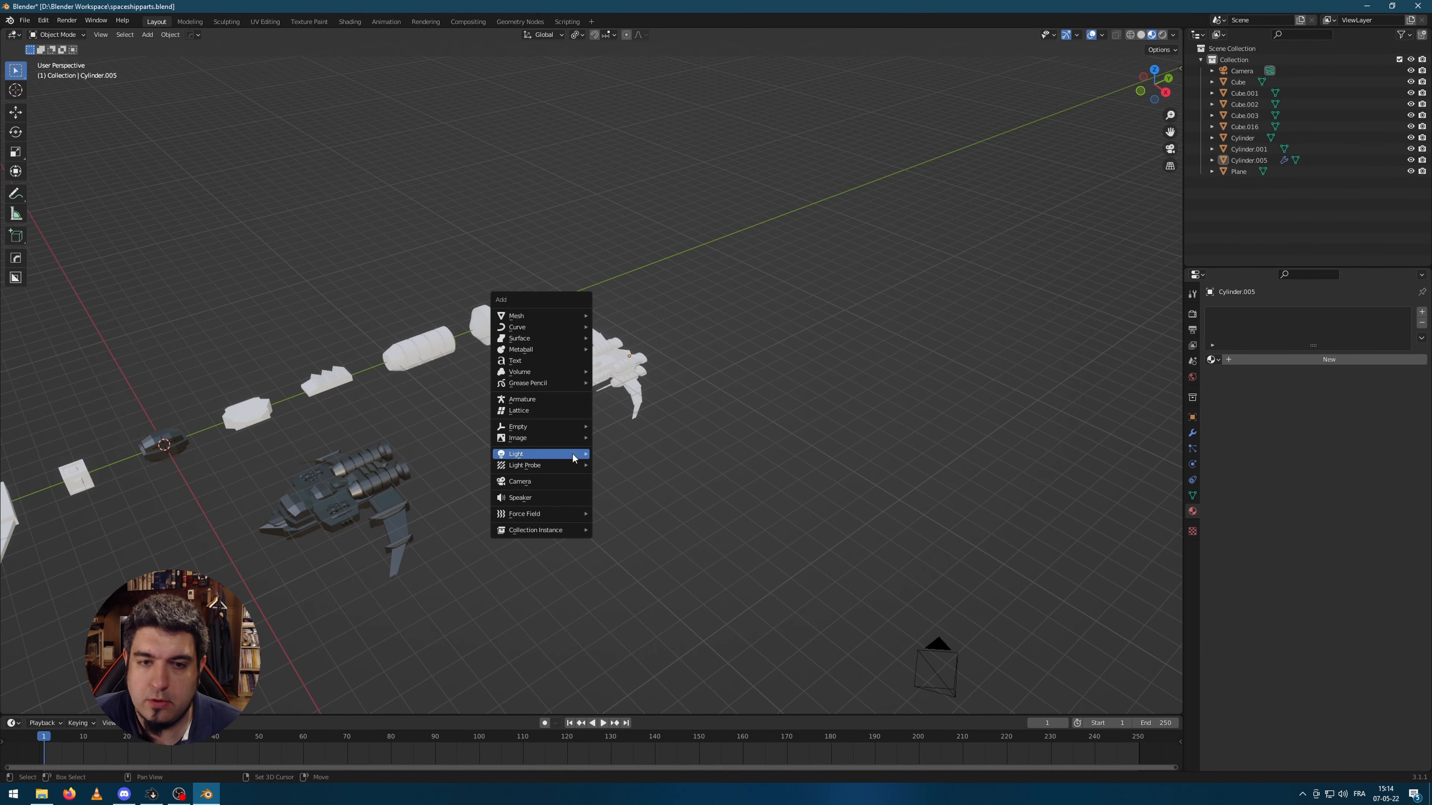
mouse_move(573, 455)
click(637, 453)
scroll(476, 365, down, 3)
key(g)
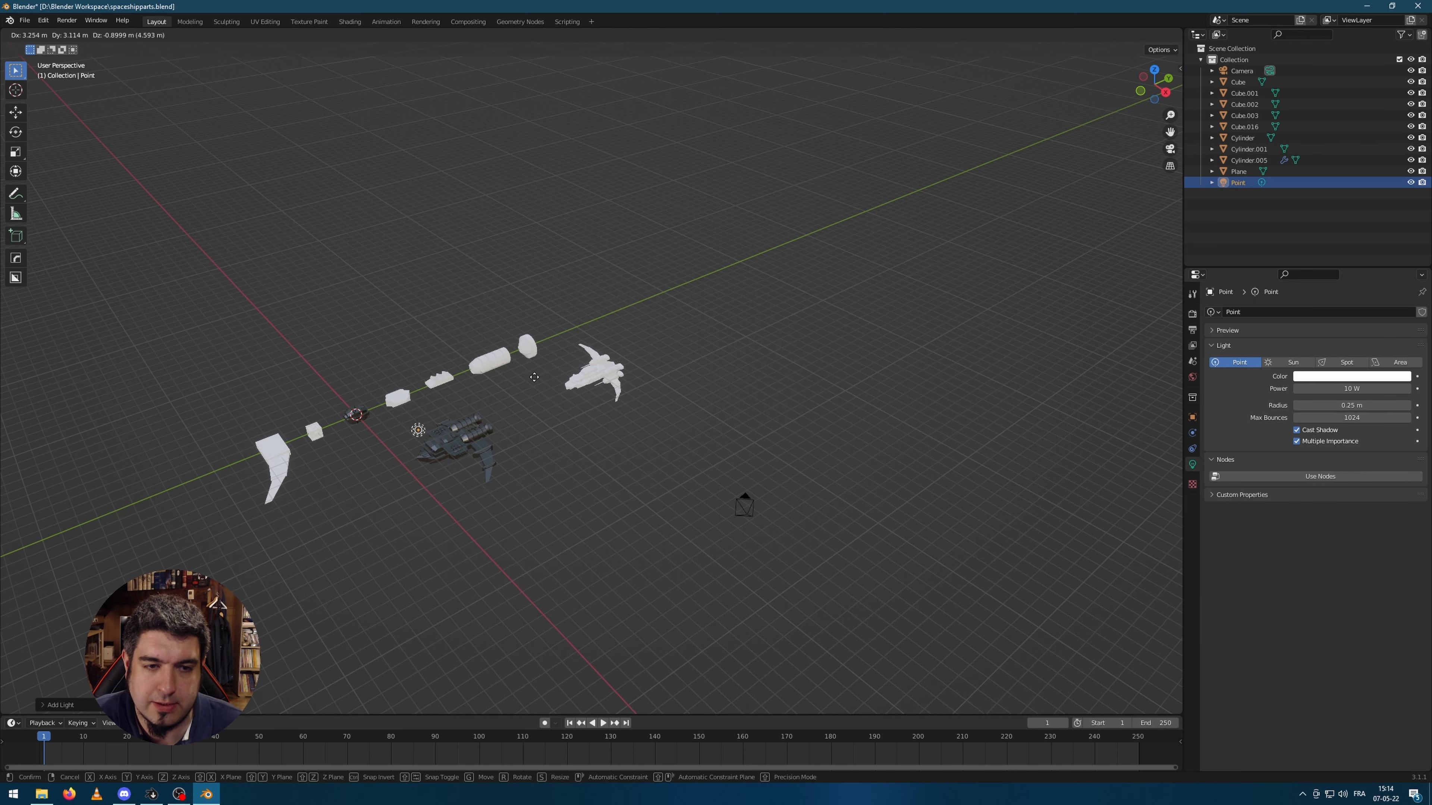
click(520, 399)
- Light the material preview with the scene's own lights and world, and move the point light along the Z axis
click(1174, 35)
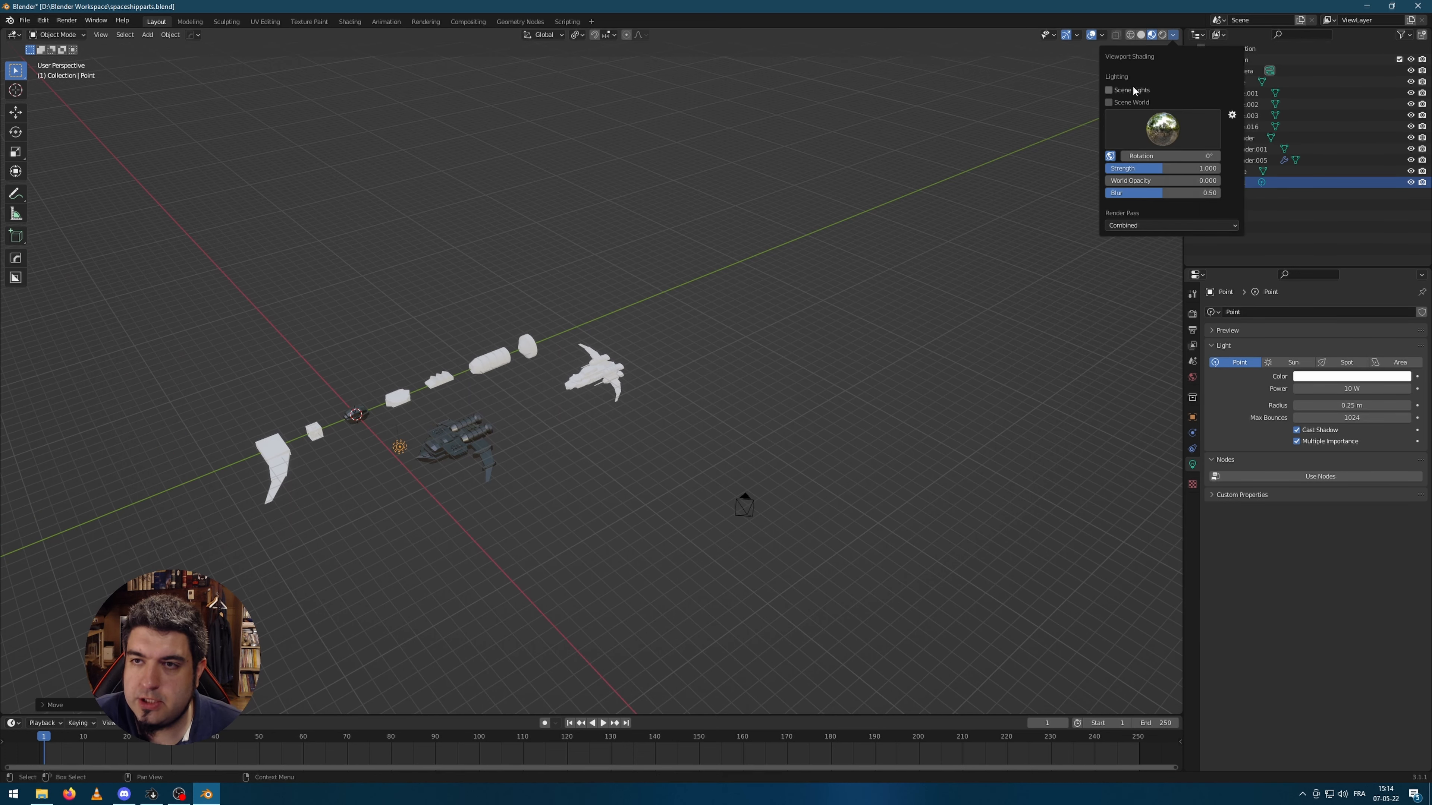
click(1109, 103)
mouse_move(510, 497)
middle_down()
mouse_move(450, 470)
mouse_move(481, 475)
mouse_move(468, 470)
middle_up()
key(g)
key(z)
click(425, 300)
- Set the point light's power to 100 W and try moving it over the first ship
middle_drag(425, 296, 423, 305)
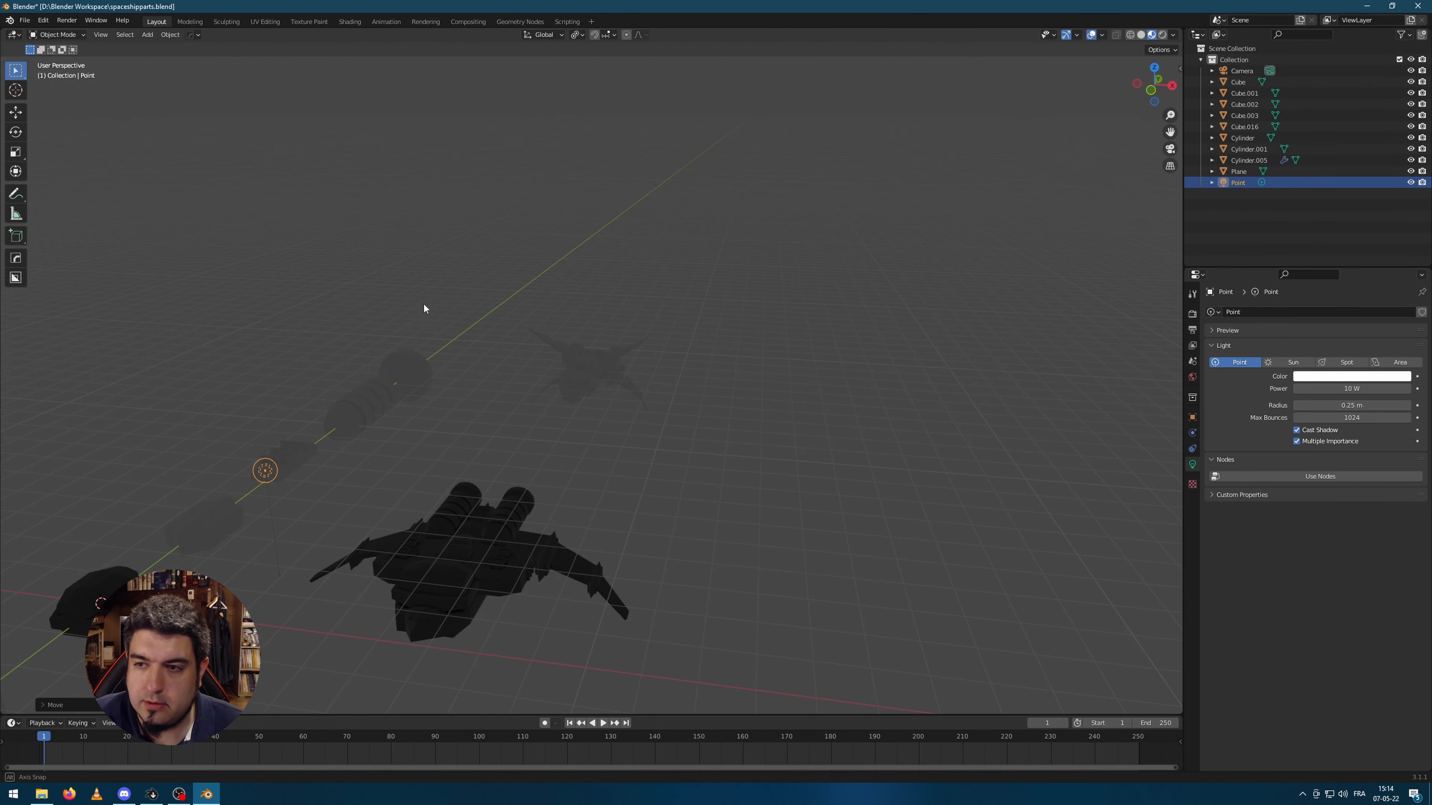
text(0)
key(Return)
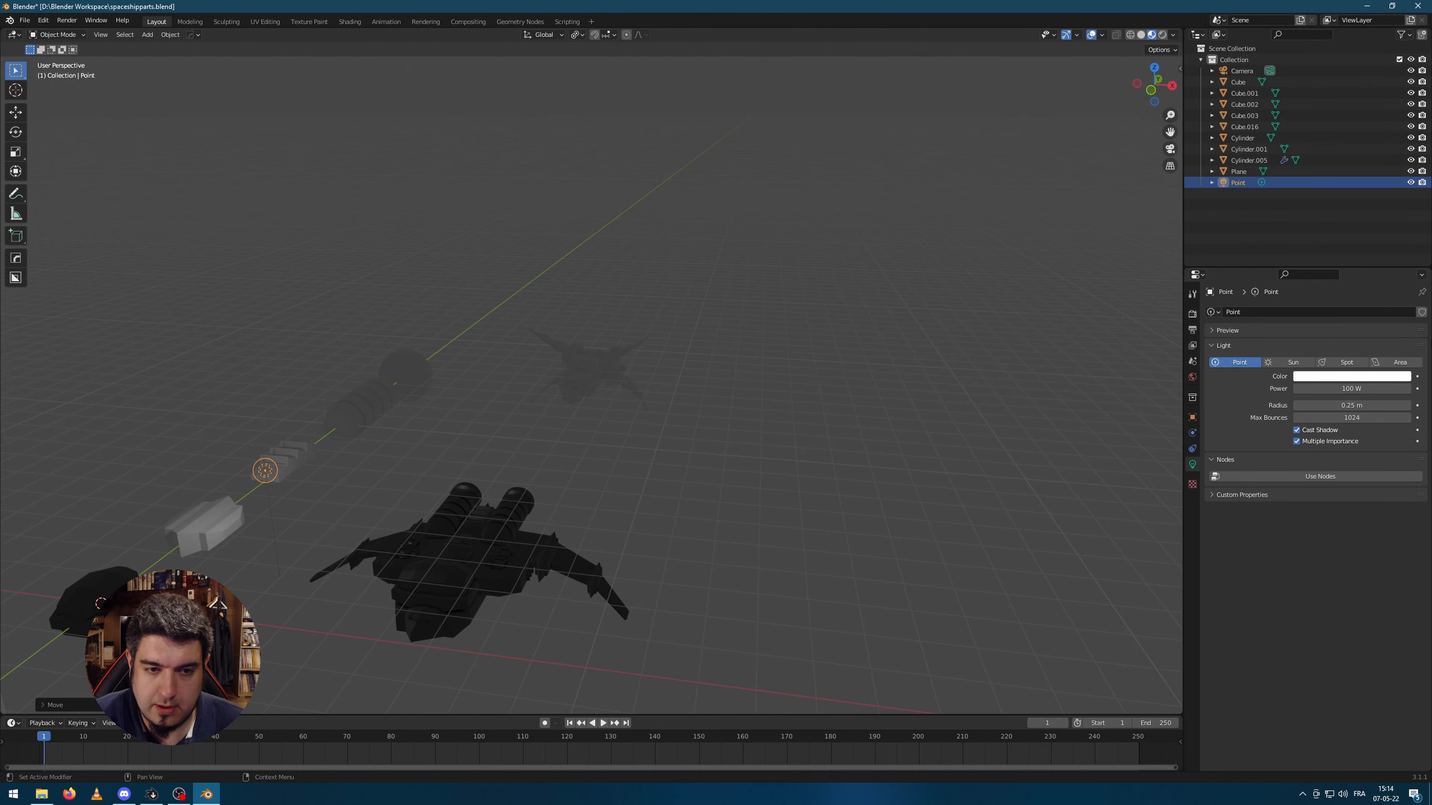
scroll(287, 390, down, 3)
middle_drag(288, 391, 295, 412)
key(g)
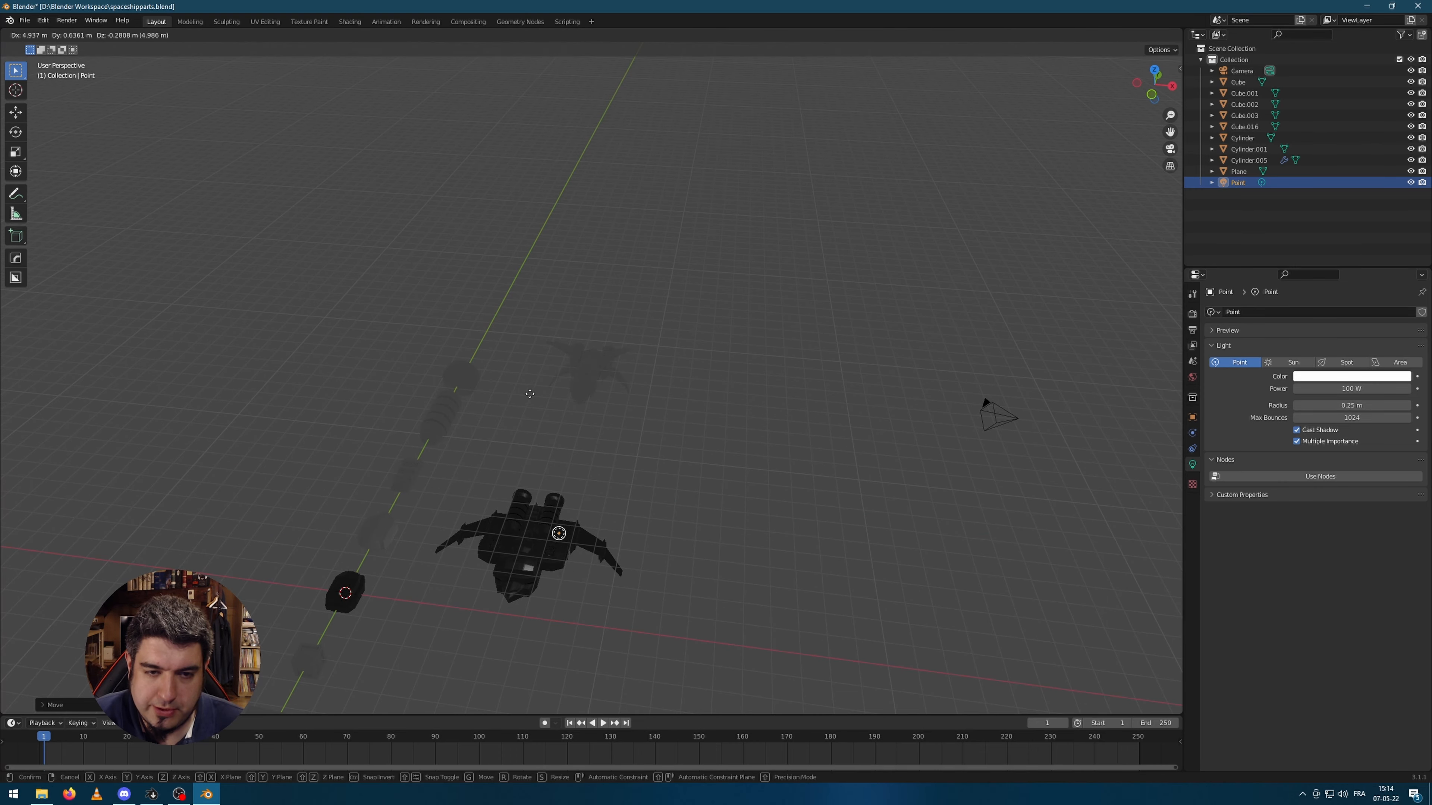
key(Escape)
- Delete the point light
middle_drag(479, 239, 790, 360)
key(x)
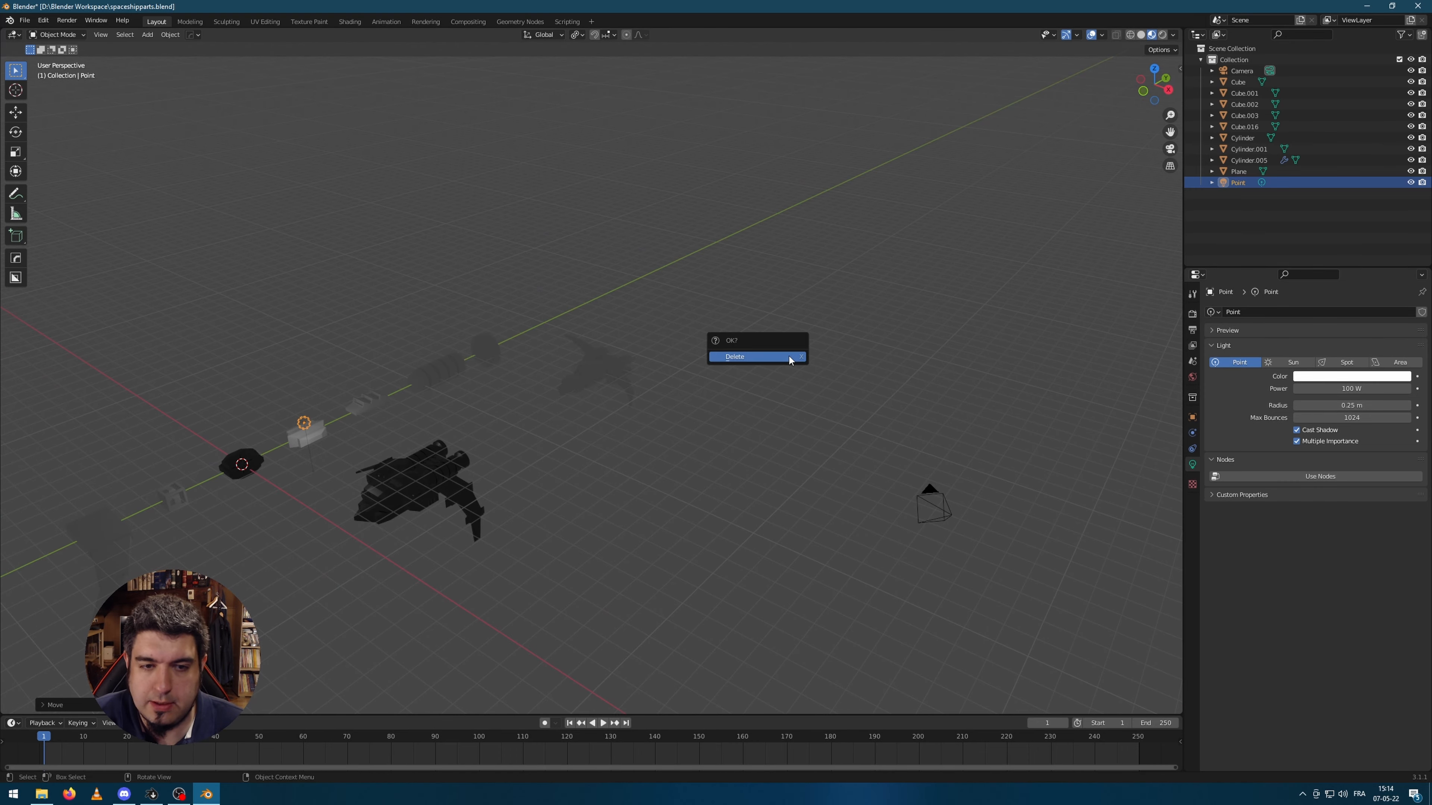
click(789, 357)
- Select the second ship and turn off Scene World for the material preview
scroll(633, 447, up, 4)
click(608, 342)
scroll(608, 341, up, 4)
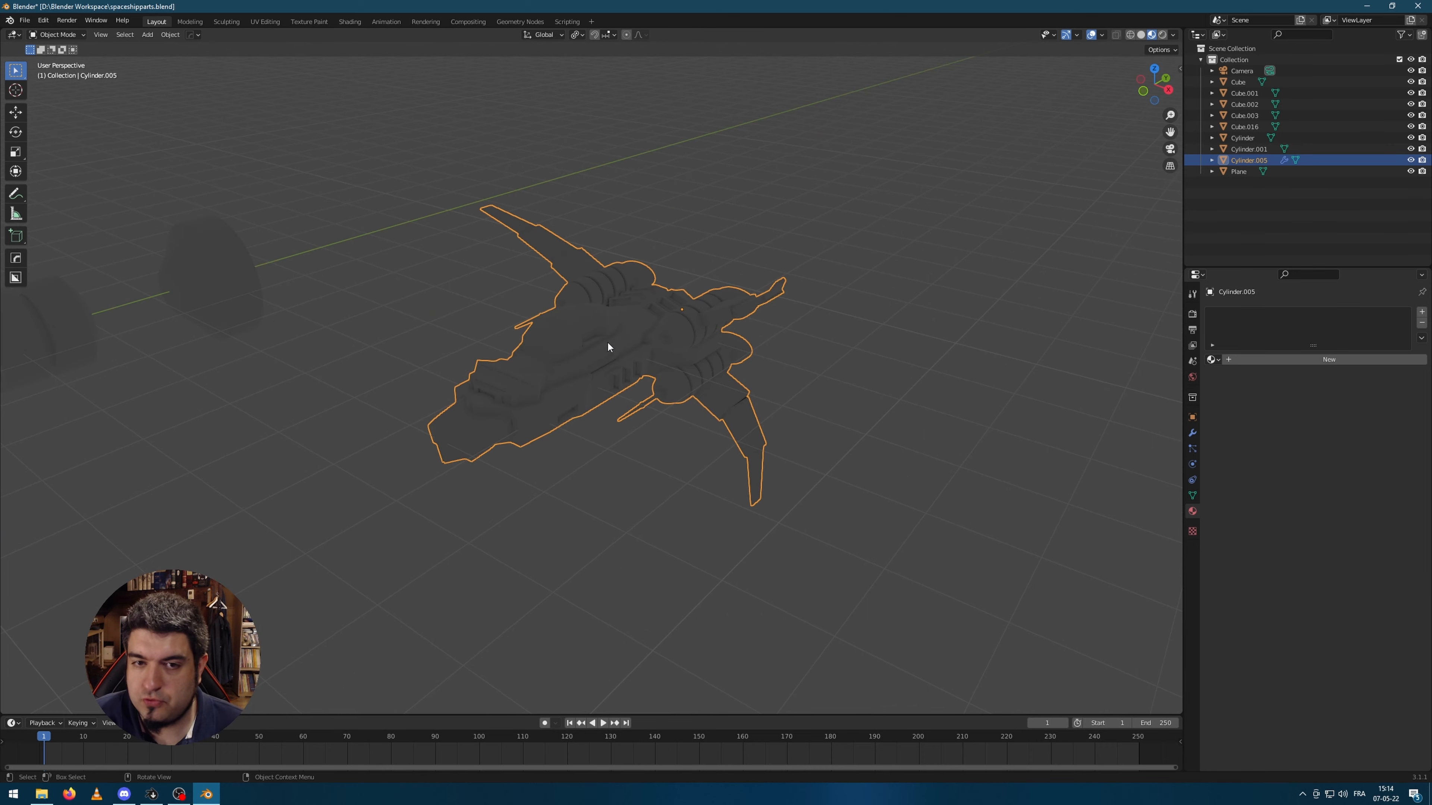
scroll(969, 297, up, 4)
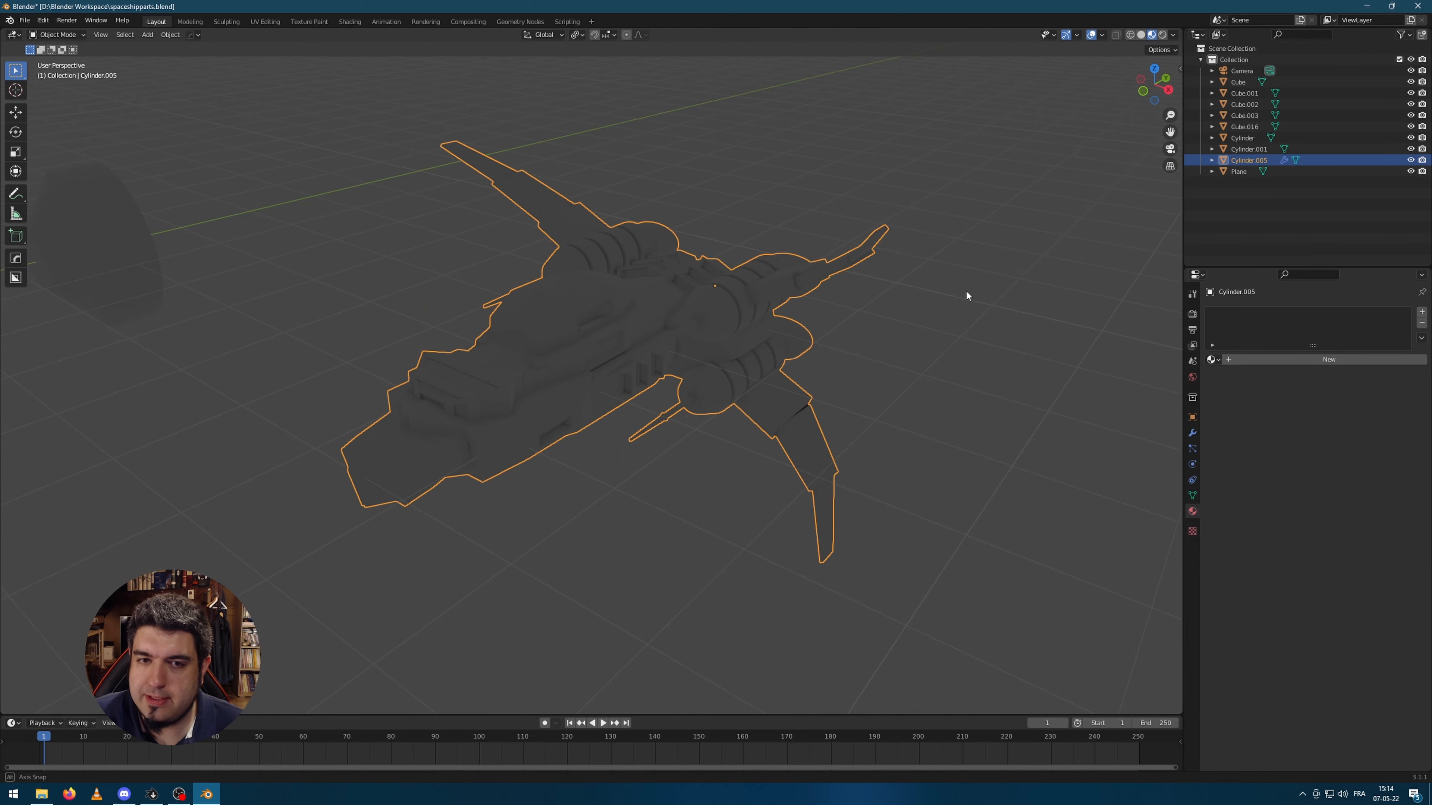
click(1173, 35)
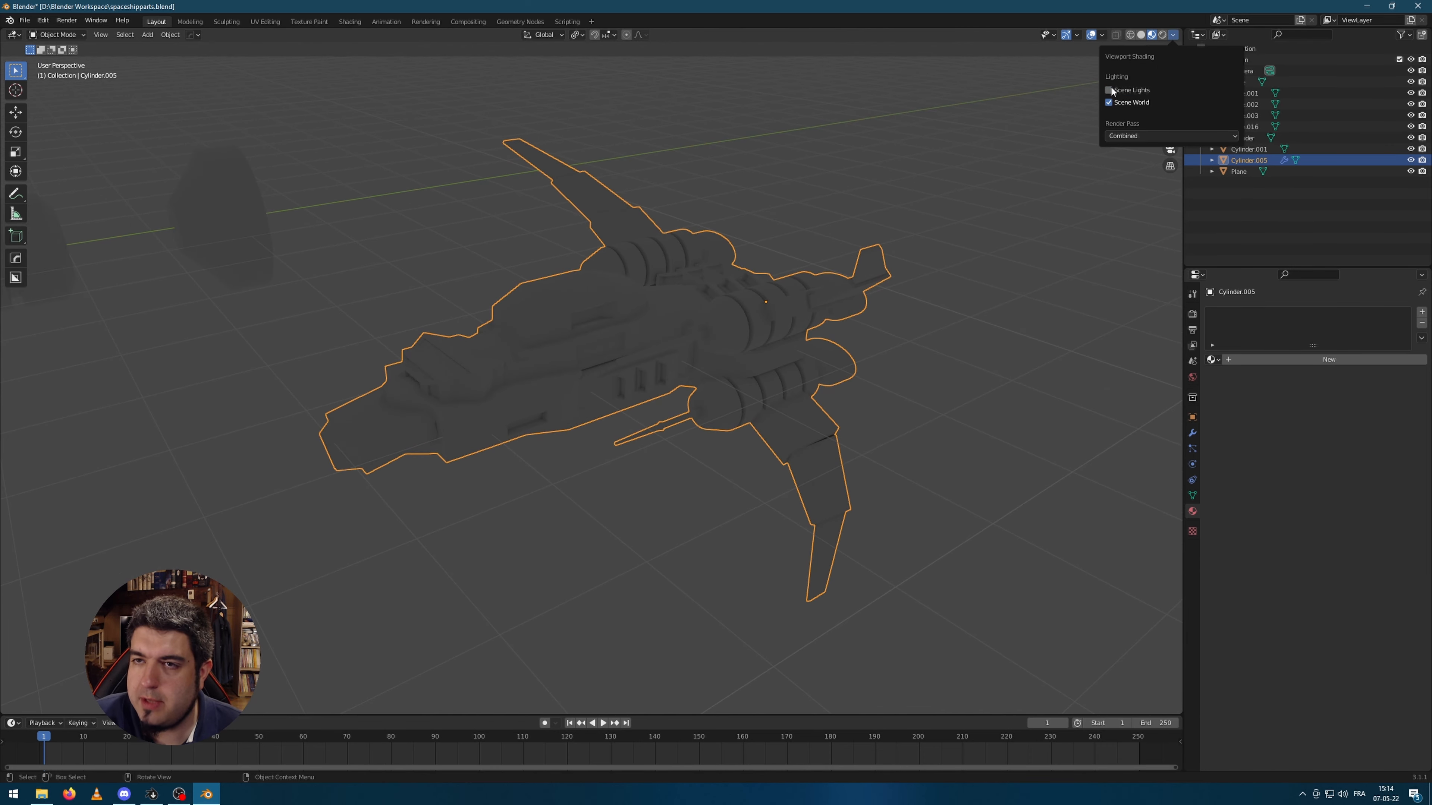
click(1109, 102)
- Create a new material on the second ship with a dark grey base color and Metallic set to 1
scroll(803, 426, up, 2)
middle_drag(757, 372, 714, 388)
scroll(714, 388, down, 1)
scroll(714, 385, down, 2)
middle_drag(554, 431, 649, 440)
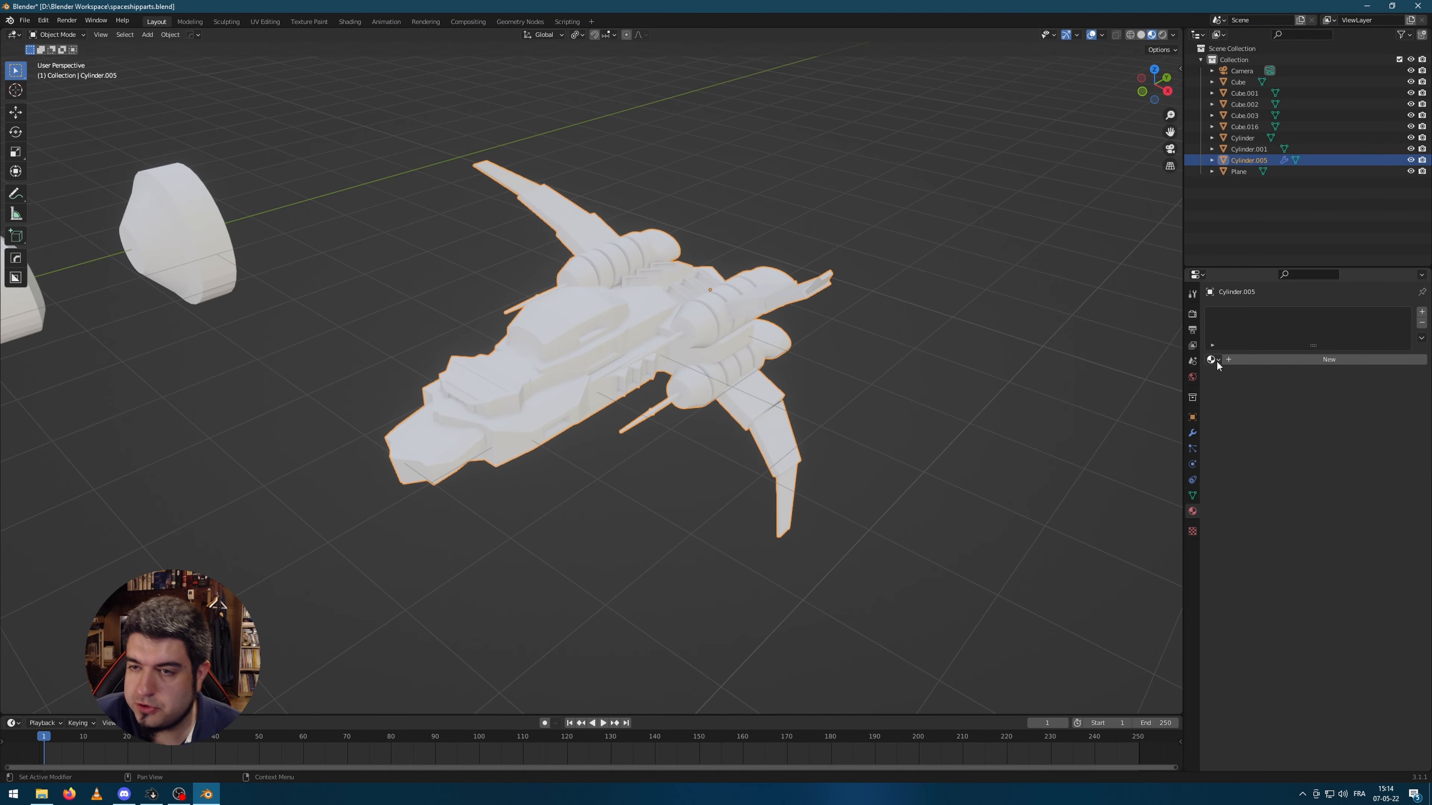
click(1249, 361)
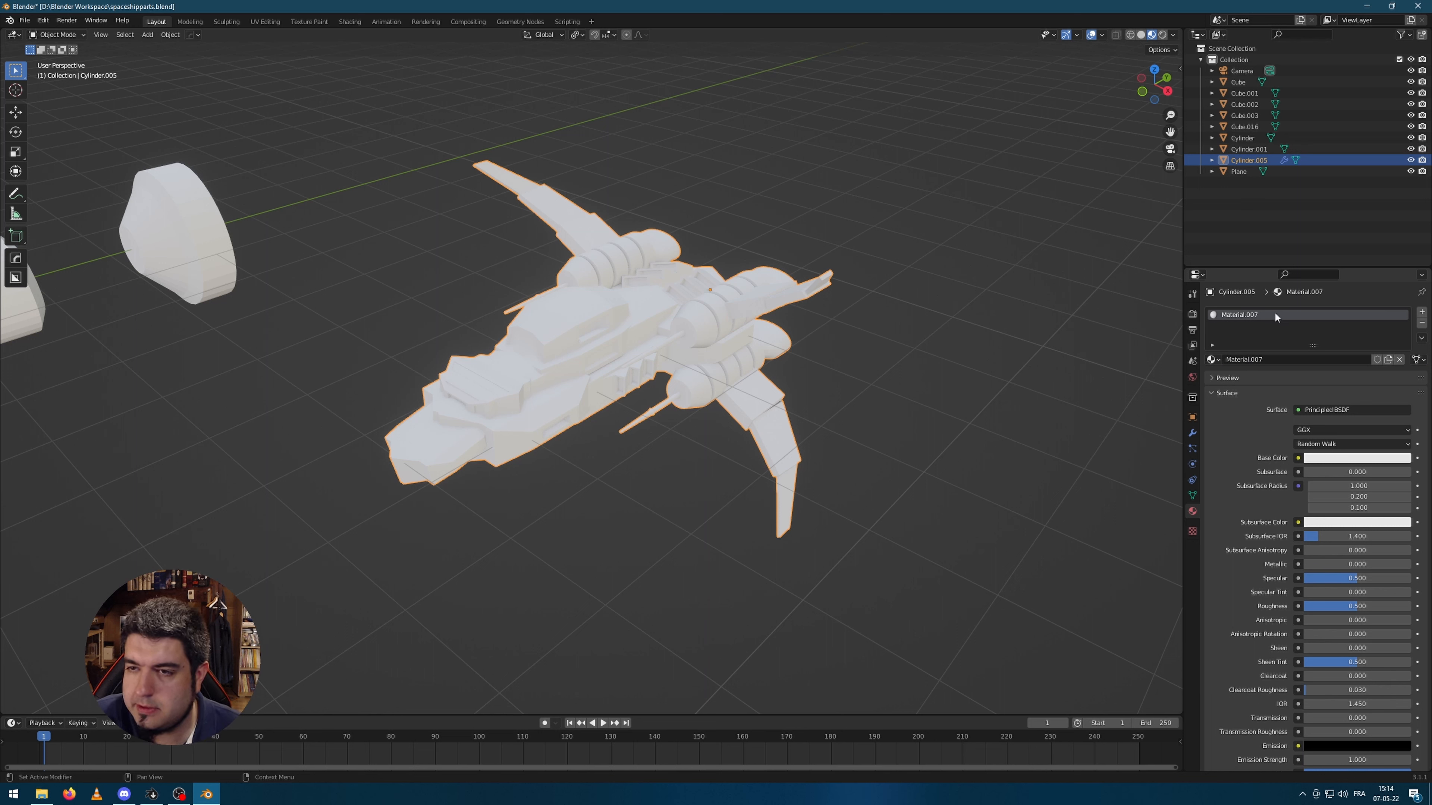
click(1353, 457)
drag(1404, 319, 1402, 359)
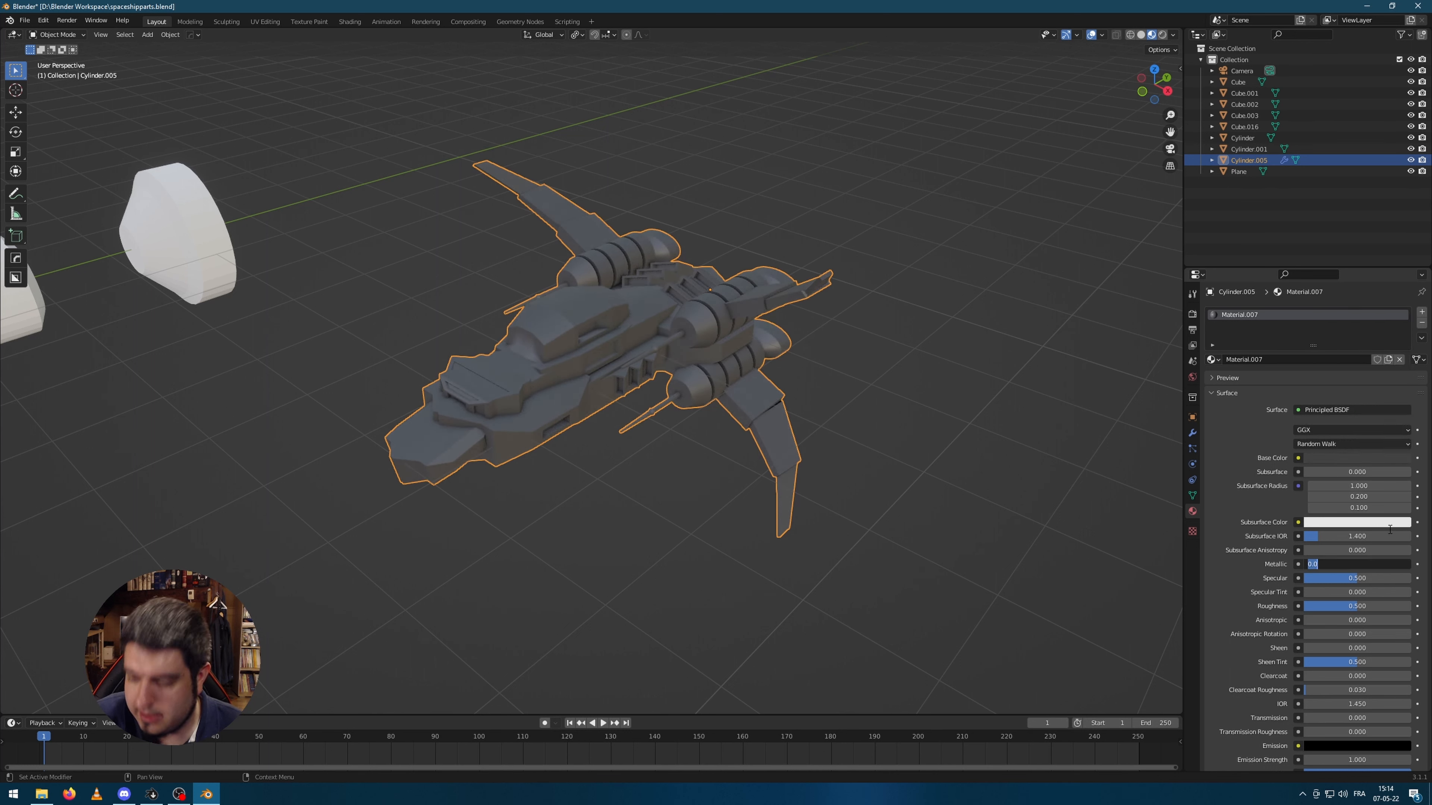
key(Return)
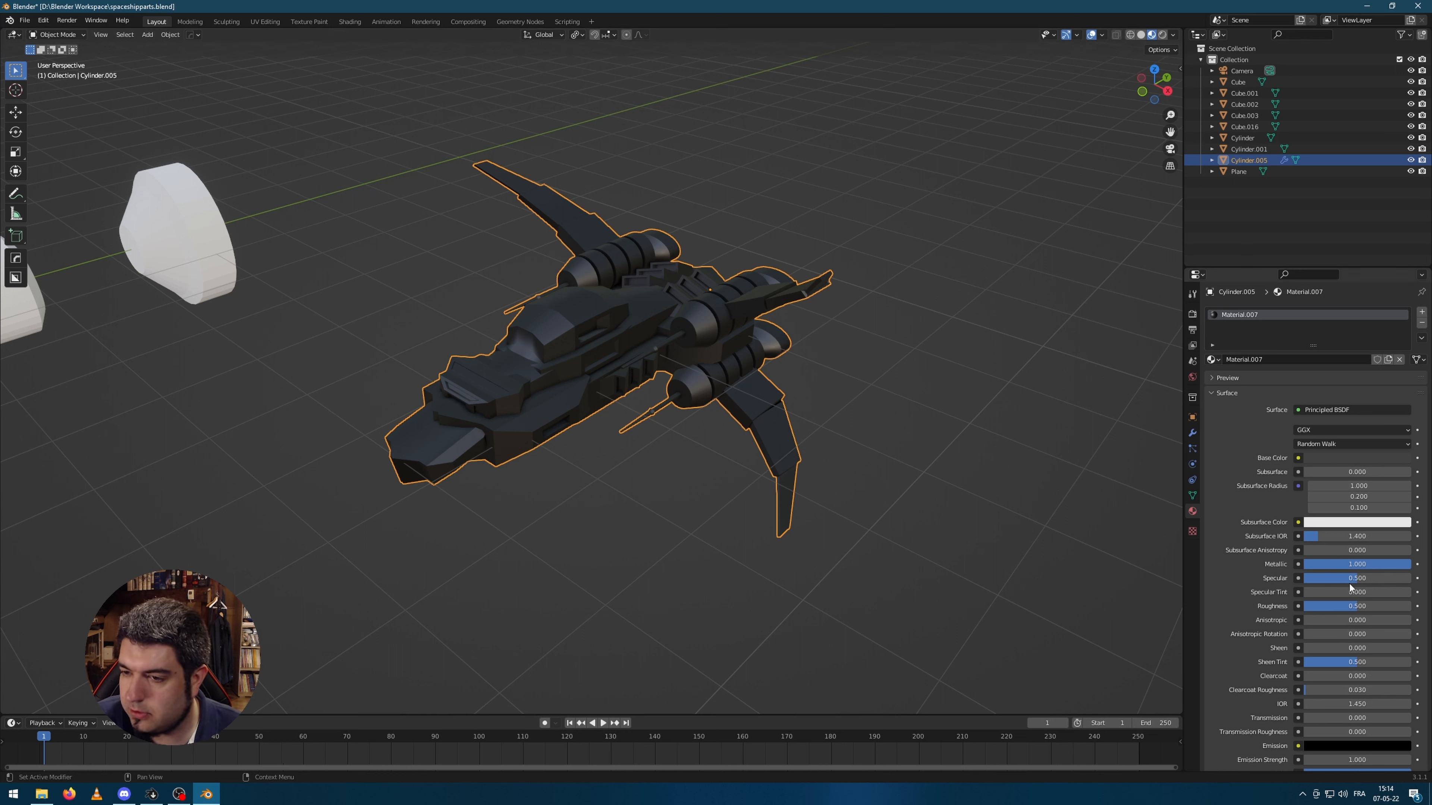
- Compare the dark grey material's look with Metallic at 0 and back at 1
middle_drag(907, 392, 839, 364)
middle_drag(985, 485, 1017, 489)
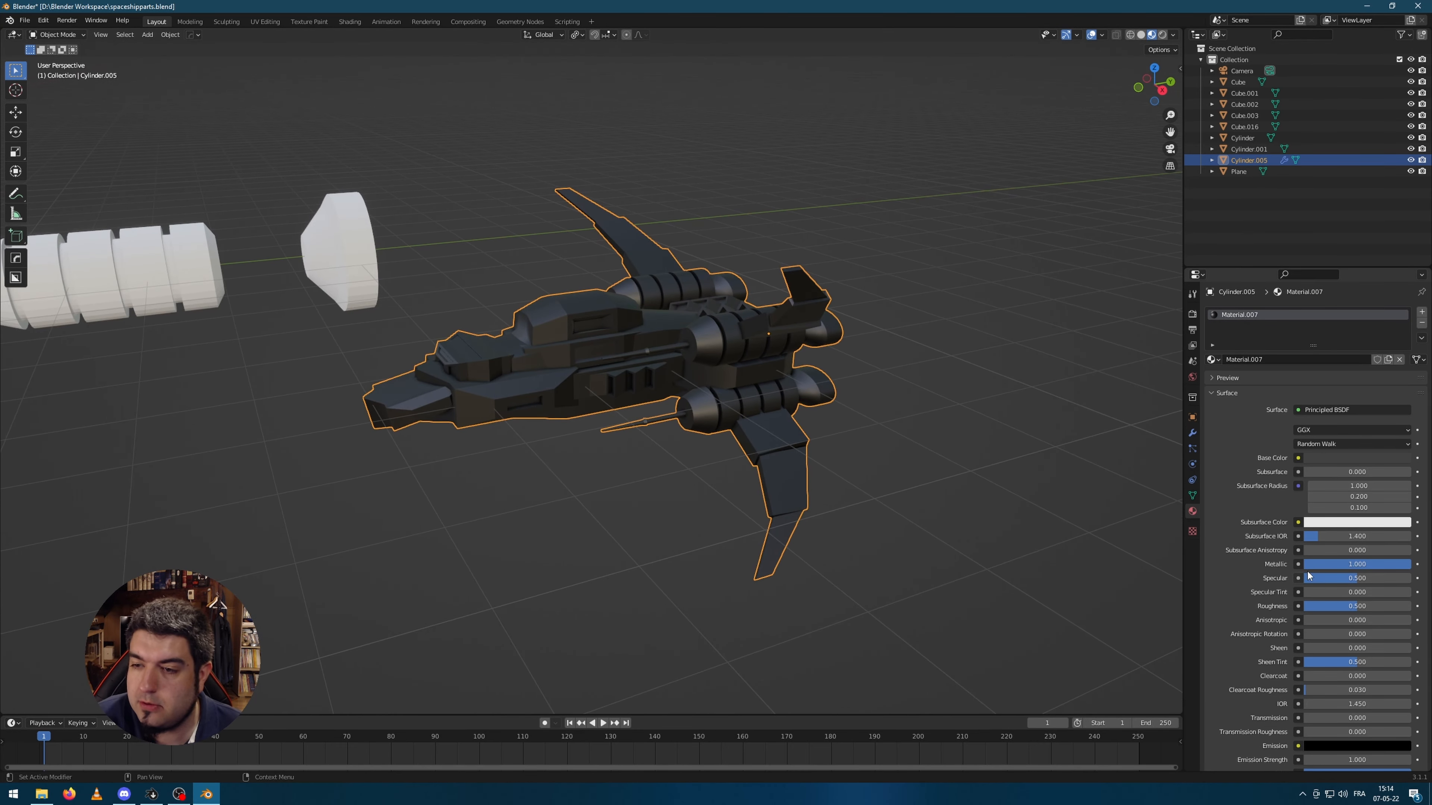
drag(1329, 566, 1257, 565)
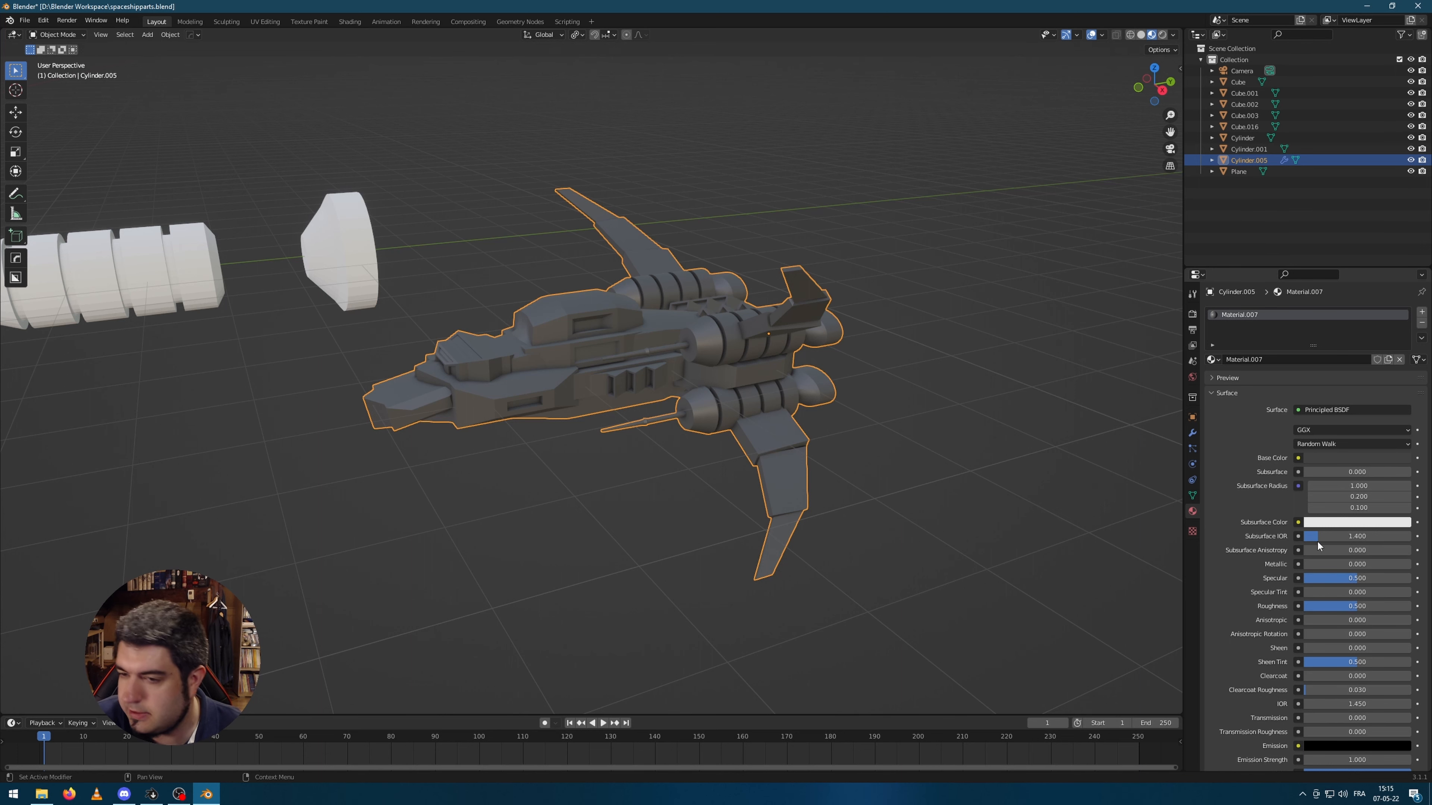
click(1351, 566)
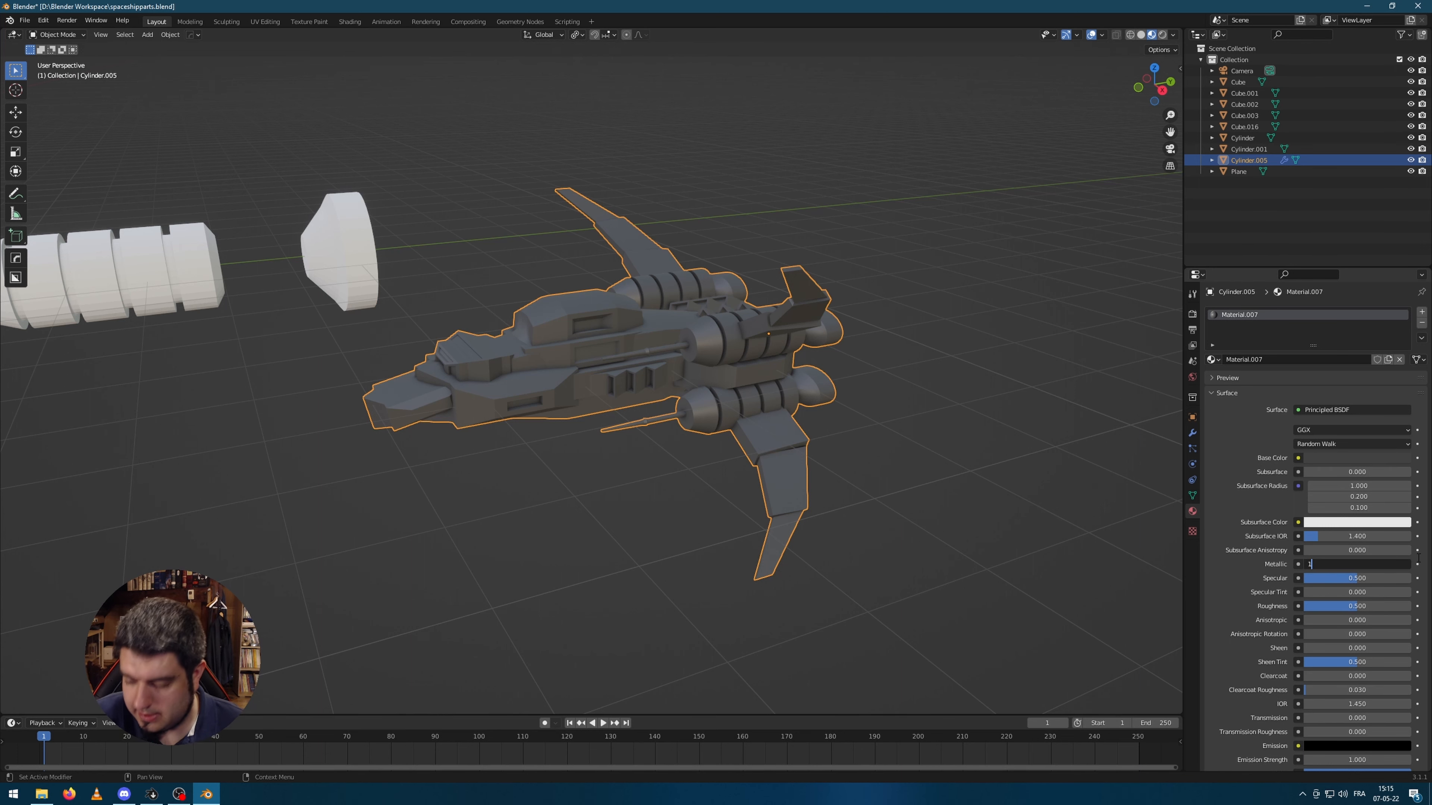
text(1)
key(Return)
- Inspect the second ship's shading up close, switching Auto Smooth off and back on to compare
scroll(687, 422, up, 3)
mouse_move(643, 421)
middle_down()
mouse_move(699, 425)
mouse_move(648, 400)
mouse_move(636, 445)
middle_up()
scroll(687, 420, up, 2)
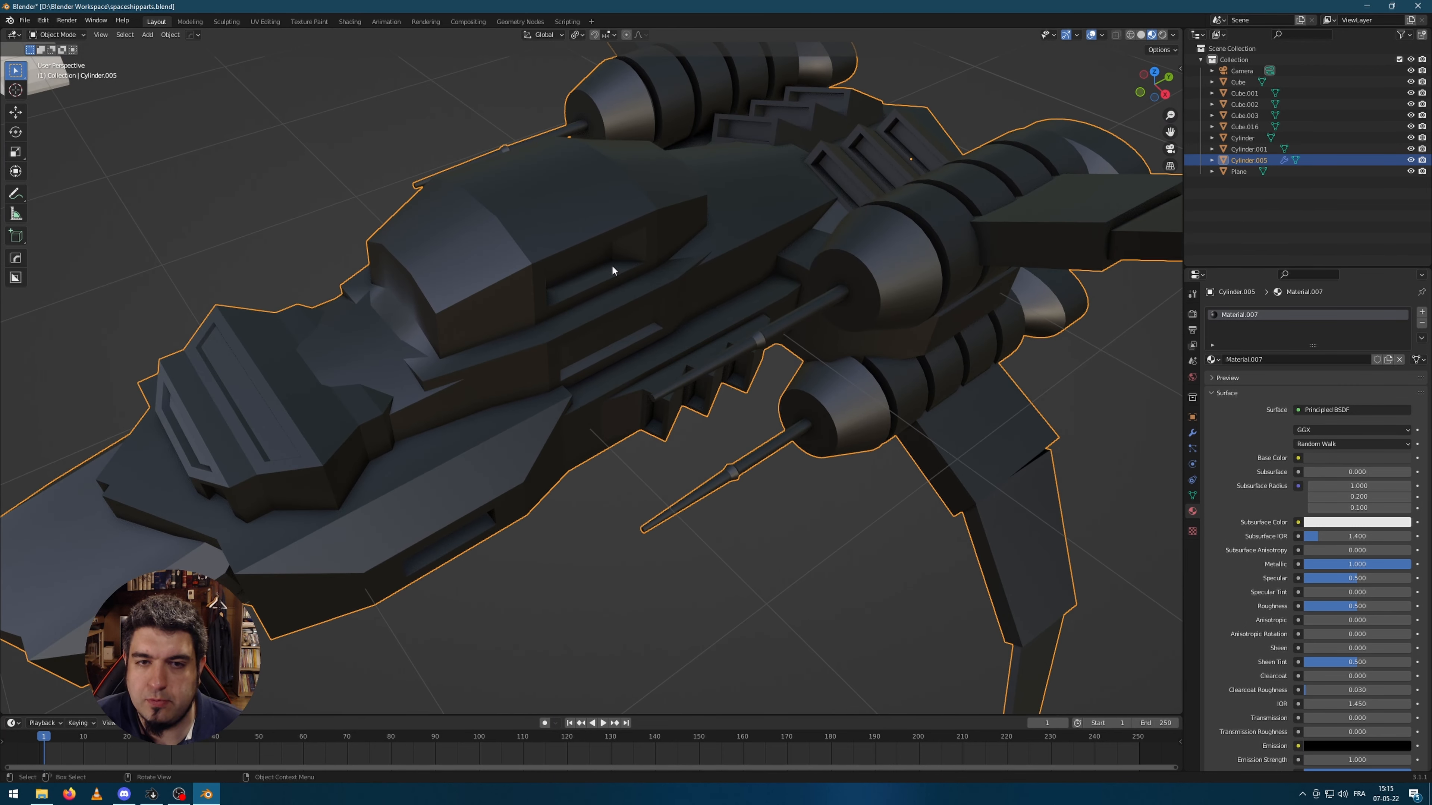
right_click(581, 198)
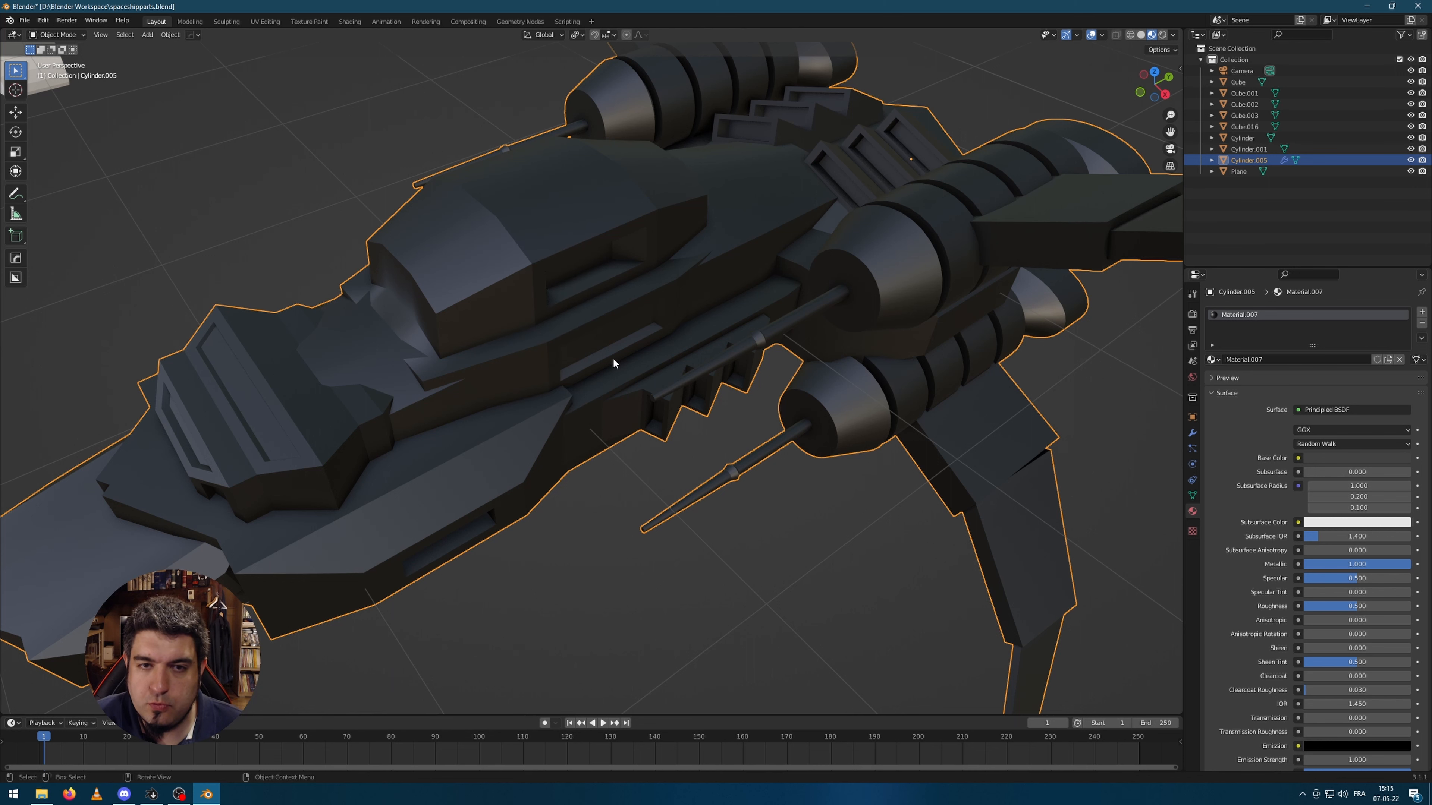
scroll(613, 356, down, 4)
middle_drag(648, 370, 641, 331)
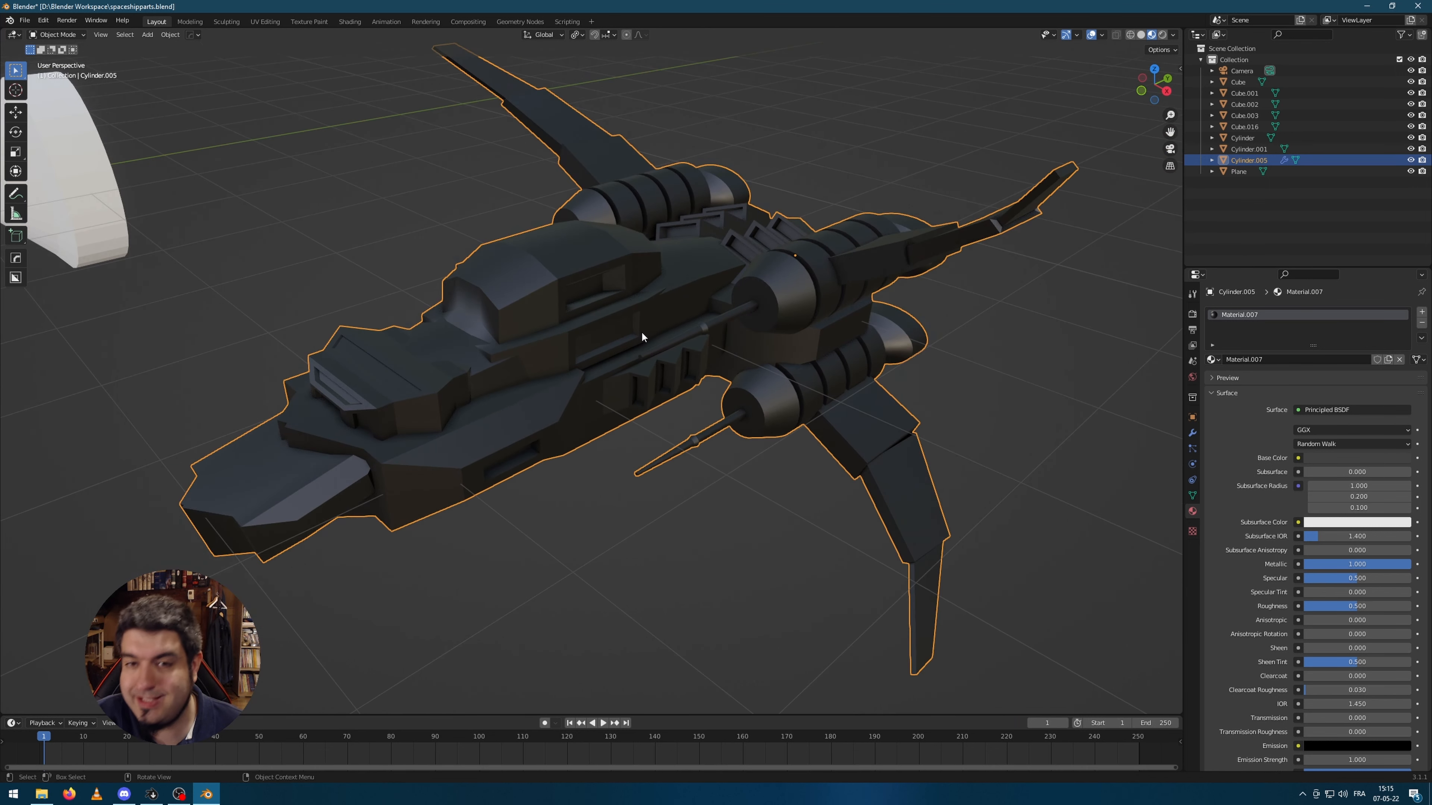
click(1193, 495)
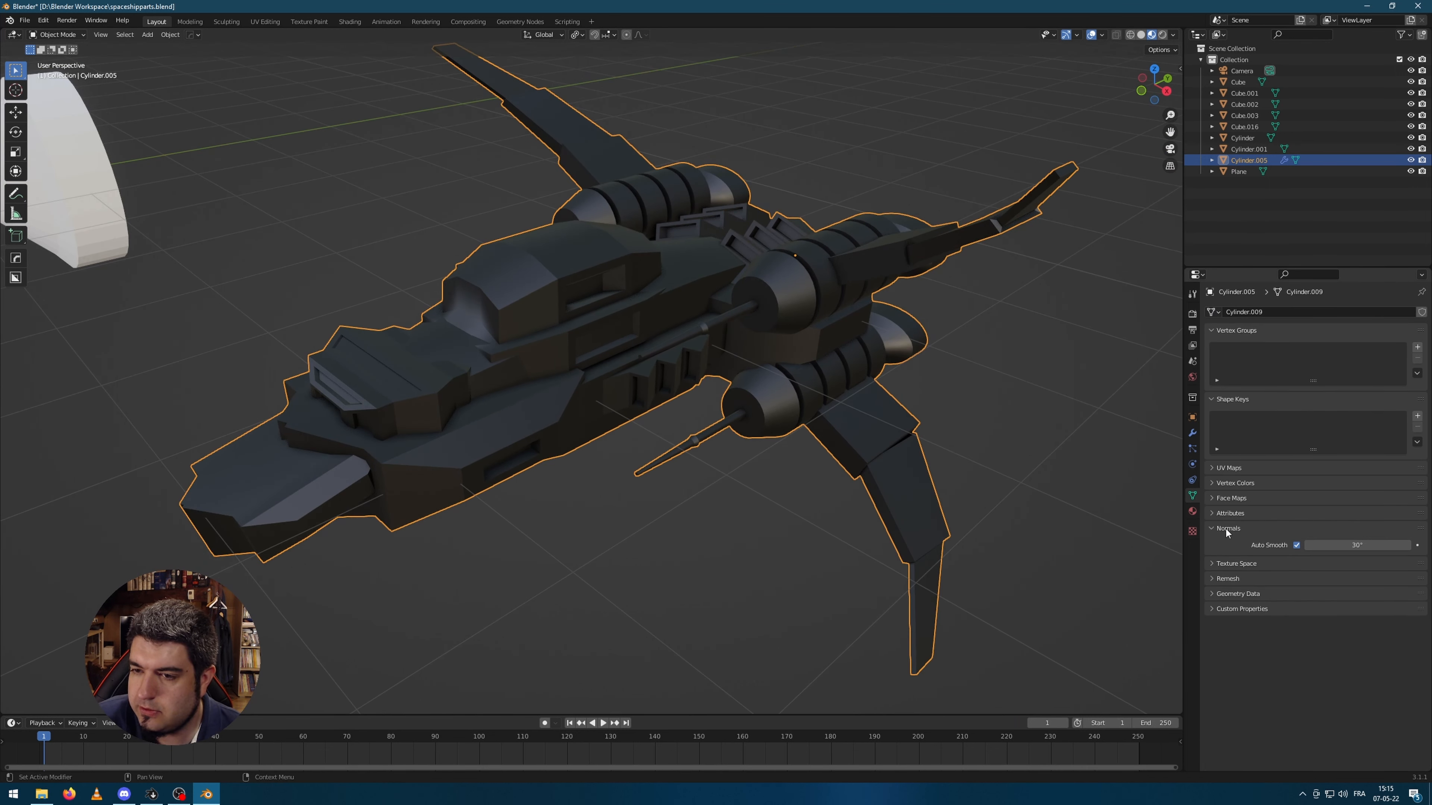
click(1296, 545)
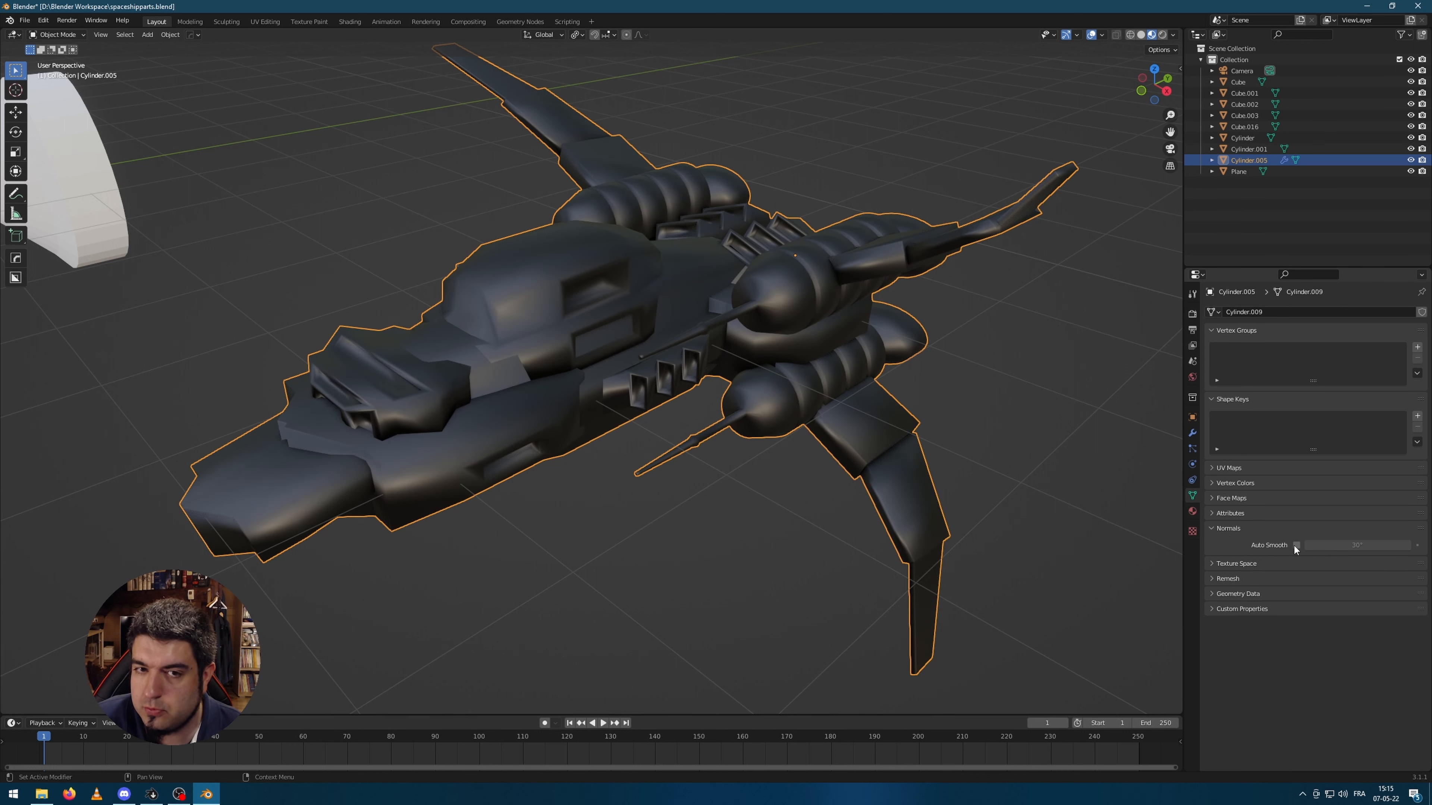
click(1296, 545)
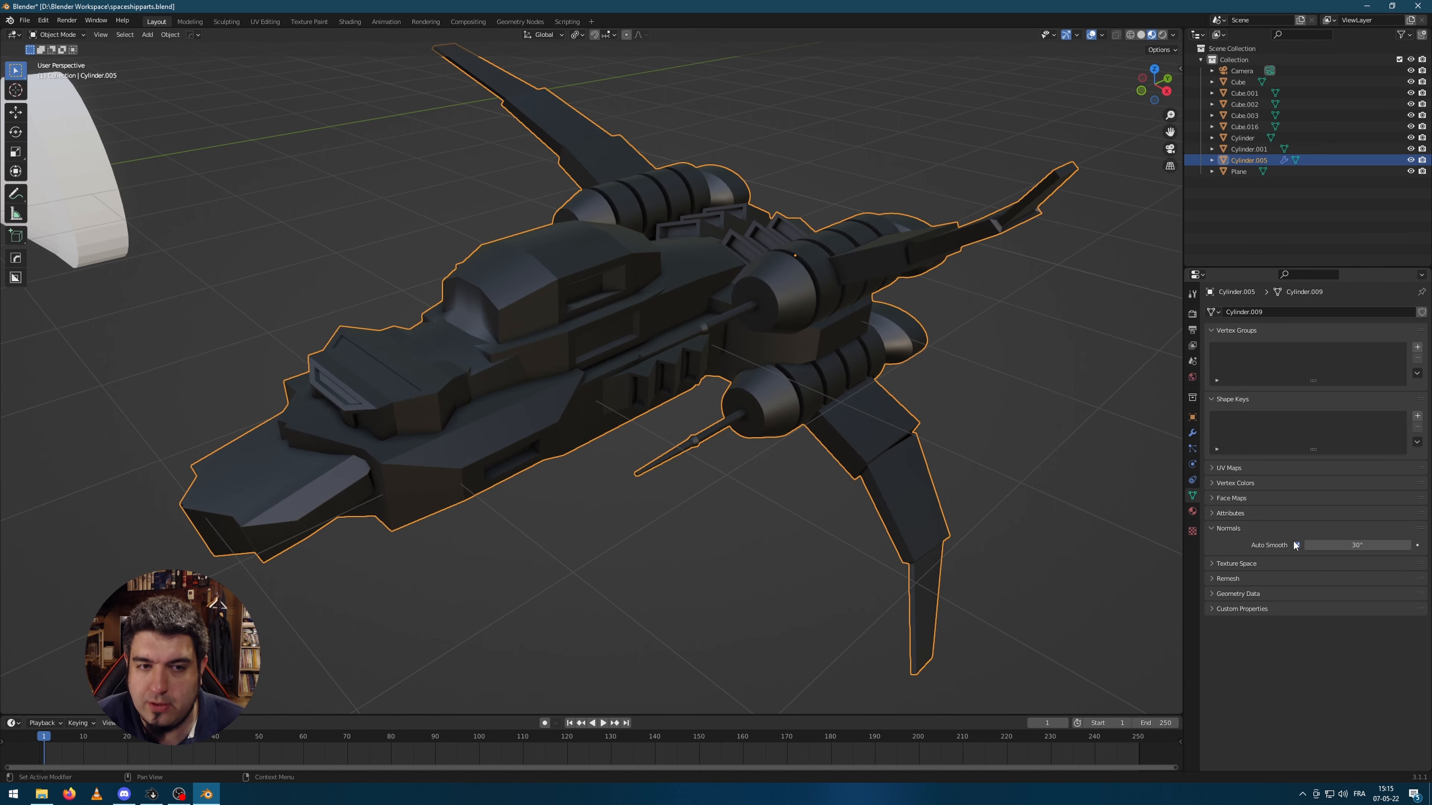
- Examine the second ship's hull and engines from several angles and check the mesh edges at the front of the cockpit
mouse_move(701, 517)
middle_down()
mouse_move(765, 497)
mouse_move(742, 479)
middle_up()
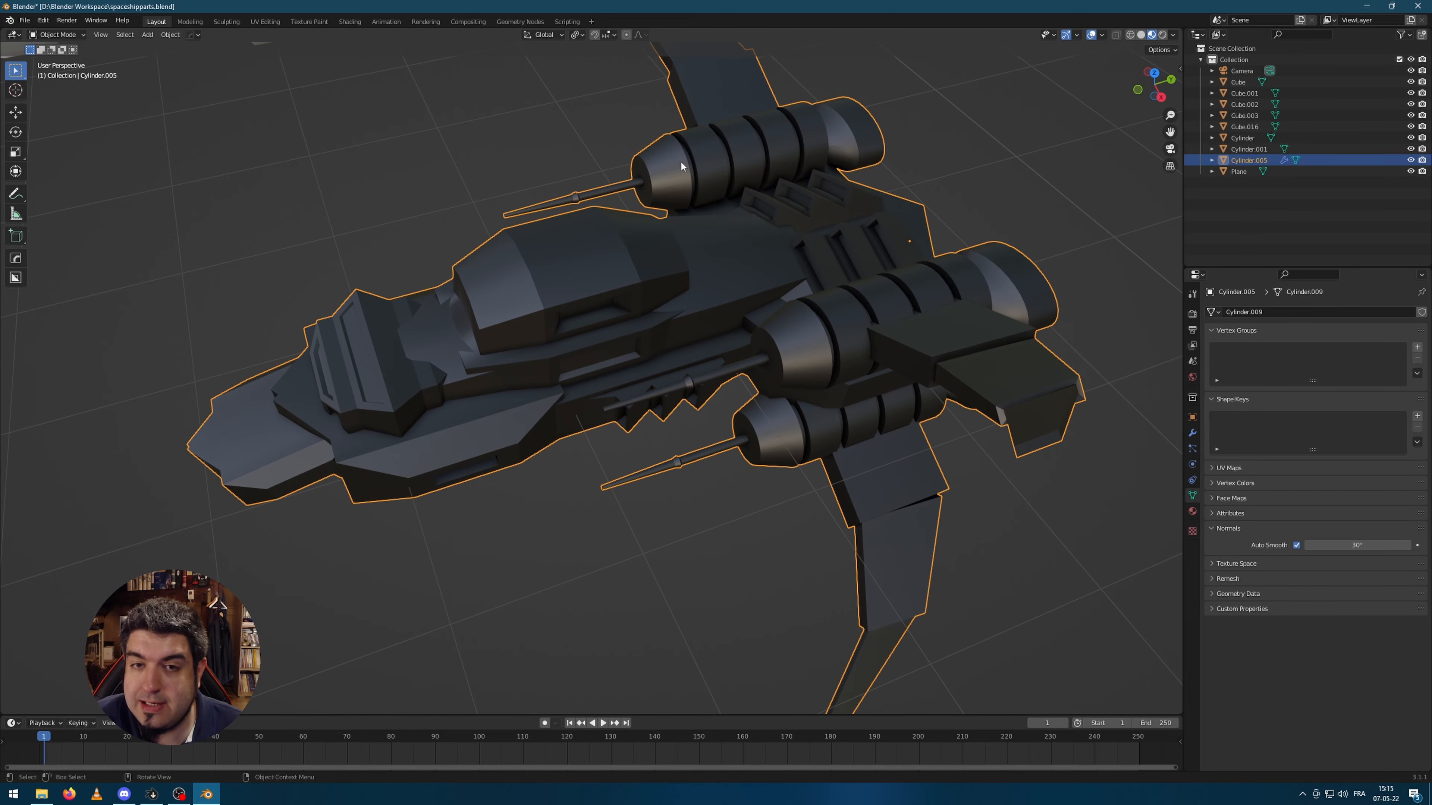
middle_drag(722, 147, 851, 390)
scroll(835, 410, up, 3)
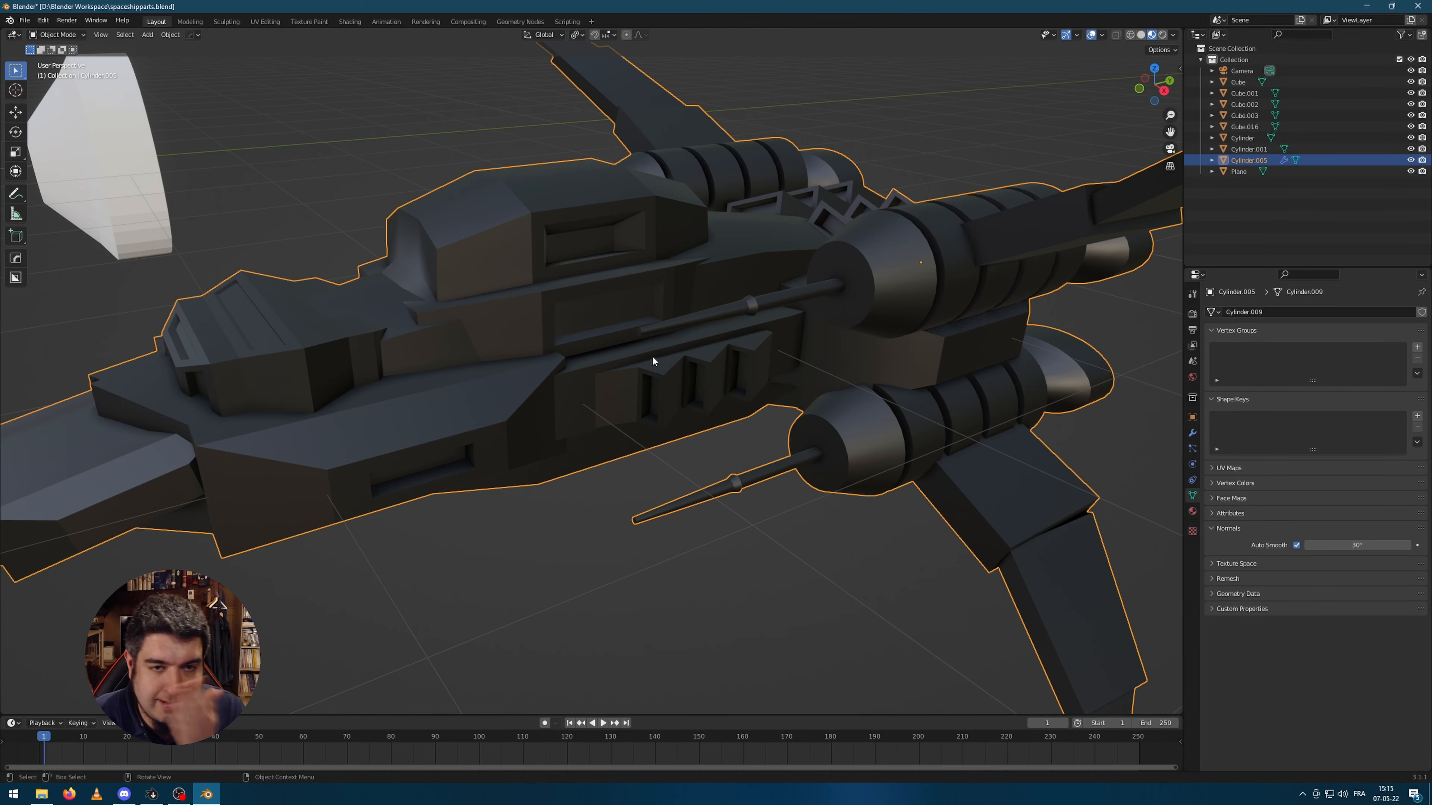
middle_drag(547, 398, 590, 356)
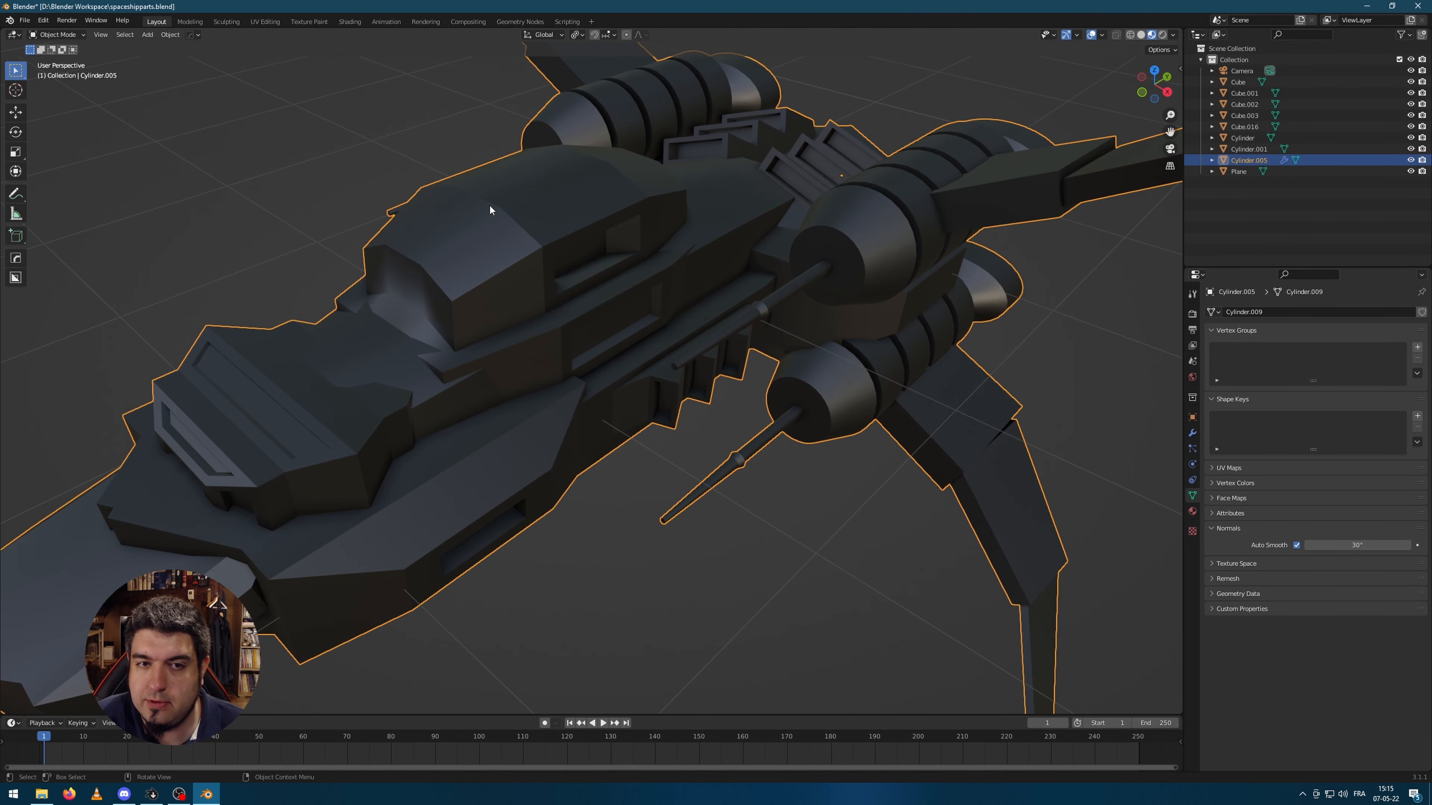
scroll(635, 463, down, 1)
middle_drag(551, 315, 621, 382)
scroll(621, 381, up, 2)
key(Tab)
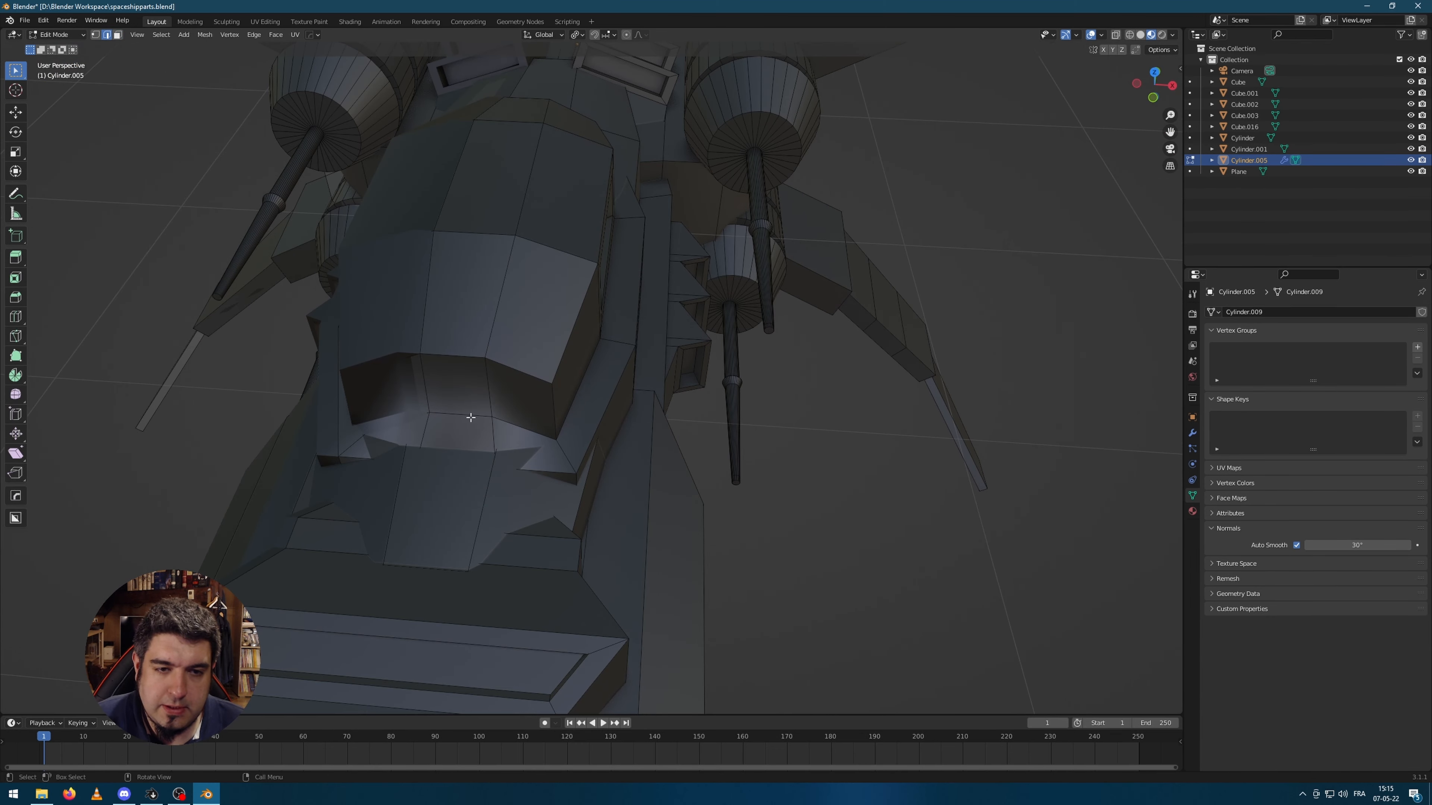
click(469, 418)
key(Tab)
middle_drag(953, 496, 736, 386)
scroll(554, 387, down, 2)
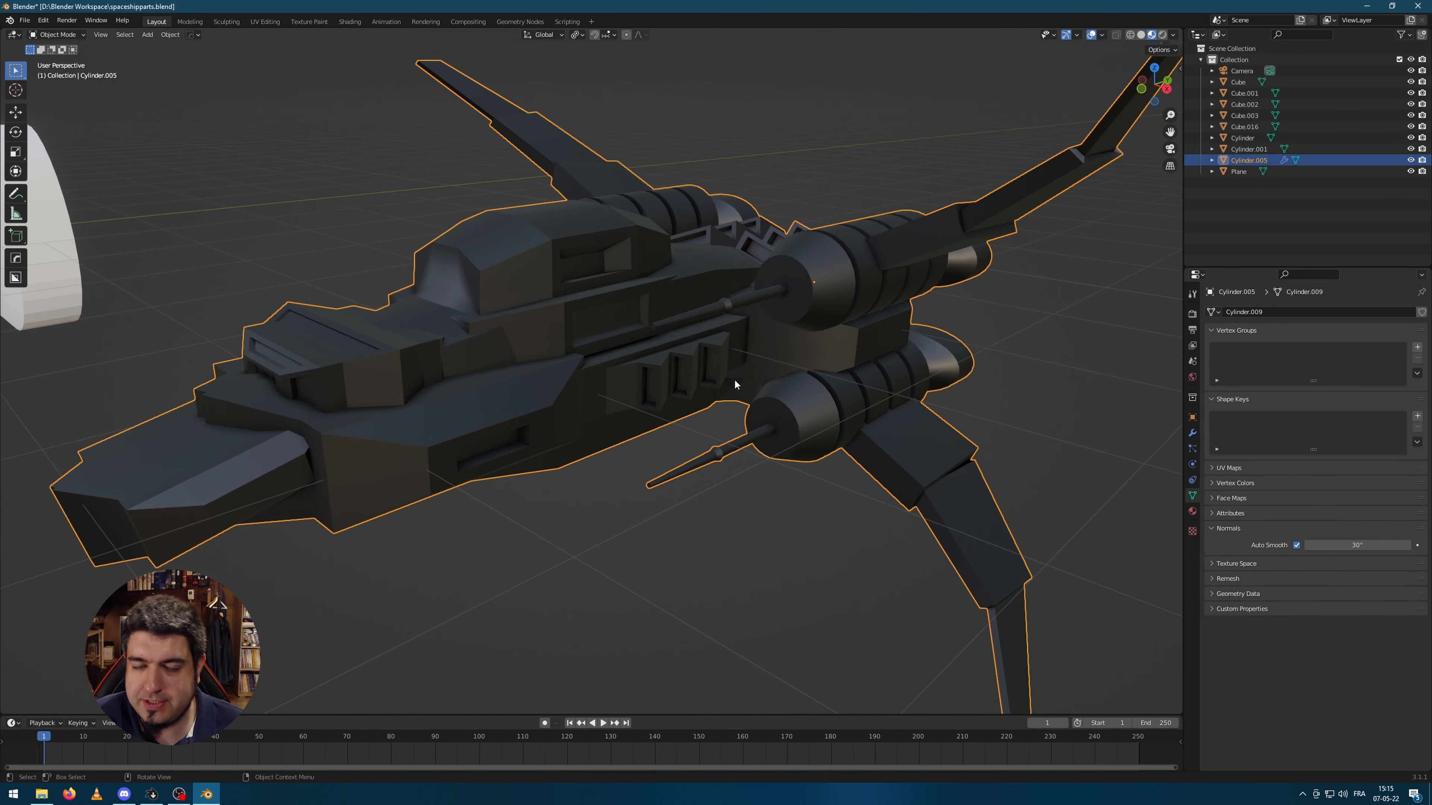
- Add a second material slot to the second ship and create a new material with an orange base color
click(1192, 511)
click(1422, 312)
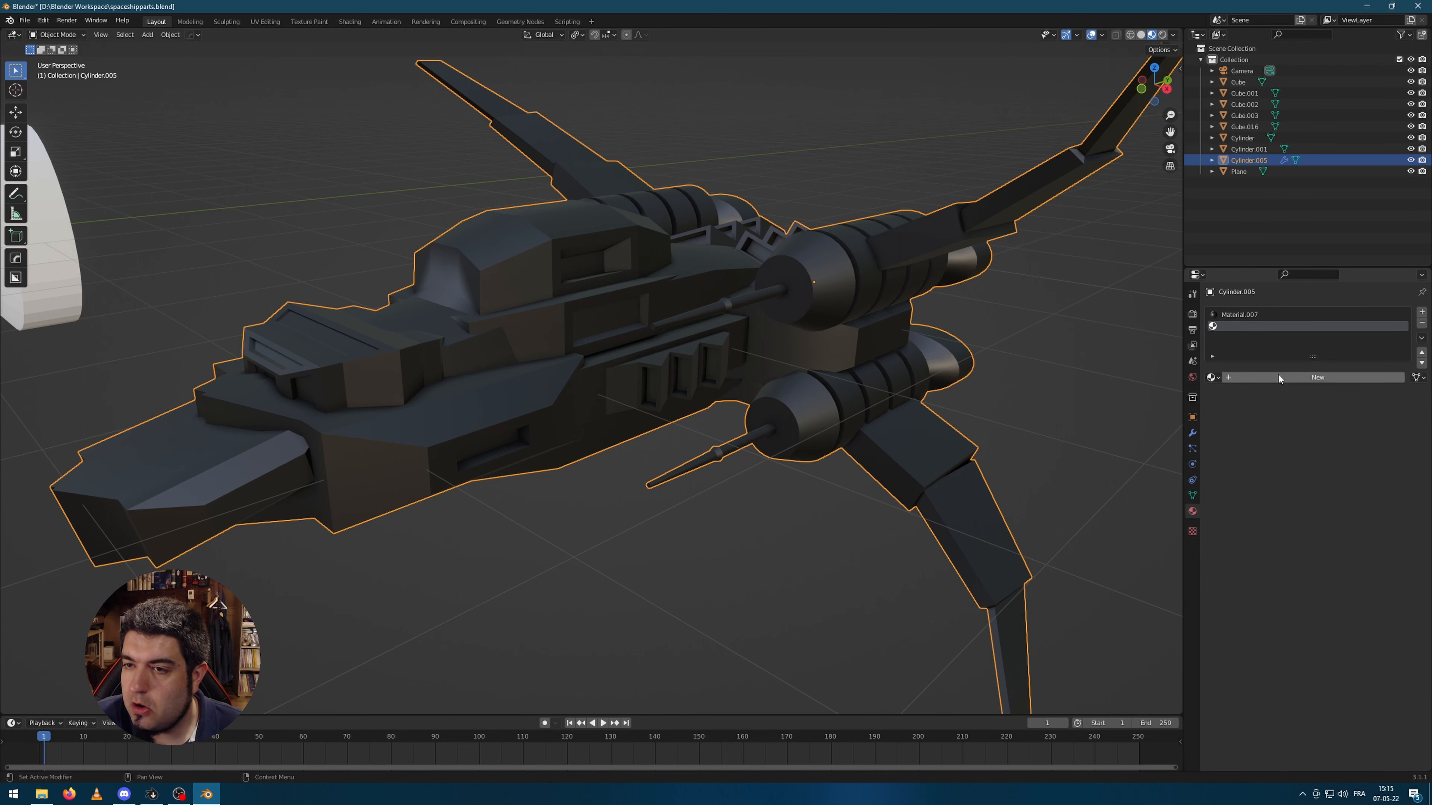
click(1331, 377)
click(1344, 477)
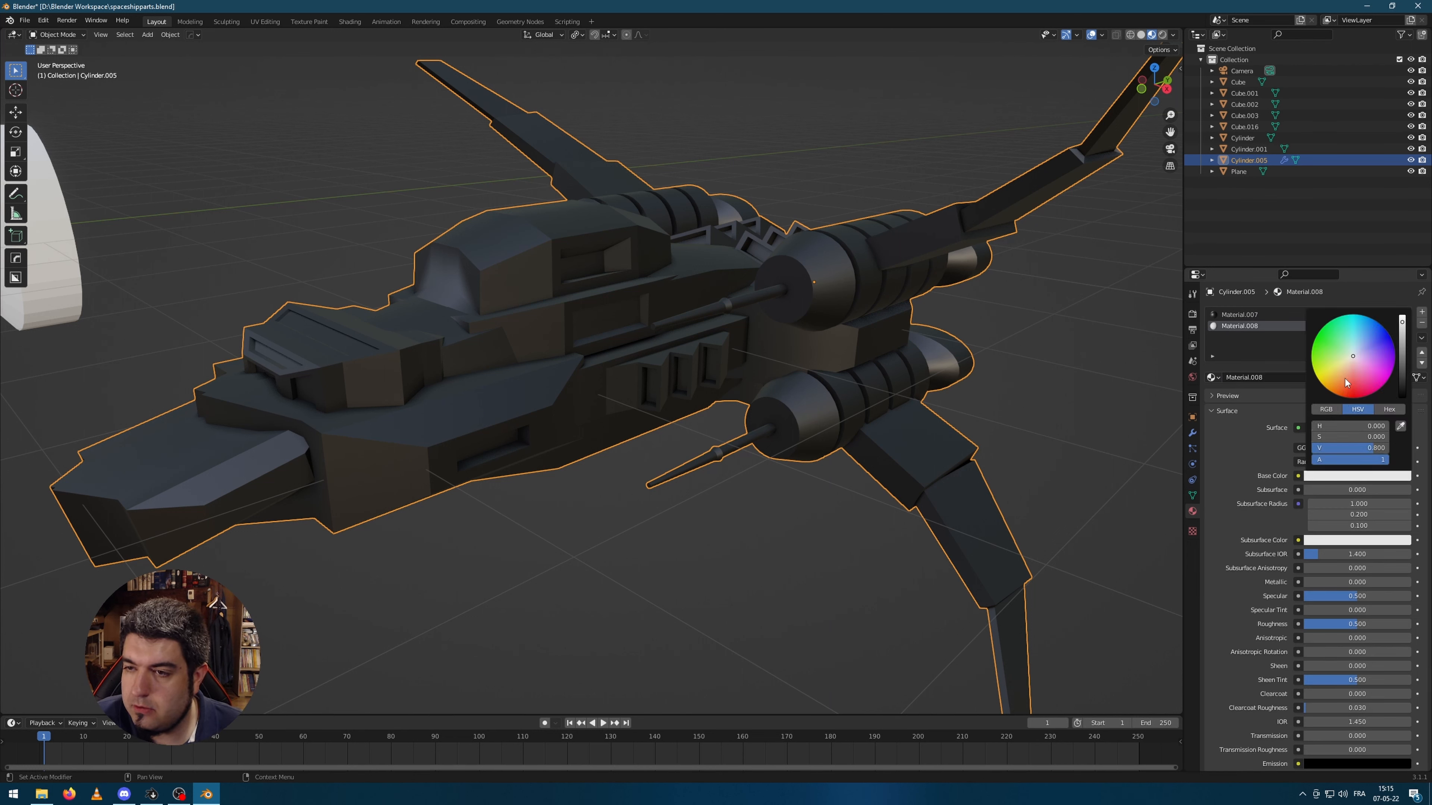
drag(1346, 382, 1341, 387)
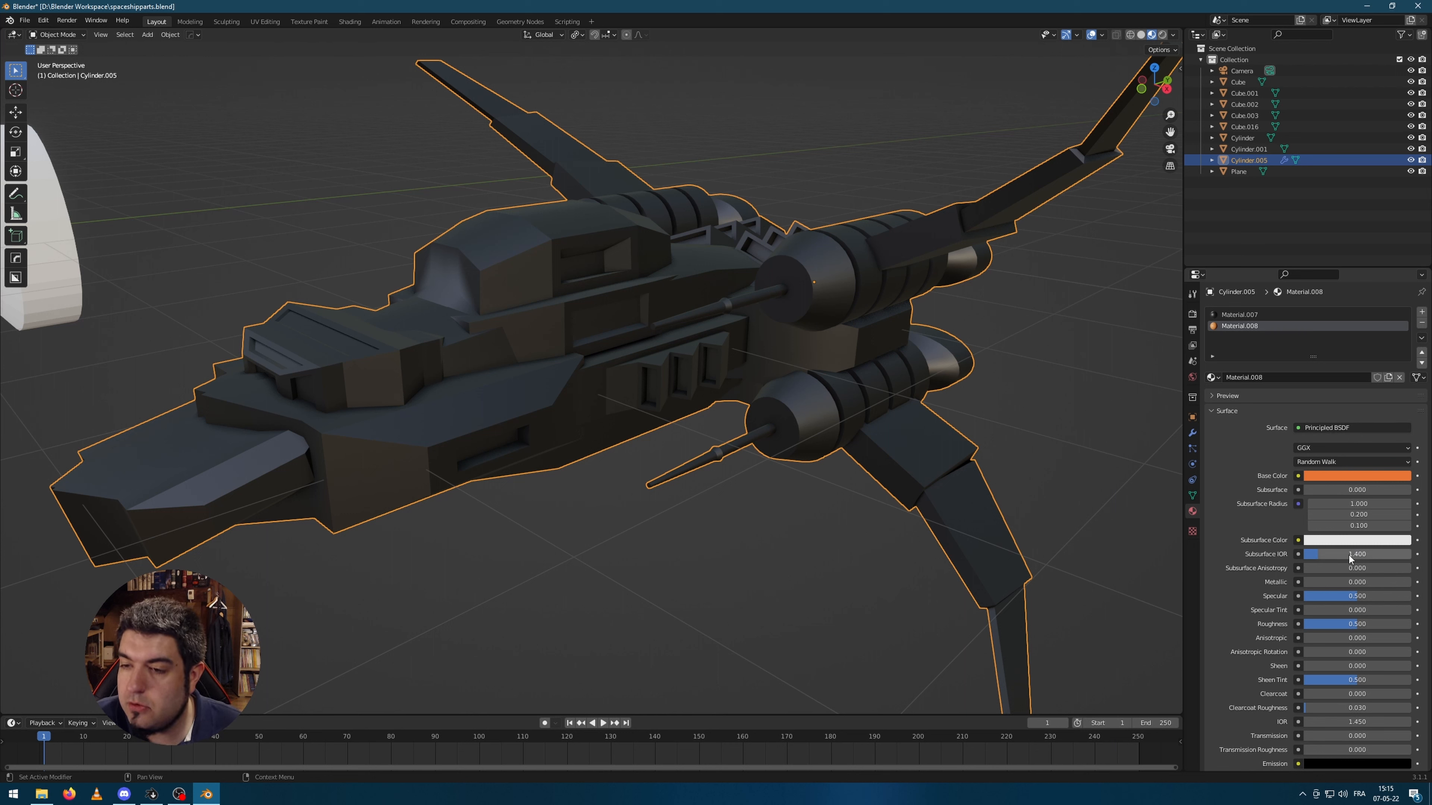
- Set the orange material's Metallic value to 1
click(1343, 582)
text(1)
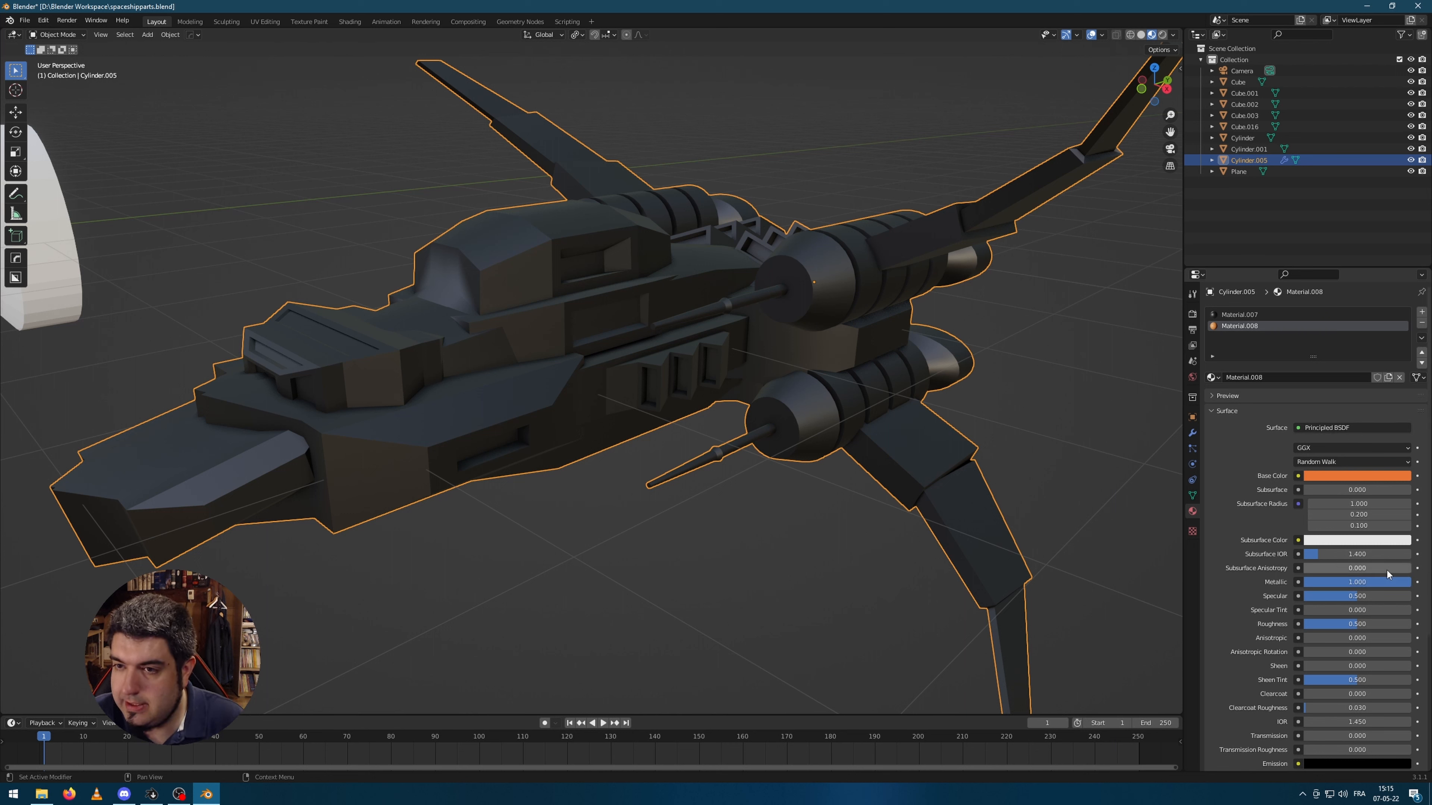
key(Return)
click(1078, 370)
- Add a third material slot to the second ship with a new material and change its surface shader to Emission
click(1422, 312)
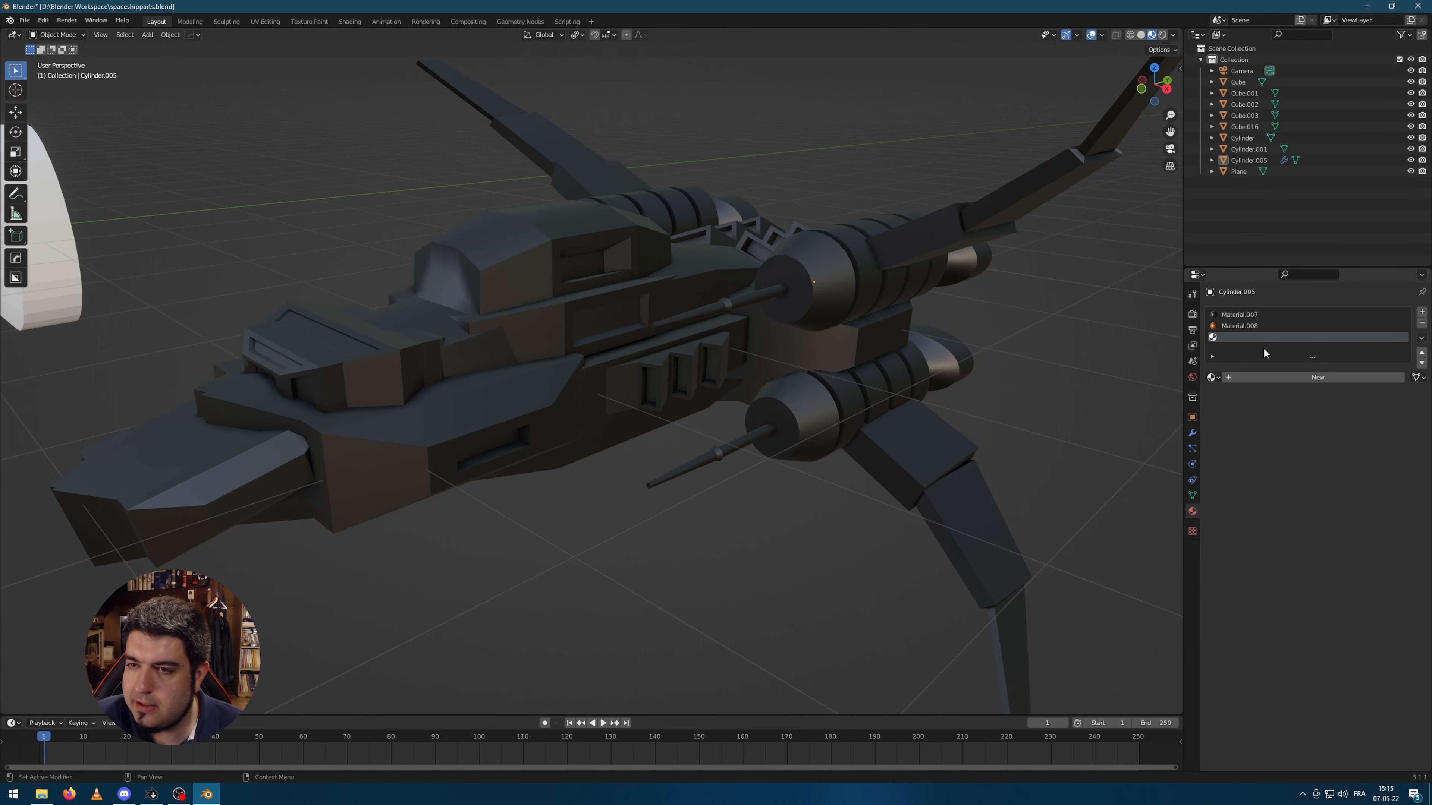
click(1296, 377)
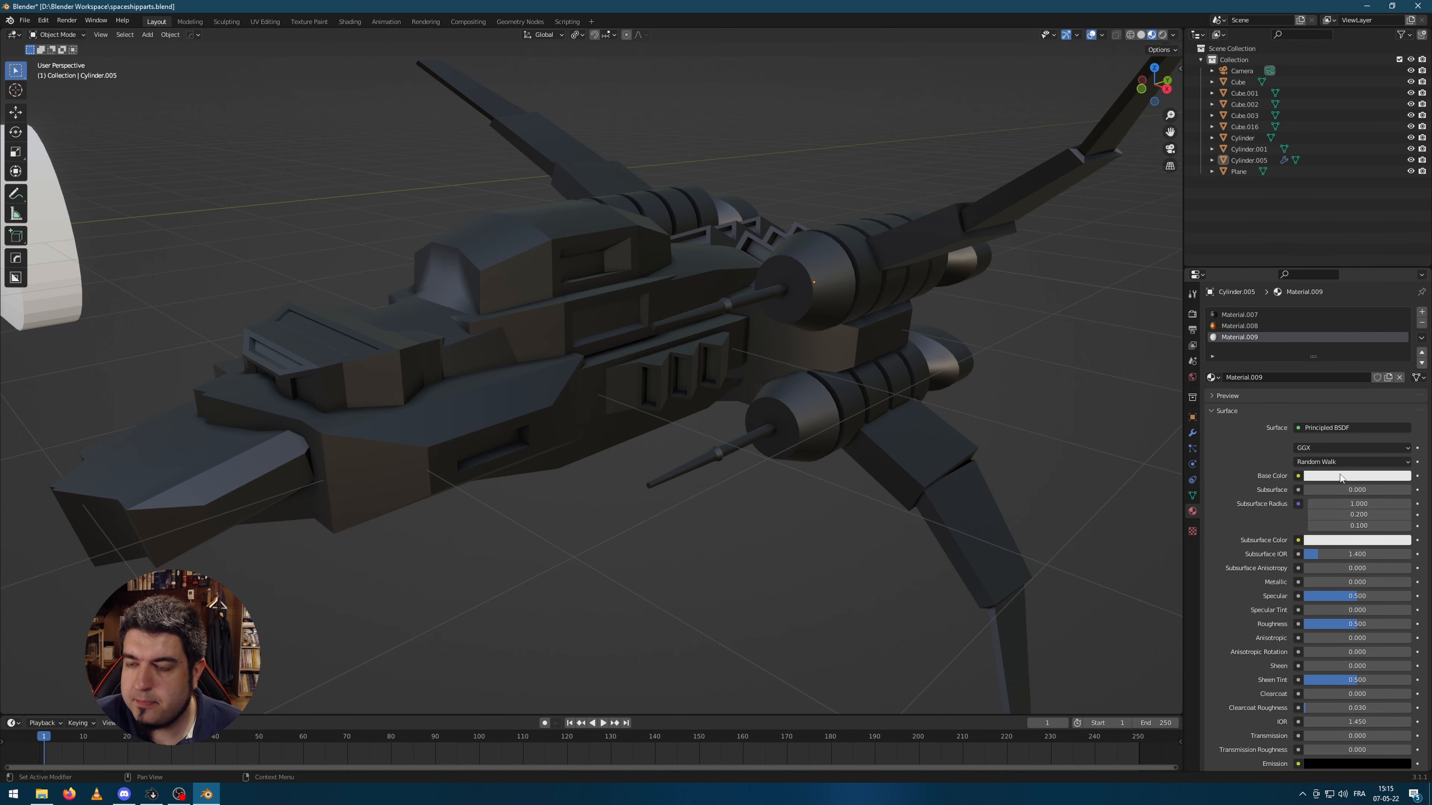
middle_drag(836, 415, 702, 412)
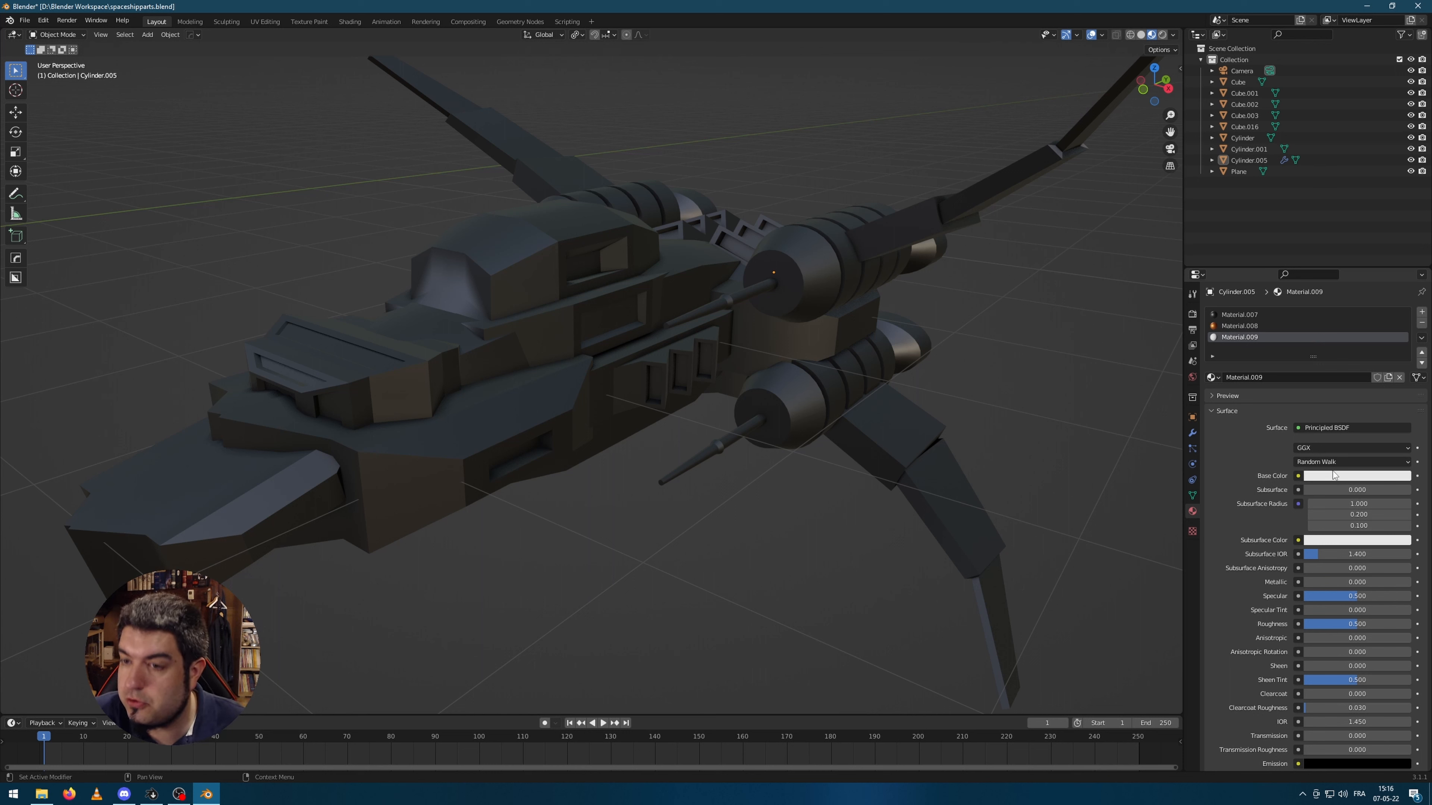
click(1304, 429)
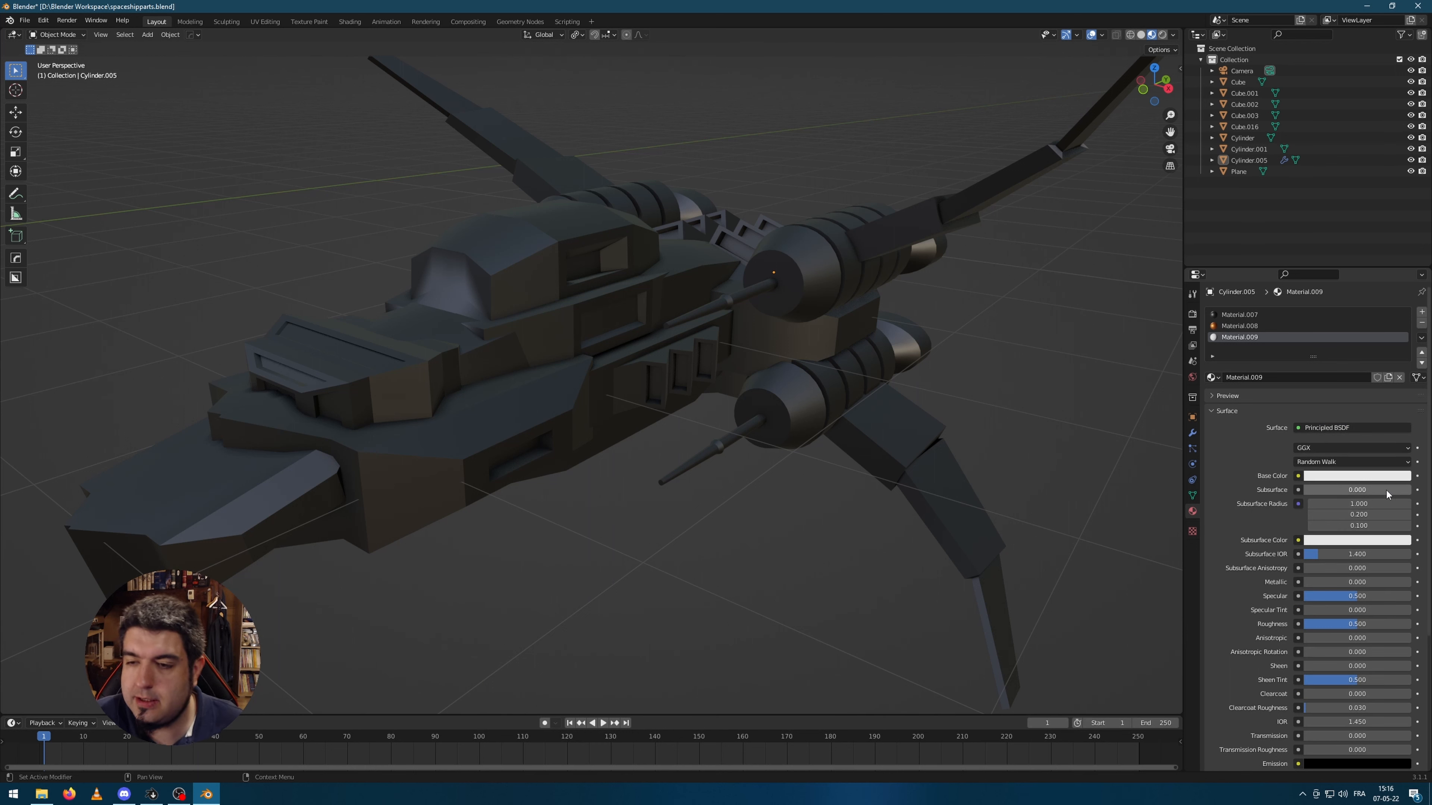
click(1347, 427)
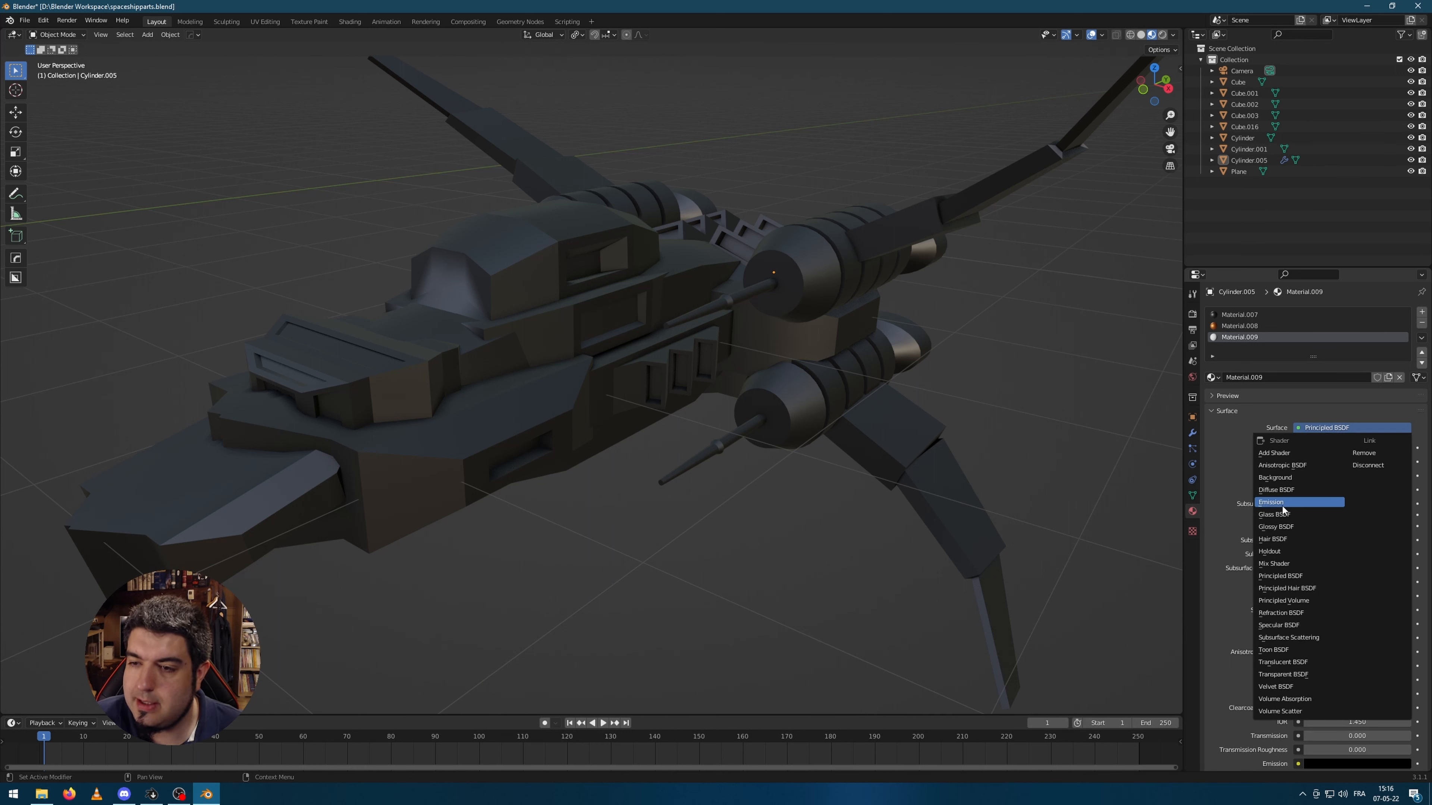
click(1275, 502)
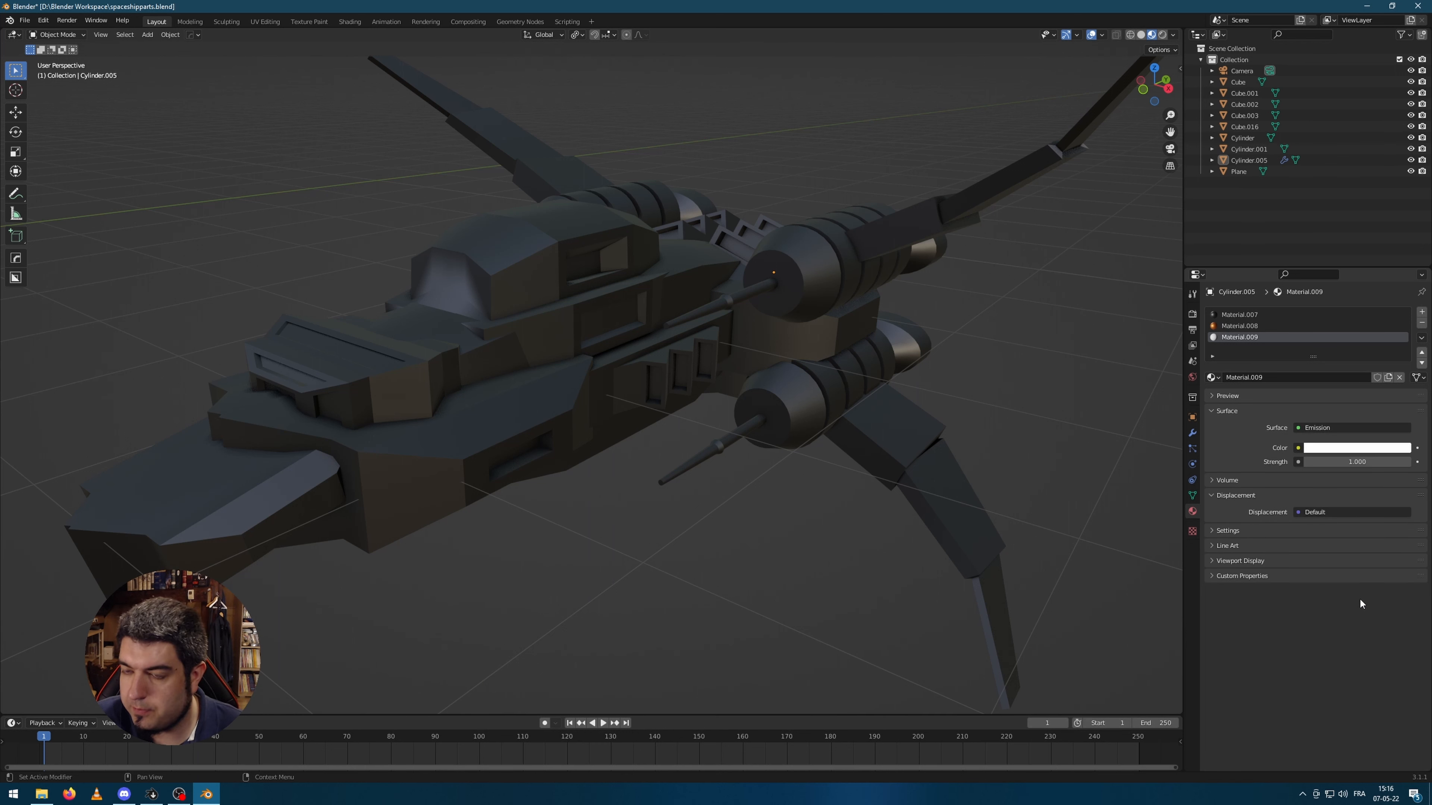
- Give the emission material an orange color and a strength of 8
click(1356, 447)
click(1336, 356)
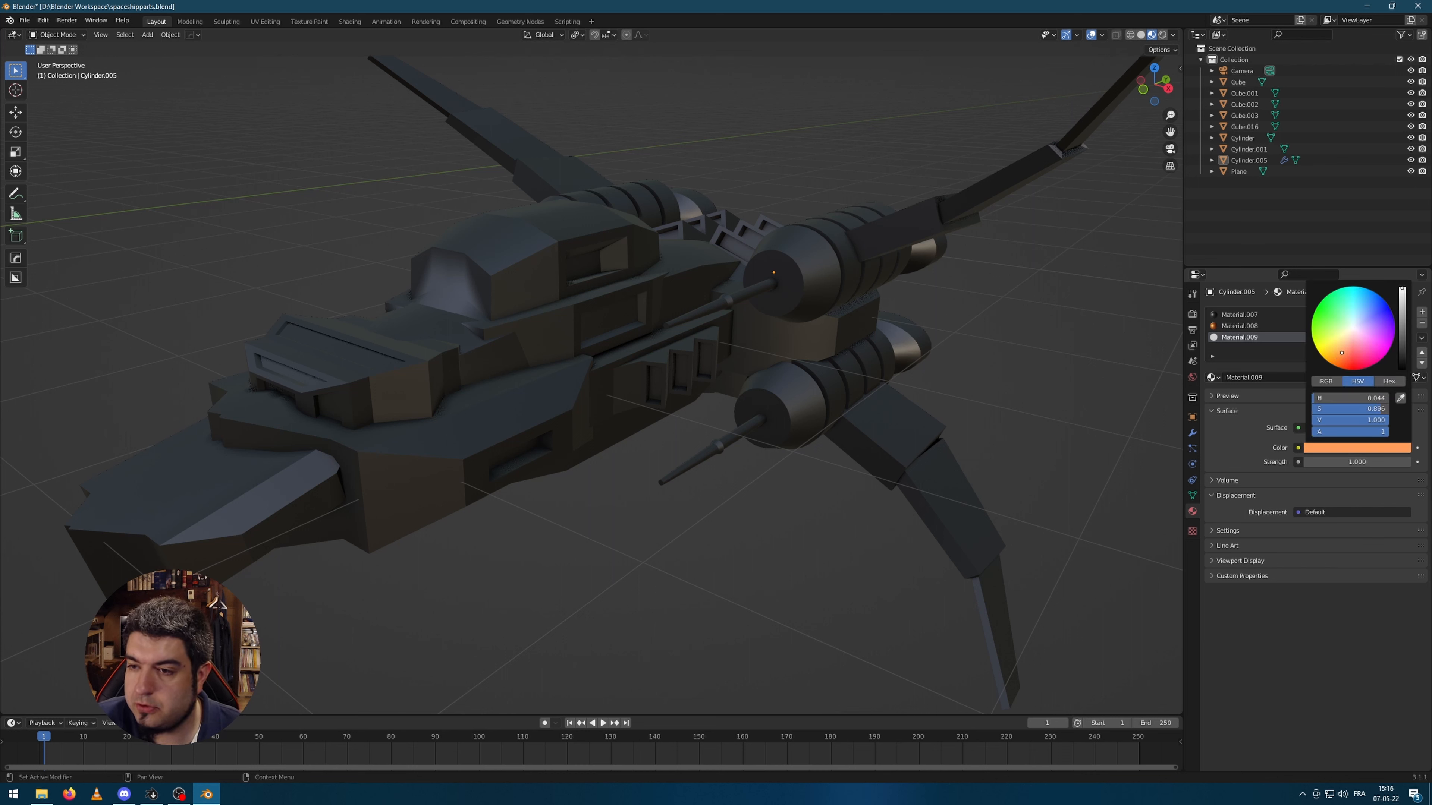
click(1358, 462)
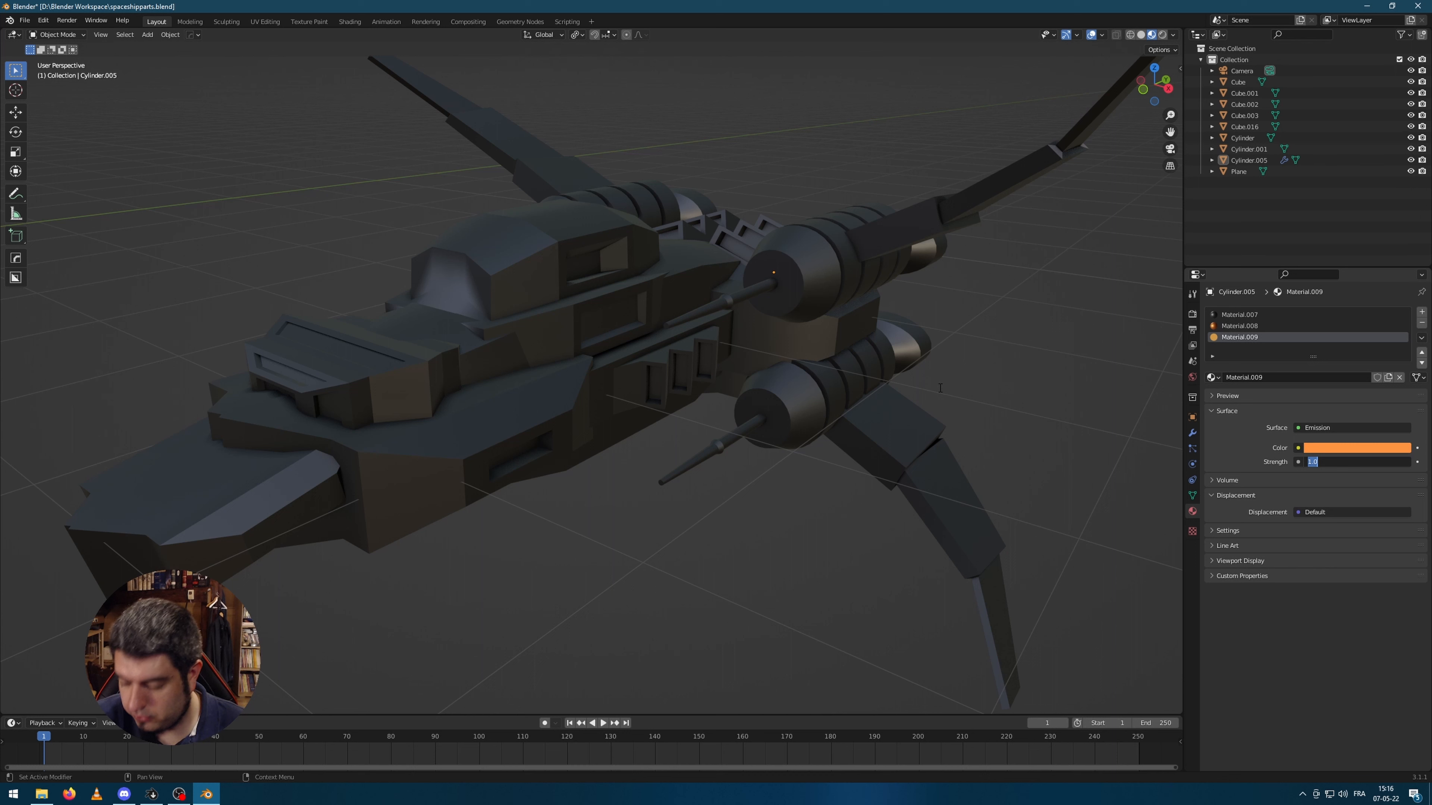
text(8)
key(Return)
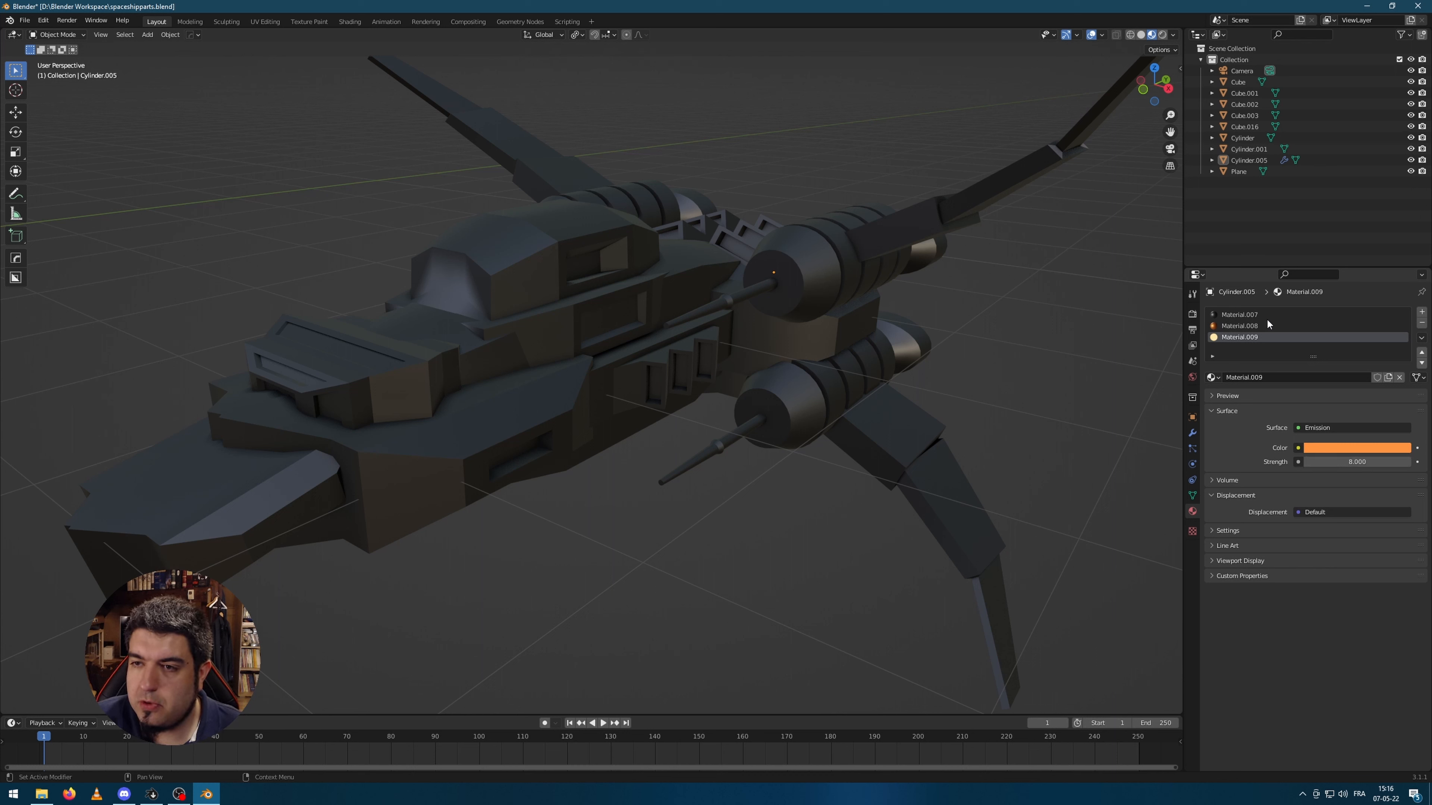
- Add a fourth slot with a new material using a black base color, Specular 0.288 and Roughness 0.702
click(1422, 311)
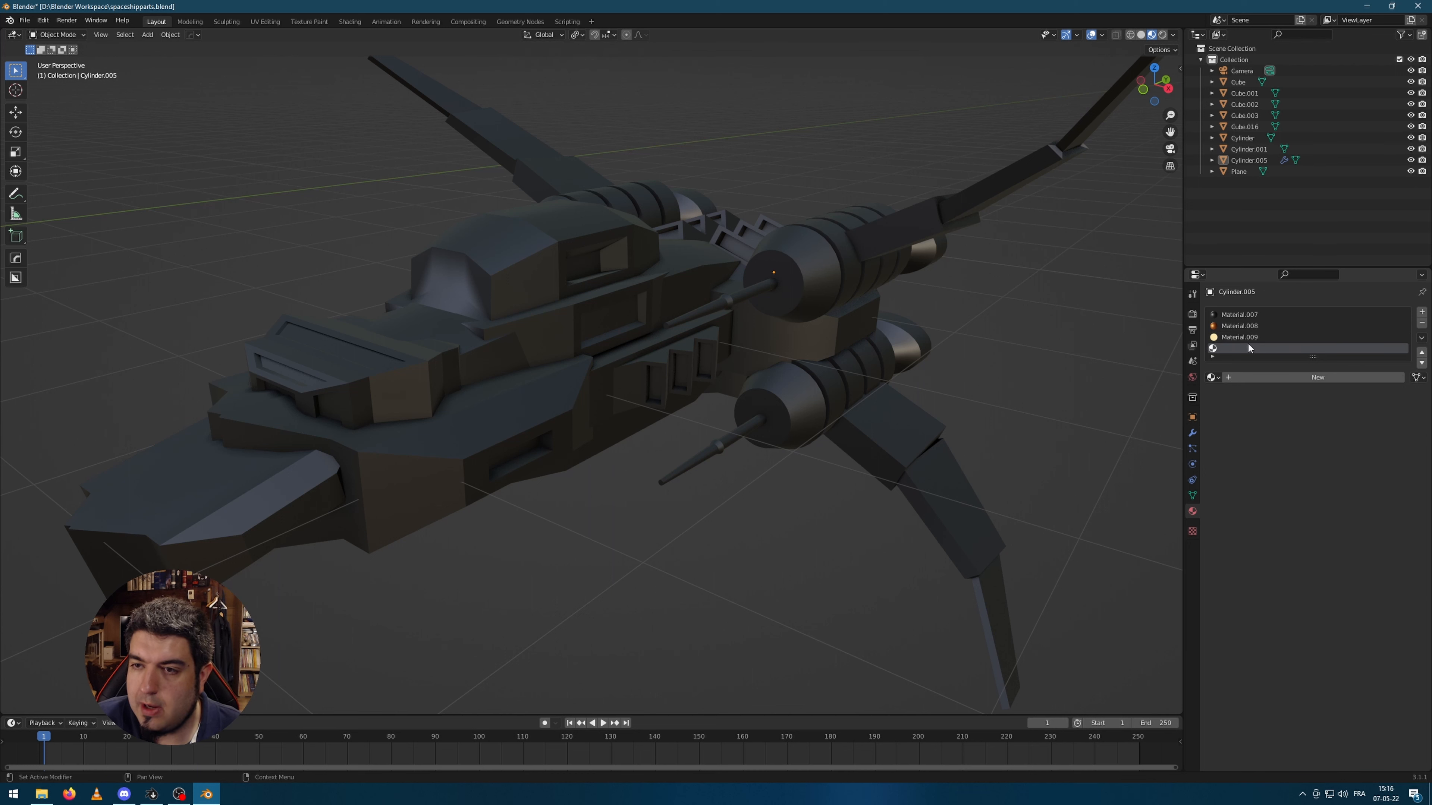
click(1292, 378)
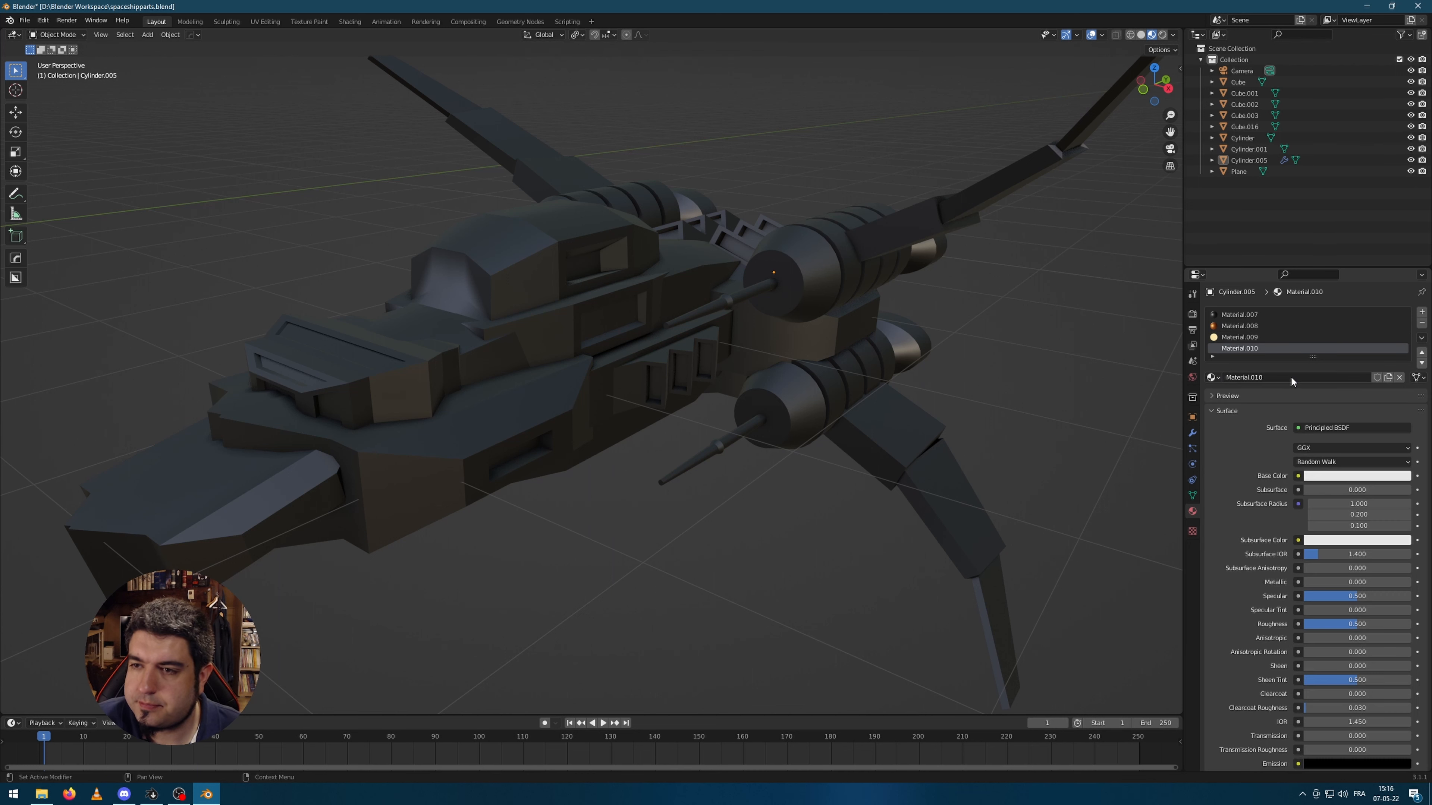
click(1338, 476)
drag(1402, 379, 1402, 410)
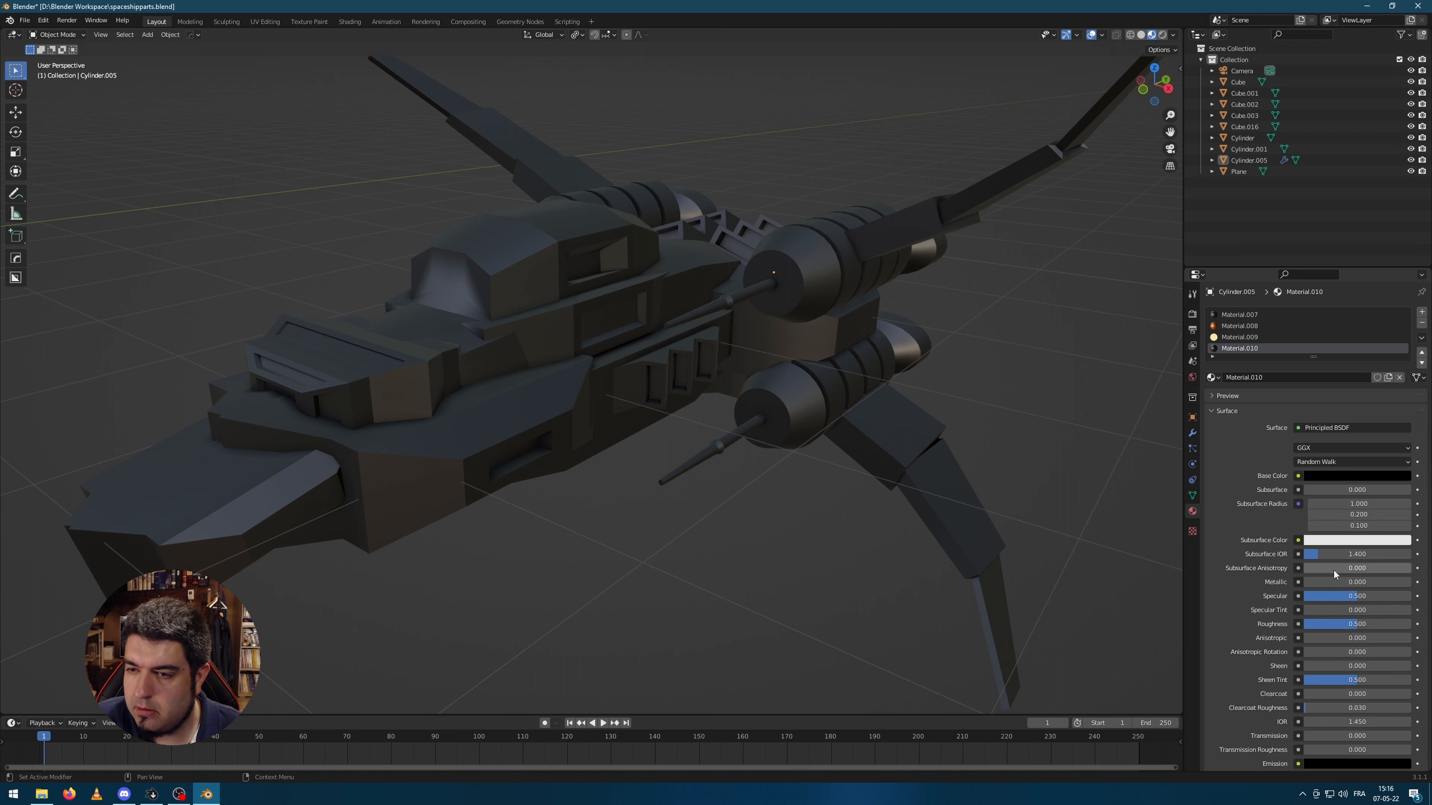
mouse_move(1353, 624)
mouse_down()
mouse_move(1378, 624)
mouse_move(1352, 596)
mouse_up()
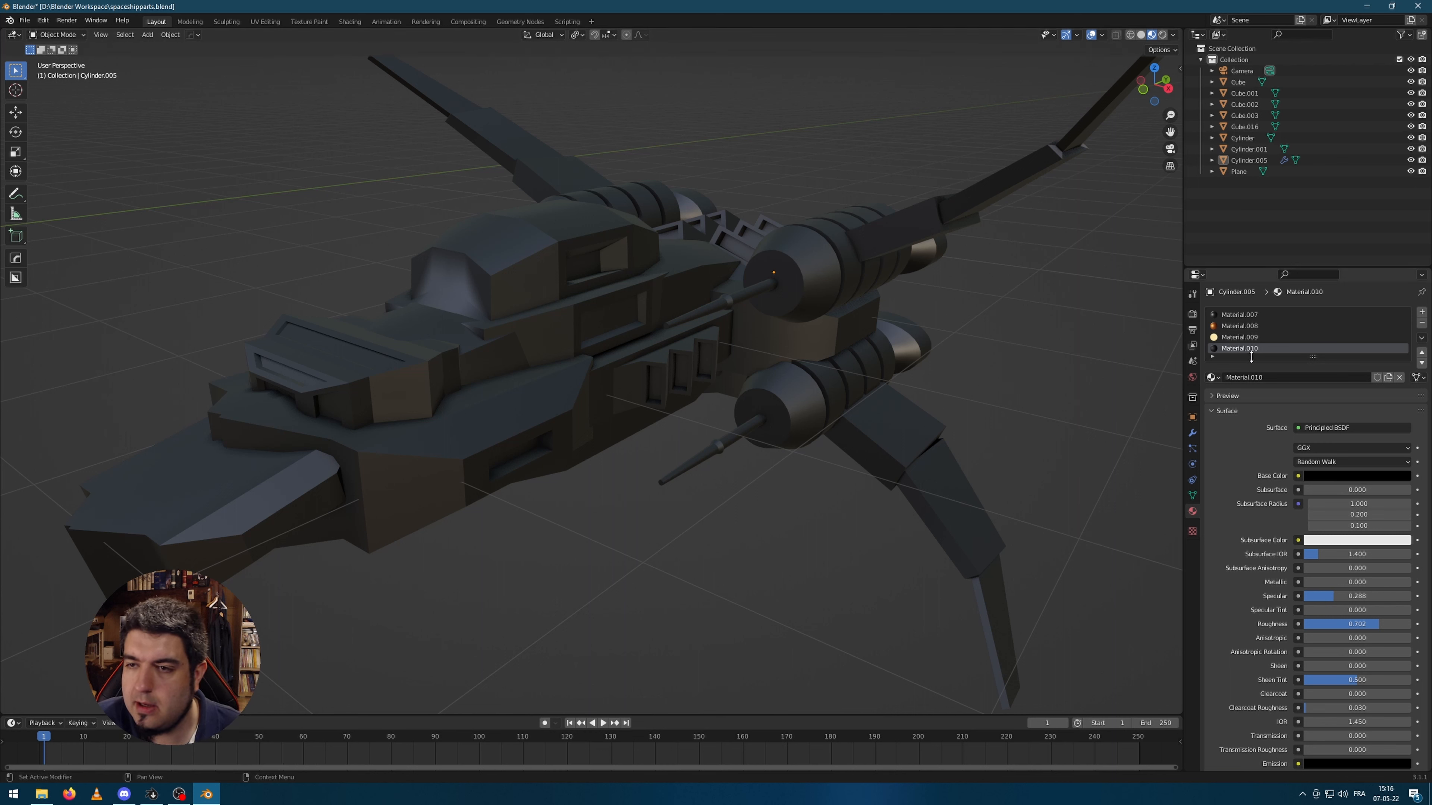
- Rename the black material to Opaque and the emission material to Light
double_click(1254, 349)
text(Opaque)
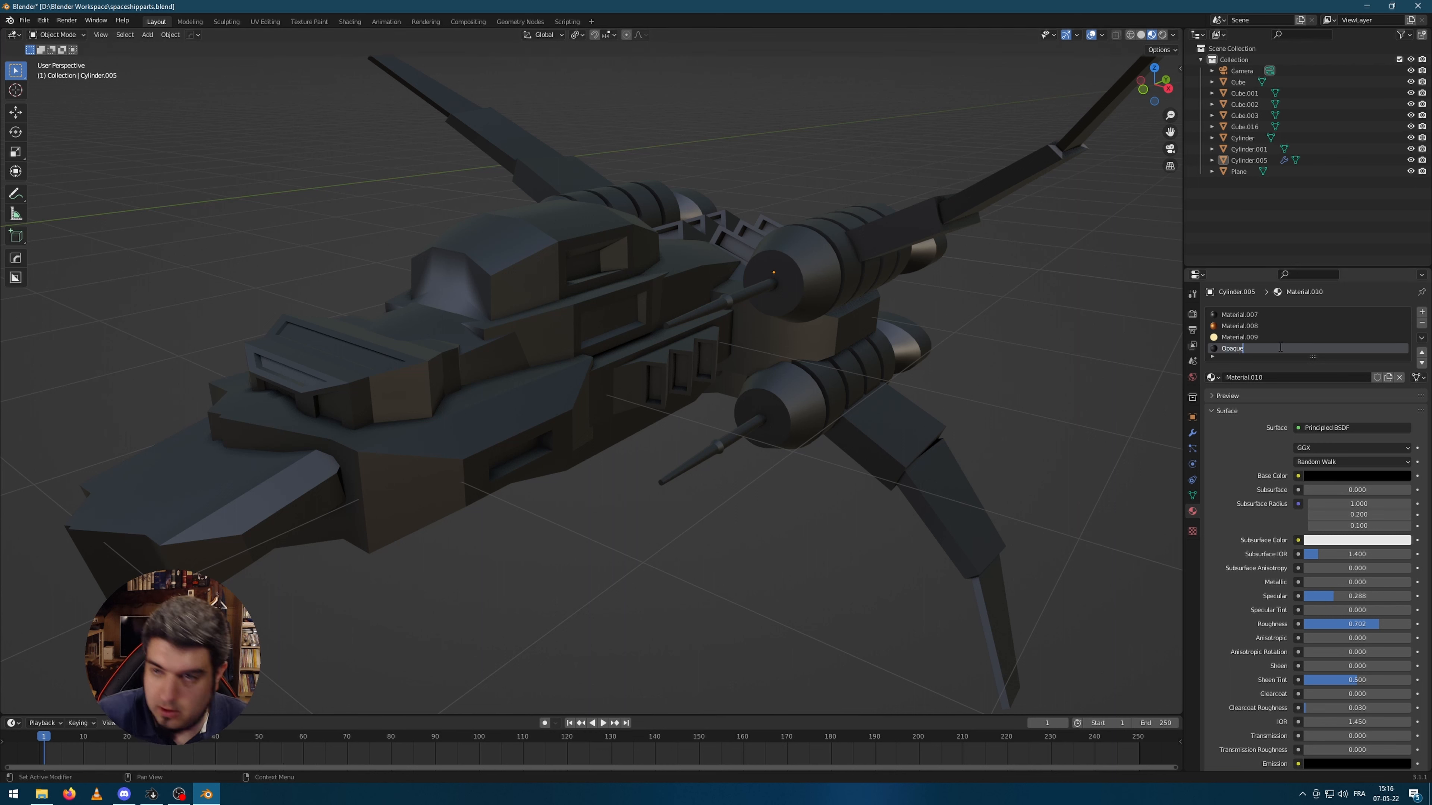
key(Return)
click(1253, 336)
double_click(1253, 337)
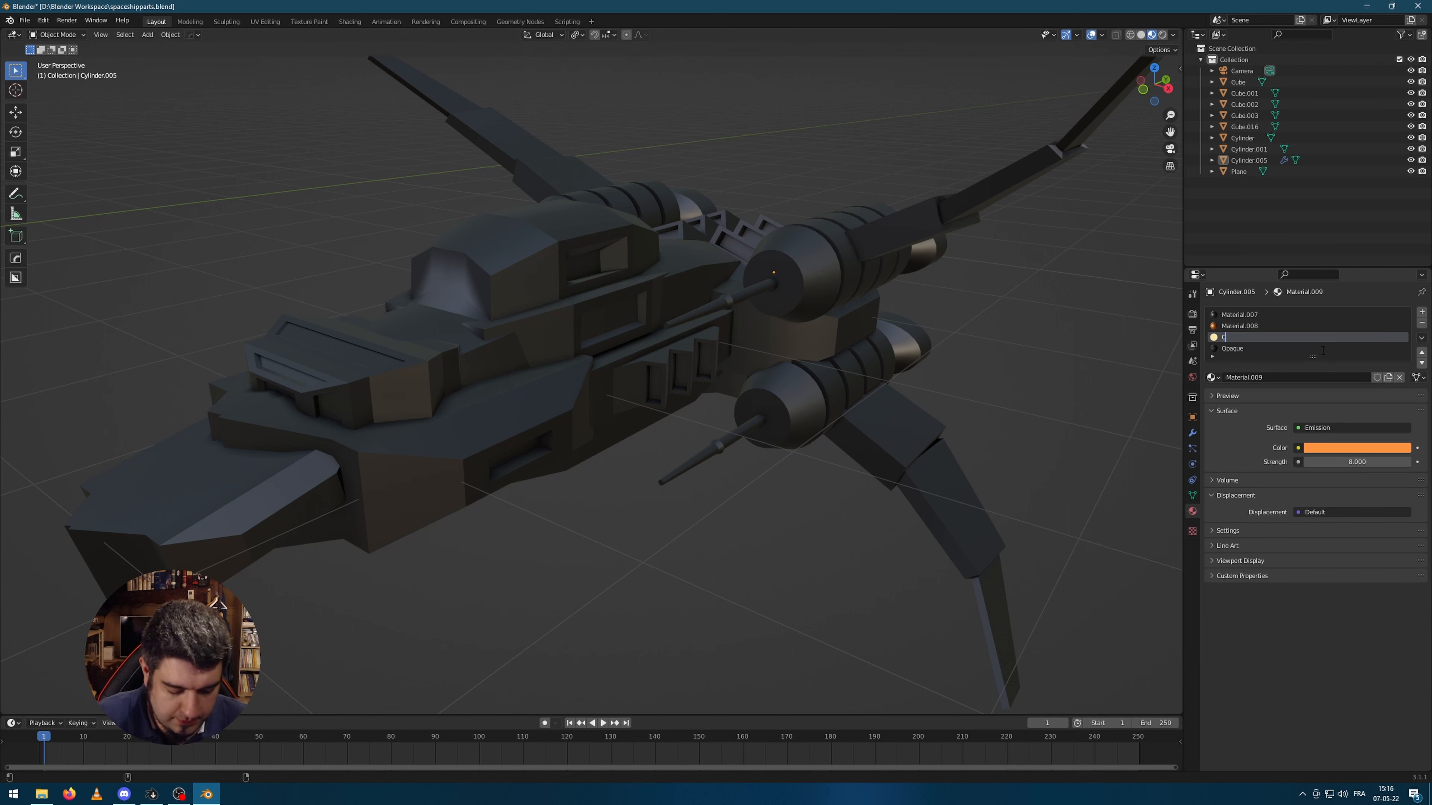
text(Light)
key(Return)
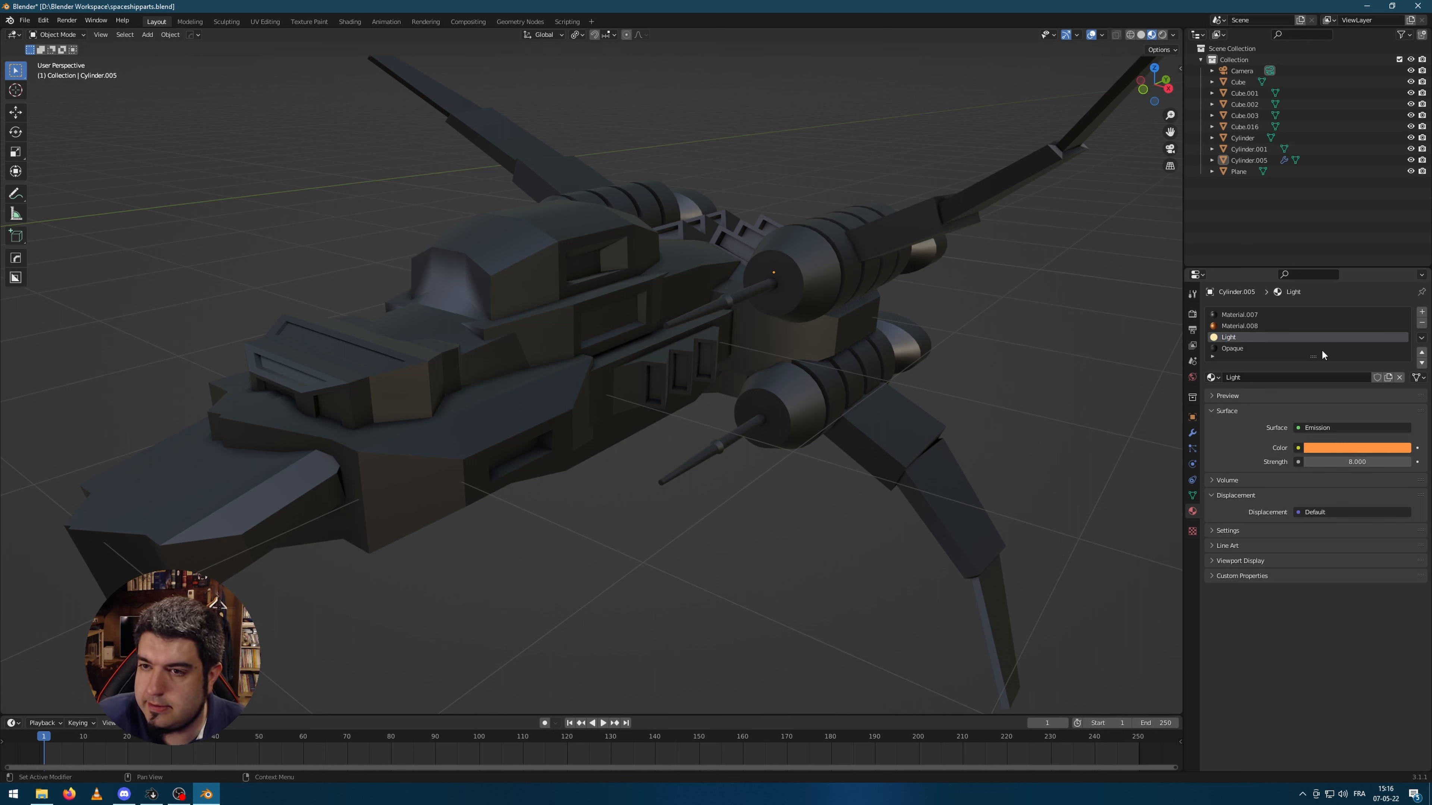
- Rename the second slot's orange material to Orange and the first slot's dark grey material to Metal
click(1239, 326)
double_click(1240, 326)
text(Orange)
key(Return)
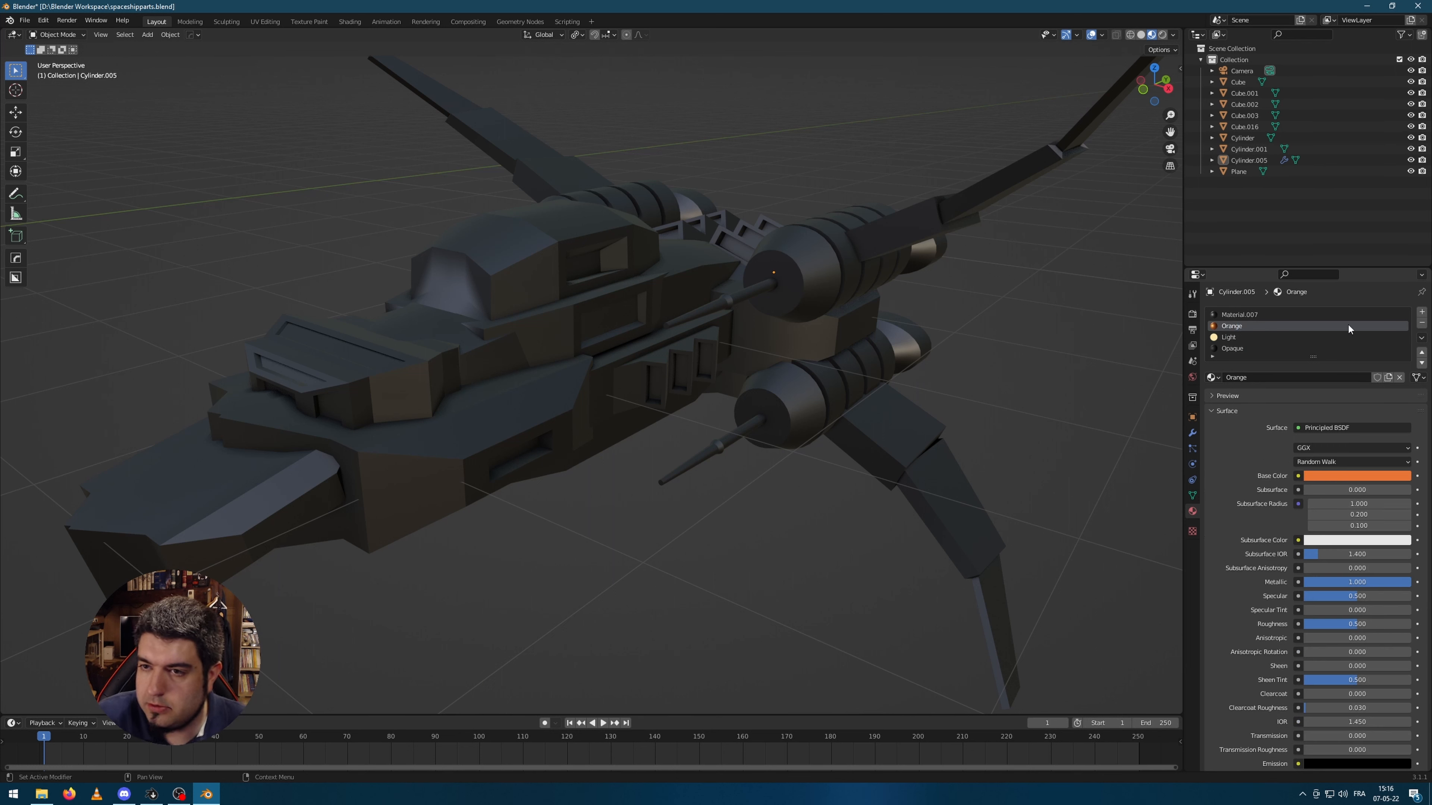
click(1255, 315)
double_click(1255, 315)
text(Metal)
key(Return)
- In Edit Mode, select the recessed window faces on the second ship's front block and assign the Light material to them
click(639, 320)
middle_drag(640, 320, 595, 349)
key(Tab)
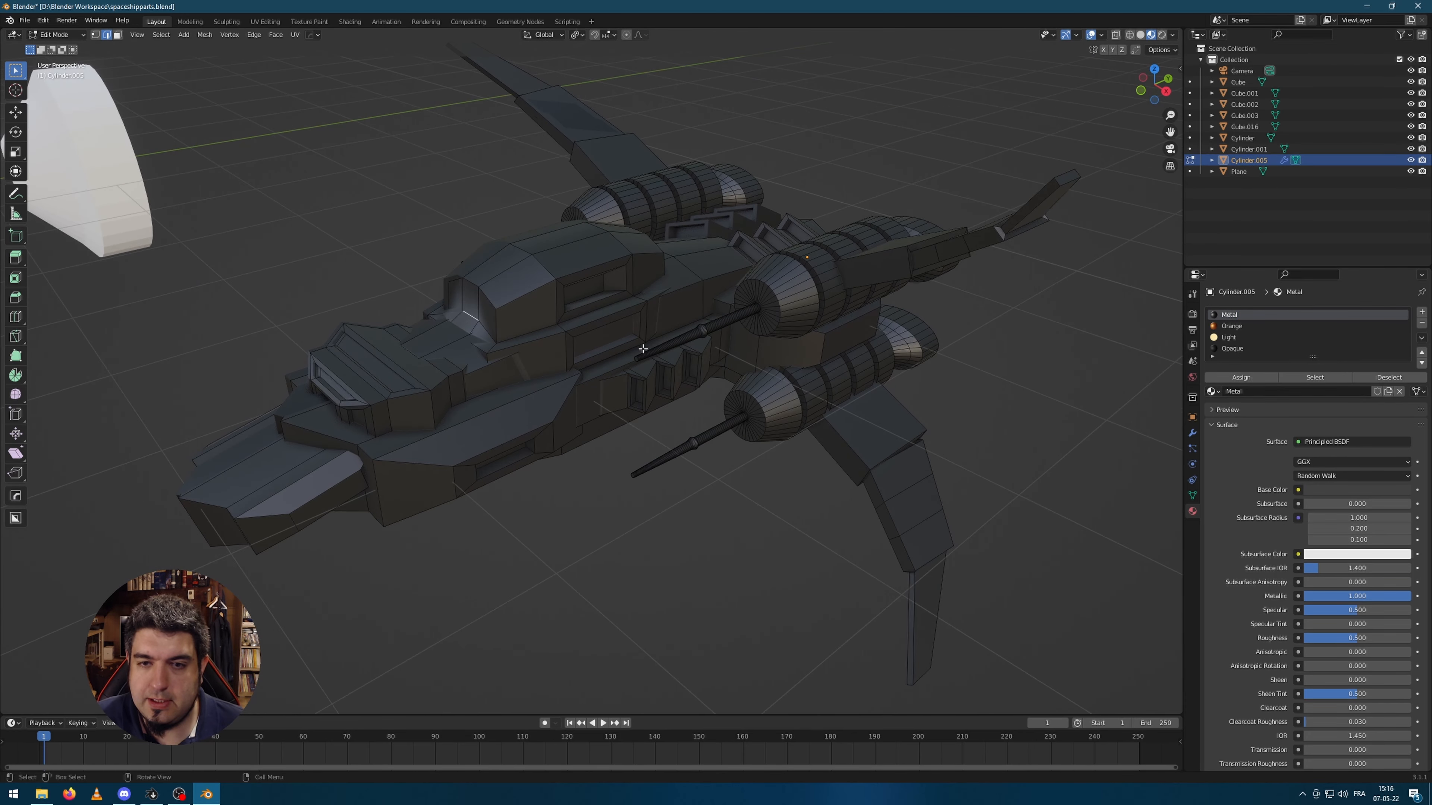
middle_drag(508, 396, 598, 373)
scroll(738, 376, up, 2)
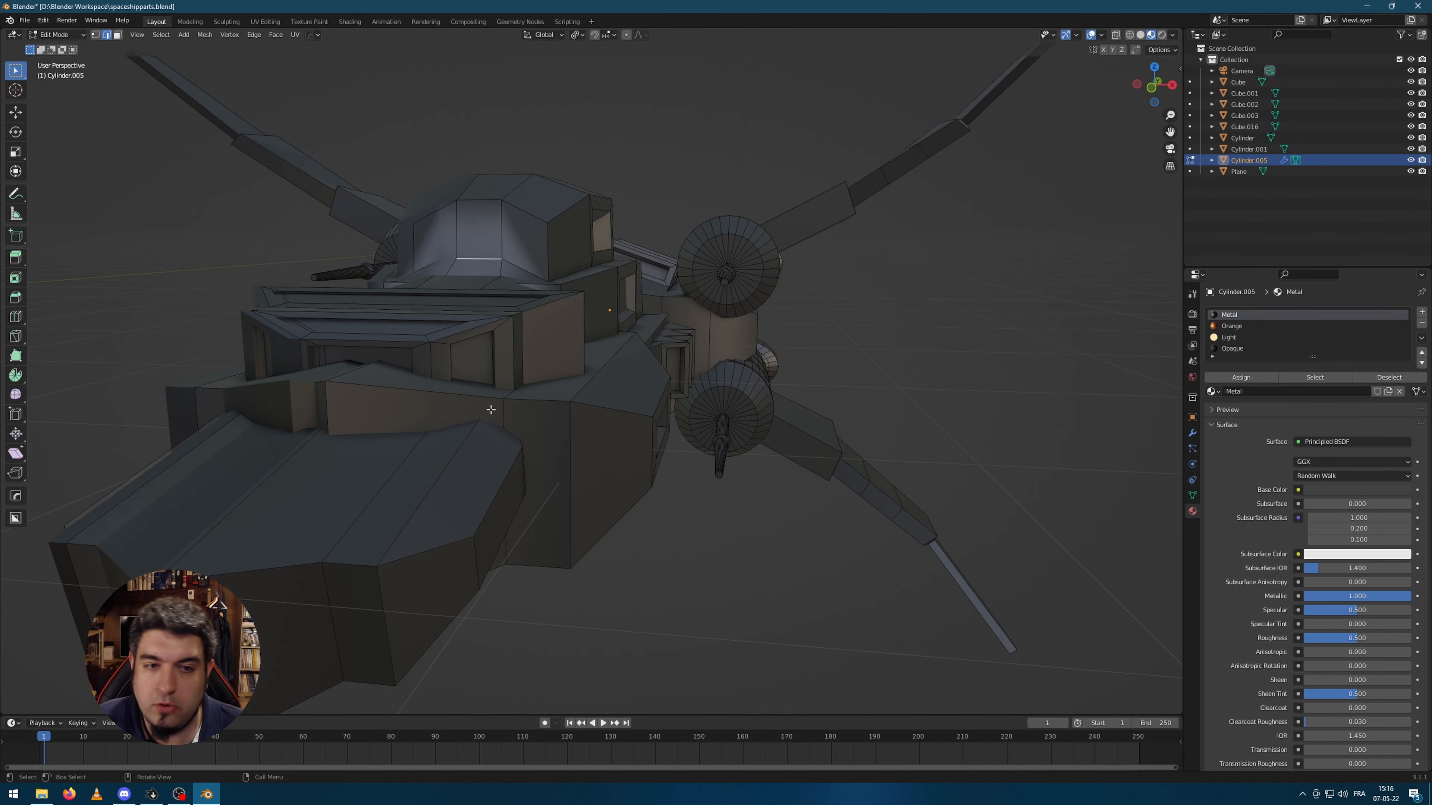
click(388, 356)
key(3)
click(384, 357)
shift+click(469, 361)
middle_drag(438, 364, 467, 373)
shift+click(470, 370)
shift+click(508, 334)
middle_drag(1122, 339, 1081, 360)
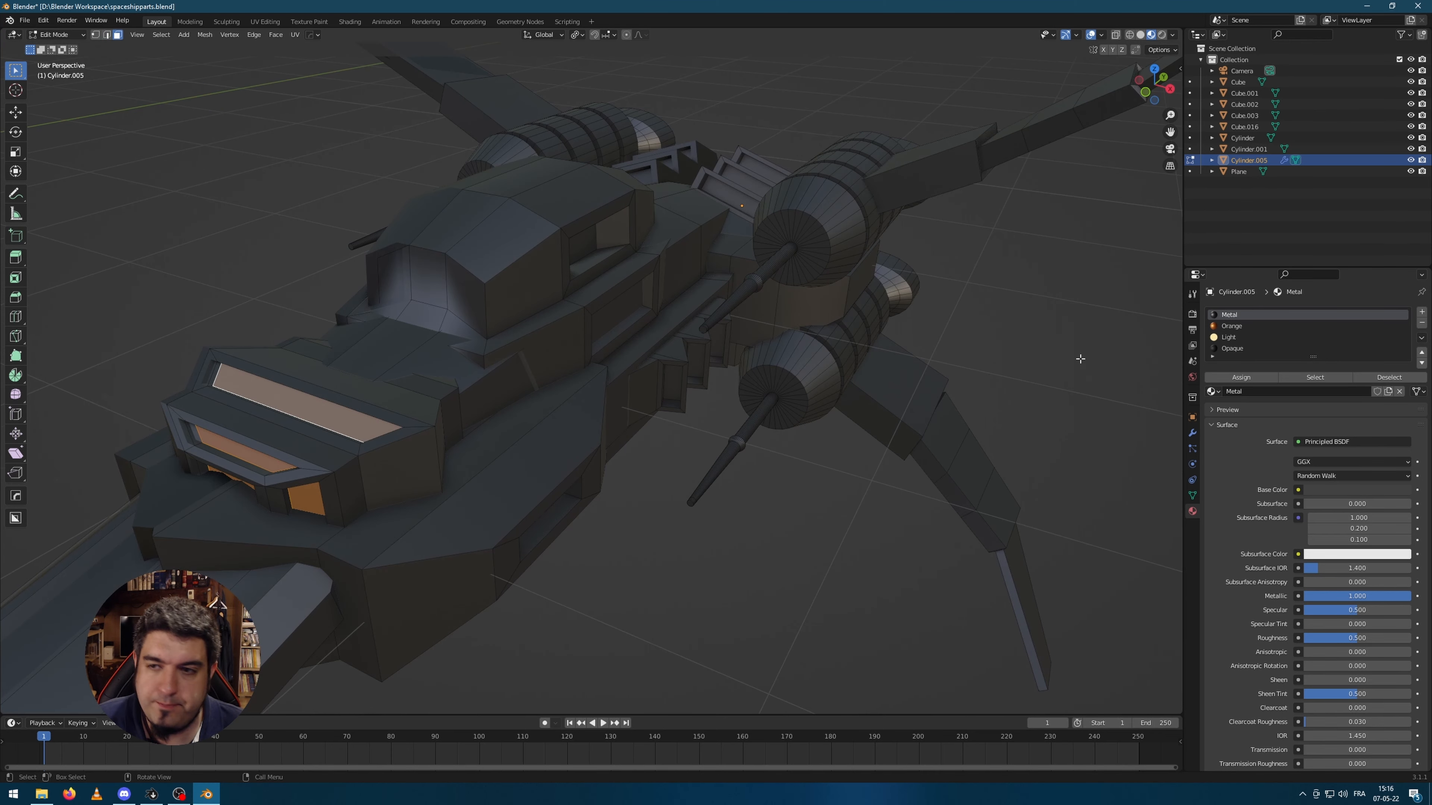
click(1229, 338)
click(1241, 377)
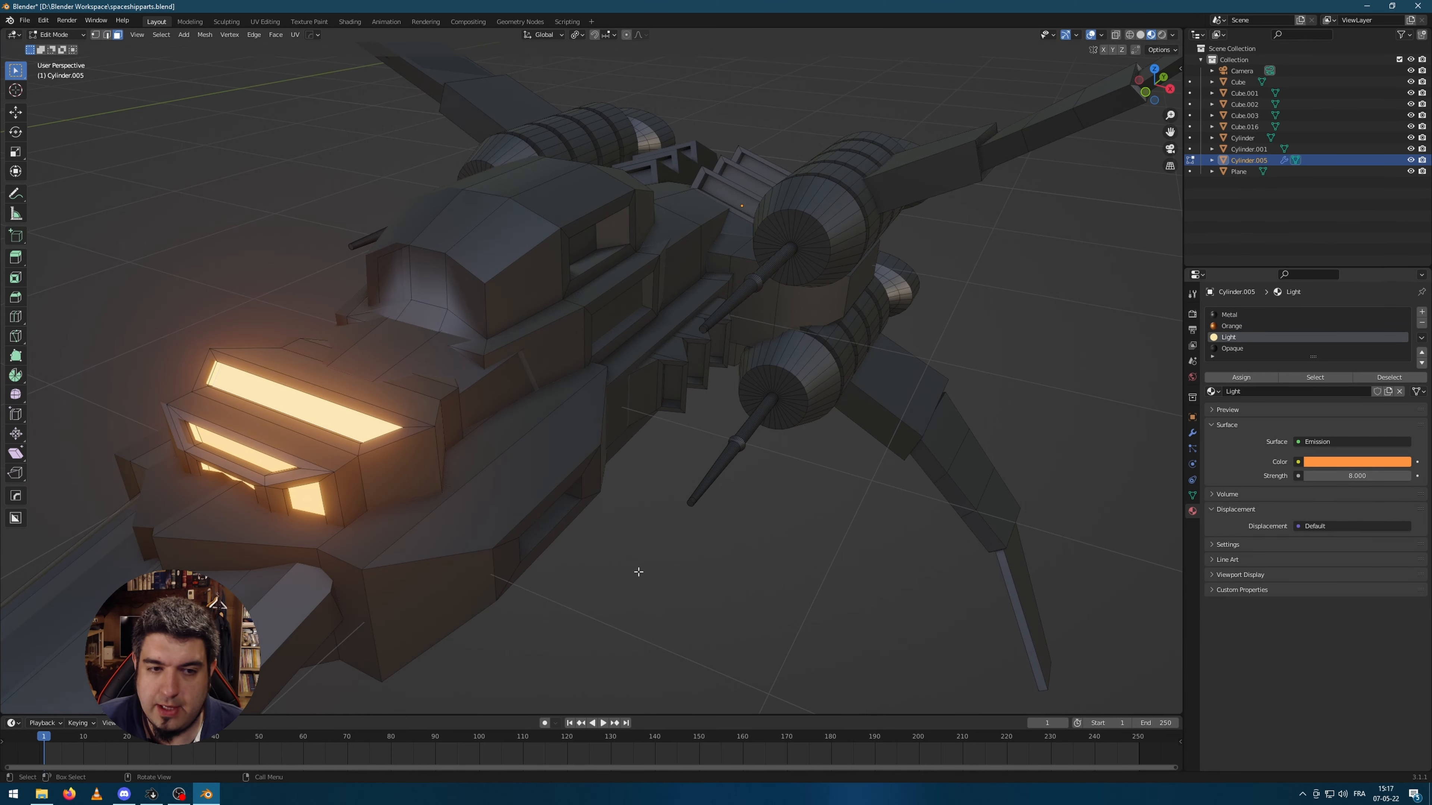
- Check the glowing front windows in Object Mode and examine the recessed window faces along the ship's side in Edit Mode
key(Tab)
scroll(687, 492, down, 3)
middle_drag(686, 493, 599, 293)
scroll(643, 396, up, 3)
key(Tab)
shift+click(600, 246)
shift+click(614, 316)
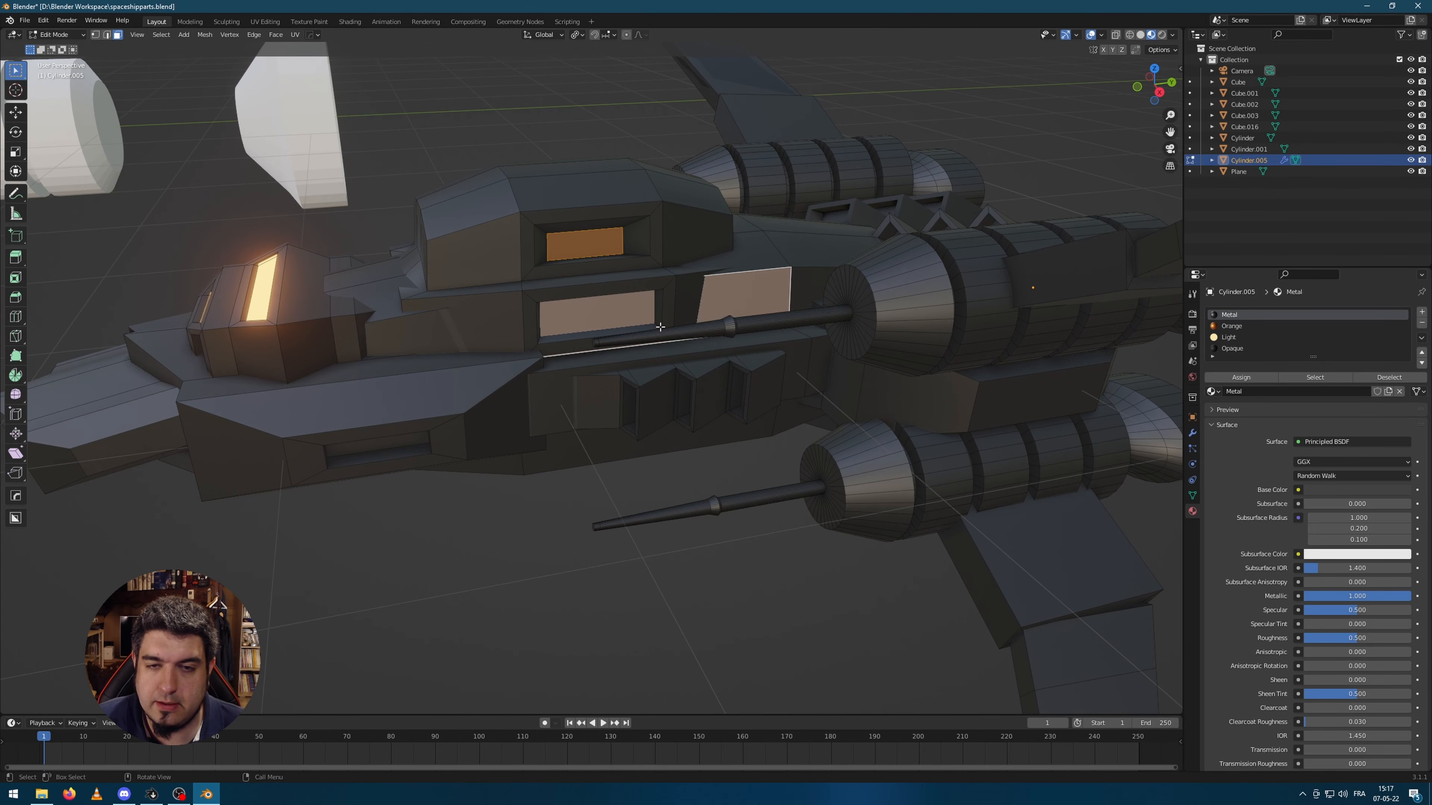
key(alt+a)
click(598, 239)
middle_drag(615, 245, 637, 268)
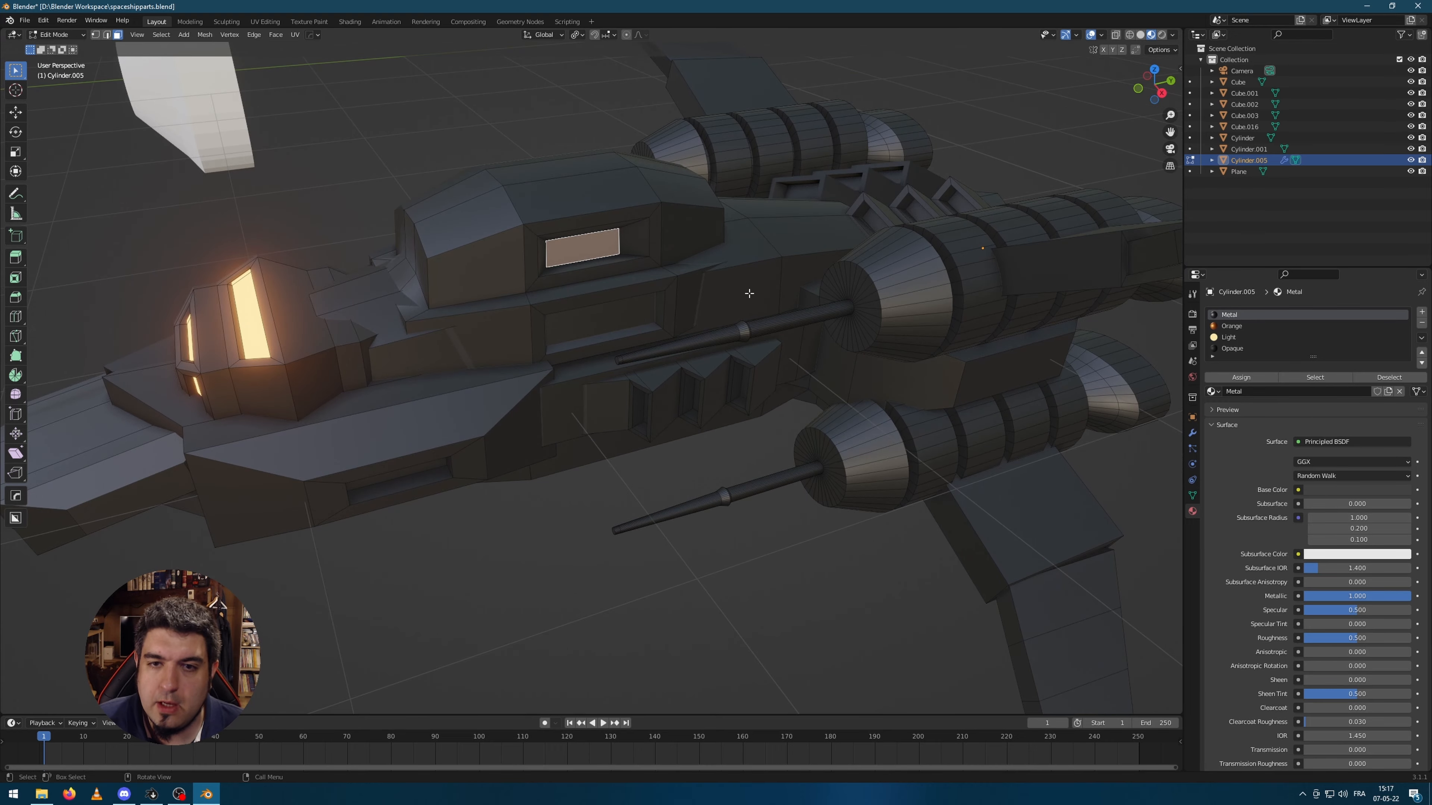
- Scale down the inner face of the lower side window and shift it horizontally with Z locked to fit its recess
click(750, 294)
middle_drag(877, 263, 904, 292)
key(s)
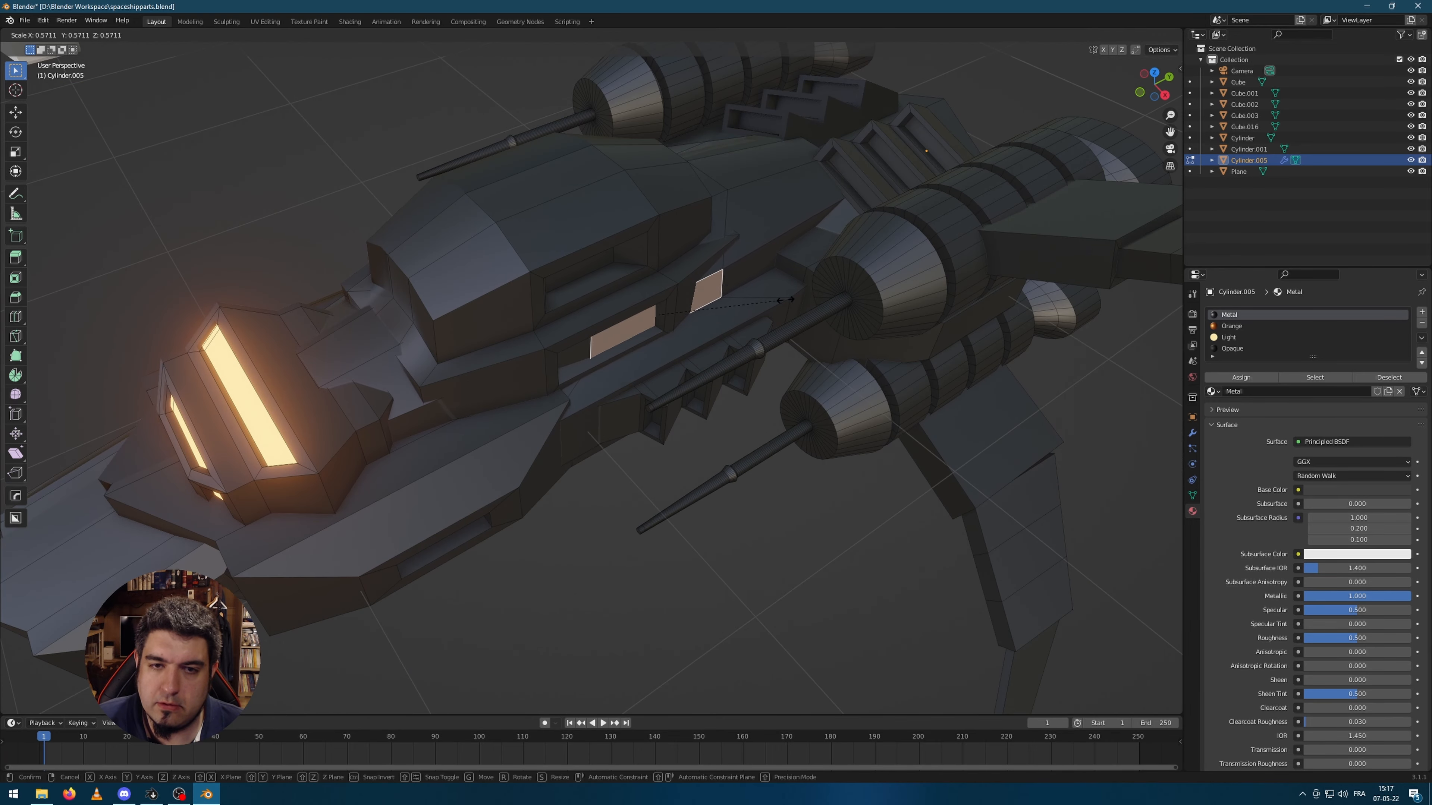
click(803, 301)
key(g)
key(shift+z)
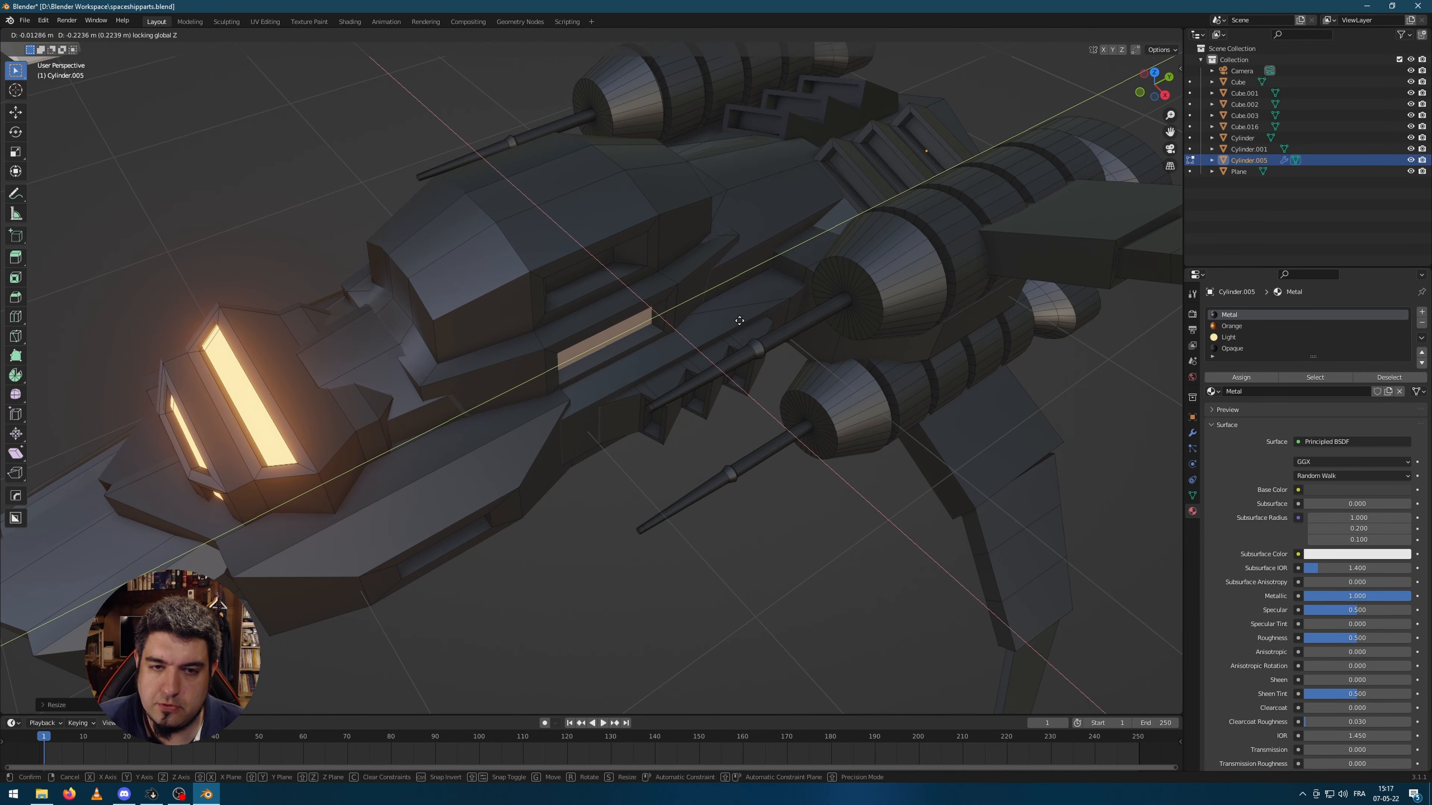
click(735, 311)
scroll(677, 370, up, 3)
middle_drag(675, 371, 809, 314)
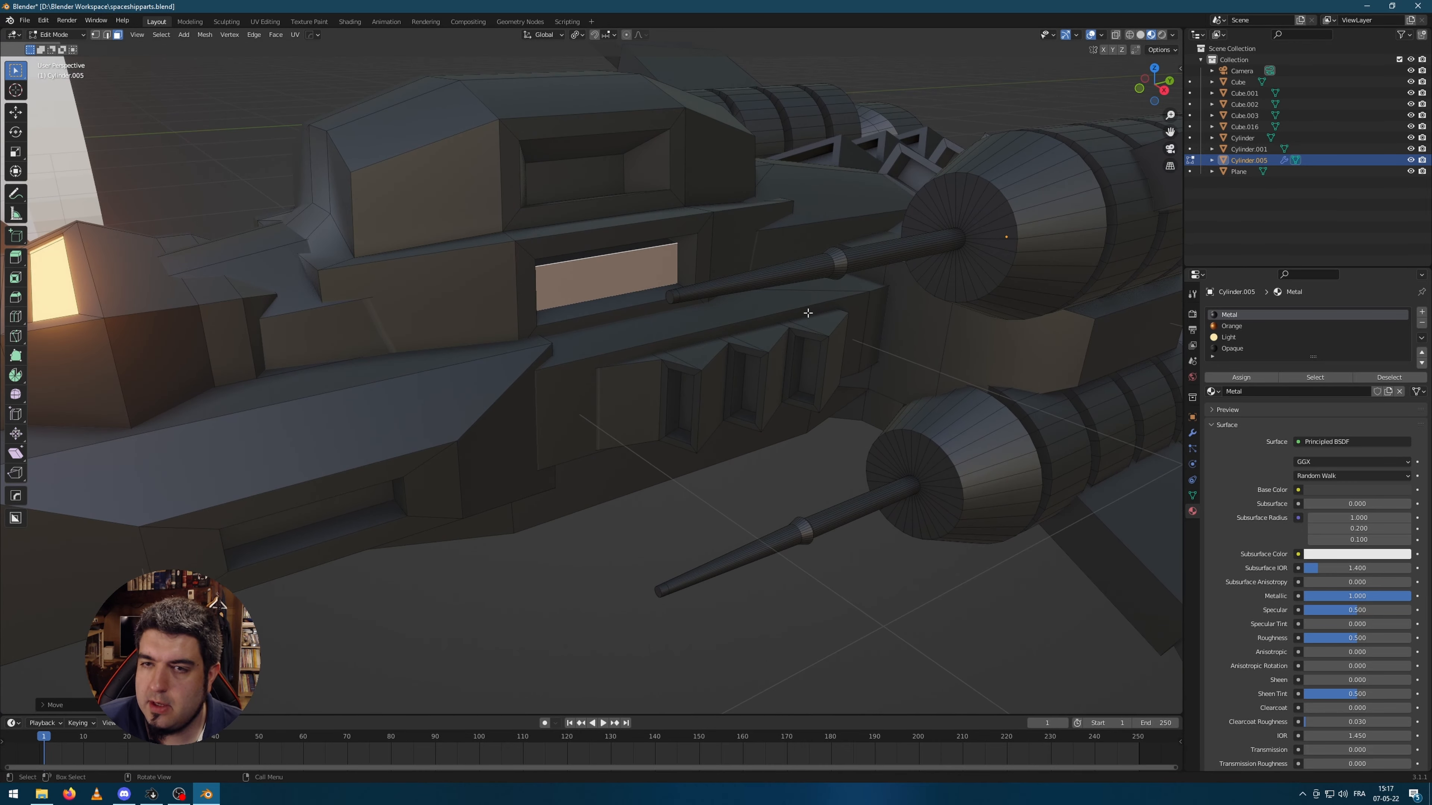
- Assign the Opaque material to the recessed faces of the side windows, the lower hull slots and the slanted vents beside the engines
click(592, 184)
middle_drag(788, 238, 787, 290)
scroll(787, 290, down, 1)
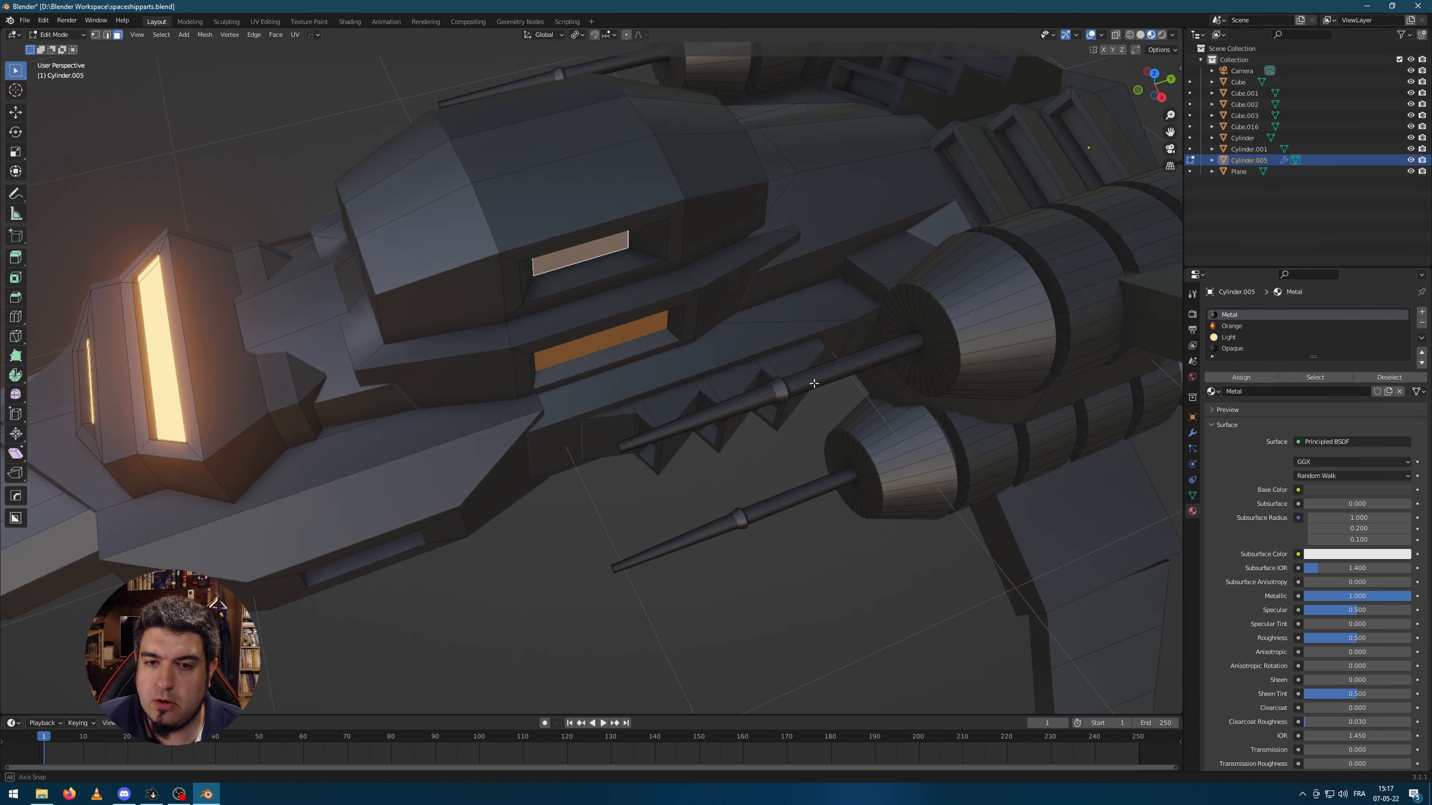
middle_drag(761, 445, 751, 393)
scroll(750, 392, up, 1)
shift+click(728, 374)
shift+click(779, 363)
shift+click(826, 352)
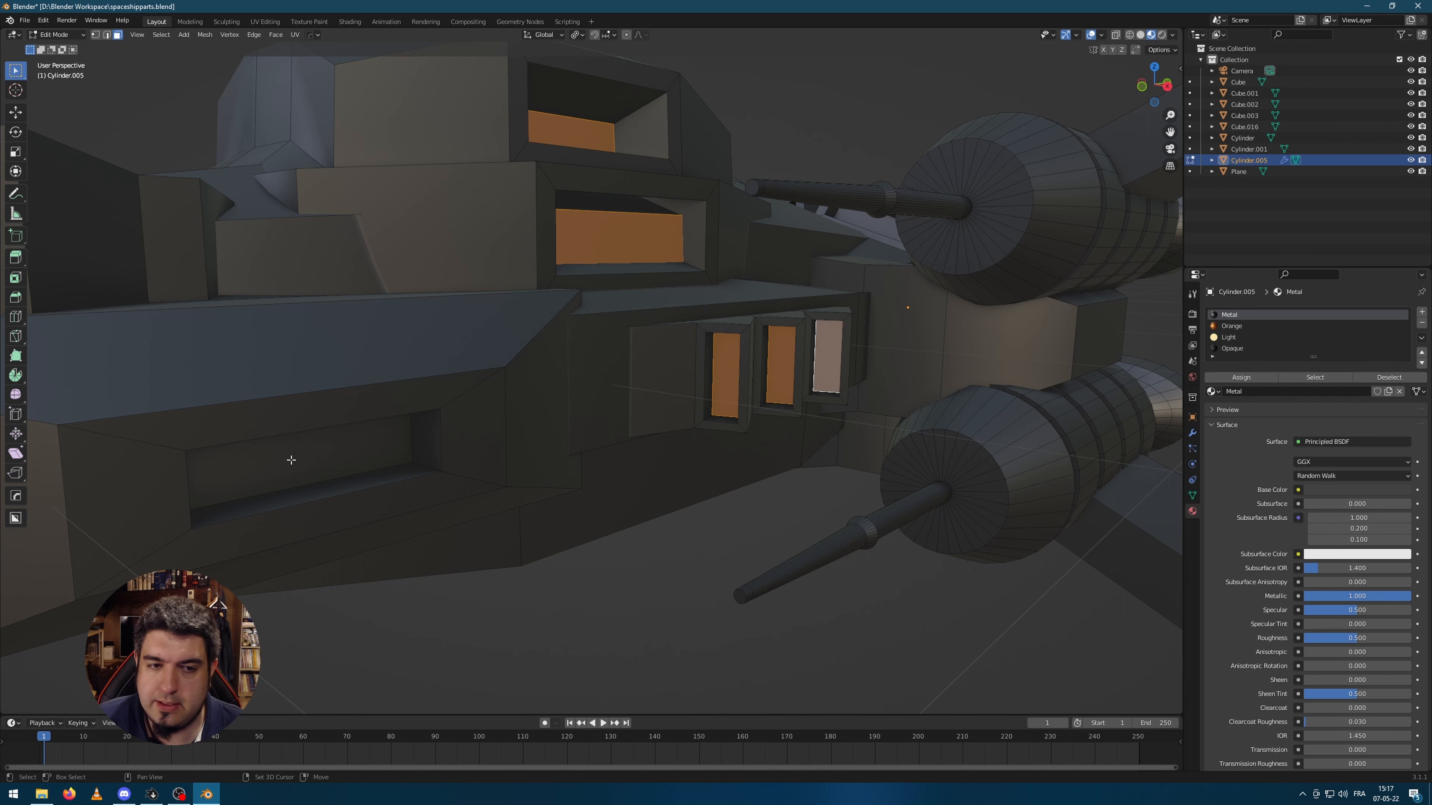
shift+click(299, 445)
middle_drag(298, 446, 483, 603)
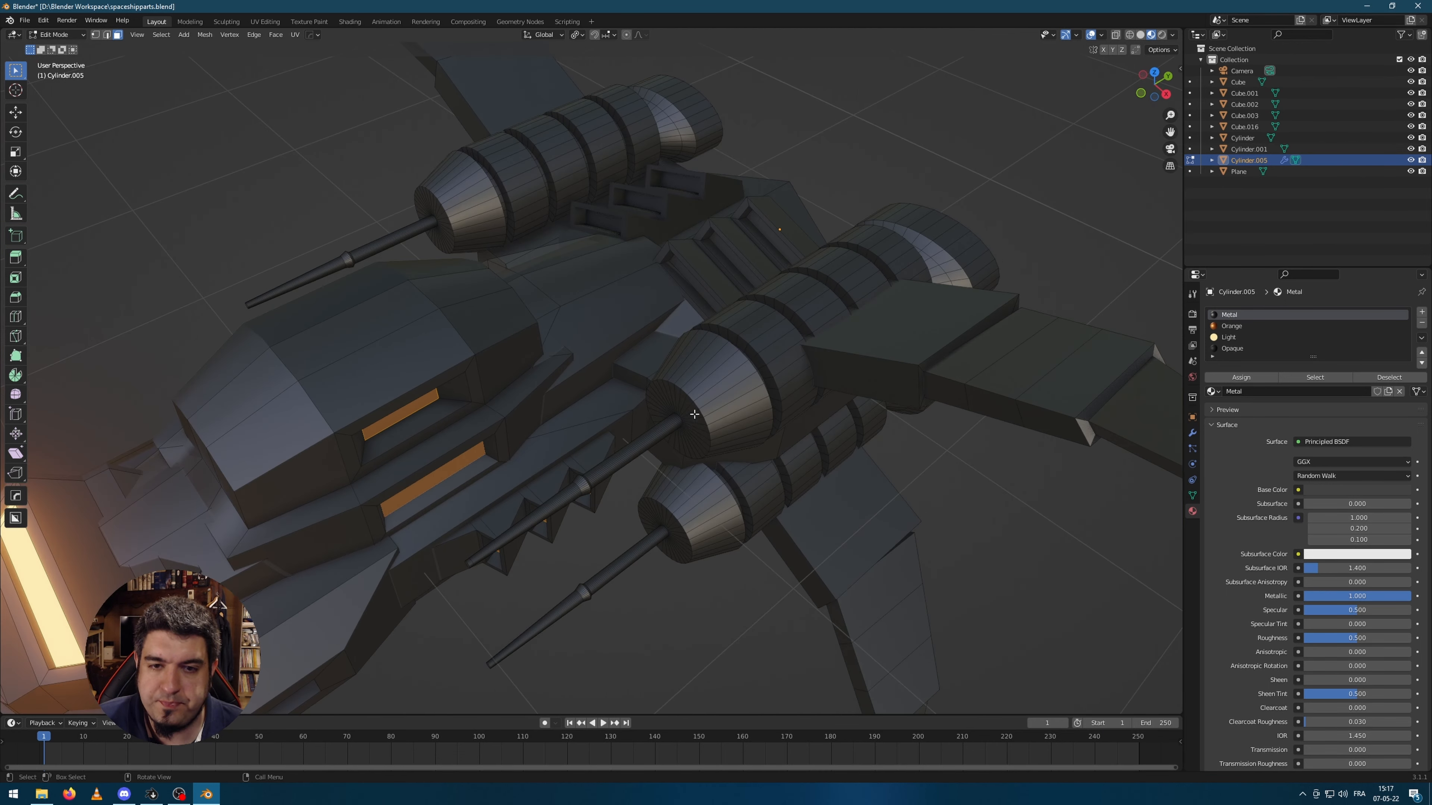
scroll(687, 395, up, 2)
shift+click(726, 252)
shift+click(777, 232)
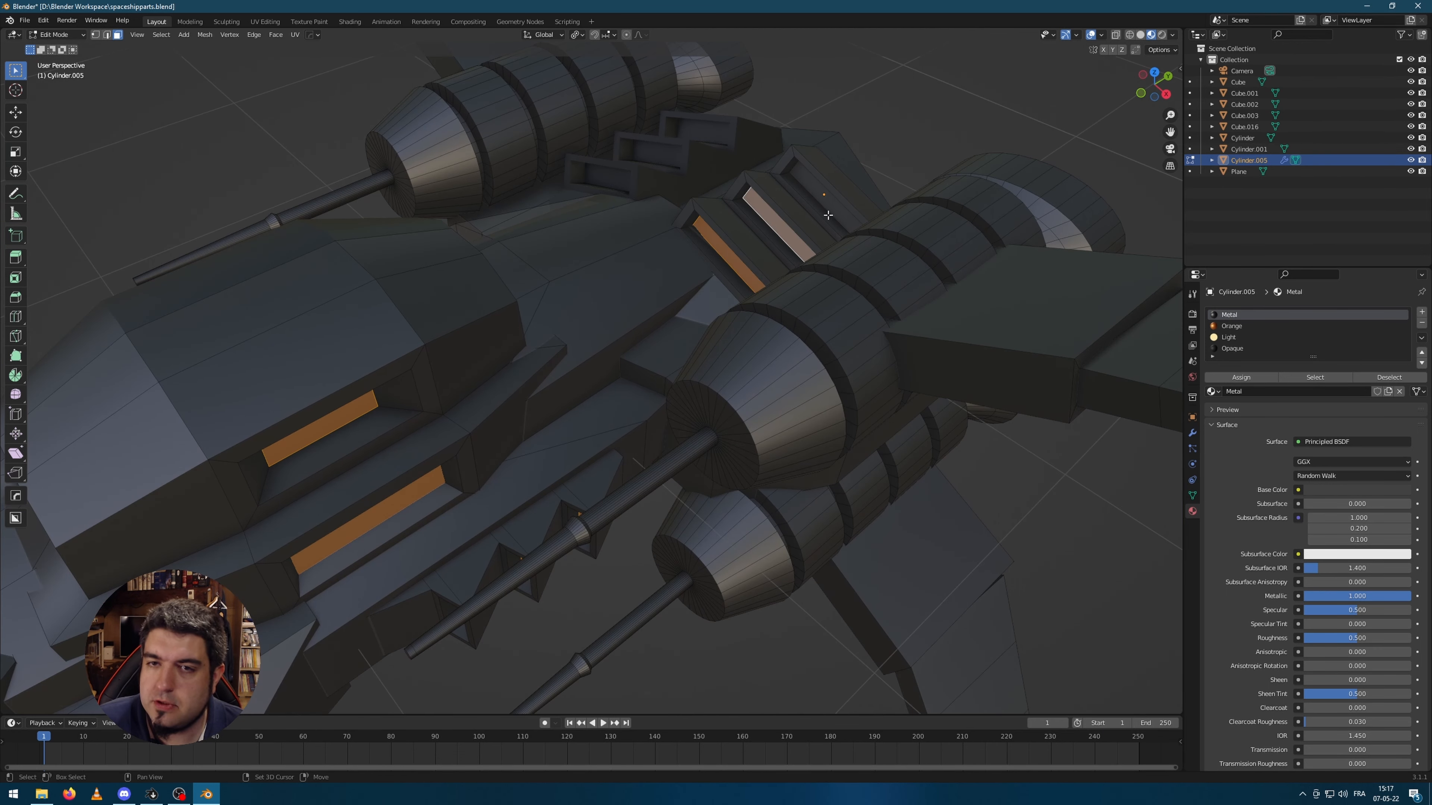
shift+click(824, 196)
middle_drag(911, 434, 835, 474)
middle_drag(958, 426, 868, 480)
click(1236, 349)
click(1249, 377)
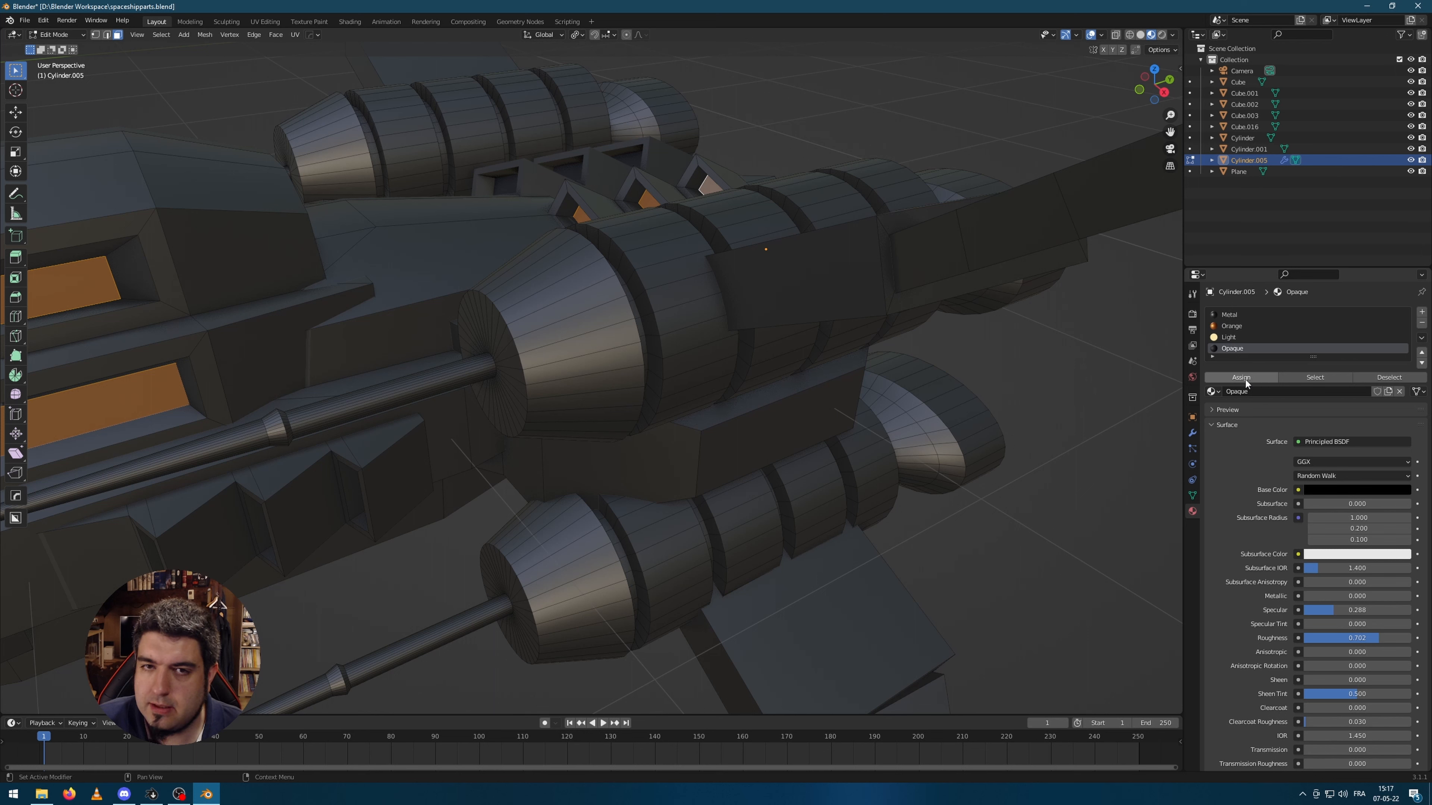
middle_drag(779, 385, 722, 408)
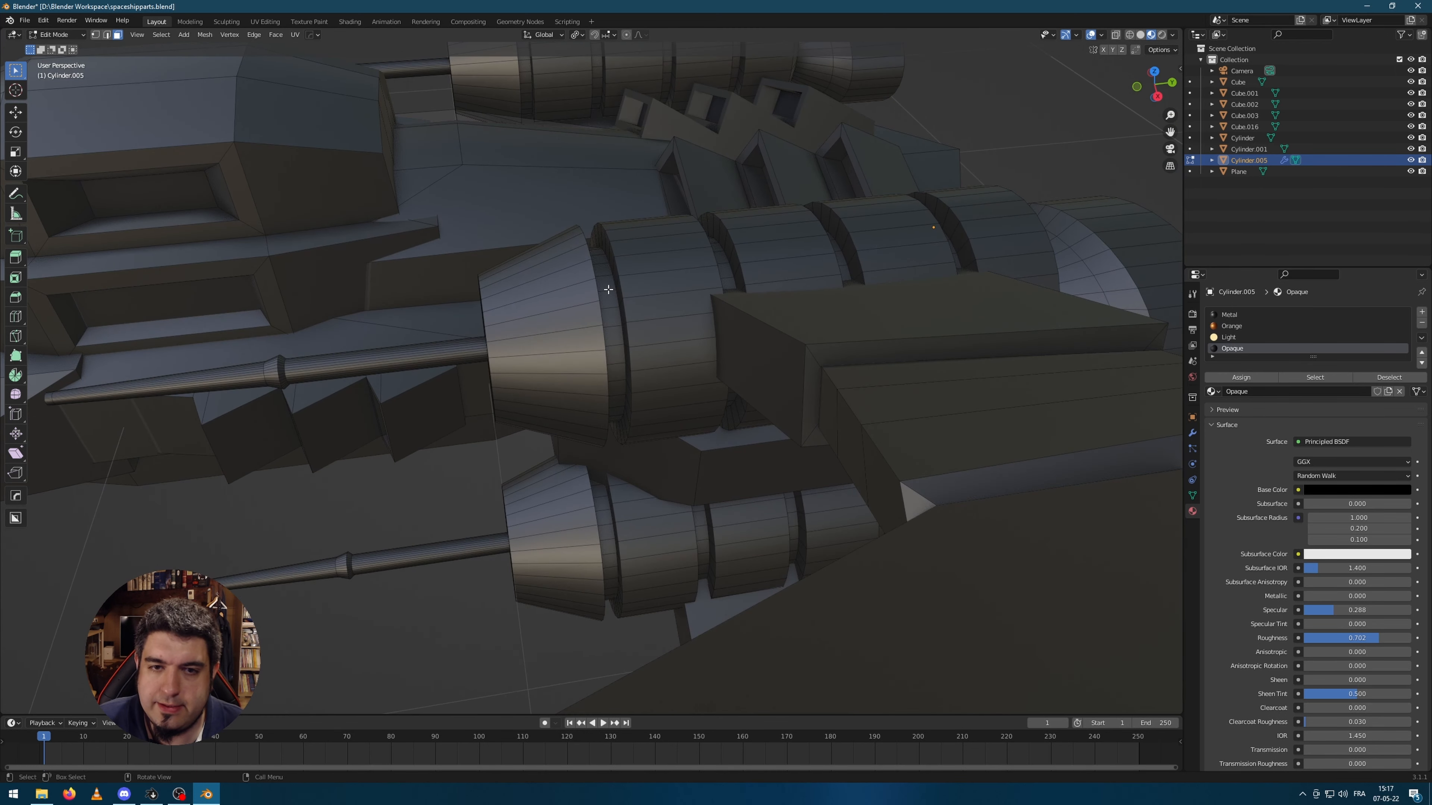
scroll(607, 286, up, 2)
alt+click(601, 219)
click(605, 234)
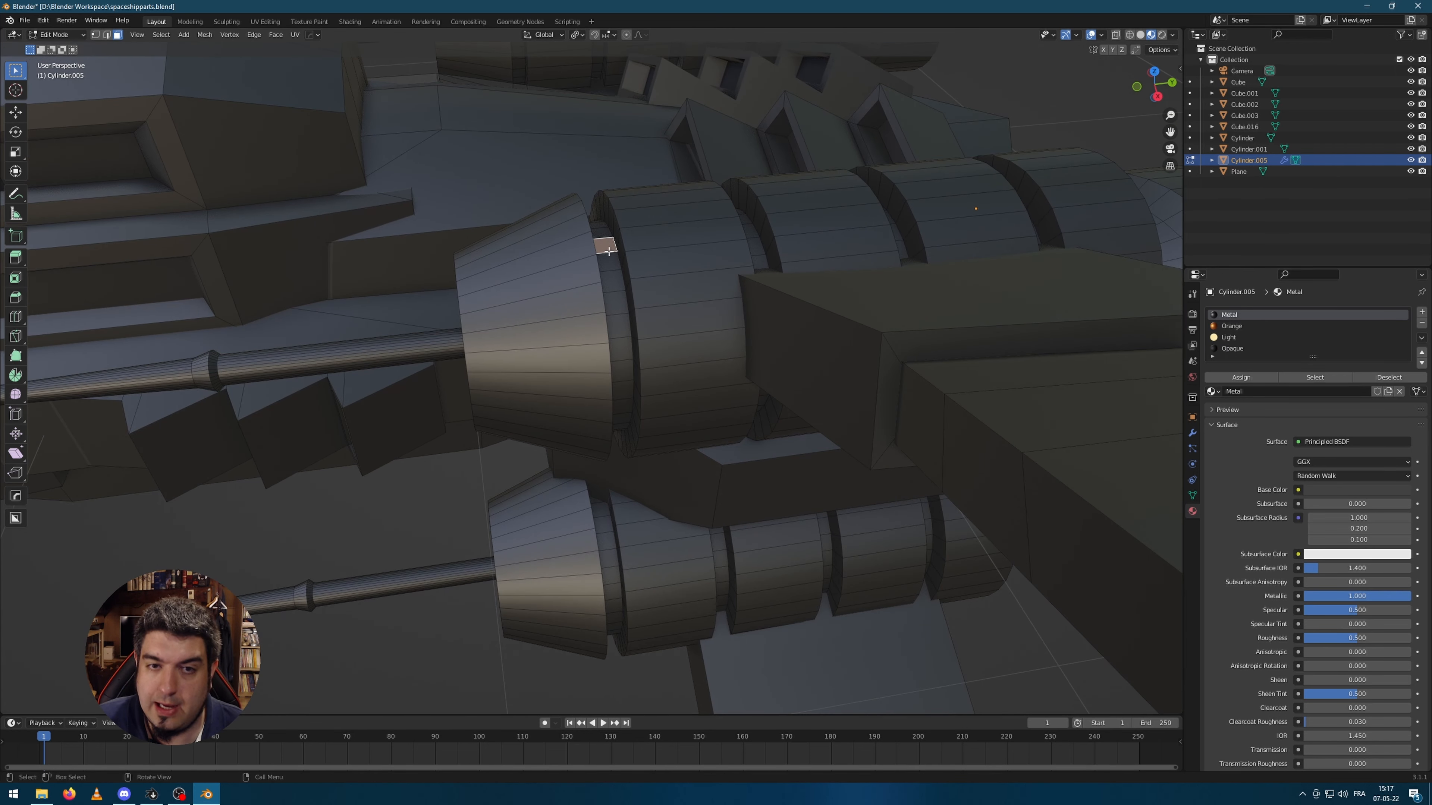
scroll(617, 214, up, 2)
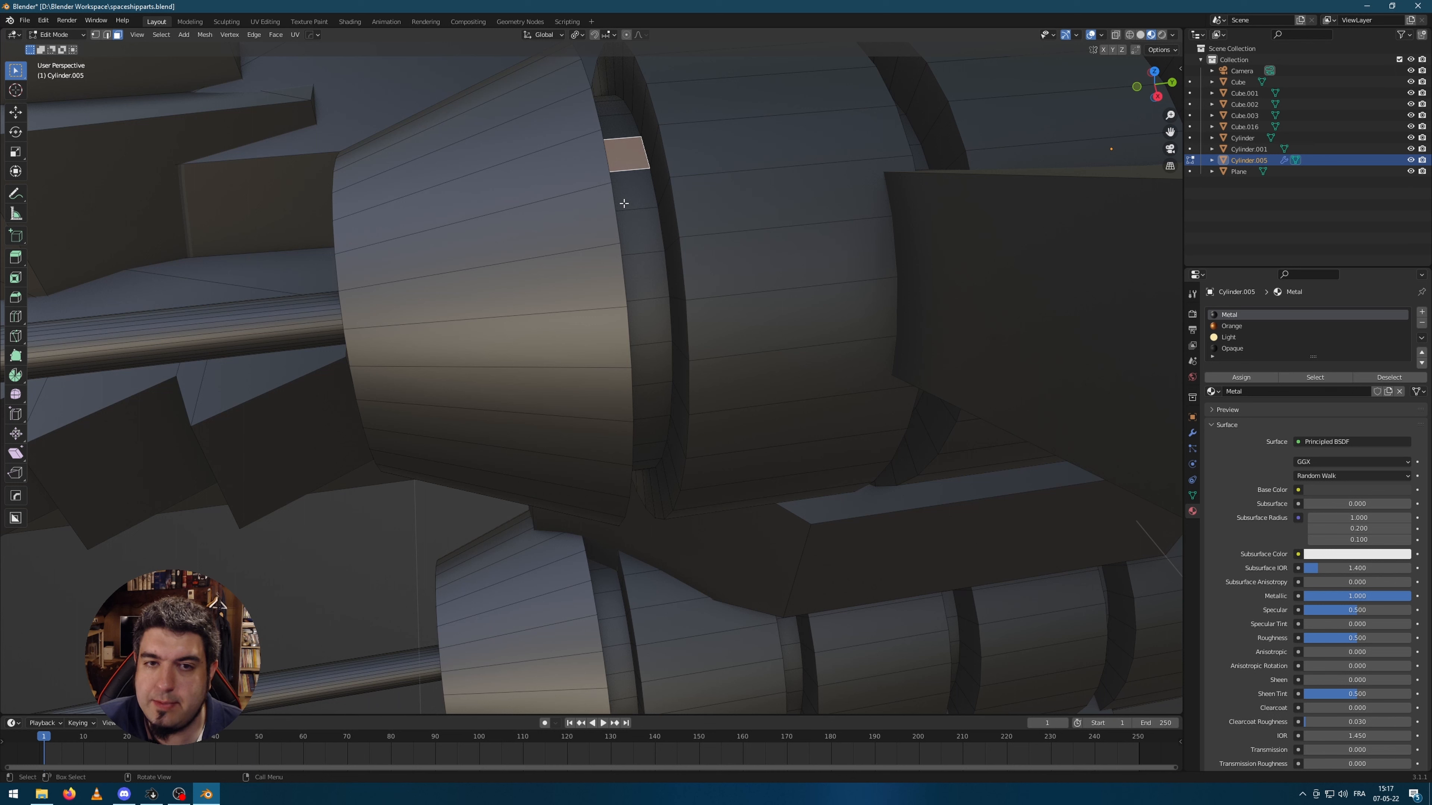
shift+click(639, 142)
click(644, 152)
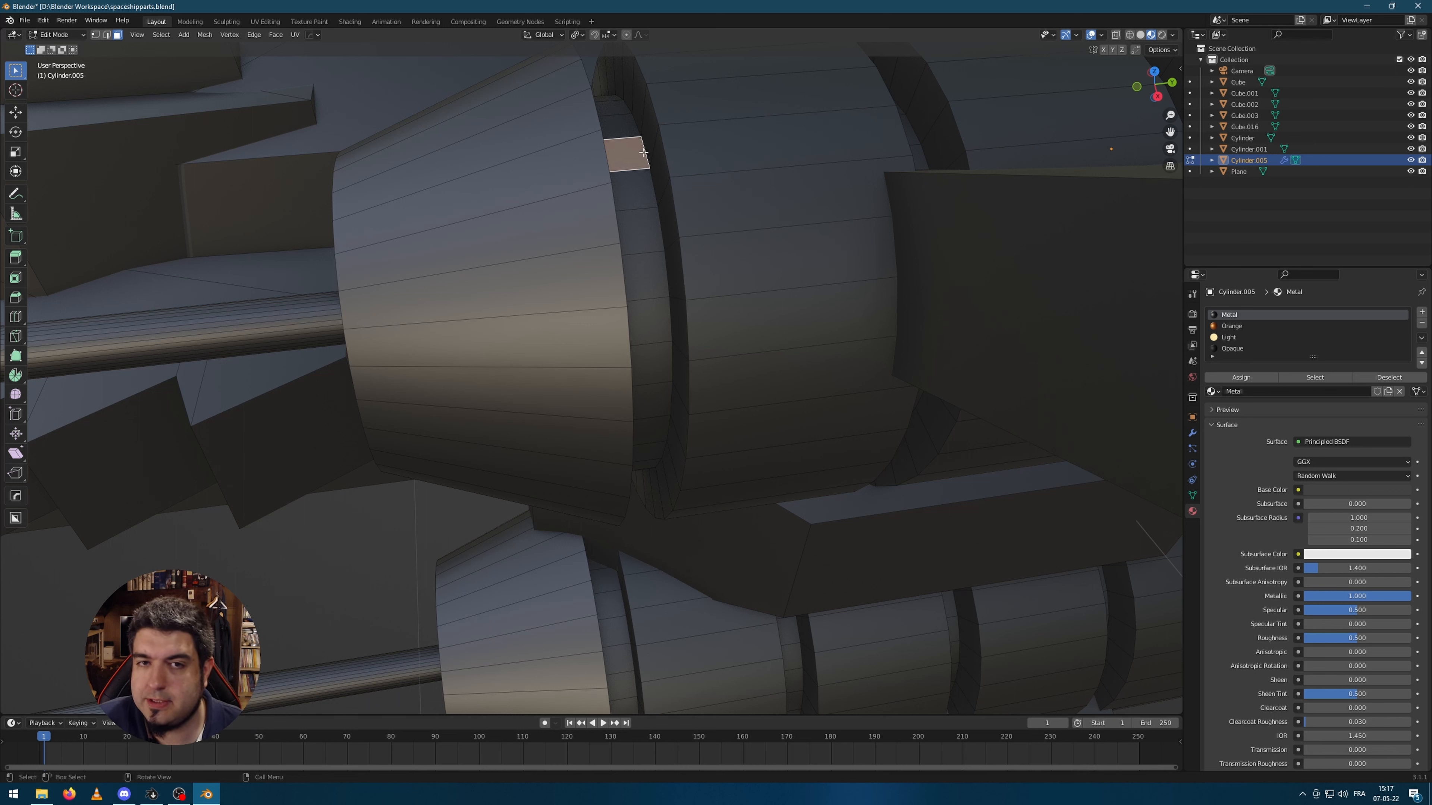
key(2)
click(648, 163)
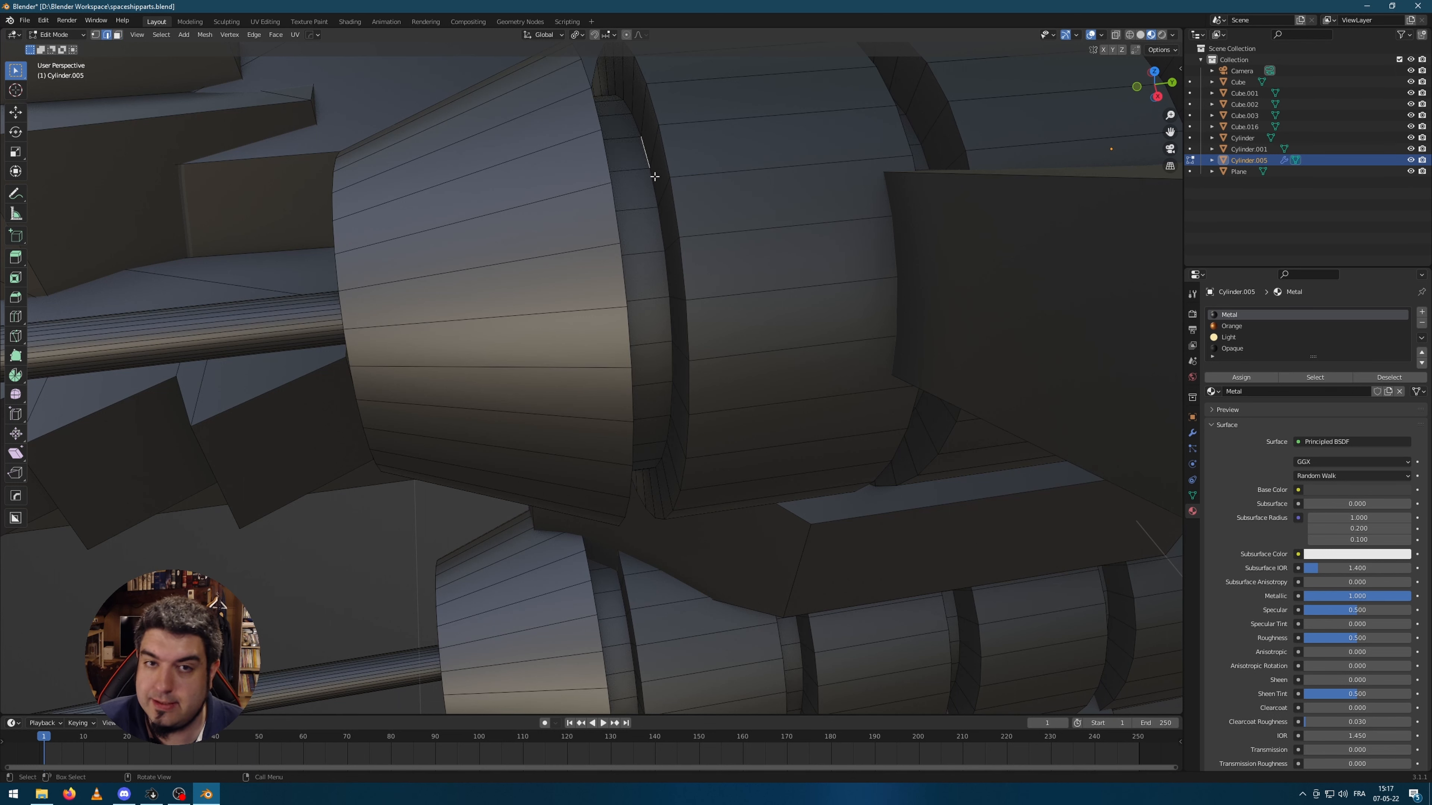
key(3)
alt+click(641, 155)
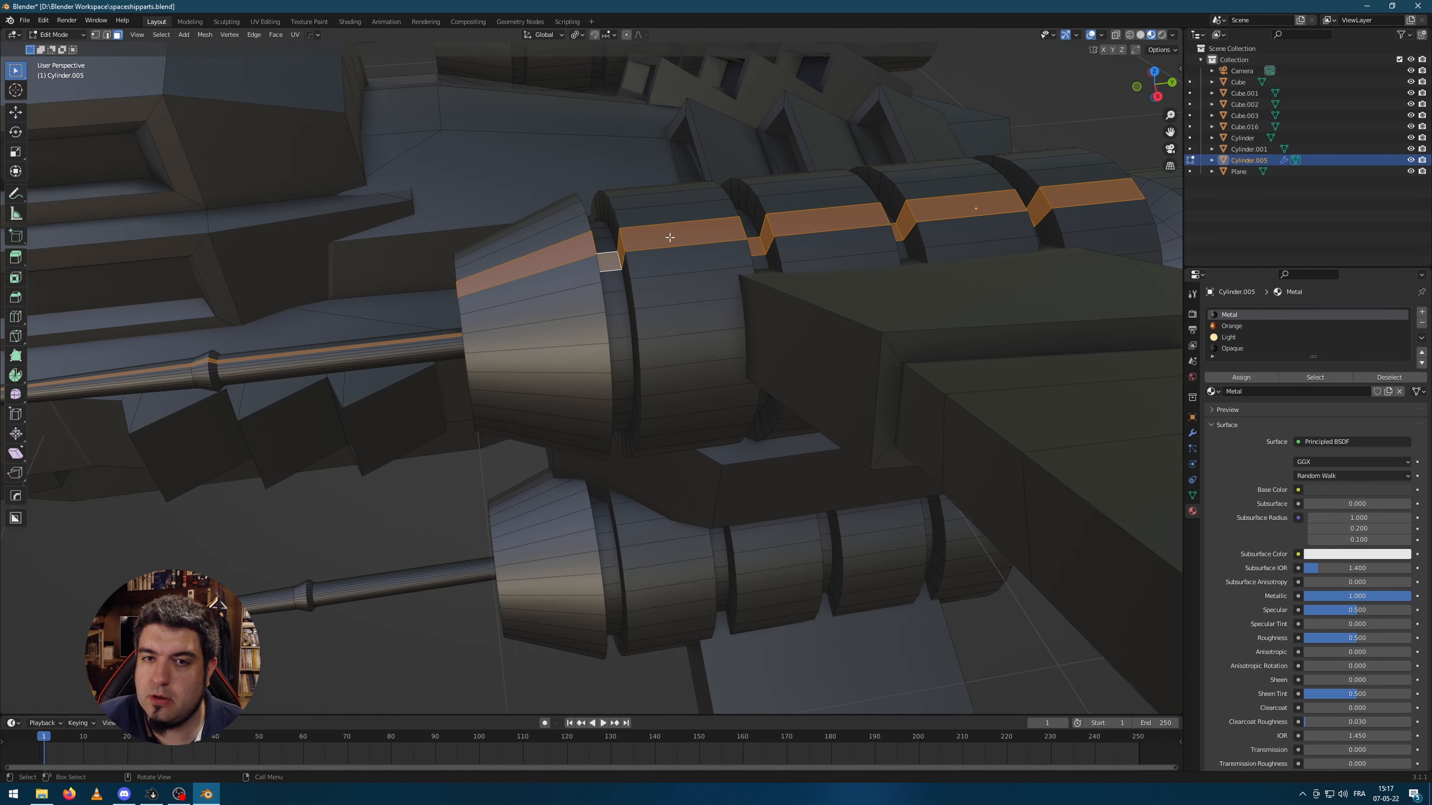
key(alt+a)
- Select the face loops in the four recessed ring grooves around the upper engine
scroll(676, 249, up, 5)
click(625, 147)
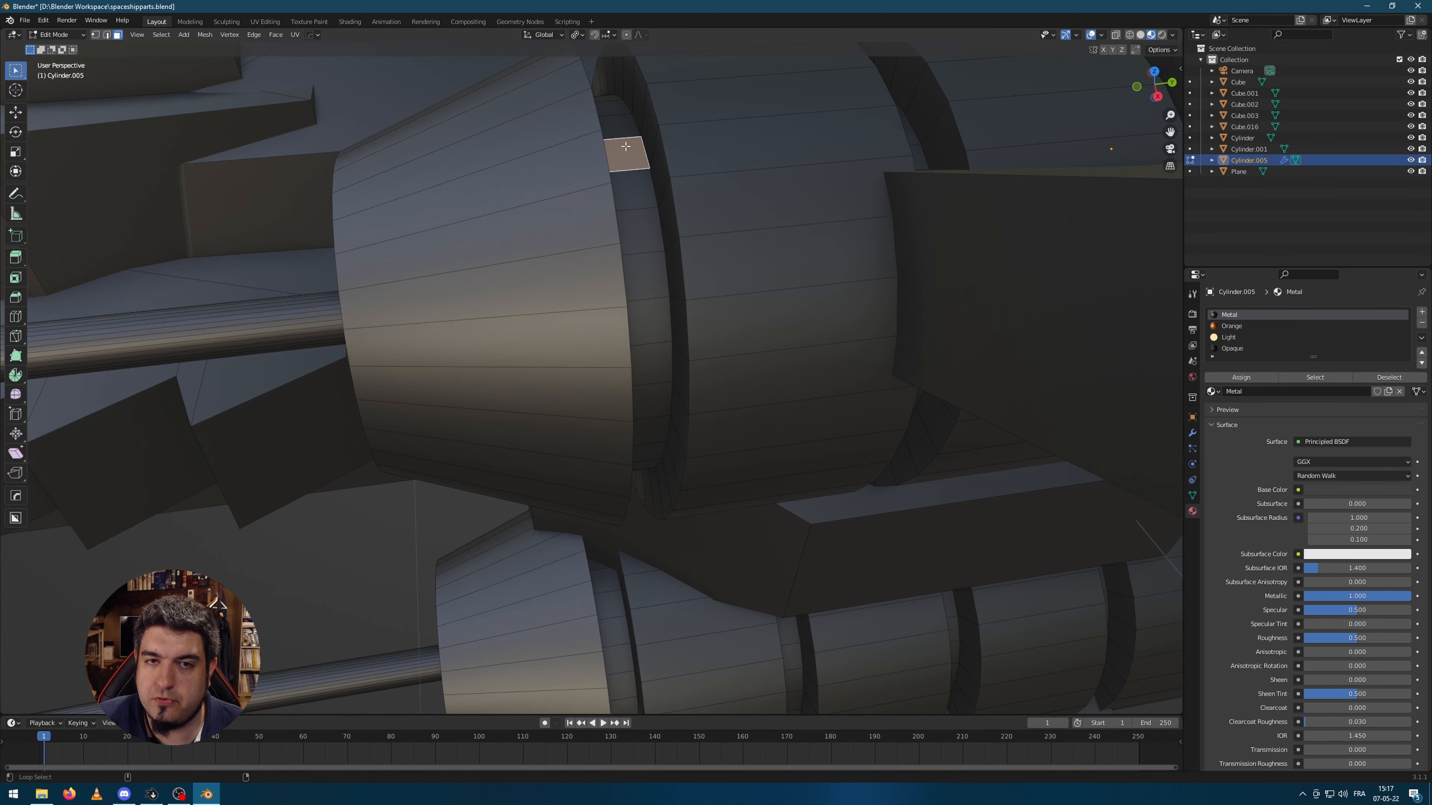
alt+shift+click(623, 143)
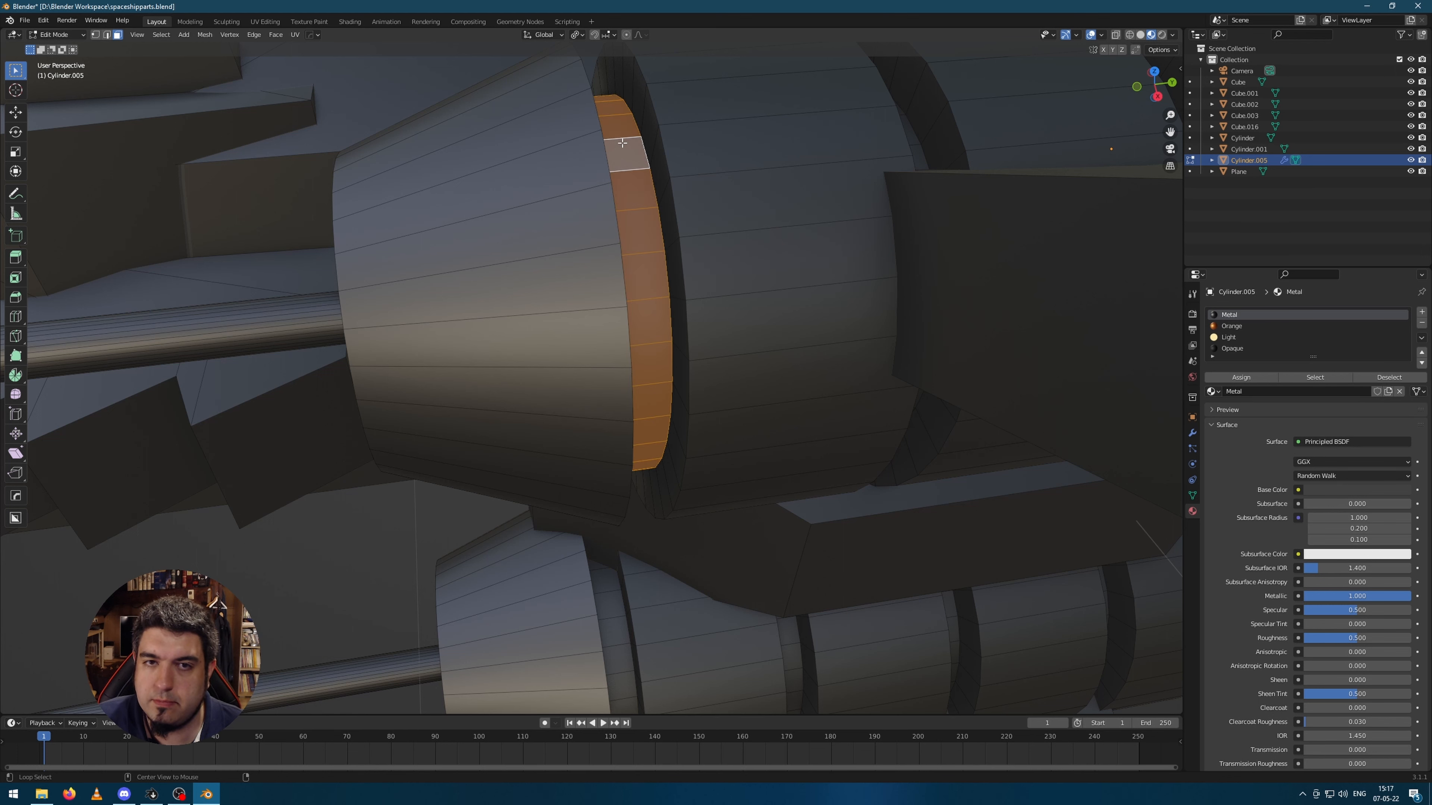
scroll(648, 169, down, 3)
middle_drag(799, 198, 770, 265)
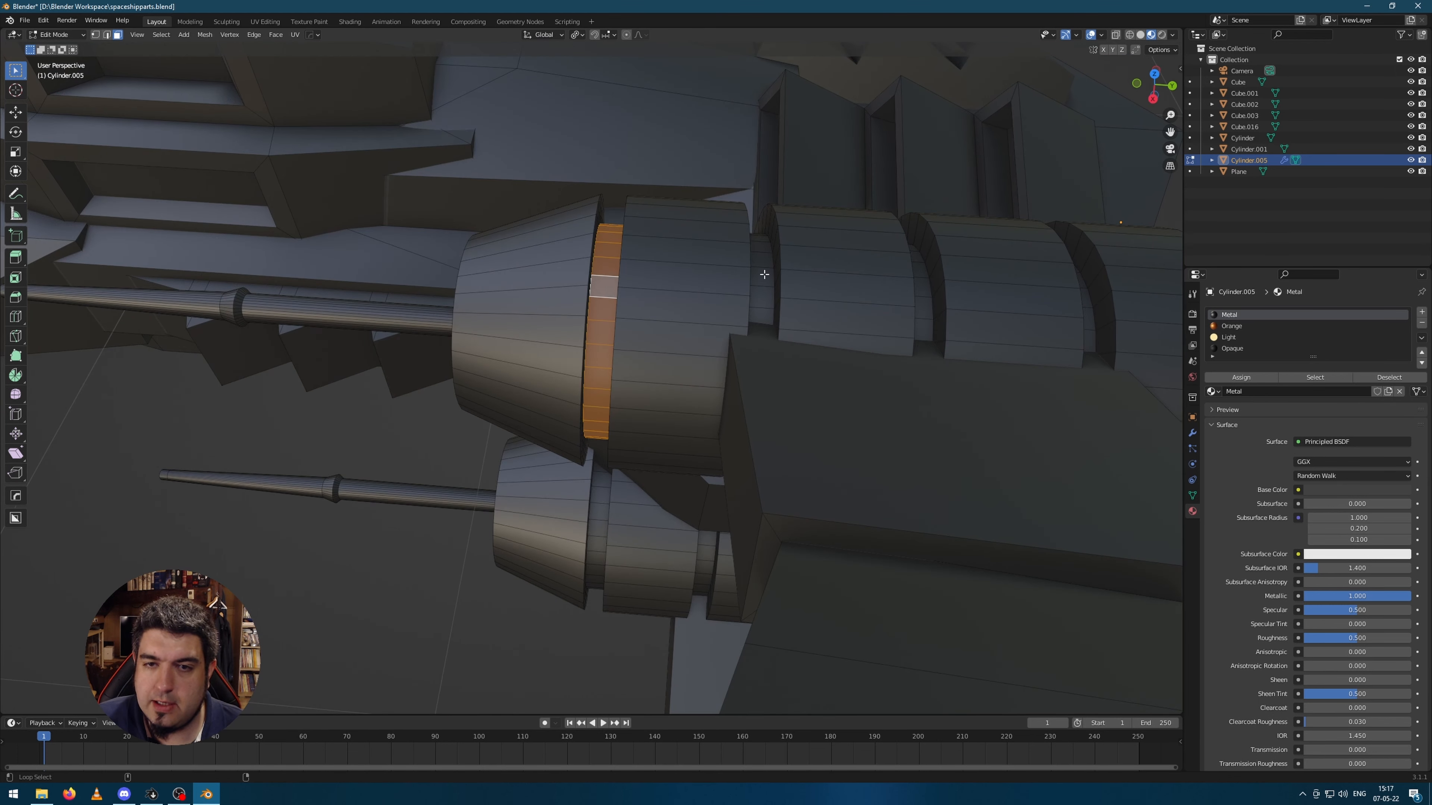
alt+shift+click(764, 275)
alt+shift+click(921, 282)
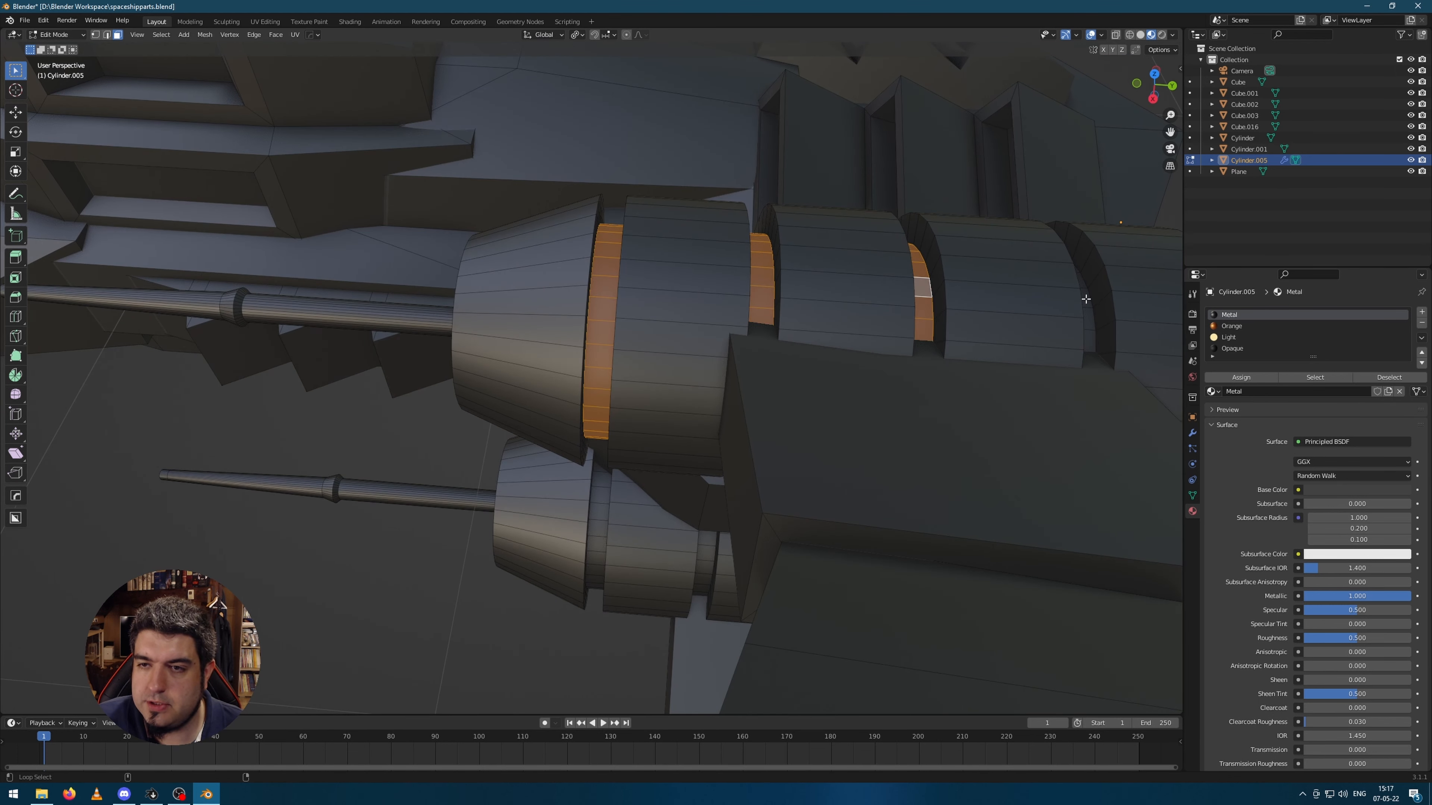
alt+shift+click(1086, 299)
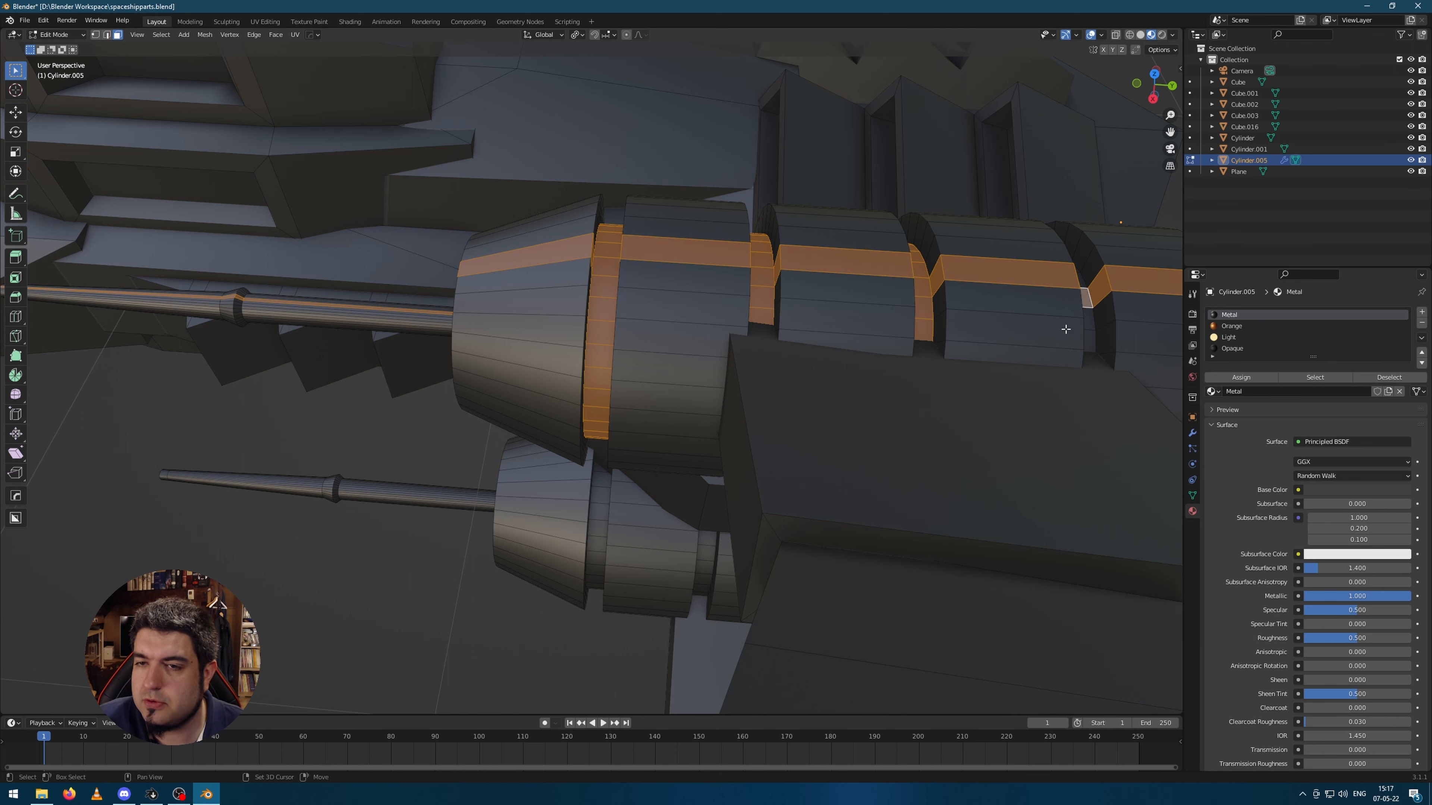
key(ctrl+z)
shift+middle_drag(1063, 333, 723, 324)
scroll(733, 319, up, 5)
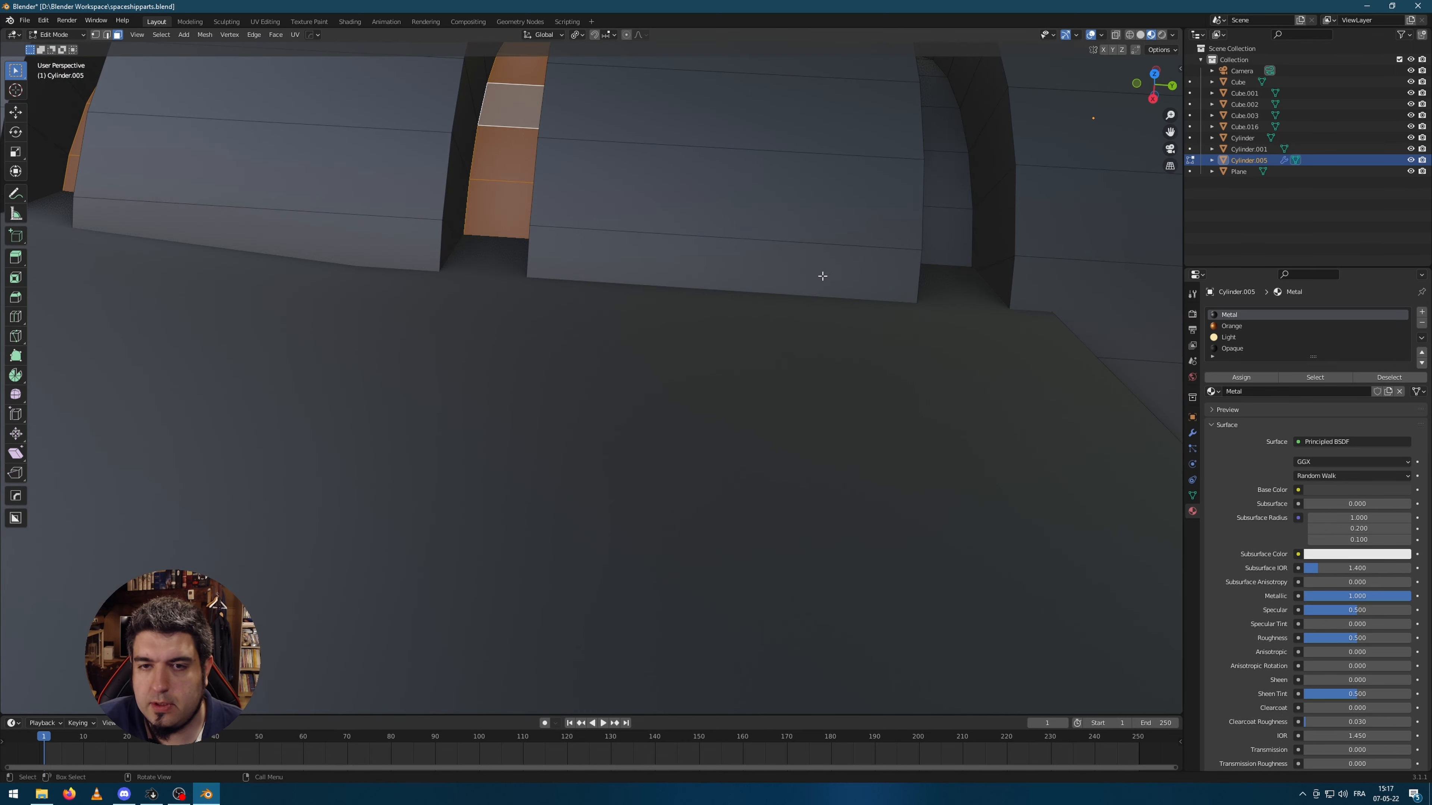
alt+shift+click(932, 113)
- Add the face loops in the four recessed ring grooves of the lower engine to the selection
scroll(981, 225, down, 9)
middle_drag(599, 362, 668, 310)
shift+middle_drag(637, 389, 694, 219)
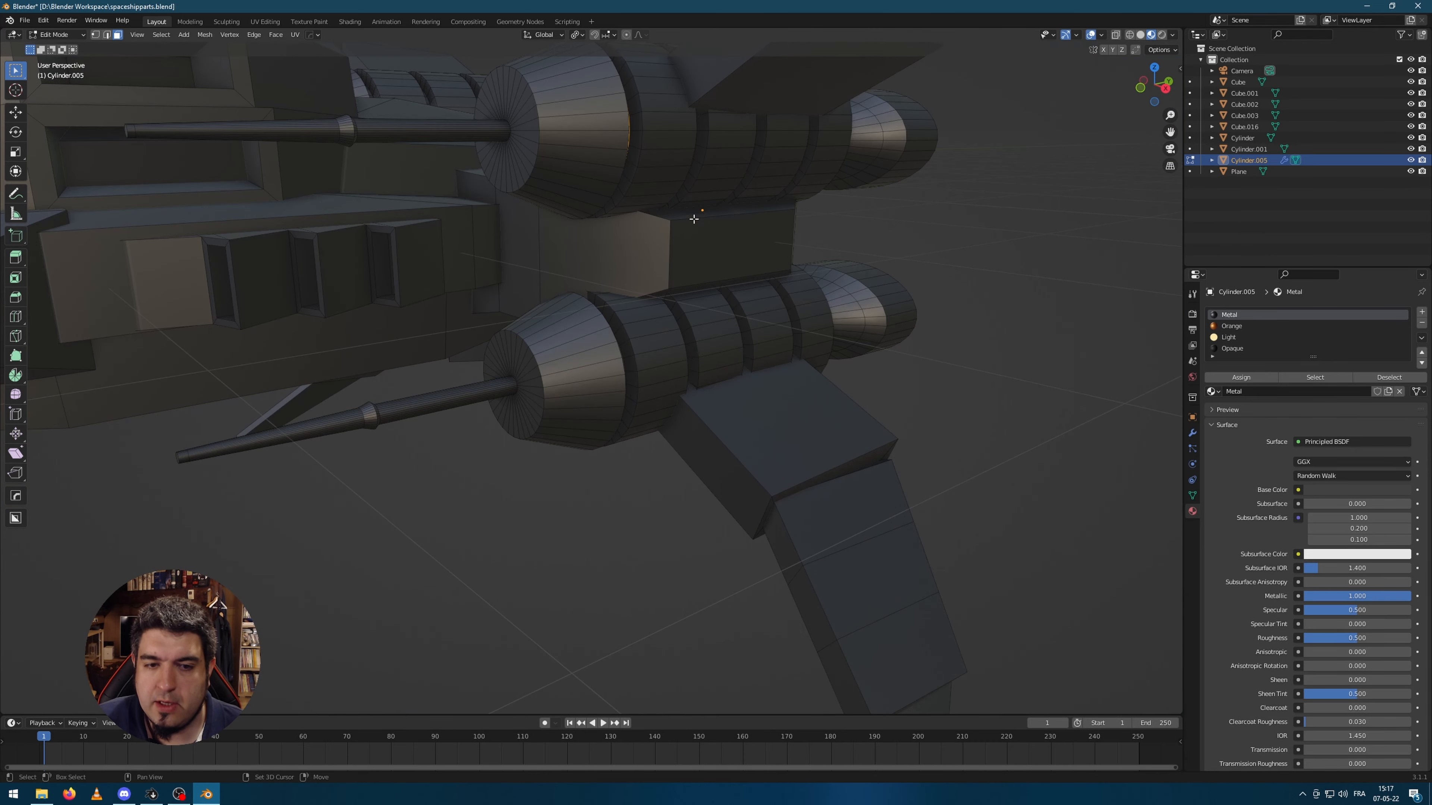
scroll(699, 349, up, 4)
middle_drag(703, 393, 659, 402)
scroll(558, 339, up, 3)
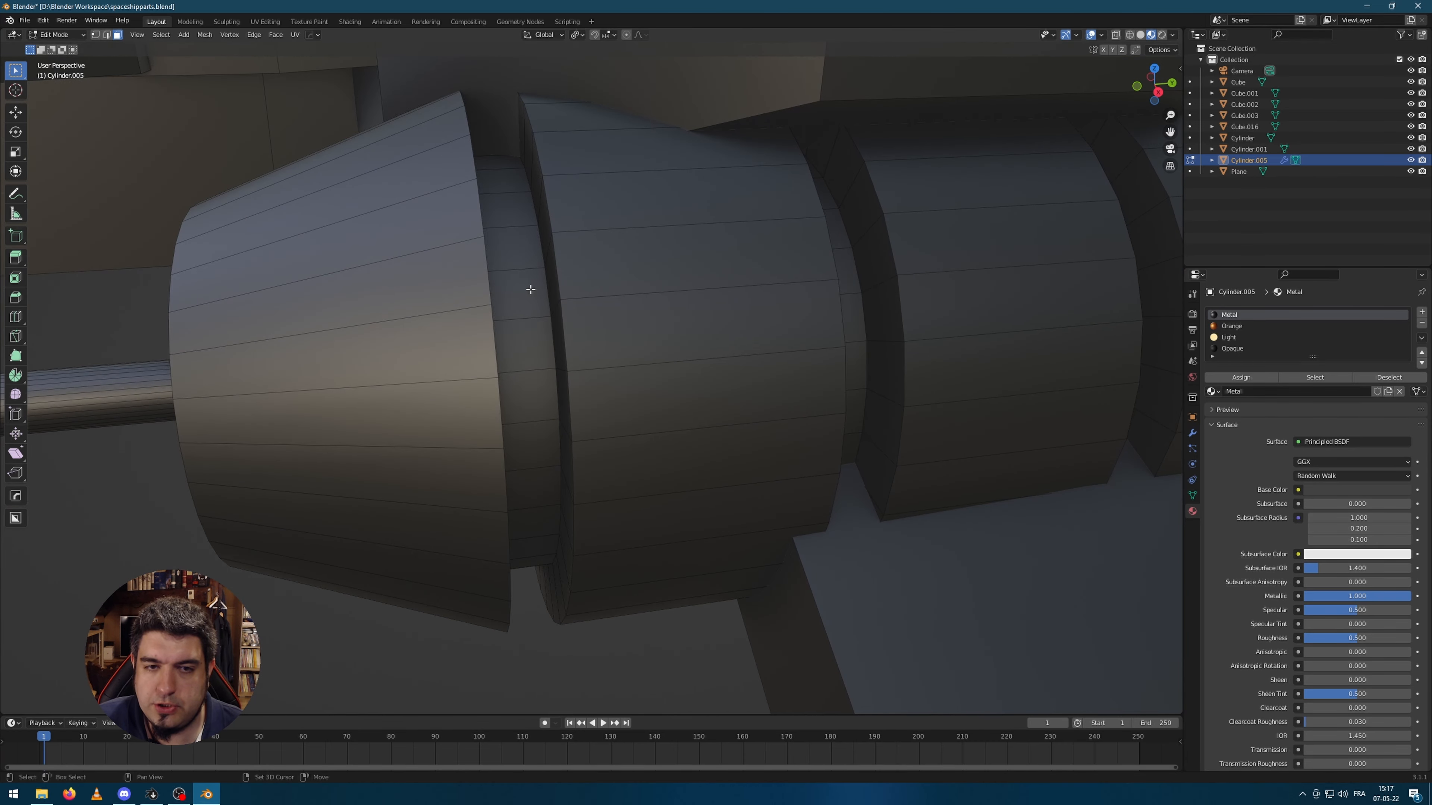
alt+shift+click(523, 276)
middle_drag(870, 320, 569, 332)
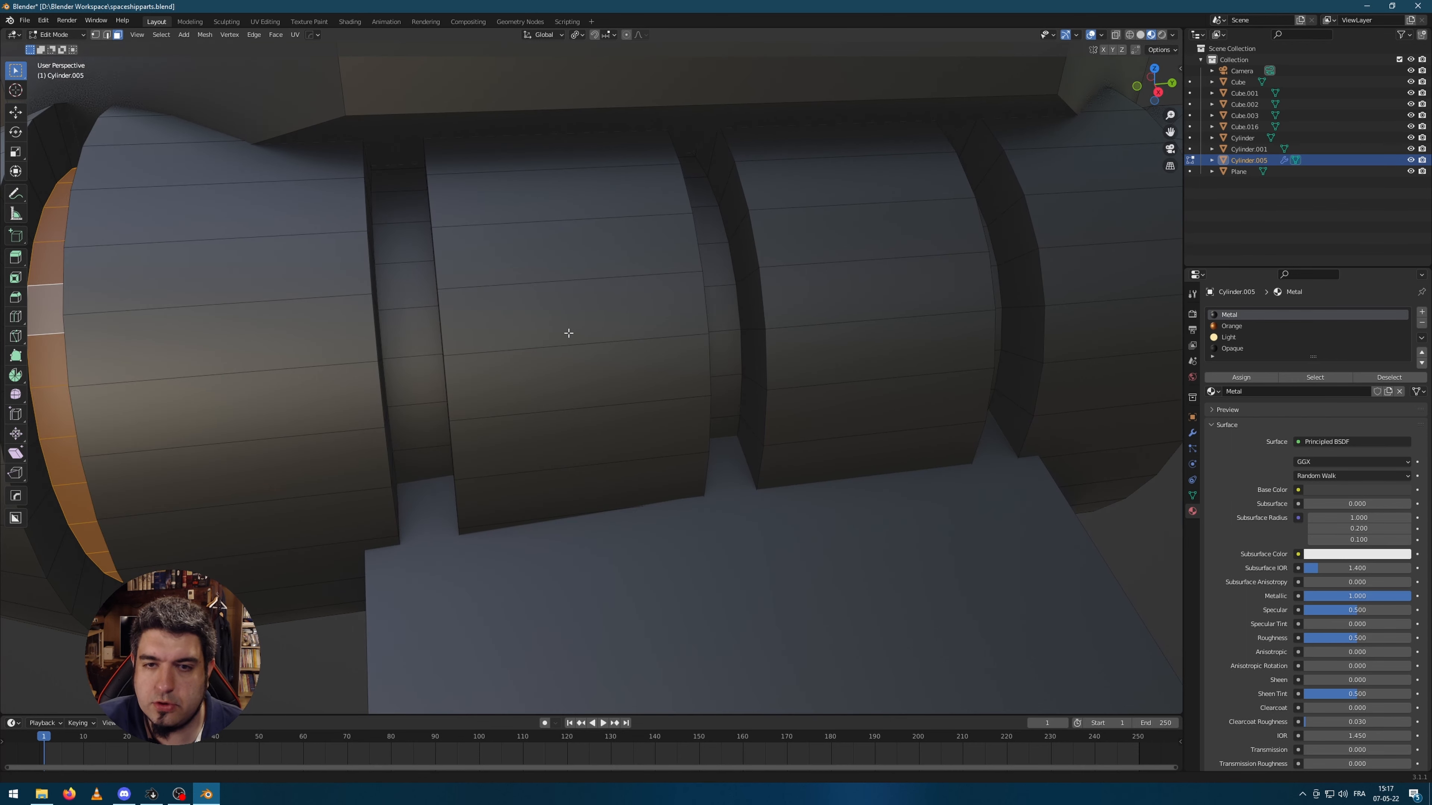
alt+shift+click(384, 266)
alt+shift+click(714, 257)
middle_drag(980, 281, 930, 327)
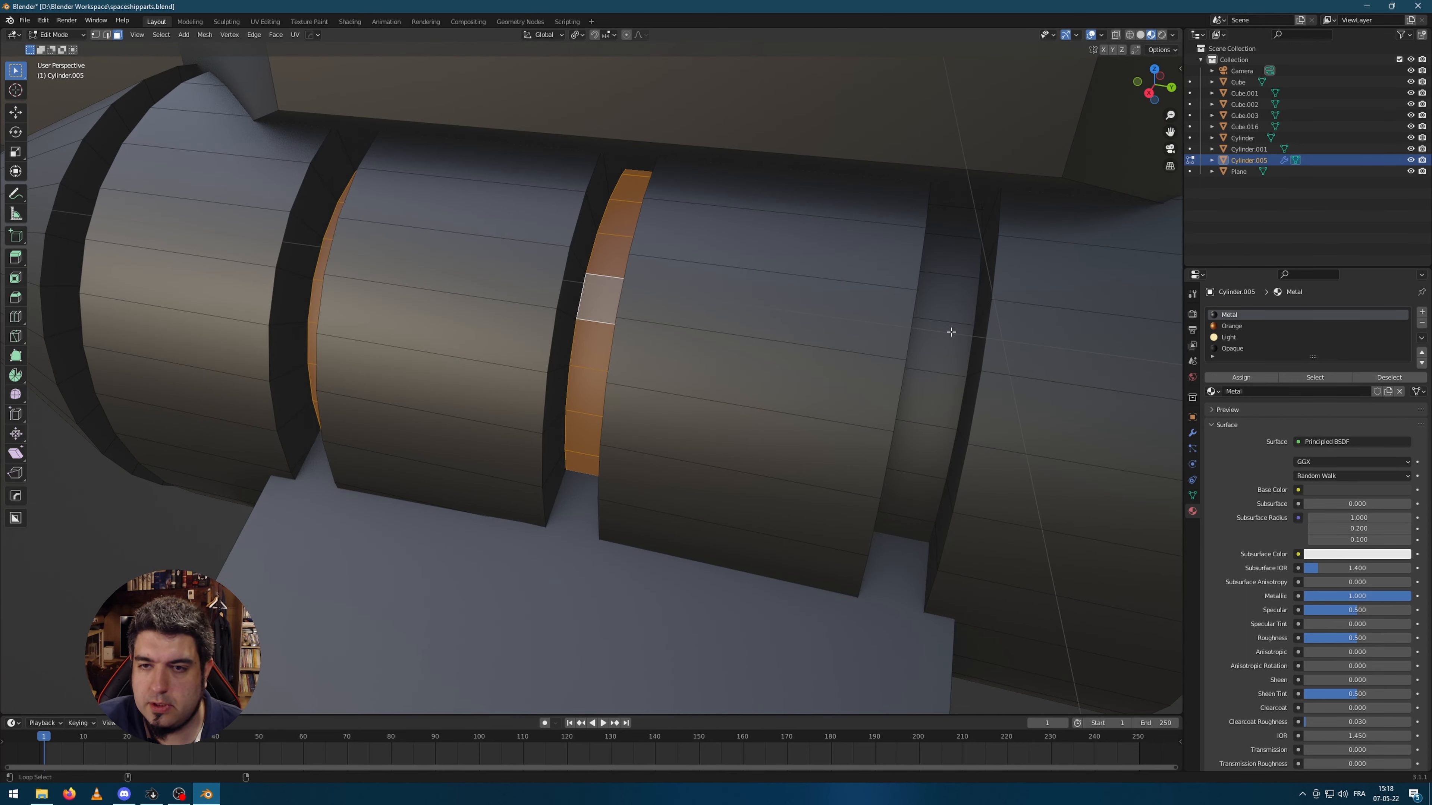
alt+shift+click(949, 330)
- Assign the Light material to the selected engine grooves and check the ship in Object Mode
scroll(838, 378, down, 6)
middle_drag(772, 379, 655, 448)
click(1229, 337)
click(1242, 378)
key(Tab)
scroll(879, 367, down, 3)
scroll(649, 412, up, 6)
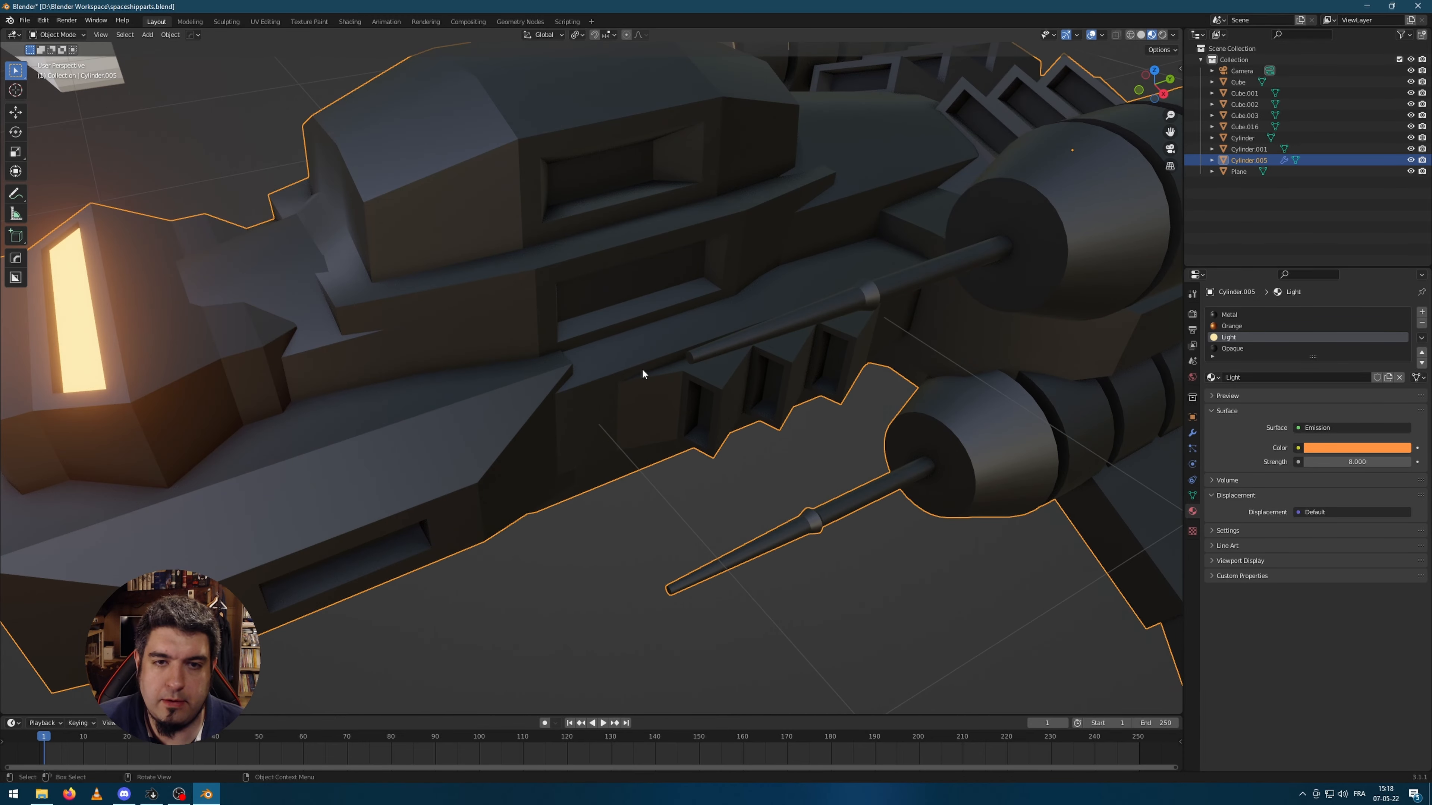
- Assign the Opaque material to the inner faces of the upper and lower side windows, returning to Object Mode
key(Tab)
click(561, 124)
shift+click(572, 229)
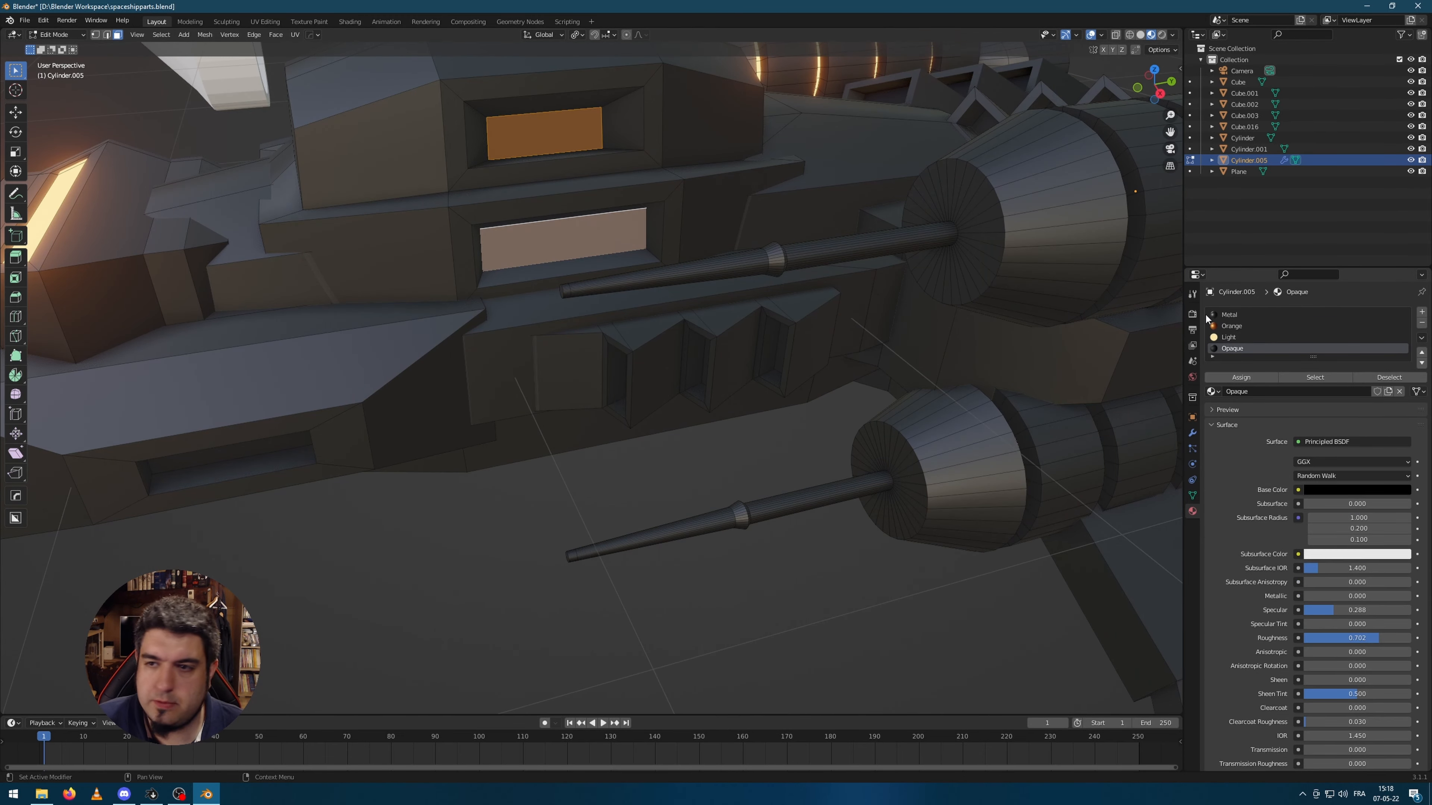
click(1241, 377)
scroll(879, 499, down, 4)
key(Tab)
- Lower the Opaque material's Specular value to 0 and check the recessed openings
click(500, 552)
middle_drag(500, 552, 533, 530)
click(835, 383)
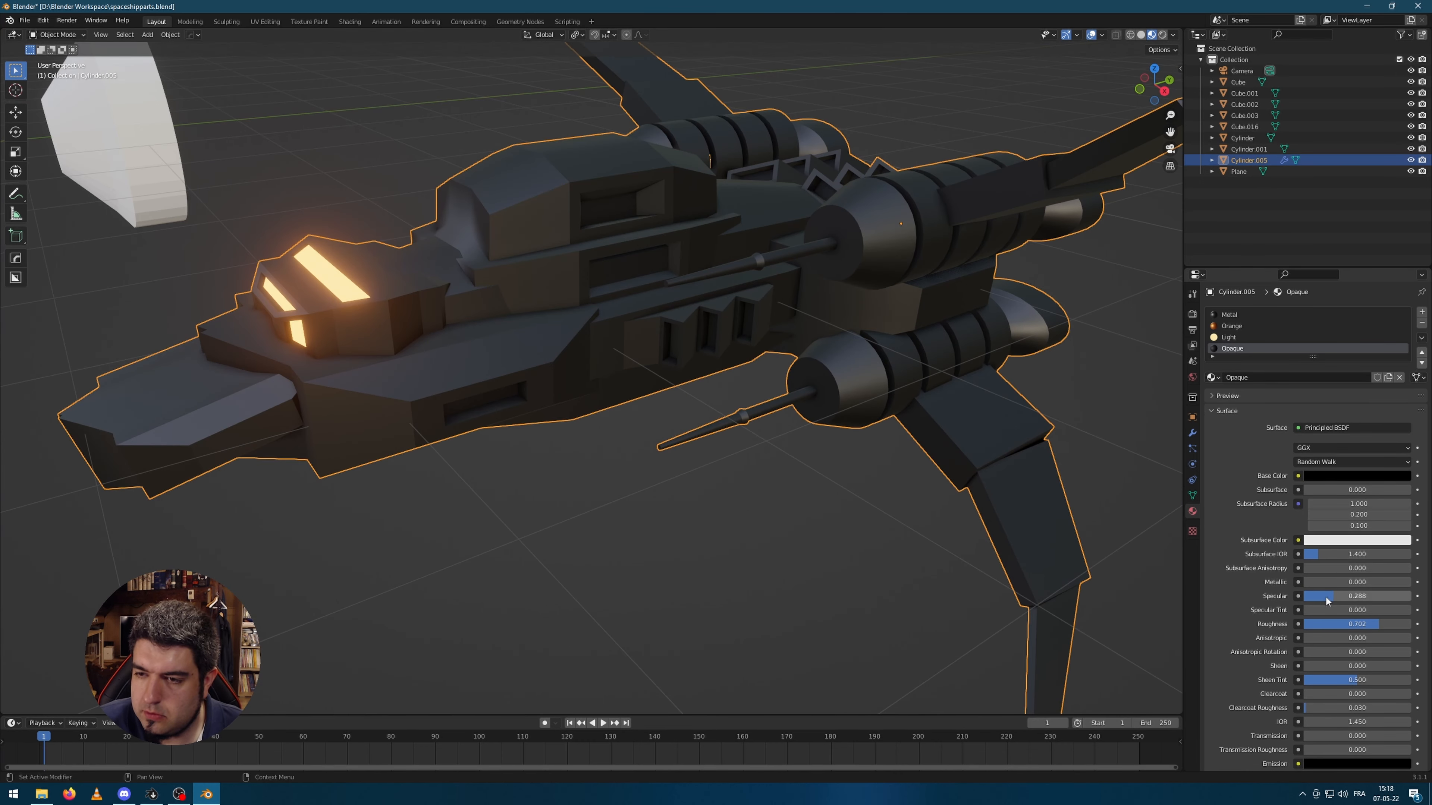
drag(1333, 596, 1301, 596)
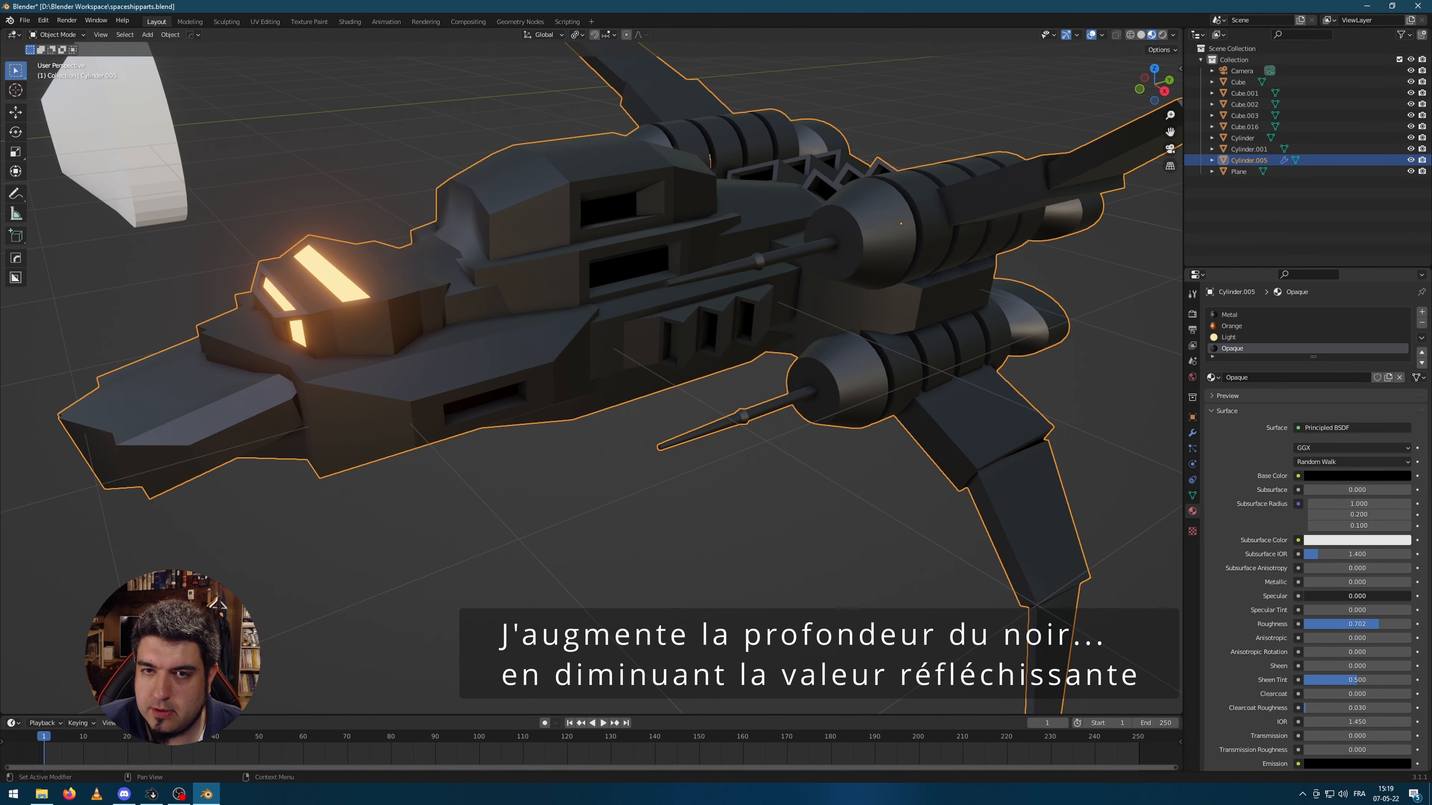
middle_drag(774, 489, 790, 502)
scroll(827, 376, up, 1)
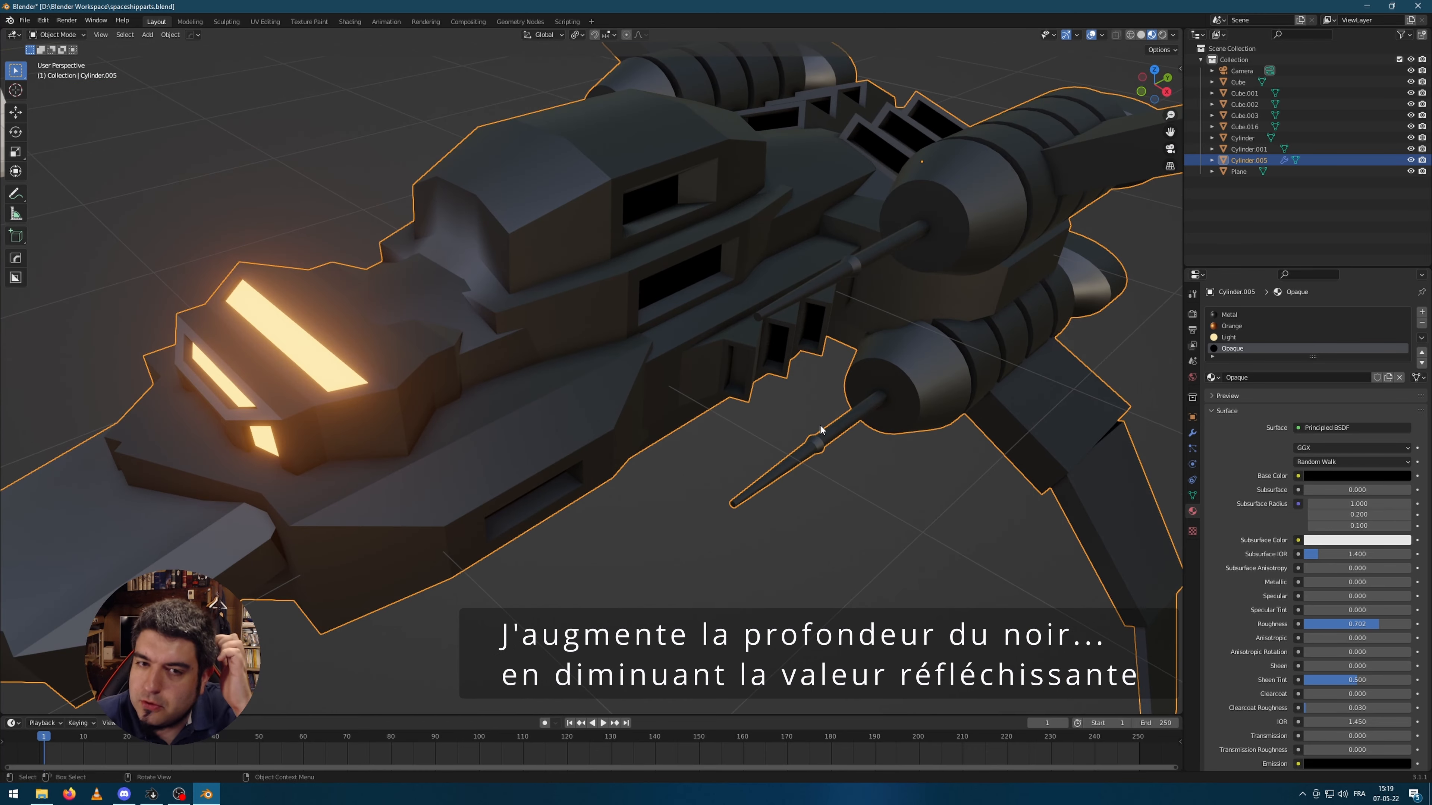
- Assign the Opaque material to the recessed face of the frontmost side vent and return to Object Mode
middle_drag(832, 458, 835, 439)
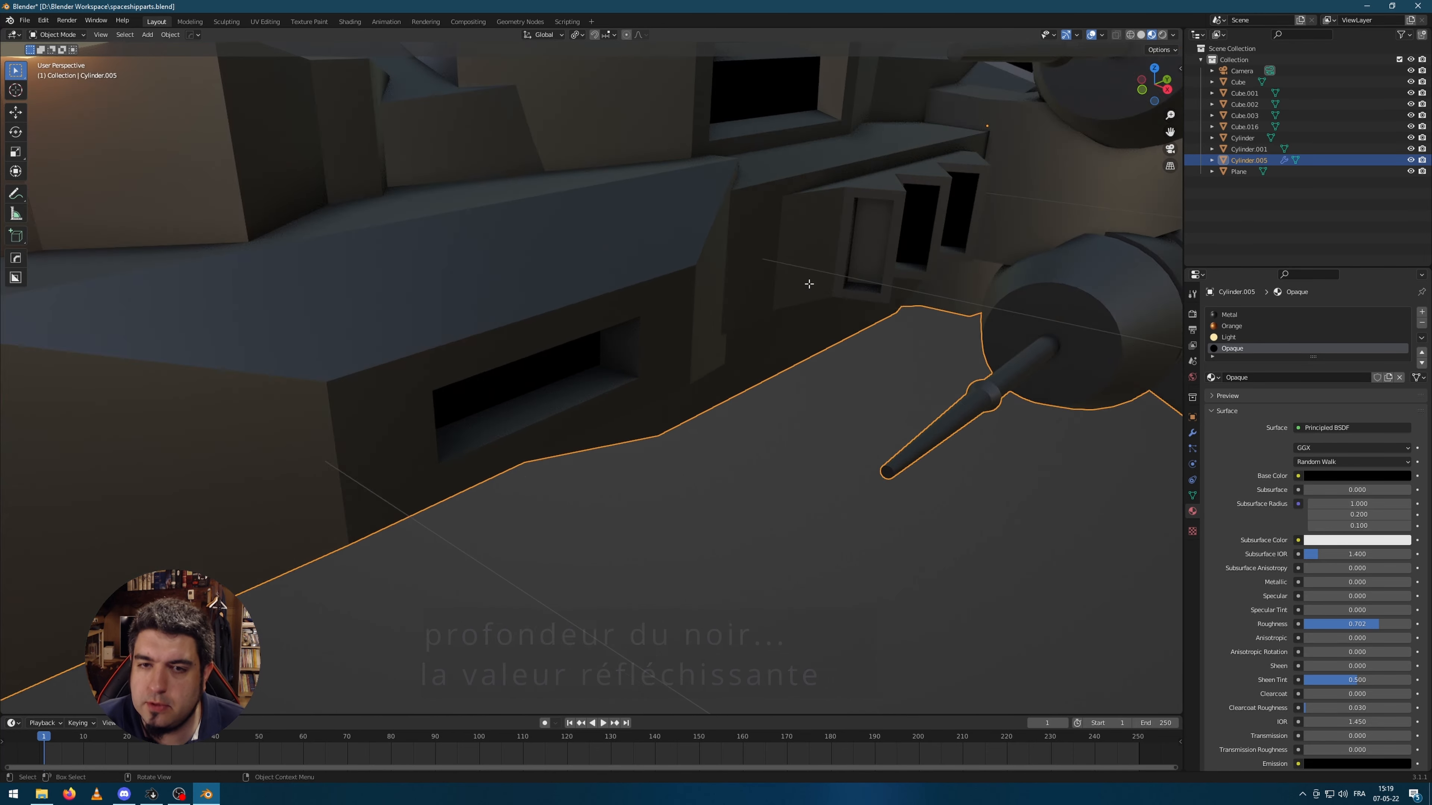
key(Tab)
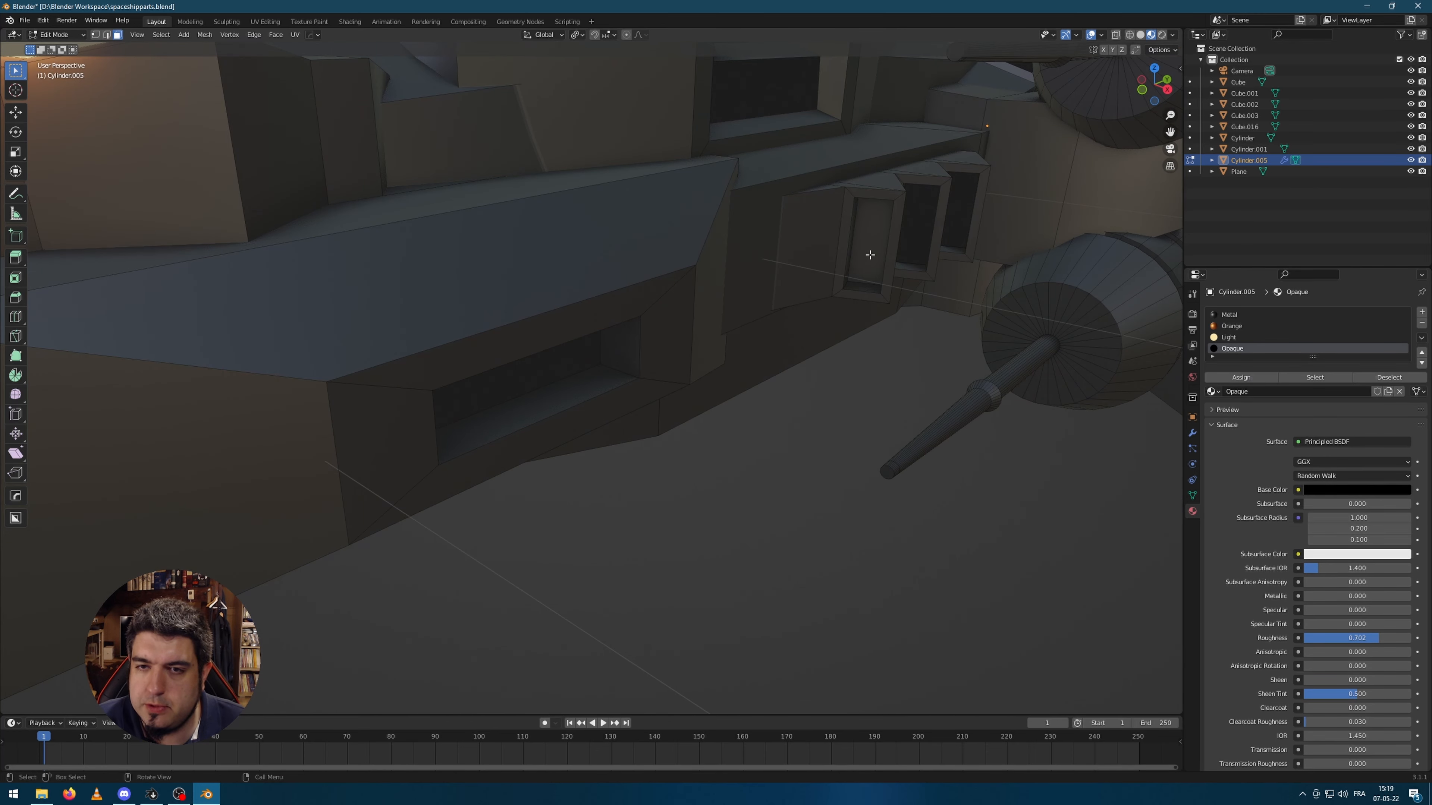
click(869, 249)
key(Tab)
key(Tab)
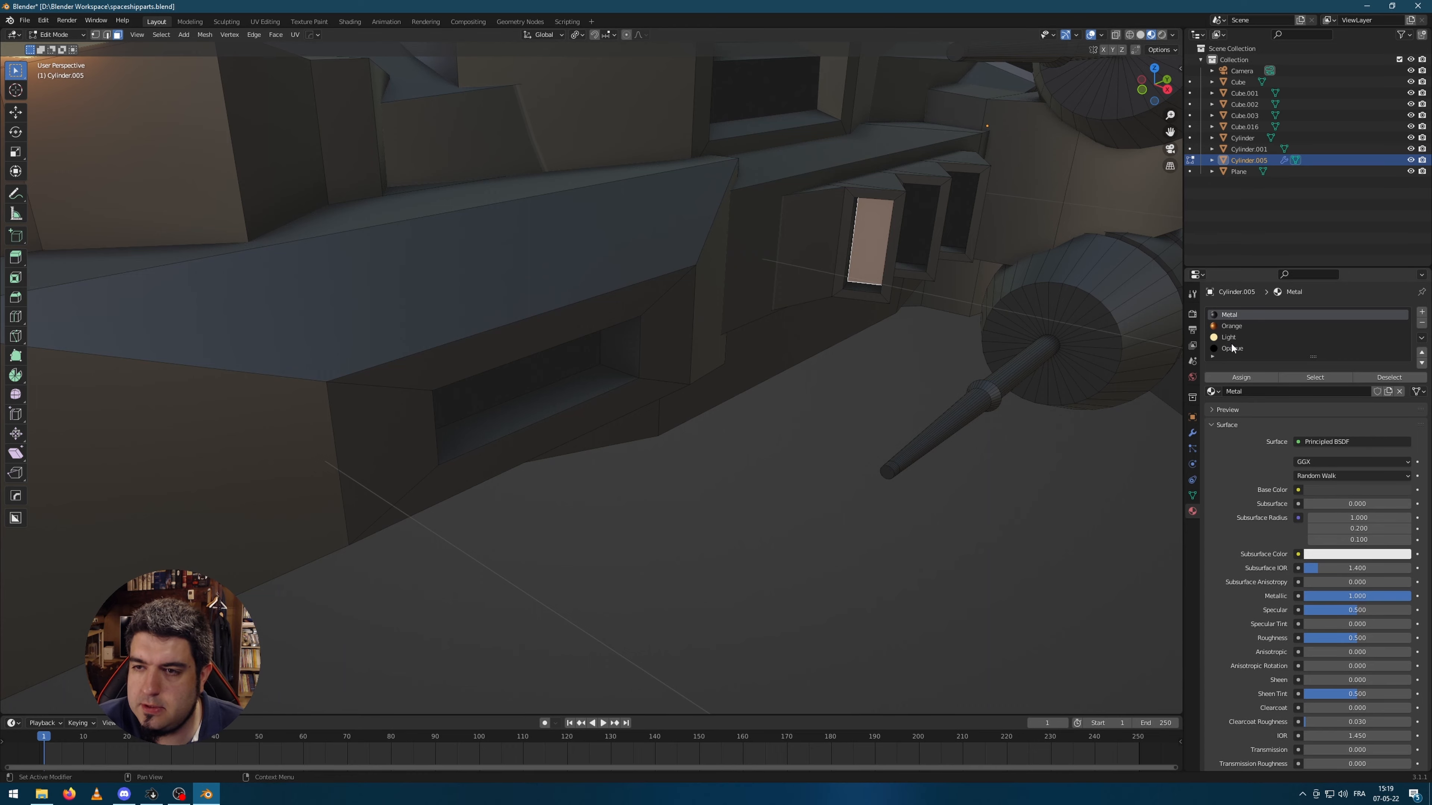
click(1233, 348)
click(1240, 378)
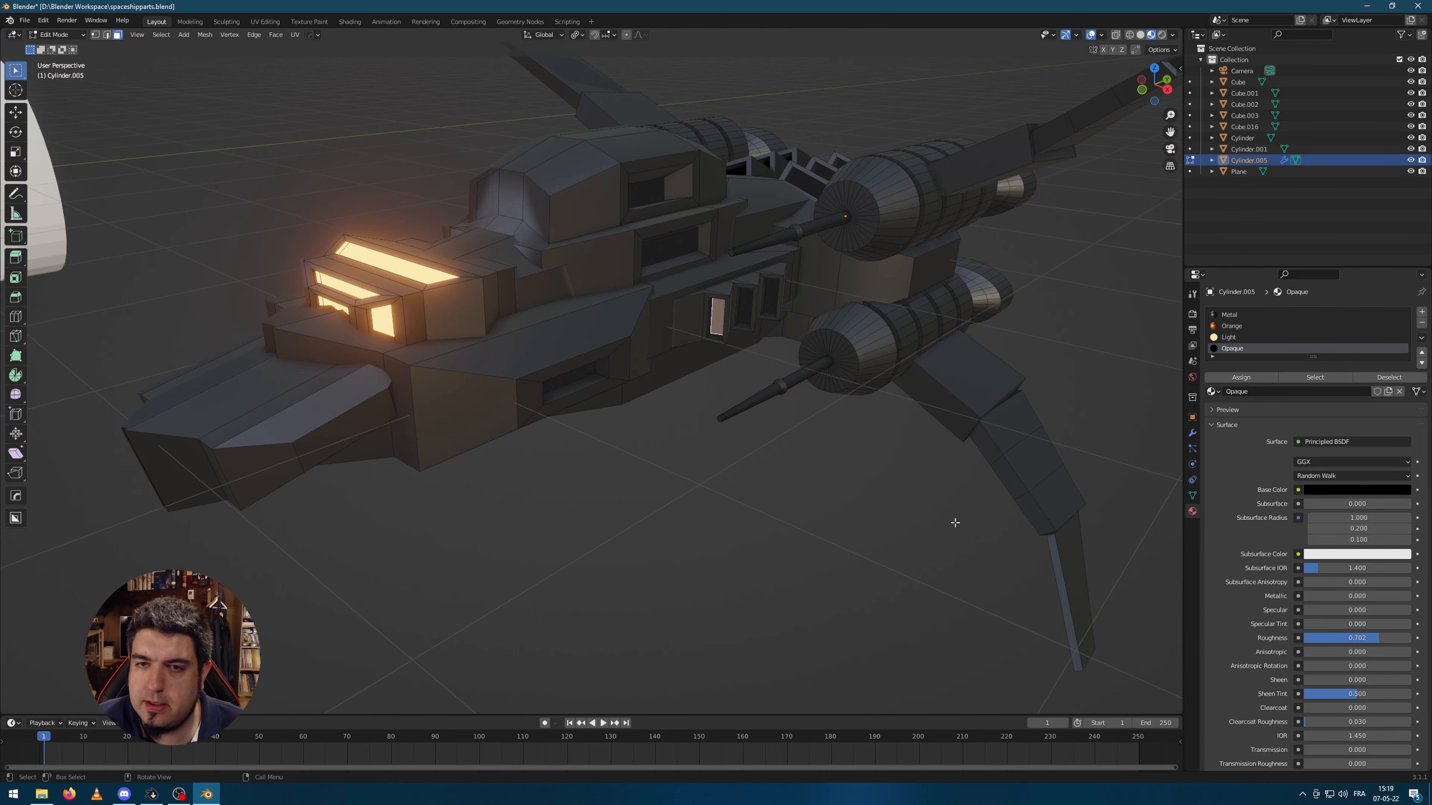
key(Tab)
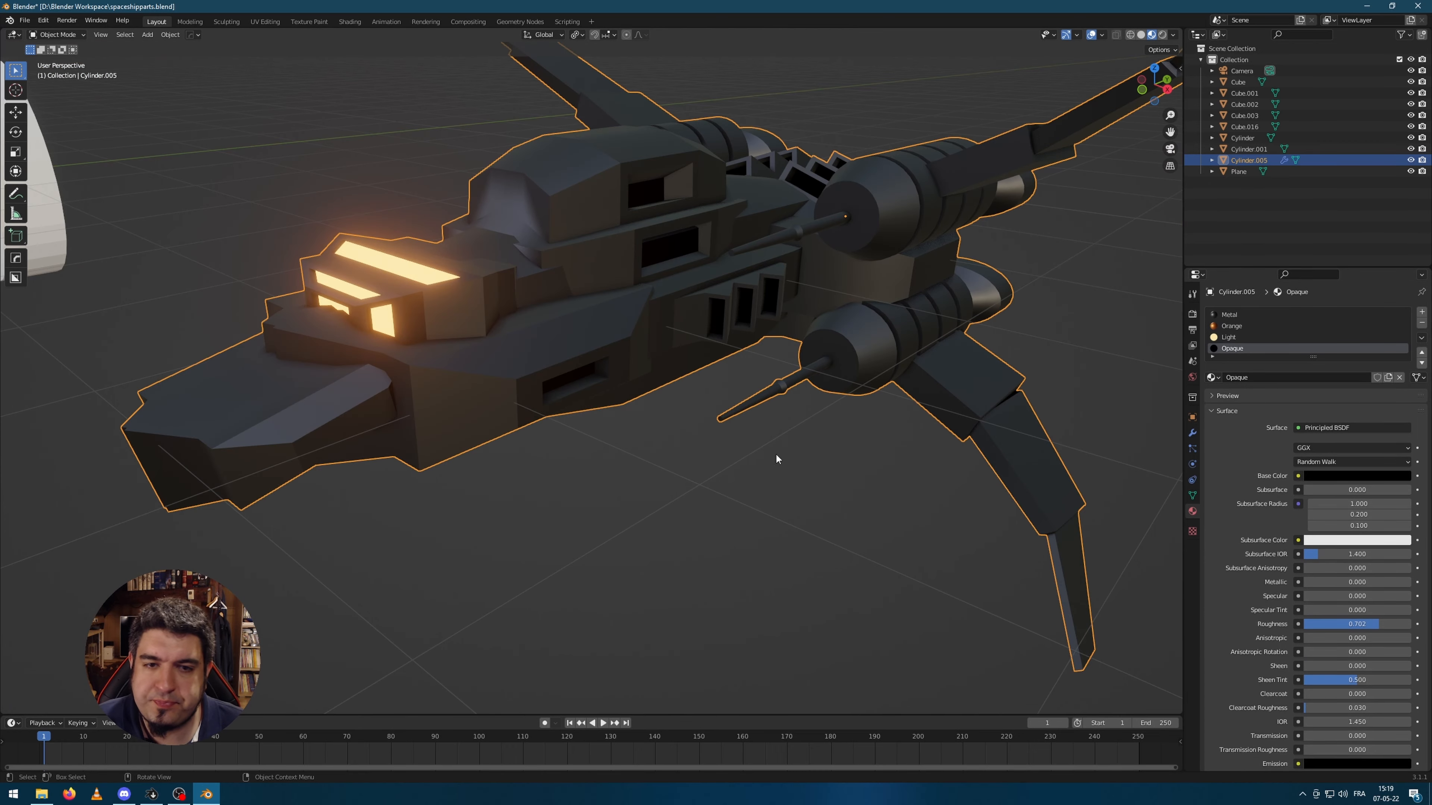
- In Edit Mode, select a band of faces on the upper and lower wings and the strip along the hull's top
middle_drag(776, 458, 938, 319)
key(Tab)
click(958, 251)
shift+click(881, 406)
scroll(637, 444, up, 3)
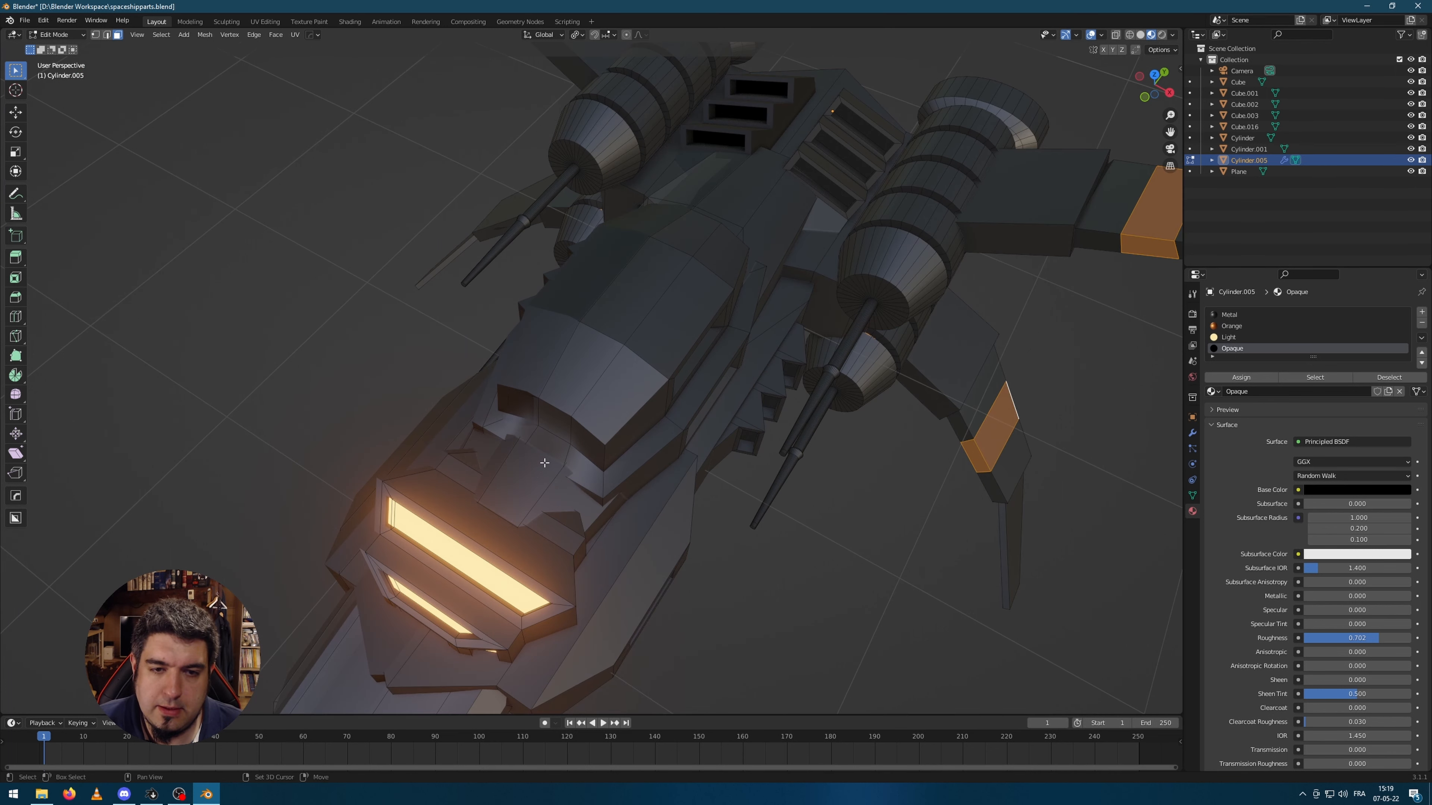
shift+click(519, 484)
shift+click(549, 449)
shift+click(568, 413)
shift+click(588, 382)
shift+click(640, 311)
- Add the lengthwise strip on top of the nose and its front face to the selection
middle_drag(696, 289, 653, 411)
shift+click(590, 293)
shift+click(620, 323)
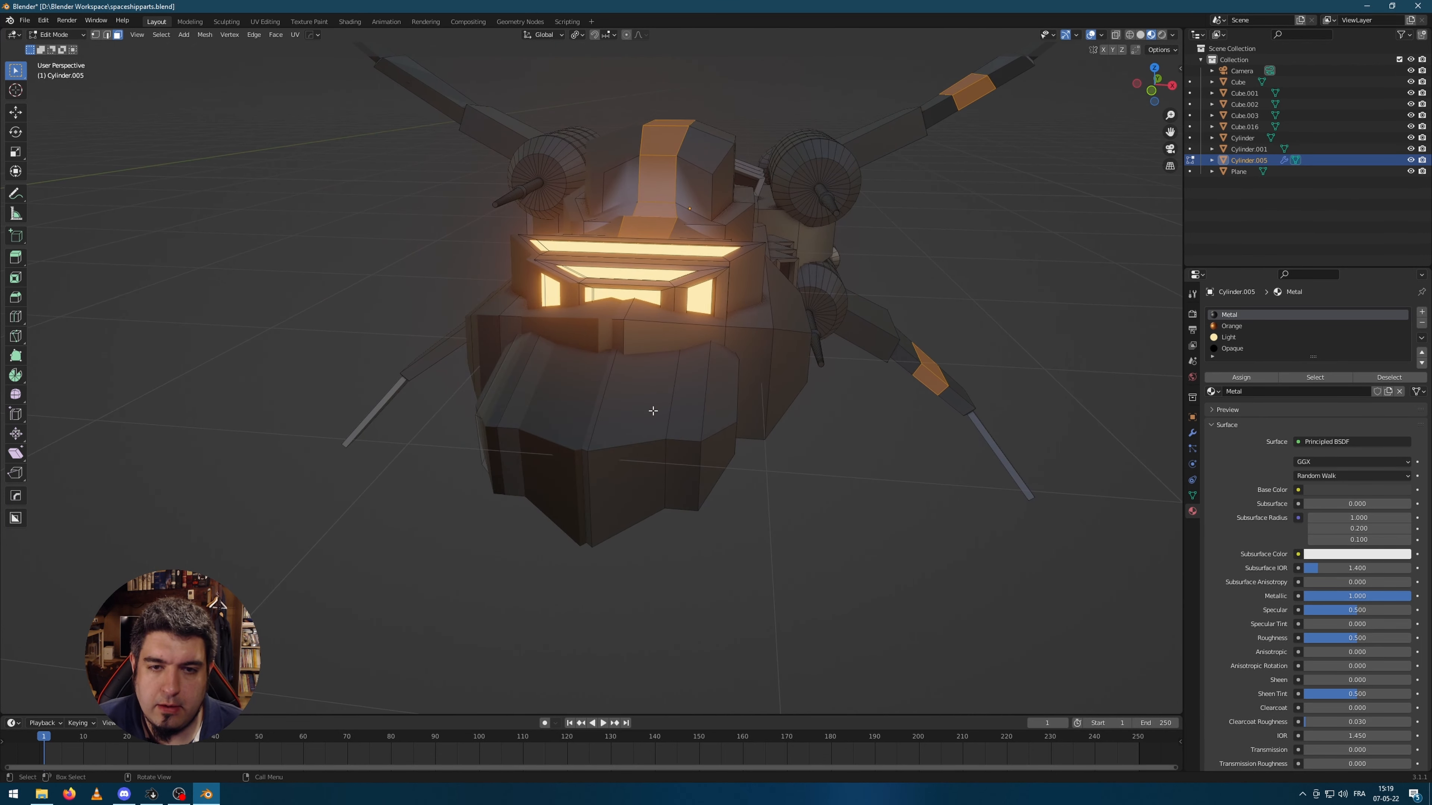
shift+click(691, 394)
shift+click(691, 462)
middle_drag(745, 525, 751, 445)
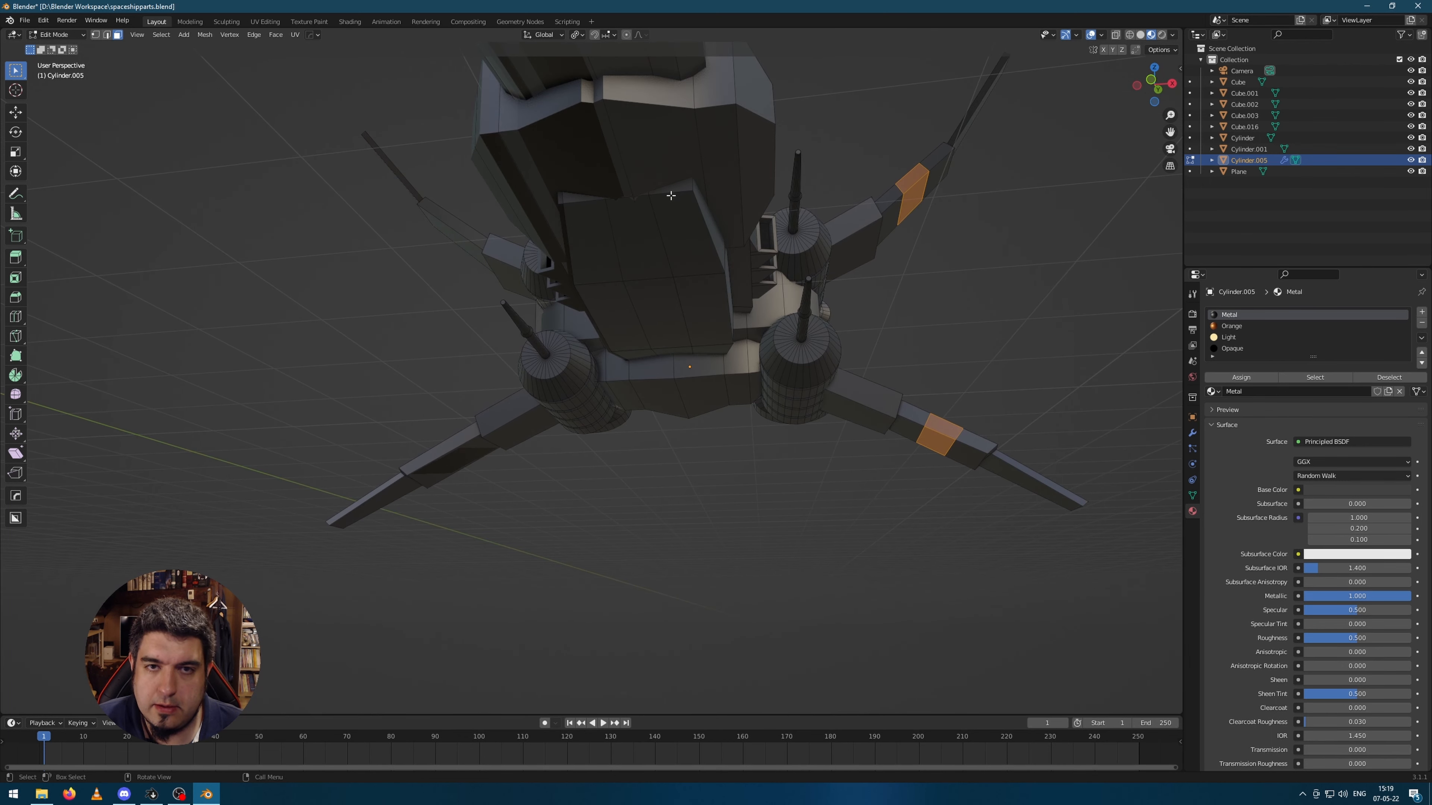
scroll(670, 192, down, 1)
shift+click(645, 130)
middle_drag(847, 138, 814, 203)
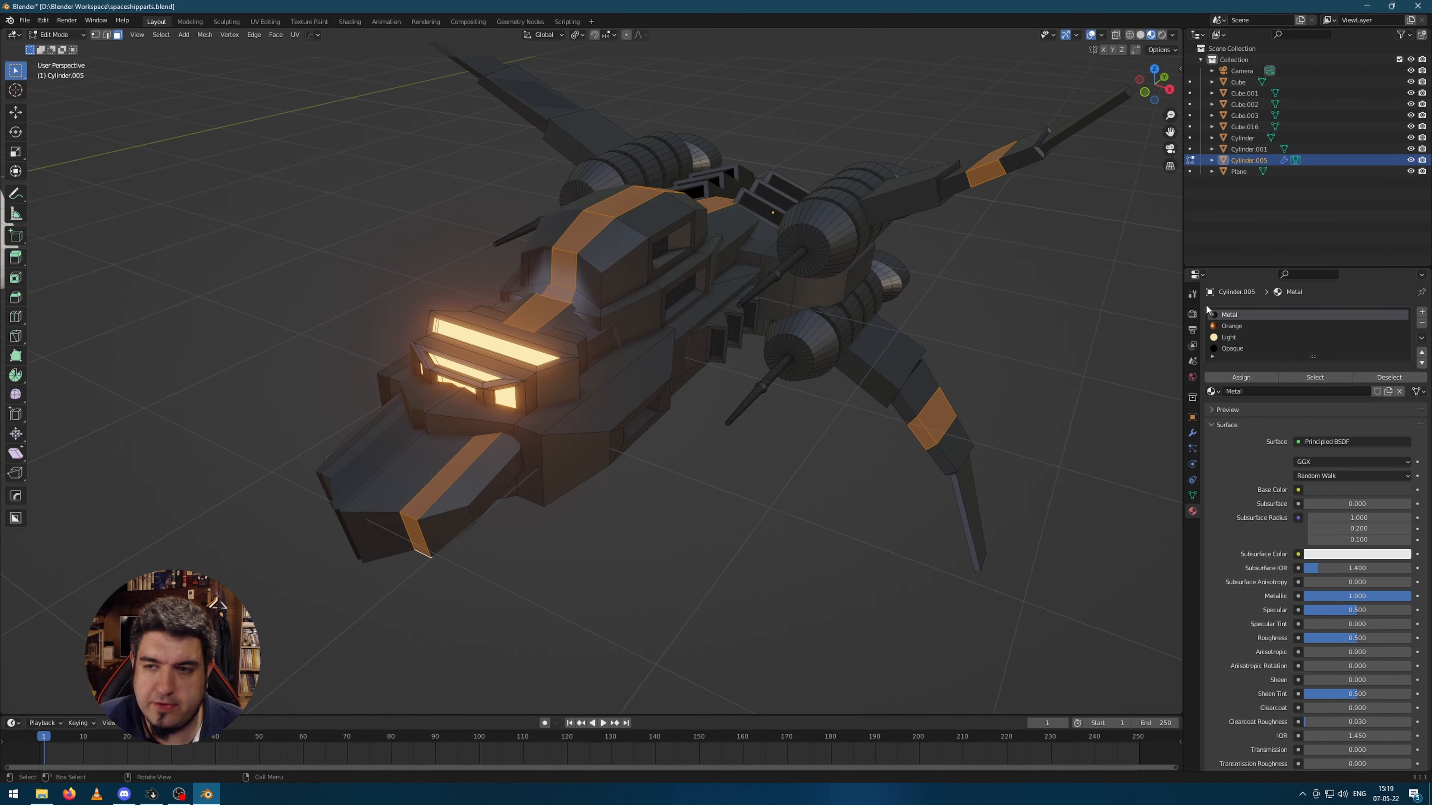
- Assign the Orange material to the selected wing bands, hull strip and nose stripe, check in Object Mode, and return to Edit Mode
click(1251, 327)
click(1241, 377)
key(Tab)
middle_drag(797, 522, 670, 337)
key(Tab)
scroll(745, 399, up, 4)
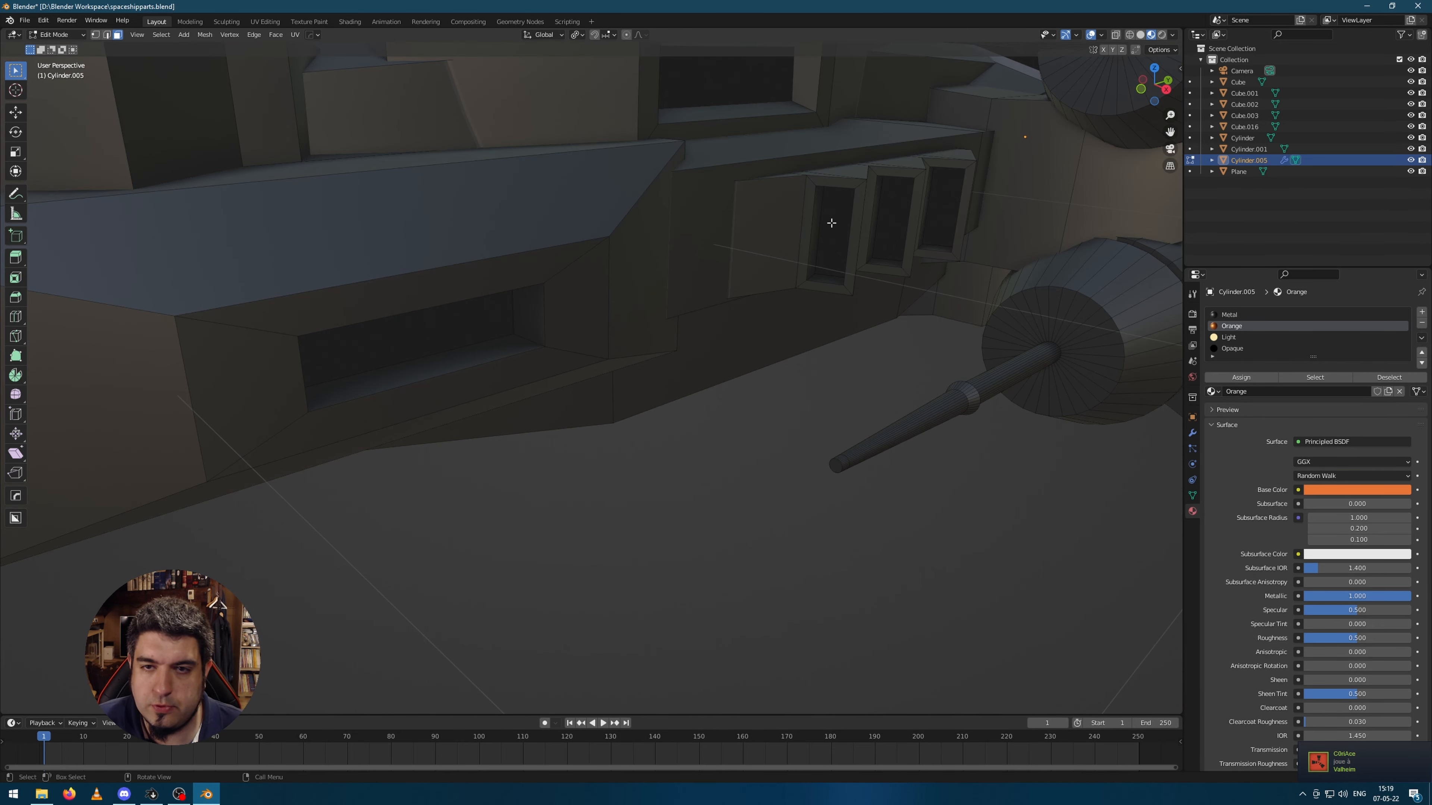
click(789, 243)
middle_drag(824, 262, 830, 277)
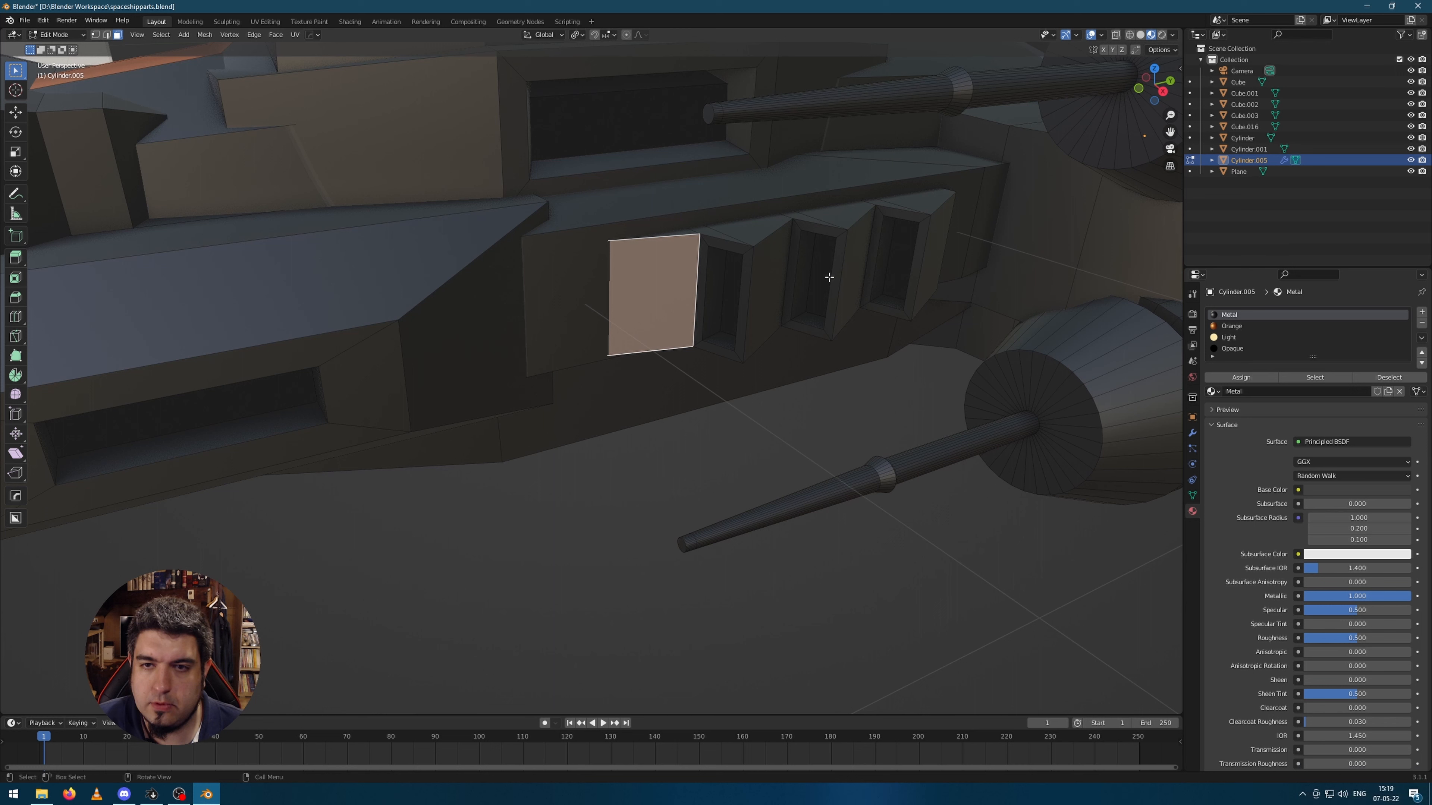
alt+shift+click(748, 263)
click(735, 405)
click(774, 281)
scroll(775, 285, down, 2)
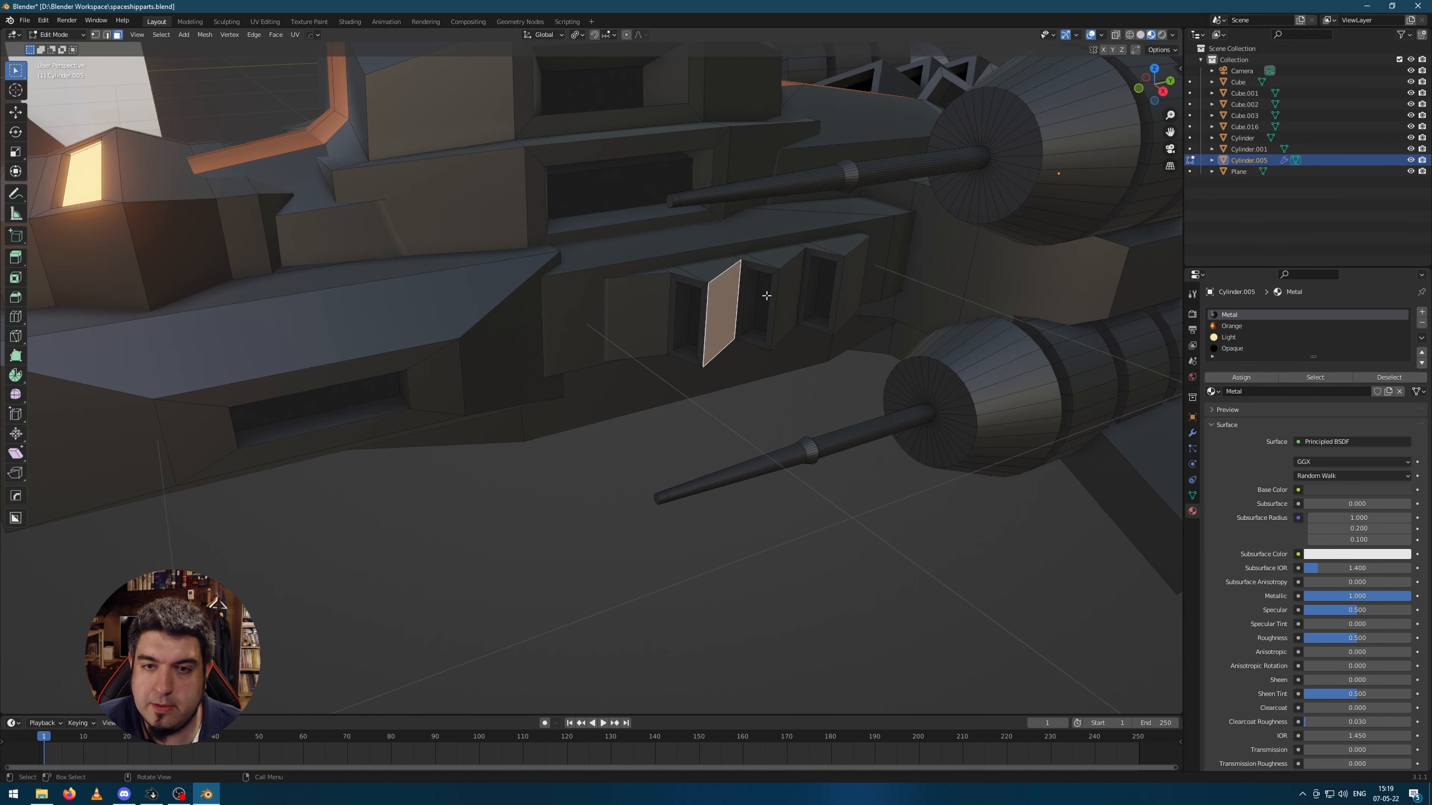
- Assign the Orange material to the triangular top faces of the three side vents
click(713, 267)
shift+click(783, 255)
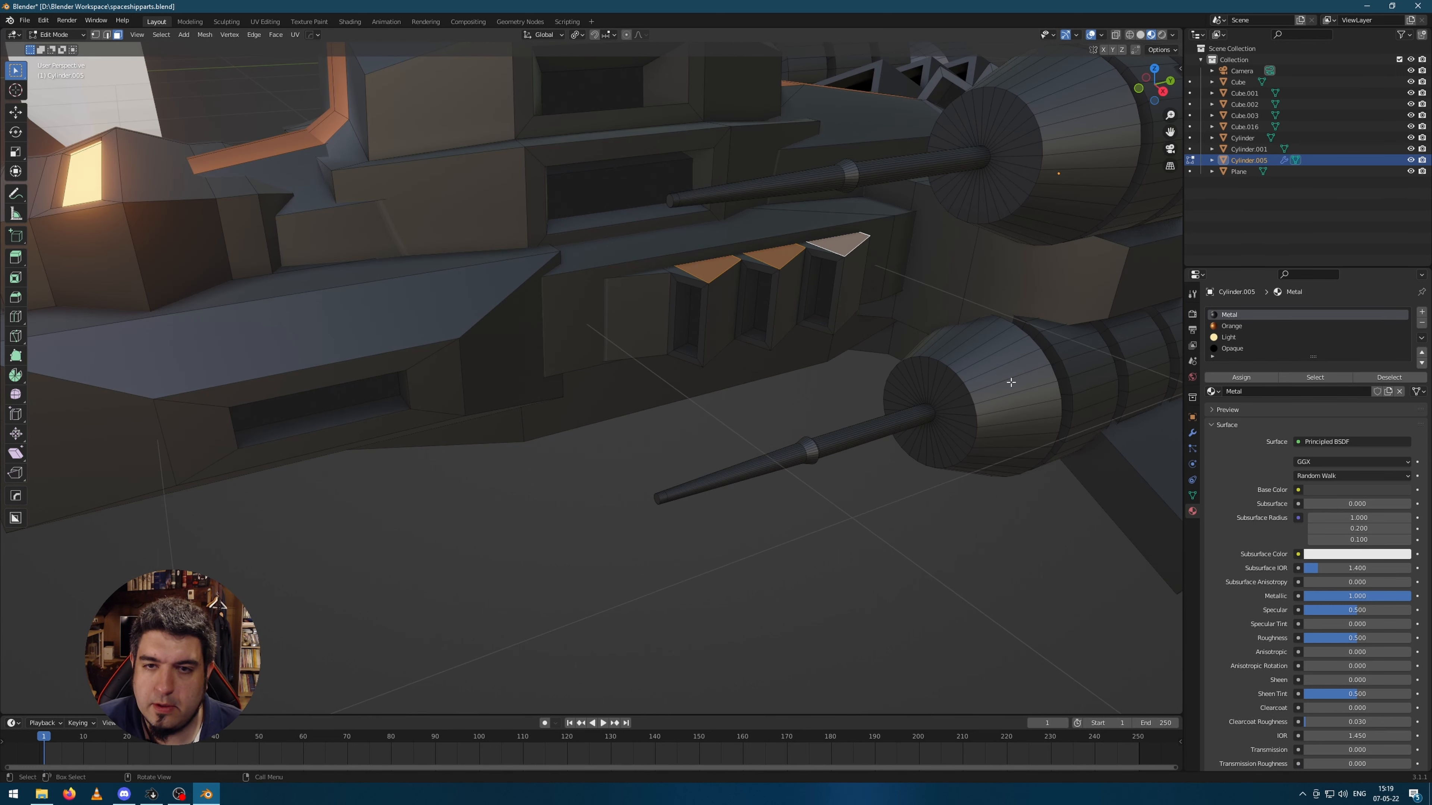
click(1233, 327)
click(1238, 378)
scroll(745, 464, down, 5)
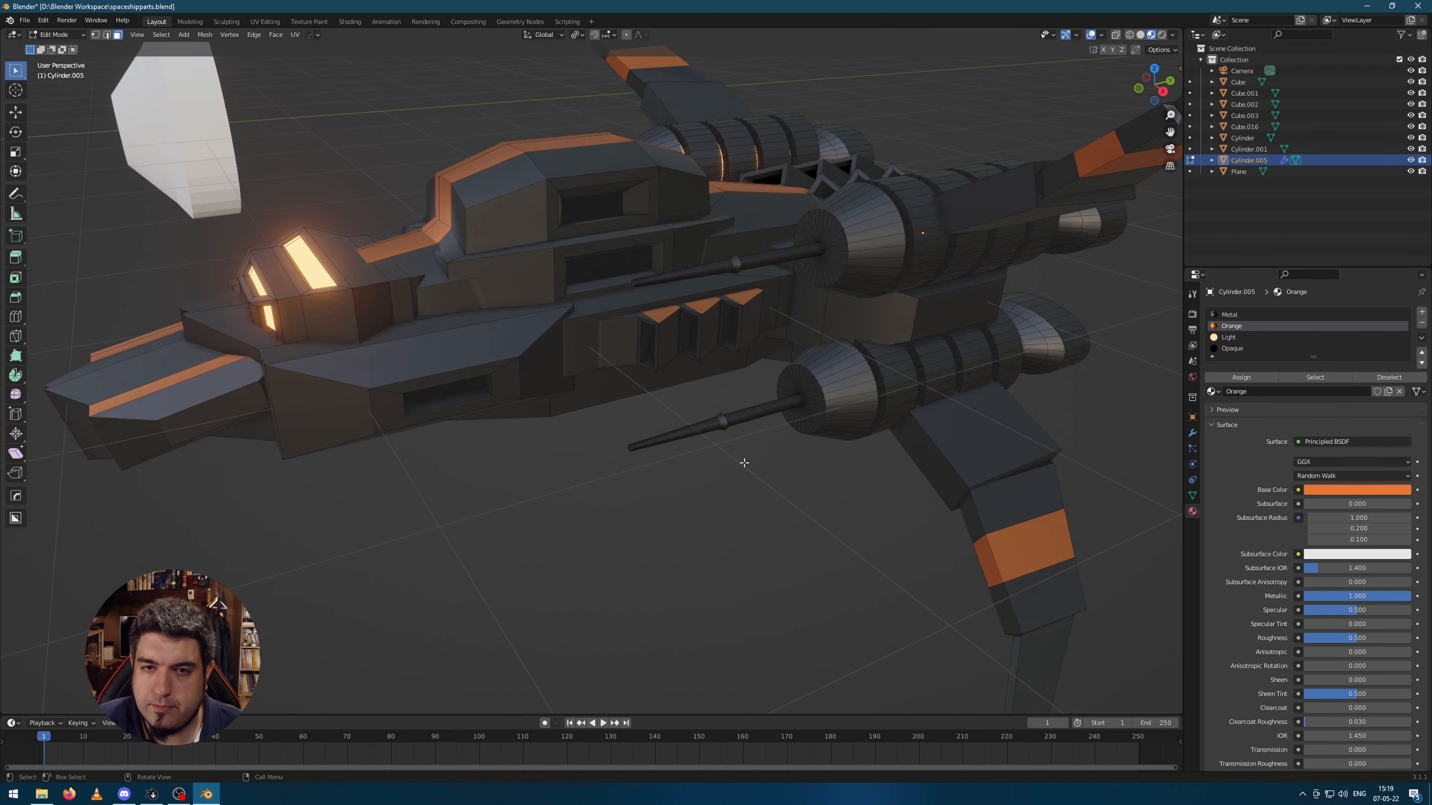
- Return to Object Mode, inspect the orange accents across the whole ship, and clear the selection
key(Tab)
middle_drag(769, 511, 731, 476)
scroll(804, 389, down, 5)
scroll(638, 367, up, 4)
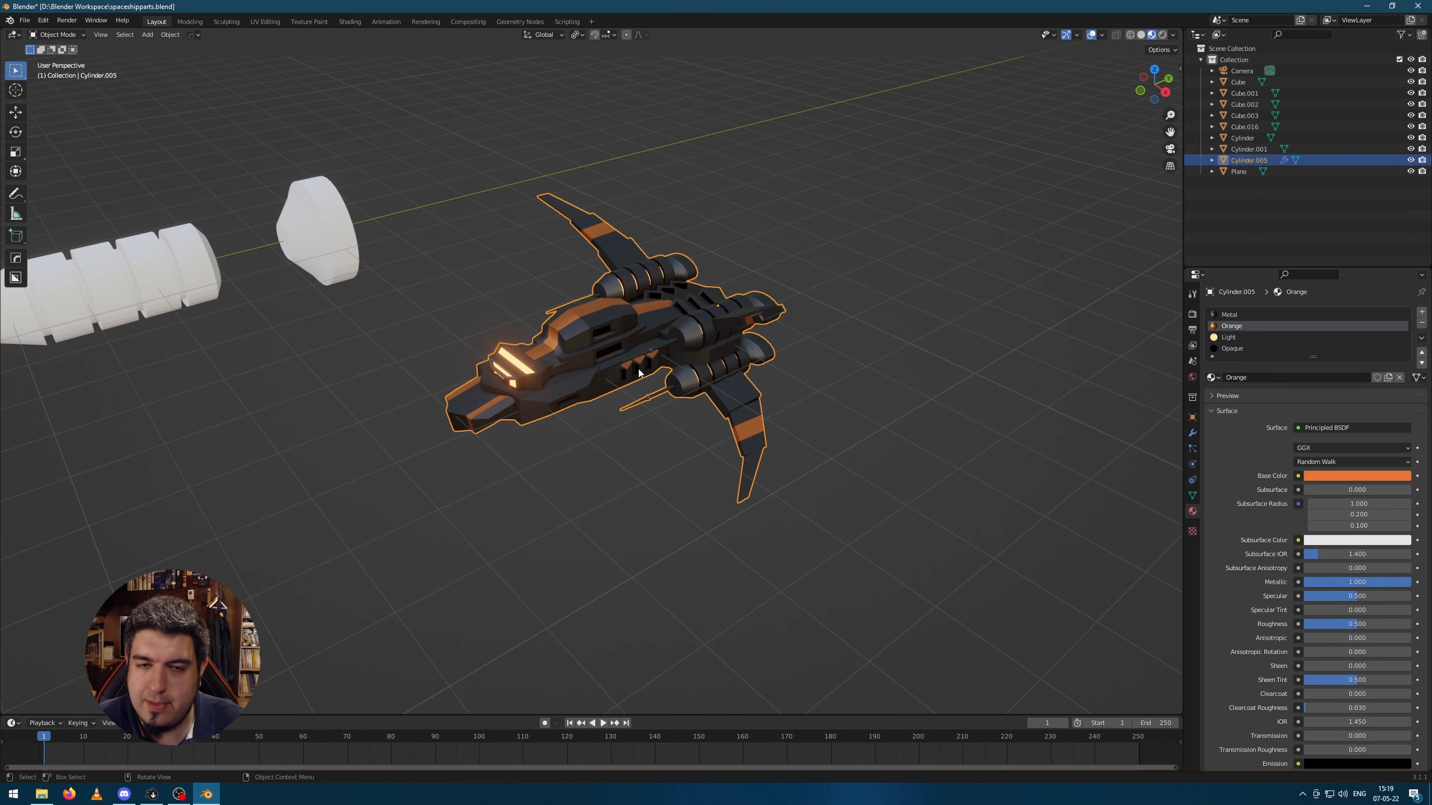
scroll(628, 405, up, 3)
mouse_move(568, 474)
middle_down()
mouse_move(648, 440)
mouse_move(587, 471)
middle_up()
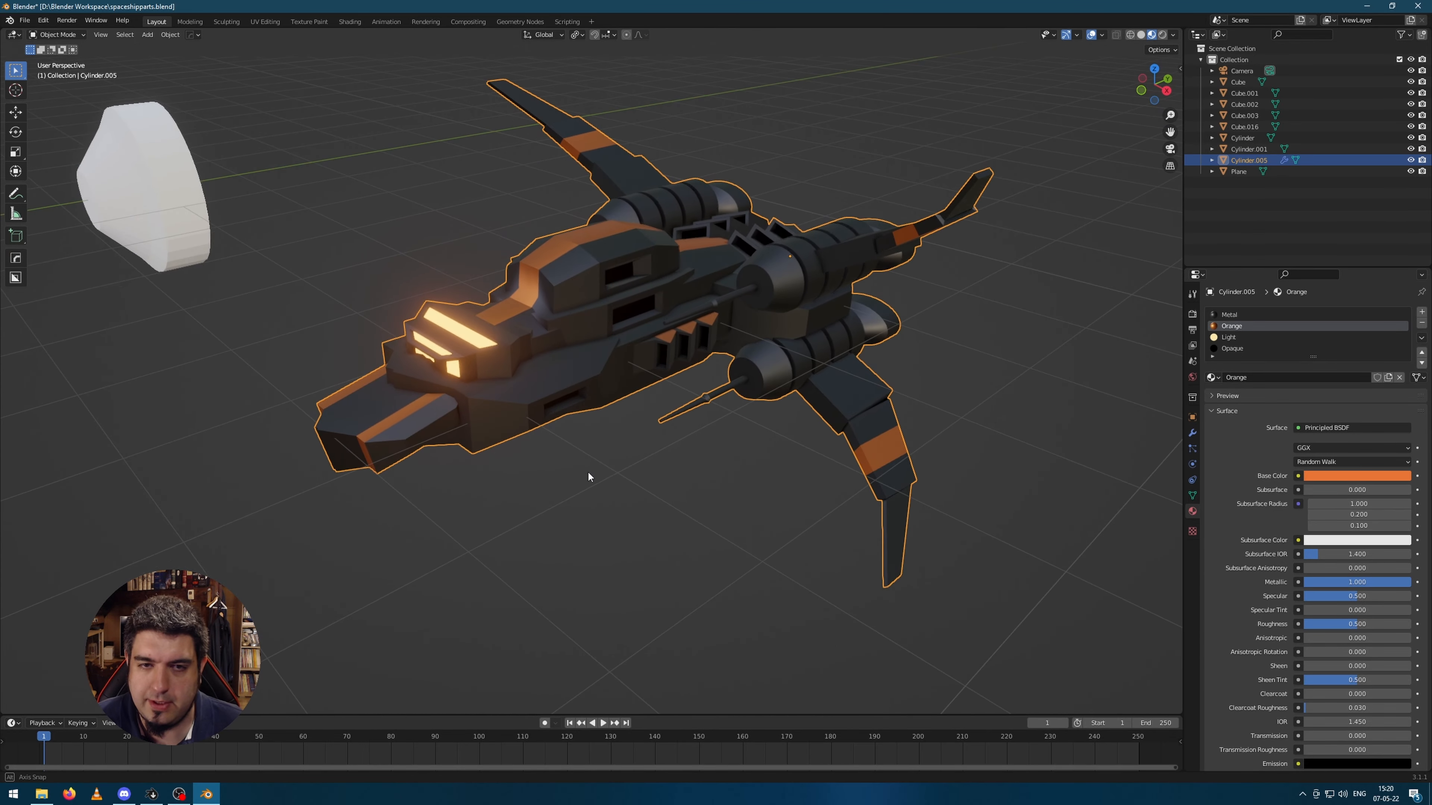
click(919, 505)
scroll(911, 460, down, 3)
scroll(586, 406, down, 7)
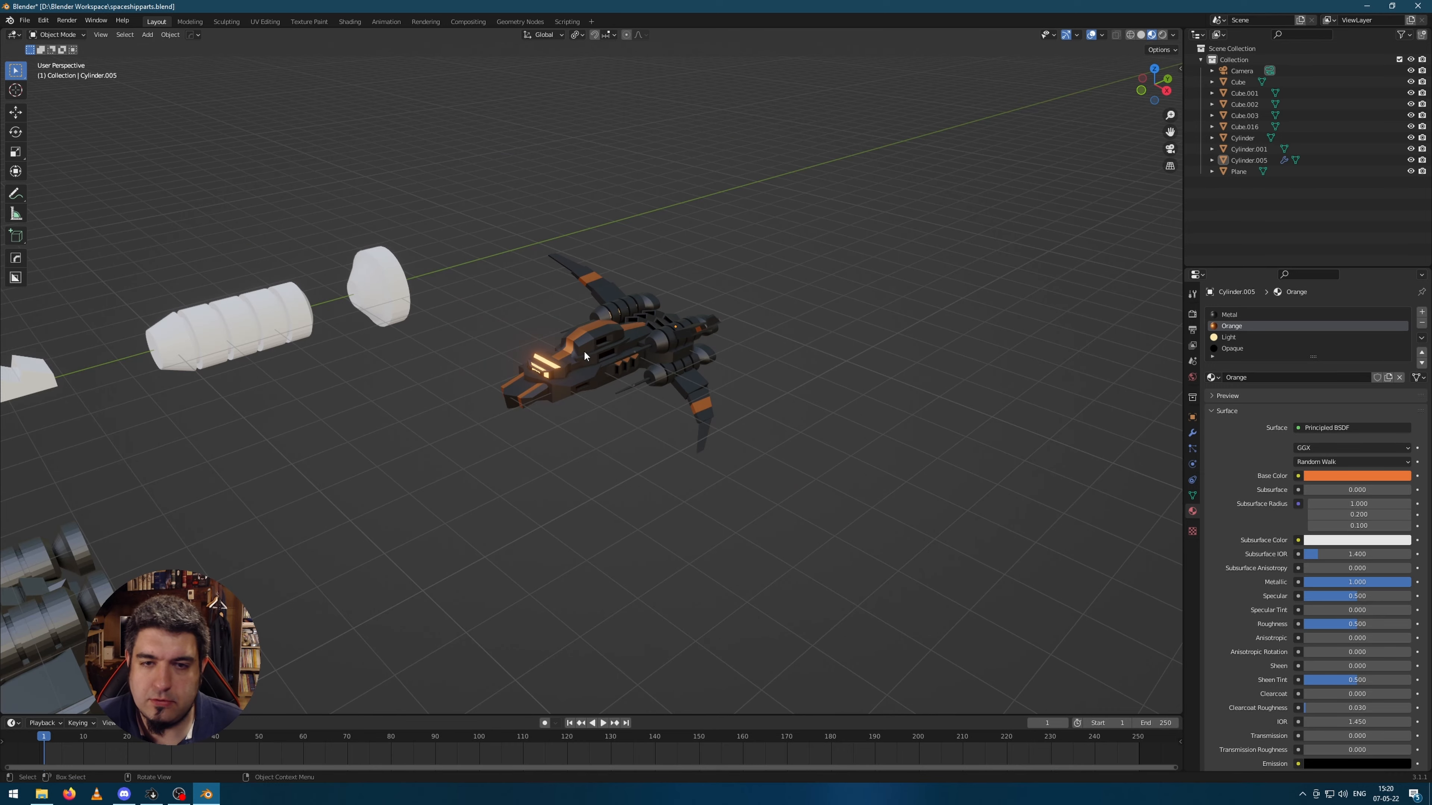
- Move the orange-striped ship about 16 m away from the spare parts and the first ship, then deselect it
click(582, 402)
middle_drag(582, 401, 605, 439)
key(g)
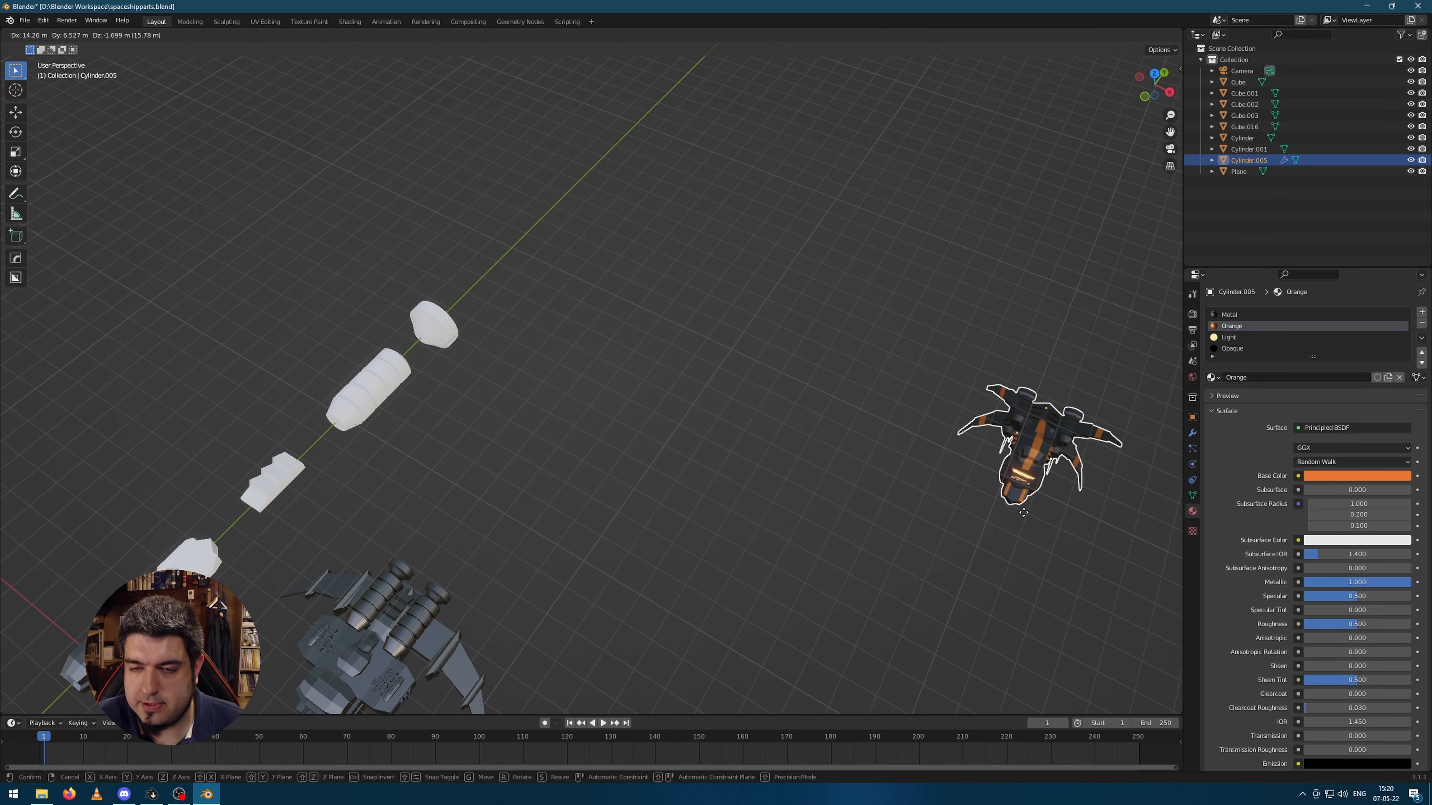
click(1037, 512)
shift+middle_drag(997, 376, 905, 325)
click(920, 463)
middle_drag(920, 474, 856, 404)
scroll(809, 419, up, 4)
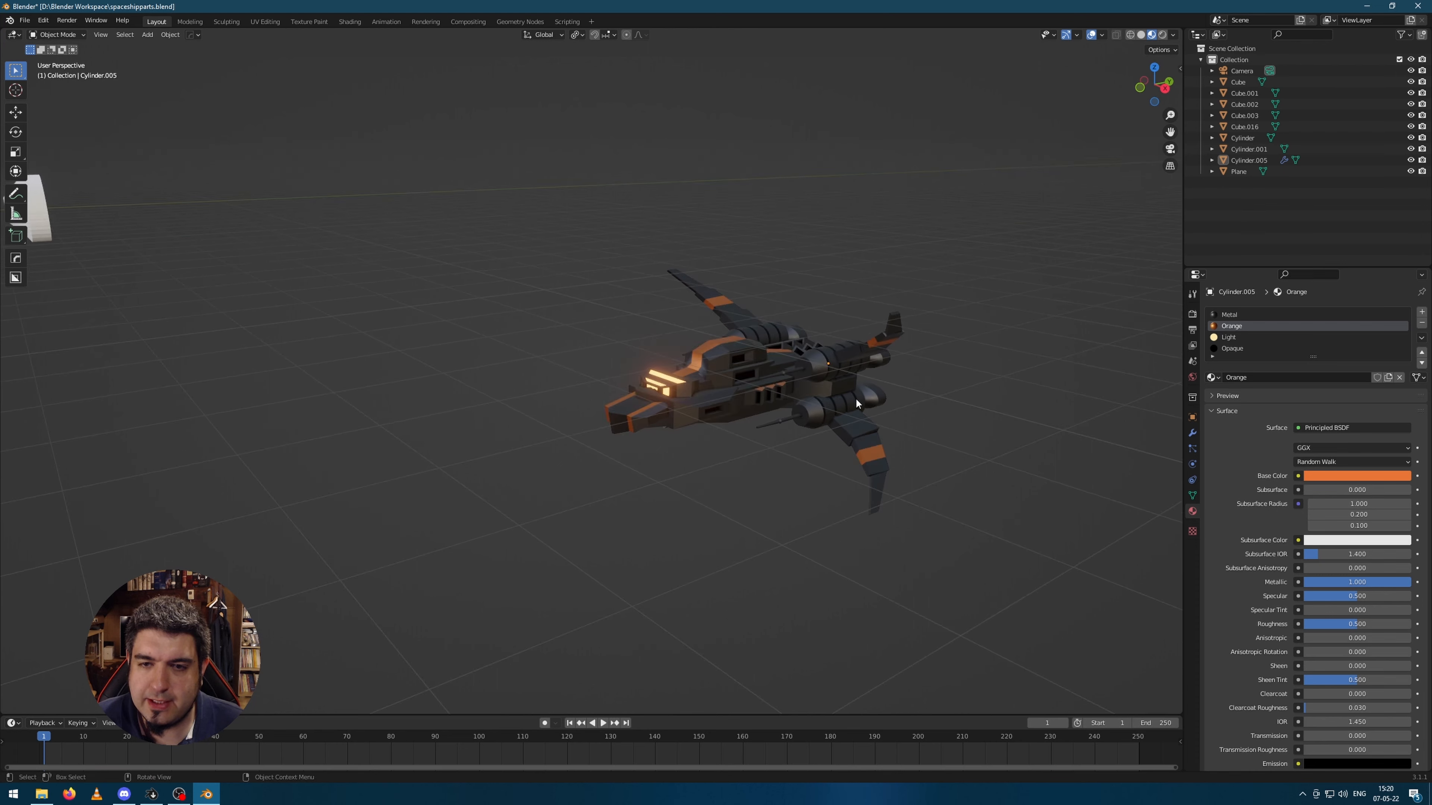
- Set the render engine to Eevee and toggle Bloom off and back on
click(1192, 315)
click(1321, 312)
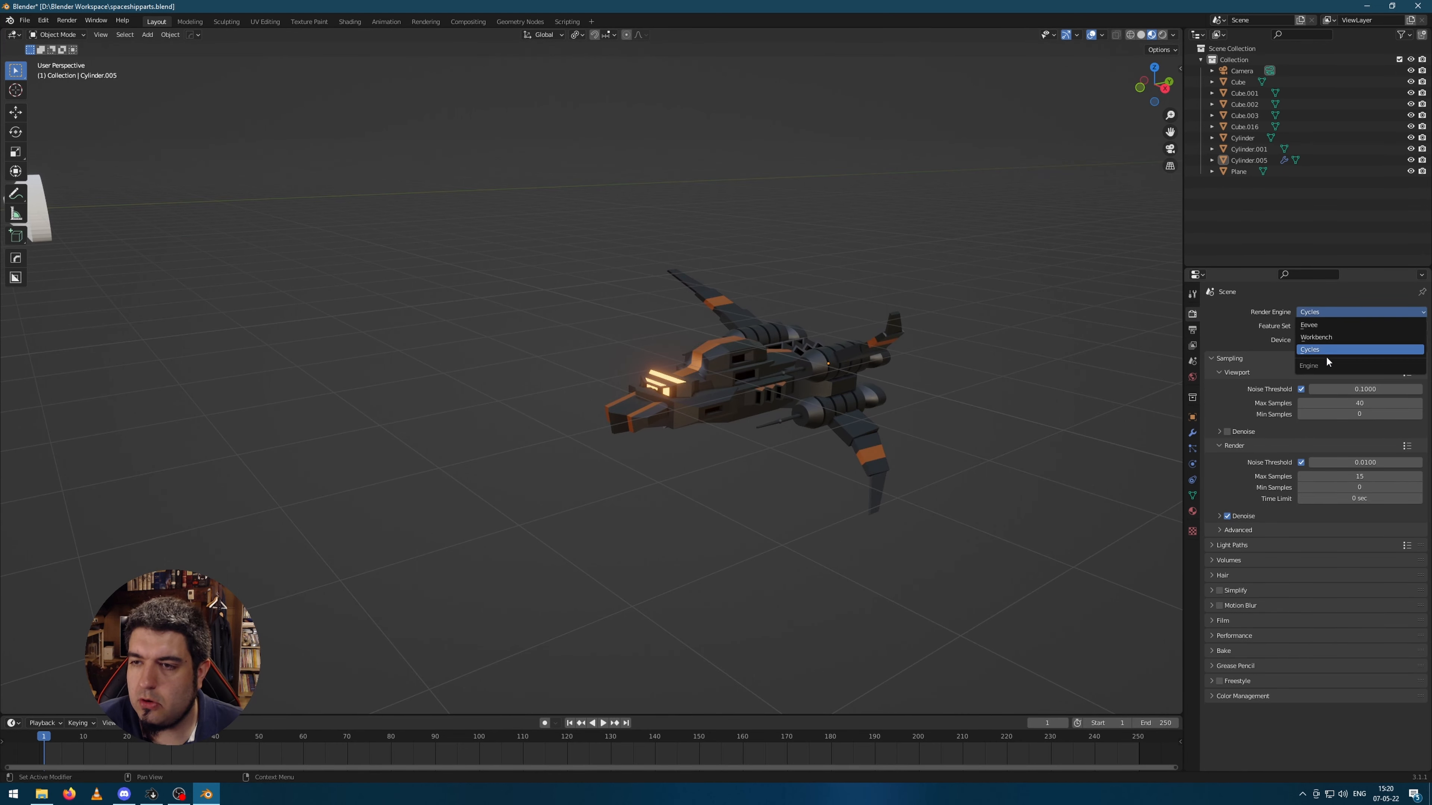
click(1329, 327)
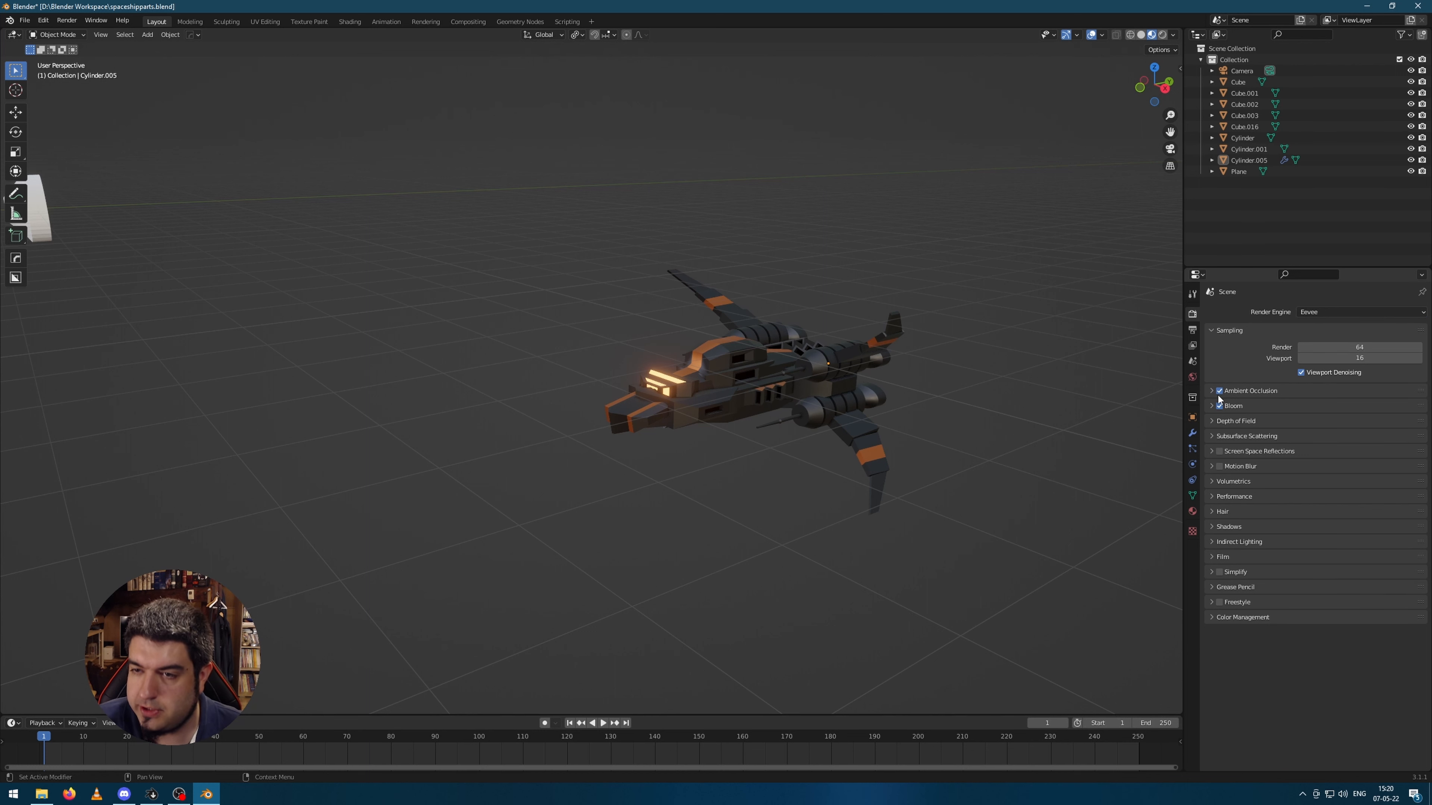
click(1223, 408)
click(1223, 407)
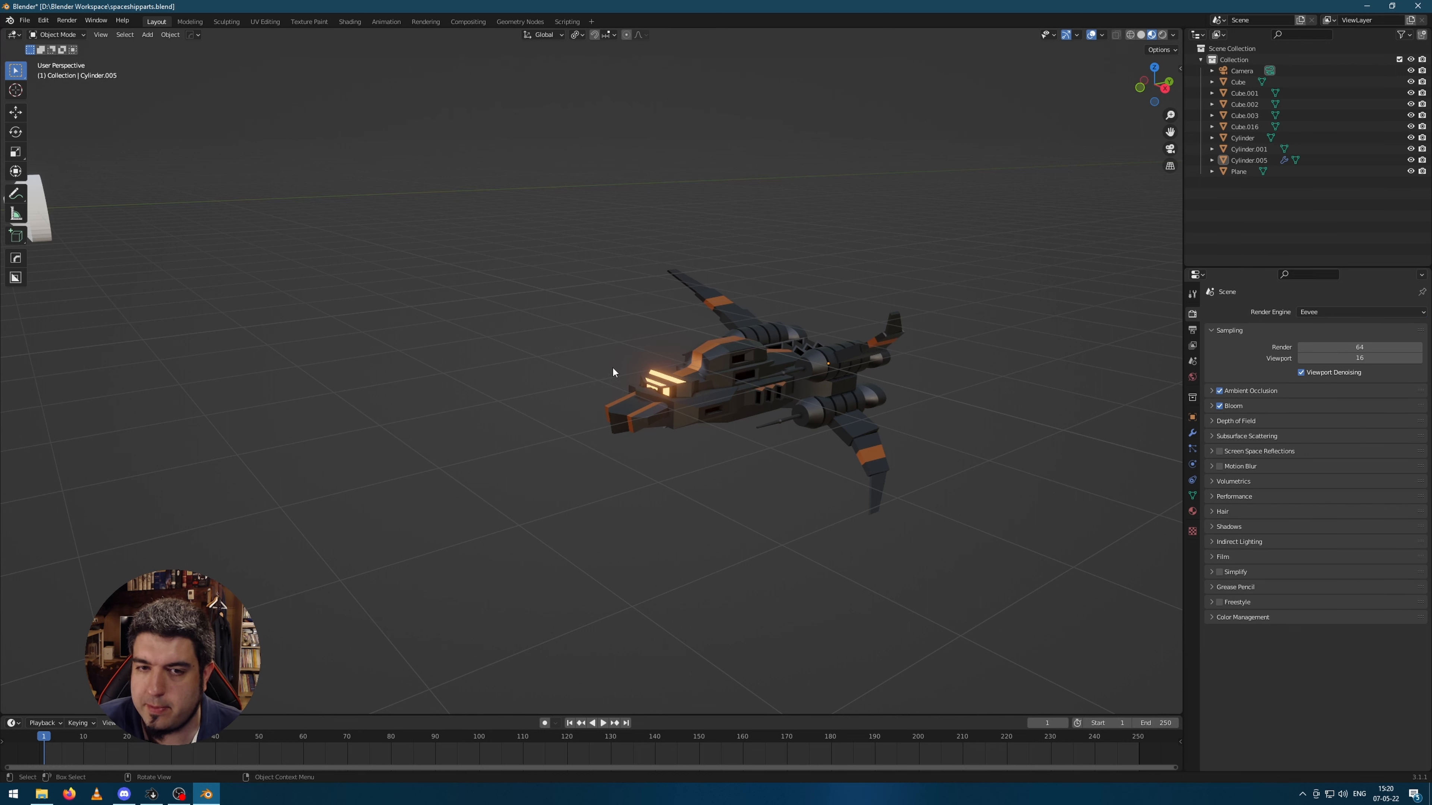
- Put the orange-striped ship into Edit Mode with the gun barrel tips within reach
scroll(611, 367, up, 3)
middle_drag(883, 496, 671, 502)
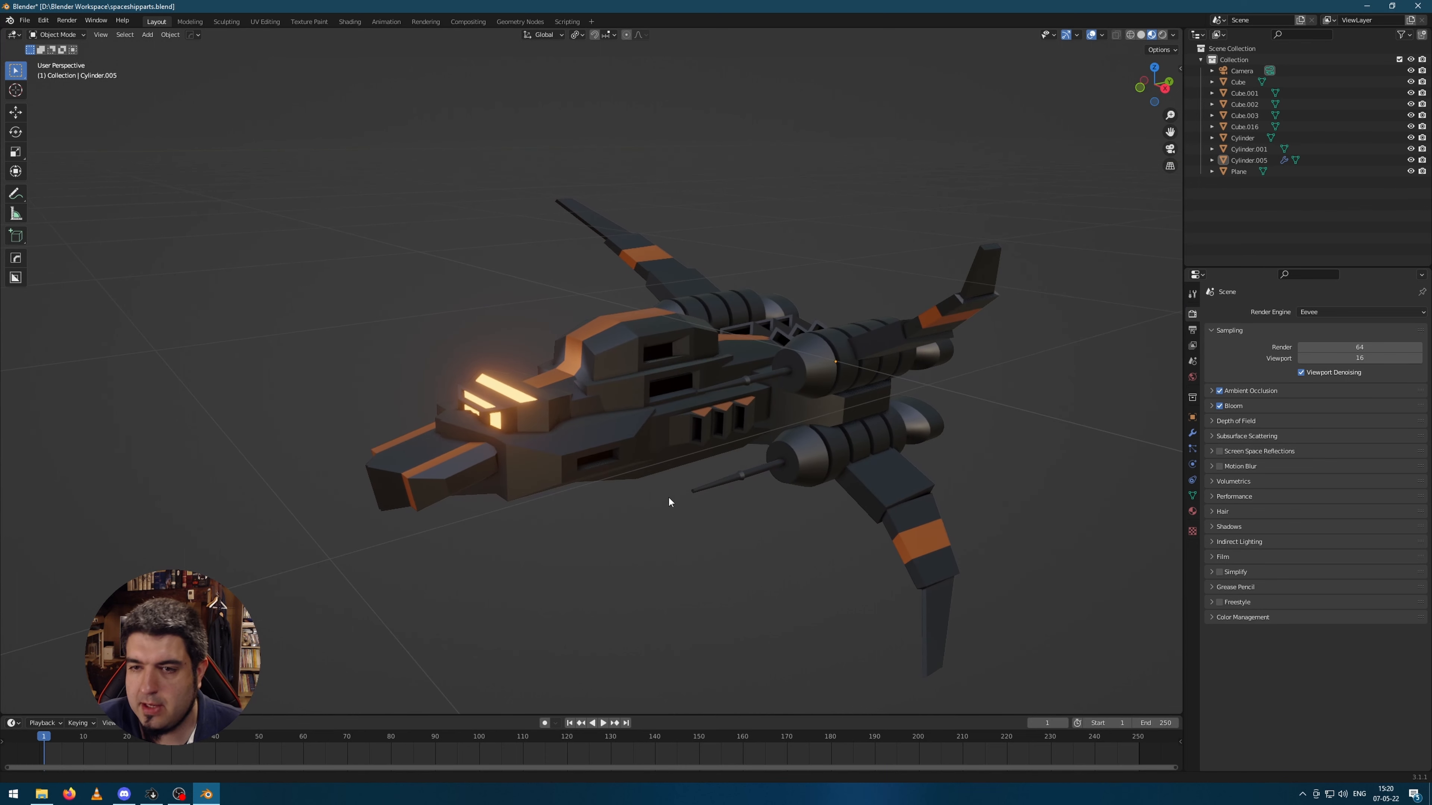
scroll(776, 534, up, 3)
key(a)
scroll(815, 575, up, 3)
key(Tab)
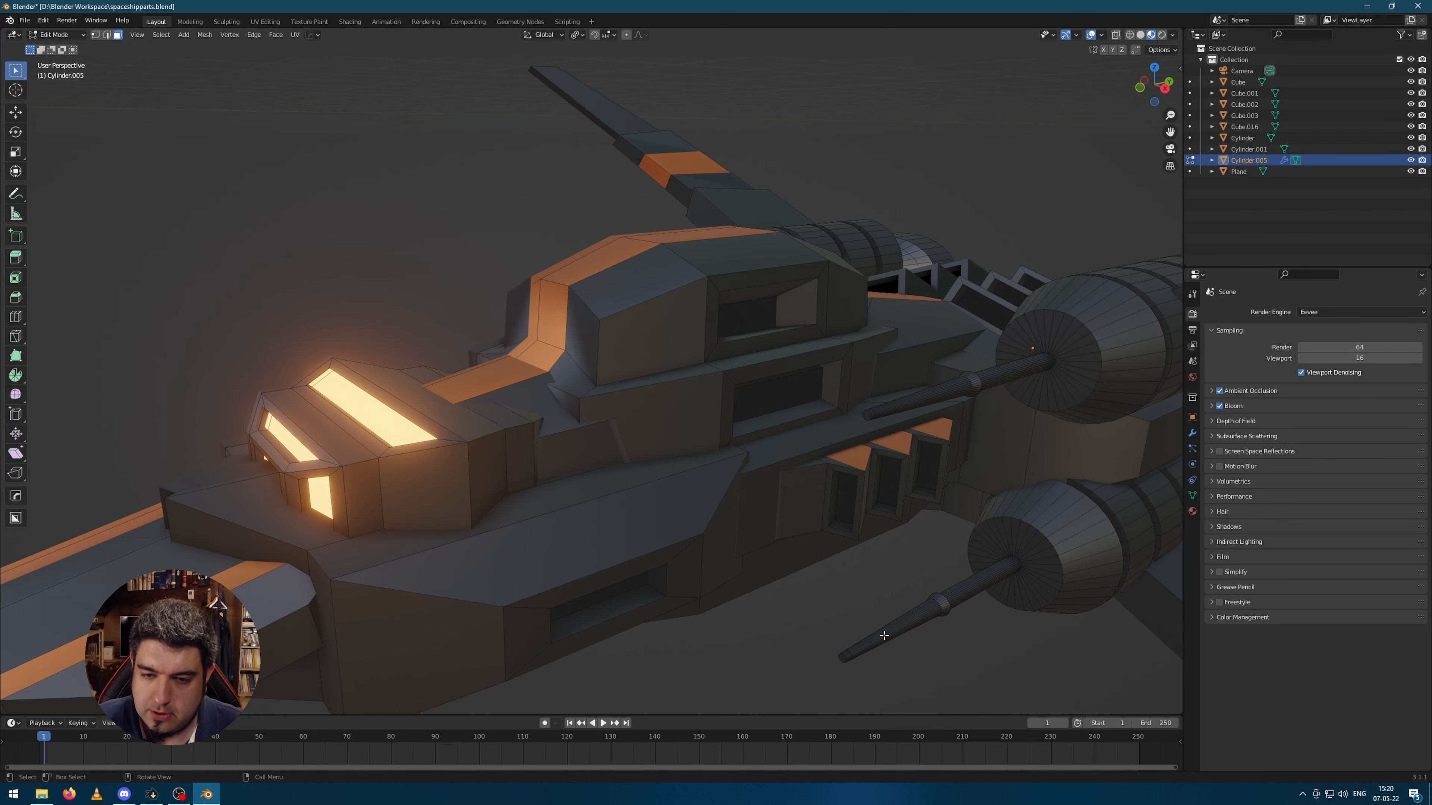
scroll(817, 571, up, 4)
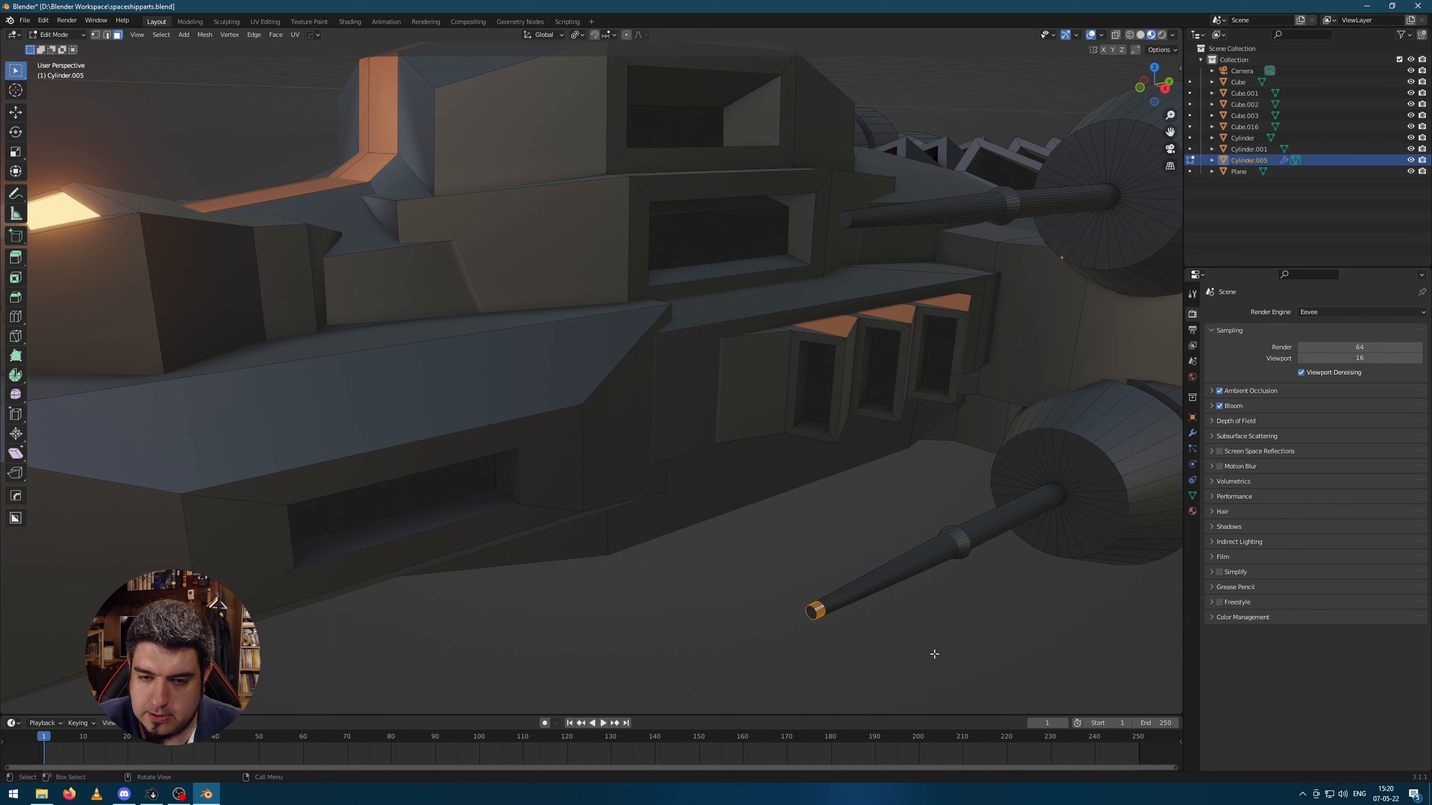
scroll(823, 434, down, 4)
scroll(749, 581, up, 3)
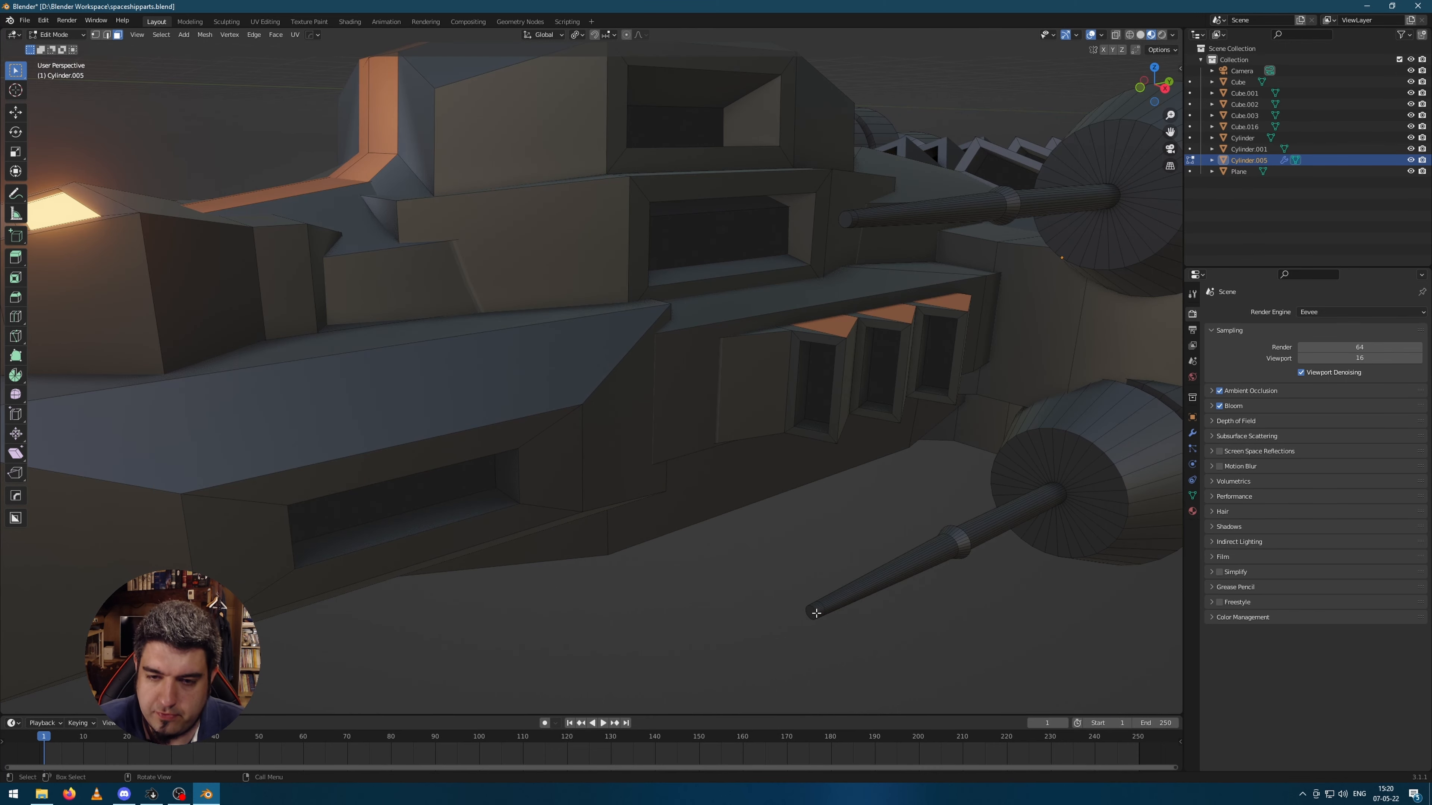
key(ctrl+KP_Add)
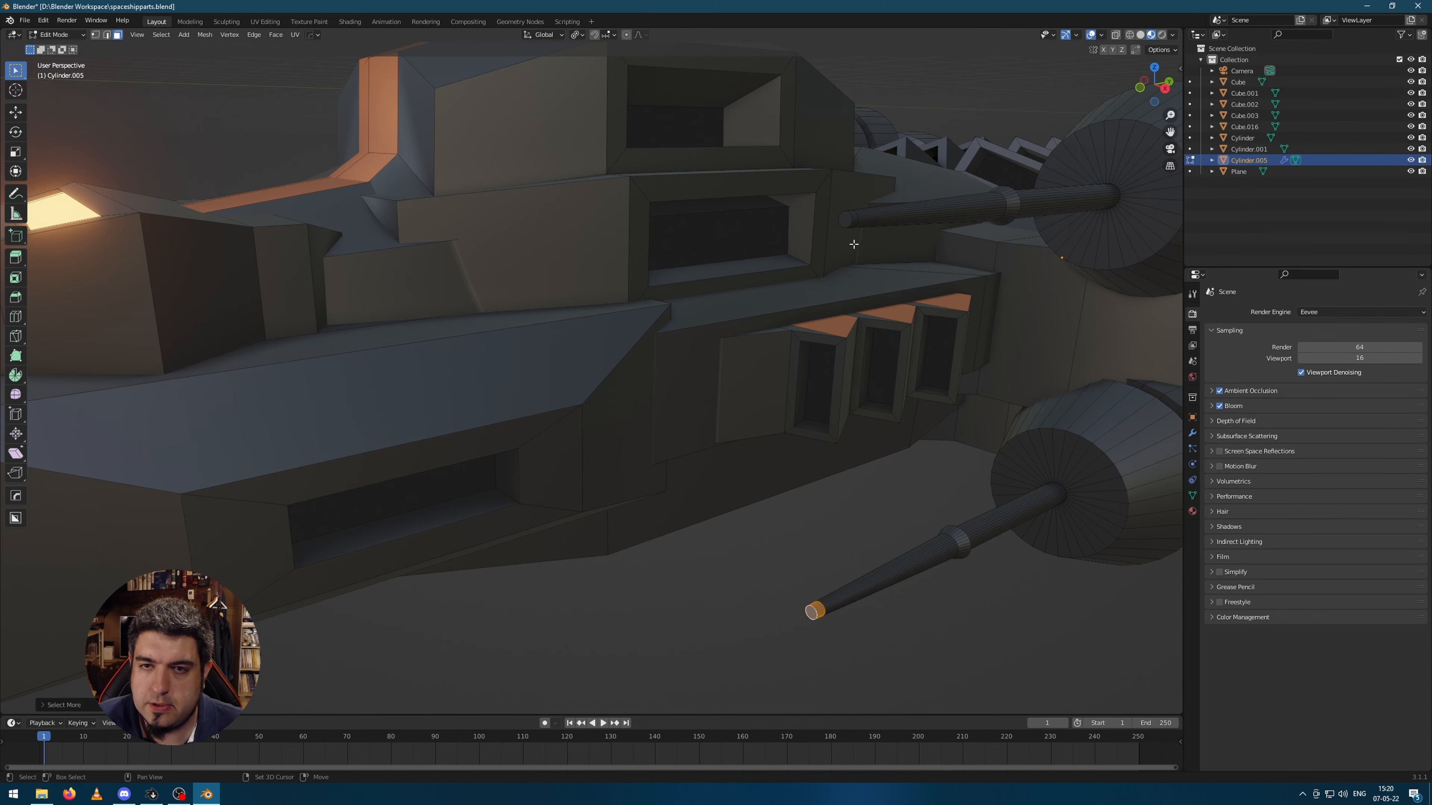
key(ctrl+KP_Add)
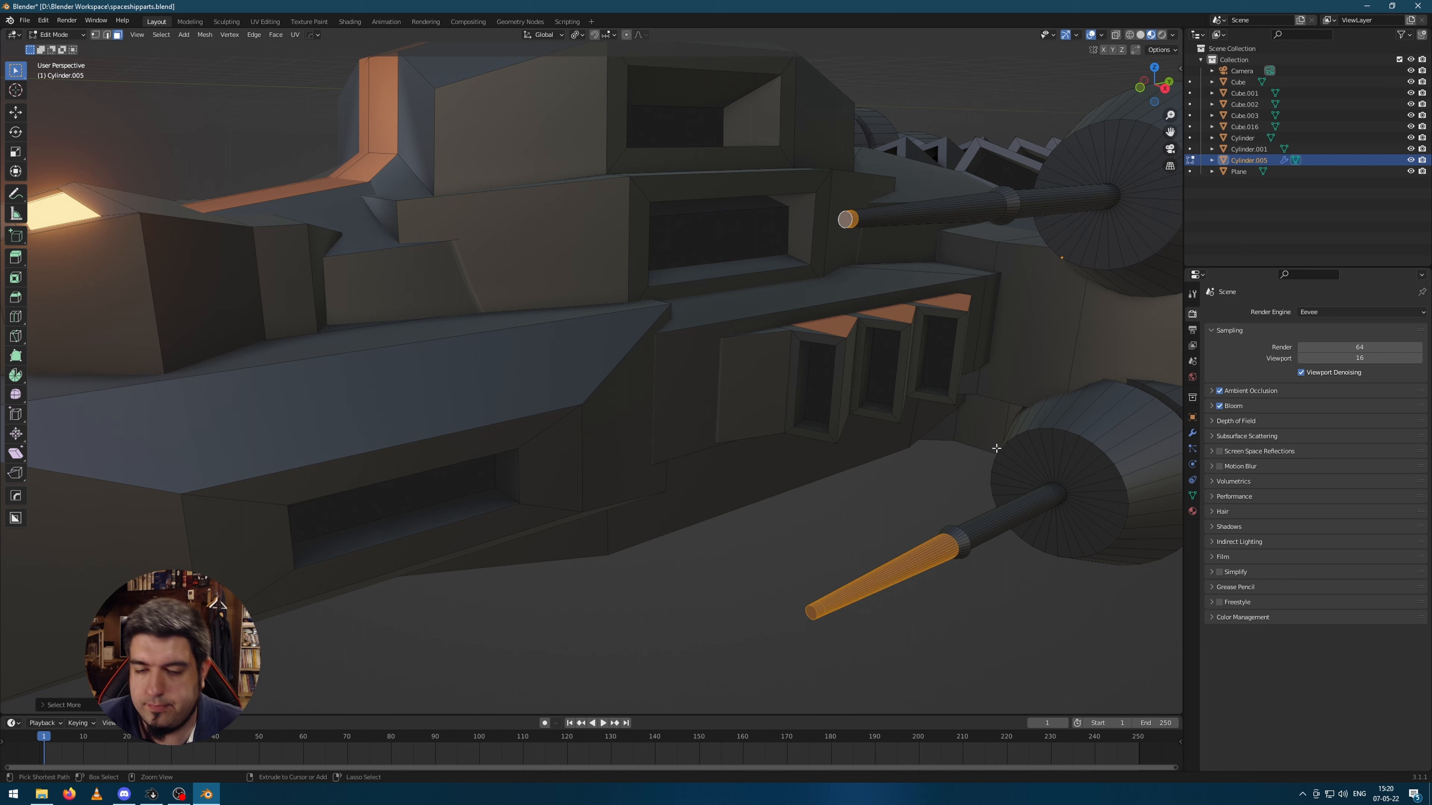
key(ctrl+KP_Subtract)
- Select the end faces of the upper and lower gun barrels and grow the selection by one ring
click(868, 234)
click(847, 222)
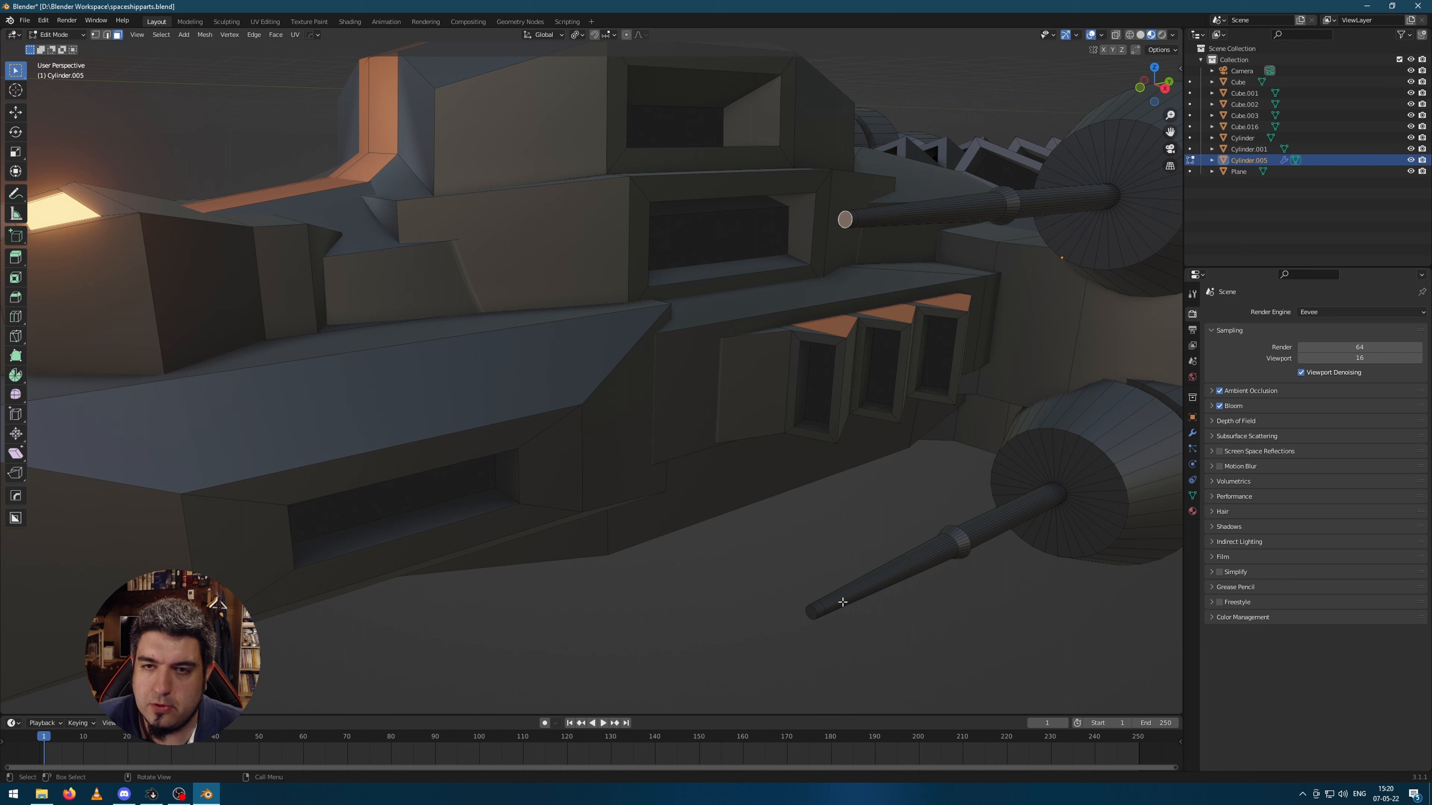
shift+click(812, 612)
key(ctrl+KP_Add)
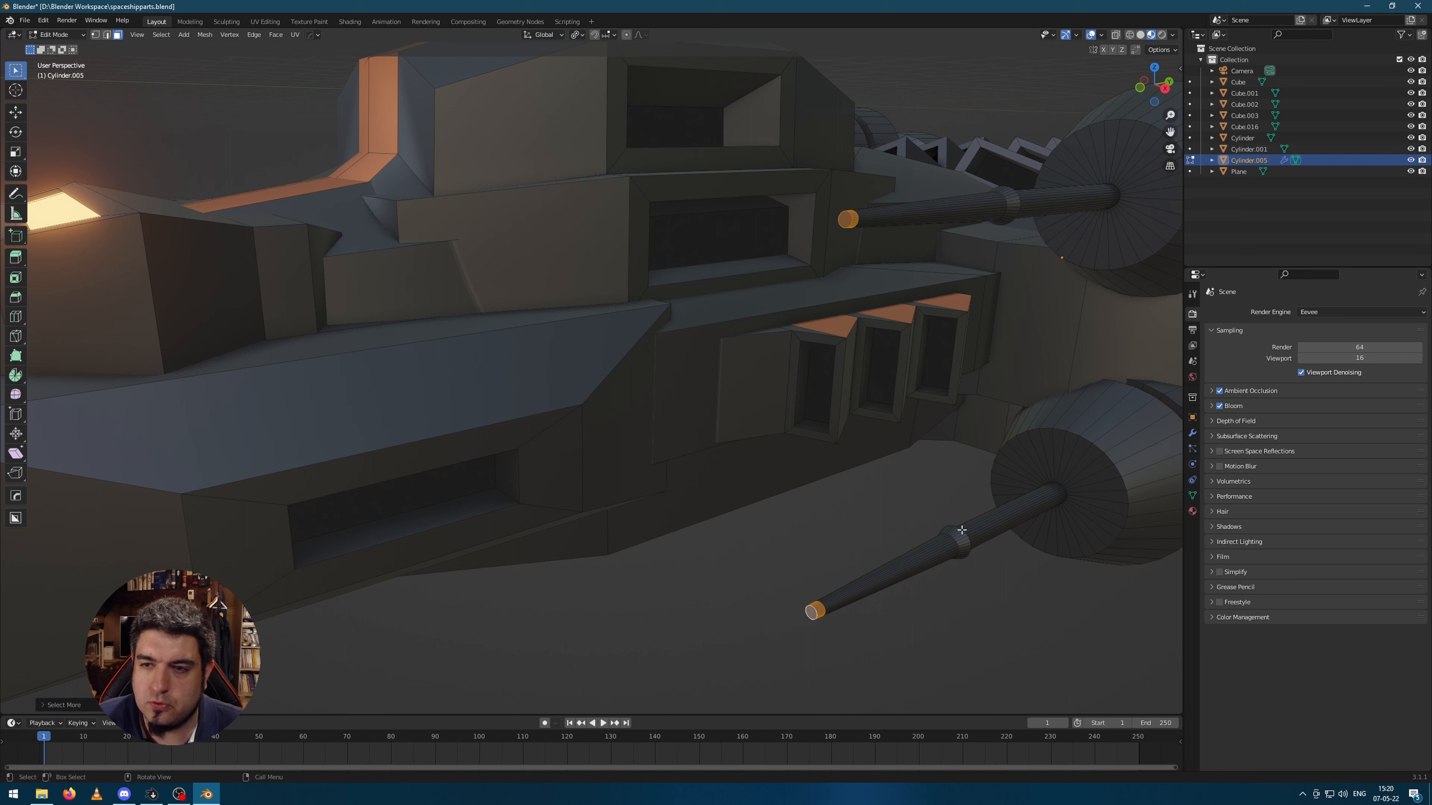
- Assign the Light material to the selected gun barrel tips and check the ship in Object Mode
click(1192, 511)
click(1229, 337)
click(1241, 396)
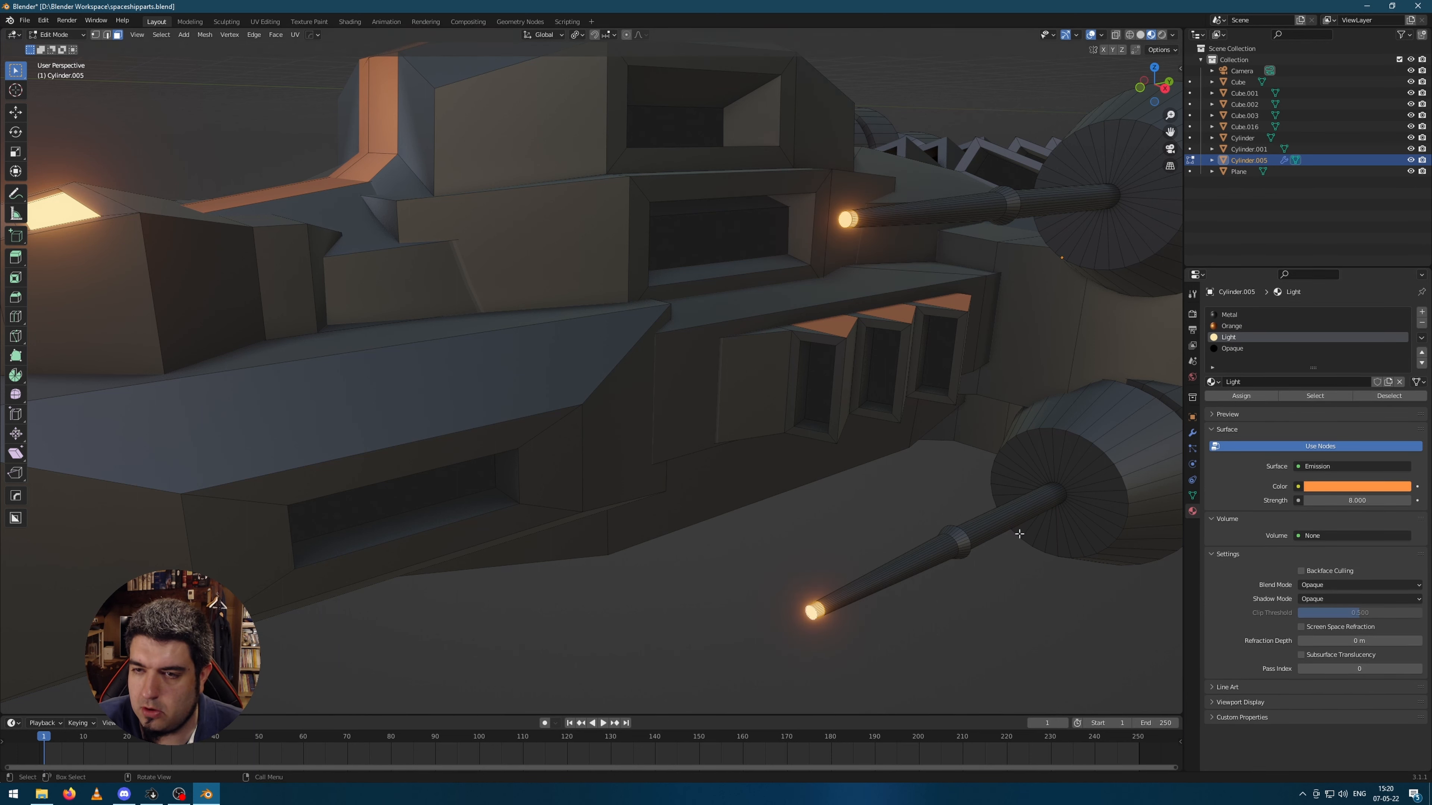
key(Tab)
scroll(729, 614, down, 8)
middle_drag(874, 600, 870, 355)
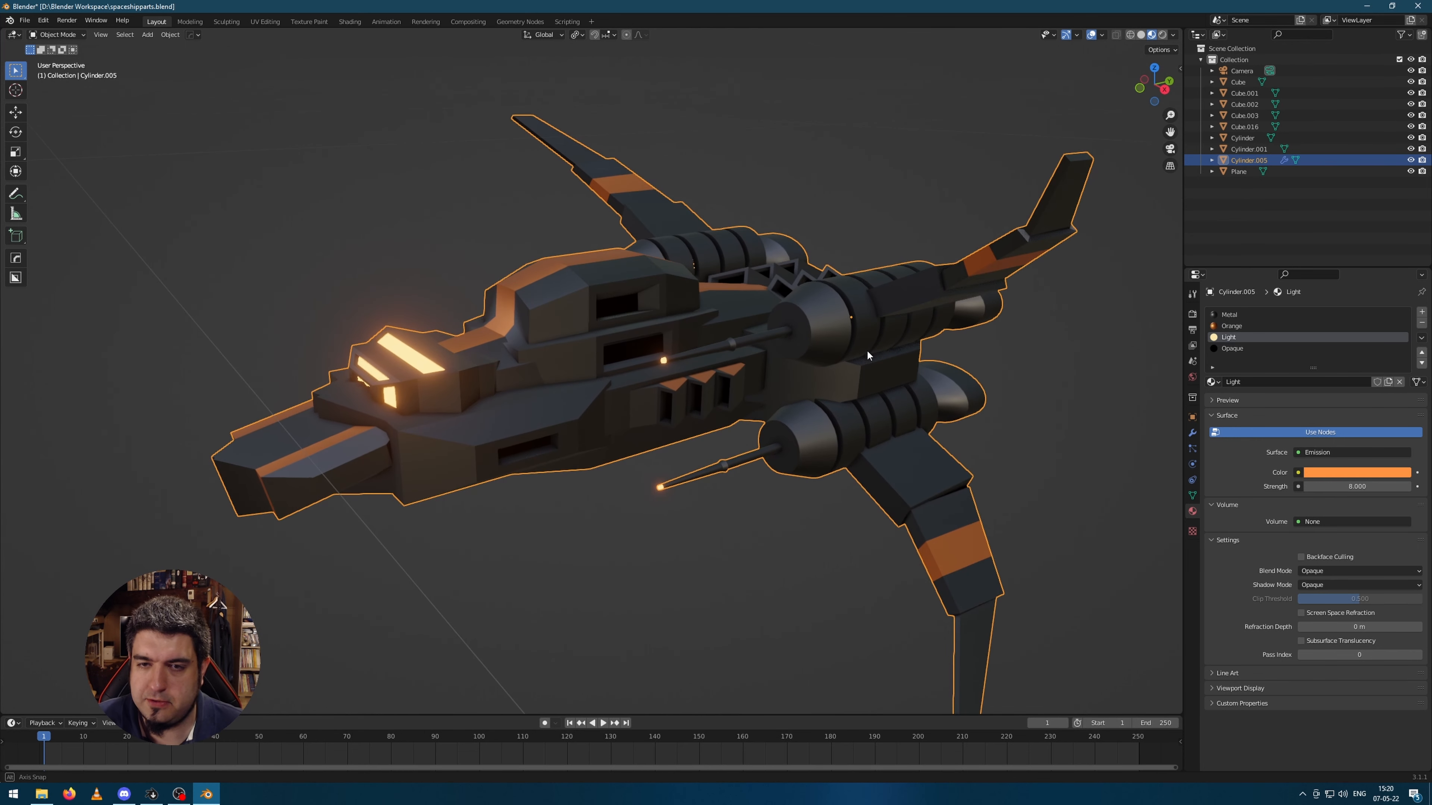
- Review the Bloom option in the render settings and the output resolution of the scene
click(1193, 315)
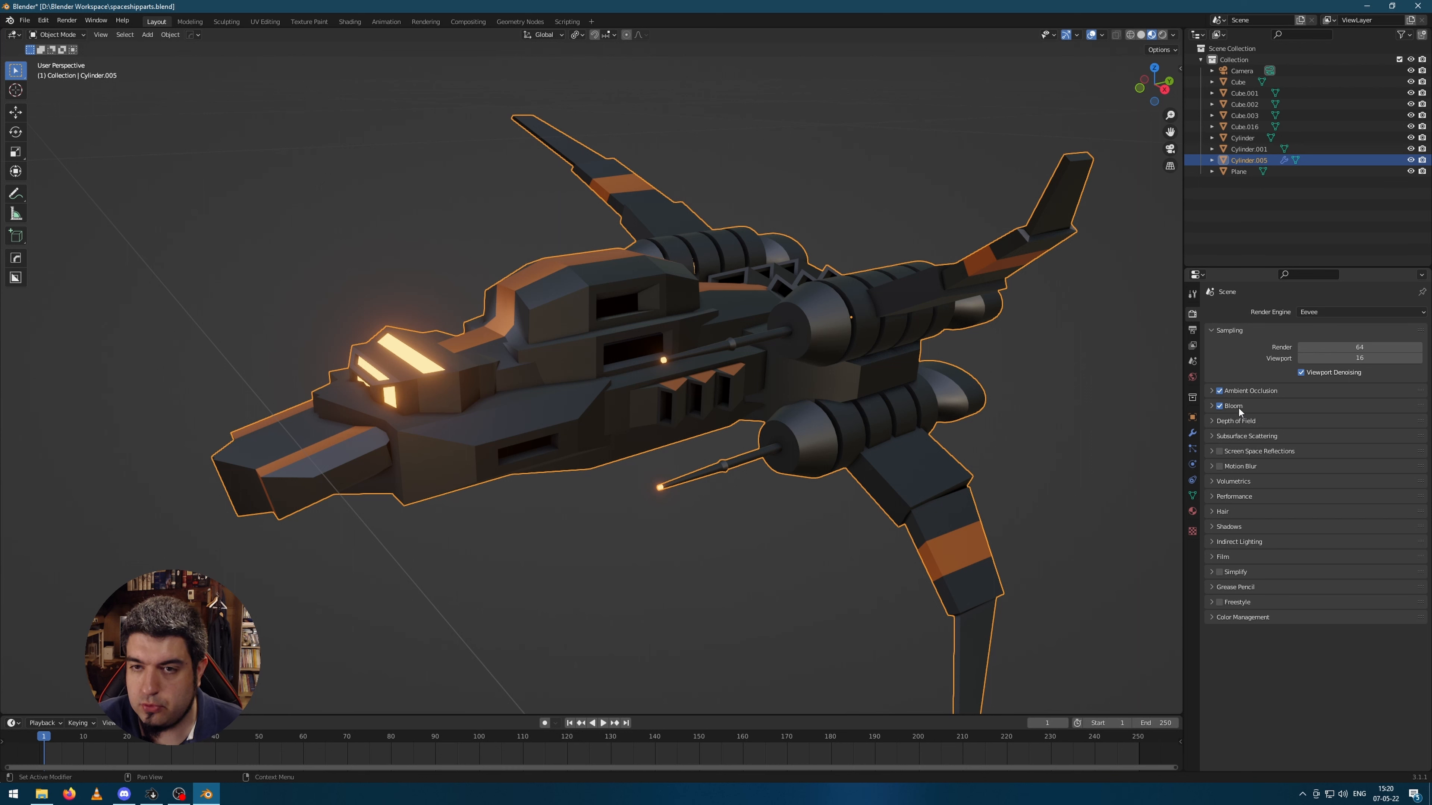
click(1192, 333)
scroll(843, 332, down, 3)
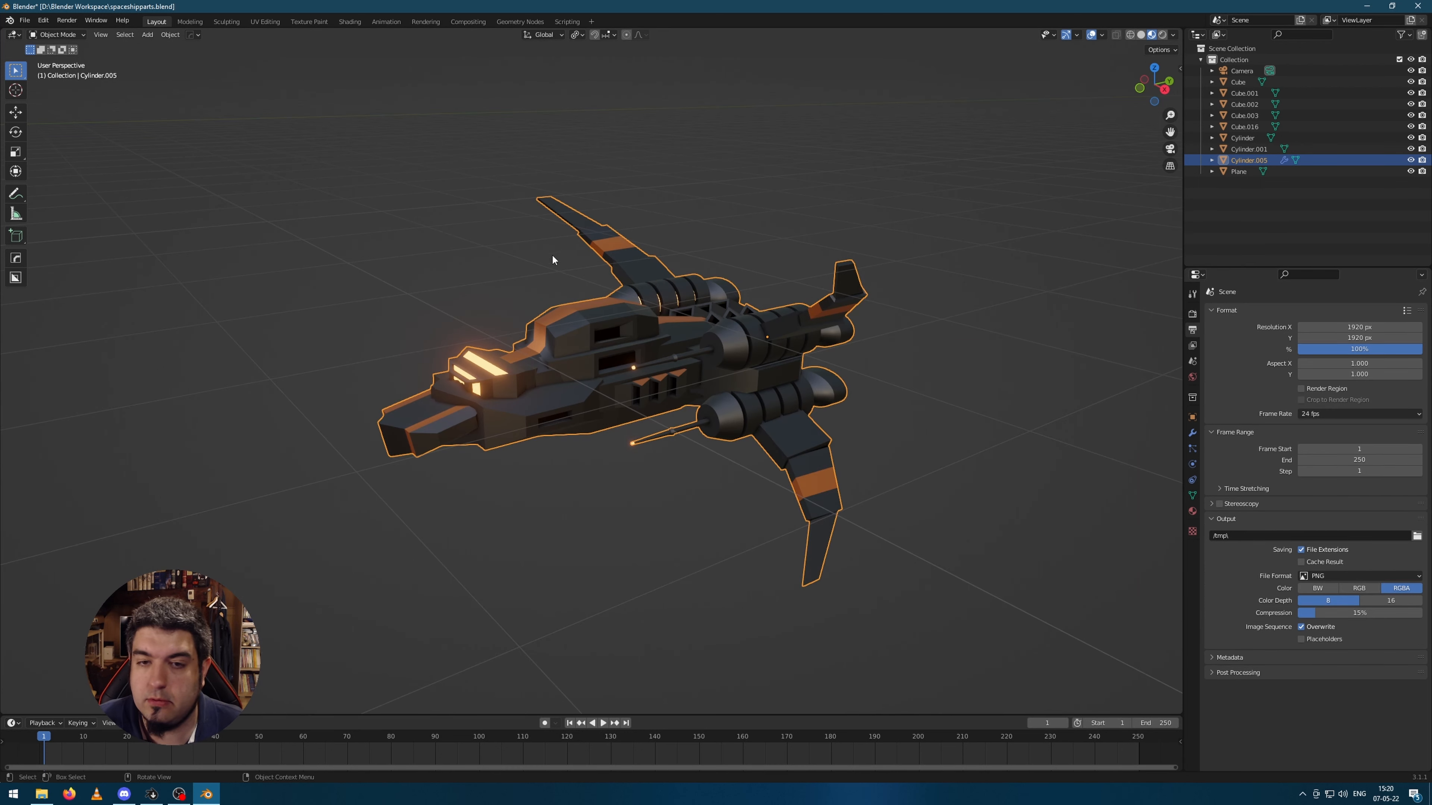
scroll(815, 369, down, 2)
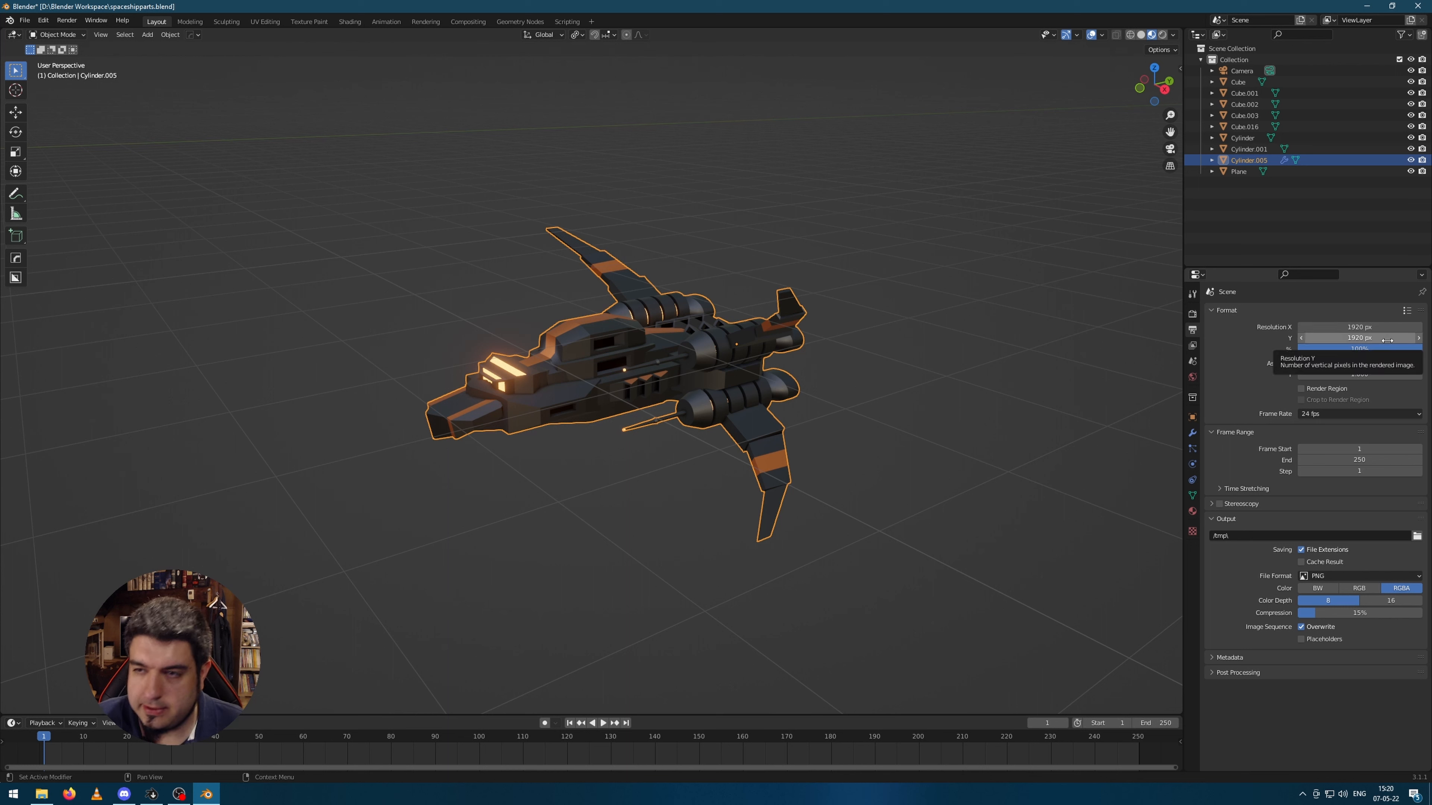
middle_drag(827, 352, 798, 356)
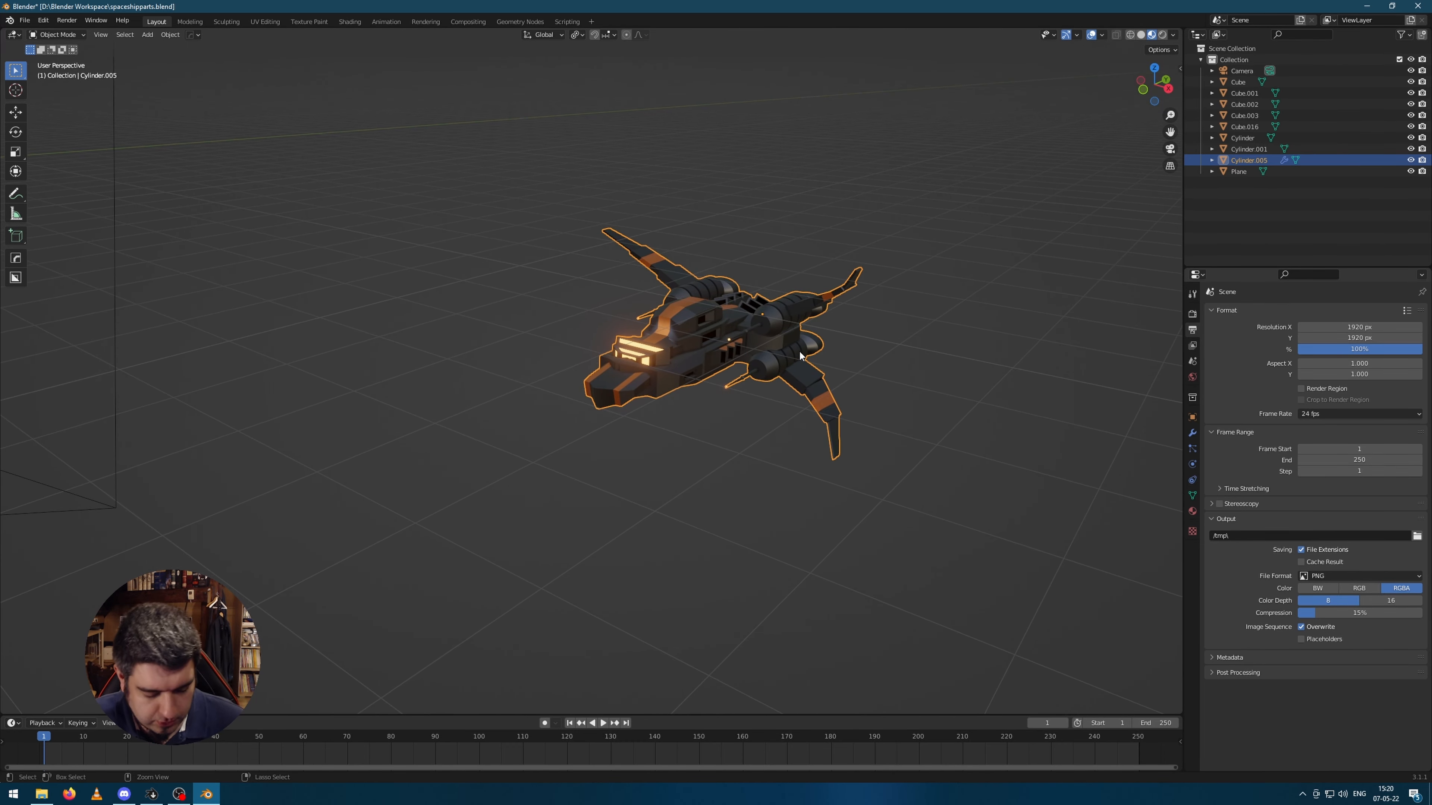
- Look through the camera and move it so the ship sits near the middle of its square frame
key(KP_0)
scroll(789, 316, up, 3)
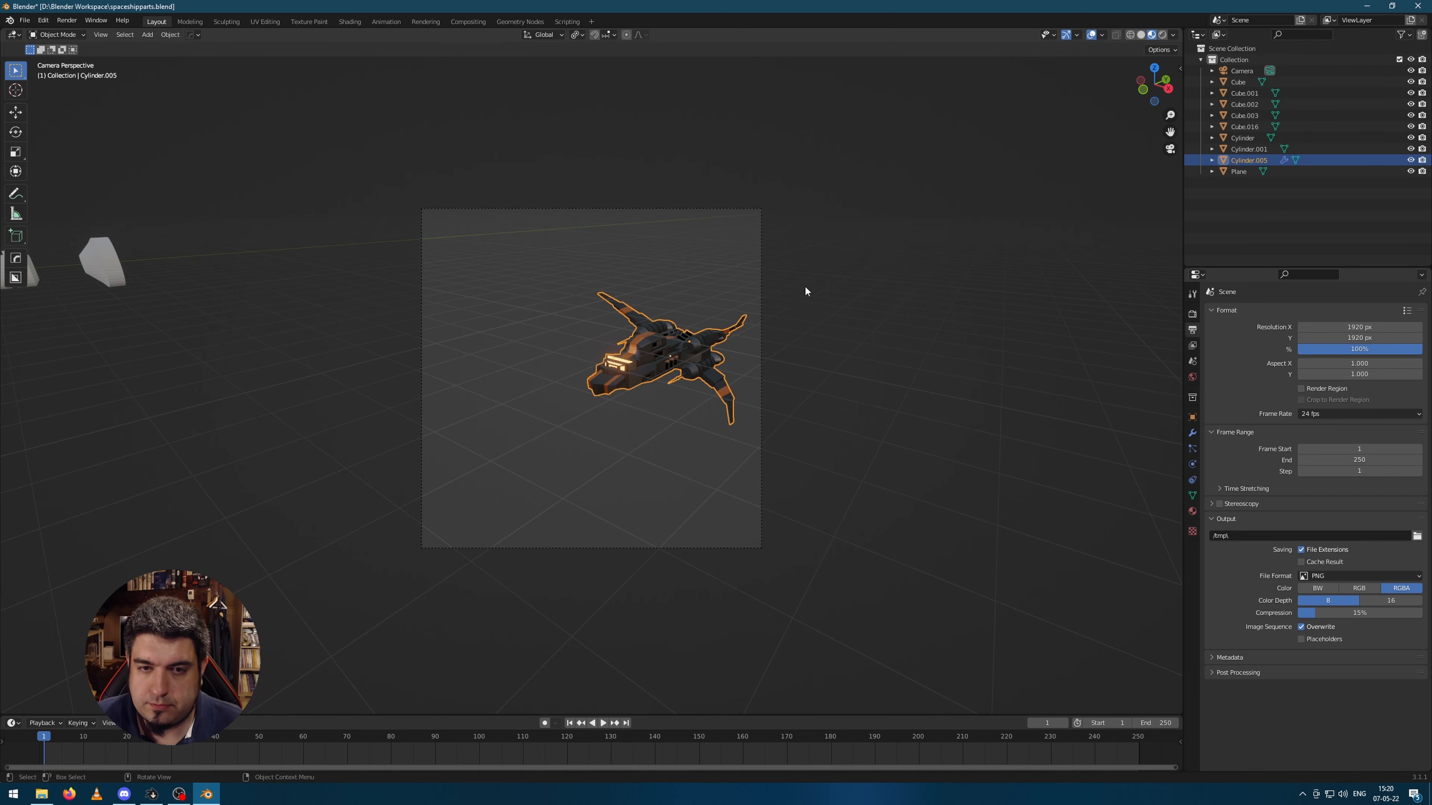
click(762, 274)
click(763, 277)
key(g)
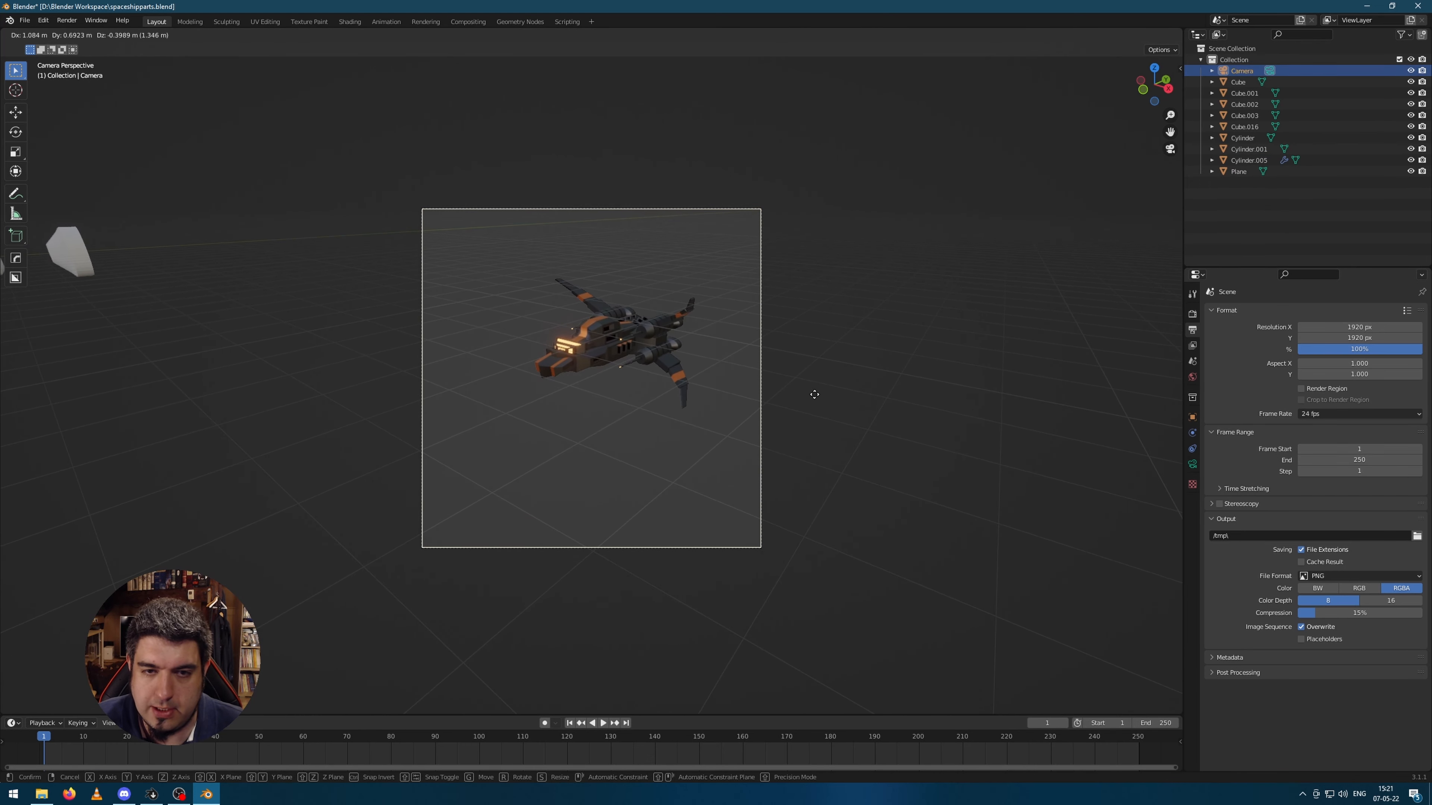
click(846, 429)
scroll(840, 425, down, 2)
middle_drag(840, 426, 856, 388)
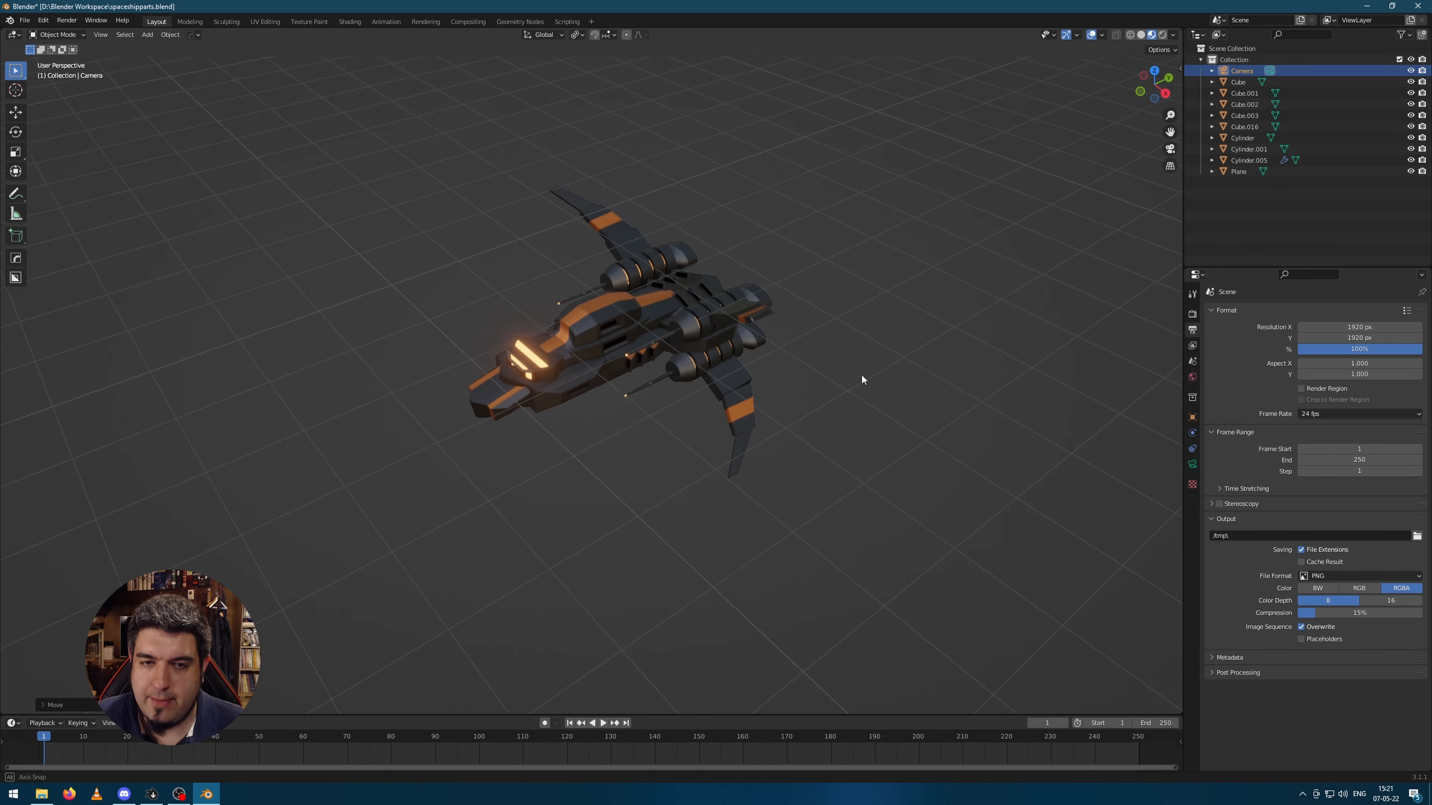
- Use an Environment Texture for the world background color
scroll(856, 387, down, 6)
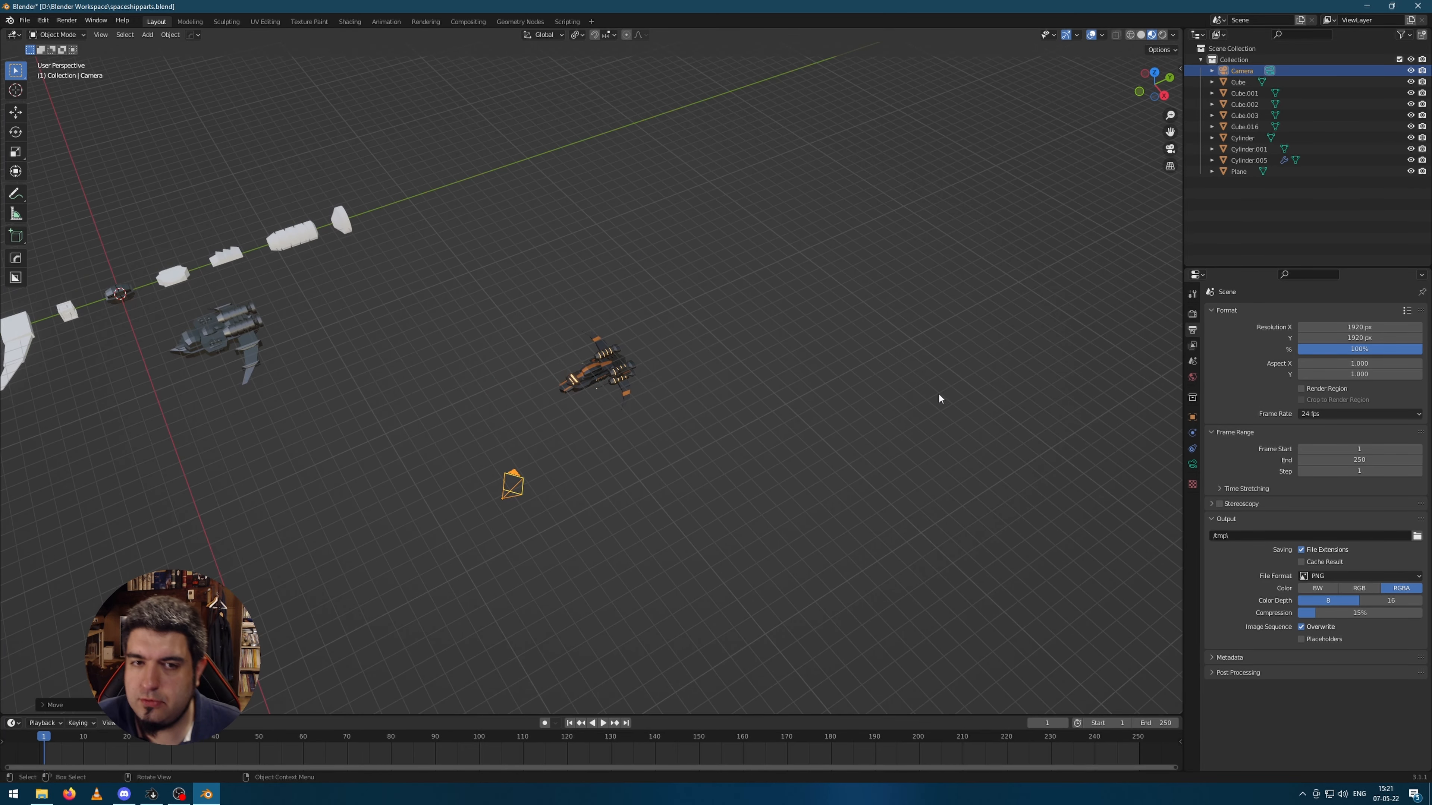
scroll(829, 392, down, 4)
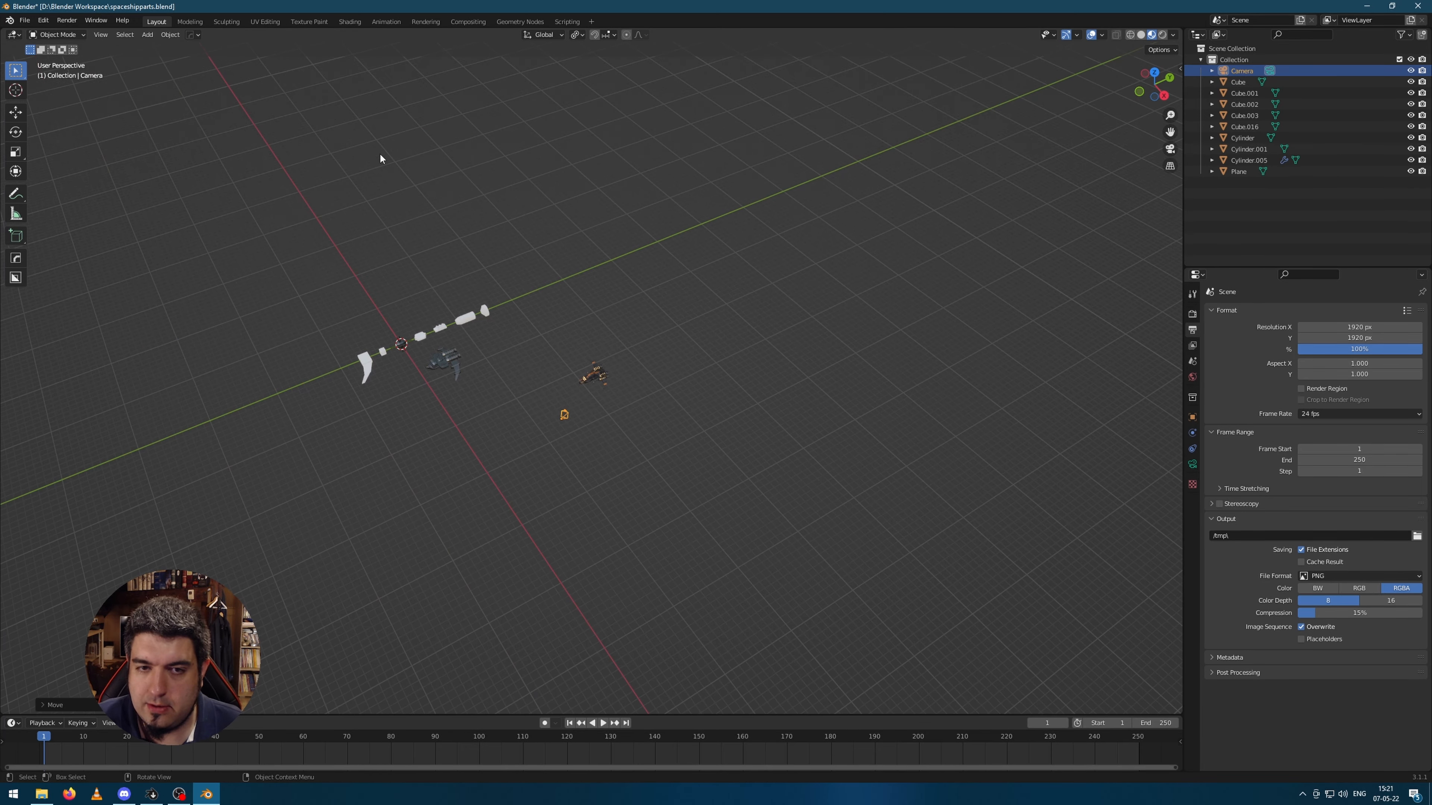
click(1193, 377)
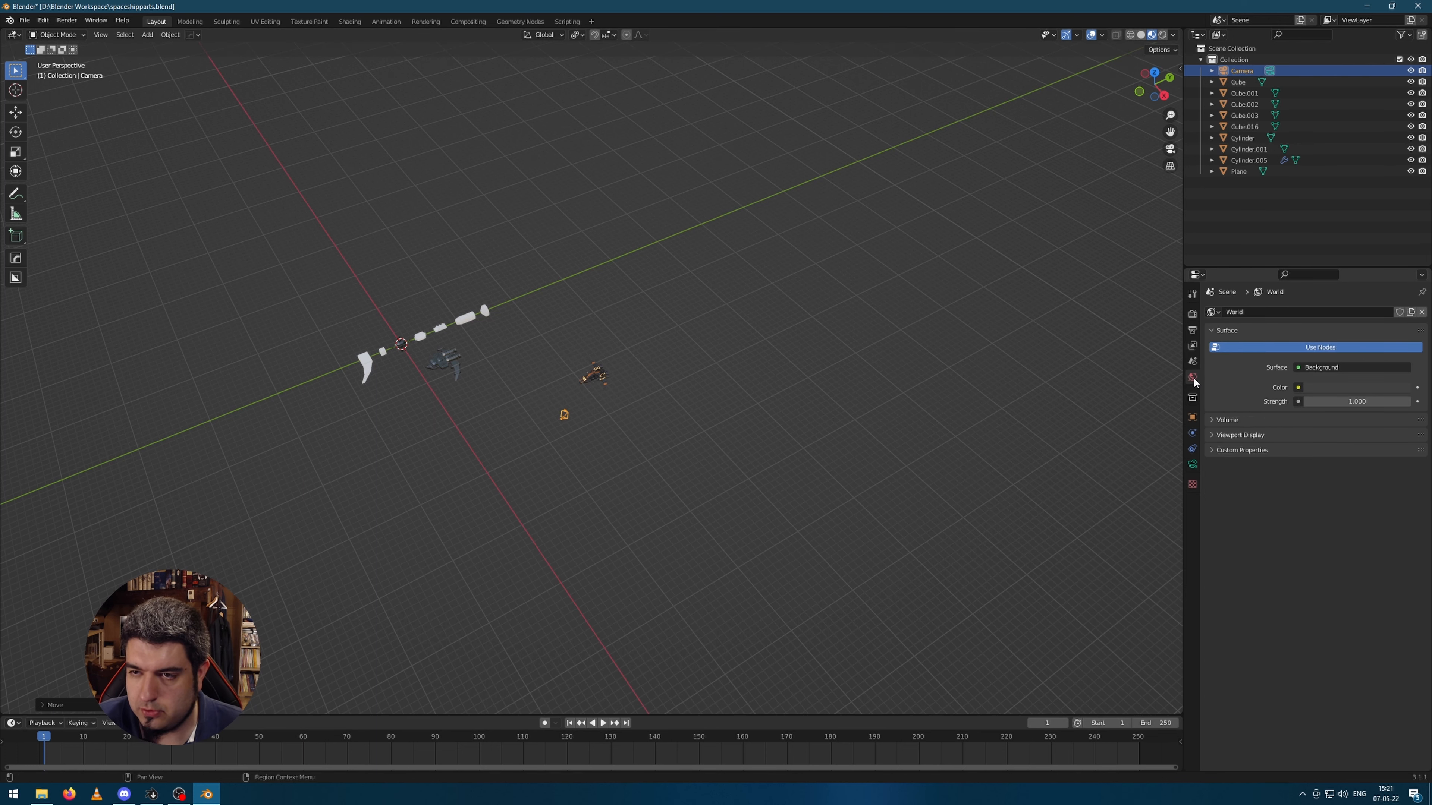
scroll(969, 439, up, 4)
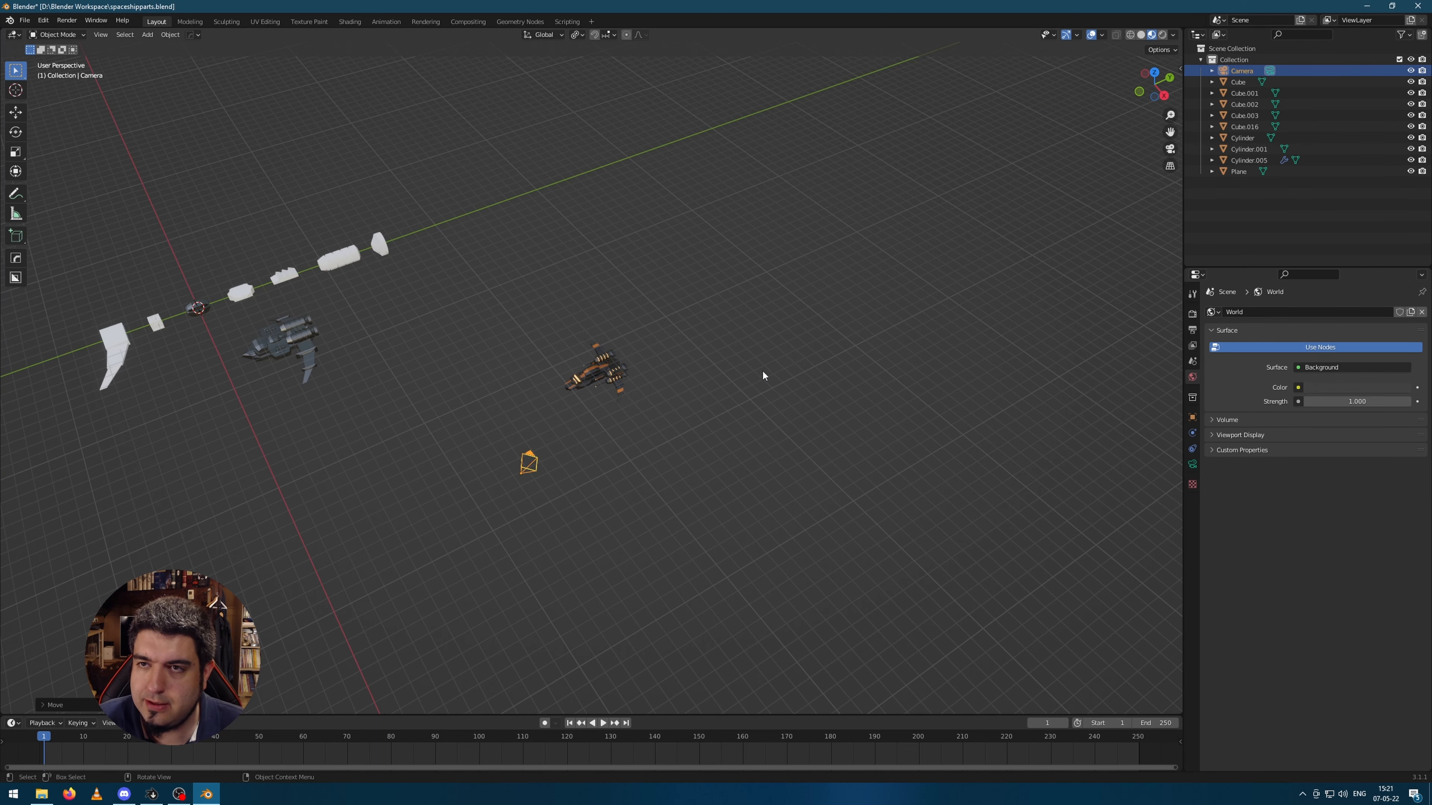
middle_drag(763, 375, 766, 352)
click(1299, 387)
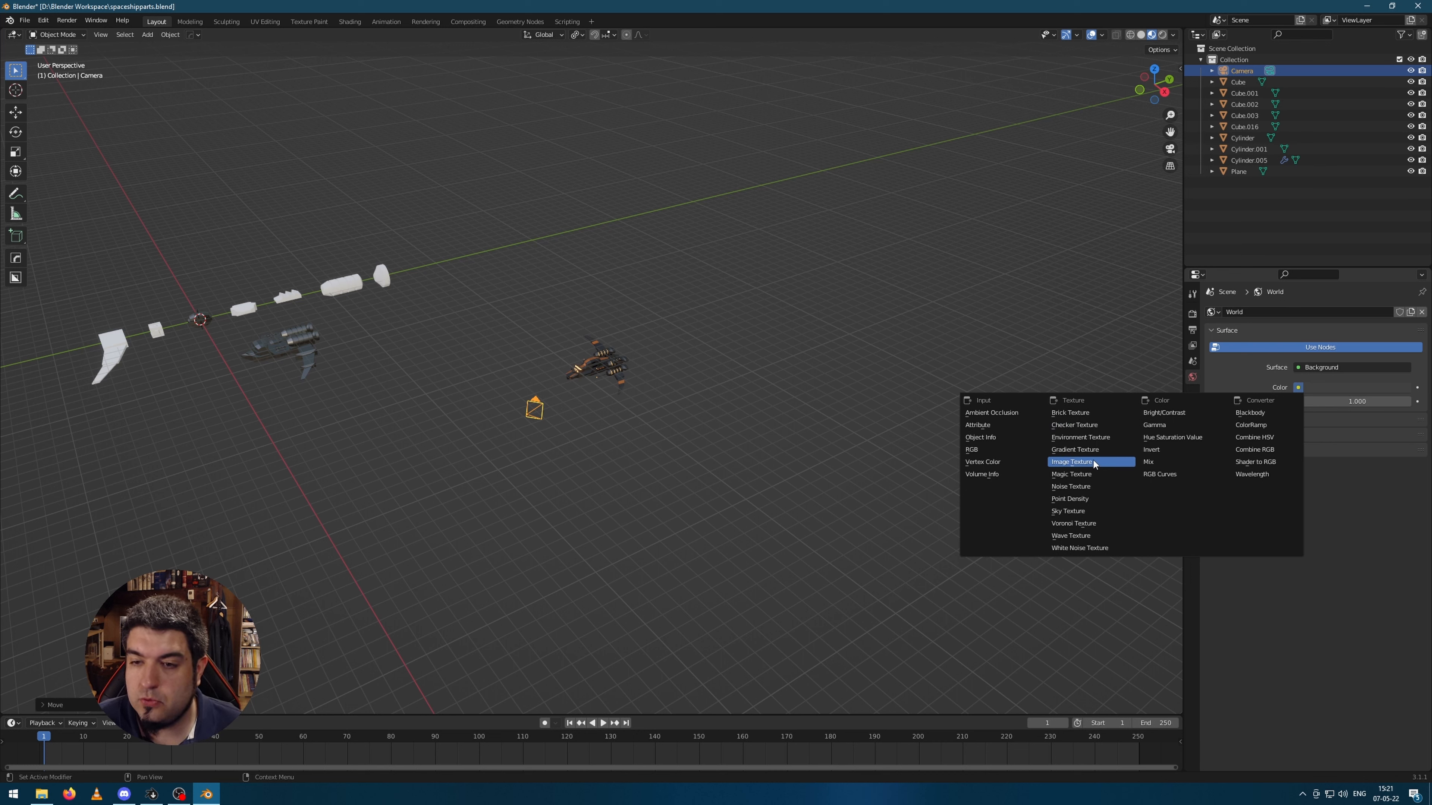
click(1100, 438)
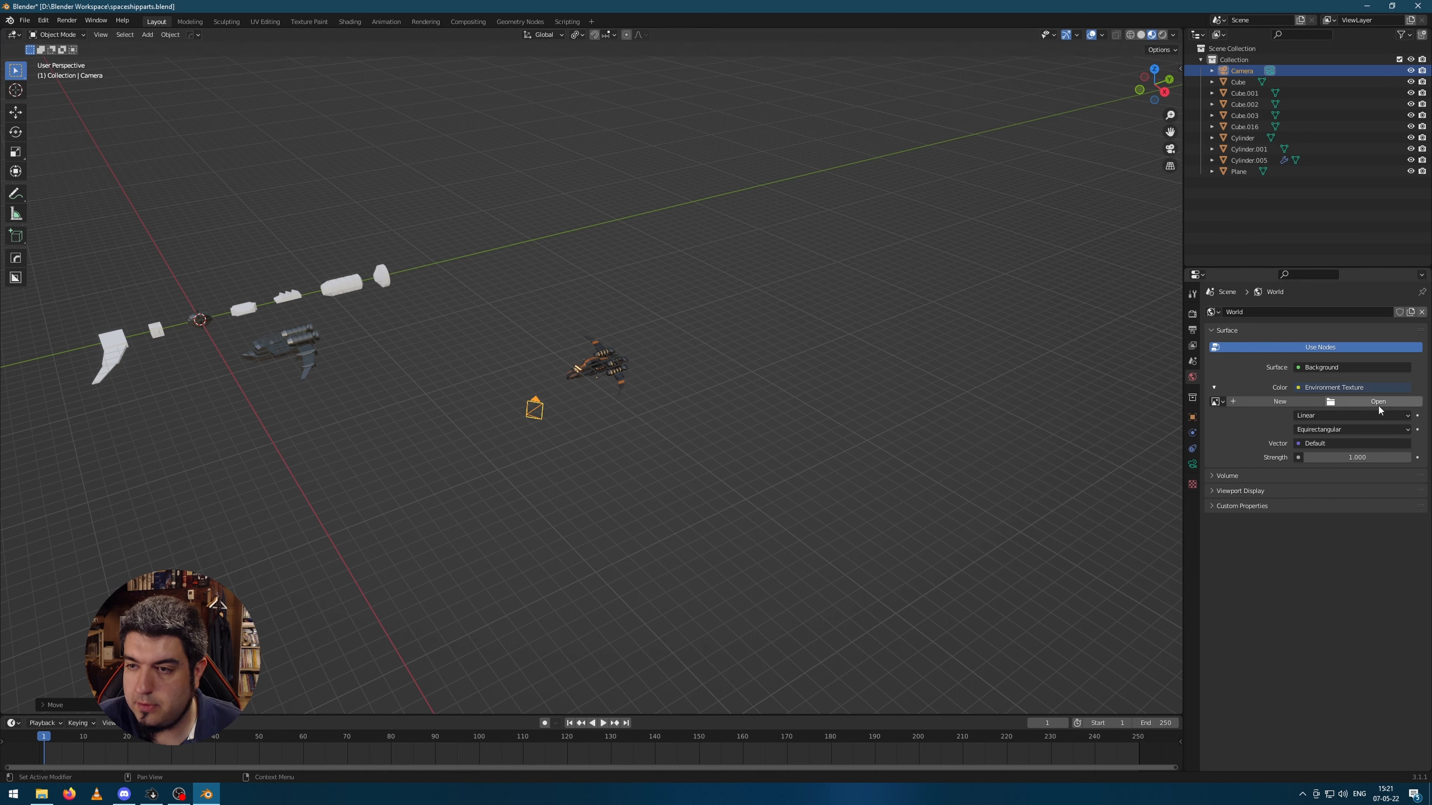
- Load Ice_Lake_Ref.hdr from the hdri folder as the world's environment texture
click(1344, 402)
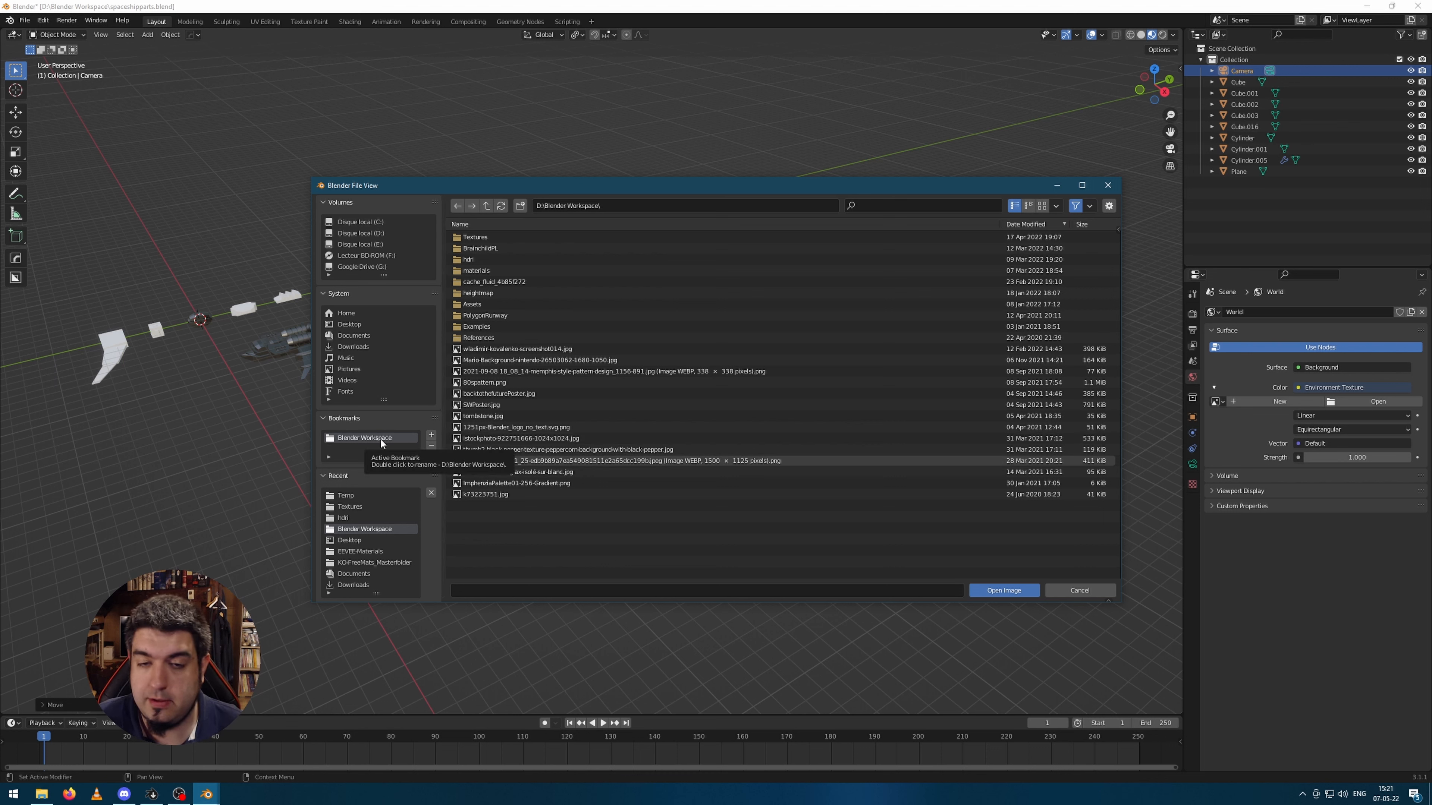
double_click(378, 438)
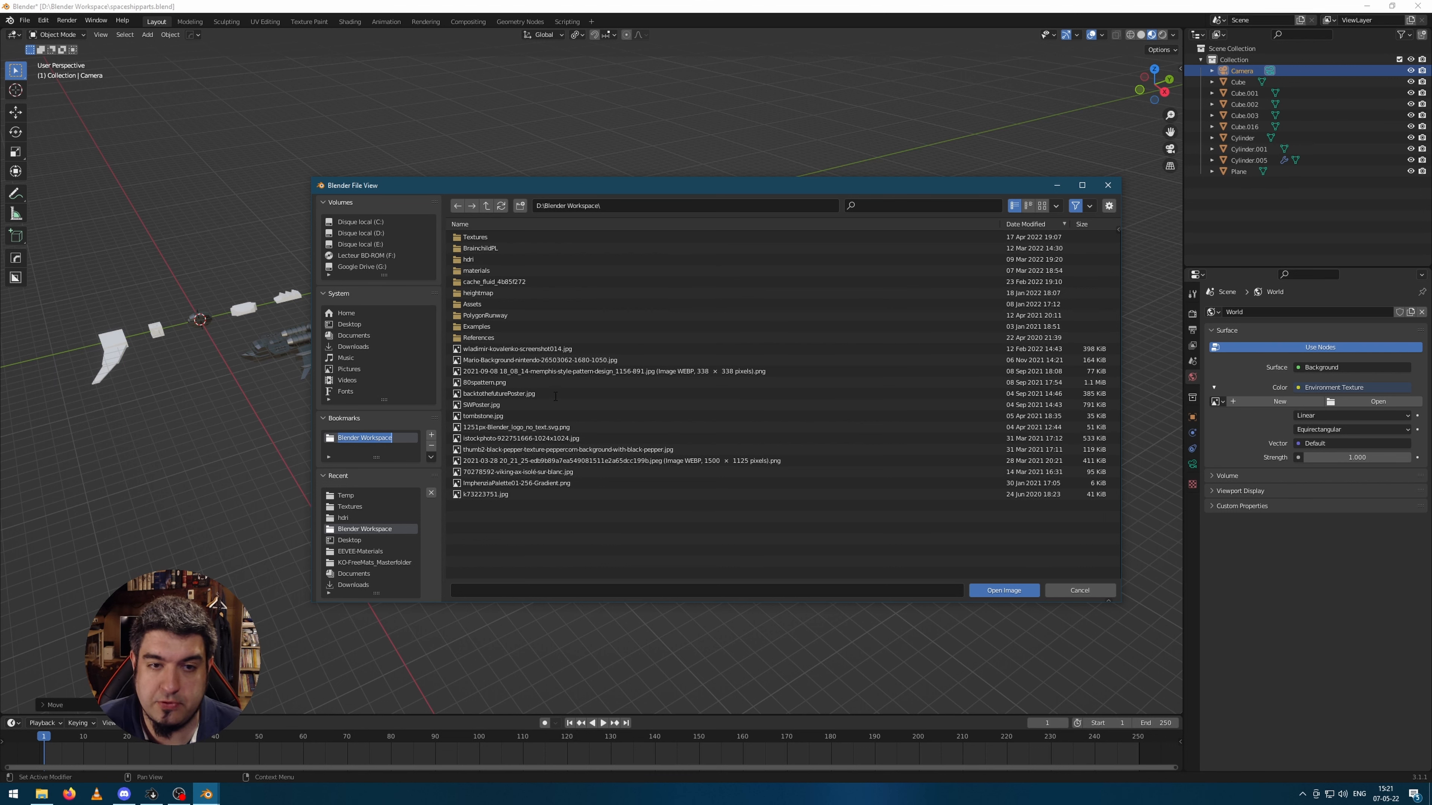
double_click(648, 262)
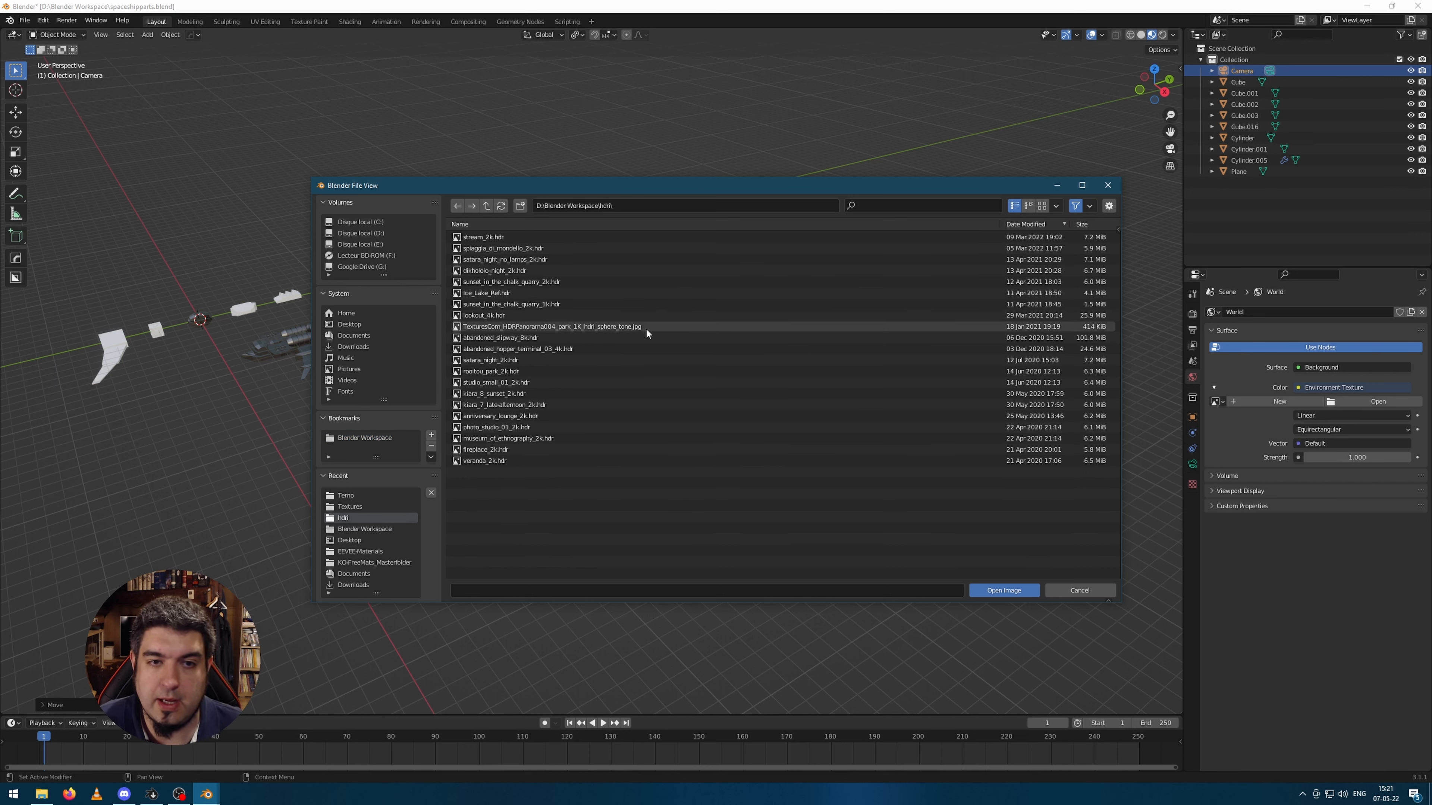
click(1041, 207)
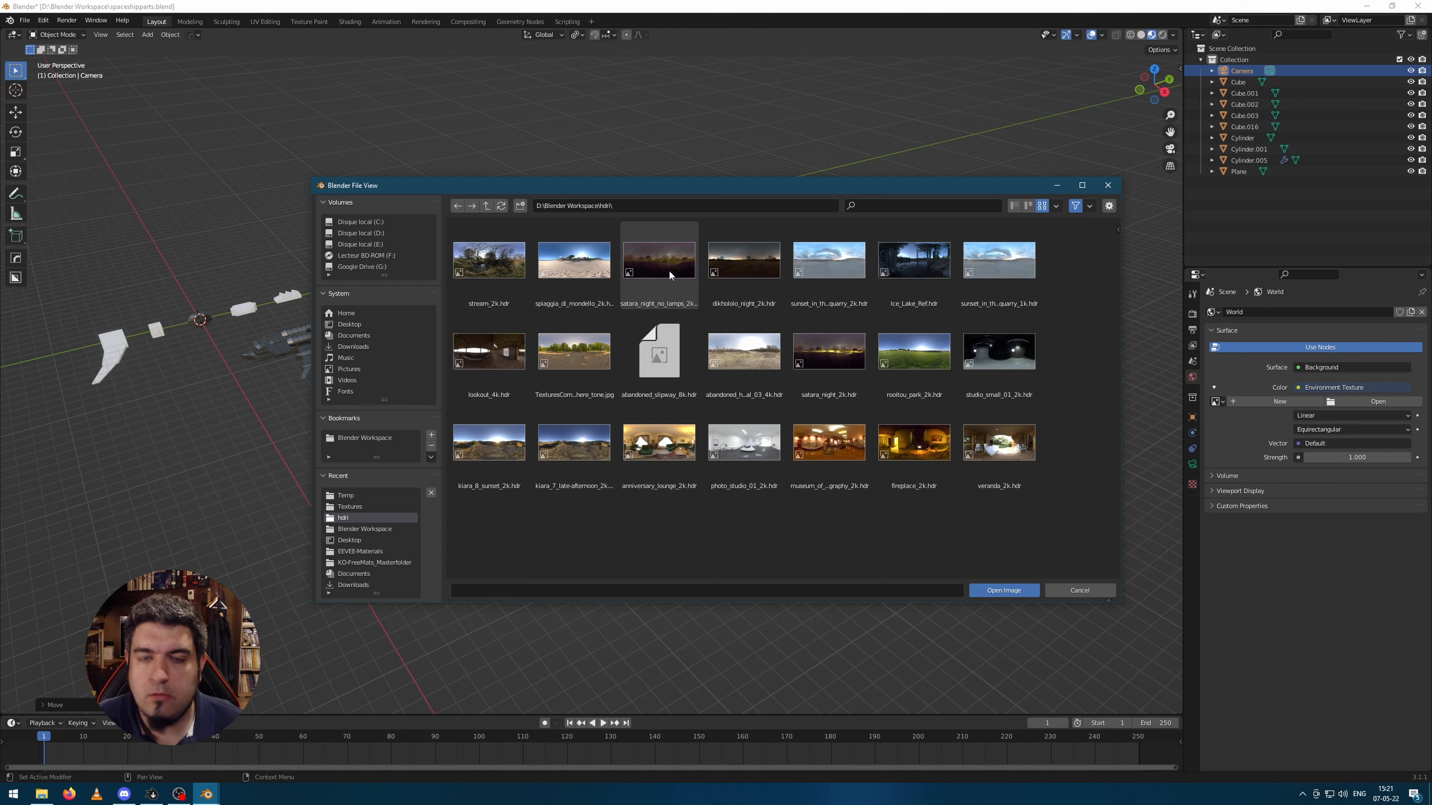
double_click(914, 260)
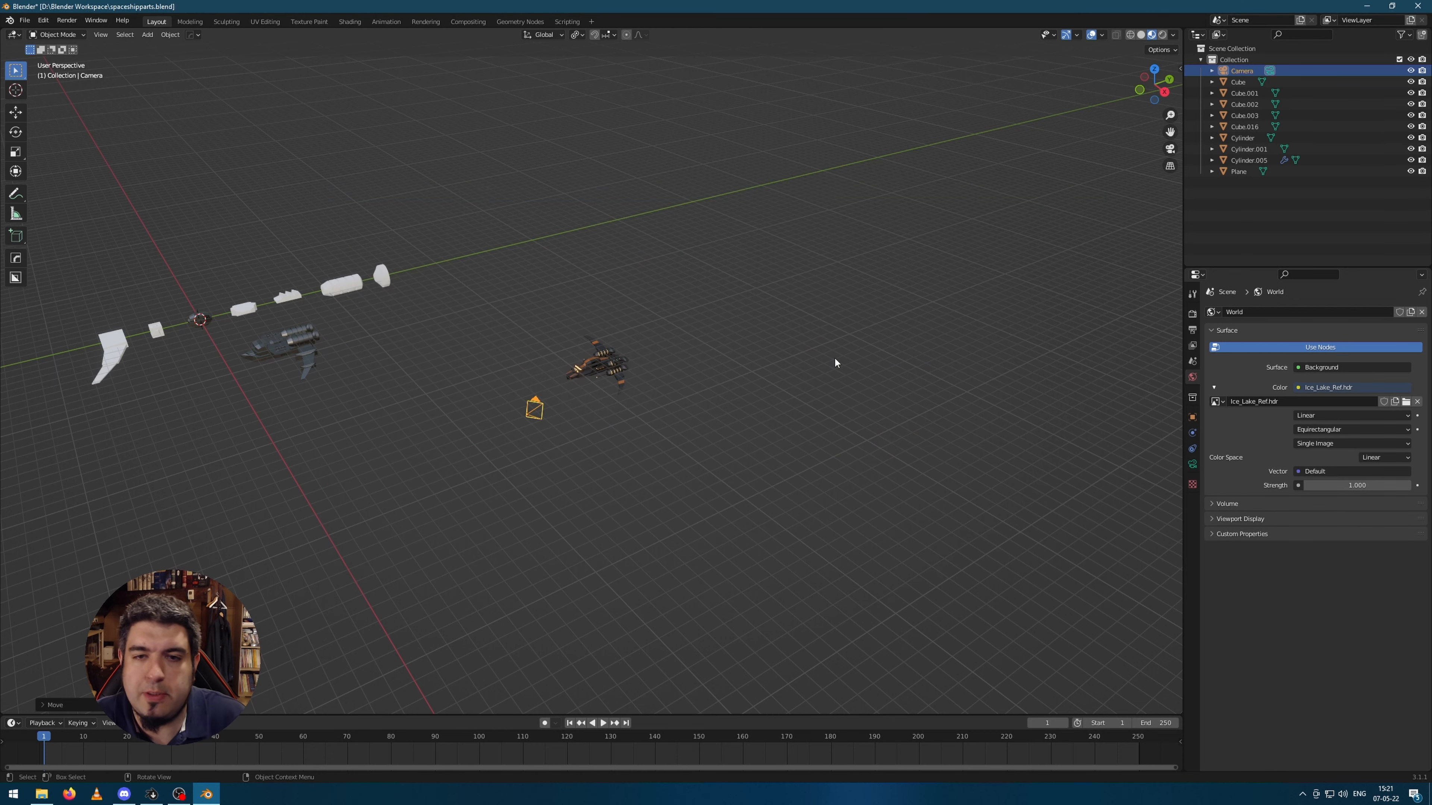
- Switch the viewport to rendered shading and examine the ship against the HDRI, both freely and through the camera
middle_drag(657, 390, 670, 385)
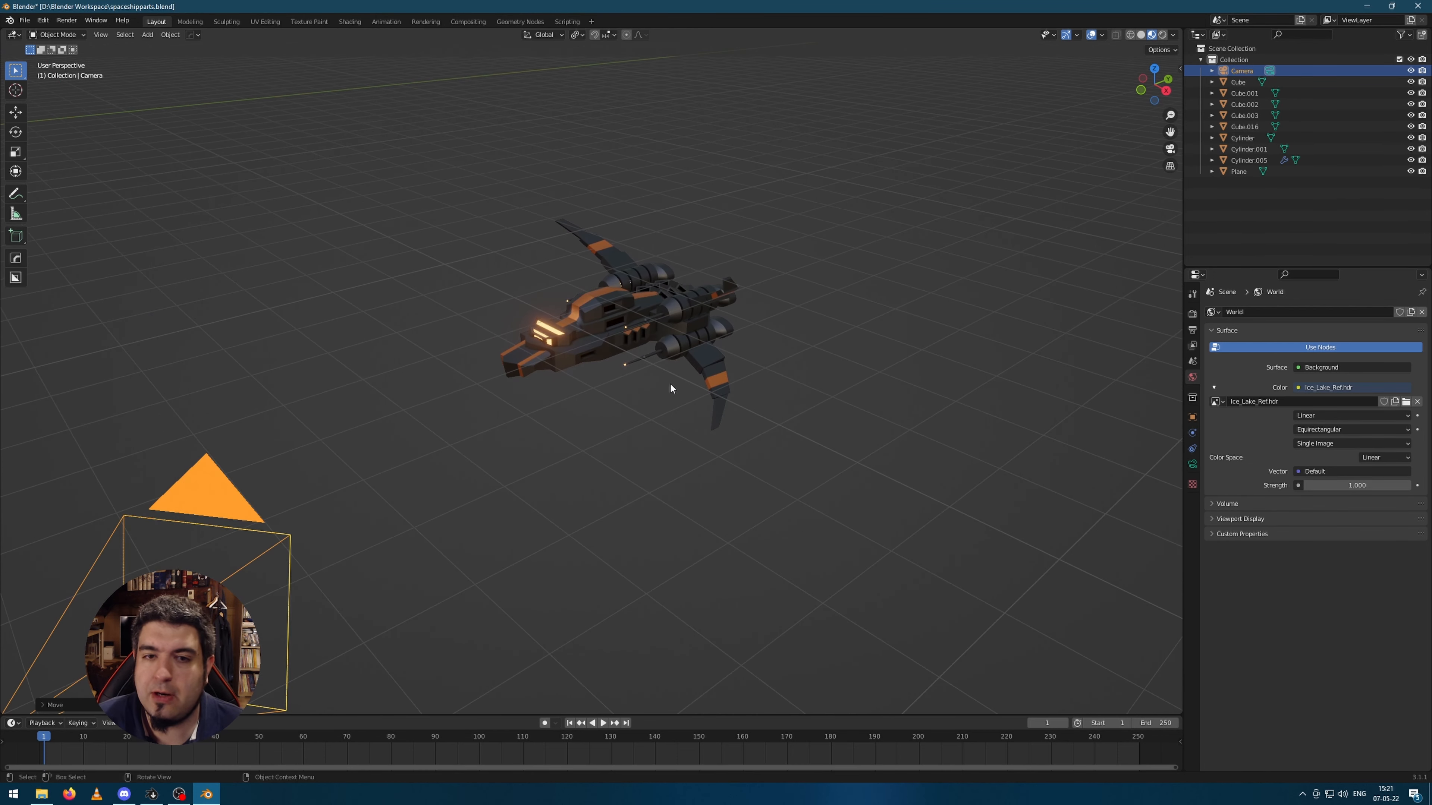
click(1163, 34)
mouse_move(708, 403)
middle_down()
mouse_move(734, 389)
mouse_move(694, 411)
middle_up()
scroll(647, 345, up, 5)
middle_drag(914, 371, 884, 348)
scroll(884, 348, down, 6)
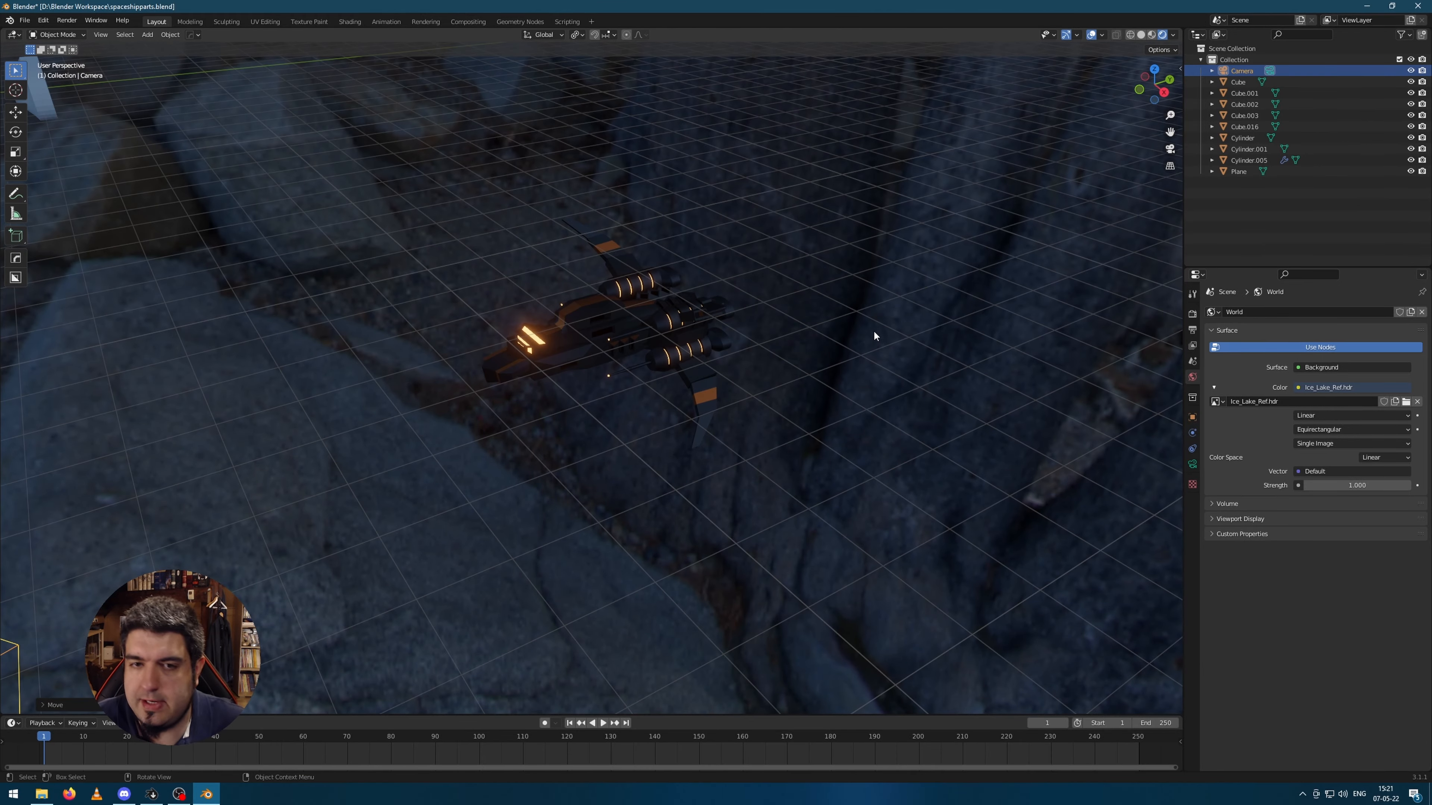
scroll(870, 305, down, 5)
scroll(866, 268, up, 5)
scroll(860, 276, down, 5)
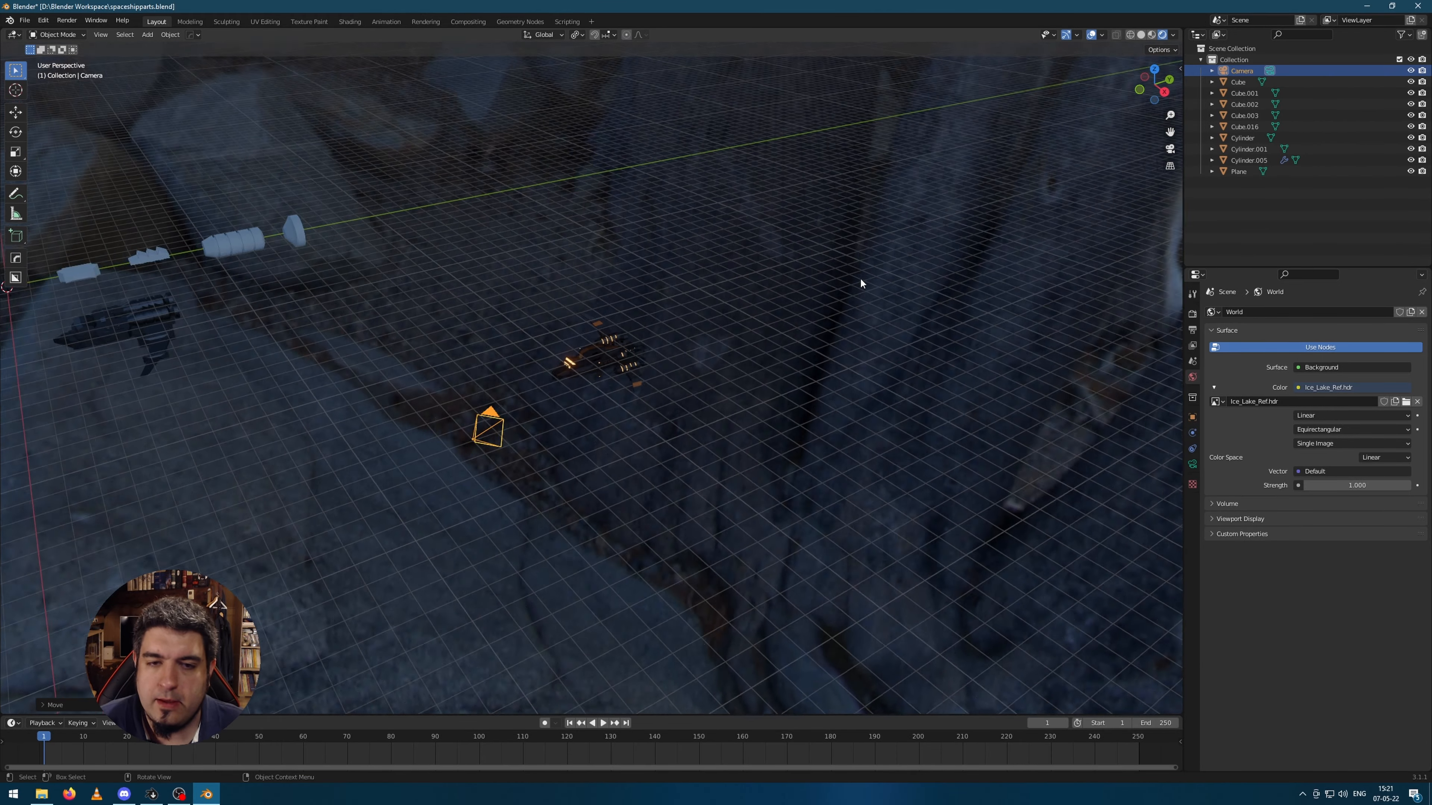
key(KP_0)
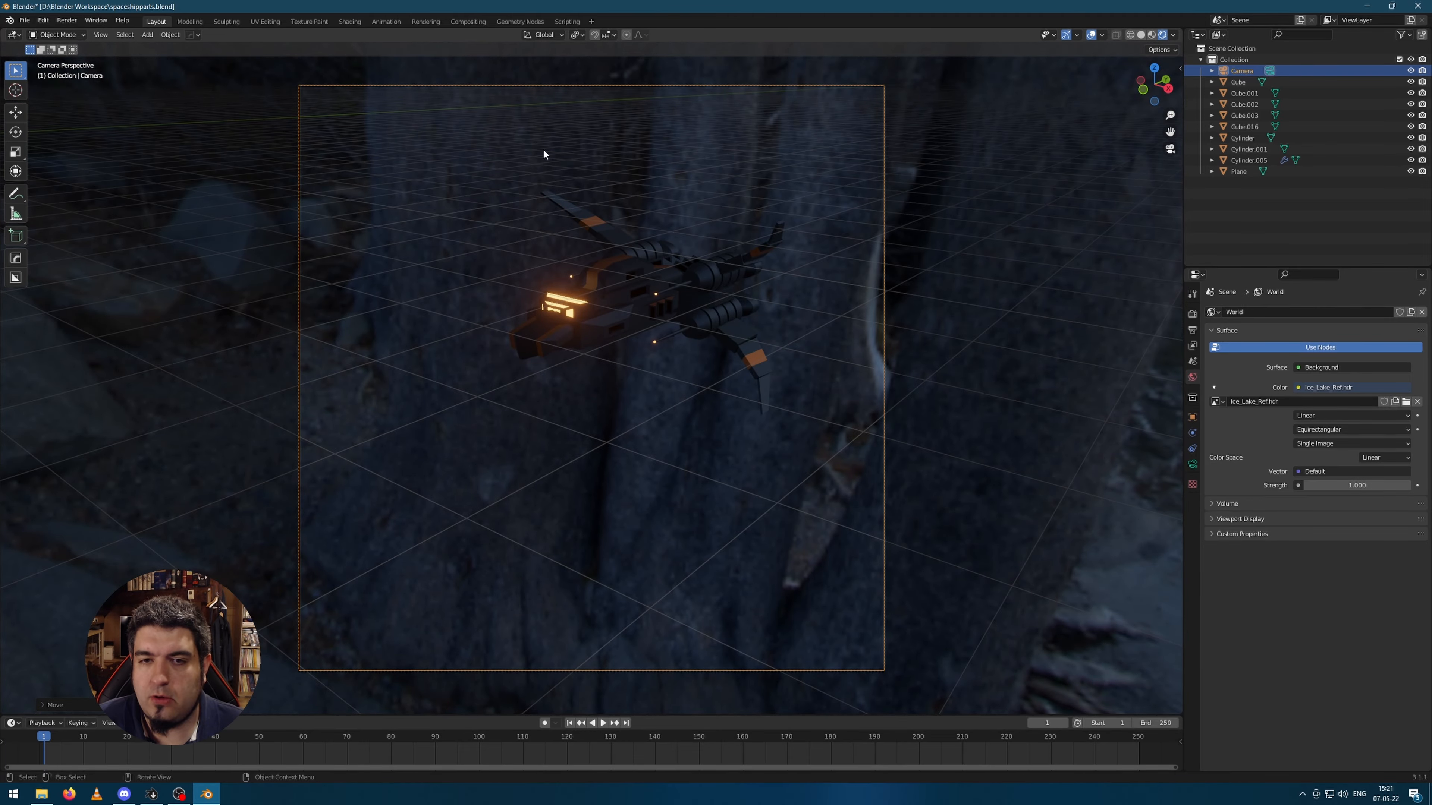
scroll(768, 345, down, 6)
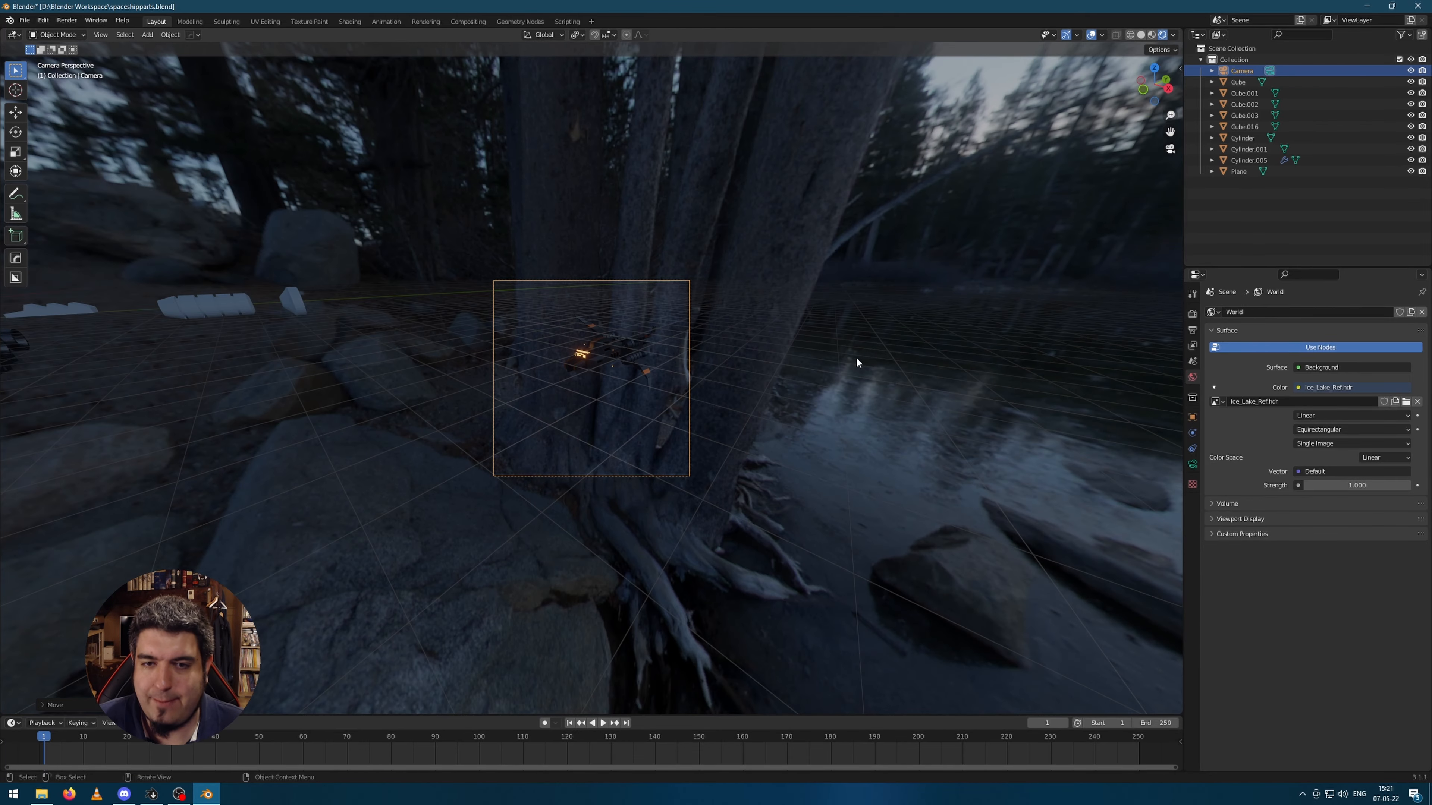
middle_drag(856, 357, 821, 326)
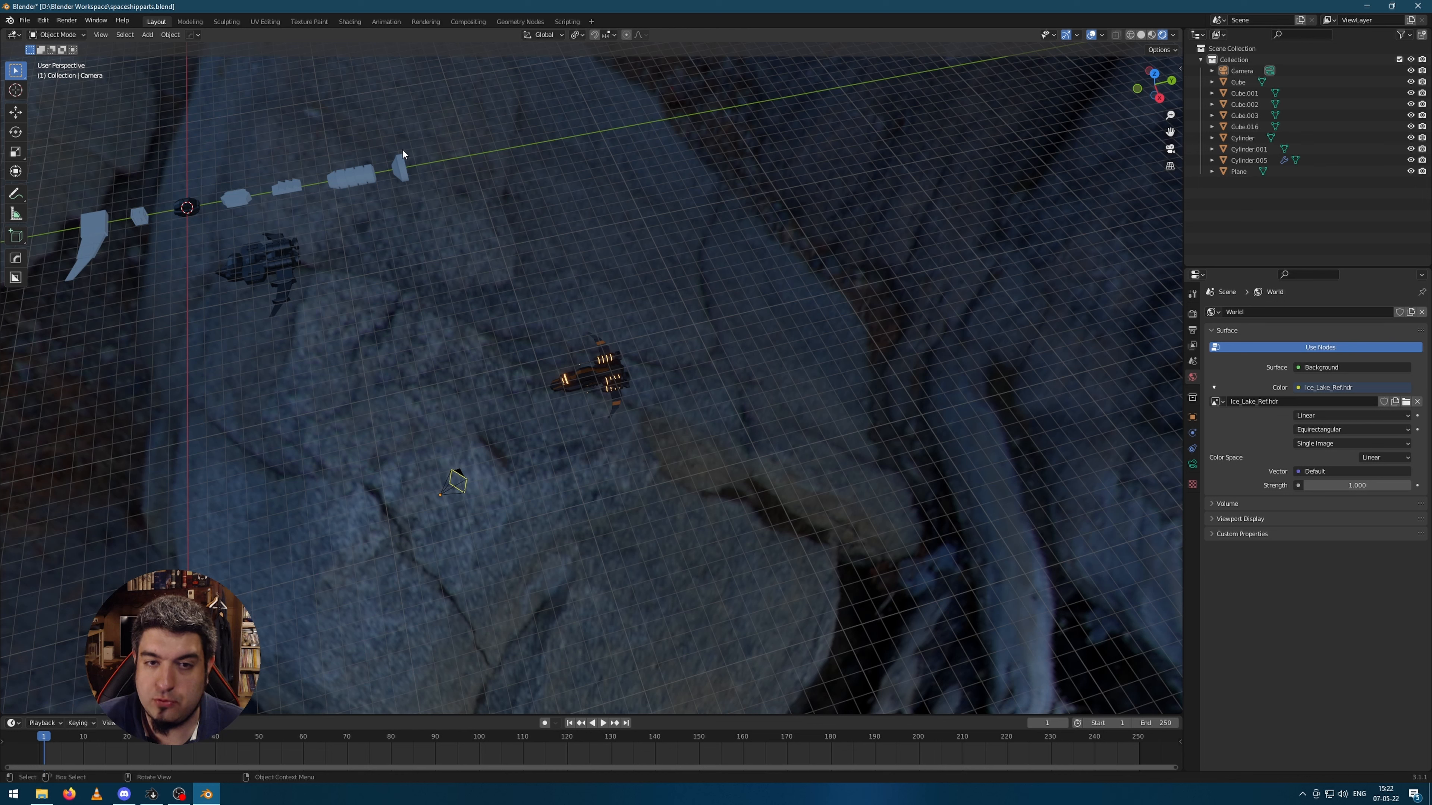
- Add a mesh plane and move it out behind the second spaceship
key(q)
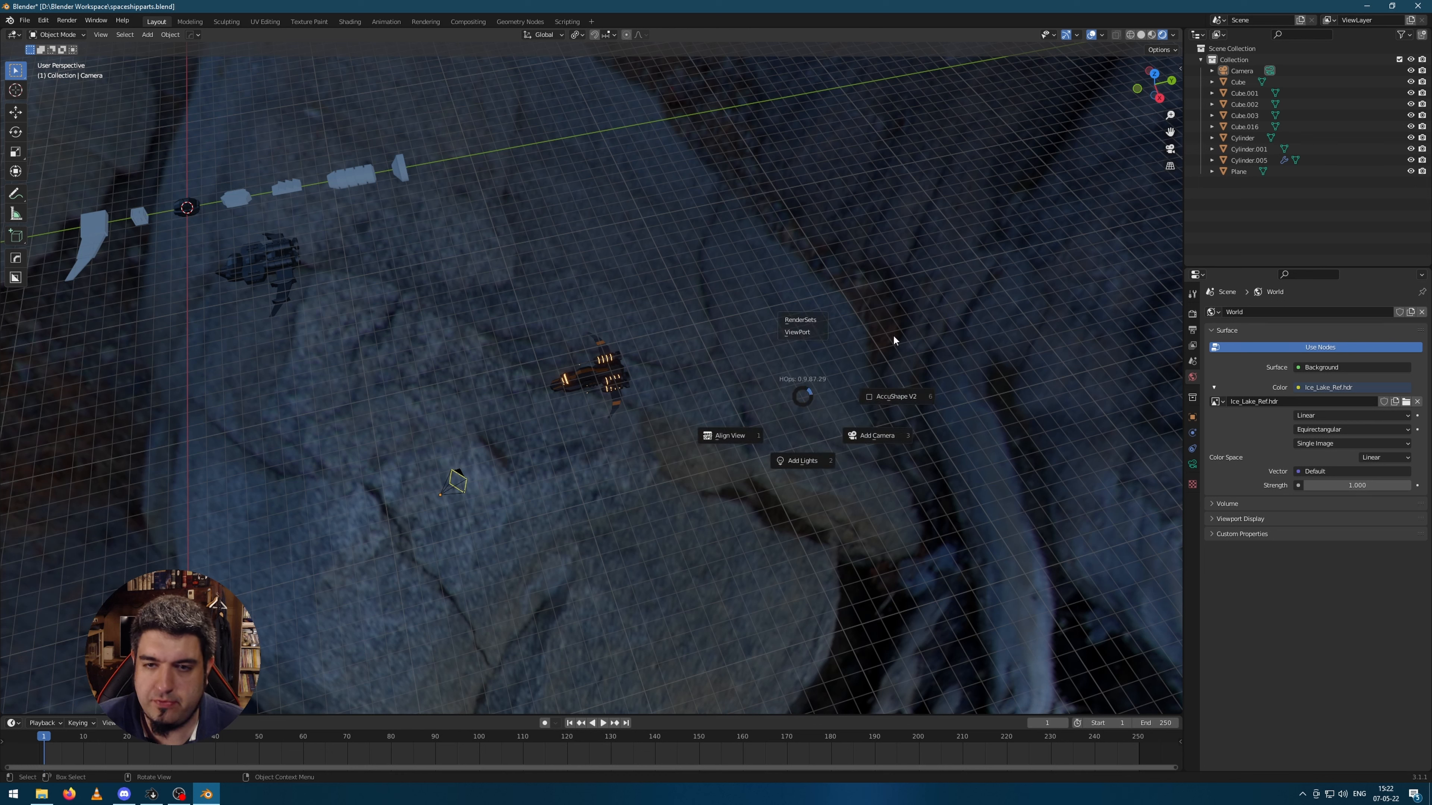
key(Escape)
key(shift+a)
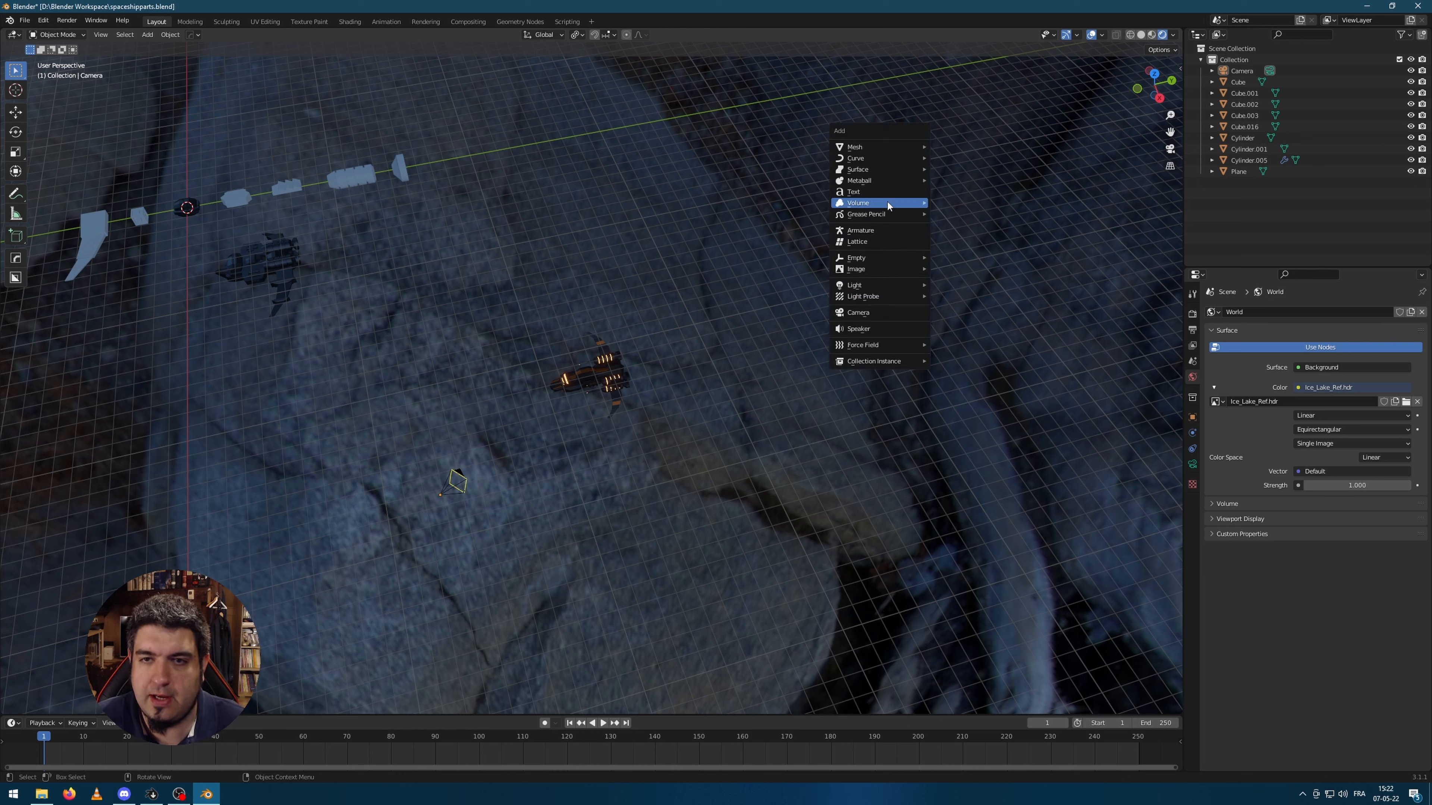
mouse_move(876, 148)
click(958, 157)
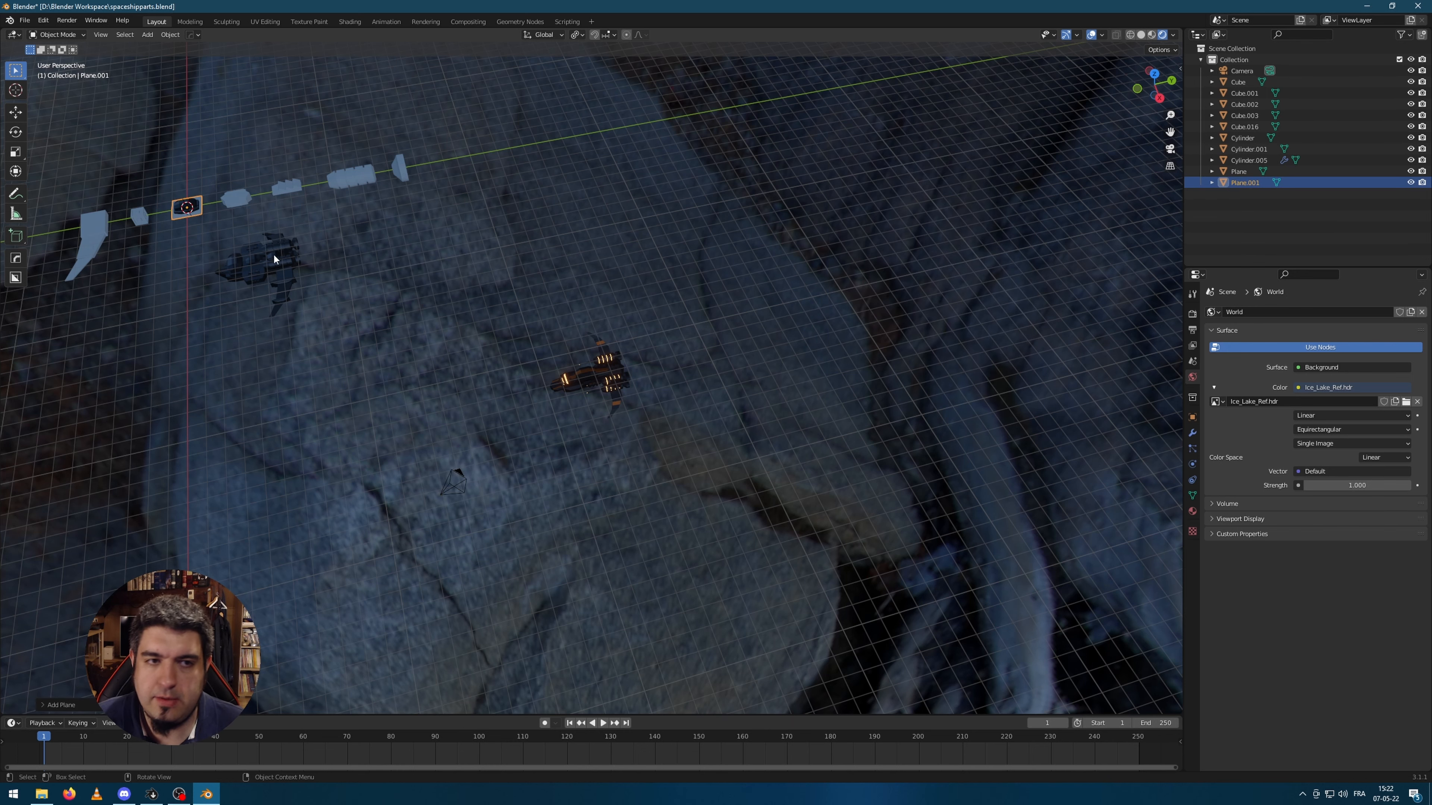
middle_drag(284, 263, 287, 283)
scroll(287, 283, down, 3)
key(g)
click(928, 301)
- Stand the plane upright by rotating it 90 degrees about X and 90 degrees about Z
text(rx90)
key(Return)
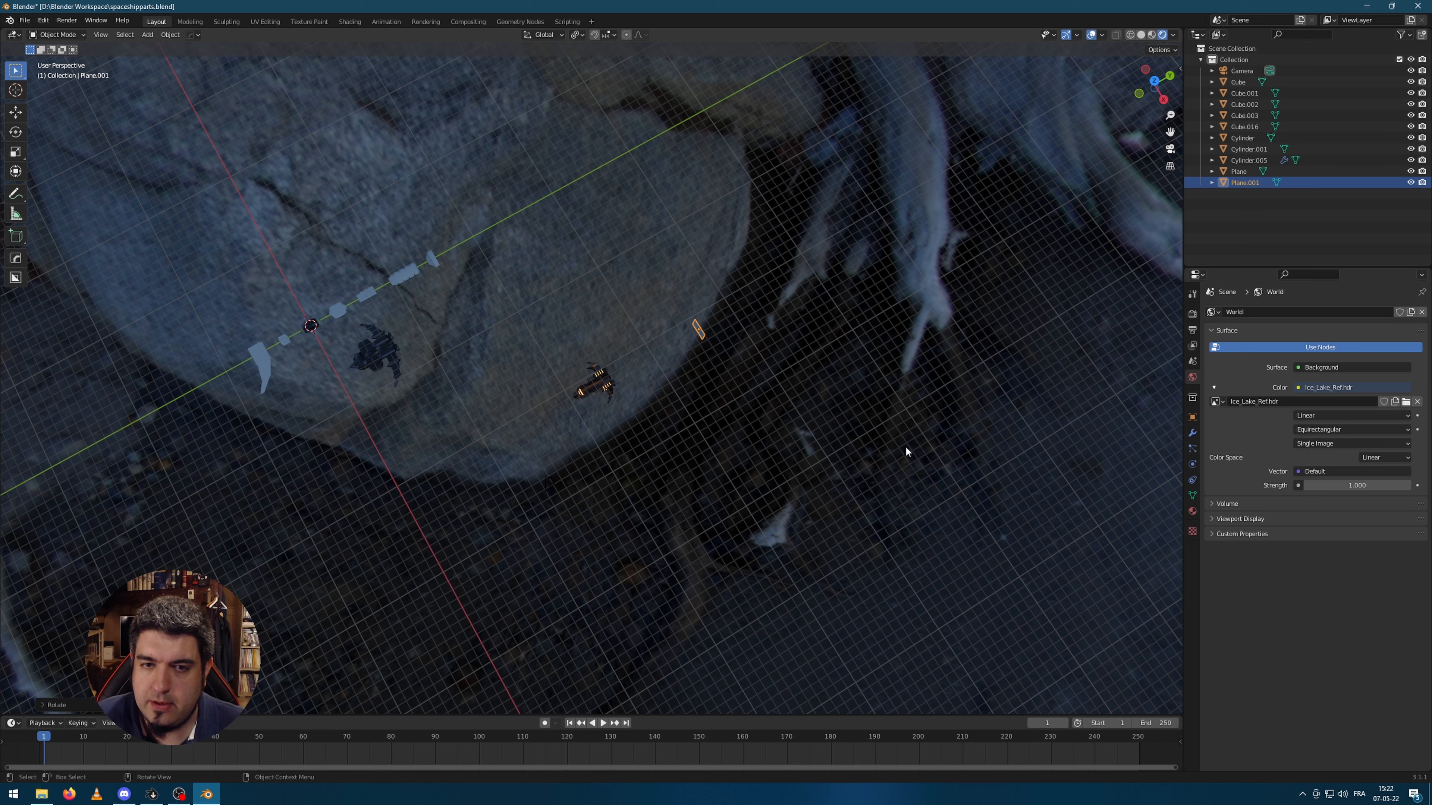
text(rz90)
key(Return)
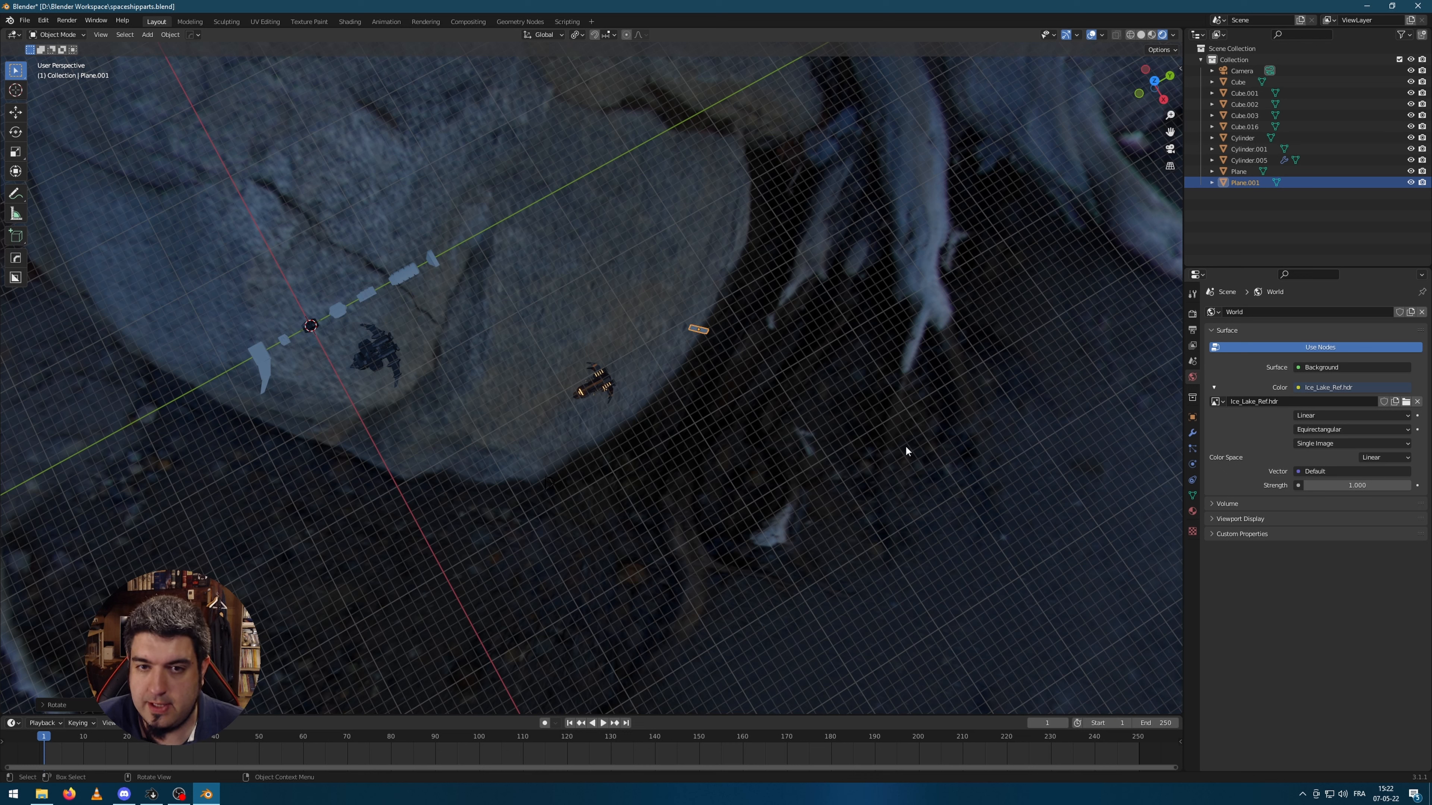
- Scale the plane up by a factor of 10, twice in a row
key(s)
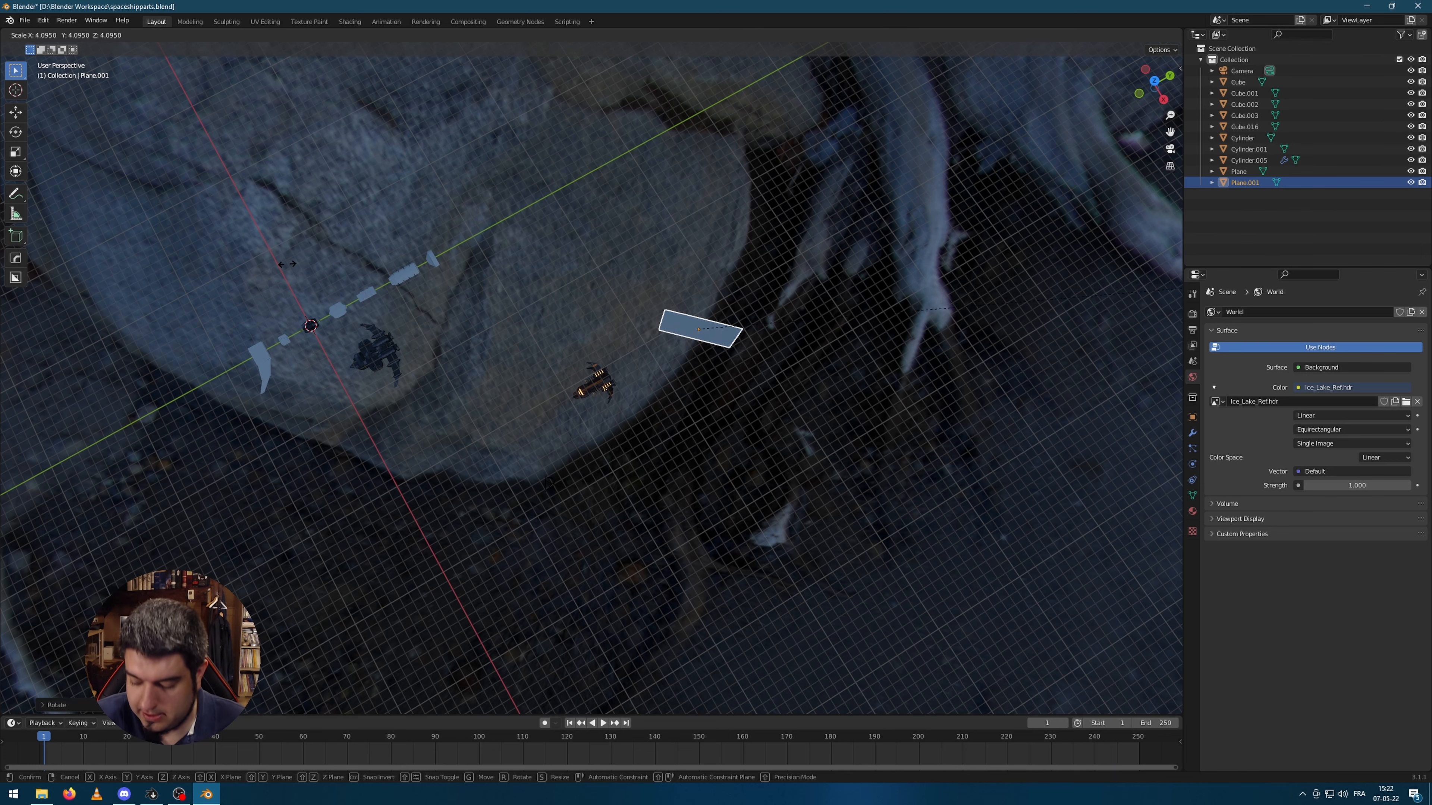
text(10)
key(Return)
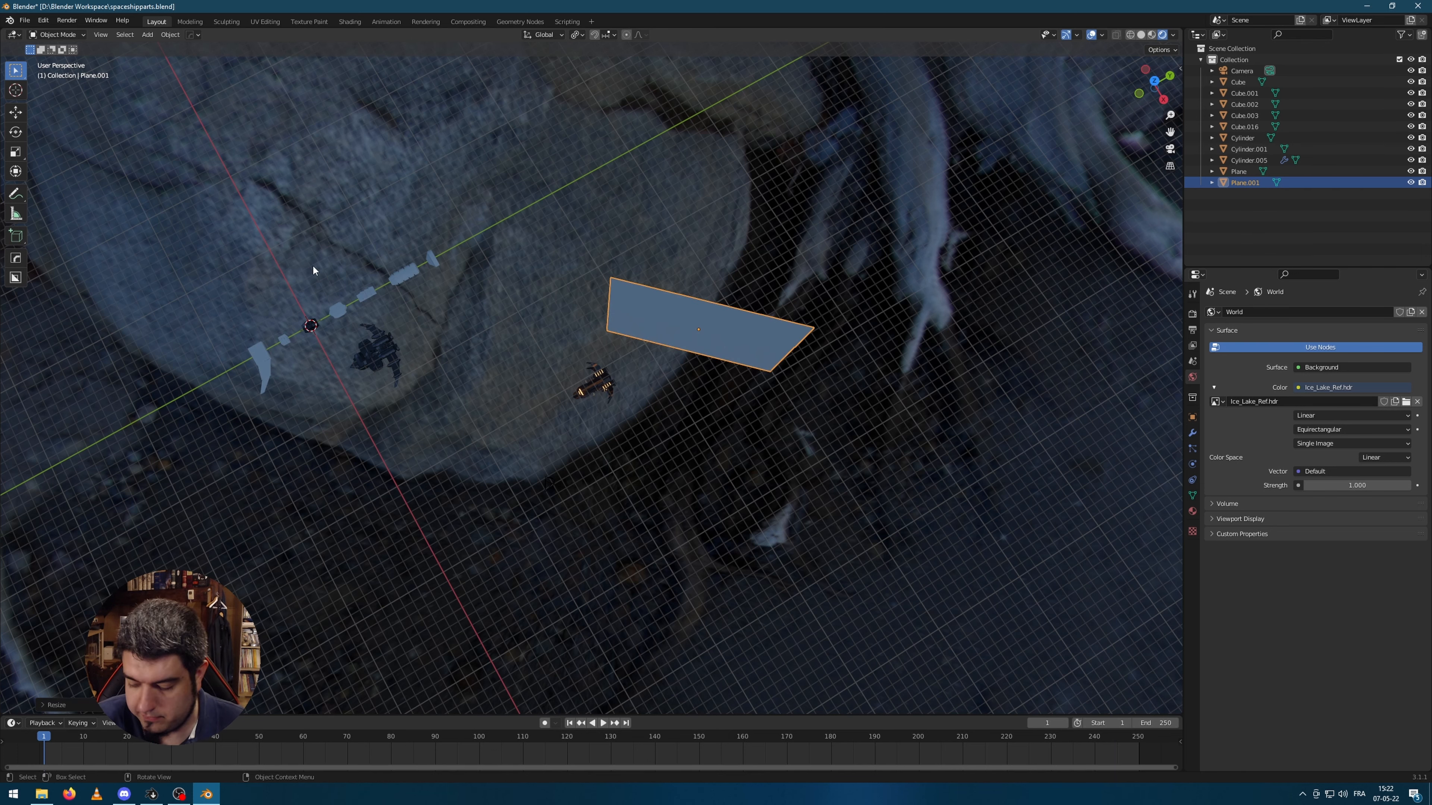
text(s10)
key(Return)
- Move the enlarged plane farther behind the ship, keeping its height locked
scroll(690, 313, down, 7)
scroll(690, 314, down, 2)
middle_drag(690, 313, 707, 348)
key(g)
key(shift+z)
click(837, 209)
middle_drag(812, 367, 806, 267)
scroll(1010, 344, up, 3)
- Create a new material for the plane and use an Image Texture for its base color
click(1192, 510)
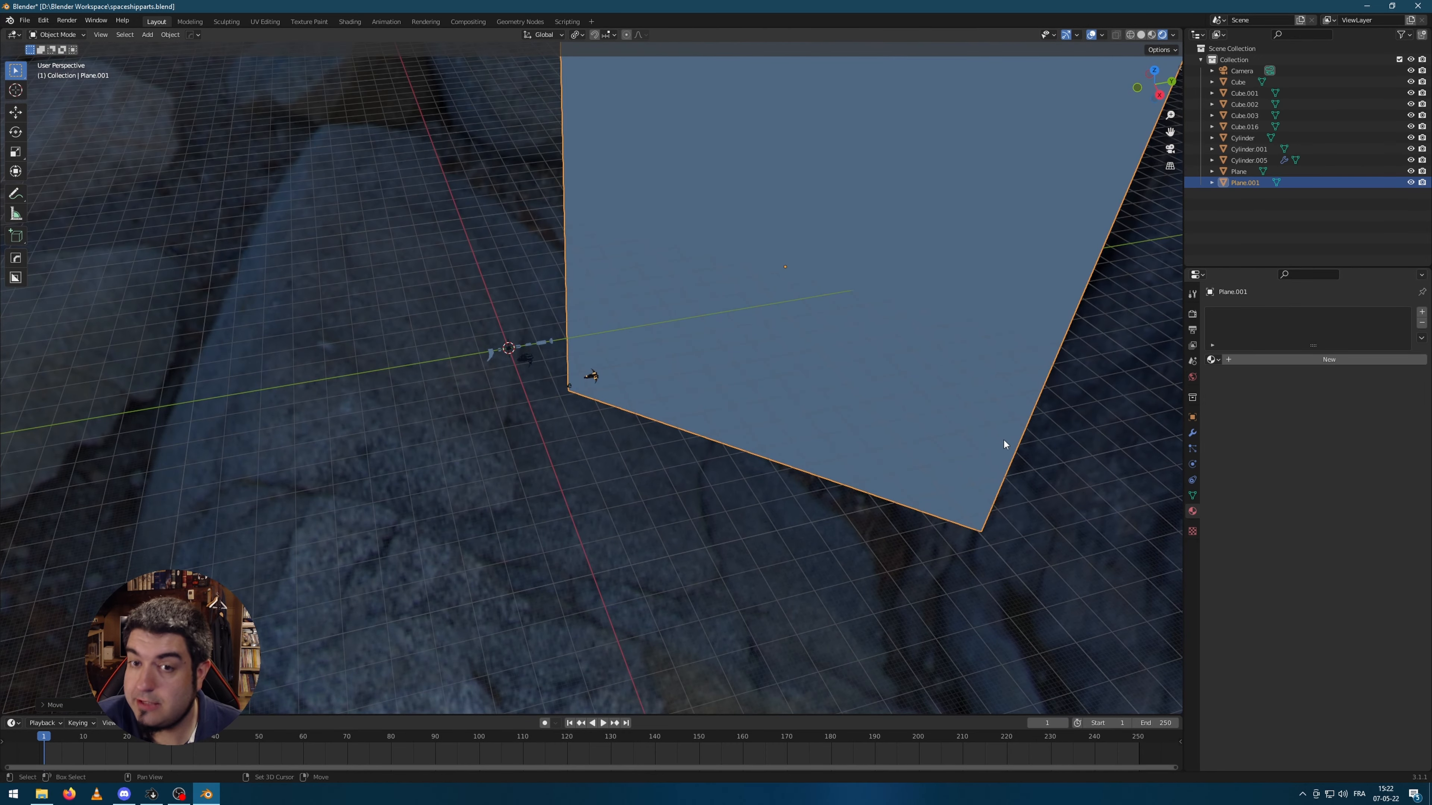
scroll(948, 438, down, 3)
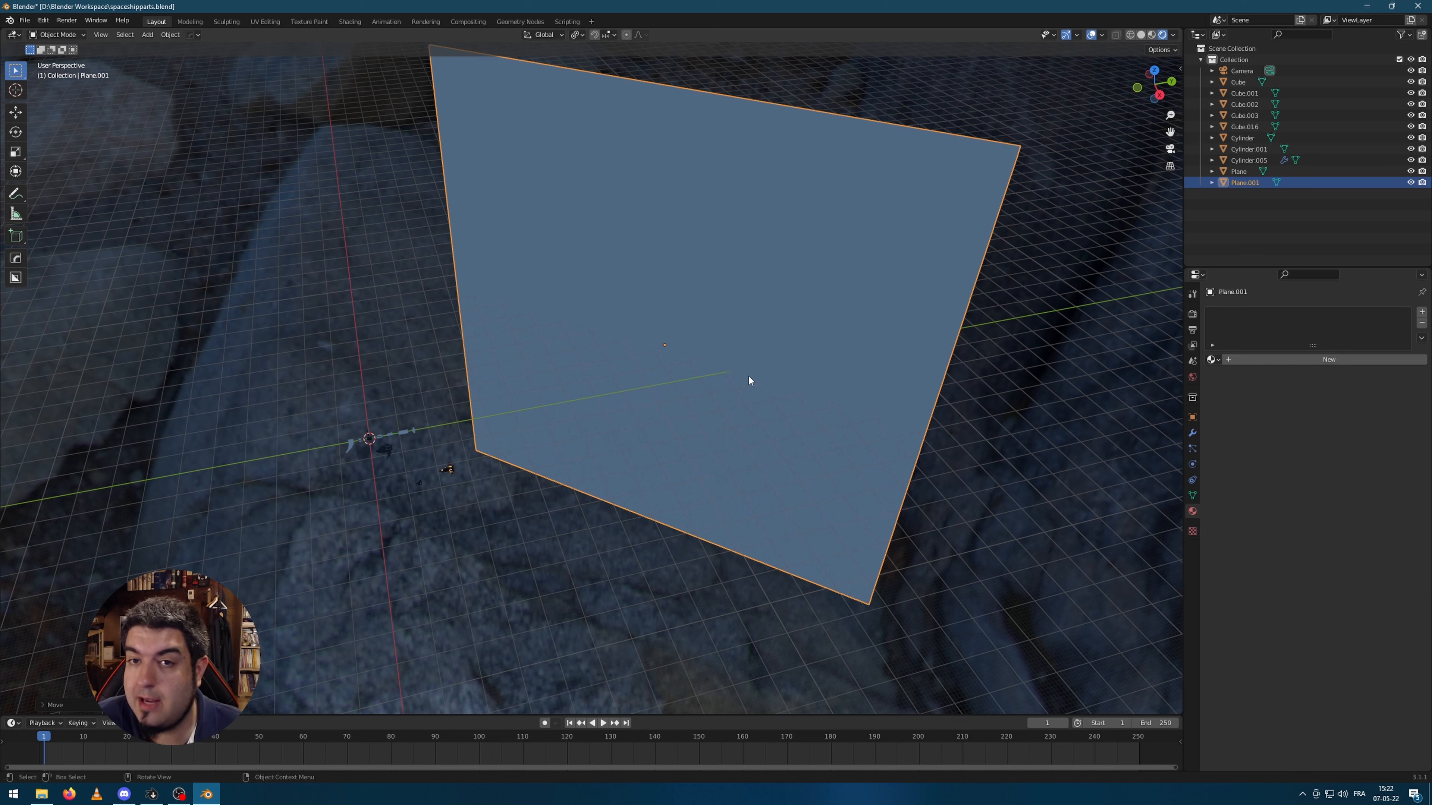
click(1309, 359)
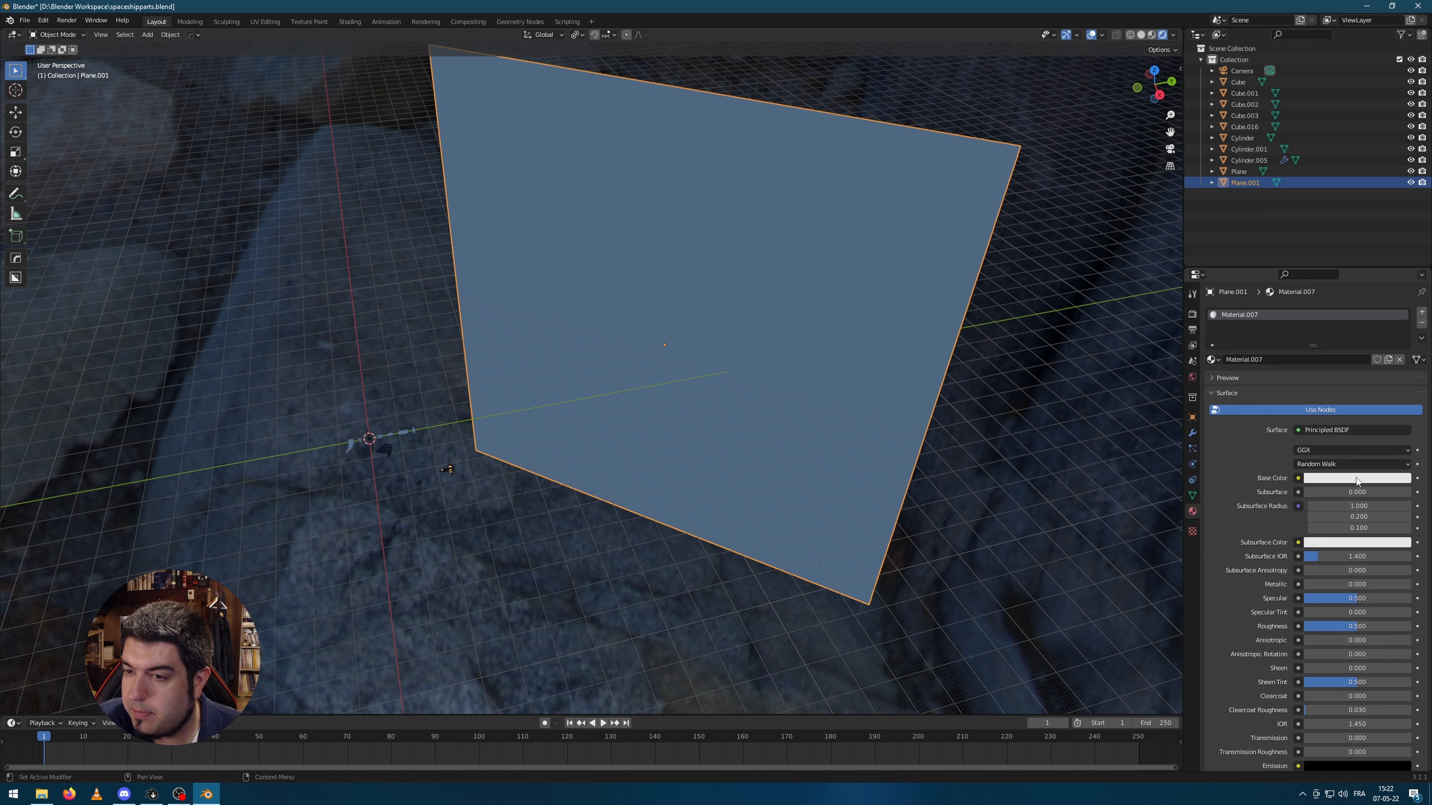
click(1298, 478)
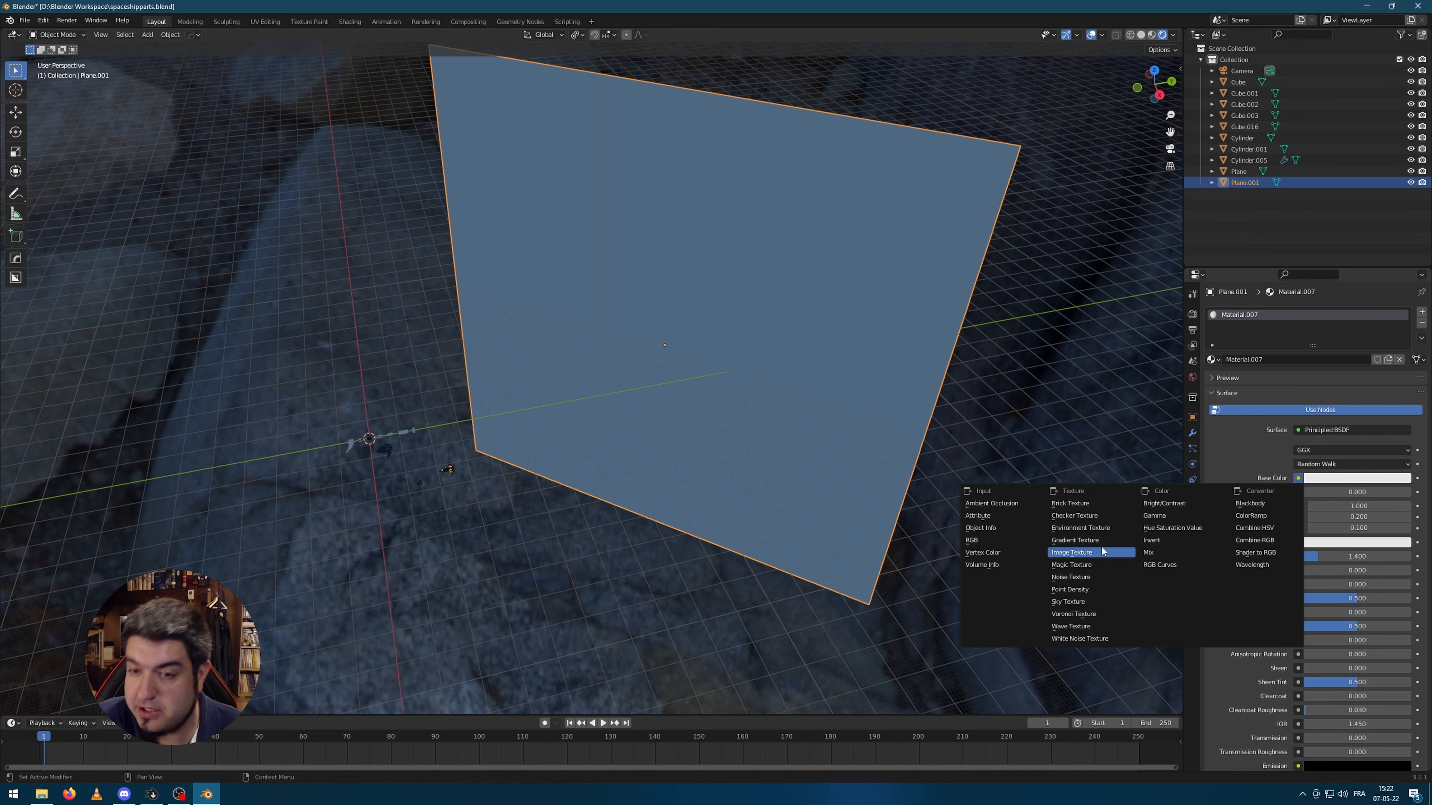
click(1090, 554)
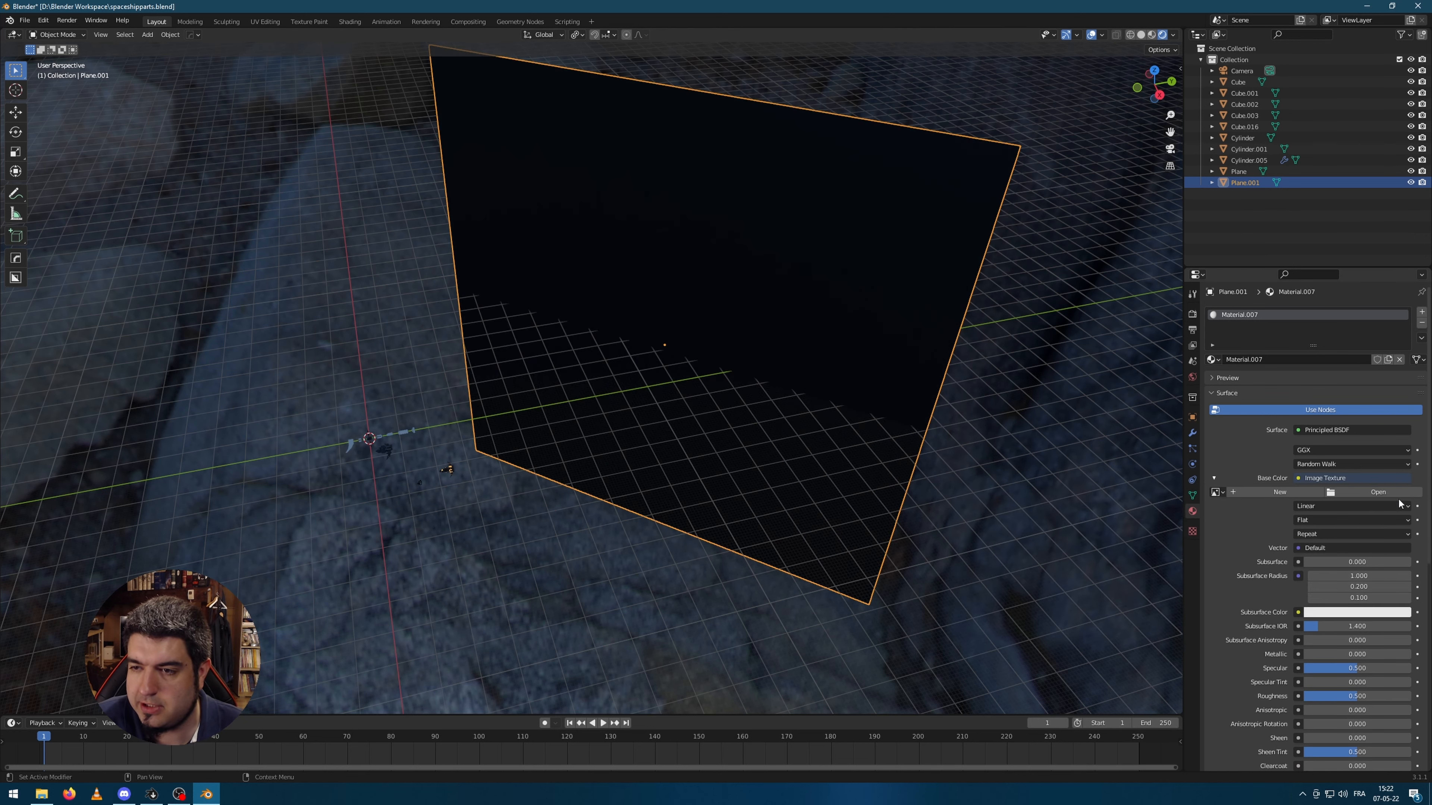
- Load the starry image pngegg.png from the Textures folder into the plane's image texture
click(1390, 494)
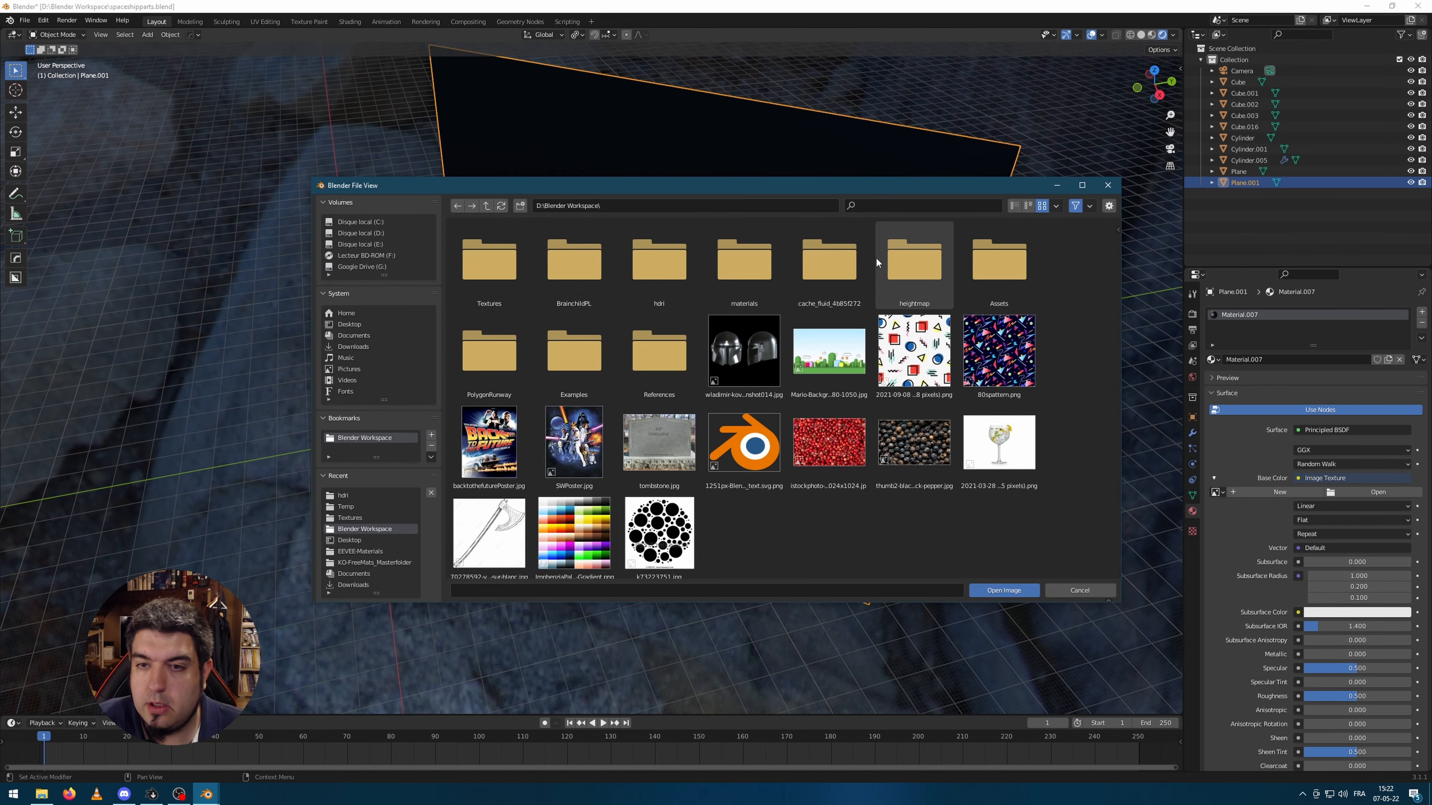
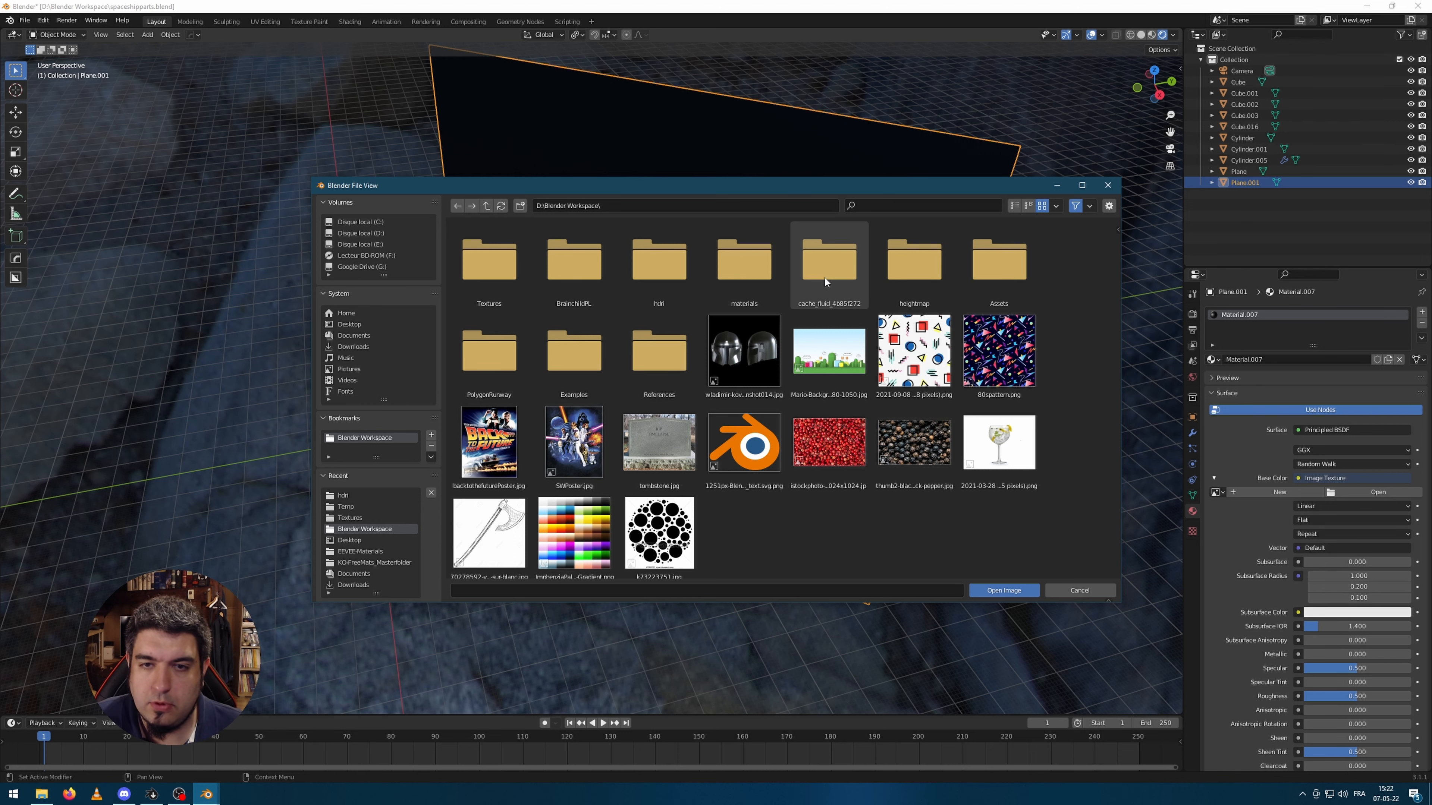
double_click(473, 260)
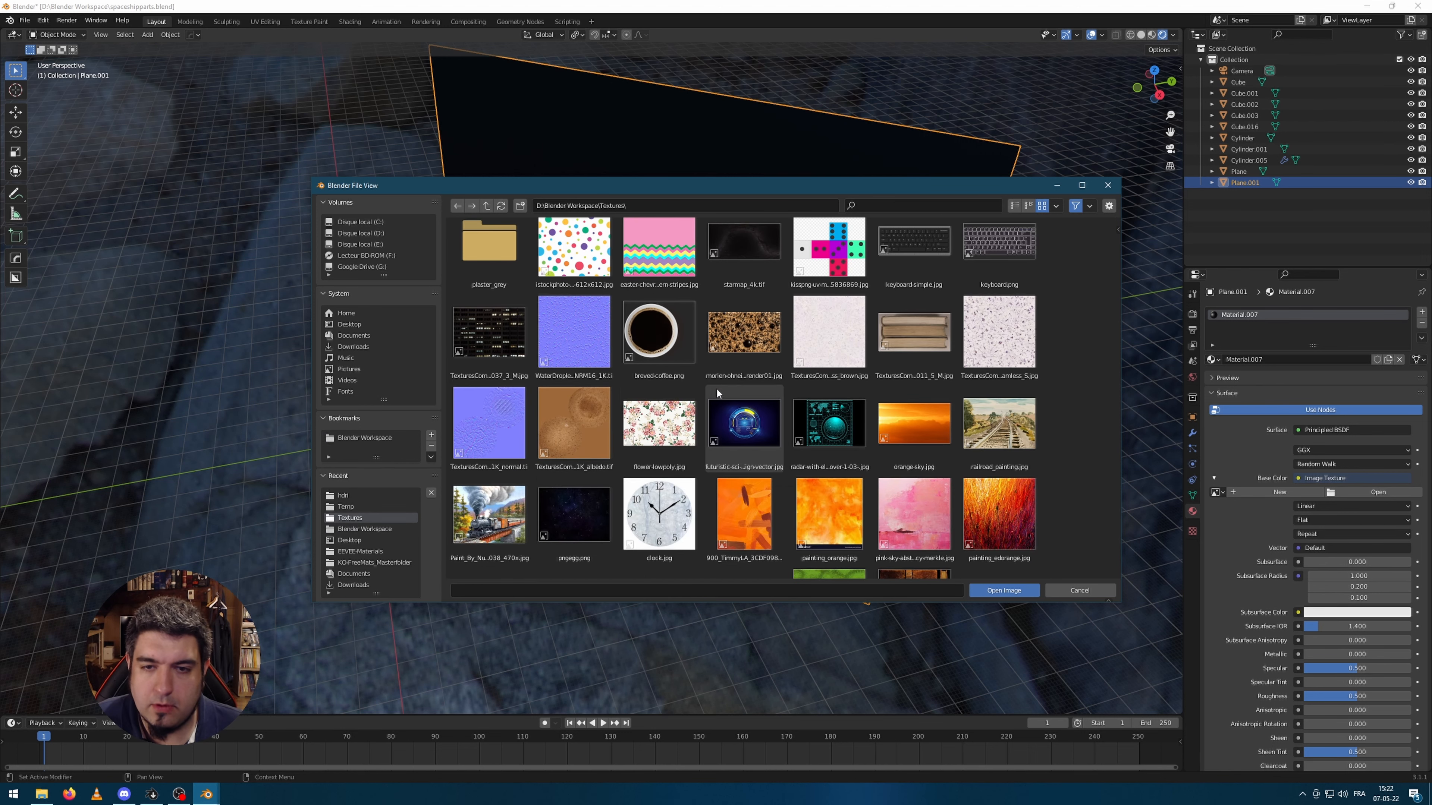
scroll(718, 394, down, 1)
click(573, 424)
scroll(574, 424, down, 1)
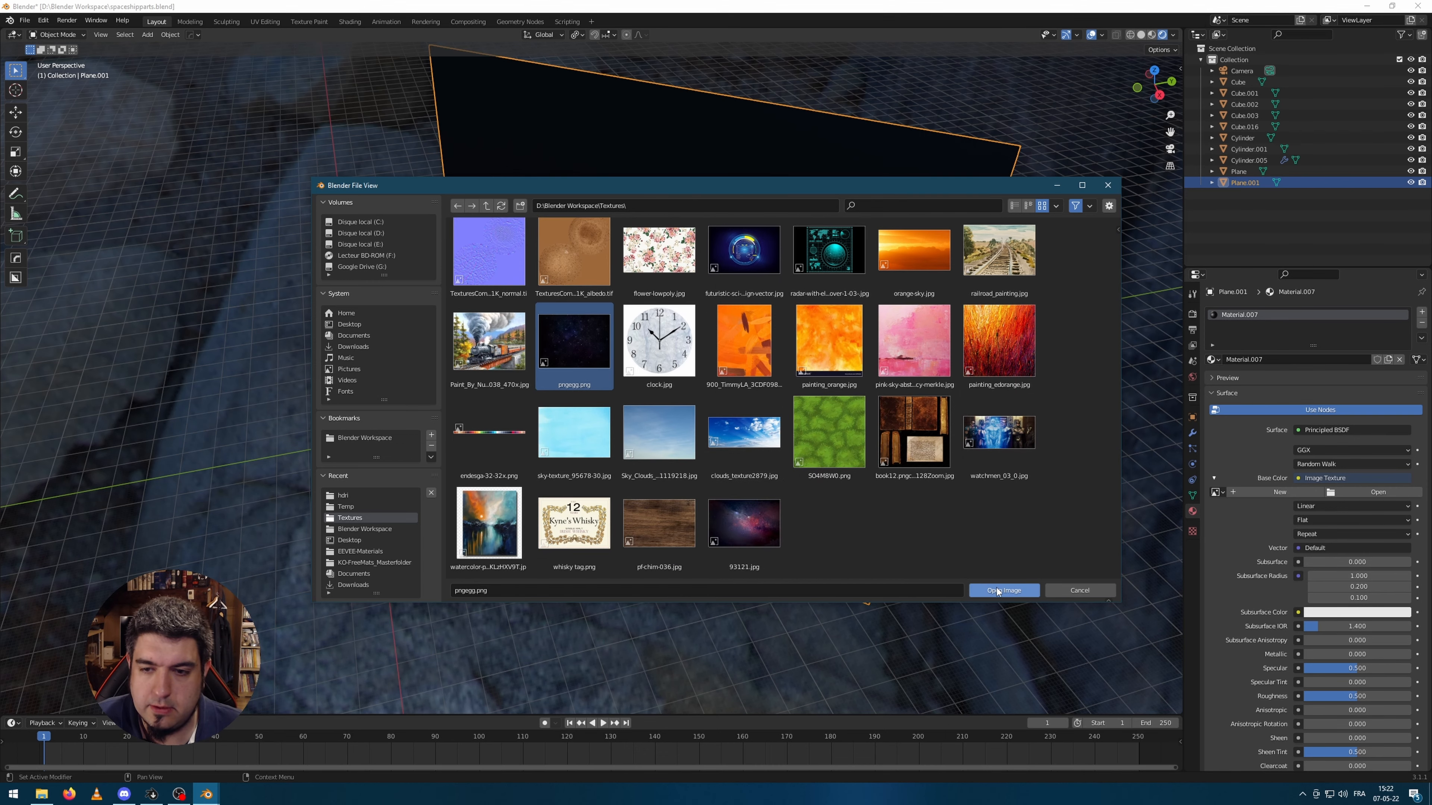
scroll(582, 347, up, 1)
double_click(582, 347)
- Apply the scale of the starry plane
key(ctrl+a)
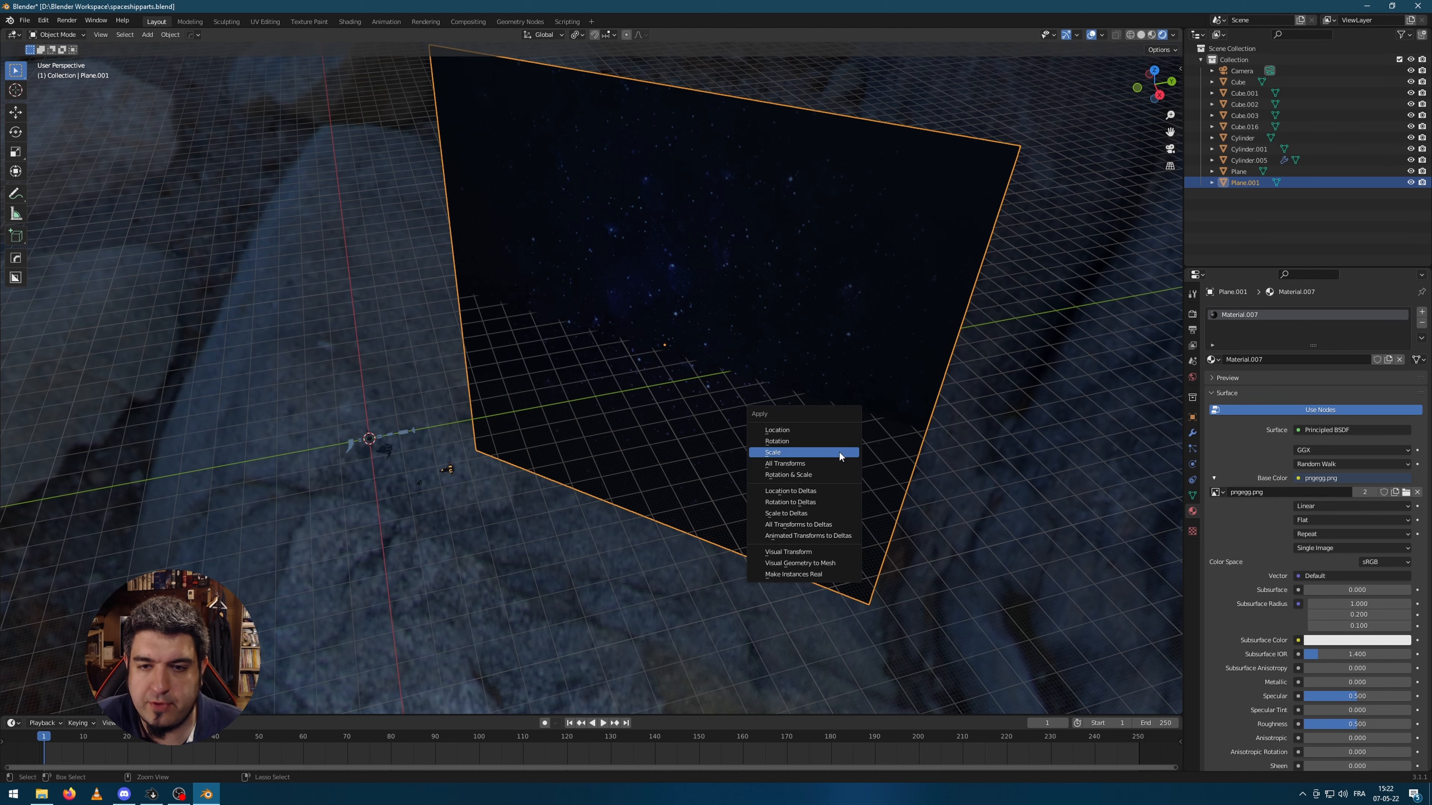
click(839, 452)
middle_drag(724, 162, 768, 334)
- Lower the starry plane along Z and shift it horizontally until it sits behind the ship in the camera view
key(KP_0)
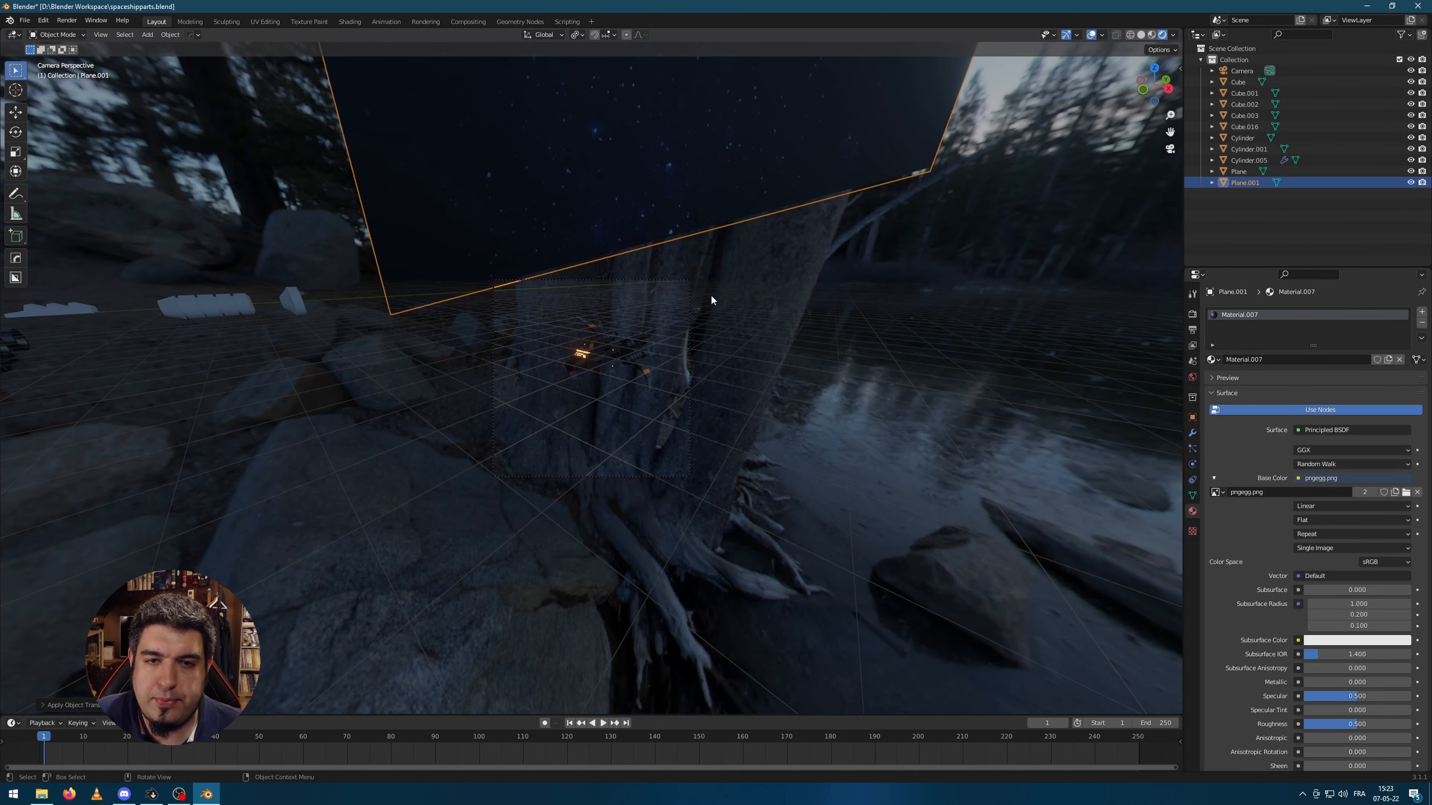
key(KP_0)
key(KP_0)
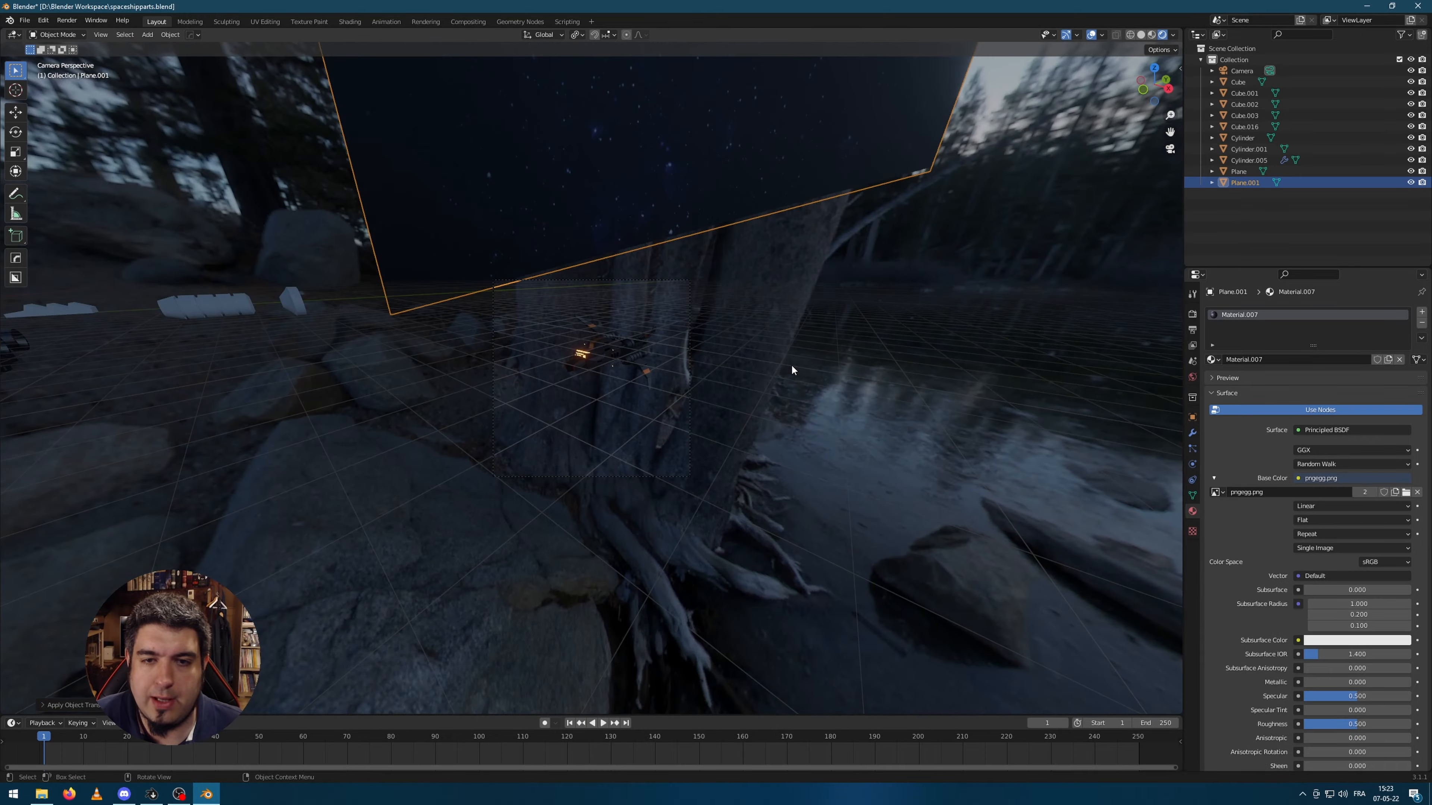
key(g)
key(z)
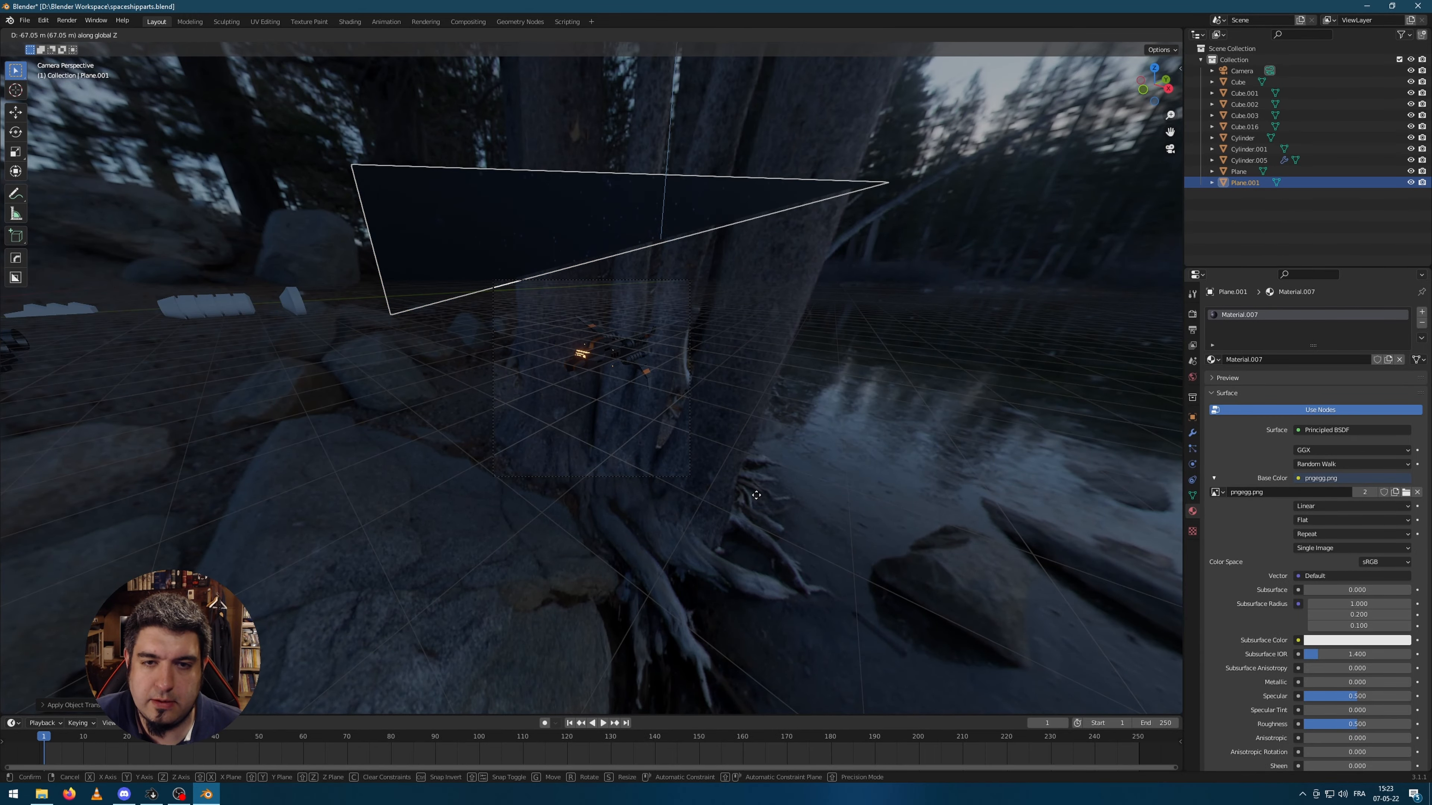
key(KP_0)
key(shift+z)
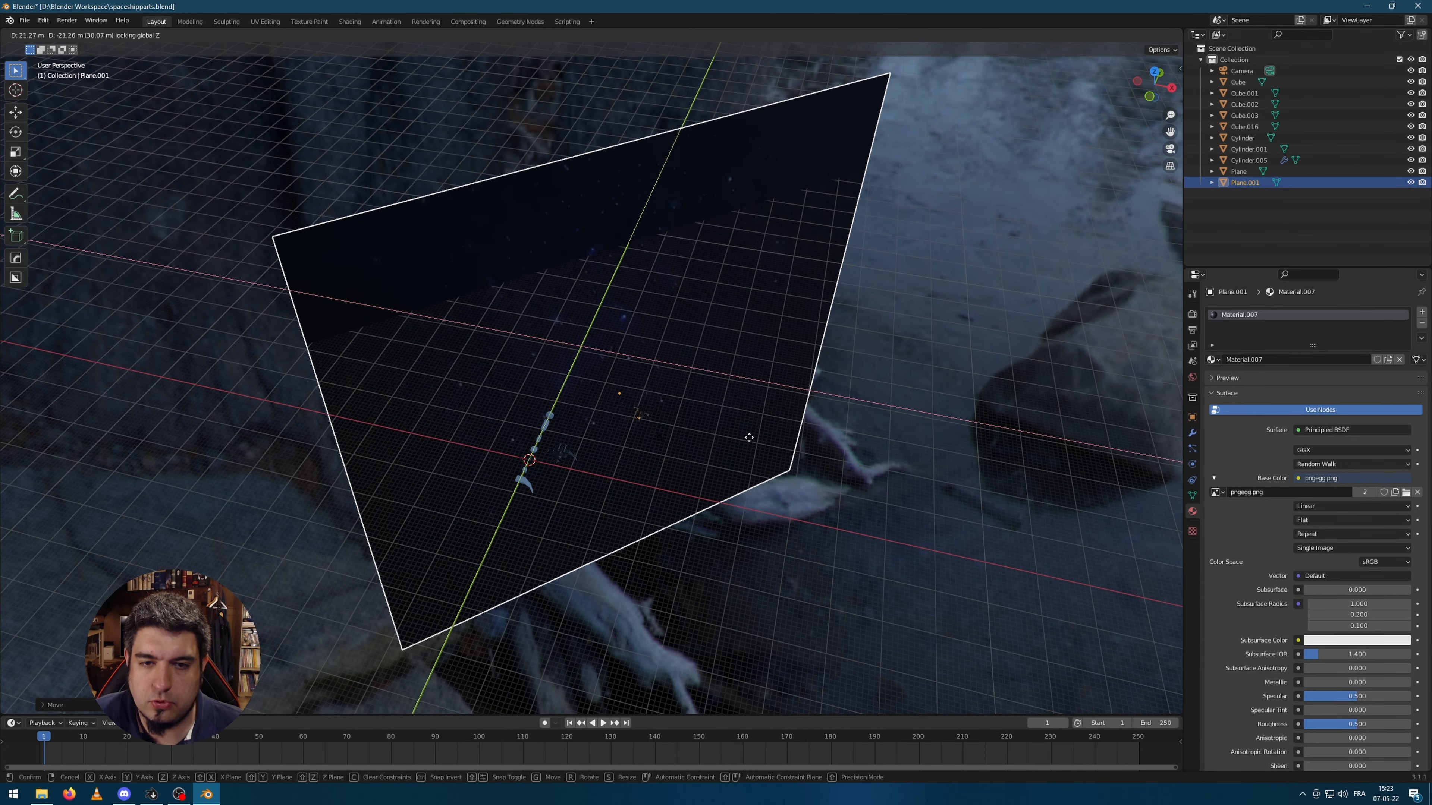
click(729, 419)
key(KP_0)
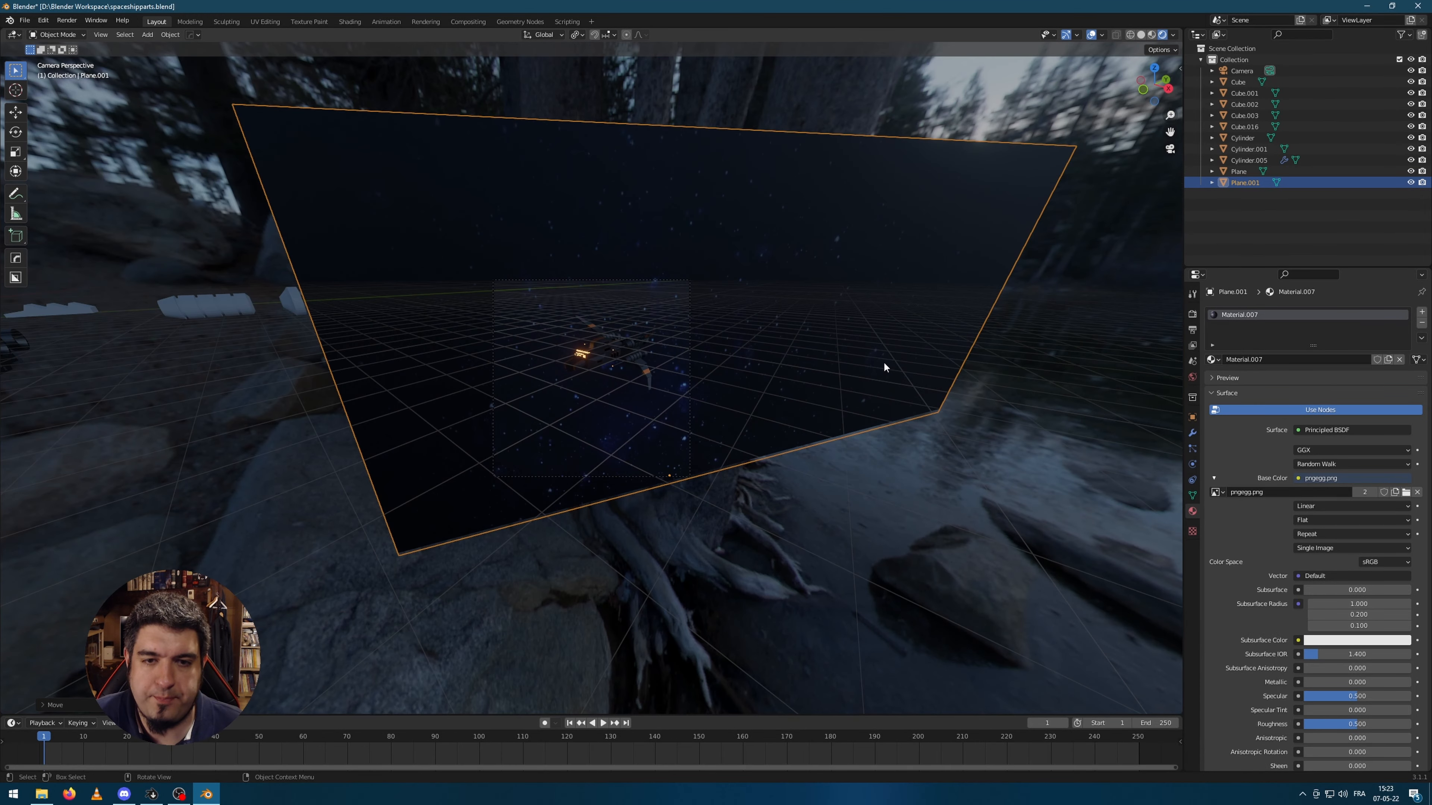
- Scale the starry plane down, adjust its size along X and move it to cover the camera frame
key(s)
click(969, 361)
key(s)
key(x)
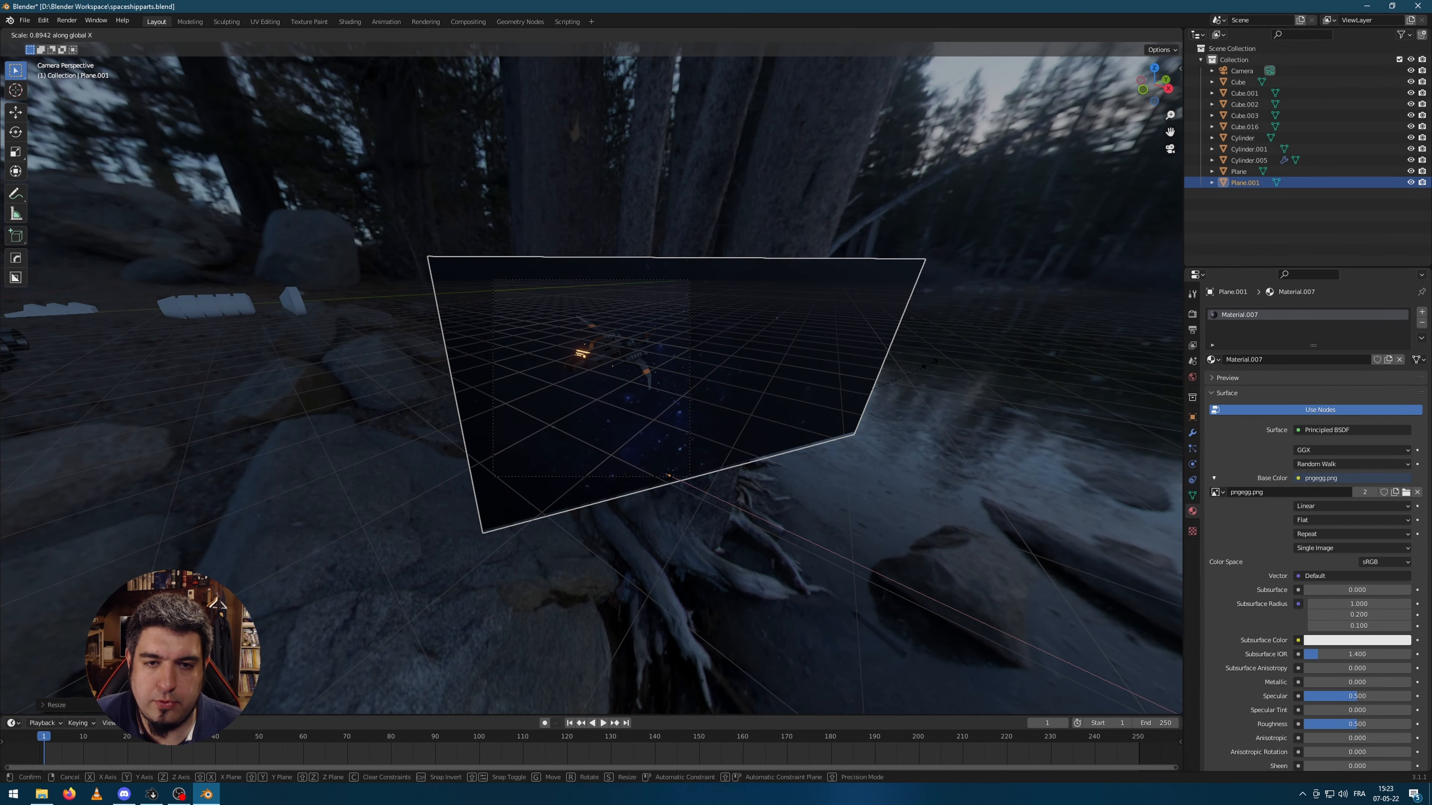
click(877, 388)
key(g)
click(505, 398)
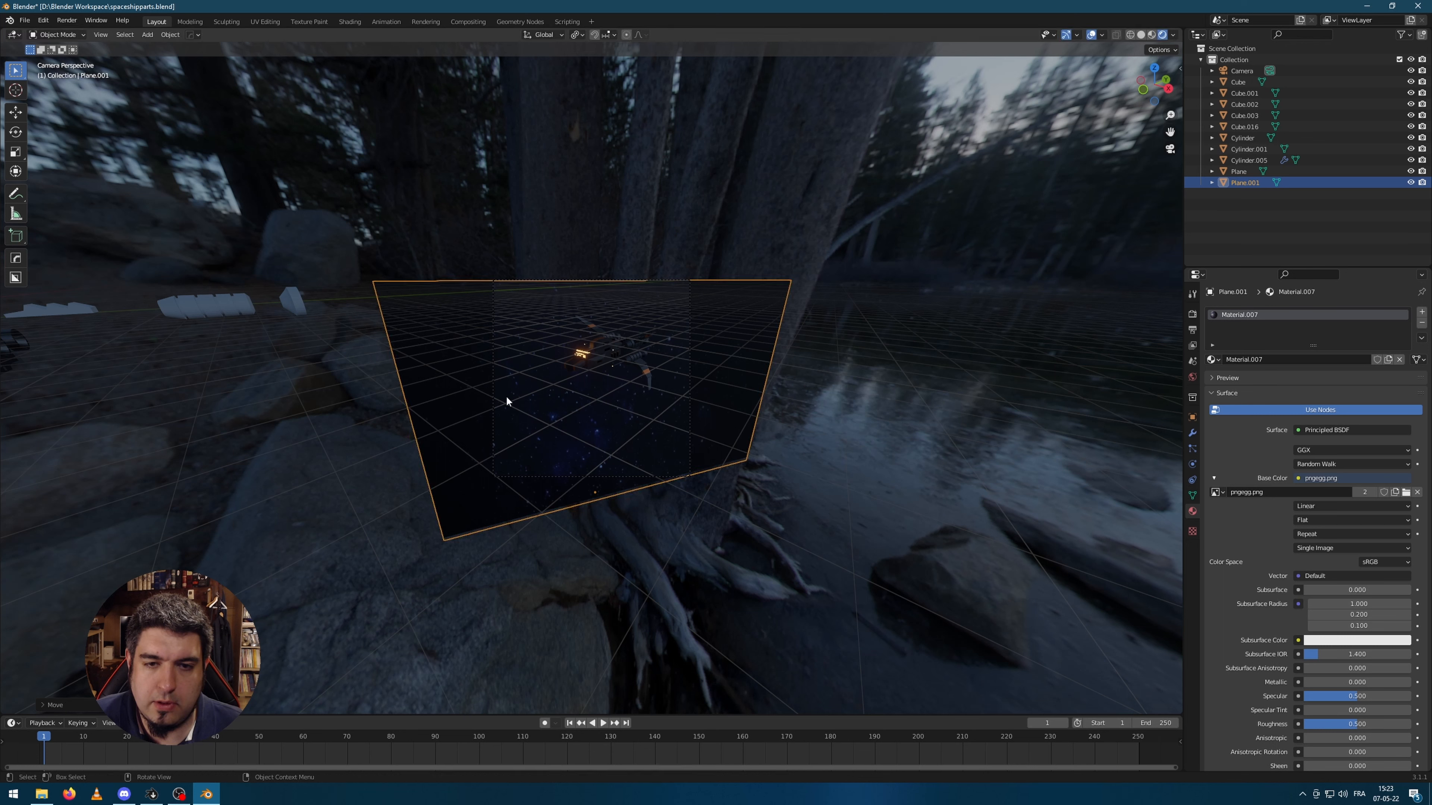
- Scale the starry plane up slightly and move it to cover the camera frame behind the ship
key(s)
click(785, 361)
scroll(785, 361, up, 3)
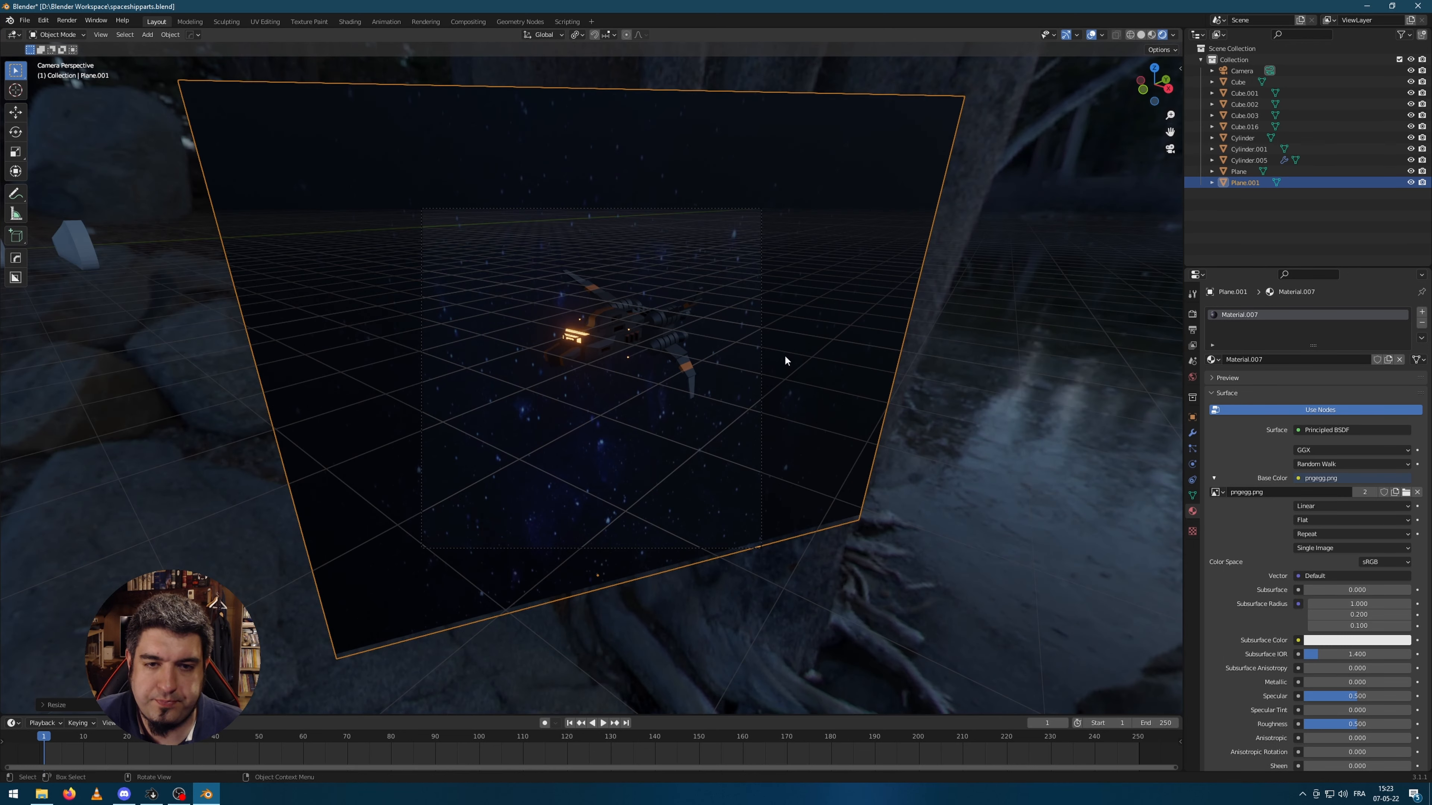
key(g)
click(798, 384)
scroll(797, 385, up, 2)
- Apply the scale of the starry plane
click(656, 316)
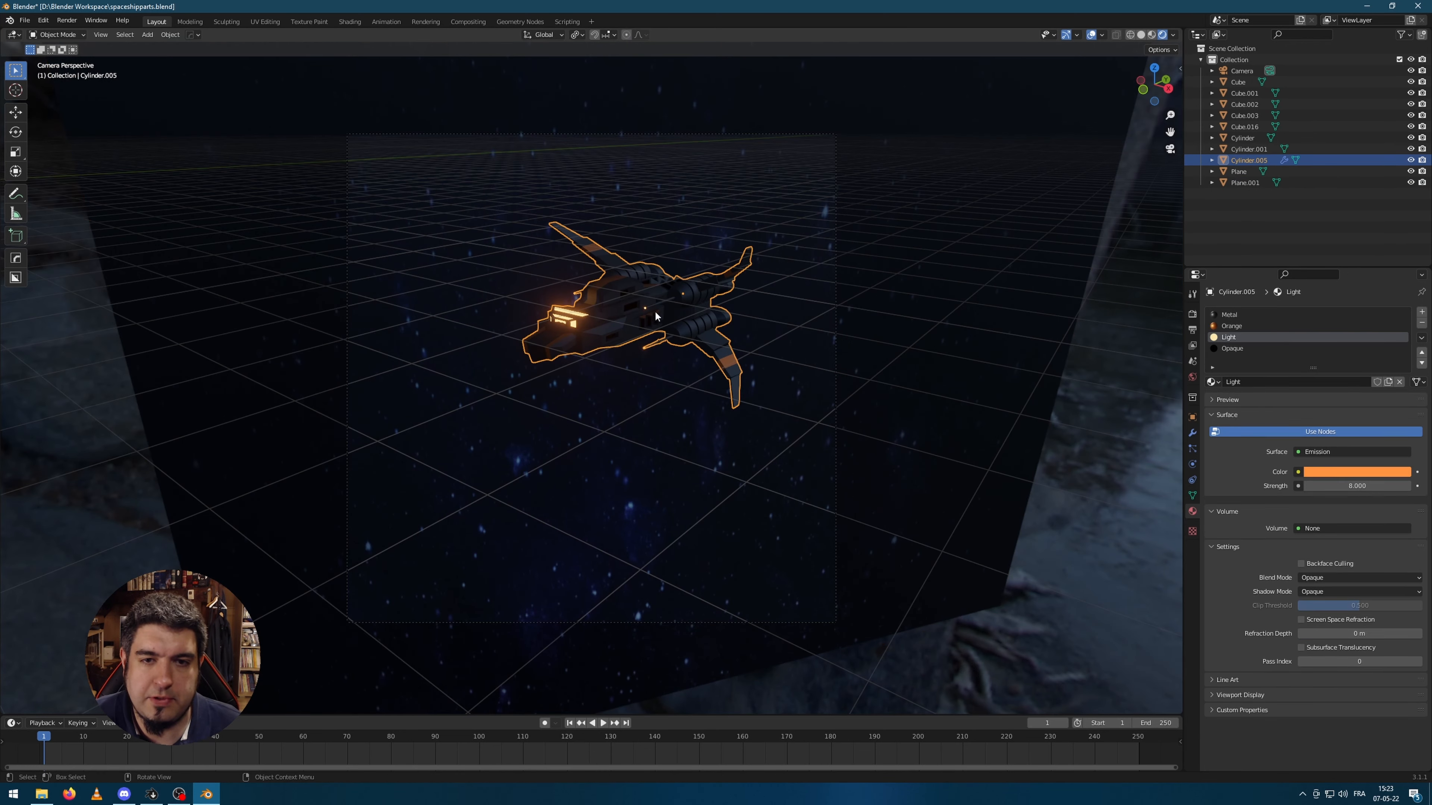
scroll(866, 428, up, 2)
scroll(750, 452, down, 2)
click(929, 449)
key(ctrl+a)
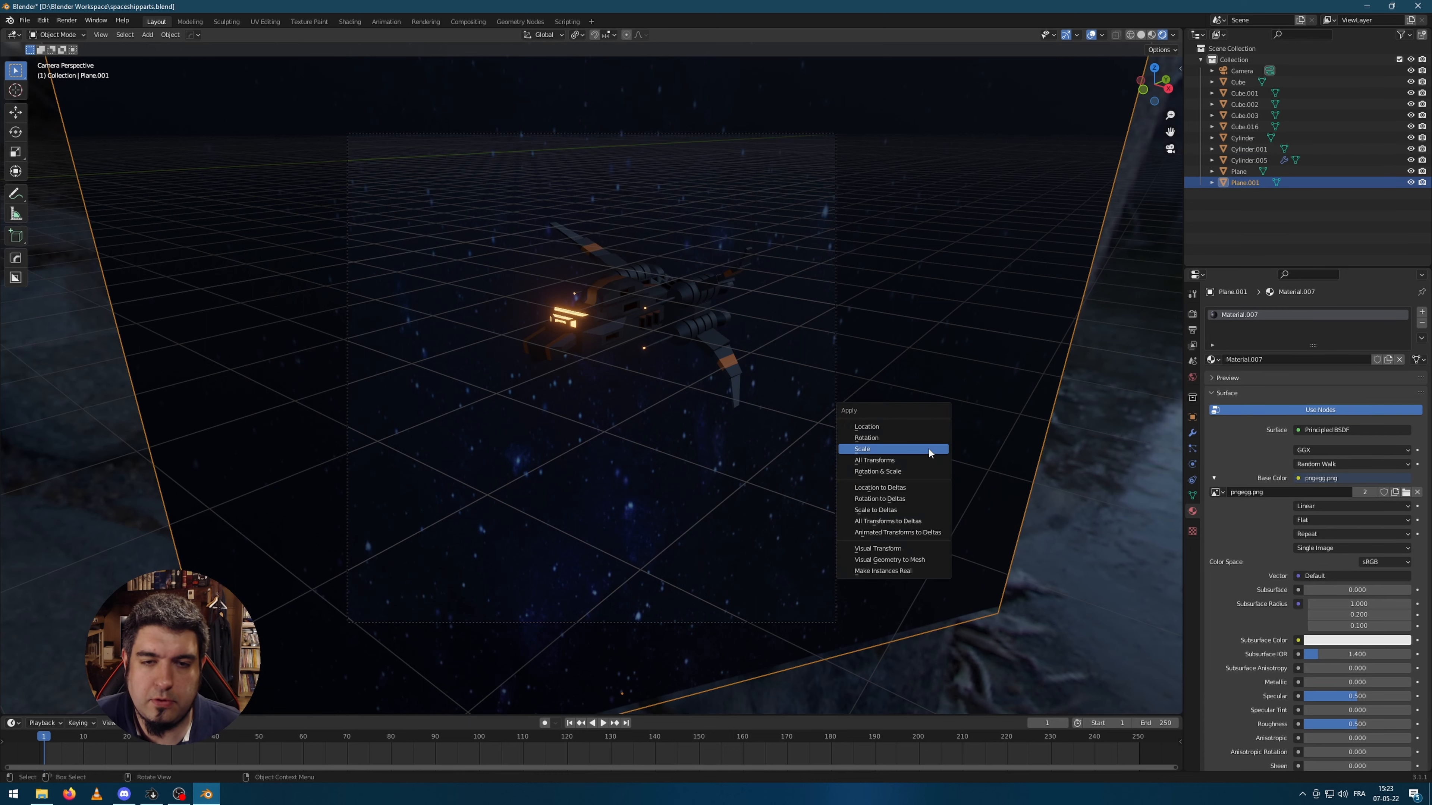
click(928, 449)
scroll(959, 412, down, 2)
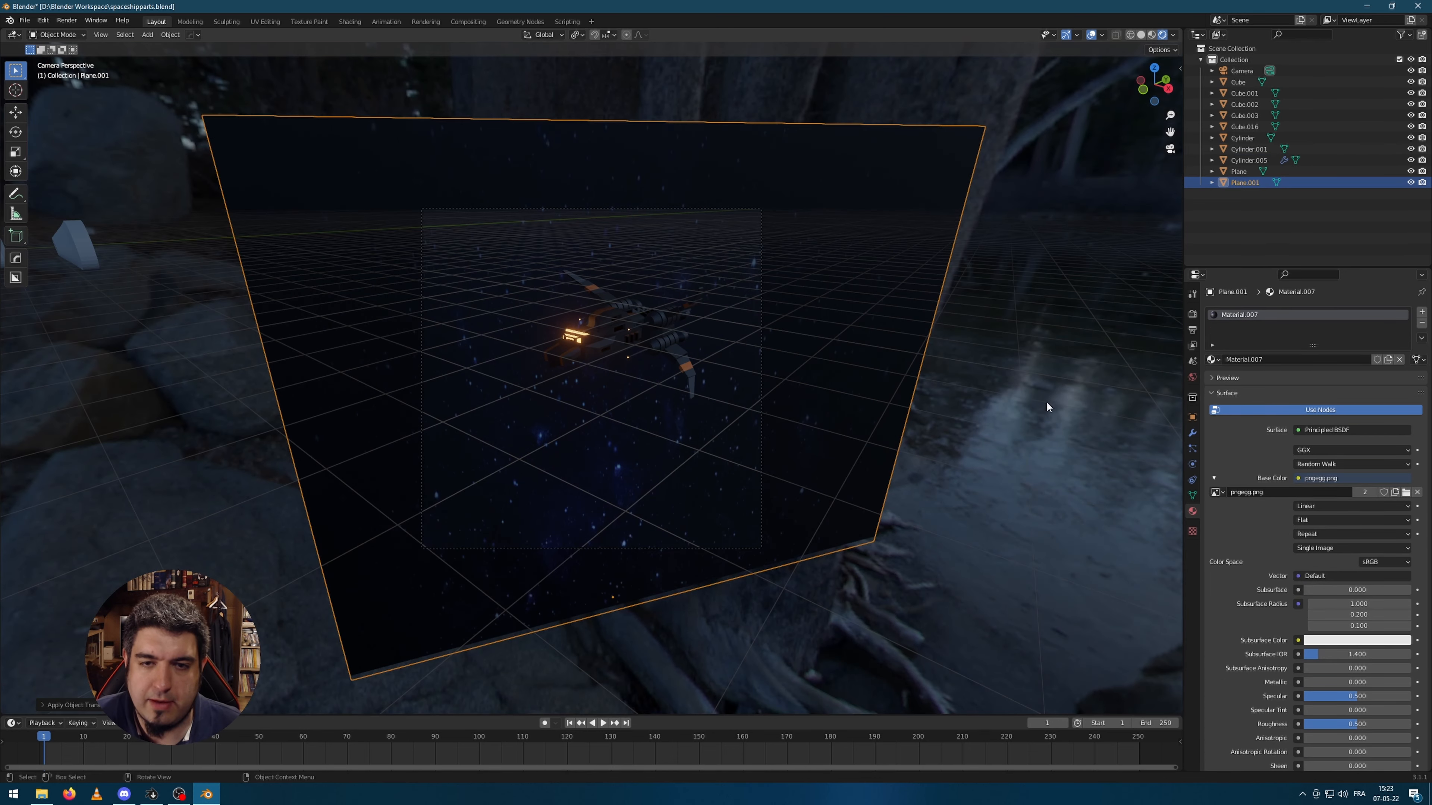
- Duplicate the spaceship, place the copy below and to the right of the original, and scale it down to a small escort
scroll(1047, 407, up, 3)
click(654, 328)
key(g)
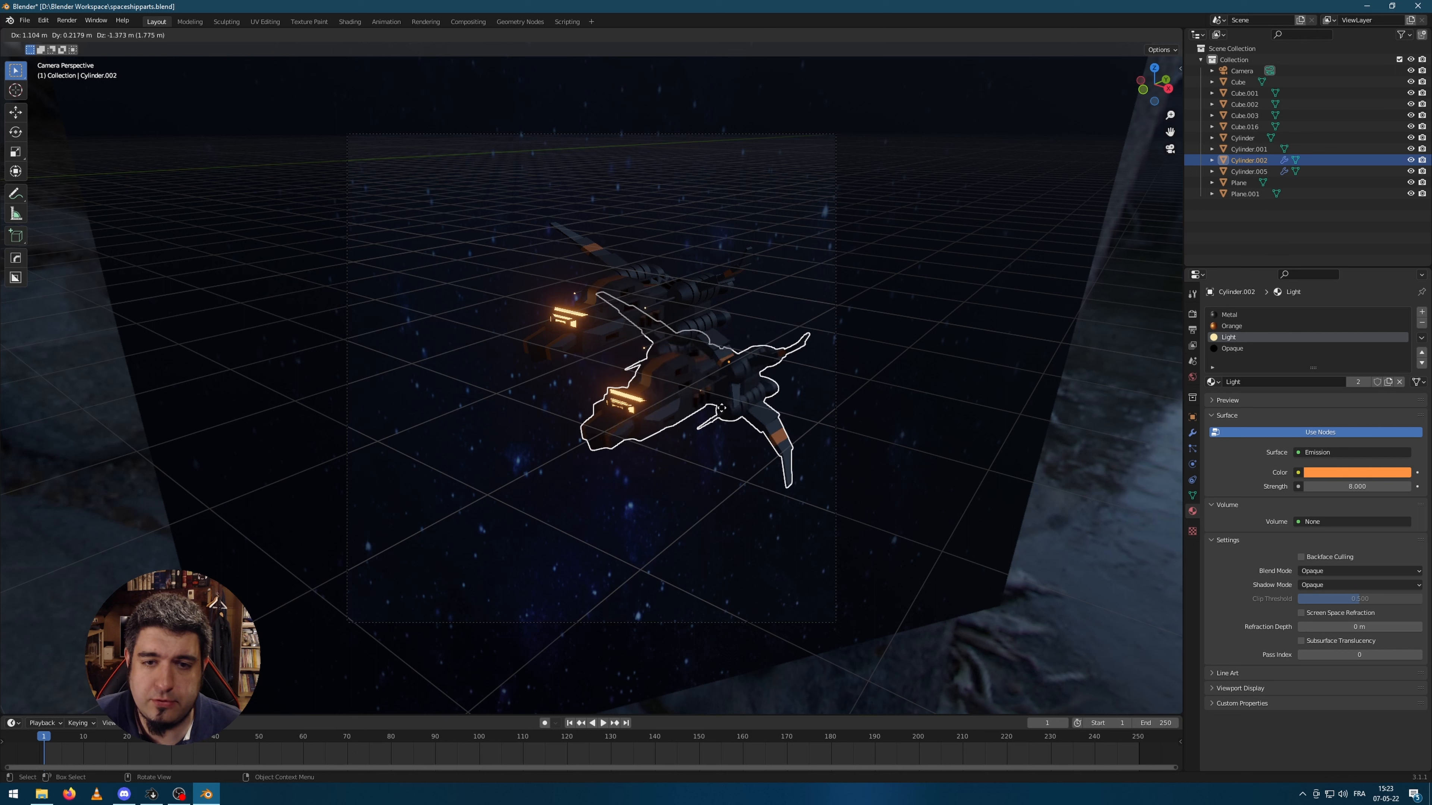
click(722, 518)
key(s)
click(821, 509)
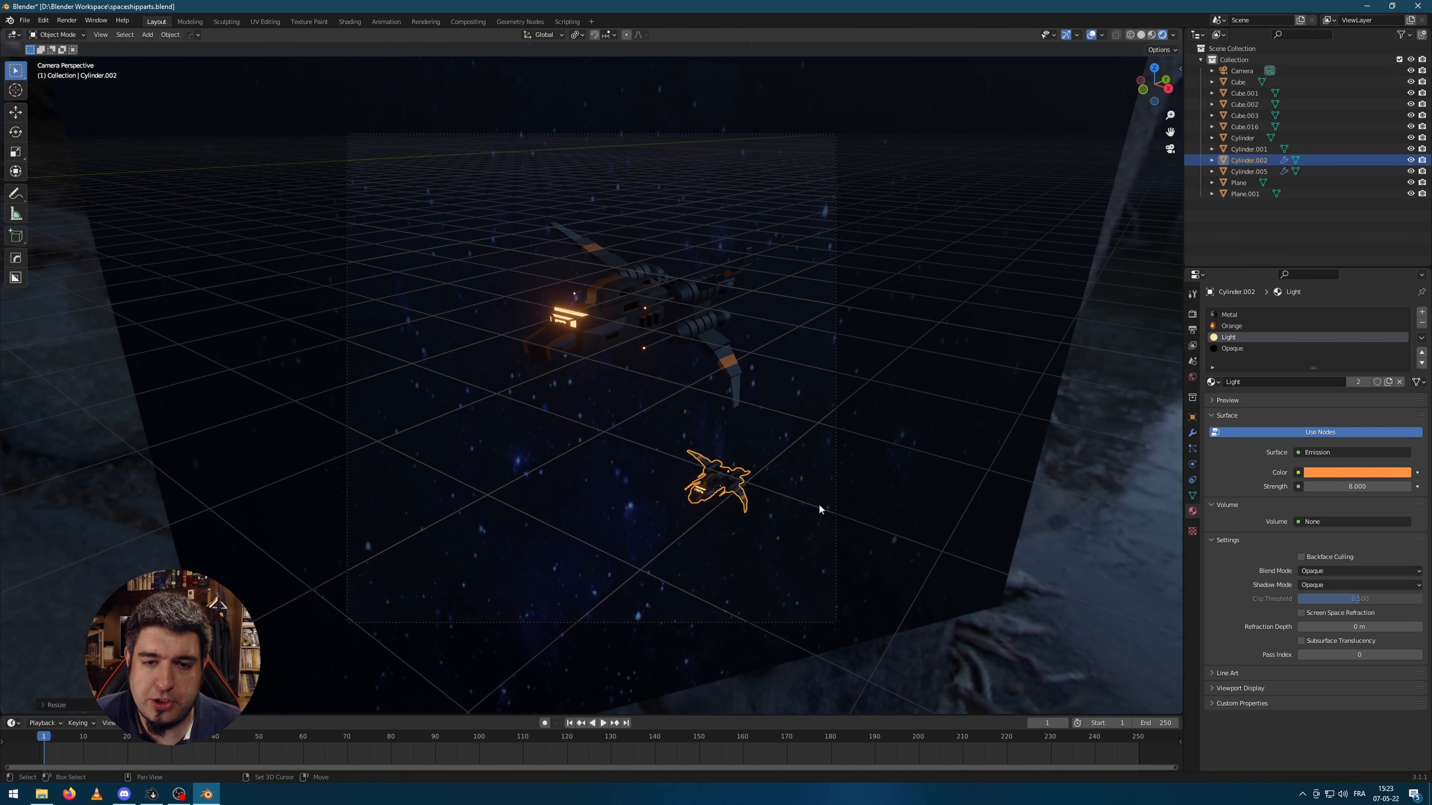
- Duplicate the small ship, move the copy to the lower left of the main ship and enlarge it slightly
key(shift+d)
click(533, 425)
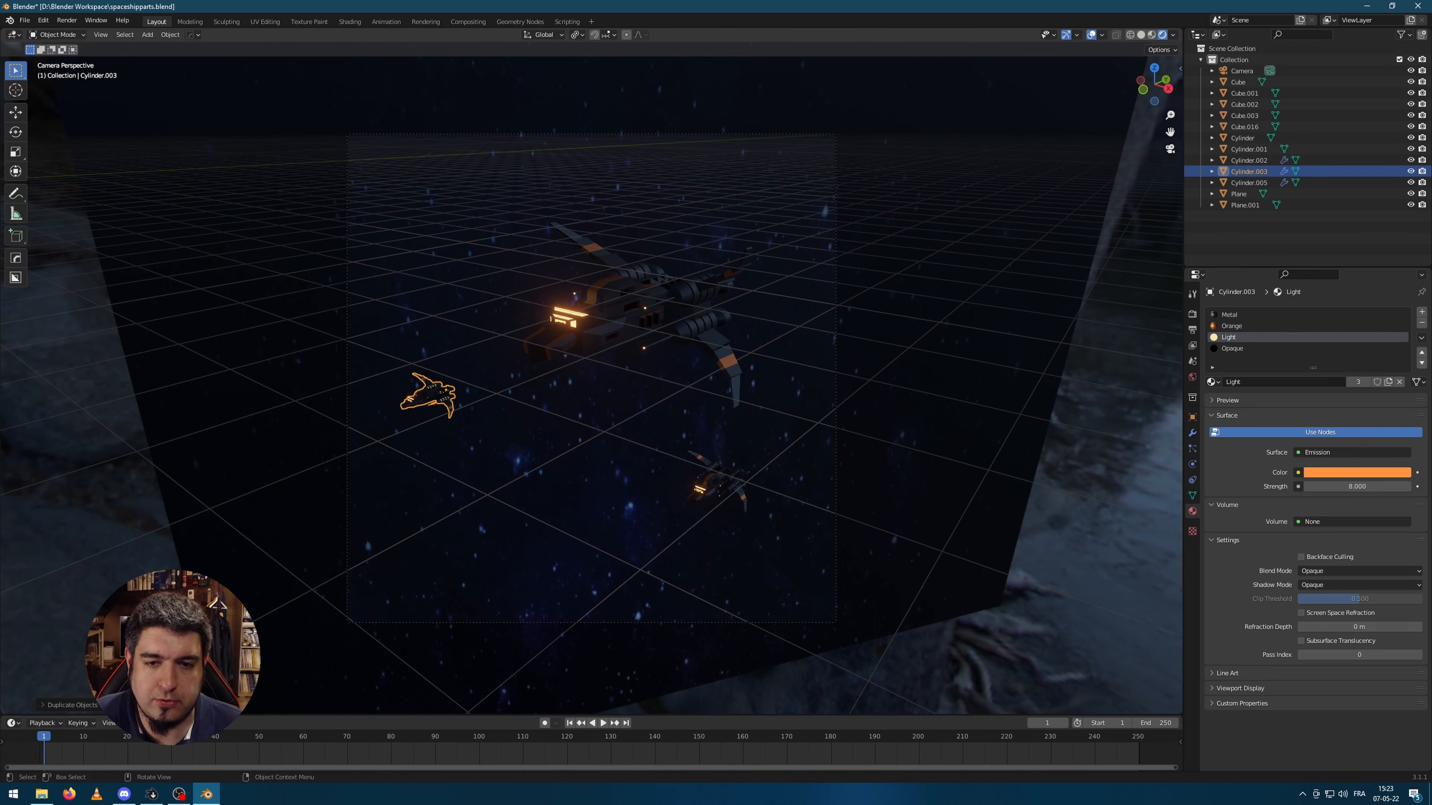
key(s)
click(479, 417)
key(g)
click(491, 408)
- Scale up the main spaceship and move it higher in the camera frame above the two small ships
click(649, 327)
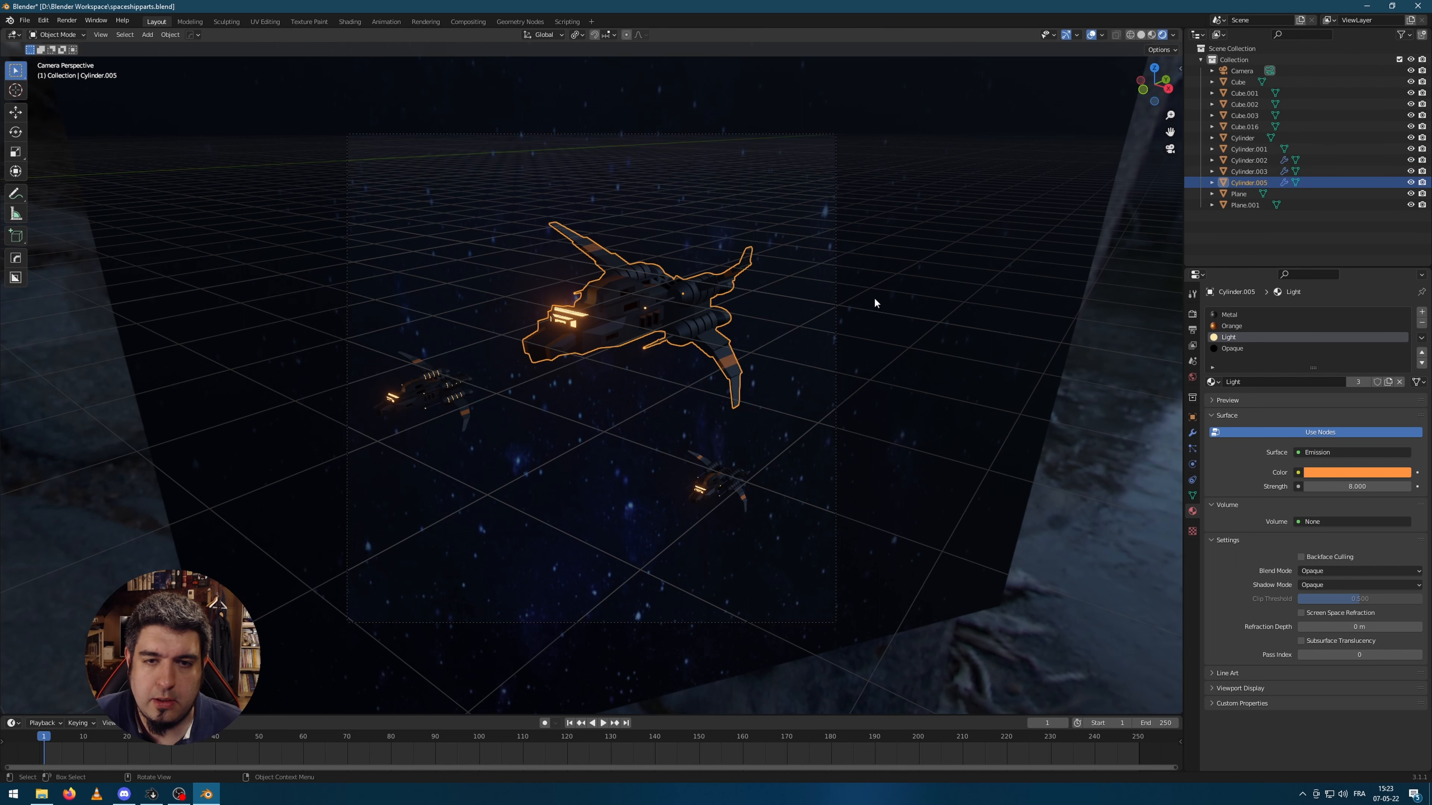
scroll(874, 303, up, 3)
key(g)
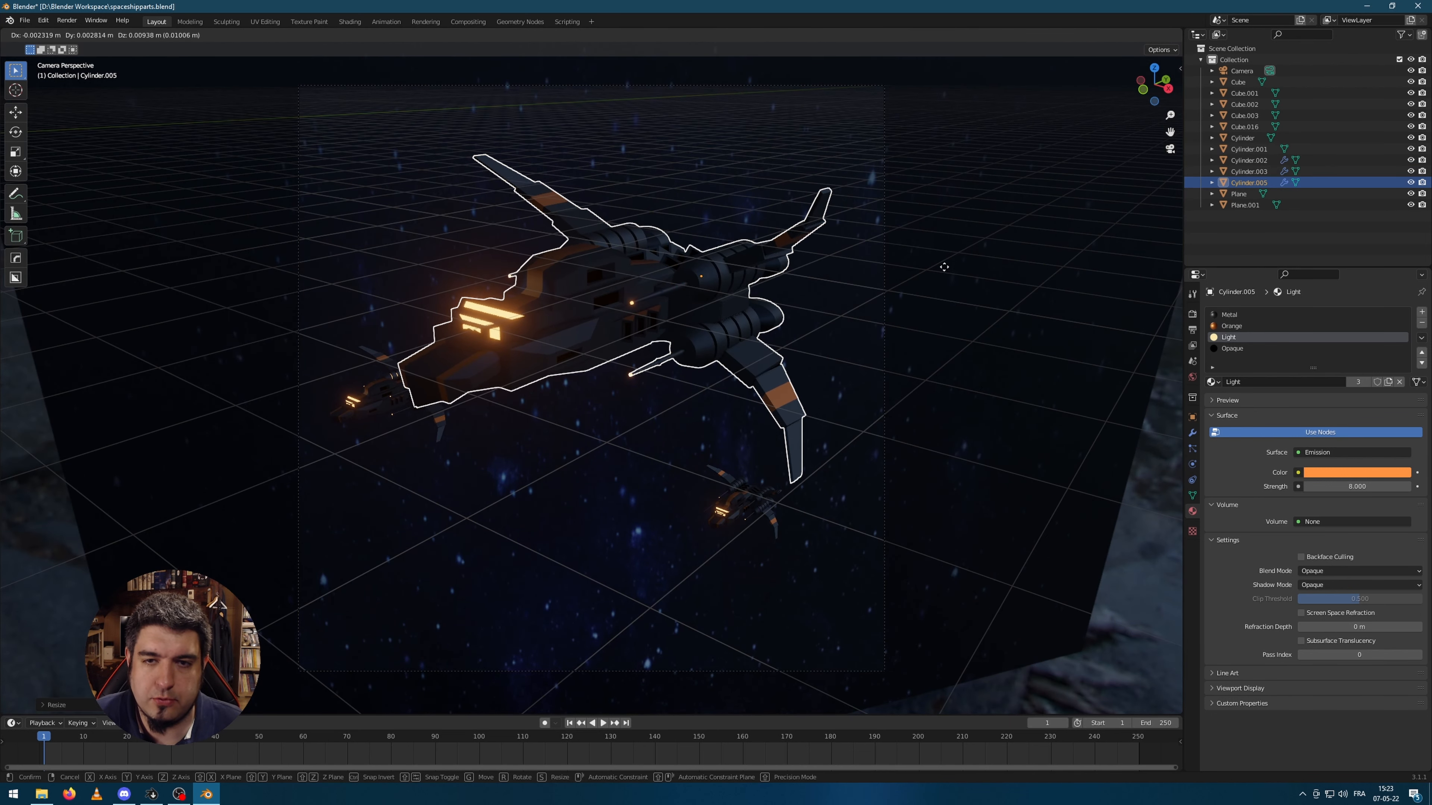
click(937, 294)
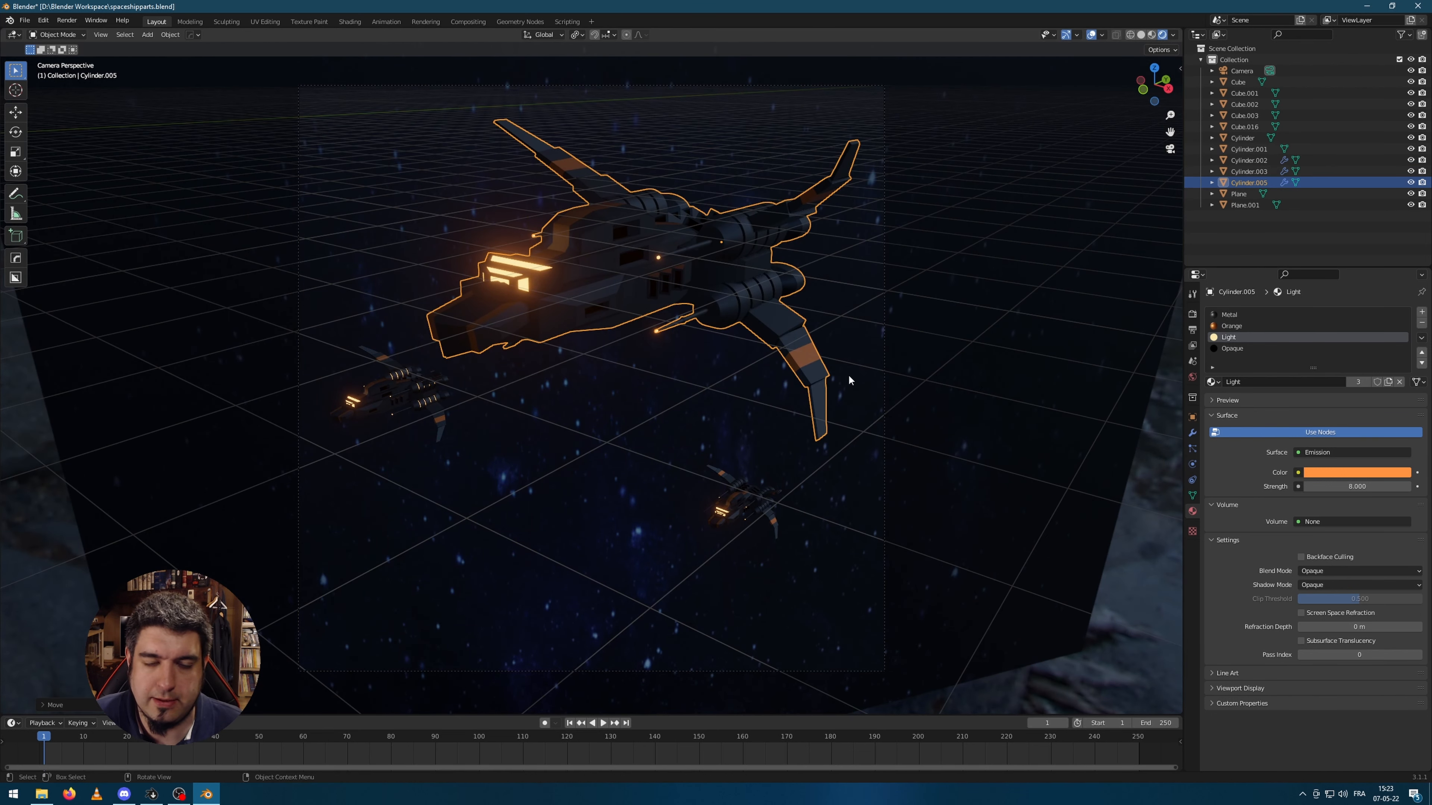
click(1137, 468)
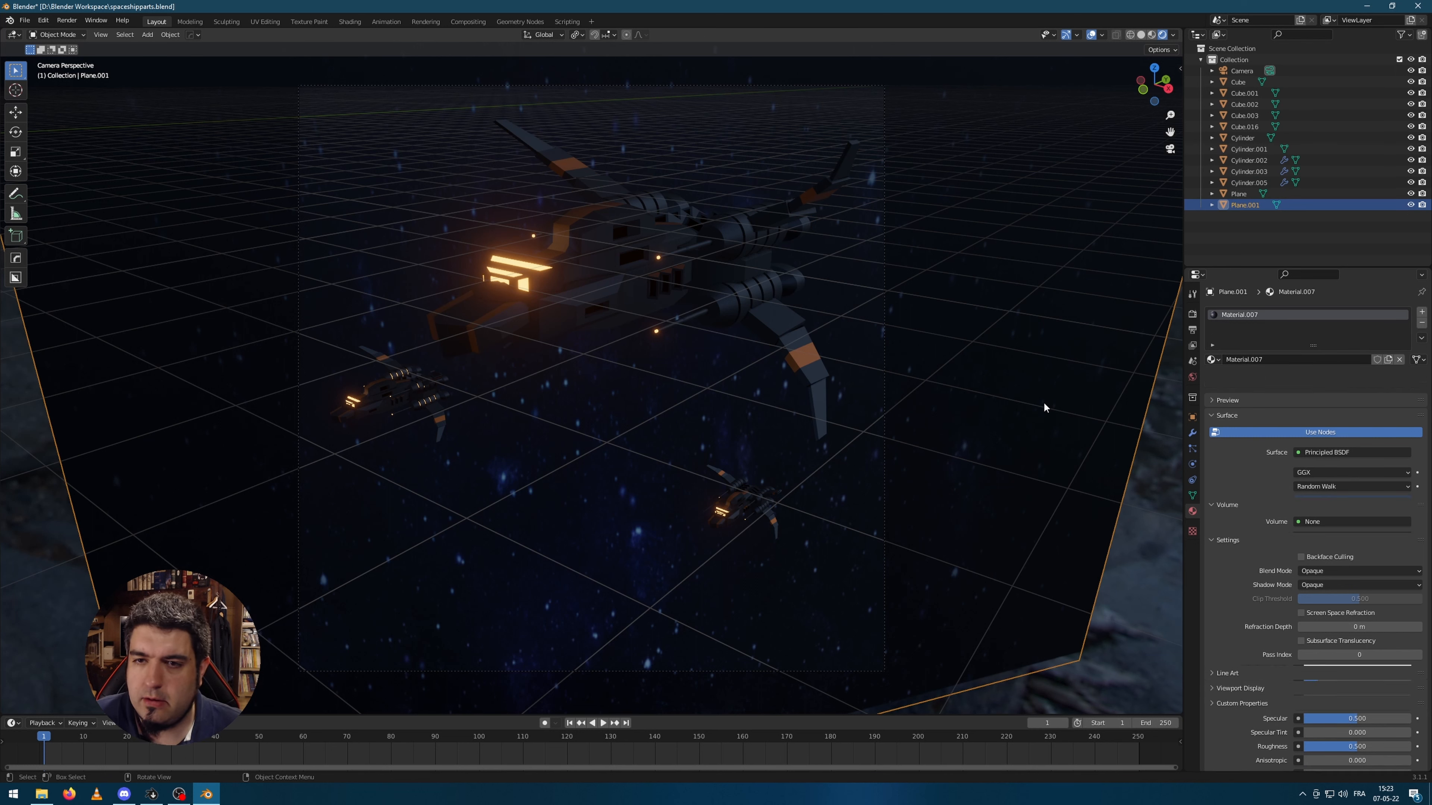
click(1148, 552)
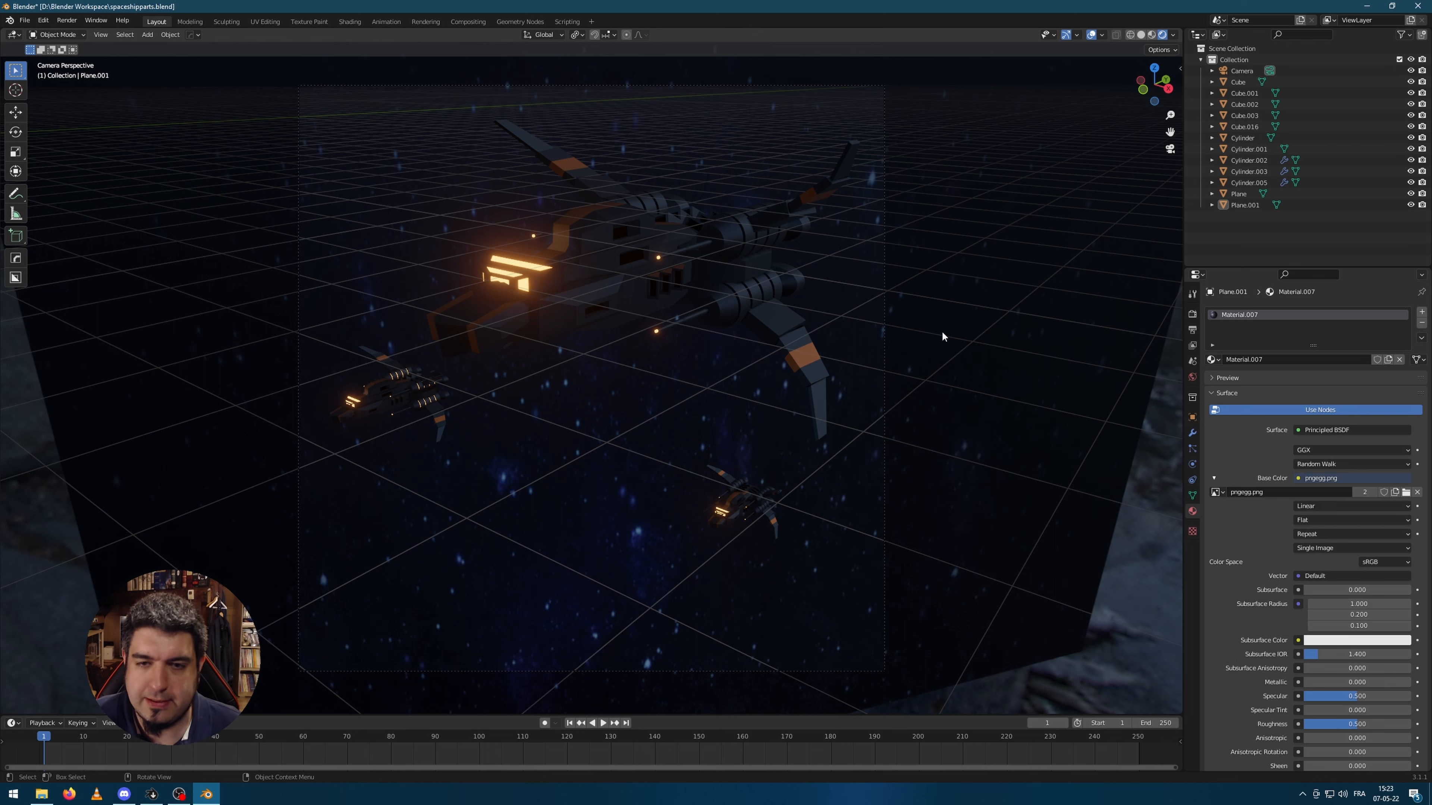
- Add a UV sphere and move it horizontally, with Z locked, to the area behind the ships
scroll(890, 447, down, 4)
key(shift+a)
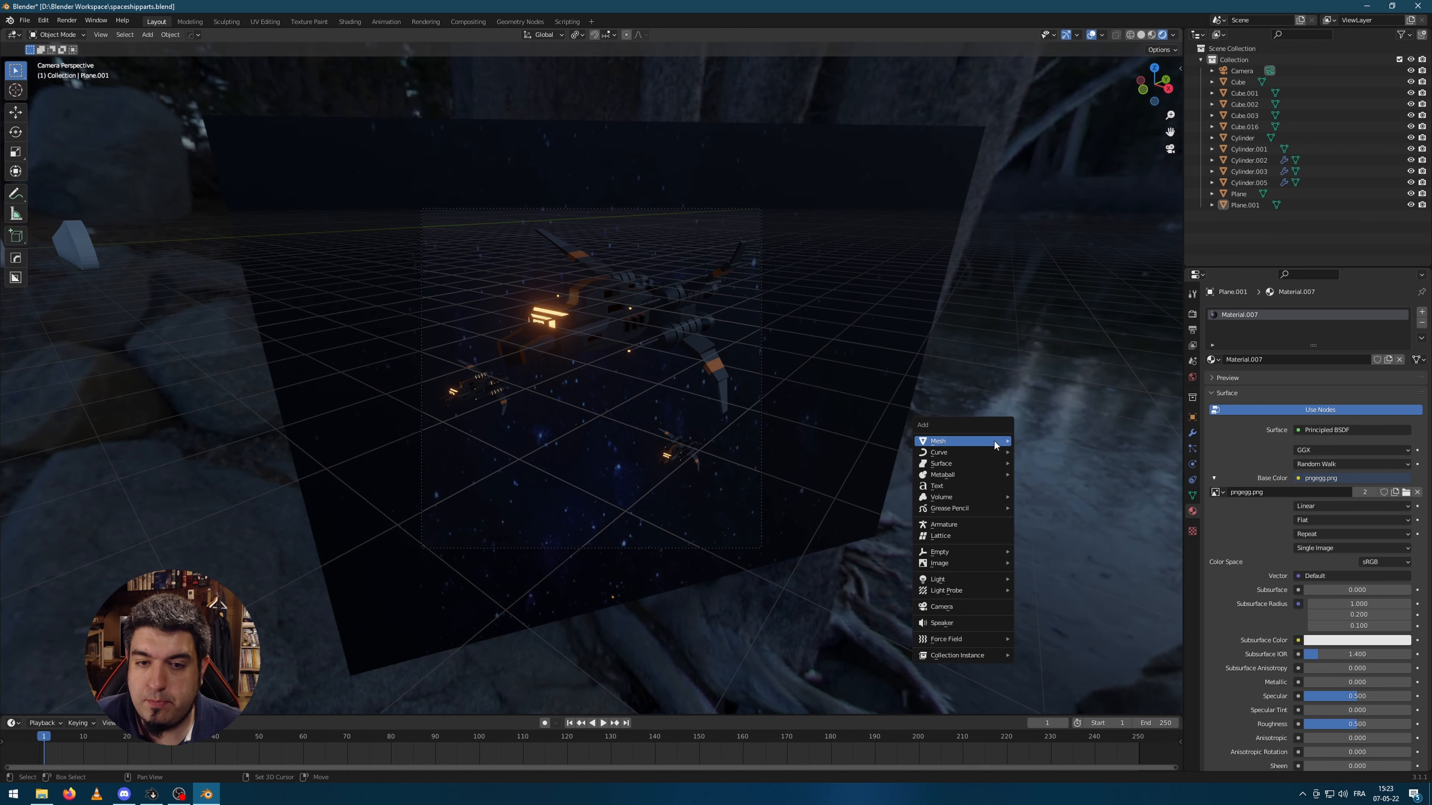
mouse_move(994, 442)
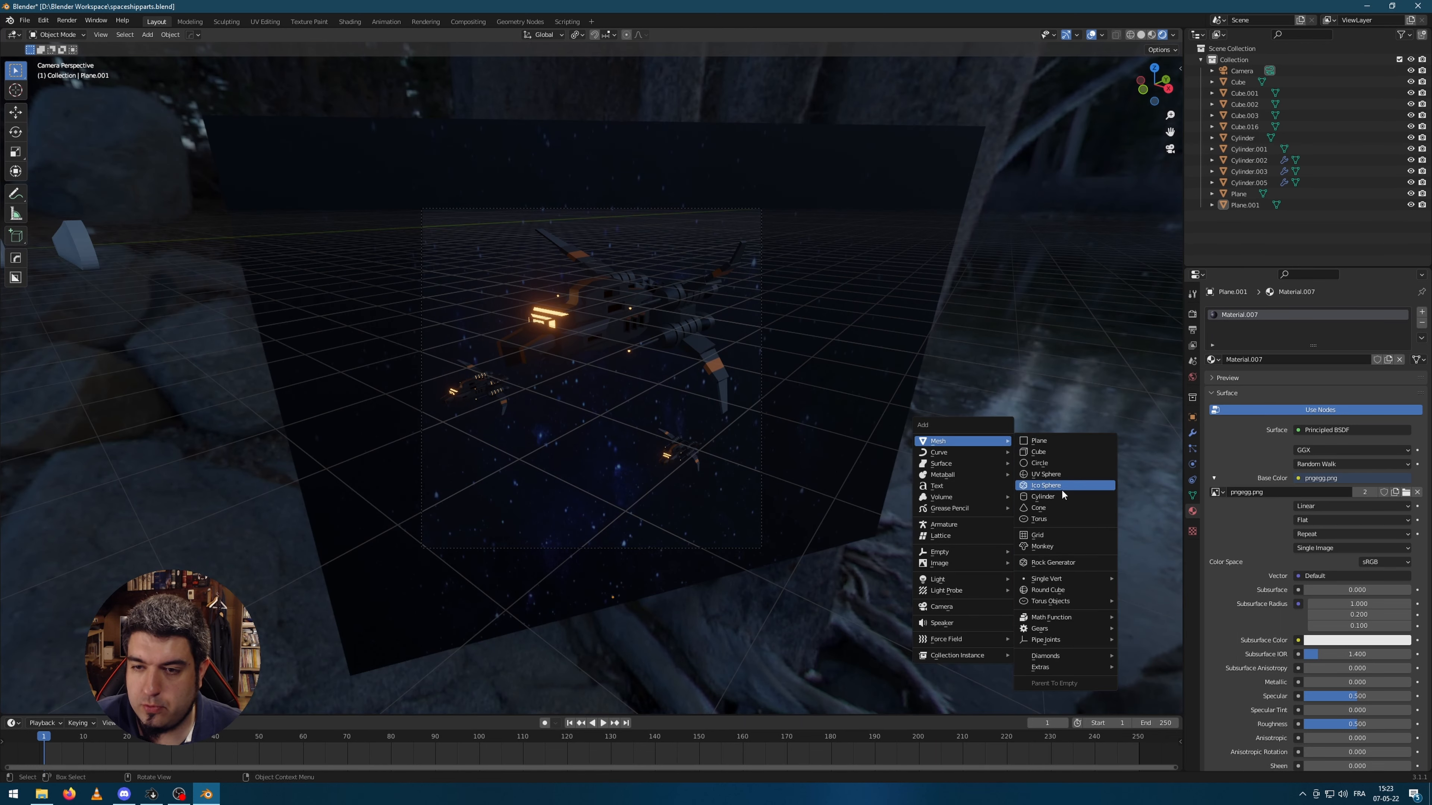
click(1045, 475)
middle_drag(1045, 474, 560, 366)
scroll(560, 368, up, 4)
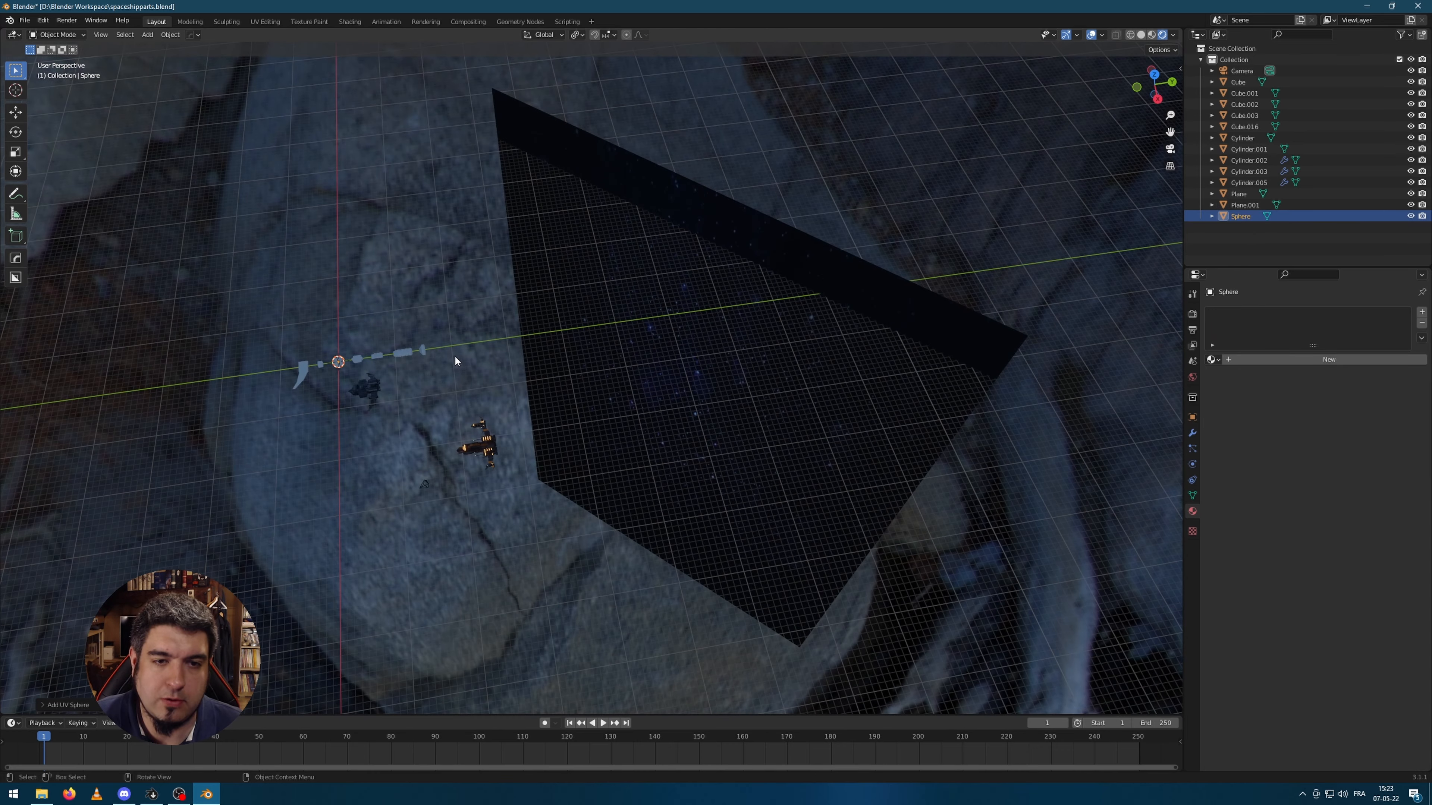
key(g)
key(shift+z)
click(689, 450)
- Move the sphere in the camera view to the lower-left part of the frame, below the ships
key(KP_0)
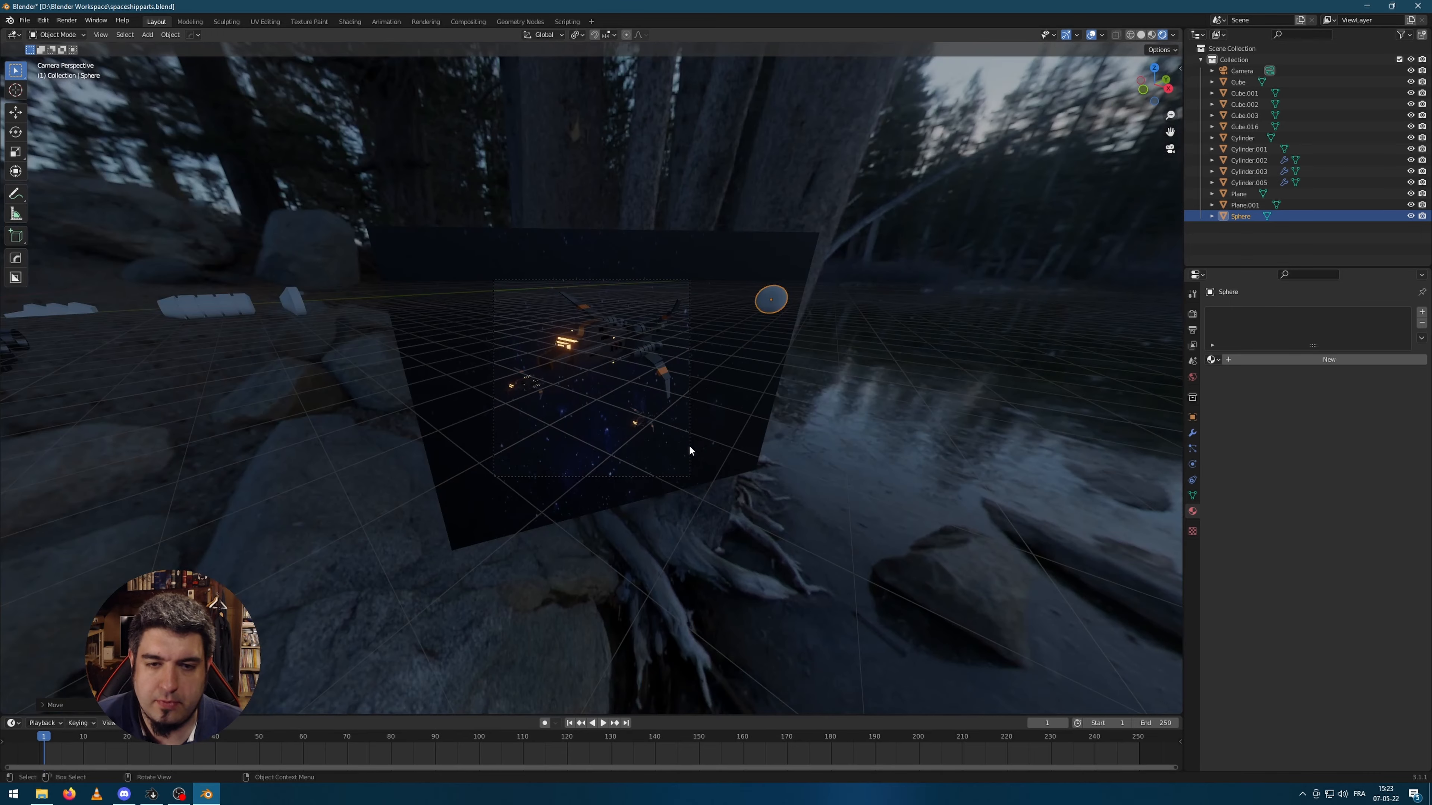
key(g)
click(647, 537)
scroll(648, 538, up, 4)
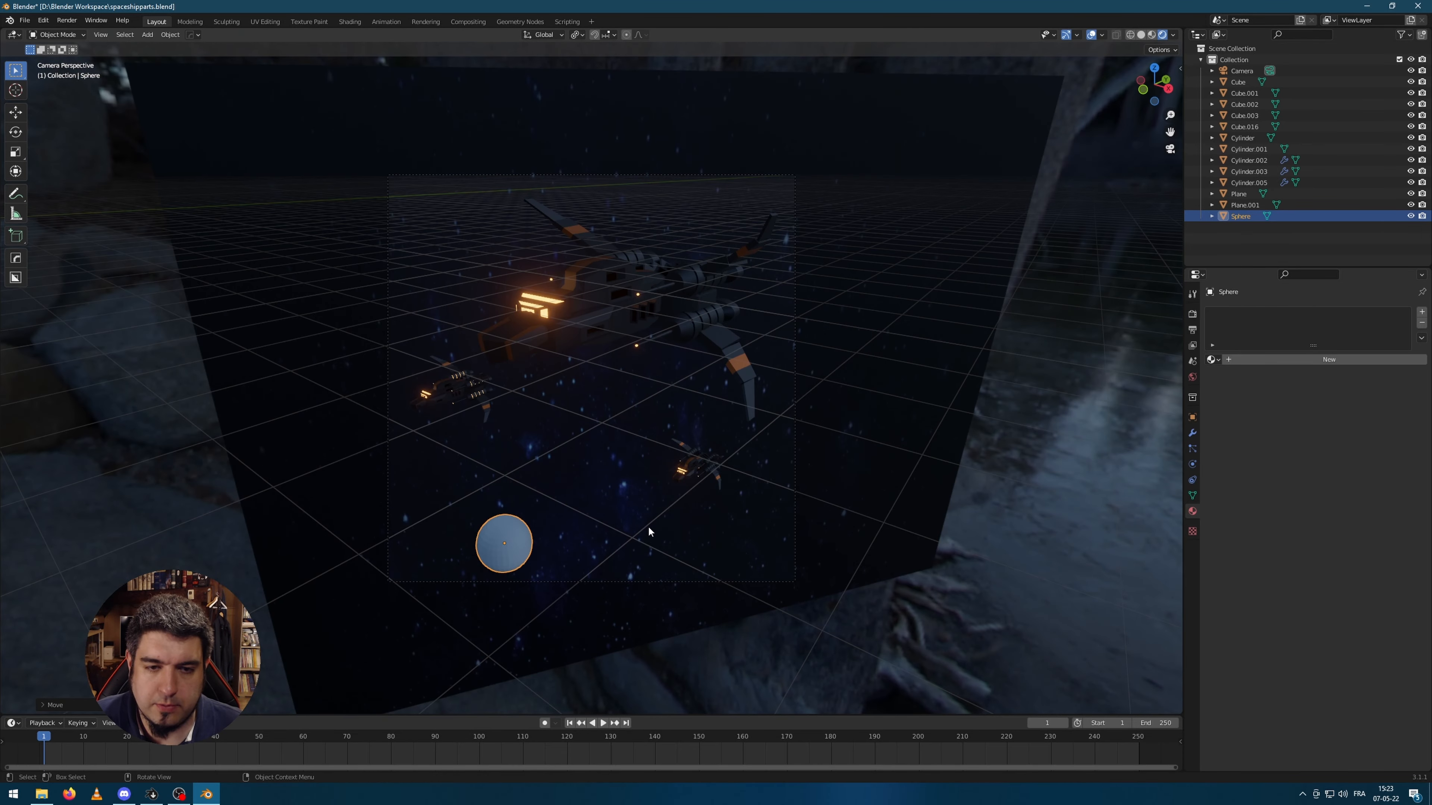
scroll(1150, 404, up, 1)
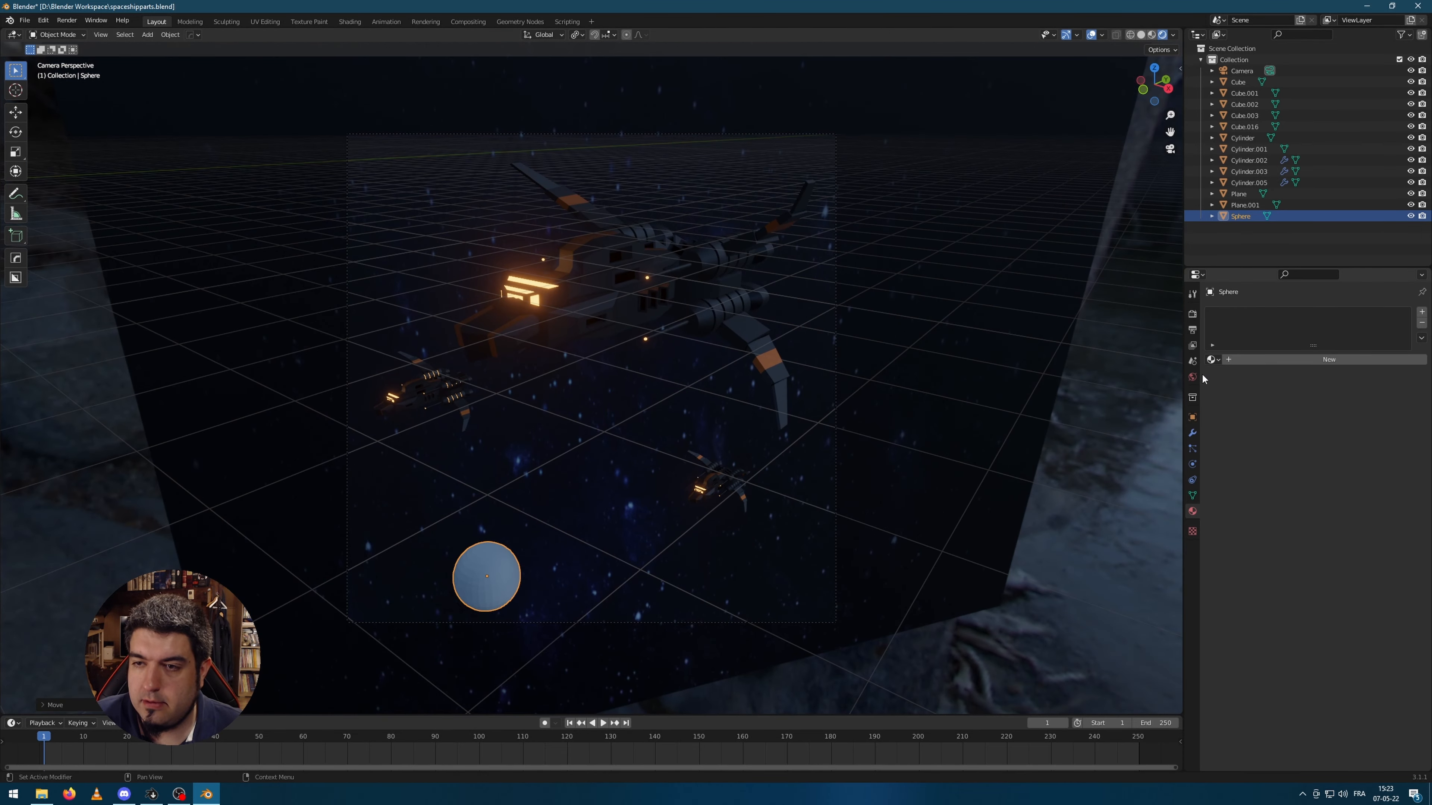
- Assign the existing Light material to the sphere
click(1193, 376)
click(1193, 512)
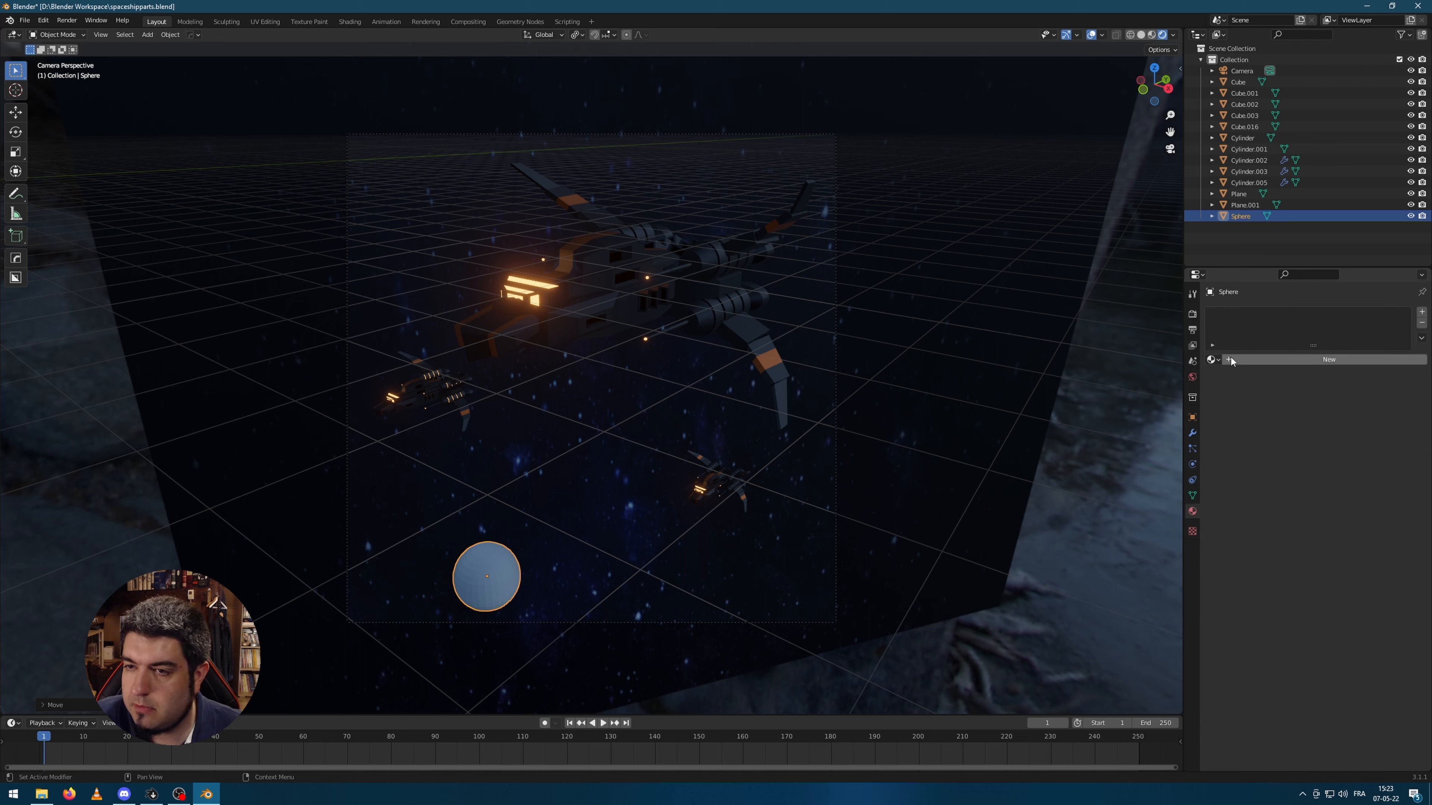
click(1212, 360)
click(1239, 388)
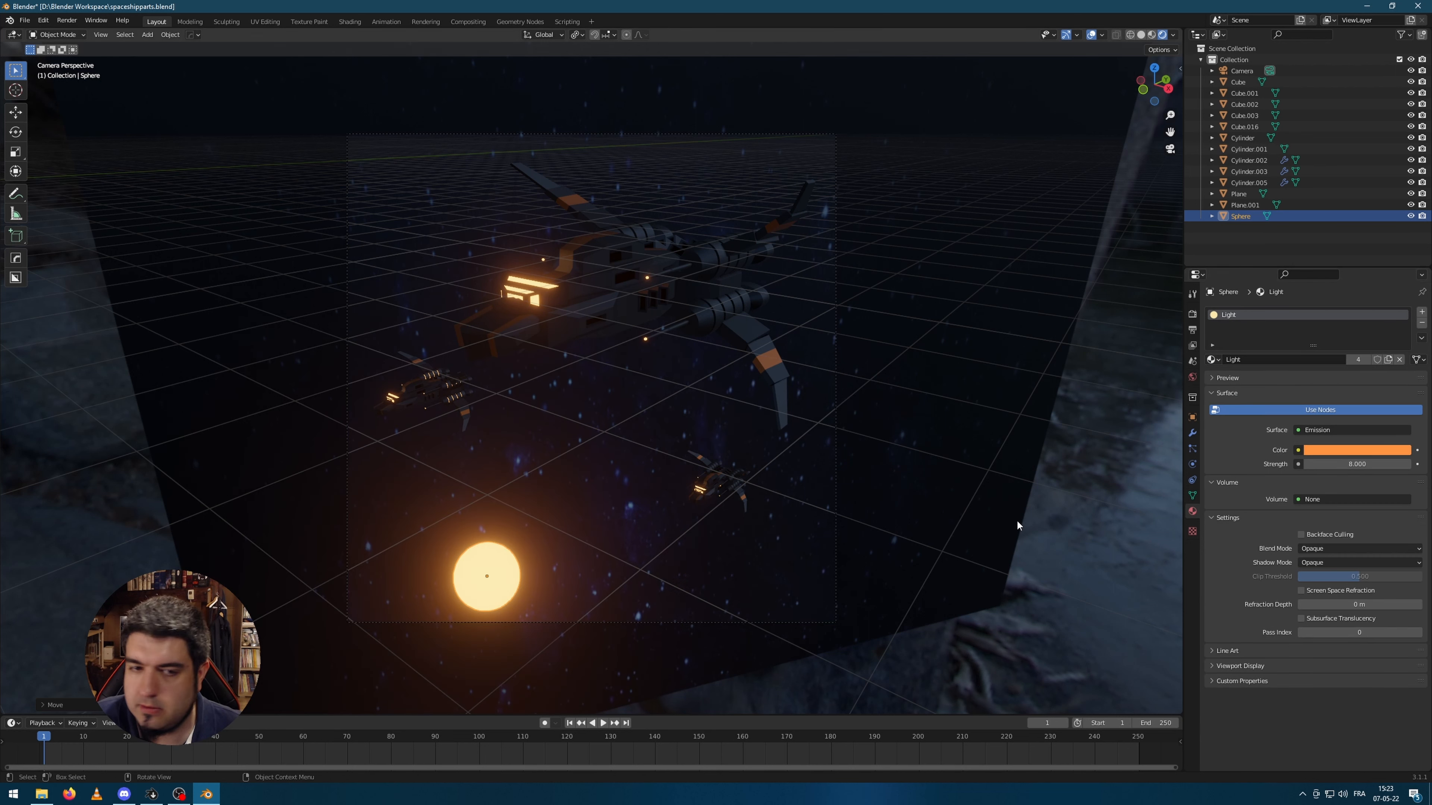
- Shift the glowing sphere closer to the frame's lower-left corner and scale it down to about 0.83
key(g)
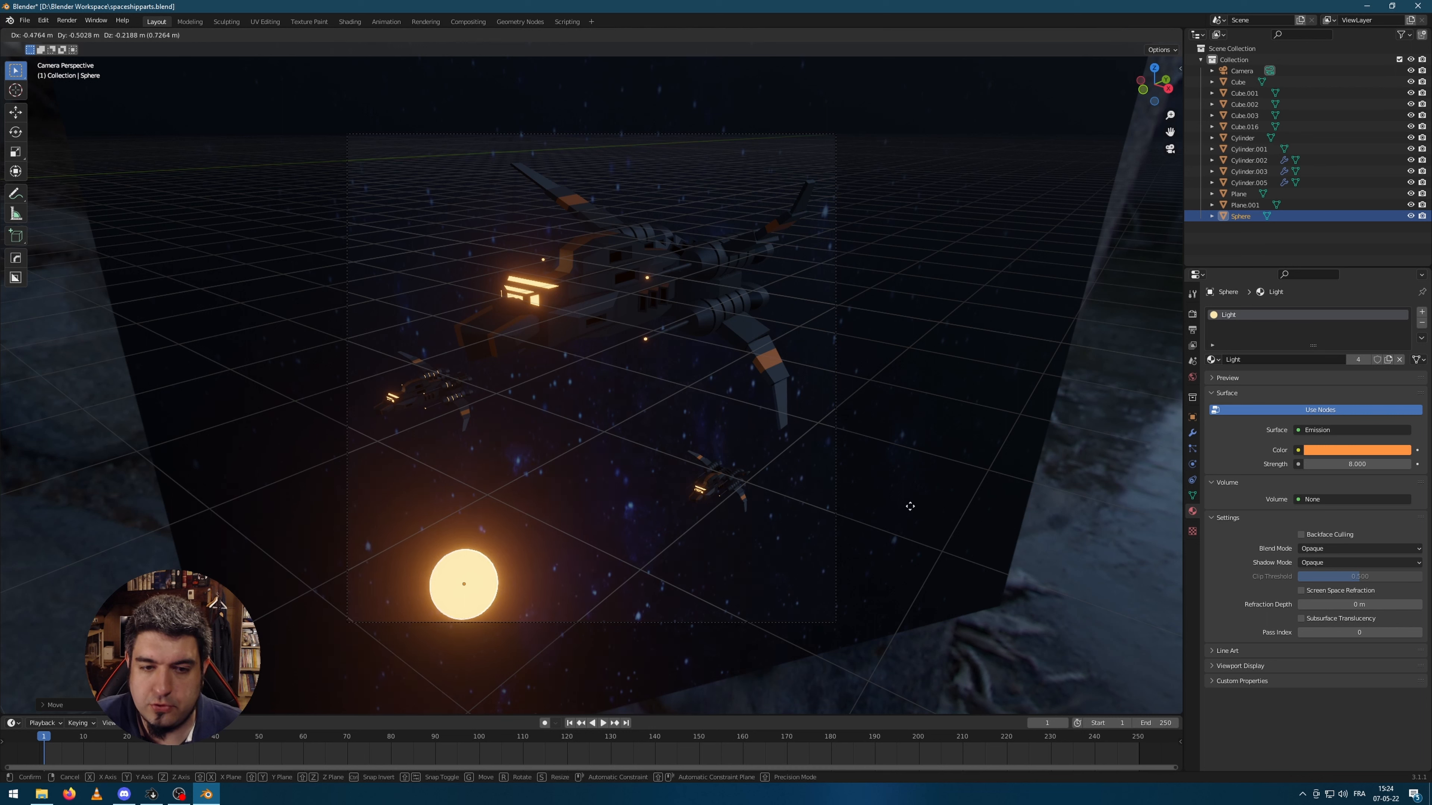
click(994, 495)
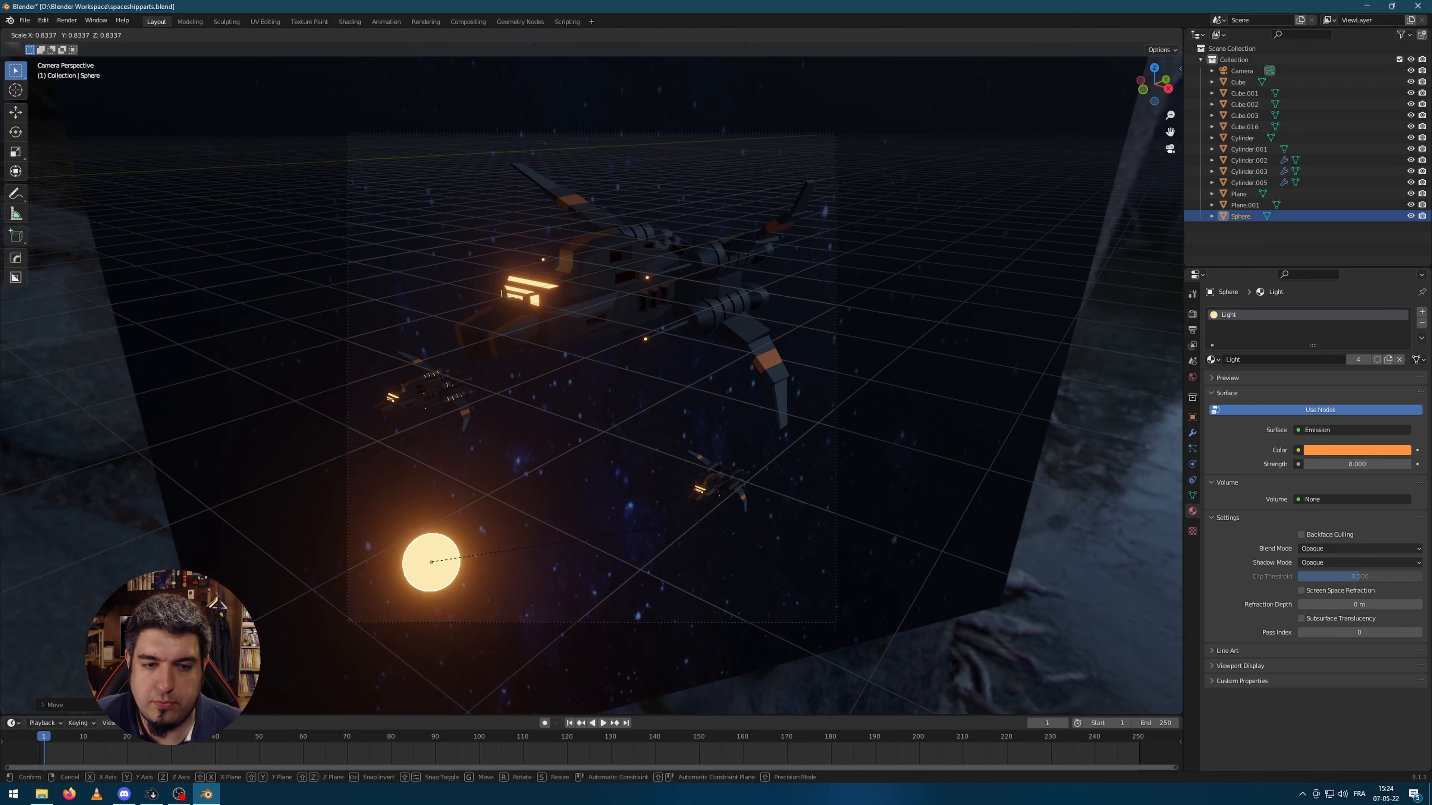
click(1013, 525)
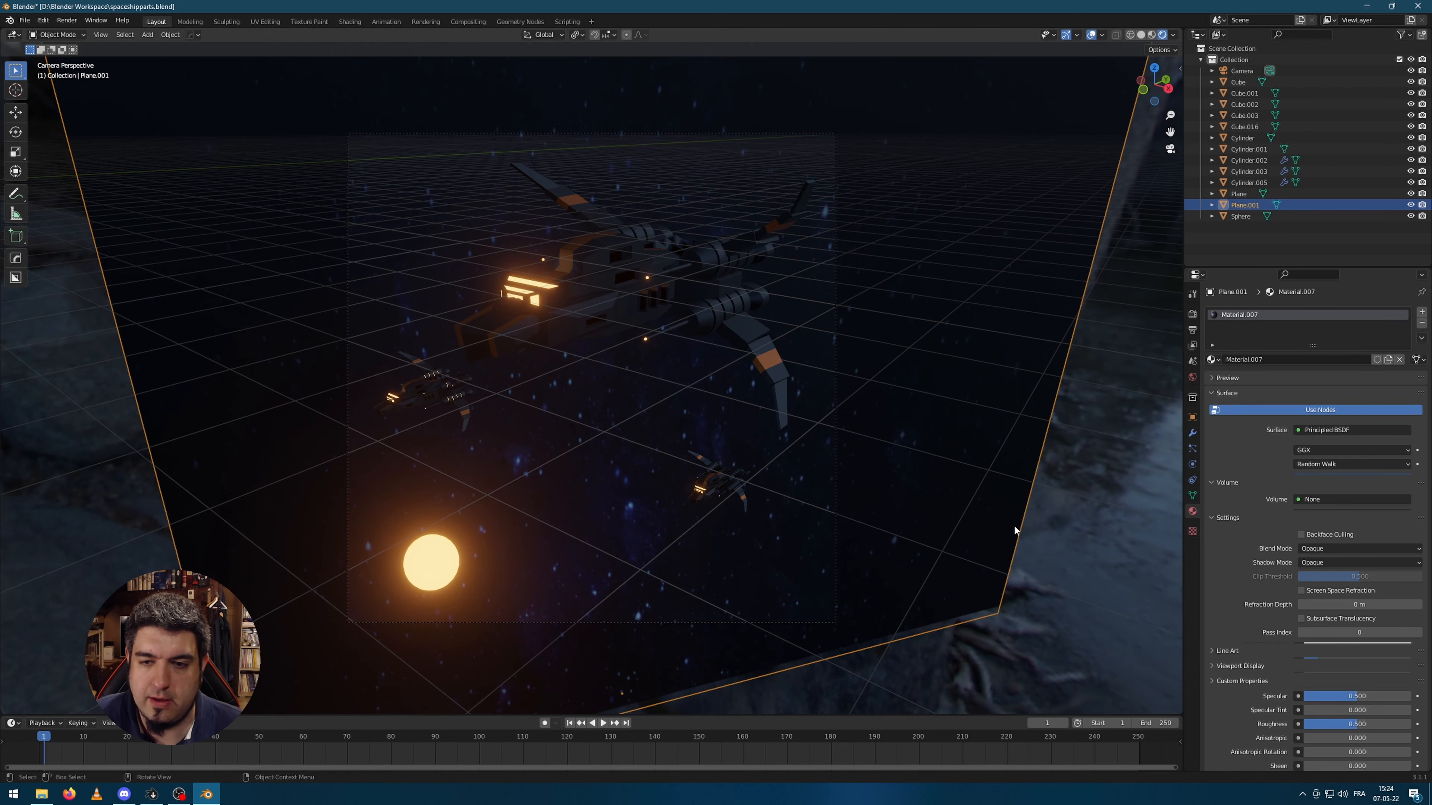
click(1101, 517)
- Make the sphere's Light material a separate single-user copy and set its emission strength to 4
click(425, 566)
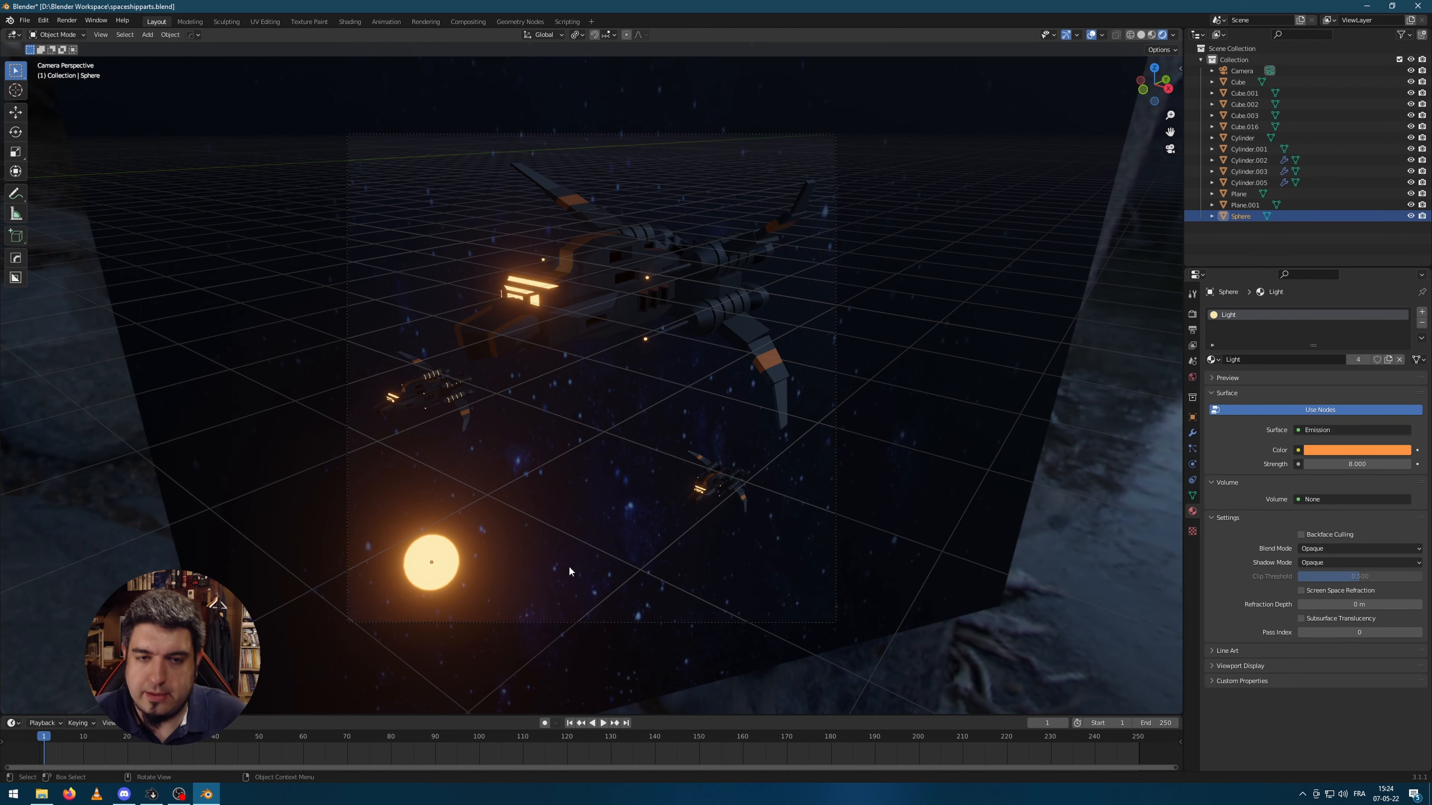
scroll(529, 496, up, 2)
scroll(383, 616, down, 2)
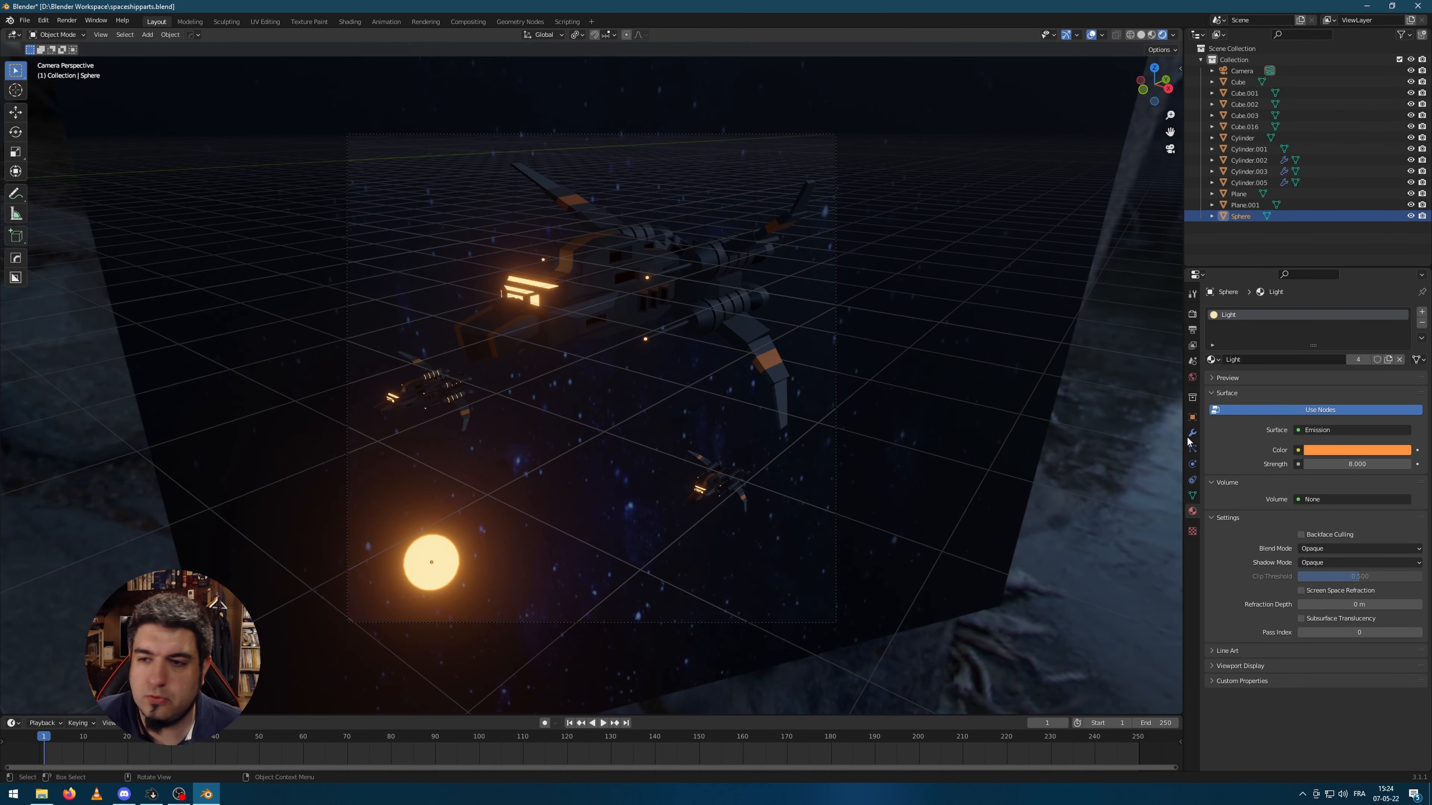
click(451, 568)
click(449, 567)
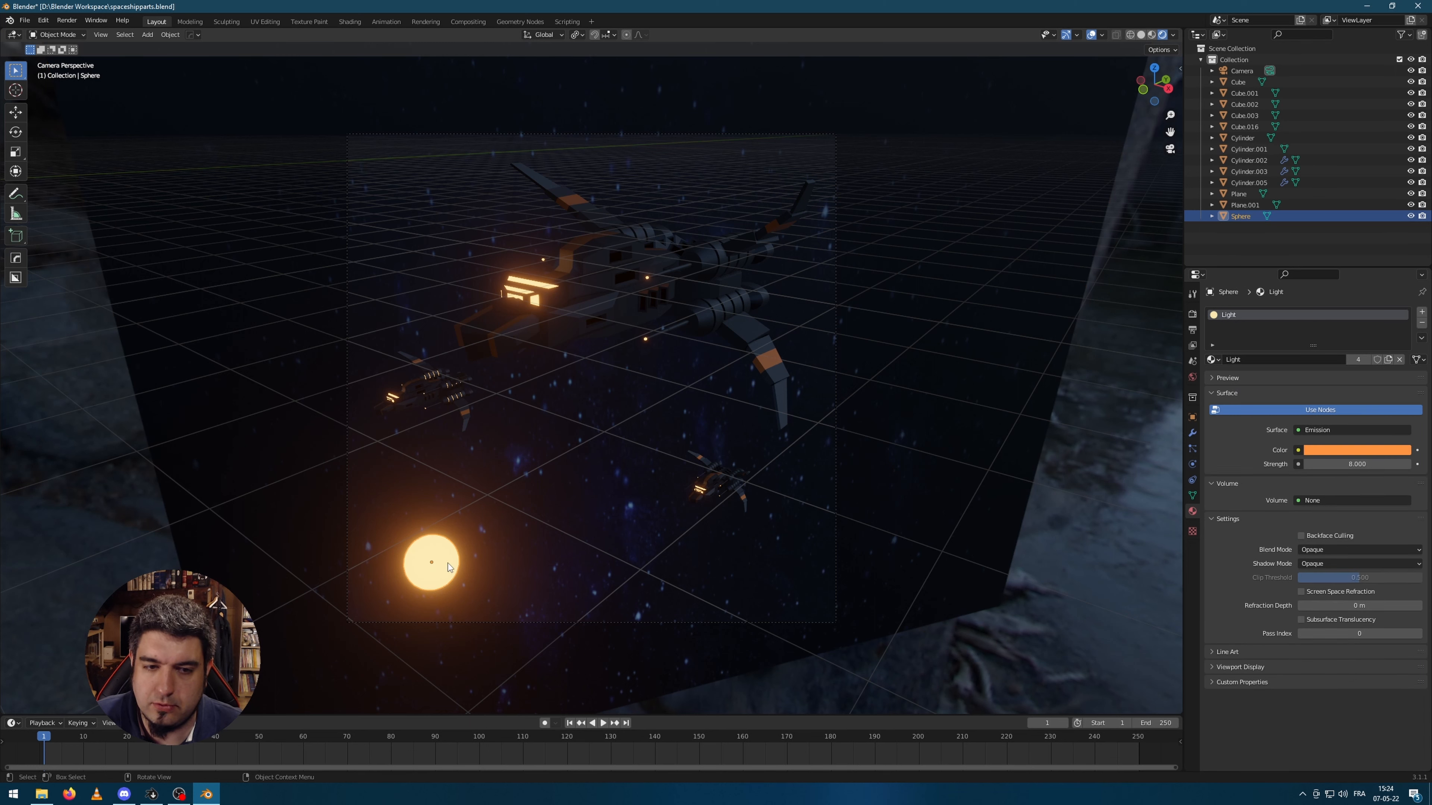
click(1359, 360)
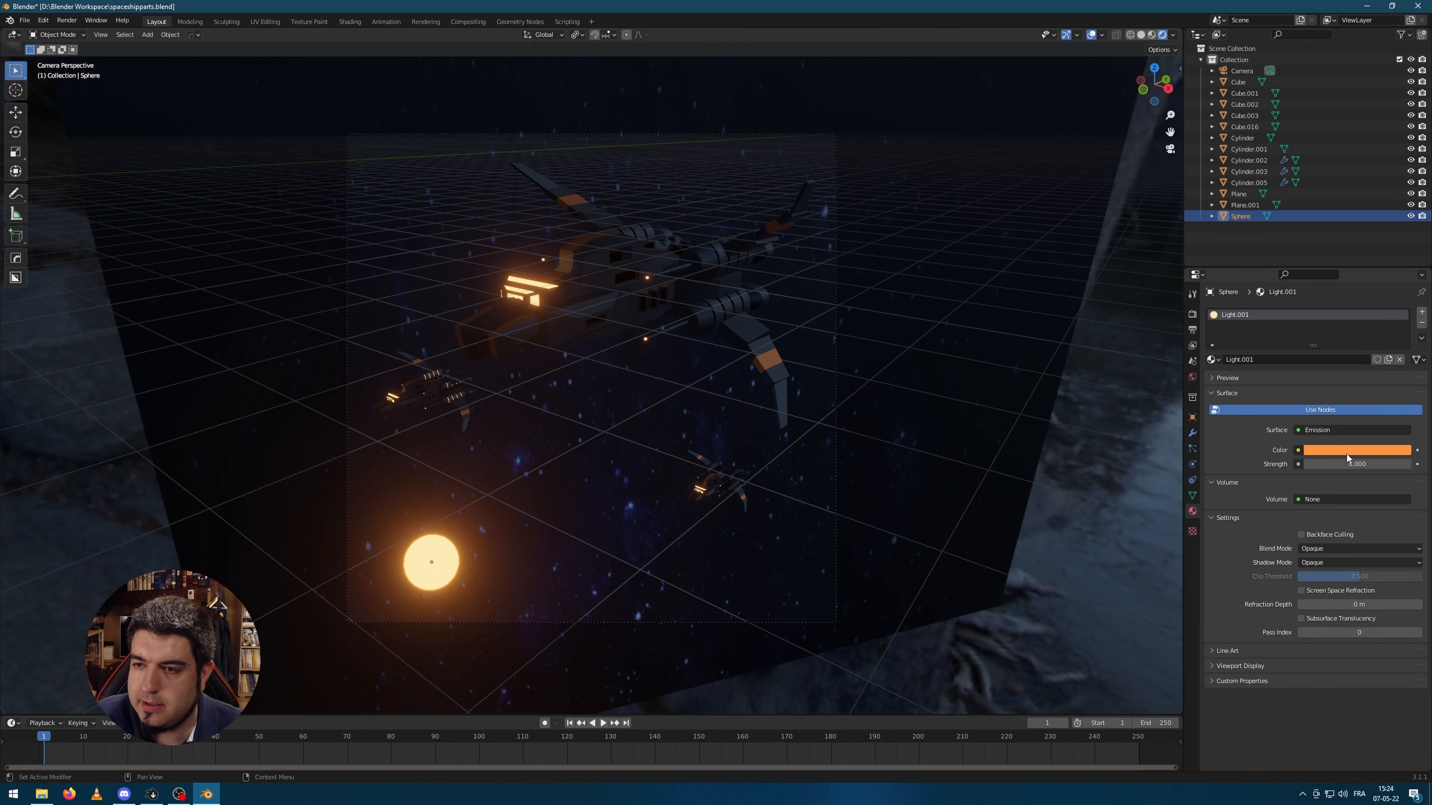
click(1387, 461)
text(4)
key(Return)
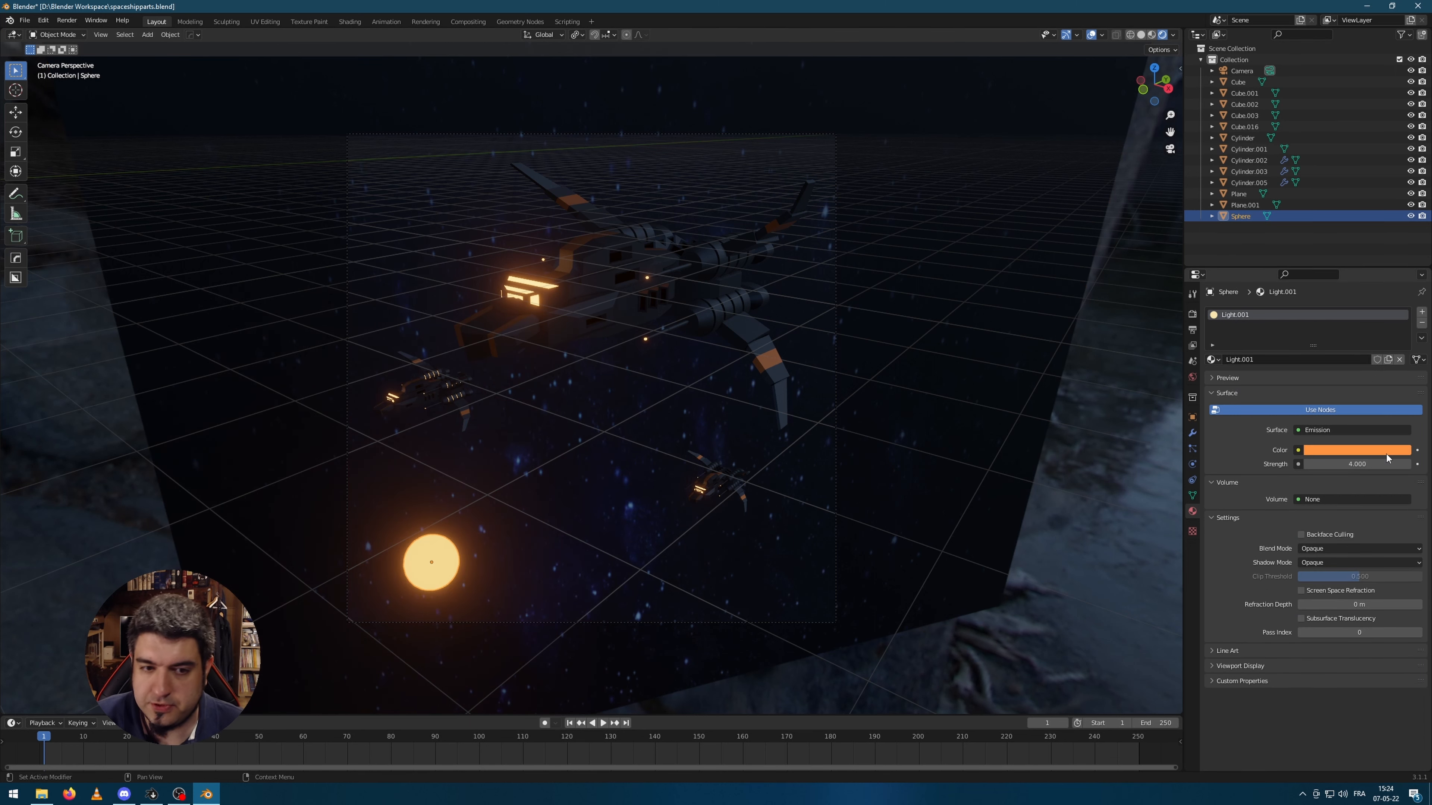
click(1113, 511)
click(1010, 307)
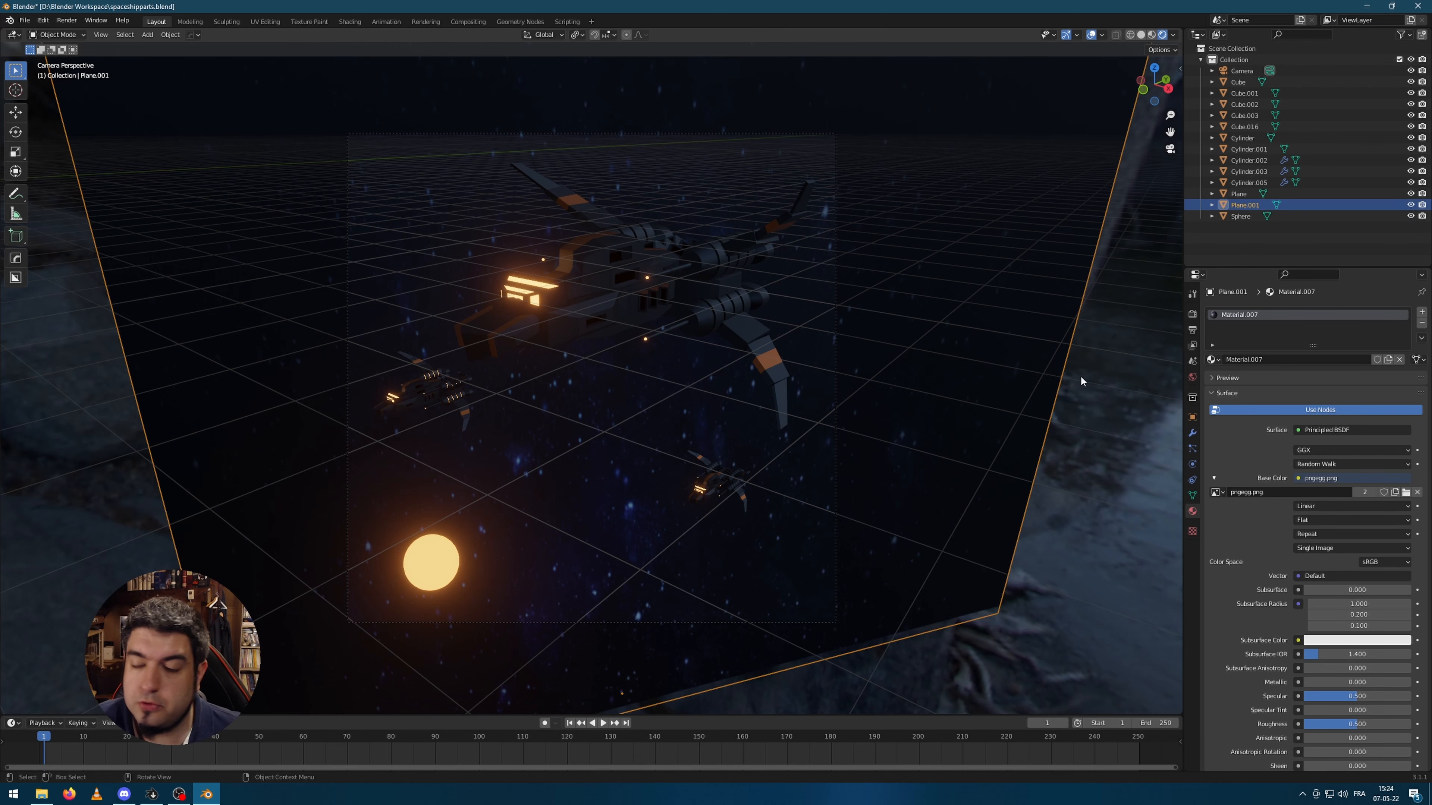
scroll(706, 407, down, 1)
scroll(706, 407, up, 1)
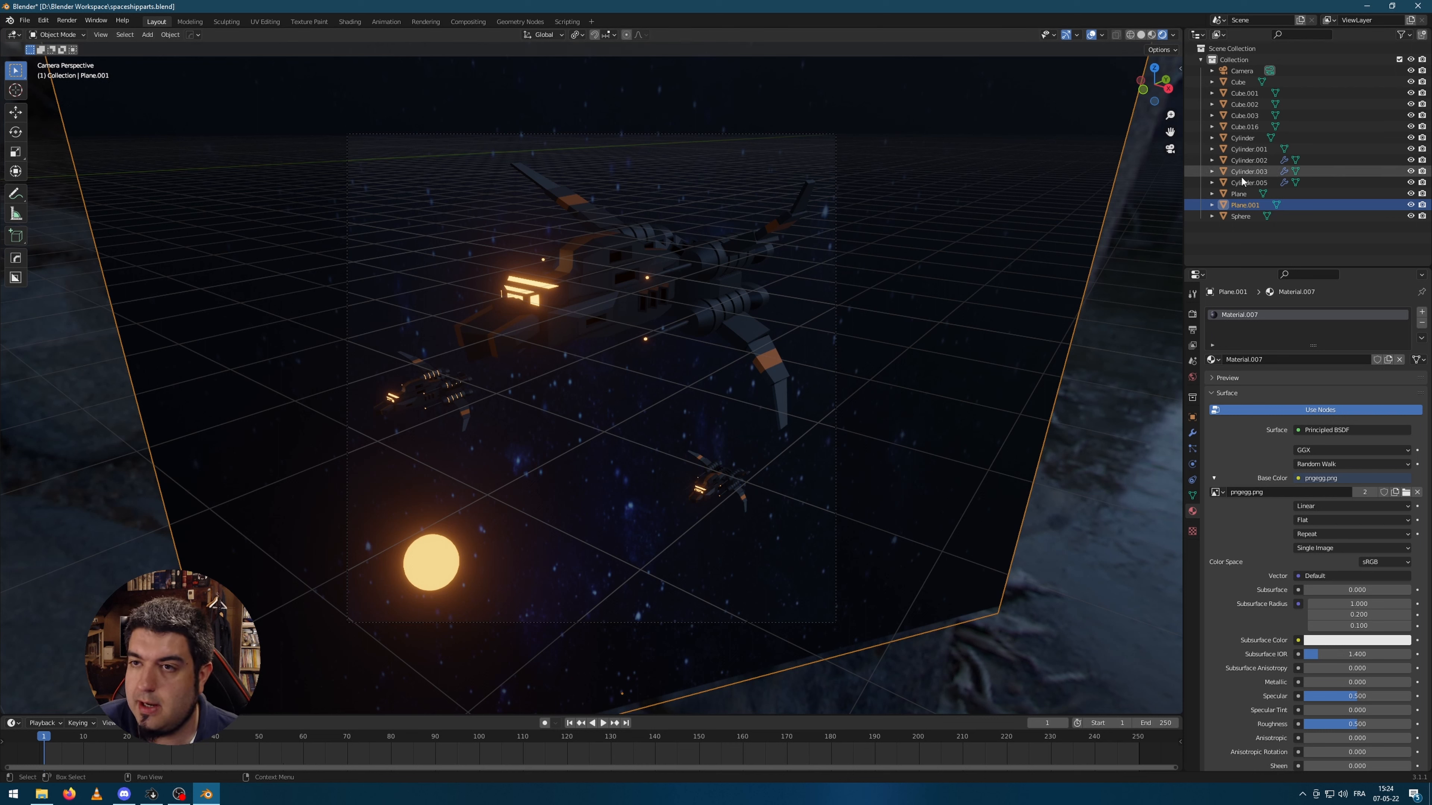
- Clear the camera's depth-of-field focus object and pick the large spaceship, Cylinder.005, as the focus
click(1245, 71)
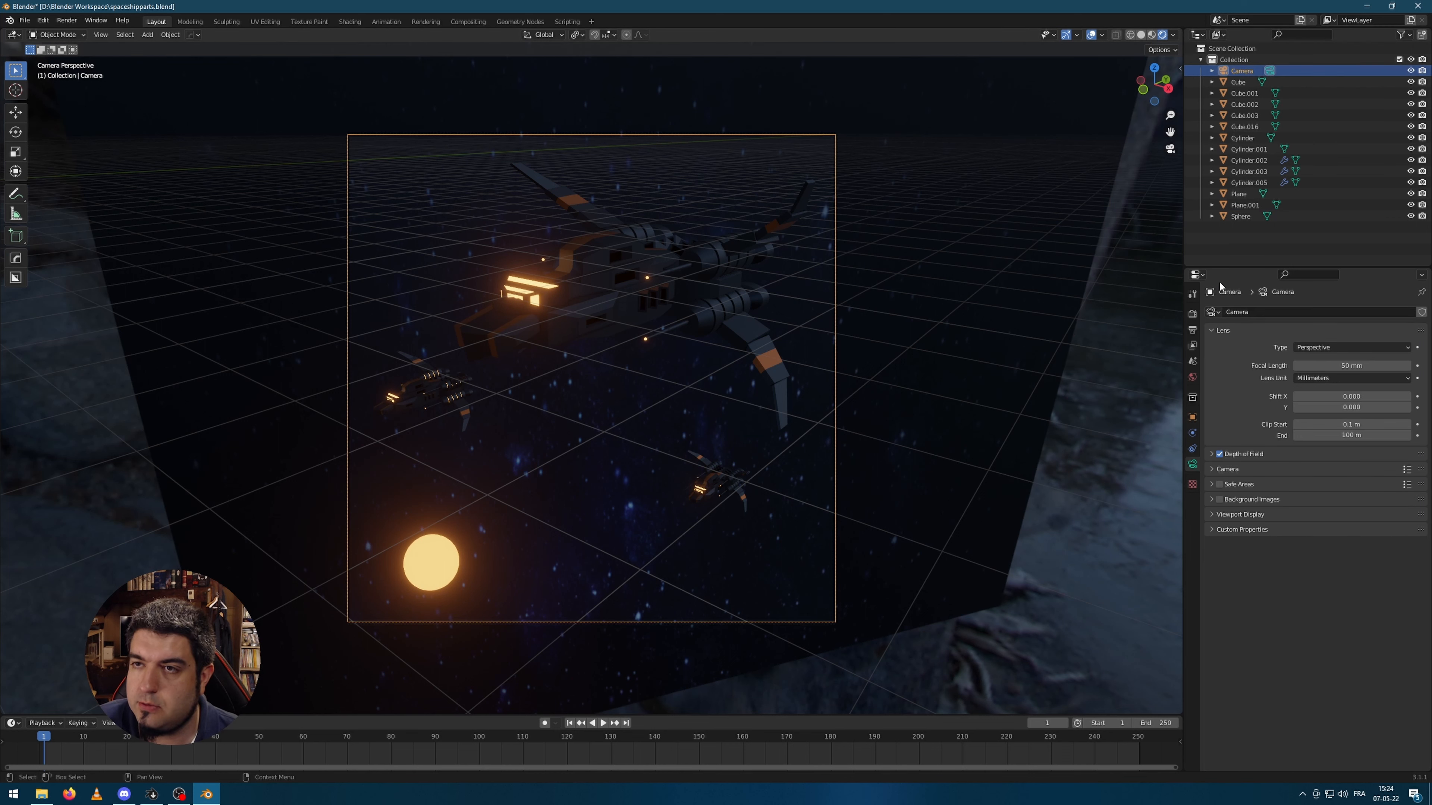
click(1210, 453)
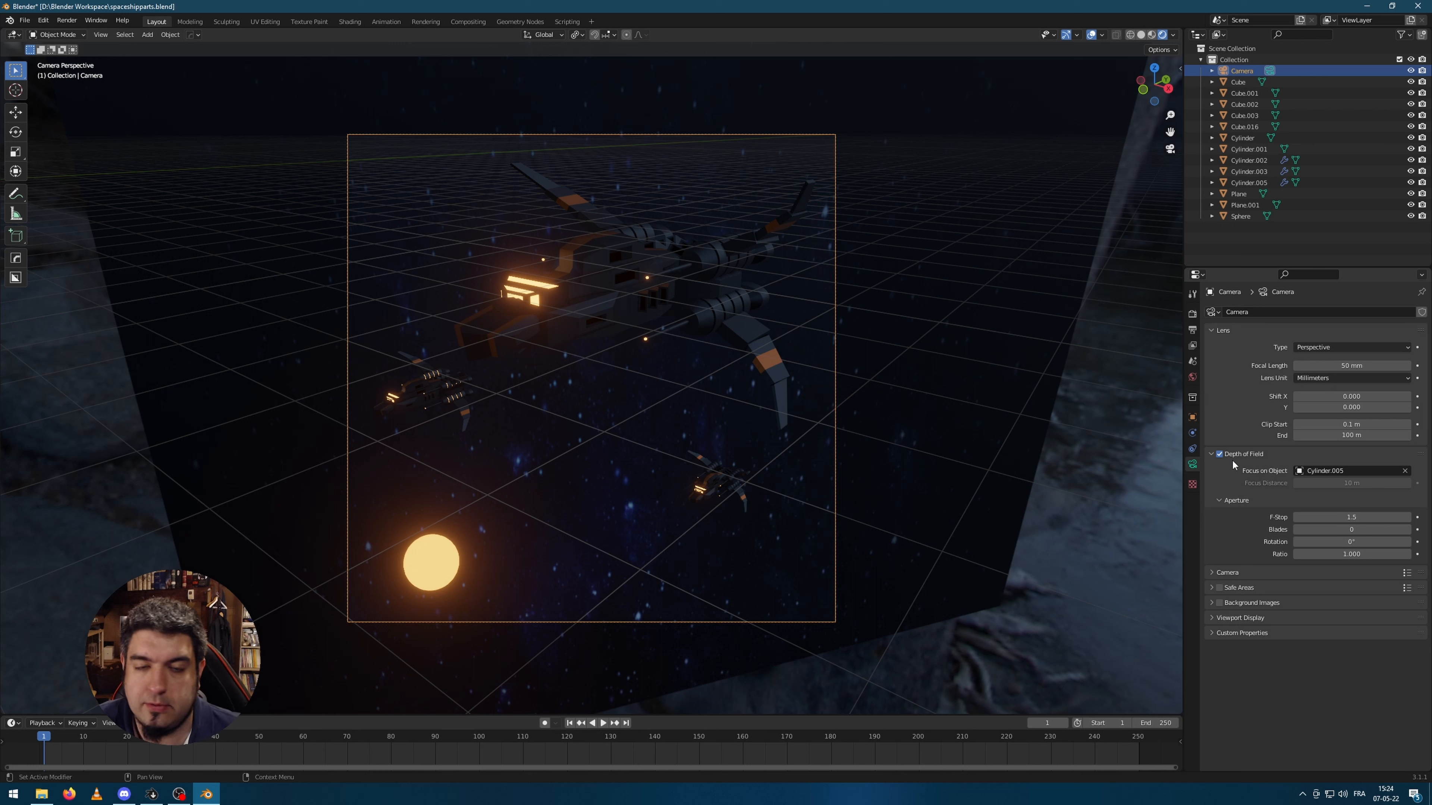
click(1374, 470)
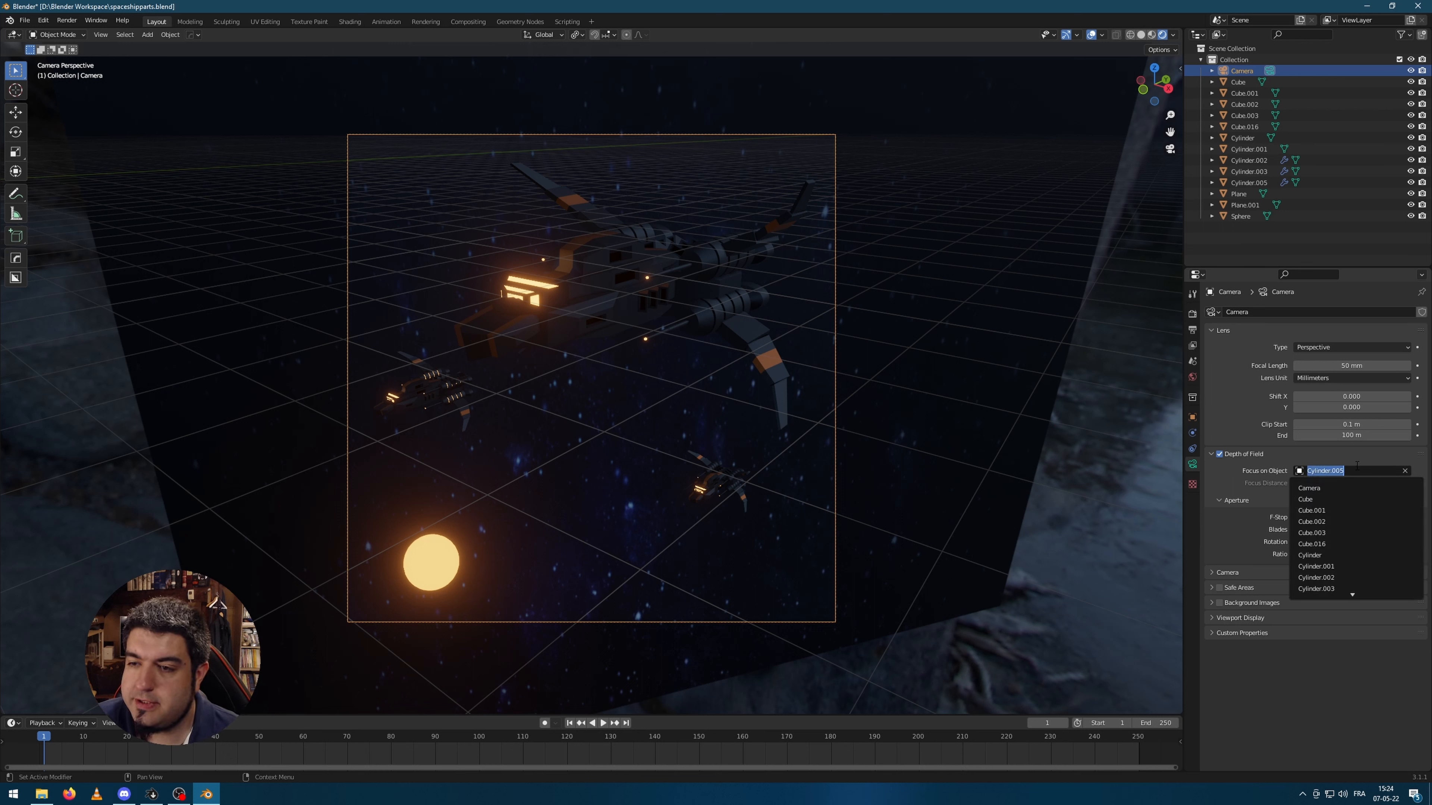
click(1404, 471)
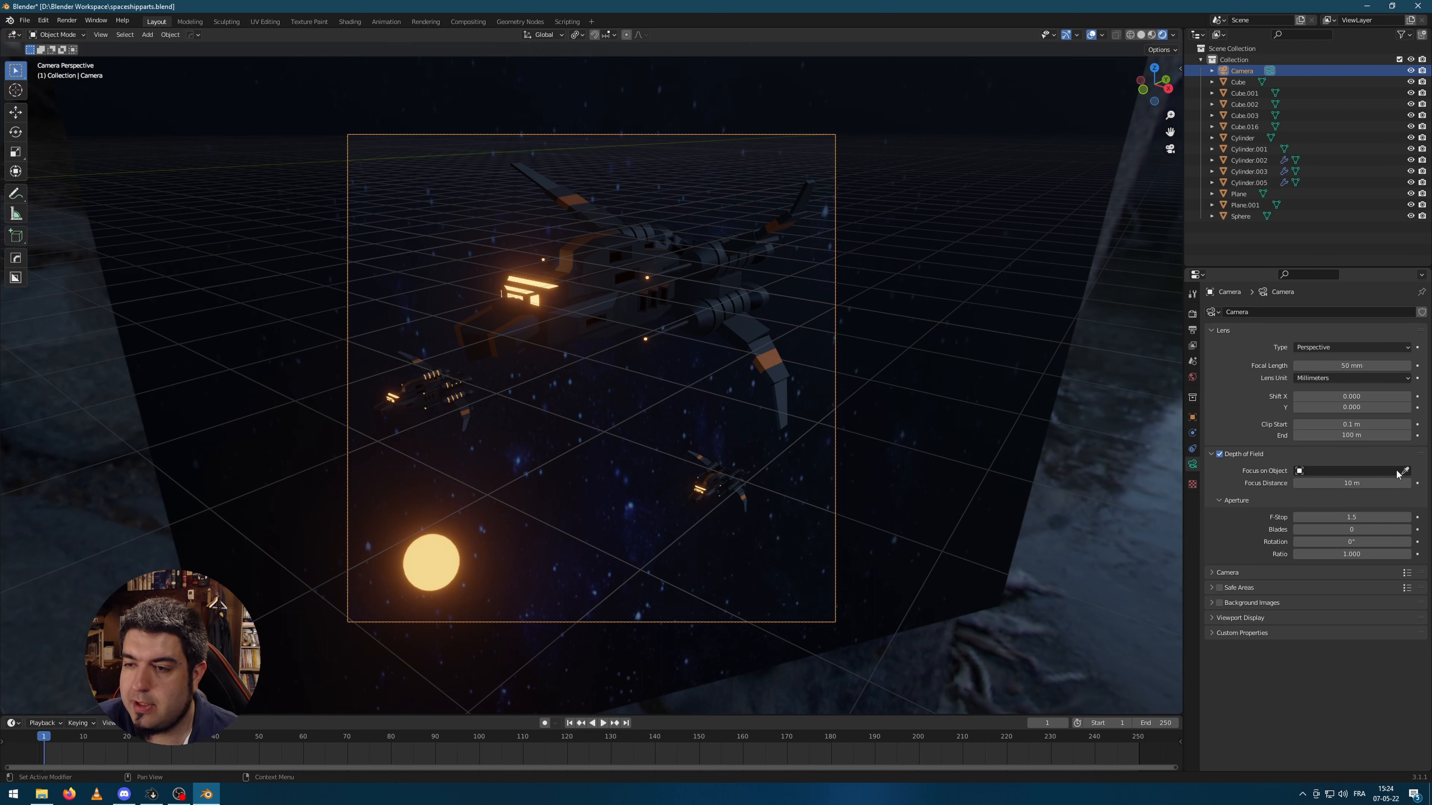
click(1402, 471)
click(595, 288)
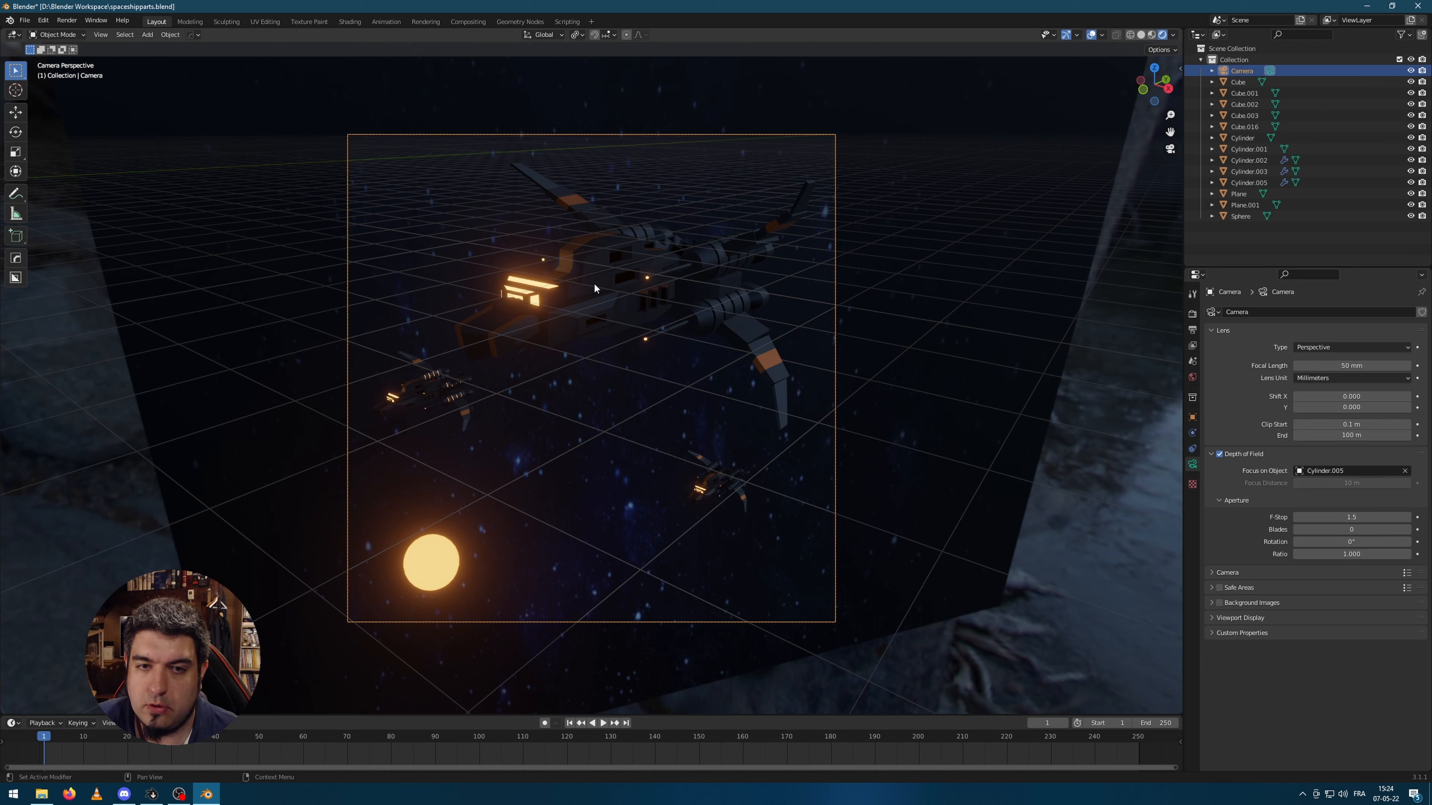
- Try f-stop values of 2.8, 0.1 and 0.2 for the camera's depth of field
double_click(1352, 517)
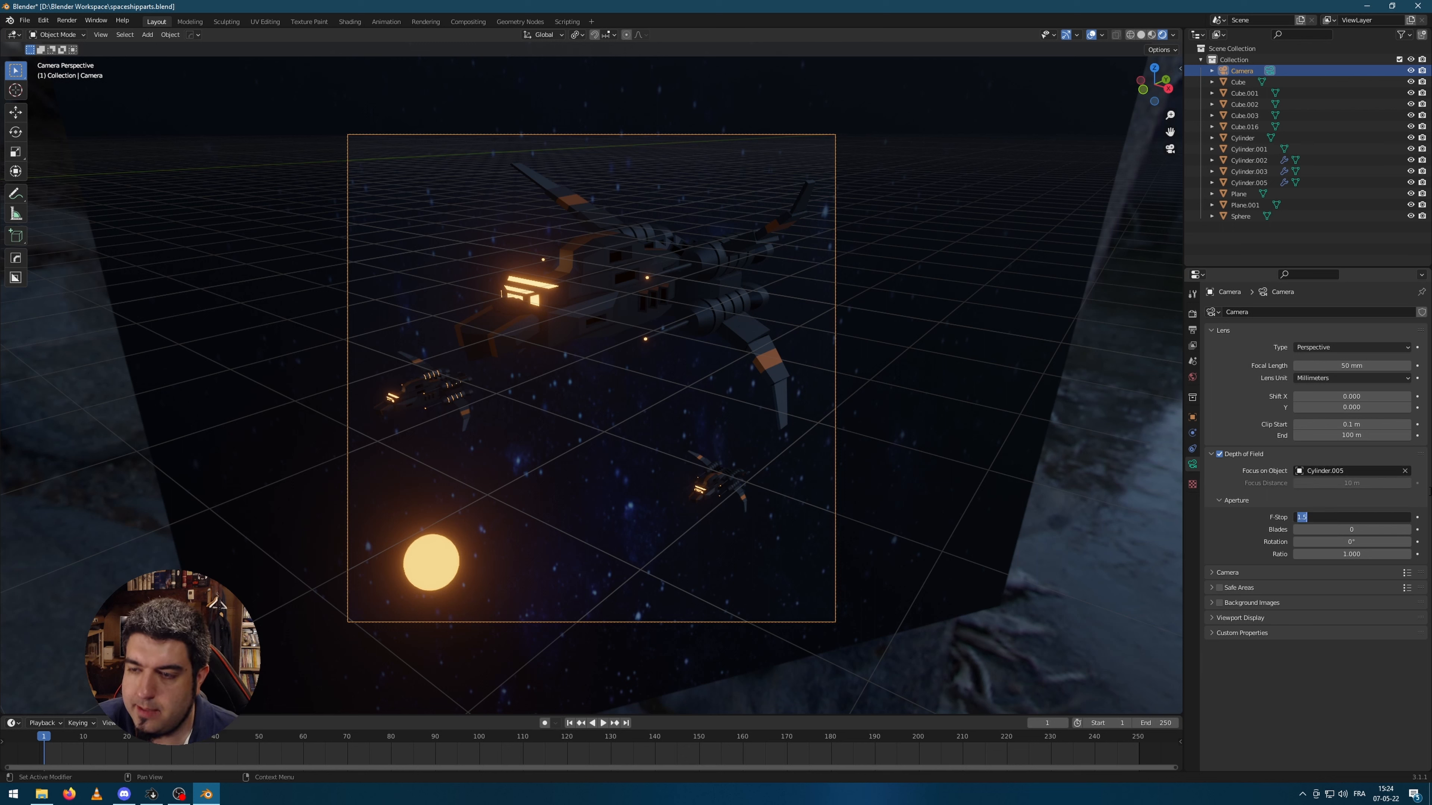
key(Return)
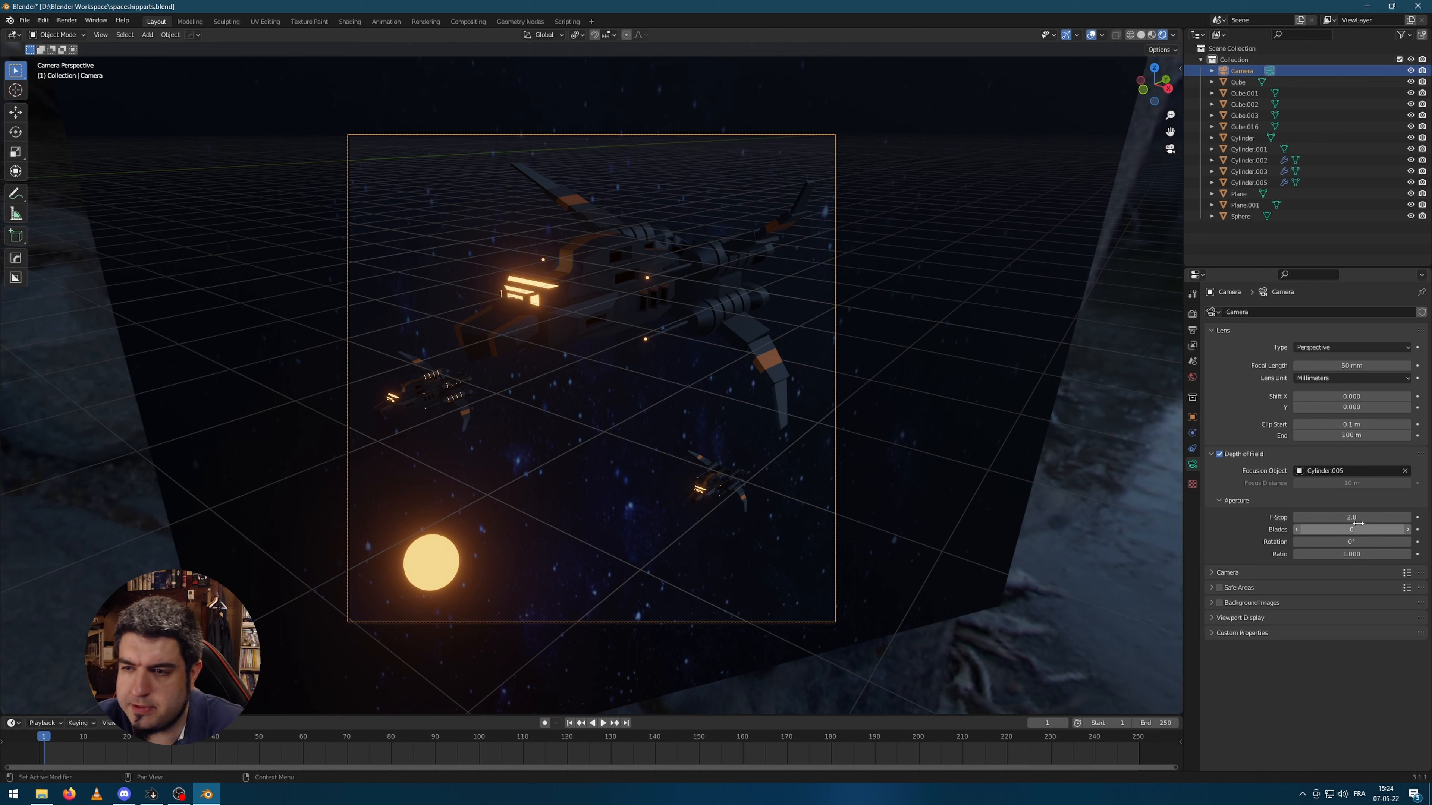
drag(1355, 518, 1314, 518)
scroll(712, 435, up, 2)
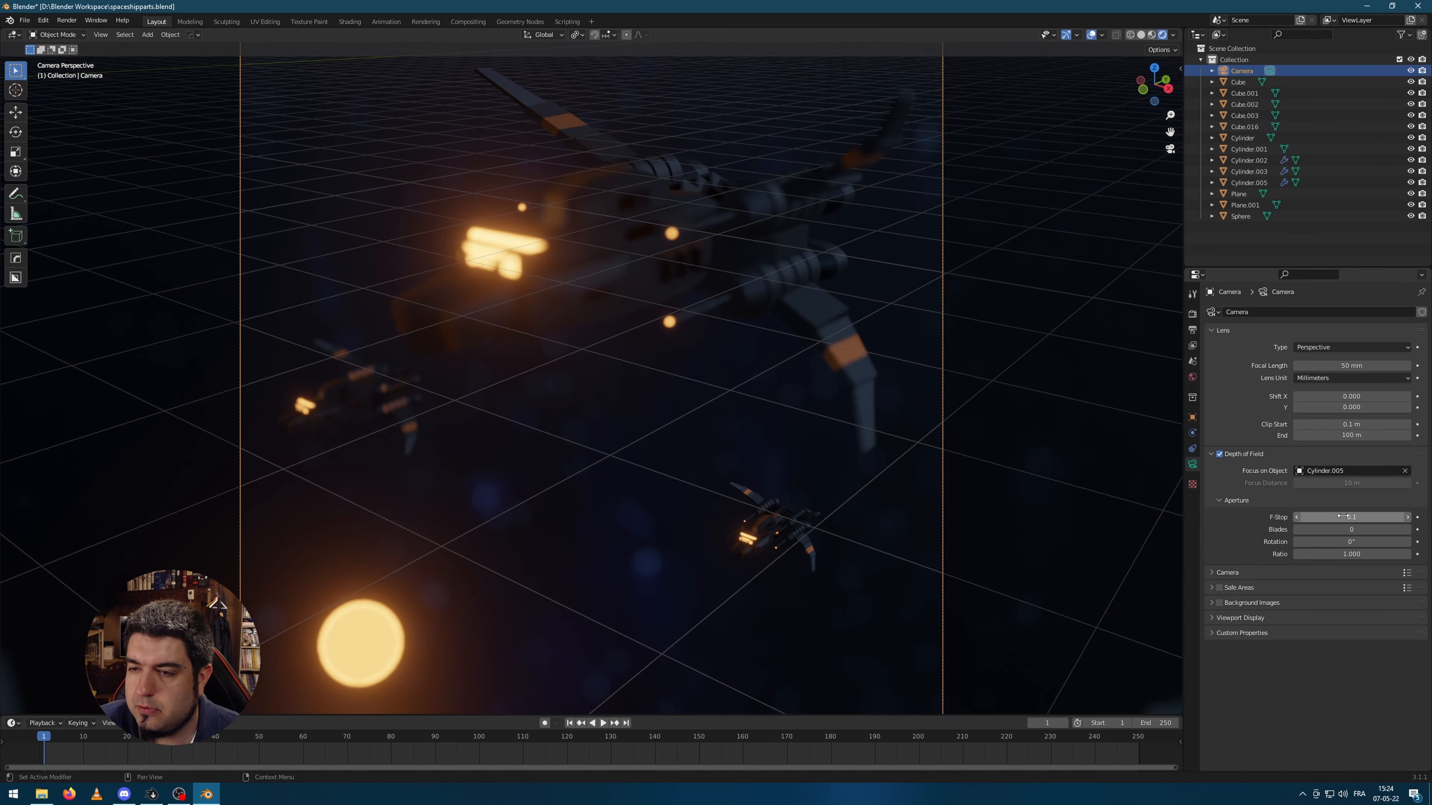
mouse_move(1351, 518)
mouse_down()
mouse_move(1365, 518)
mouse_move(1348, 518)
mouse_up()
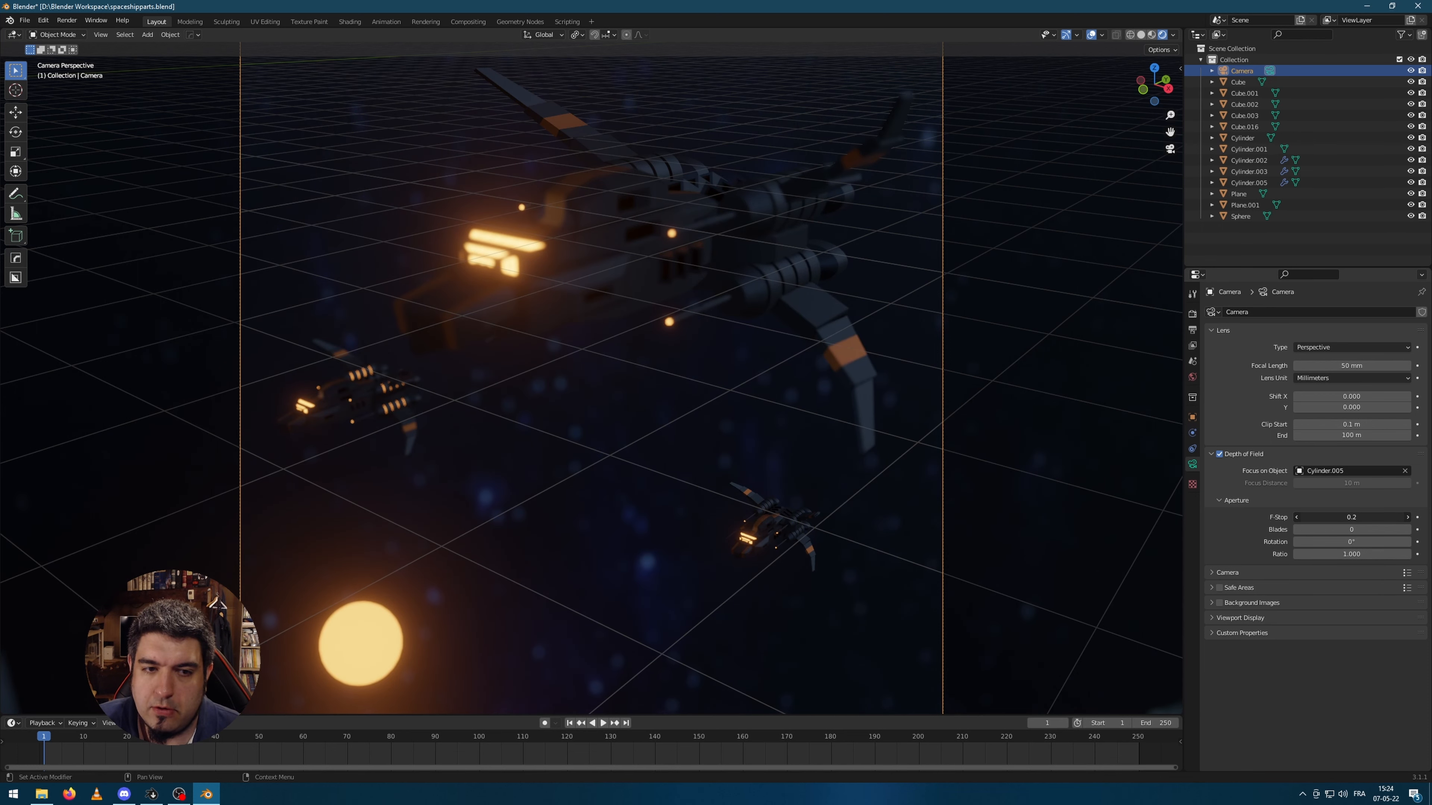
scroll(849, 428, down, 2)
scroll(1076, 421, up, 1)
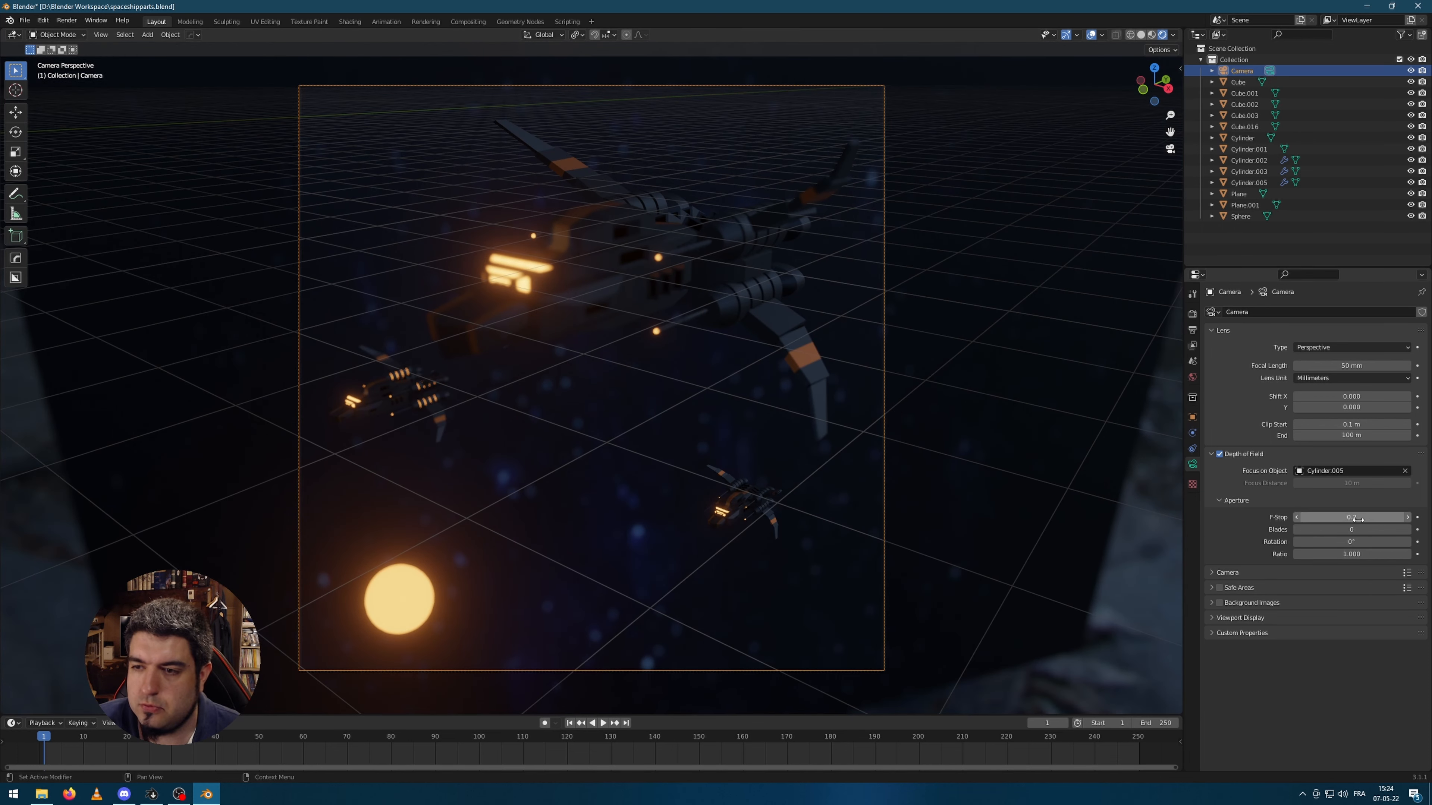
- Set the camera's depth-of-field f-stop to 1.0 and deselect the camera
click(1357, 518)
text(1)
key(Return)
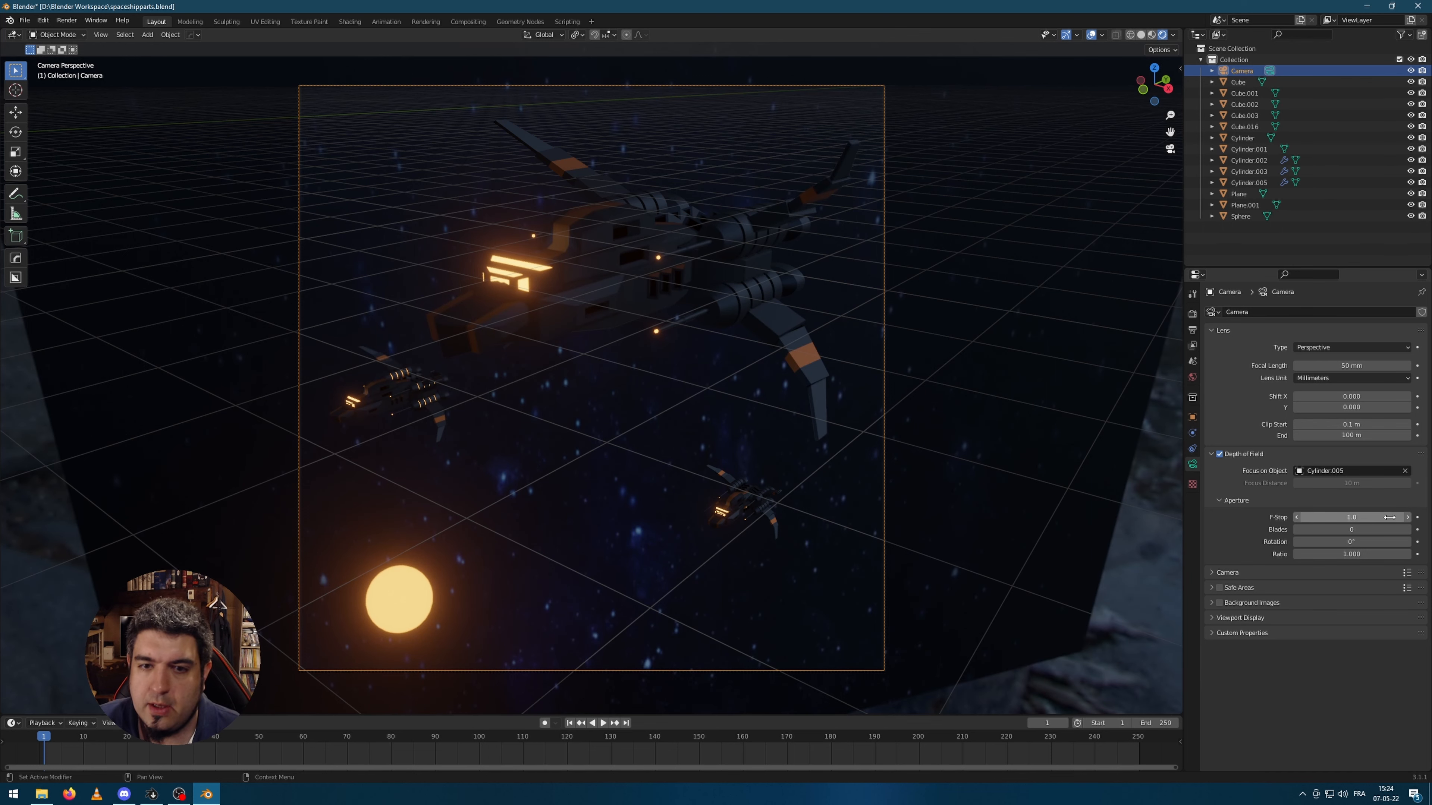
scroll(714, 485, down, 1)
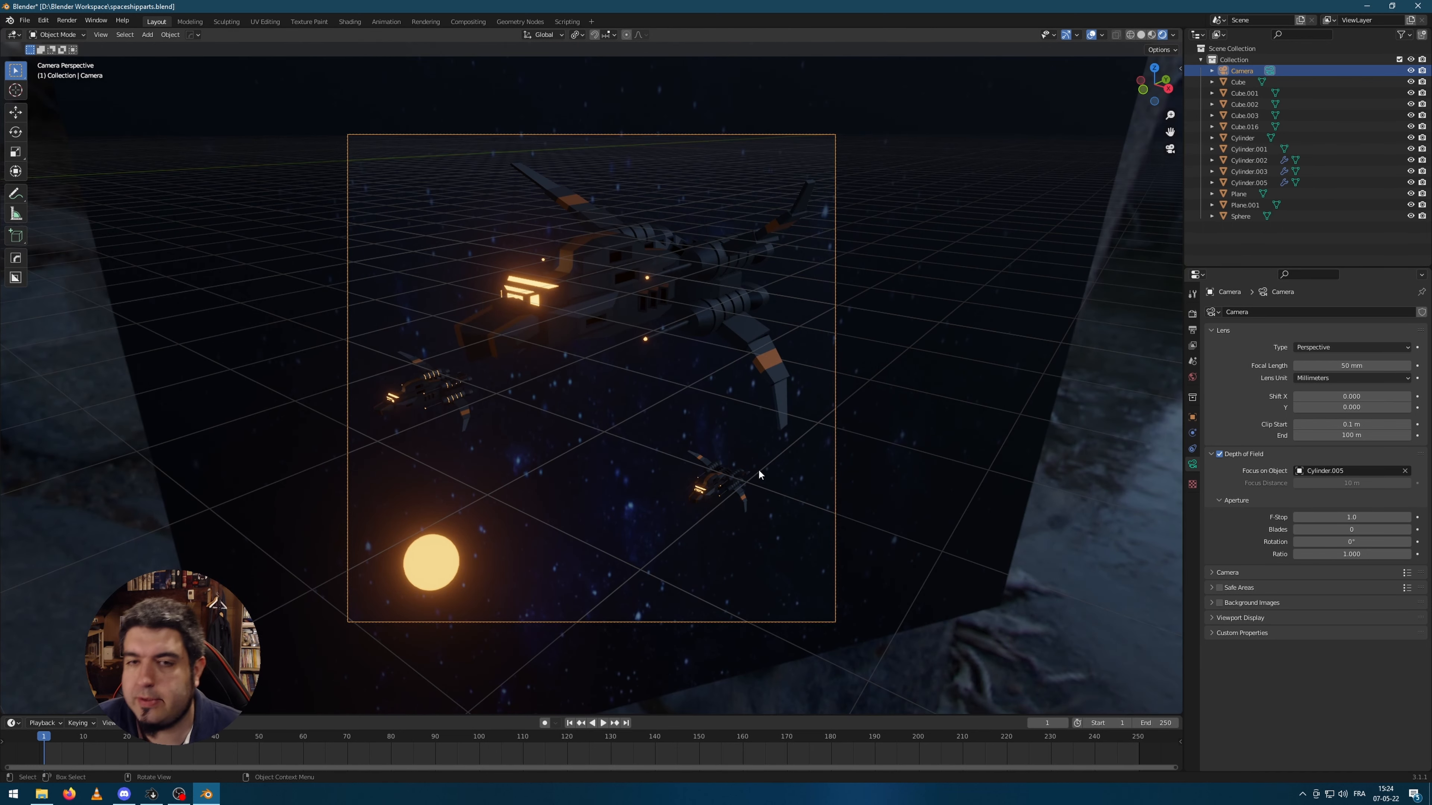
scroll(864, 377, down, 2)
click(924, 412)
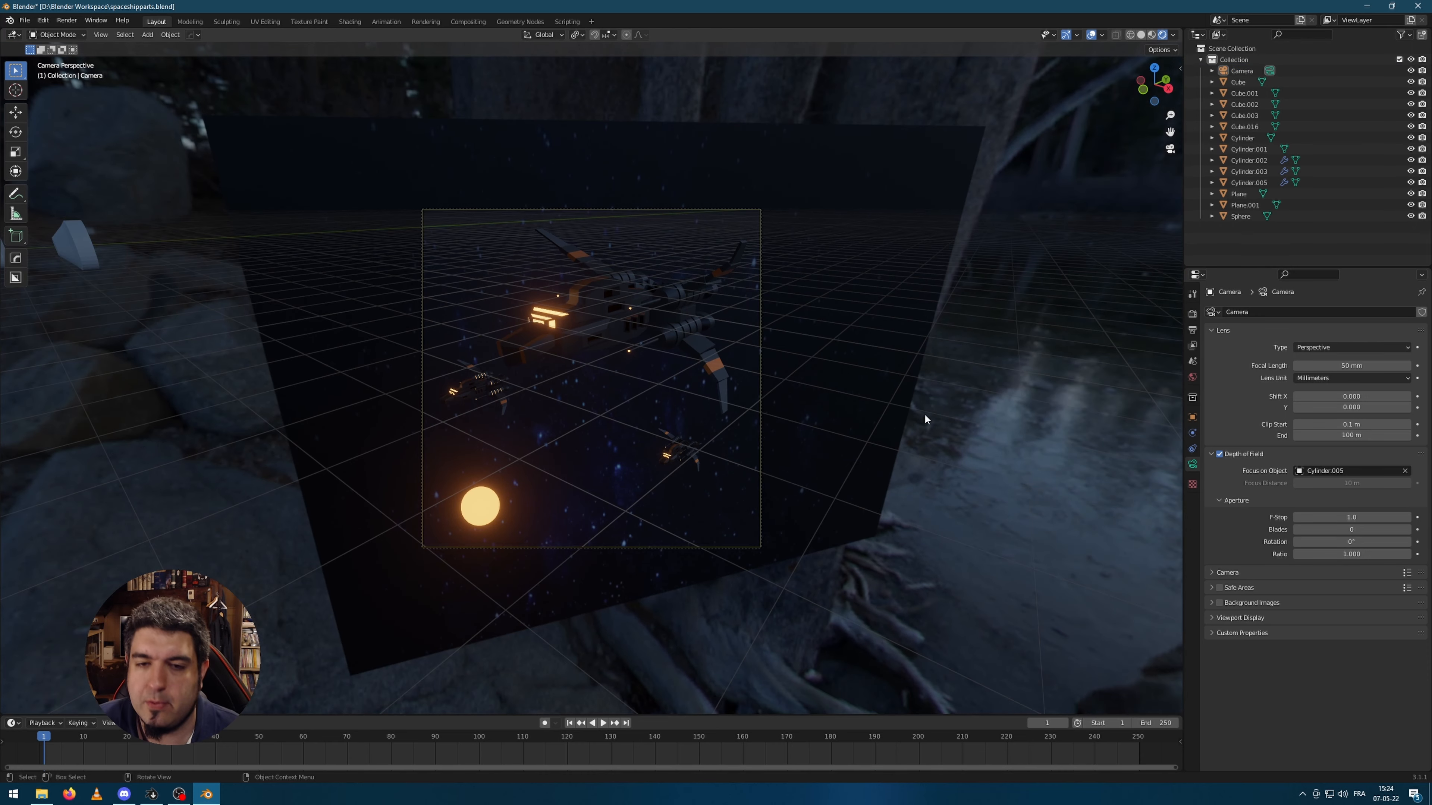
scroll(924, 413, up, 1)
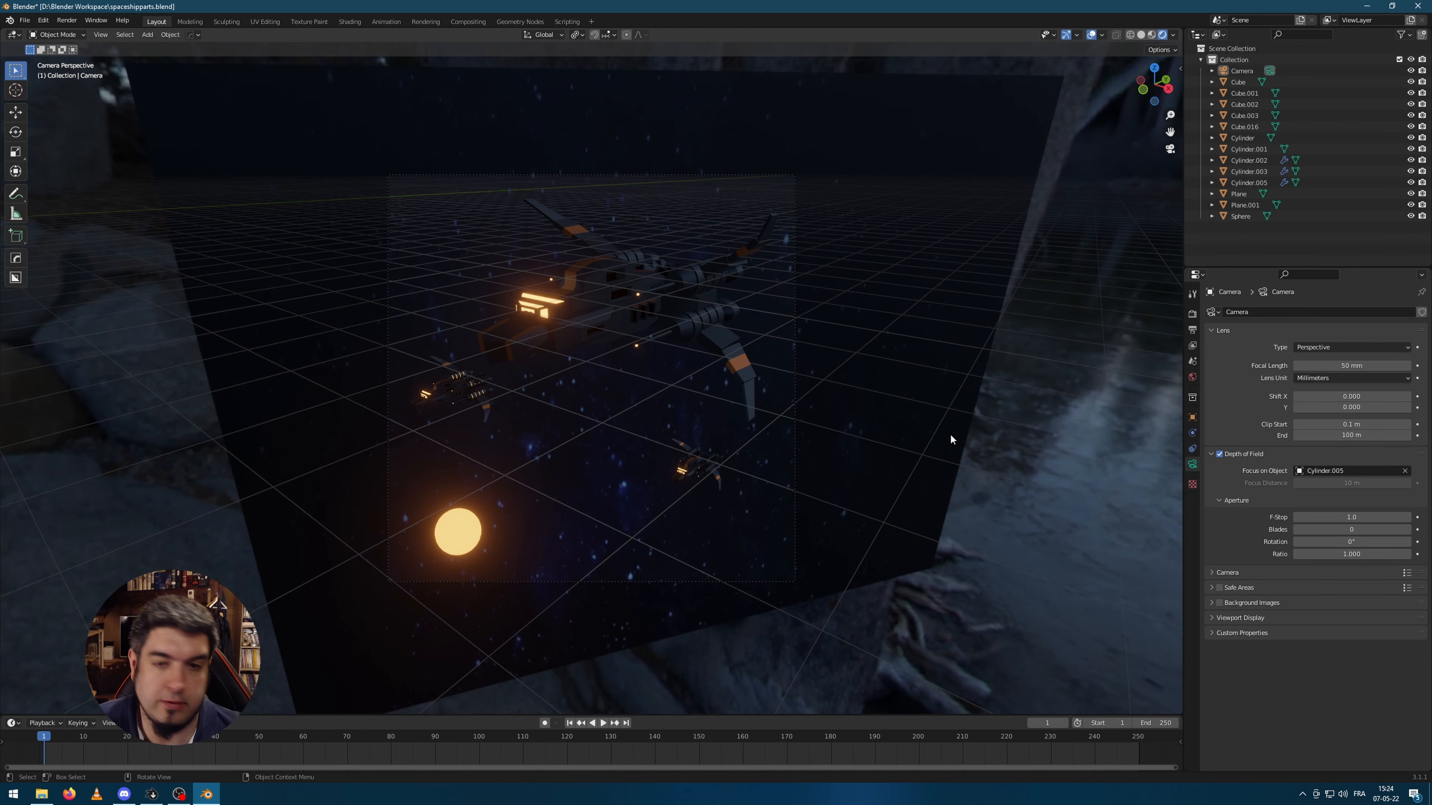
- Switch the render engine to Cycles with GPU Compute as the device and expand the render denoising settings
click(1192, 314)
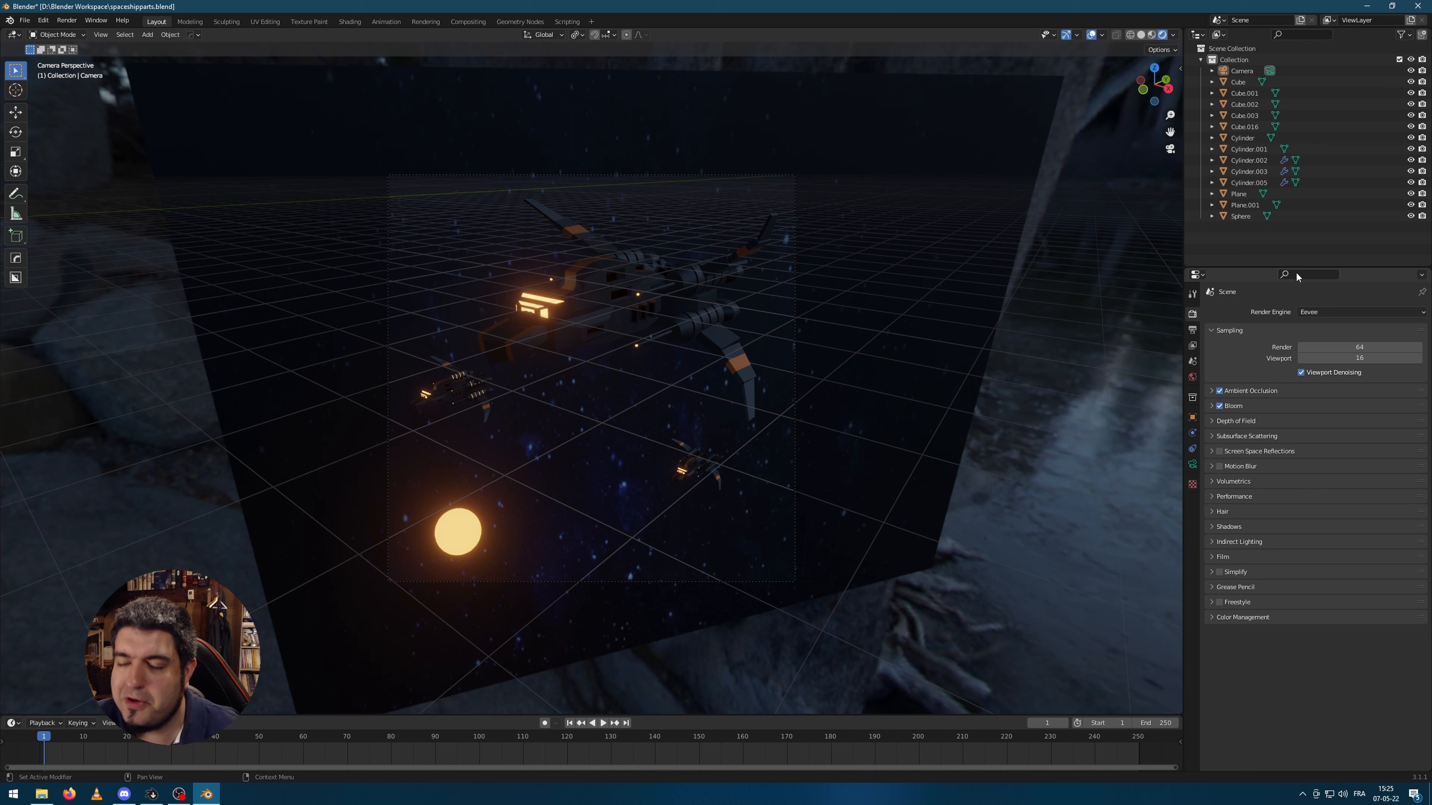
click(1337, 312)
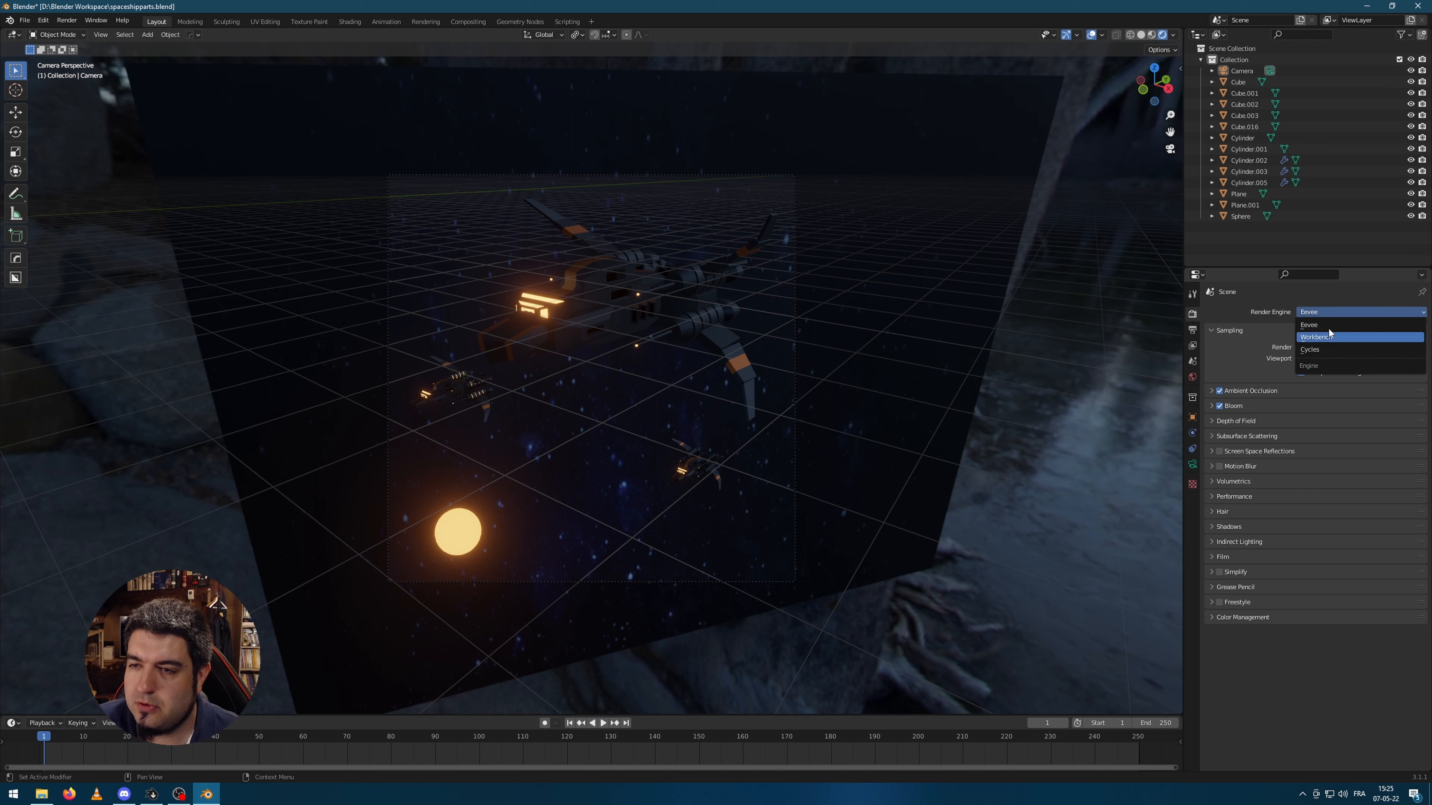
click(1318, 349)
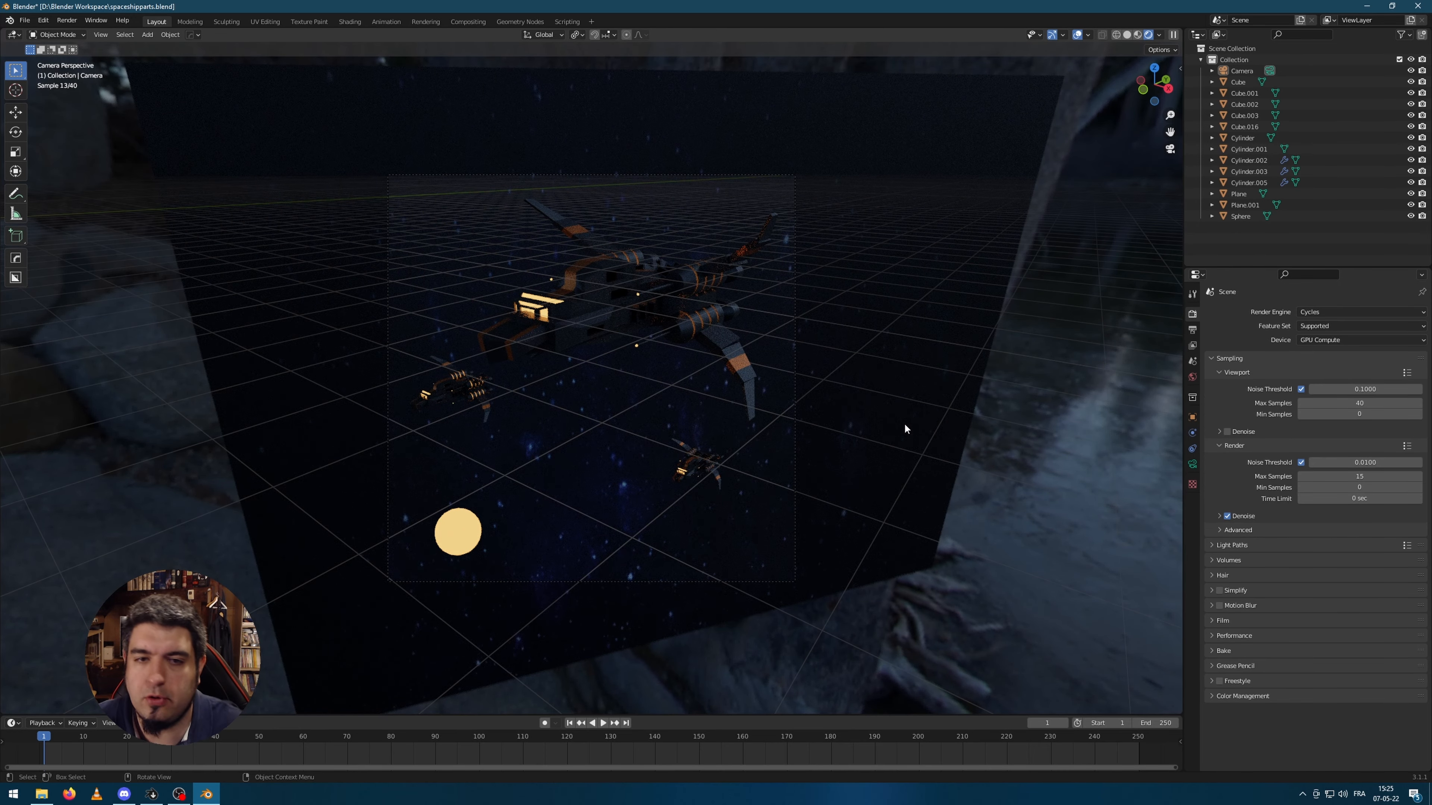
click(1331, 338)
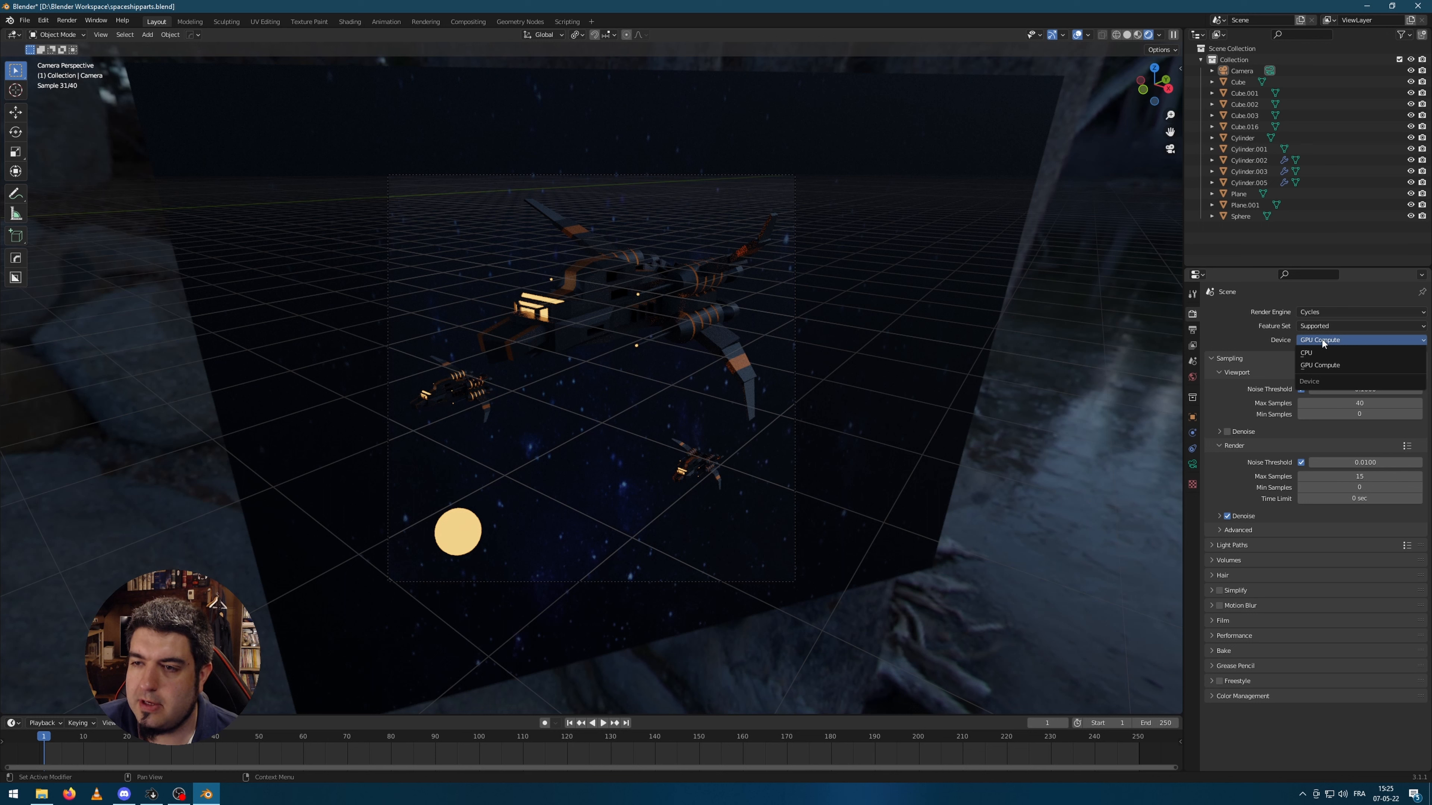
click(1318, 366)
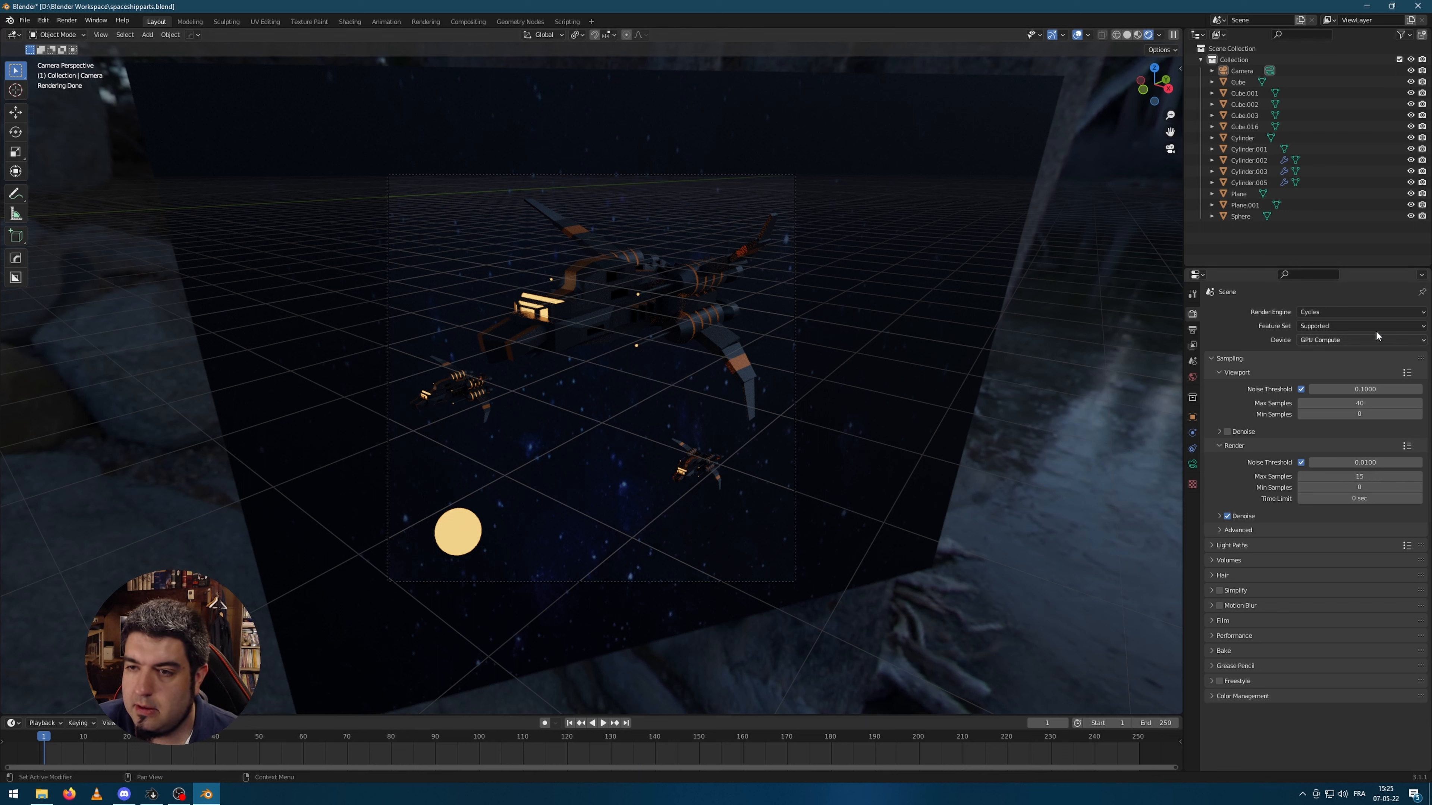
click(1229, 516)
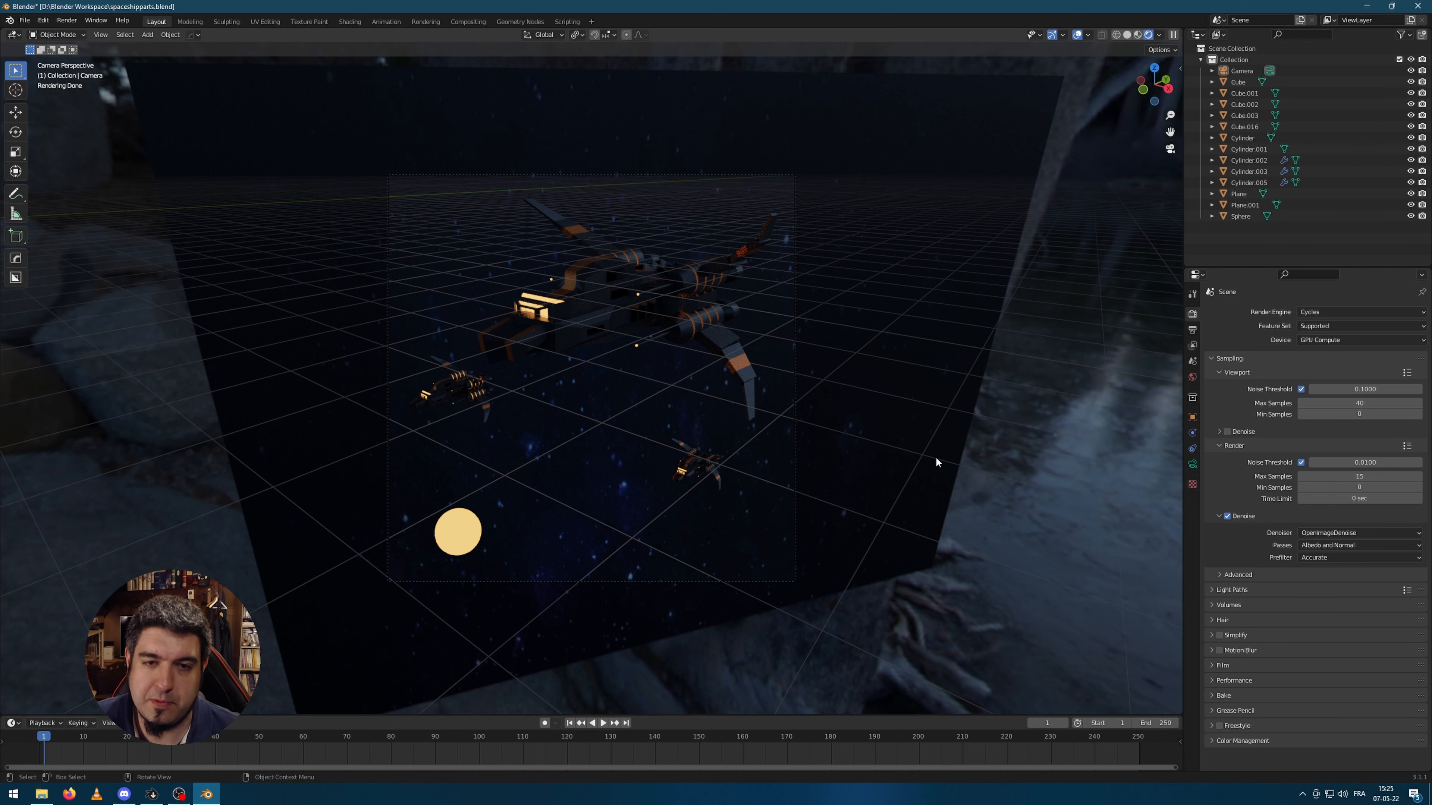
scroll(806, 409, up, 2)
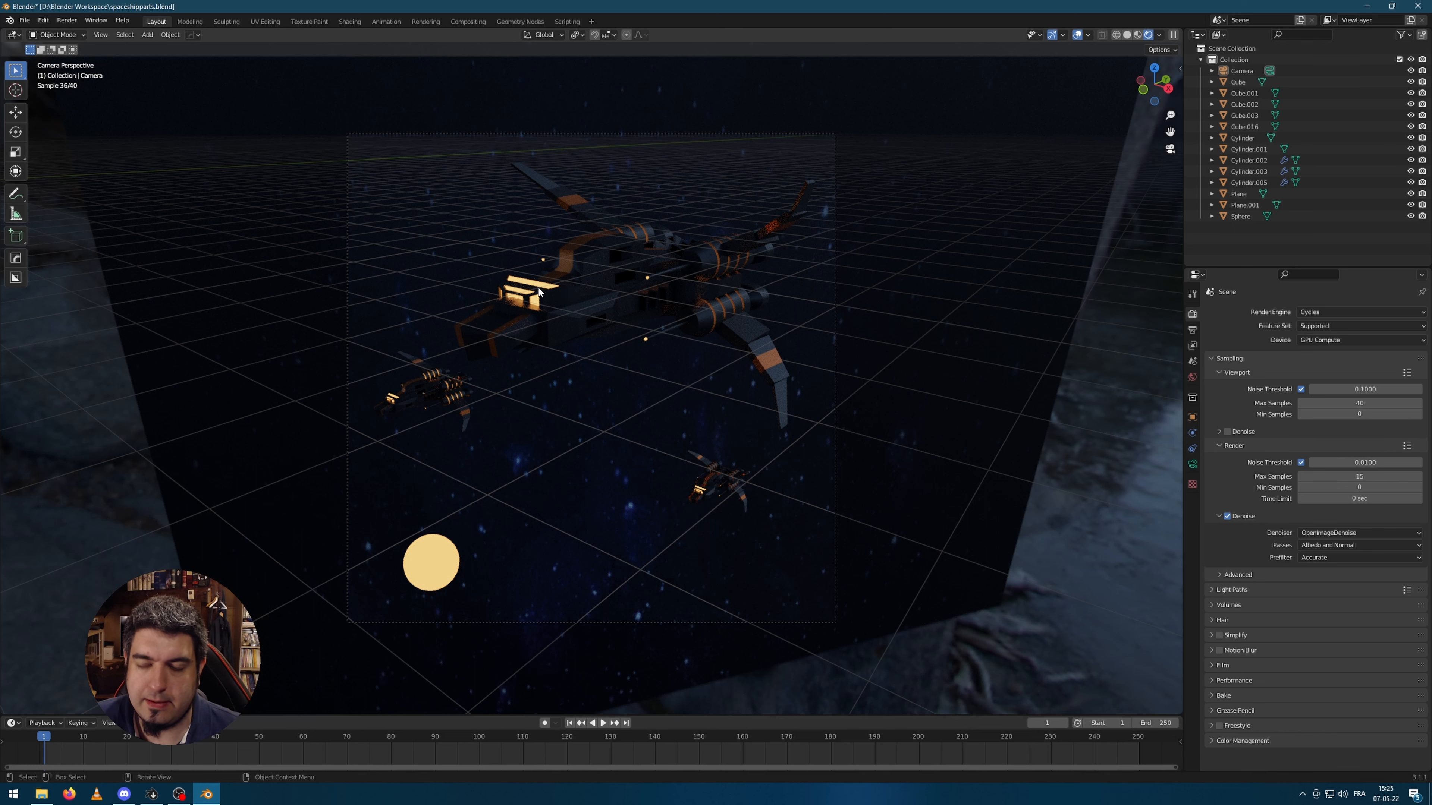
- In the compositor, delete the existing Glare node and connect the Render Layers image output directly to the Composite image input
click(468, 21)
middle_drag(688, 235, 613, 306)
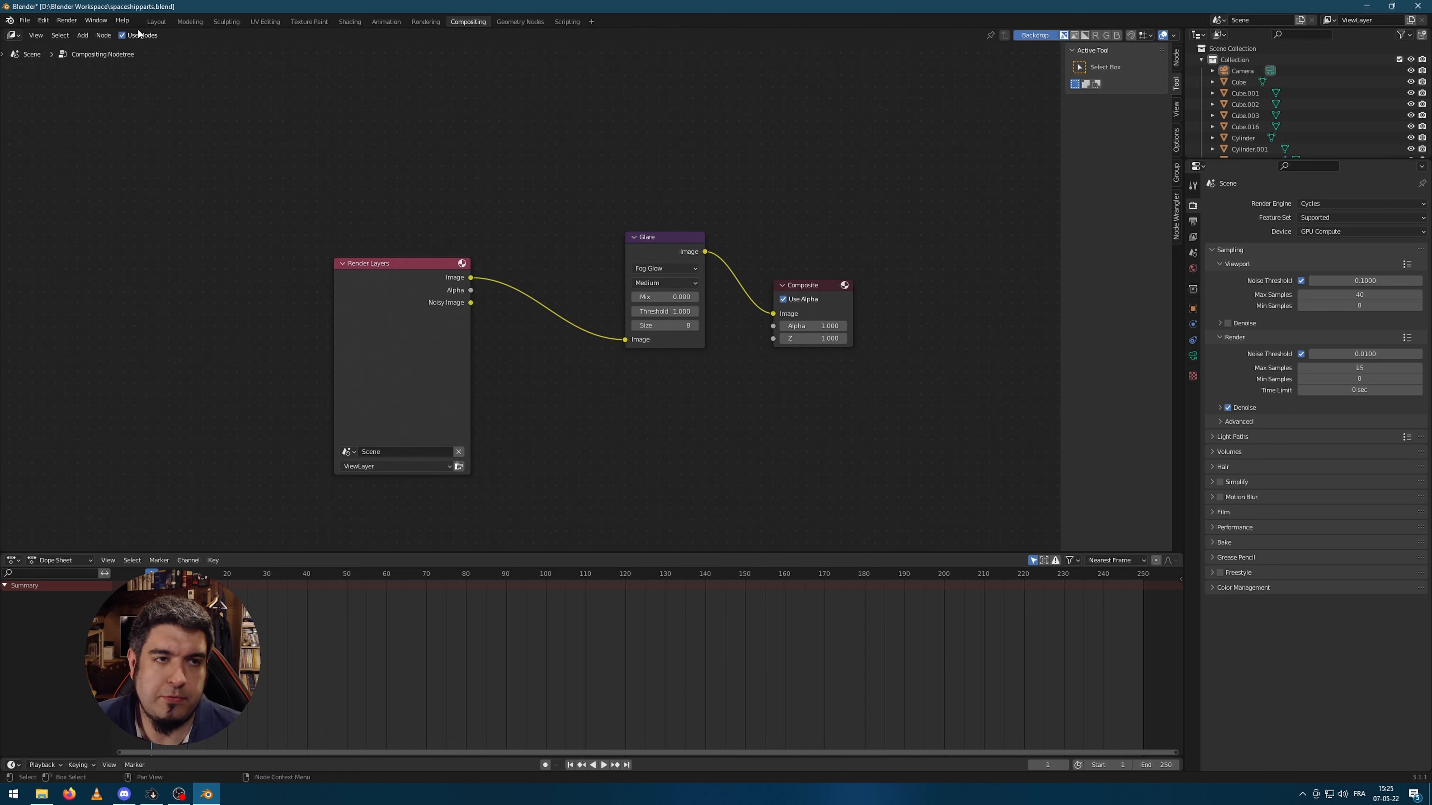
drag(926, 190, 233, 439)
click(640, 237)
key(x)
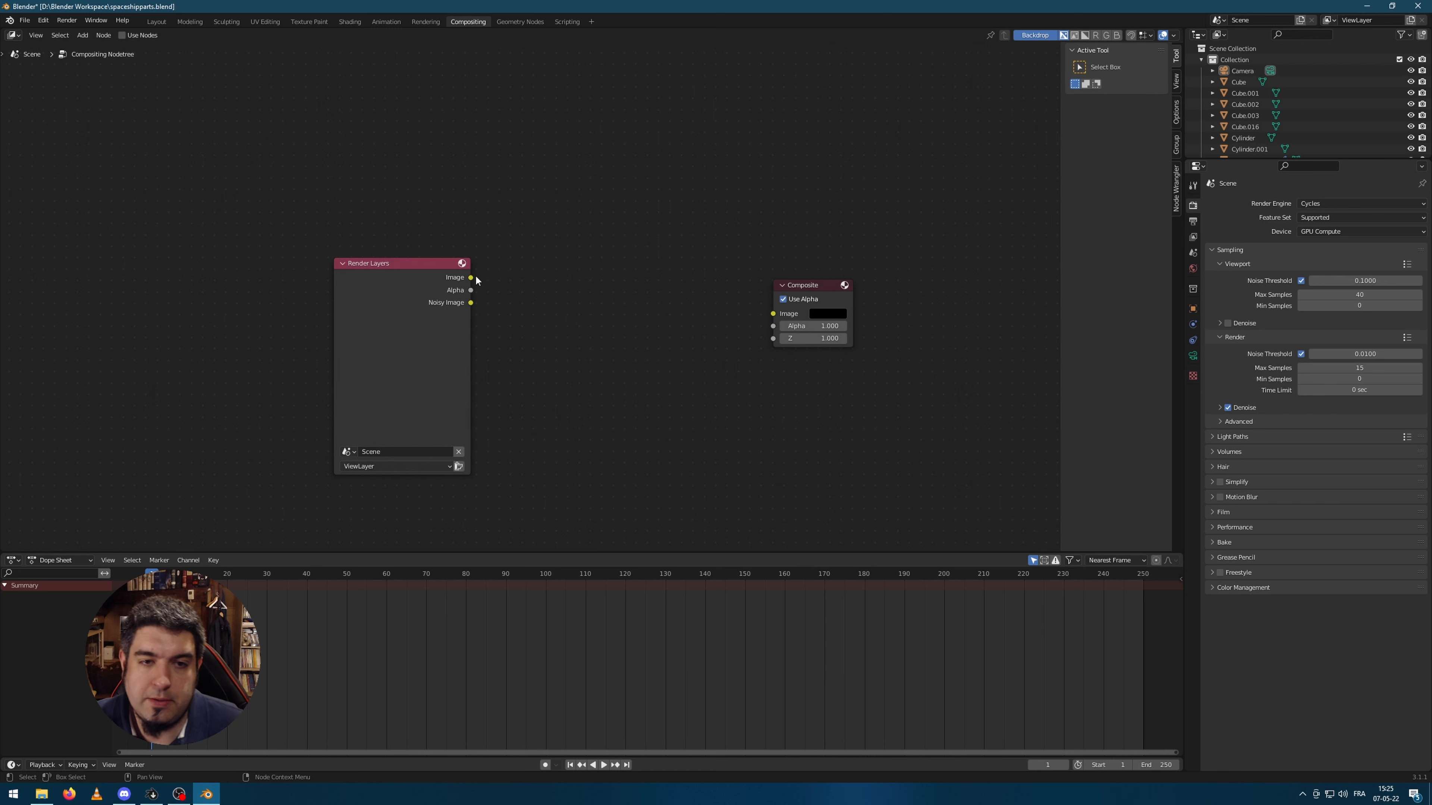
drag(471, 277, 773, 313)
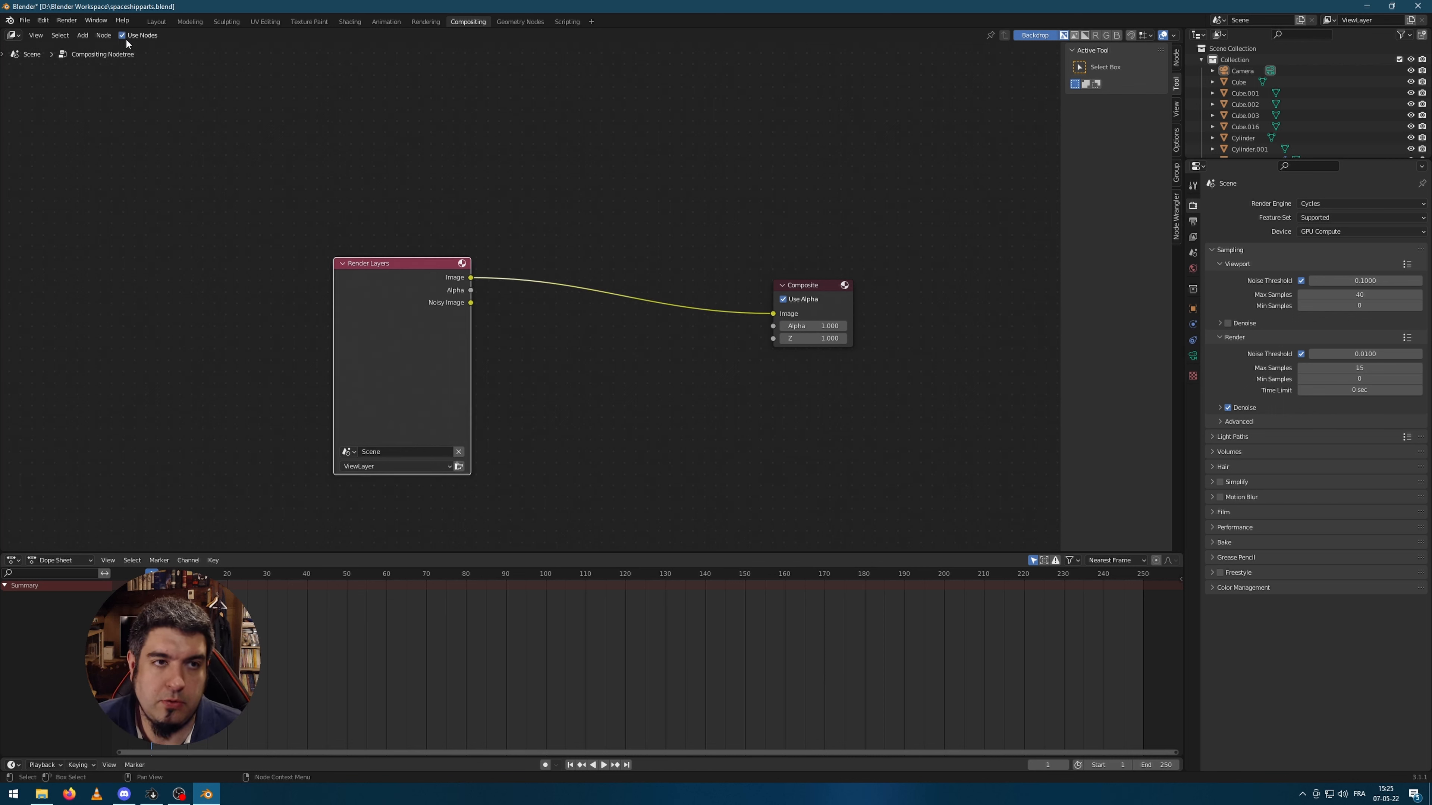
- Add a new Glare node on the link between the Render Layers and Composite nodes
key(shift+a)
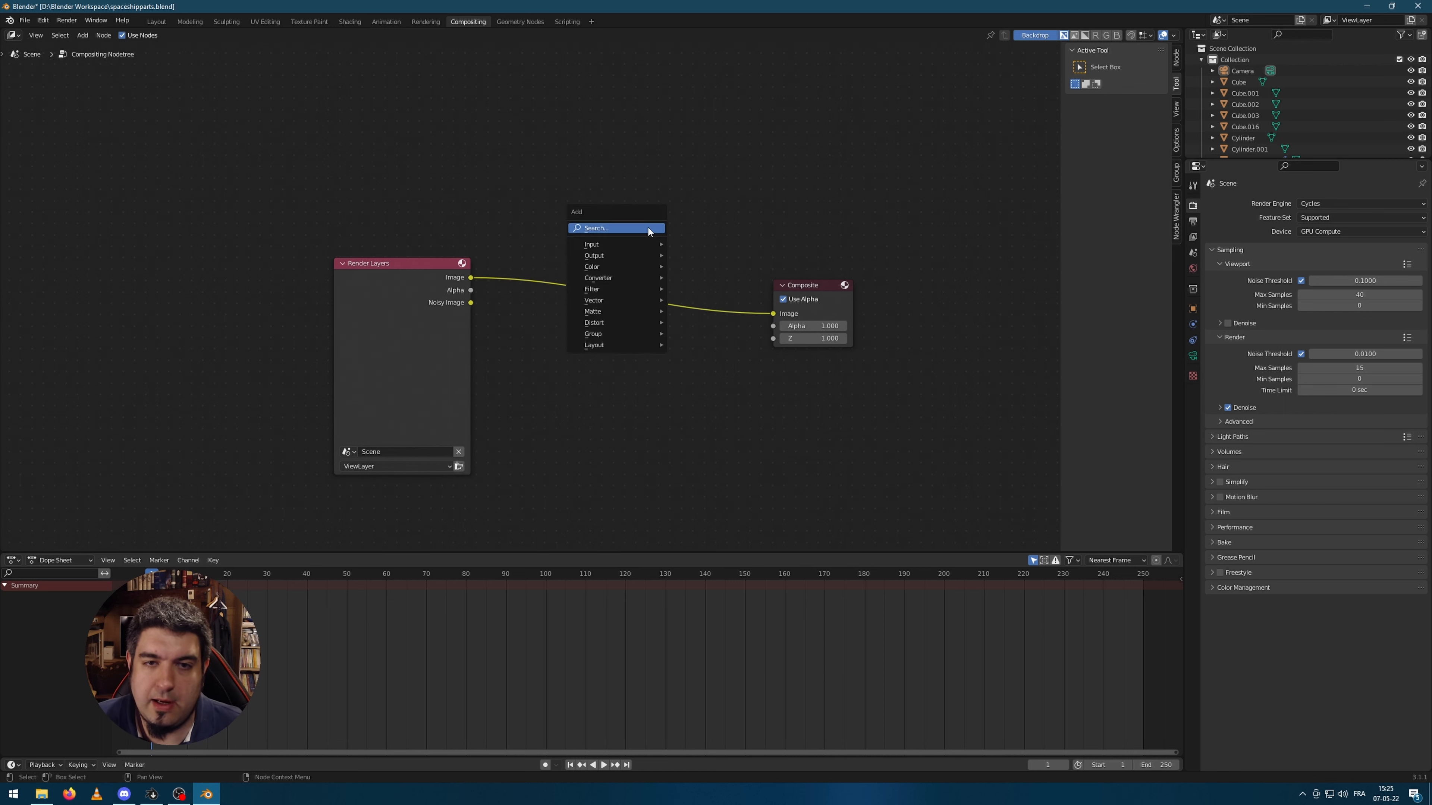
text(glare)
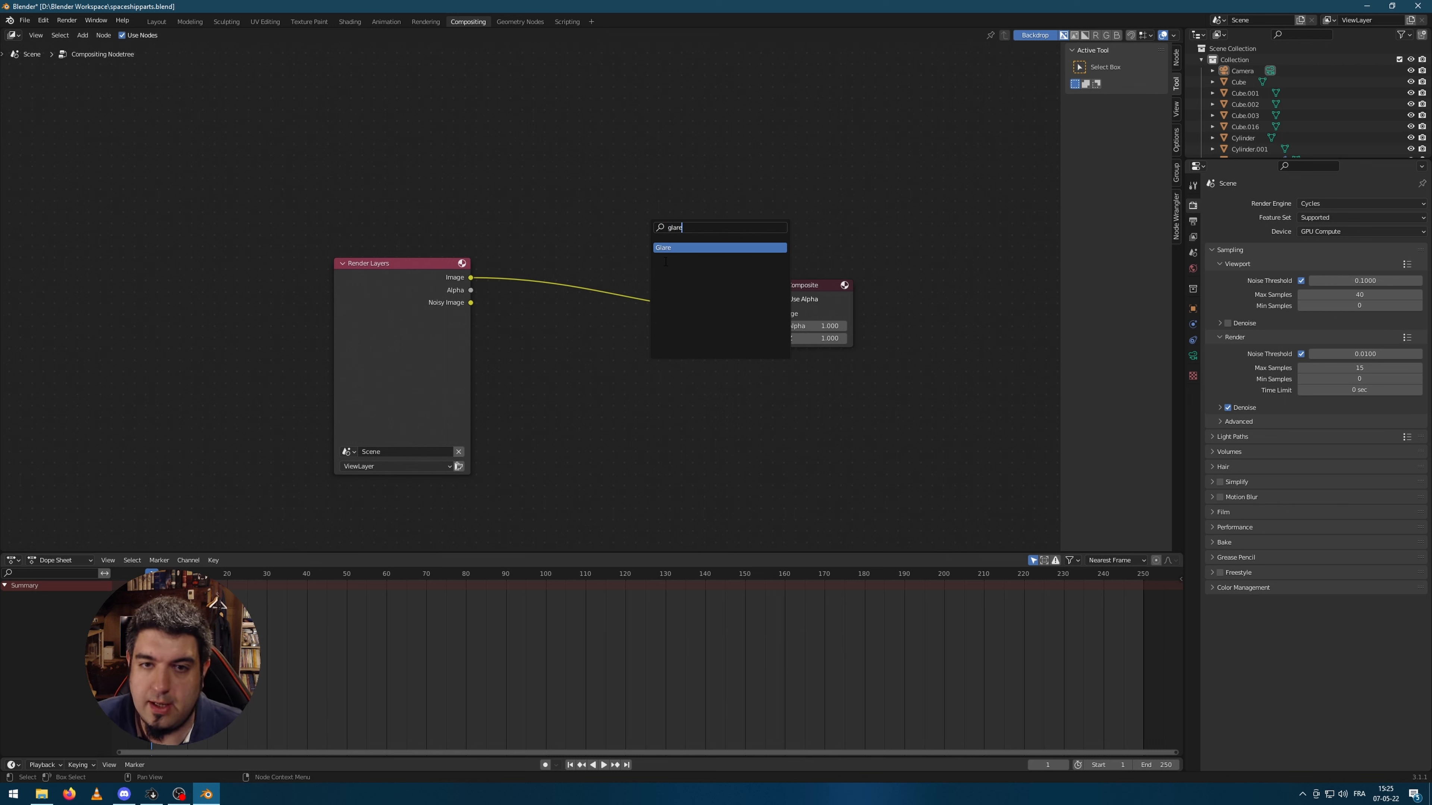
key(Return)
click(650, 285)
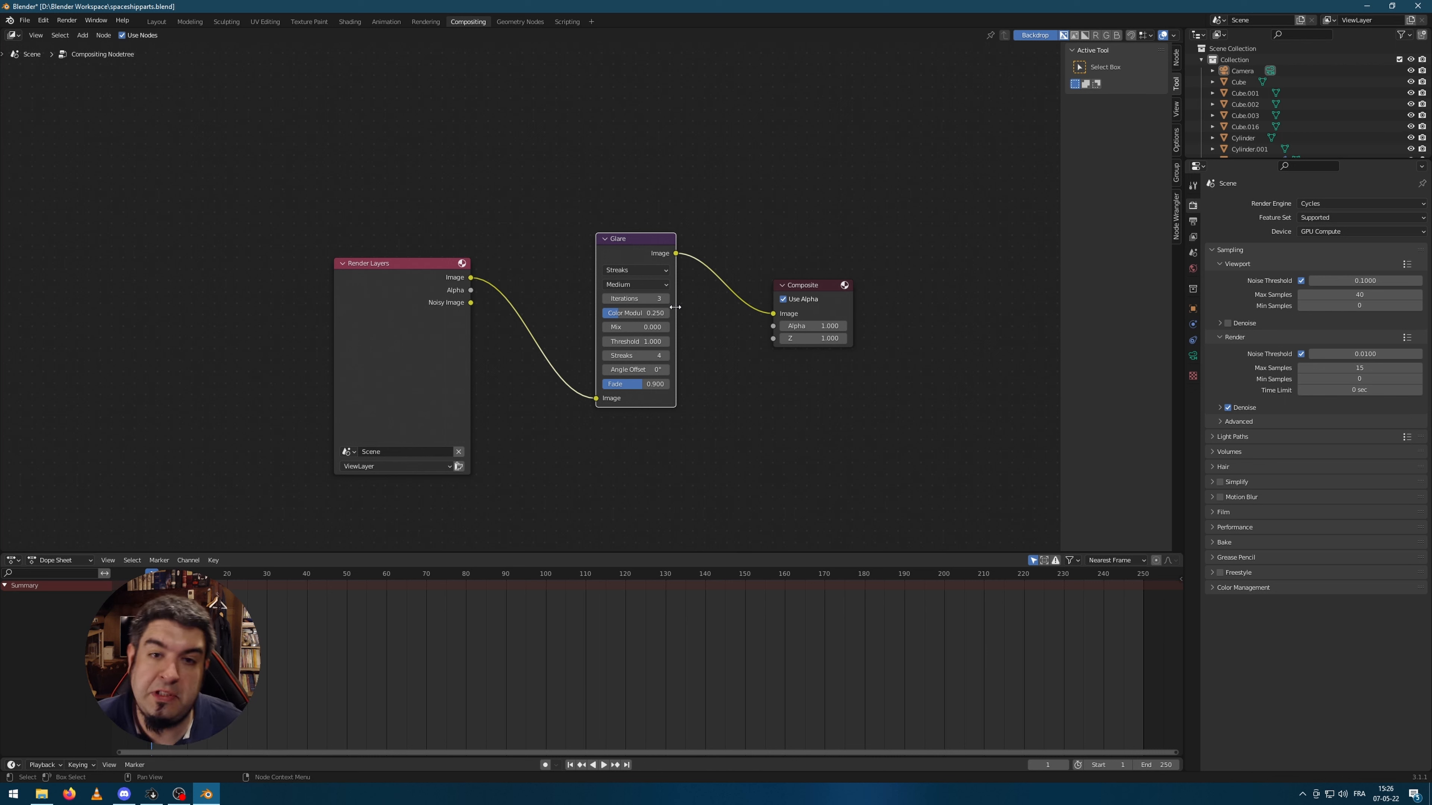
click(711, 194)
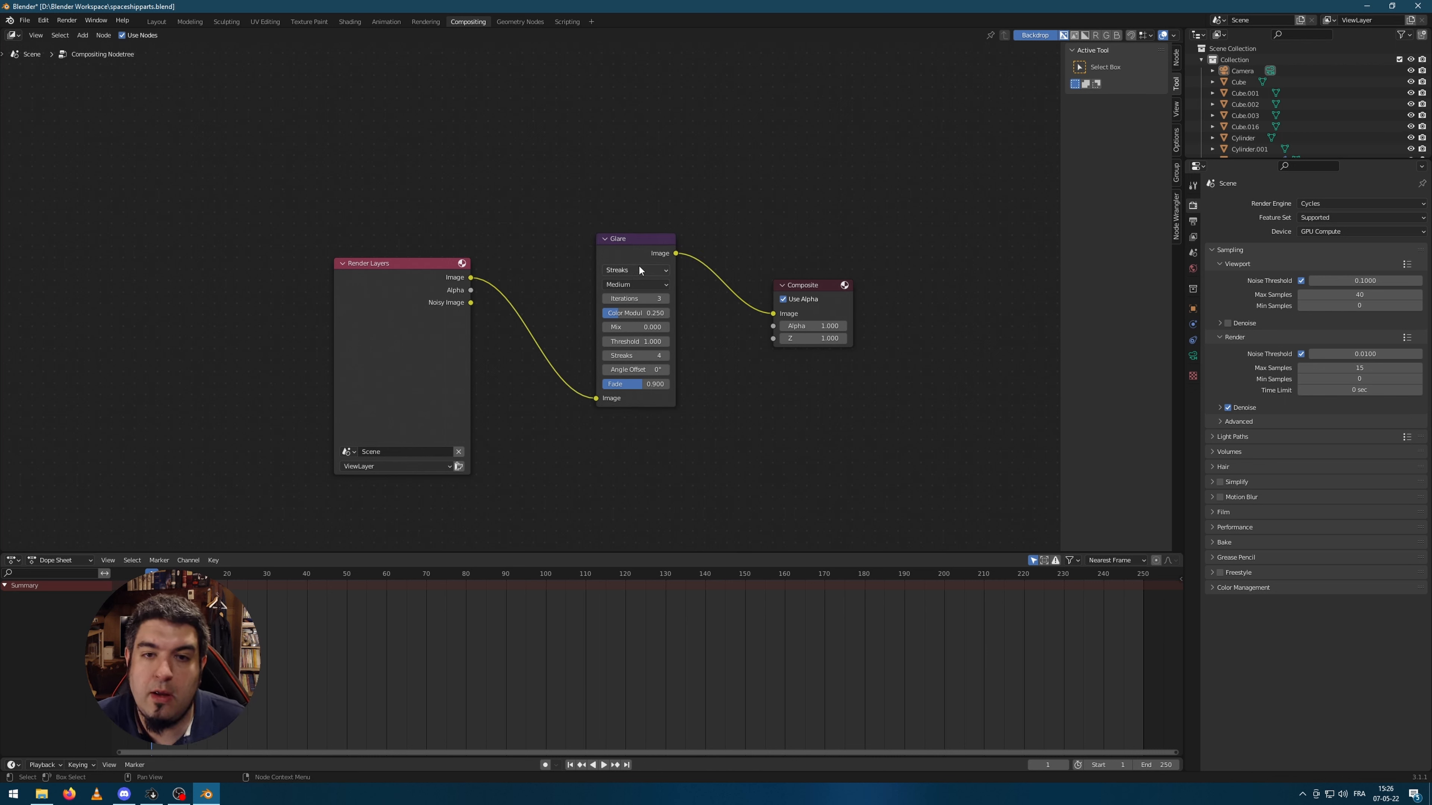